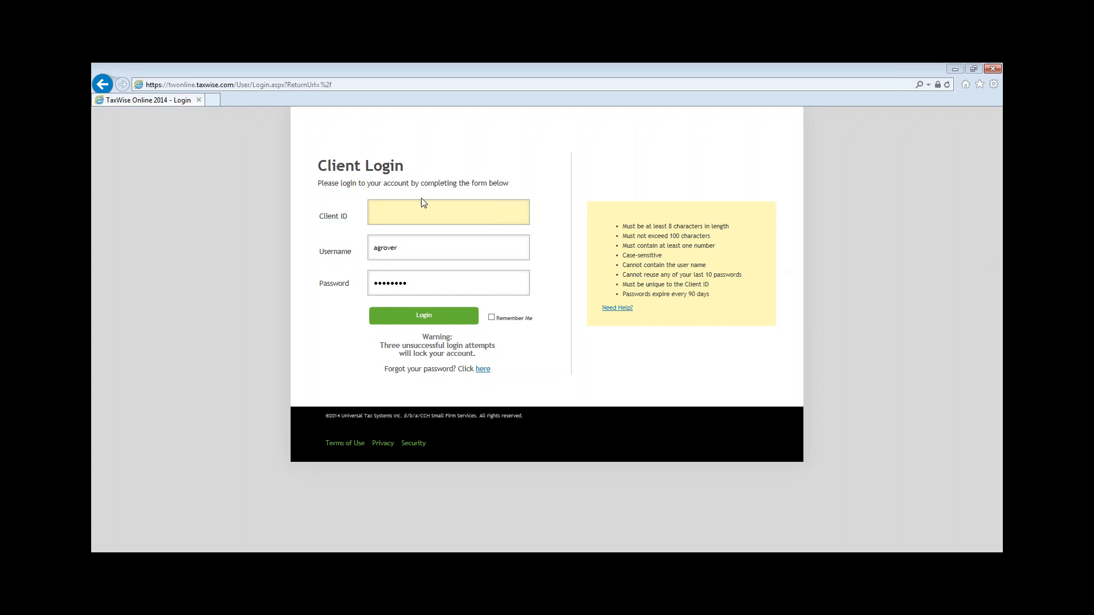
- Log in to TaxWise Online with the saved client ID and begin a new return
{"action": "double_click", "coordinate": [408, 215]}
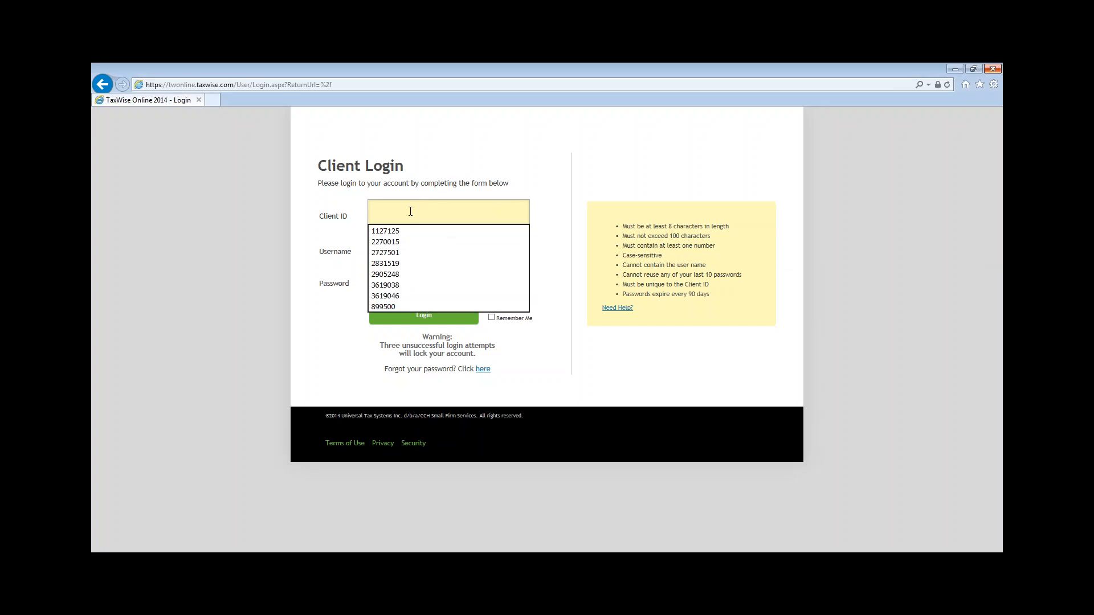
{"action": "type", "text": "2270015"}
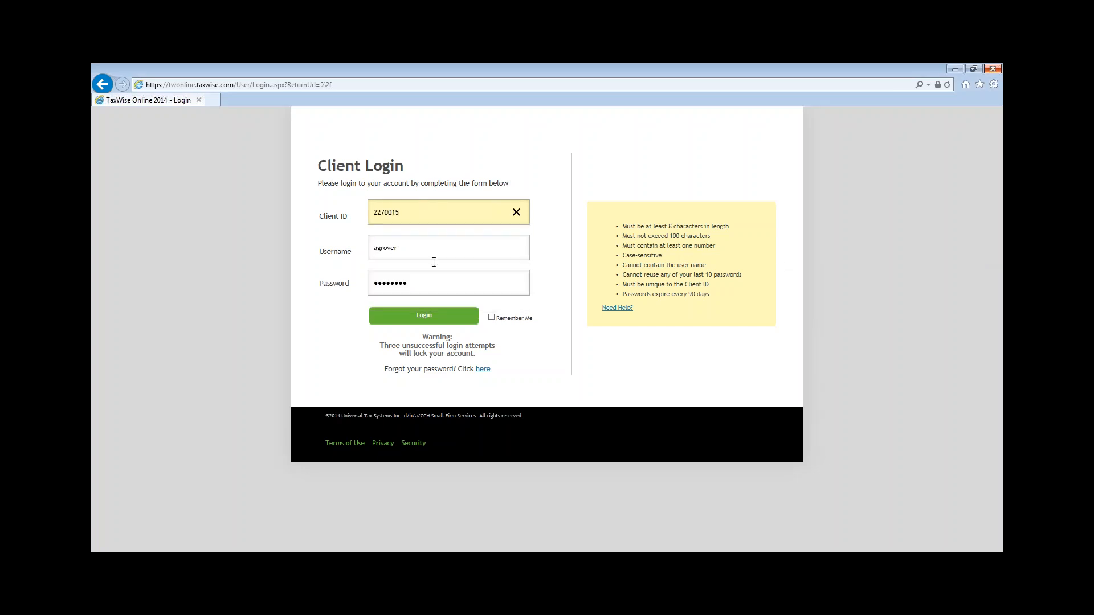
{"action": "left_click", "coordinate": [421, 316]}
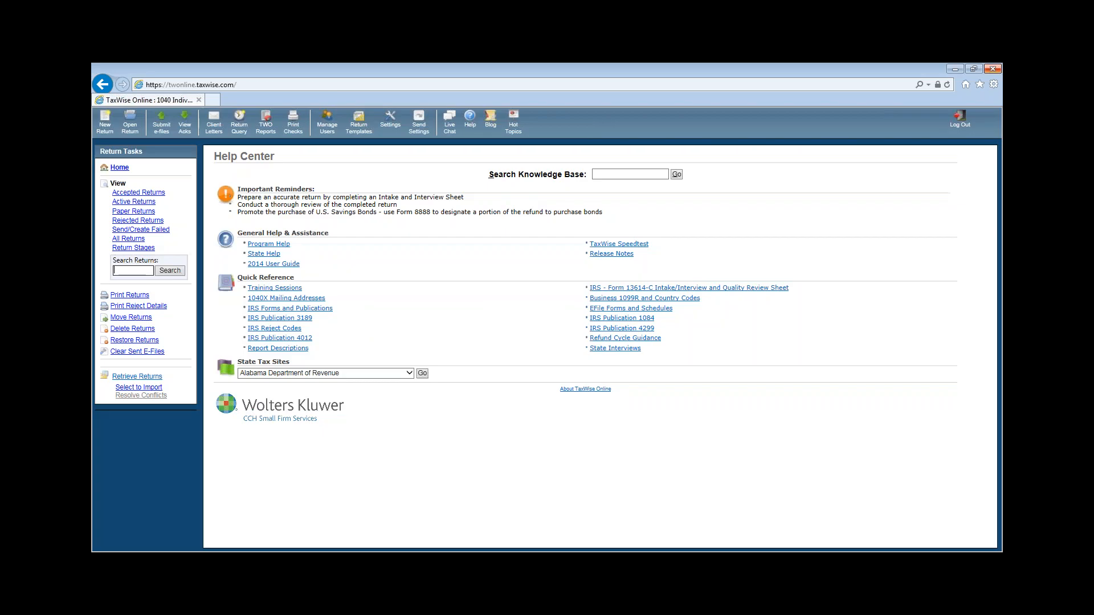
{"action": "left_click", "coordinate": [118, 131]}
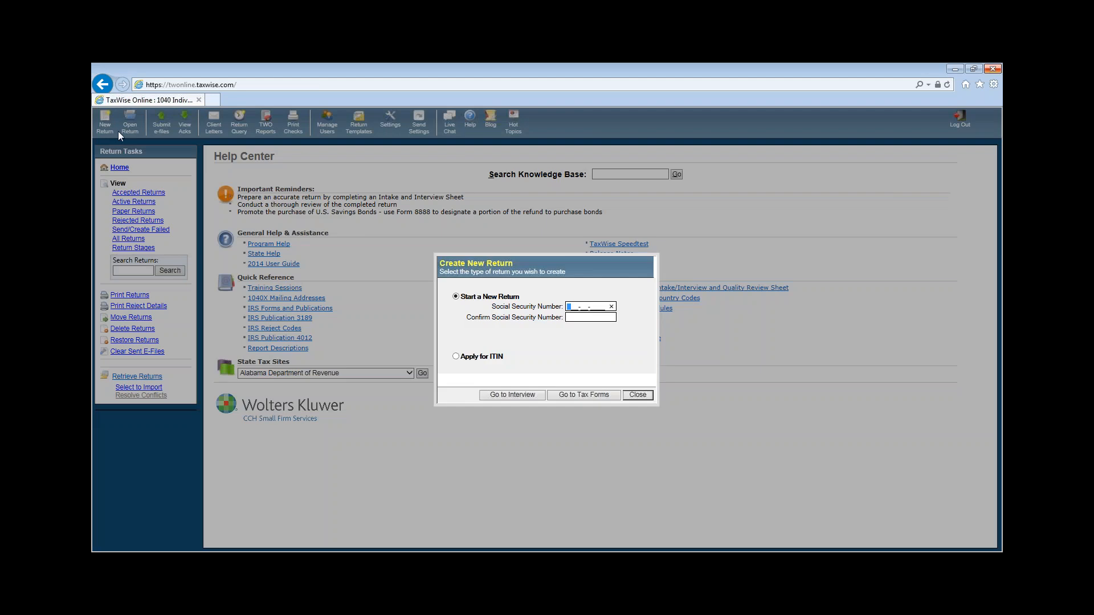
- Create the return under the taxpayer's confirmed SSN, restarting once after a mistyped entry
{"action": "left_click", "coordinate": [570, 317]}
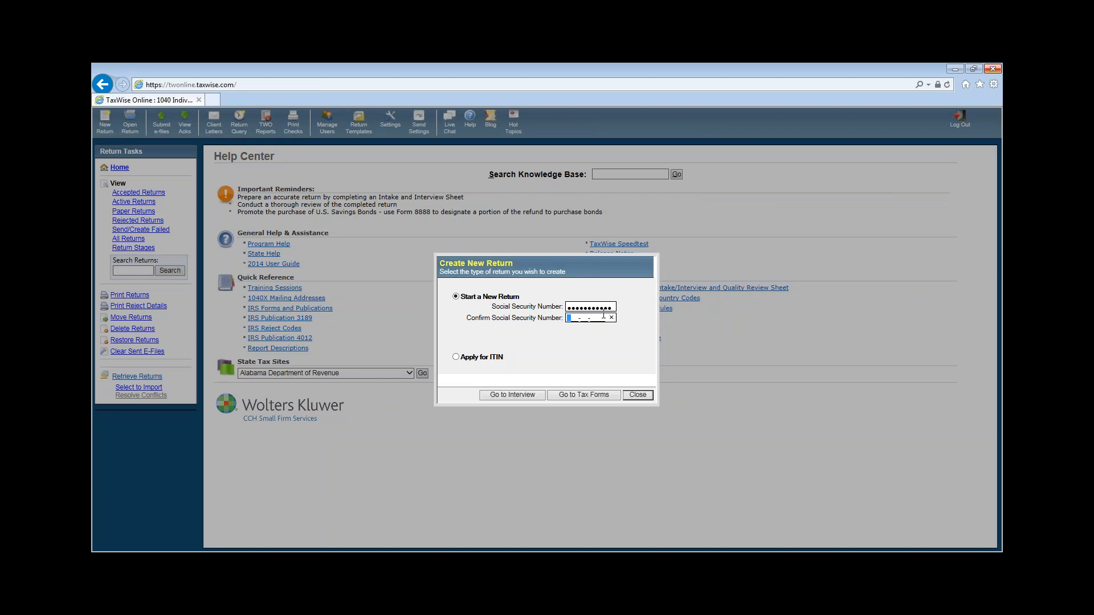
{"action": "type", "text": "241-22-"}
{"action": "left_click", "coordinate": [638, 395]}
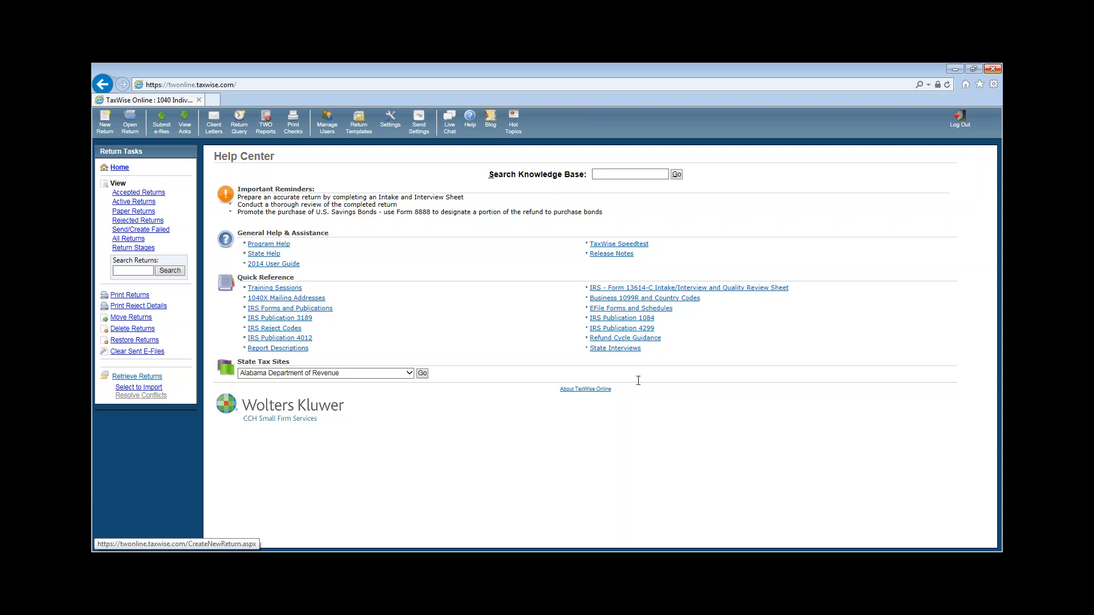
{"action": "left_click", "coordinate": [105, 122]}
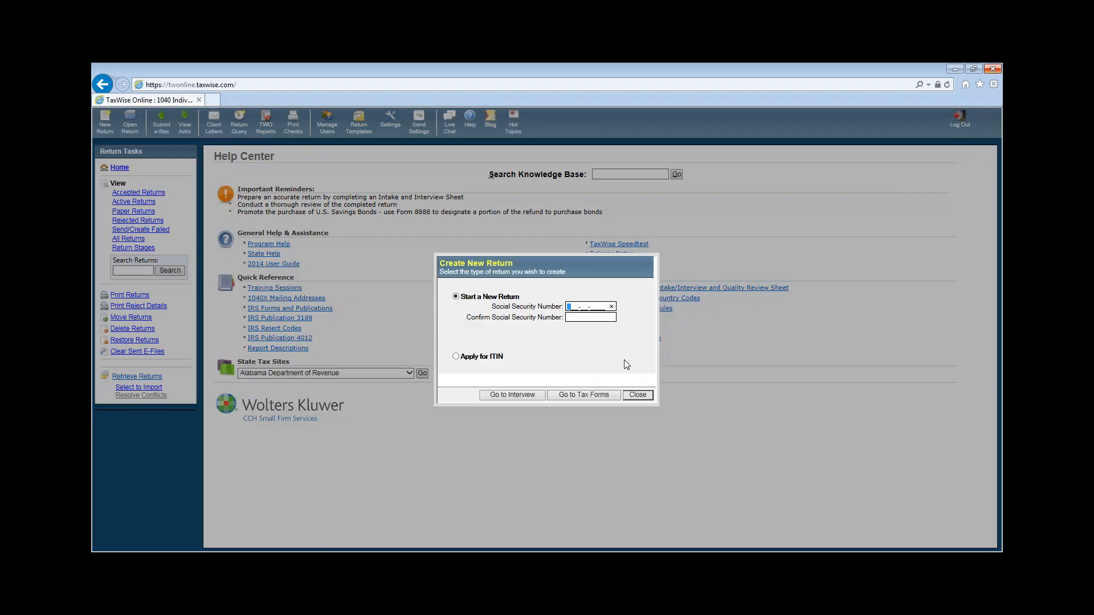
{"action": "type", "text": "241"}
{"action": "type", "text": "1111111"}
{"action": "key", "text": "Tab"}
{"action": "type", "text": "24111111"}
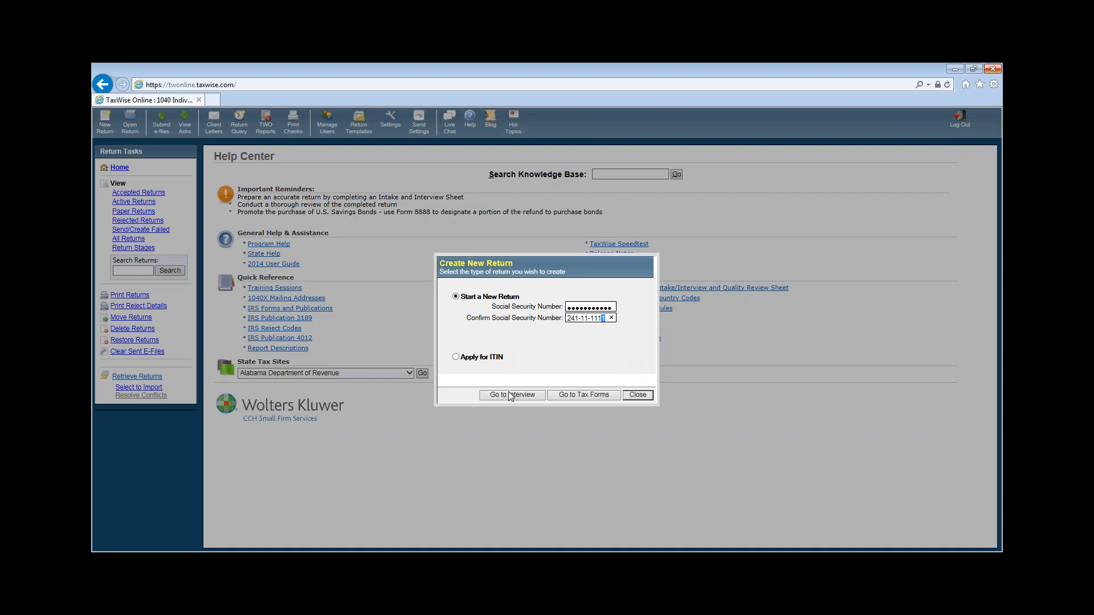
{"action": "left_click", "coordinate": [579, 396]}
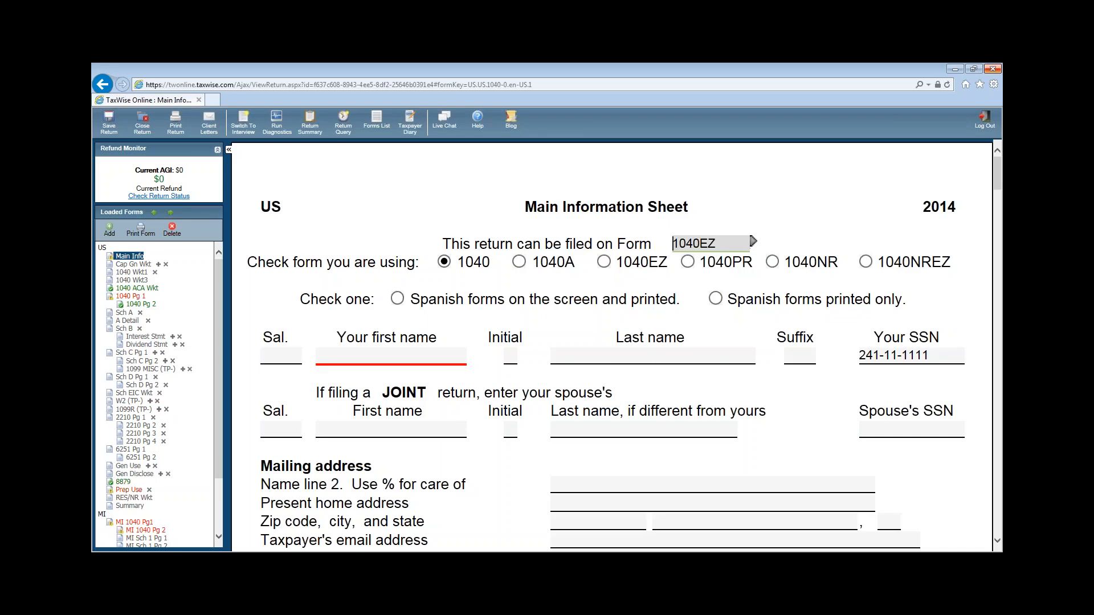
- Enter the taxpayer's first name, middle initial and last name
{"action": "left_click", "coordinate": [389, 356]}
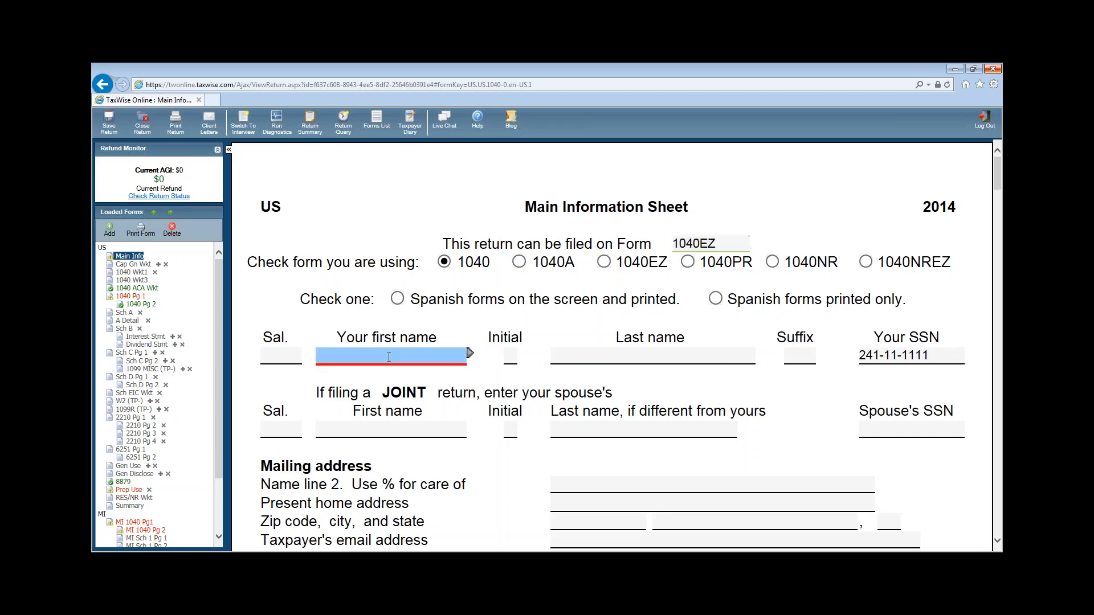
{"action": "key", "text": "Tab"}
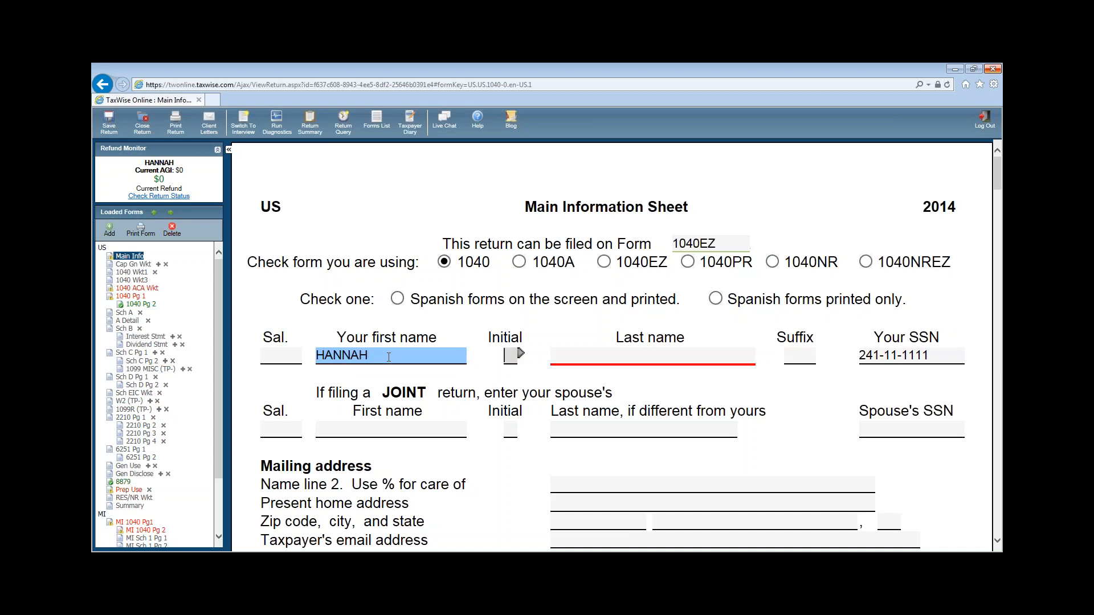
{"action": "key", "text": "Tab"}
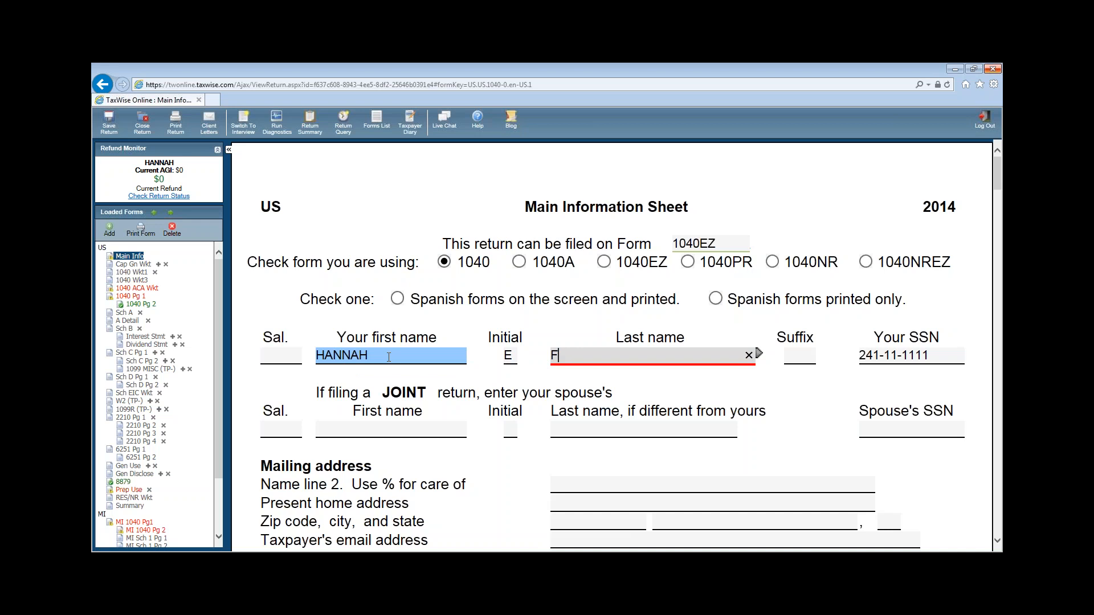
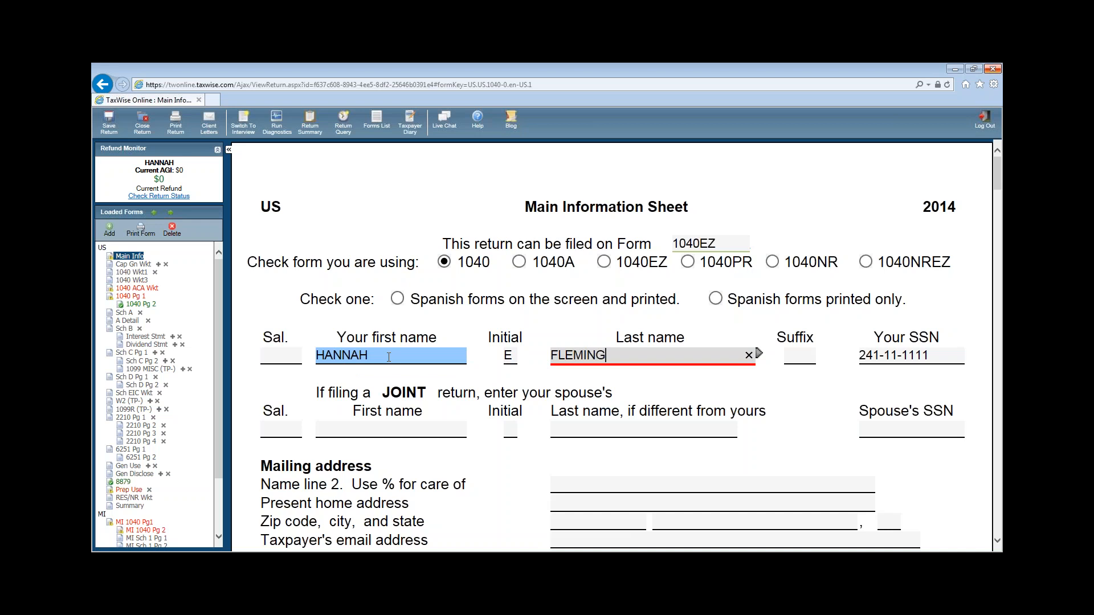
- Enter the taxpayer's street address and zip code so city and state autofill
{"action": "left_click", "coordinate": [560, 508]}
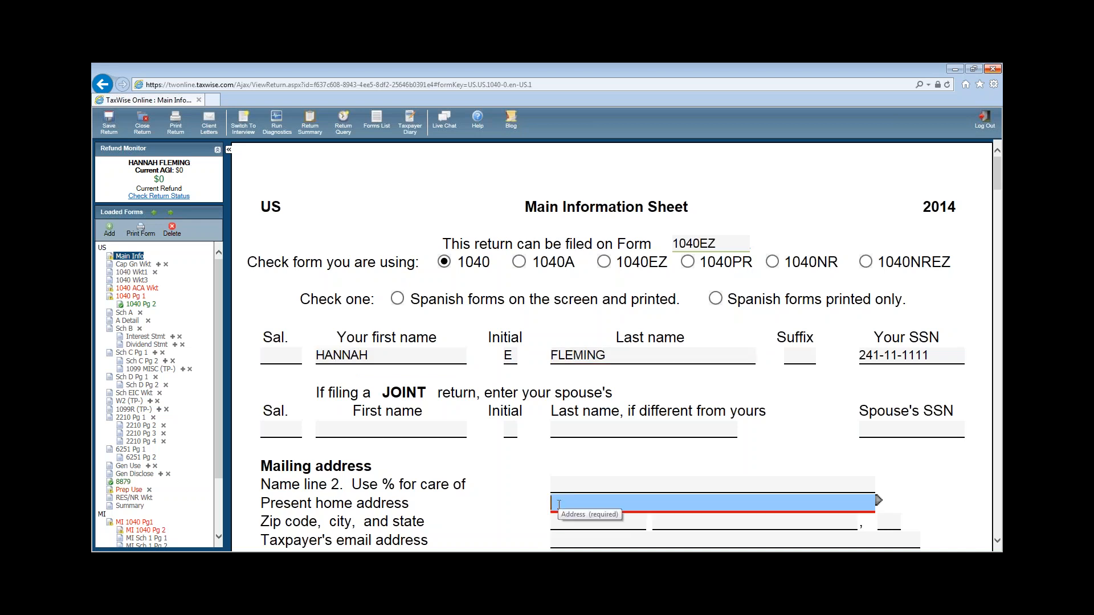
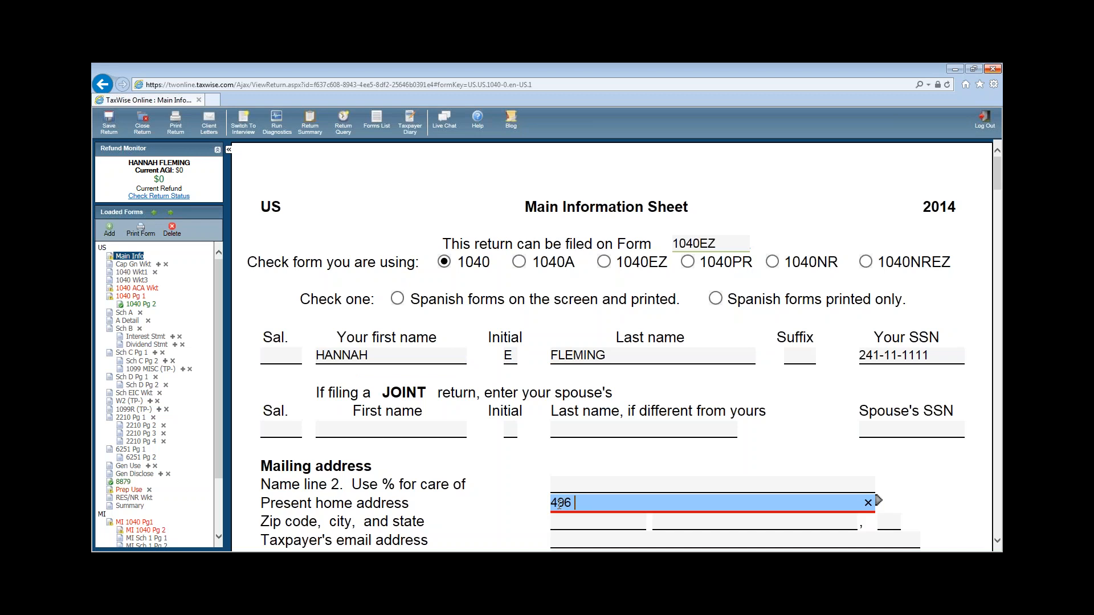
{"action": "left_click", "coordinate": [559, 521]}
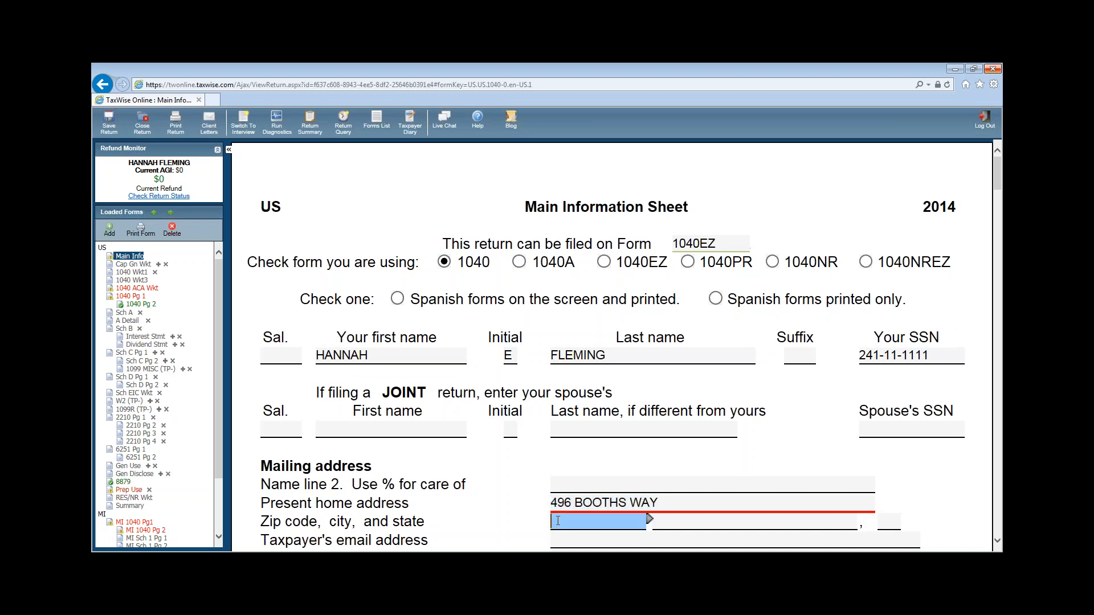
{"action": "type", "text": "49441-"}
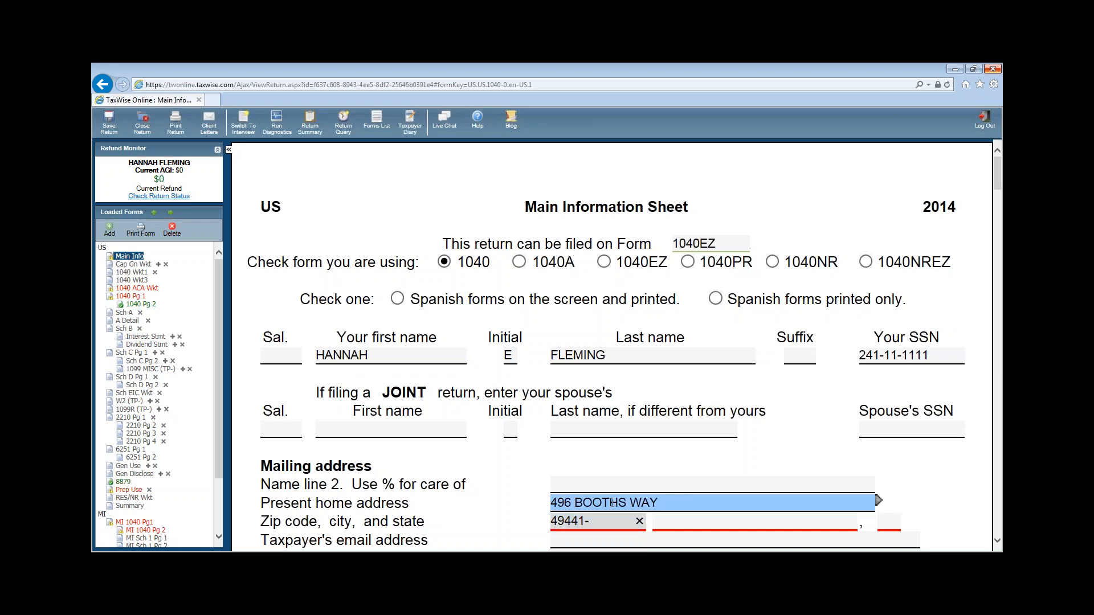
{"action": "key", "text": "Tab"}
- Fill in the taxpayer's daytime phone, birth date and occupation EDITOR
{"action": "scroll", "coordinate": [649, 452], "scroll_direction": "down", "scroll_amount": 4}
{"action": "left_click", "coordinate": [577, 369]}
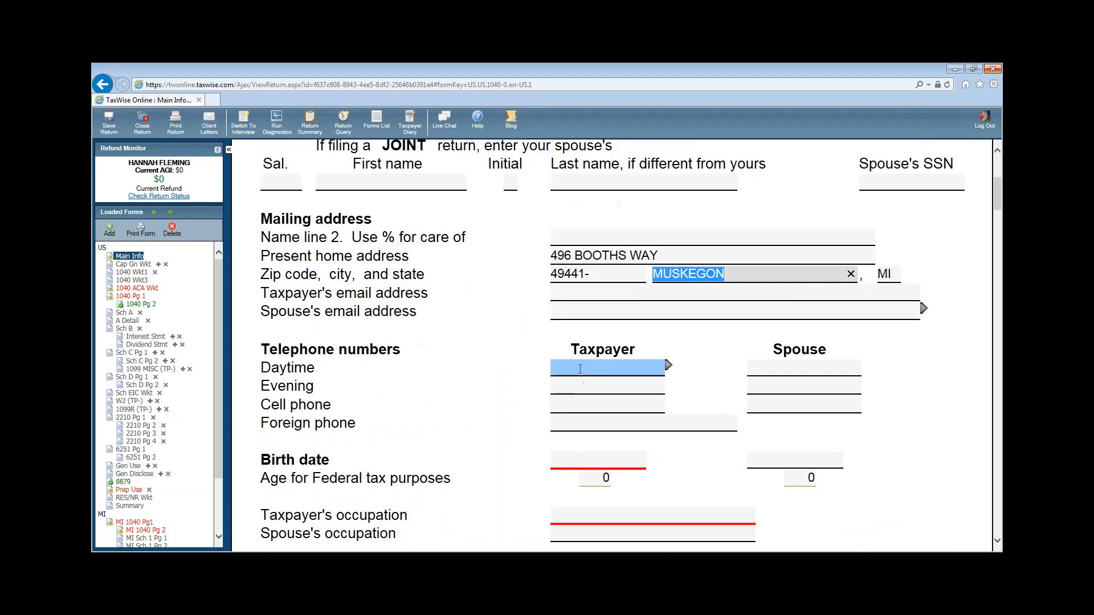
{"action": "type", "text": "31"}
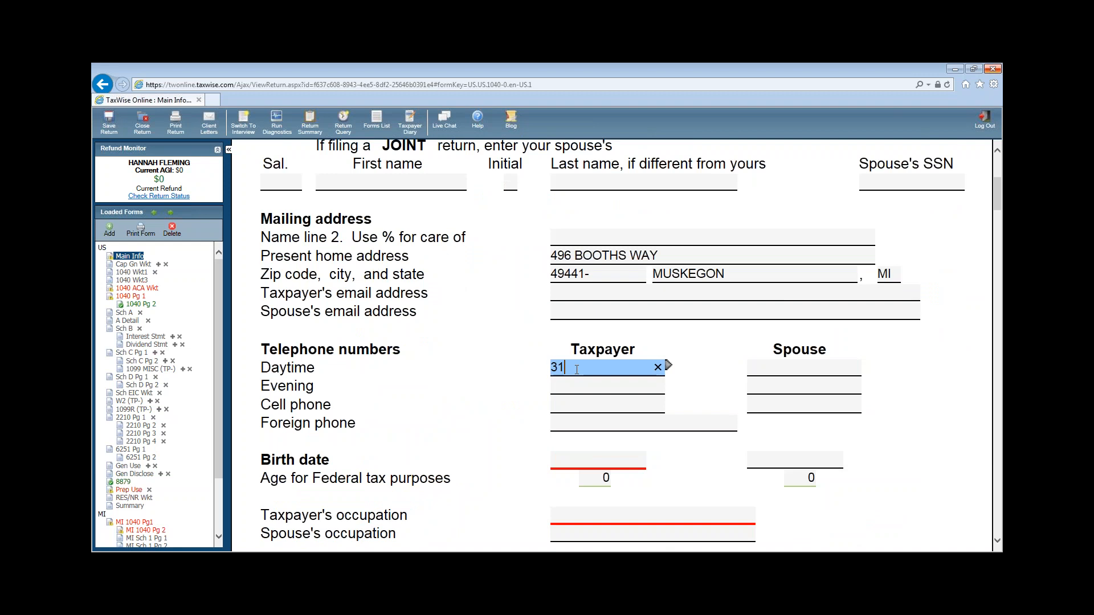
{"action": "type", "text": "3-555-1111"}
{"action": "left_click", "coordinate": [572, 459]}
{"action": "type", "text": "0"}
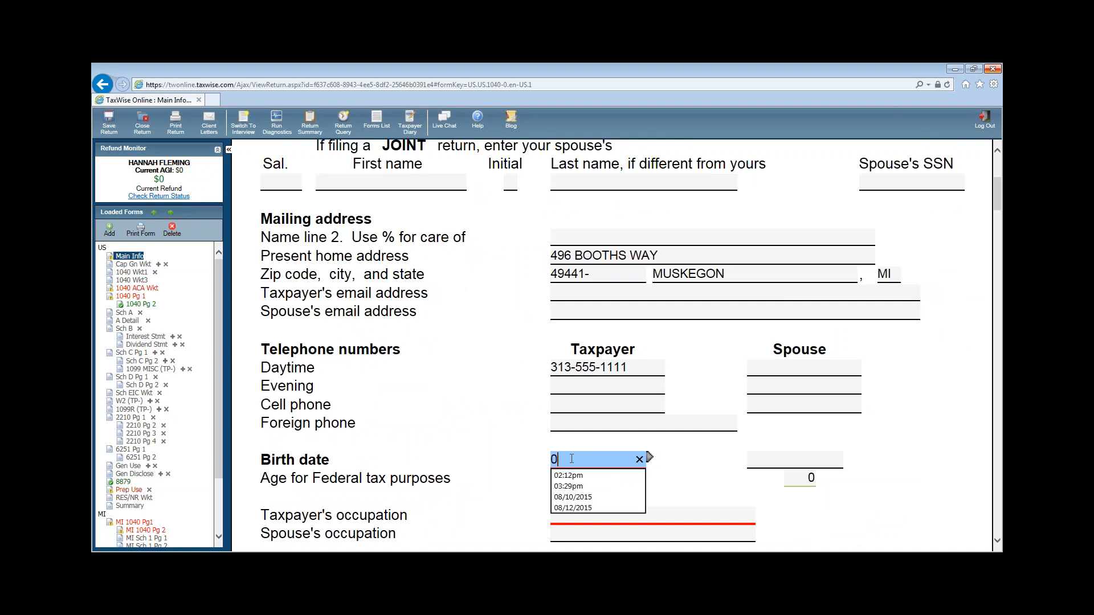
{"action": "type", "text": "9/16/1965"}
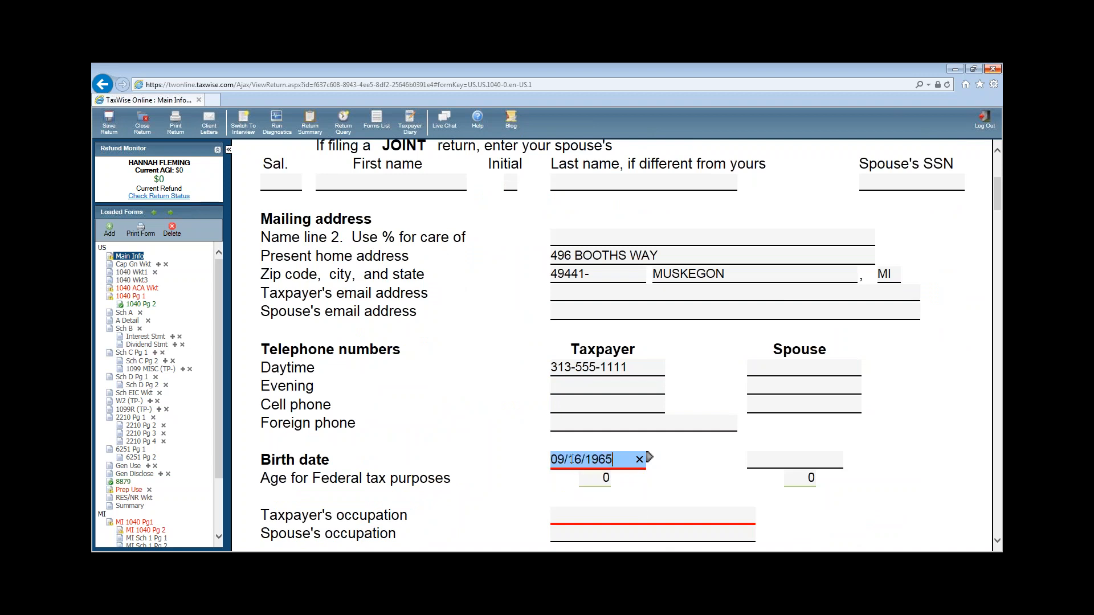
{"action": "left_click", "coordinate": [575, 516]}
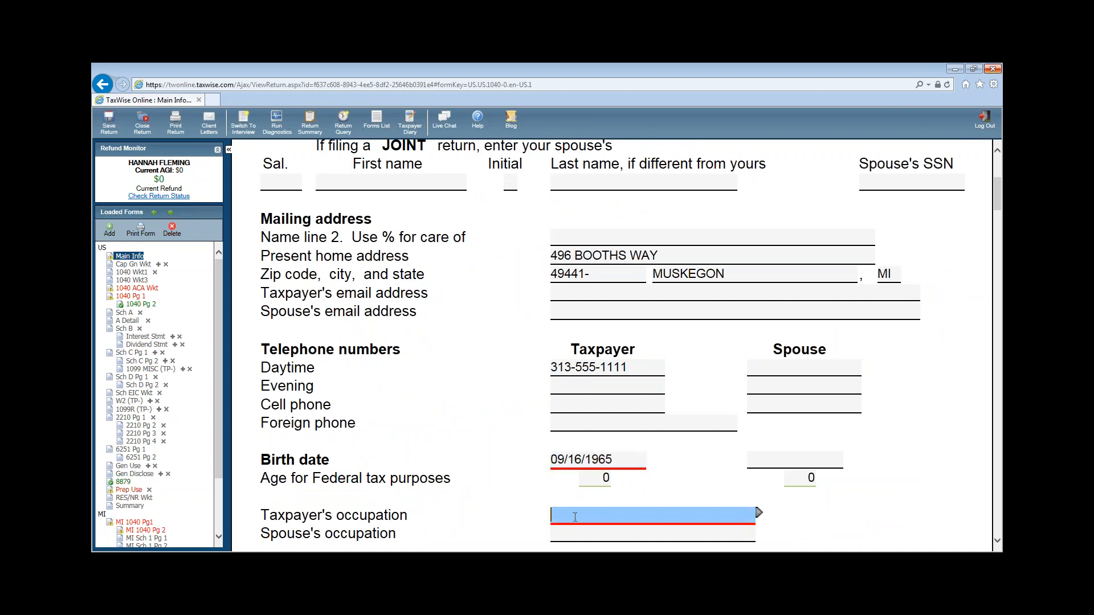
{"action": "type", "text": "EDITOR"}
{"action": "key", "text": "Tab"}
- Pass the Puerto Rico income question and mark the taxpayer as totally and permanently disabled
{"action": "scroll", "coordinate": [696, 485], "scroll_direction": "down", "scroll_amount": 3}
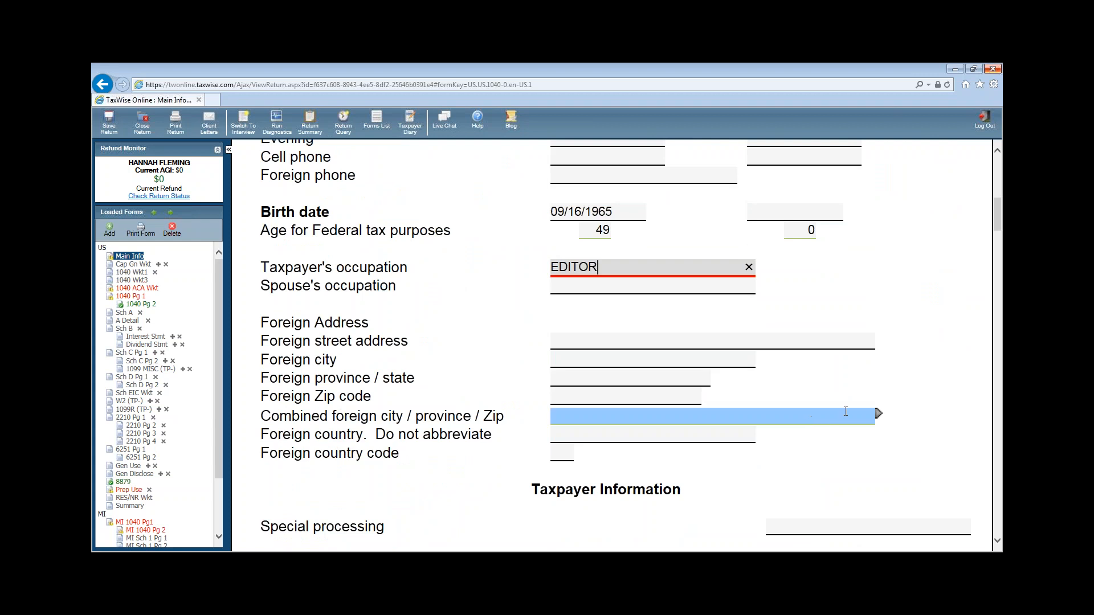
{"action": "scroll", "coordinate": [872, 410], "scroll_direction": "down", "scroll_amount": 1}
{"action": "scroll", "coordinate": [808, 392], "scroll_direction": "down", "scroll_amount": 2}
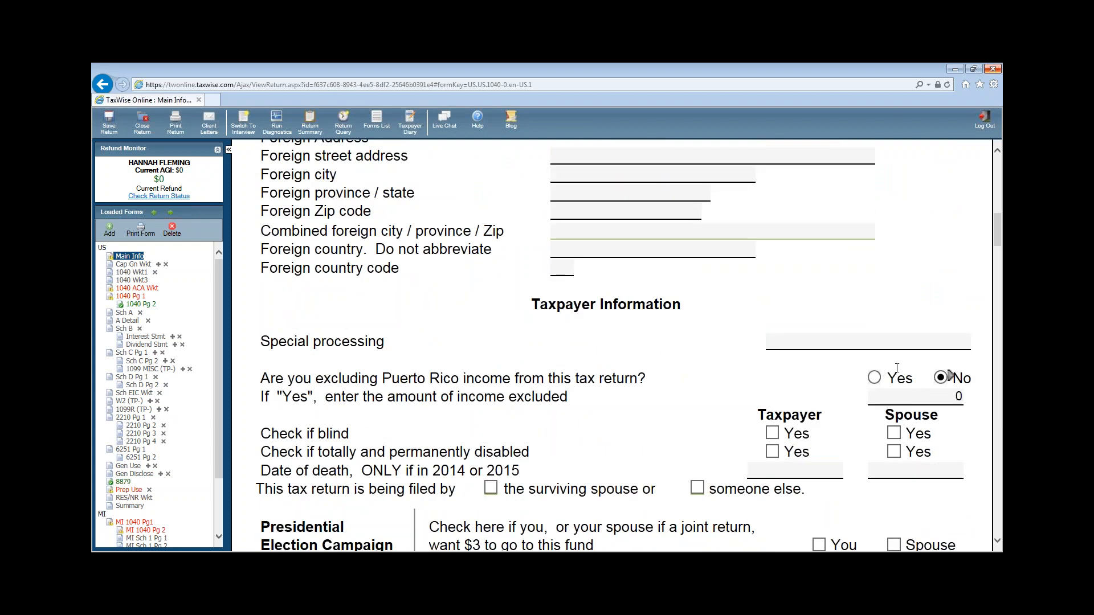
{"action": "key", "text": "Tab"}
{"action": "scroll", "coordinate": [762, 419], "scroll_direction": "down", "scroll_amount": 3}
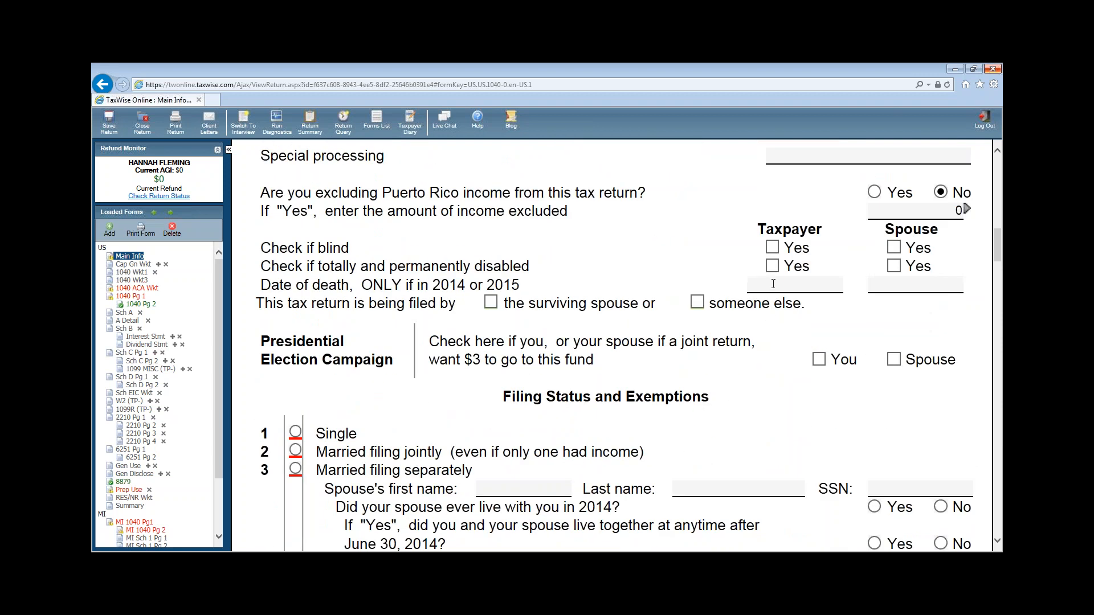
{"action": "left_click", "coordinate": [774, 266]}
{"action": "key", "text": "Tab"}
- Set the filing status to Head of household
{"action": "scroll", "coordinate": [572, 297], "scroll_direction": "down", "scroll_amount": 1}
{"action": "scroll", "coordinate": [573, 297], "scroll_direction": "down", "scroll_amount": 3}
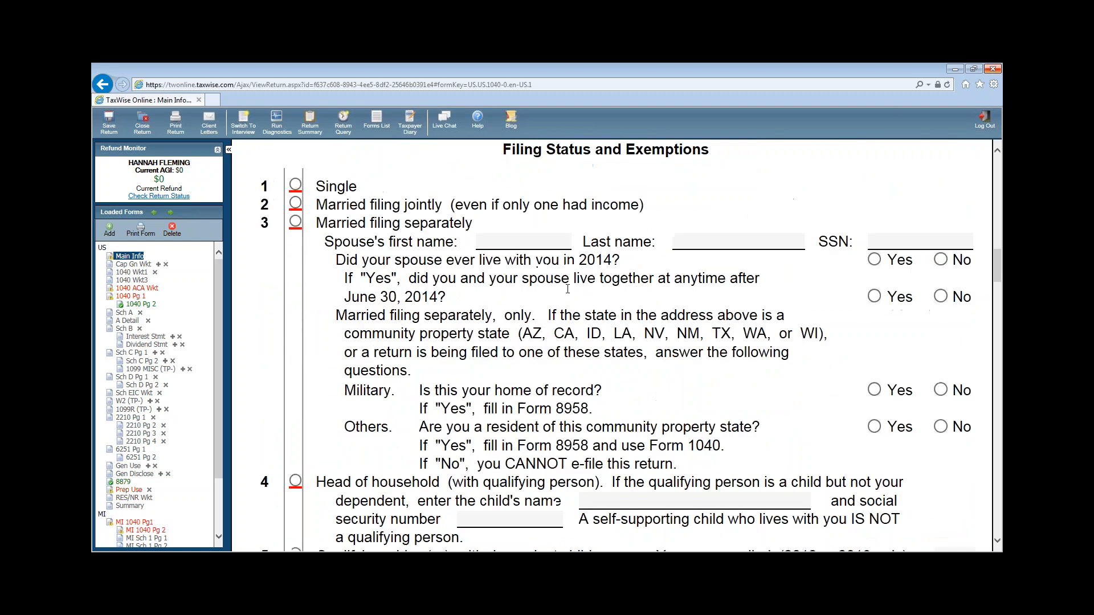
{"action": "scroll", "coordinate": [556, 288], "scroll_direction": "down", "scroll_amount": 3}
{"action": "left_click", "coordinate": [296, 296]}
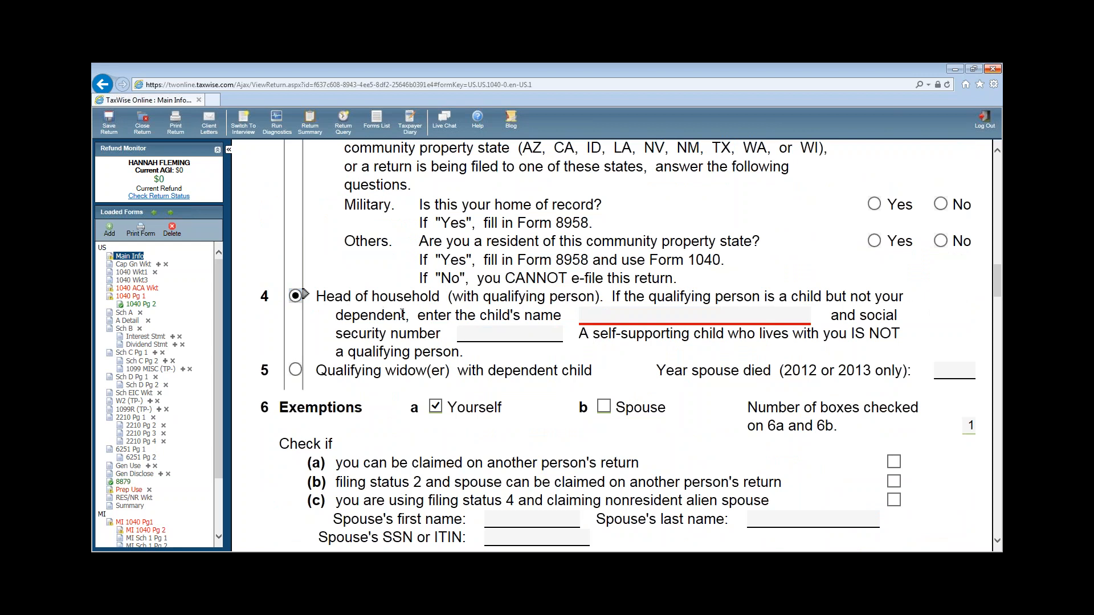
{"action": "scroll", "coordinate": [402, 314], "scroll_direction": "down", "scroll_amount": 4}
{"action": "left_click", "coordinate": [278, 476]}
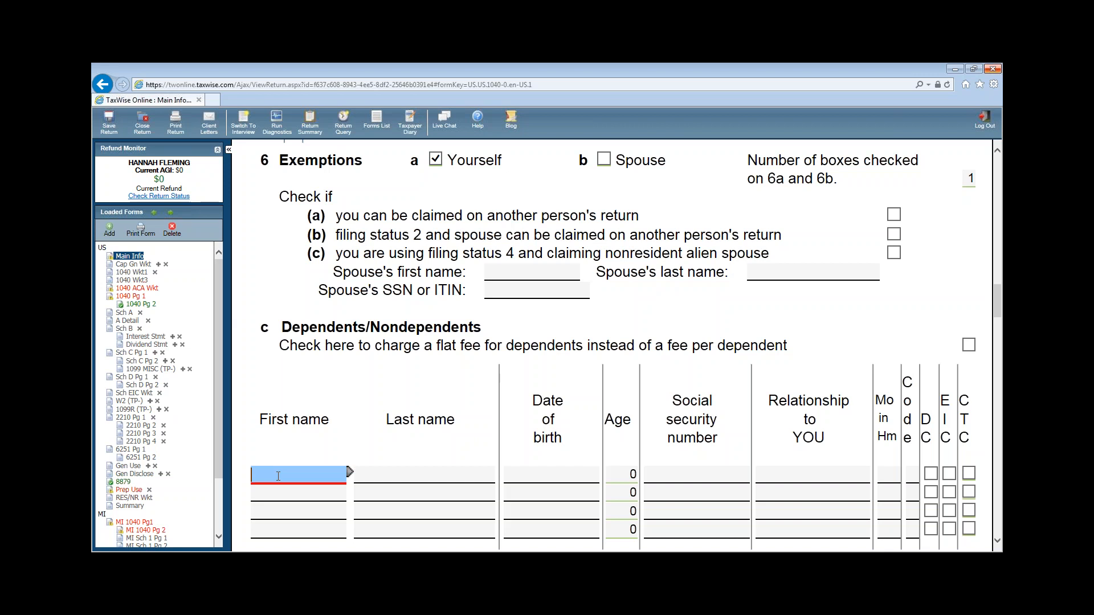
- Add the son as a dependent with his name, birth date and SSN, relationship SON, 12 months, code 1, DC and EIC
{"action": "key", "text": "Tab"}
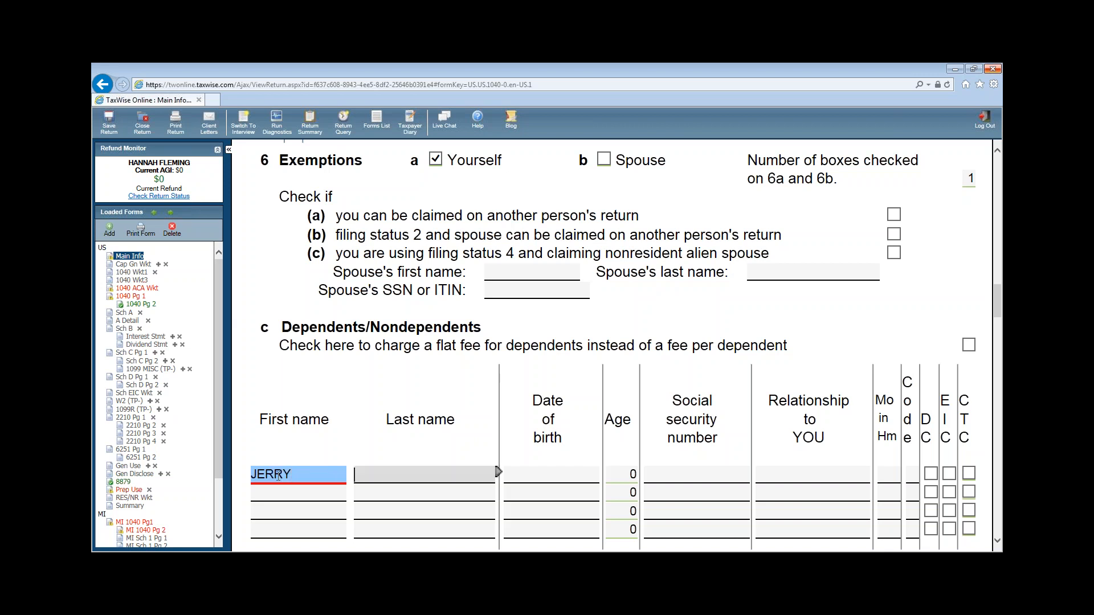
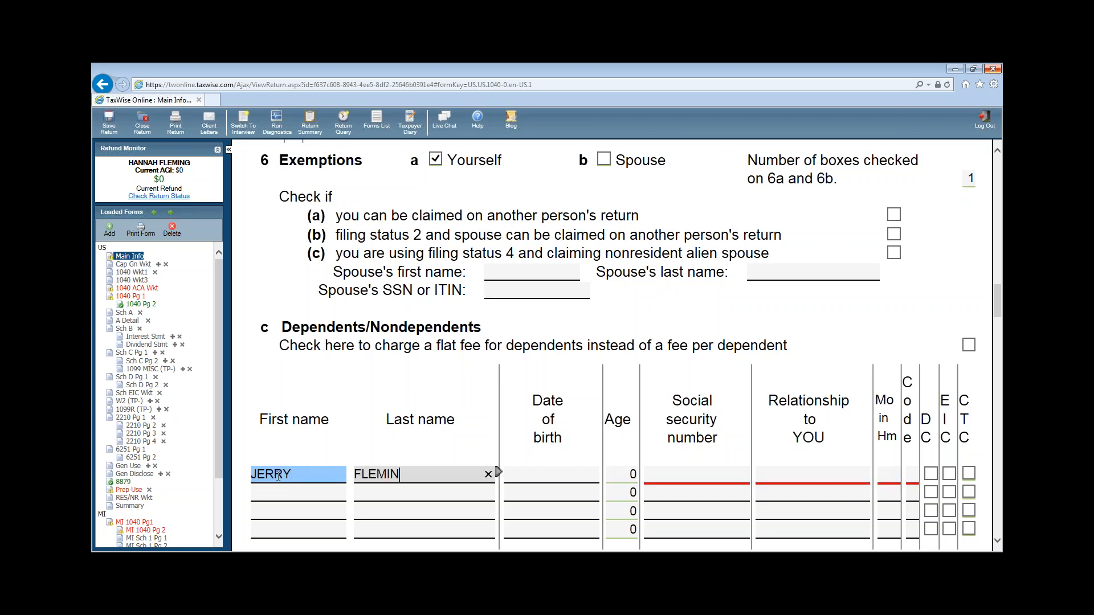
{"action": "key", "text": "Tab"}
{"action": "type", "text": "12/21/"}
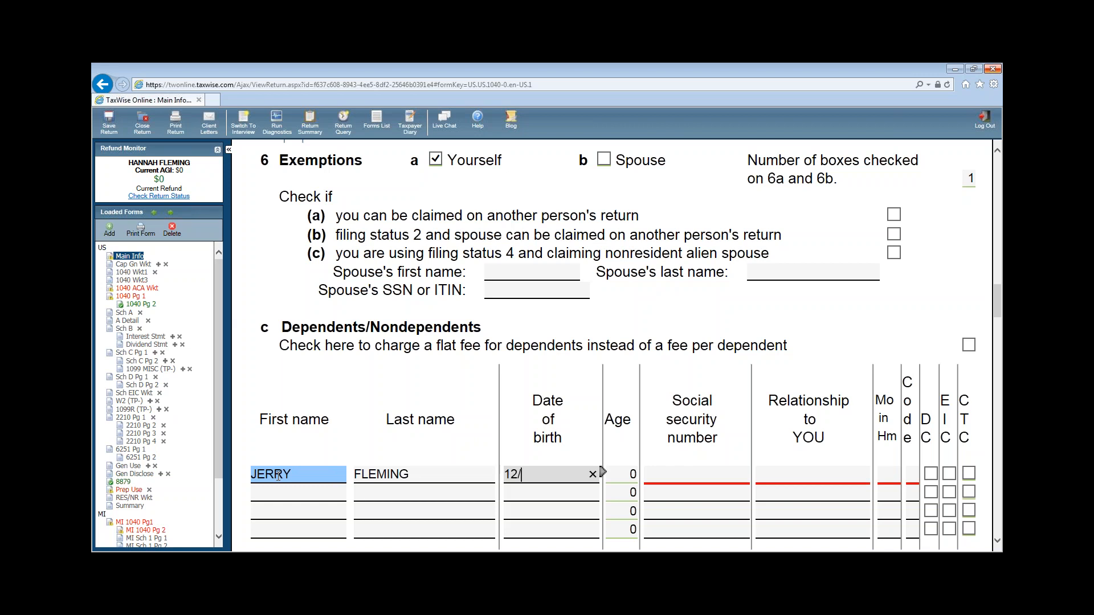
{"action": "key", "text": "BackSpace"}
{"action": "key", "text": "BackSpace"}
{"action": "type", "text": "2/5200"}
{"action": "key", "text": "BackSpace"}
{"action": "key", "text": "BackSpace"}
{"action": "key", "text": "BackSpace"}
{"action": "key", "text": "BackSpace"}
{"action": "key", "text": "BackSpace"}
{"action": "key", "text": "BackSpace"}
{"action": "type", "text": "5/2005"}
{"action": "key", "text": "Tab"}
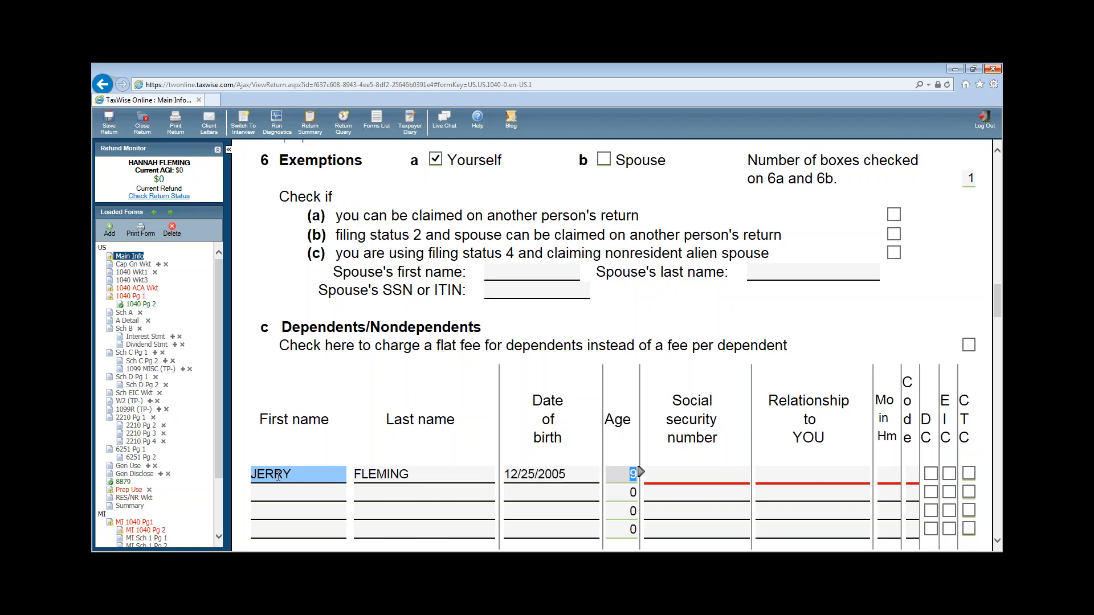
{"action": "key", "text": "Tab"}
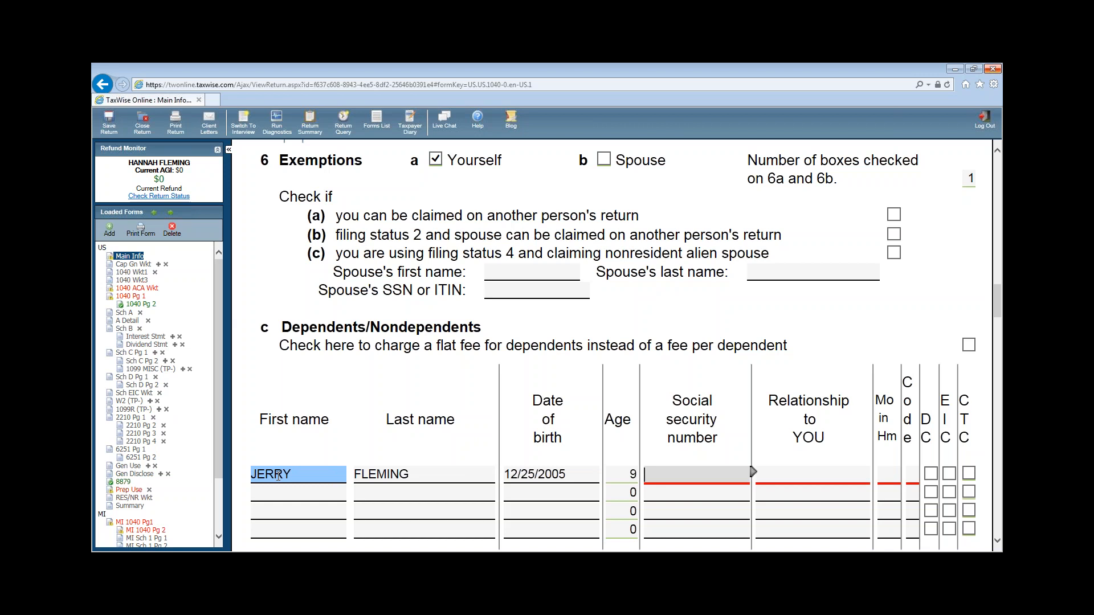
{"action": "type", "text": "23"}
{"action": "key", "text": "BackSpace"}
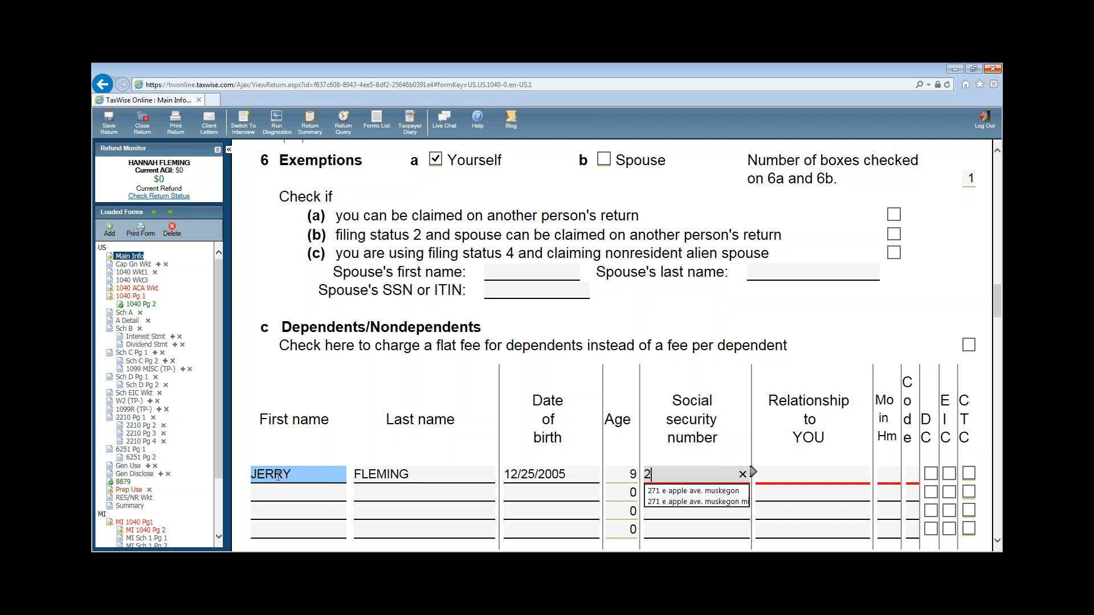
{"action": "type", "text": "43-11-1111"}
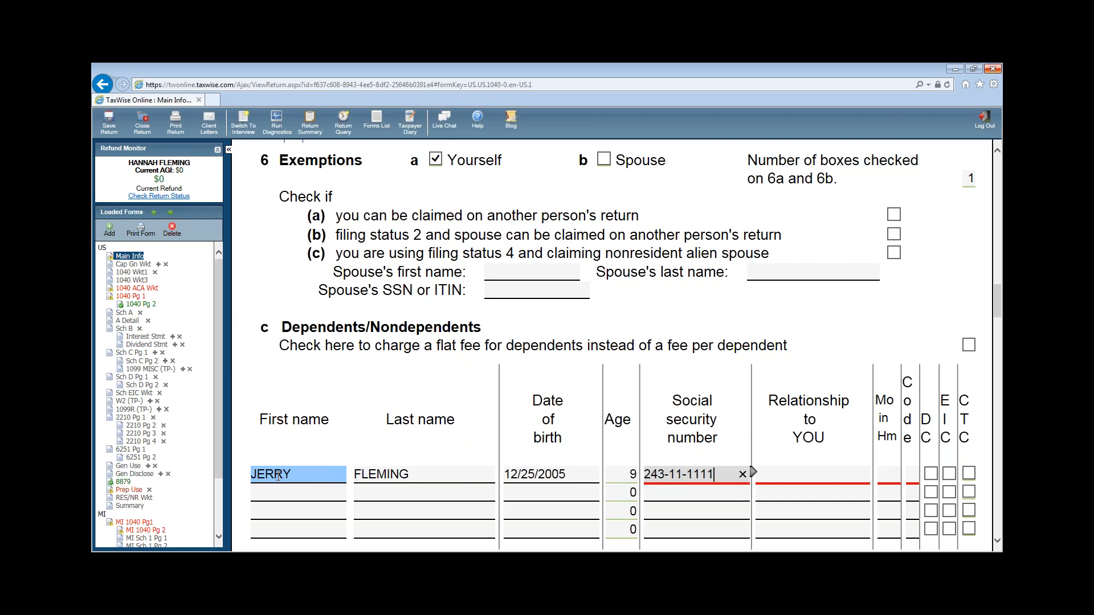
{"action": "key", "text": "Tab"}
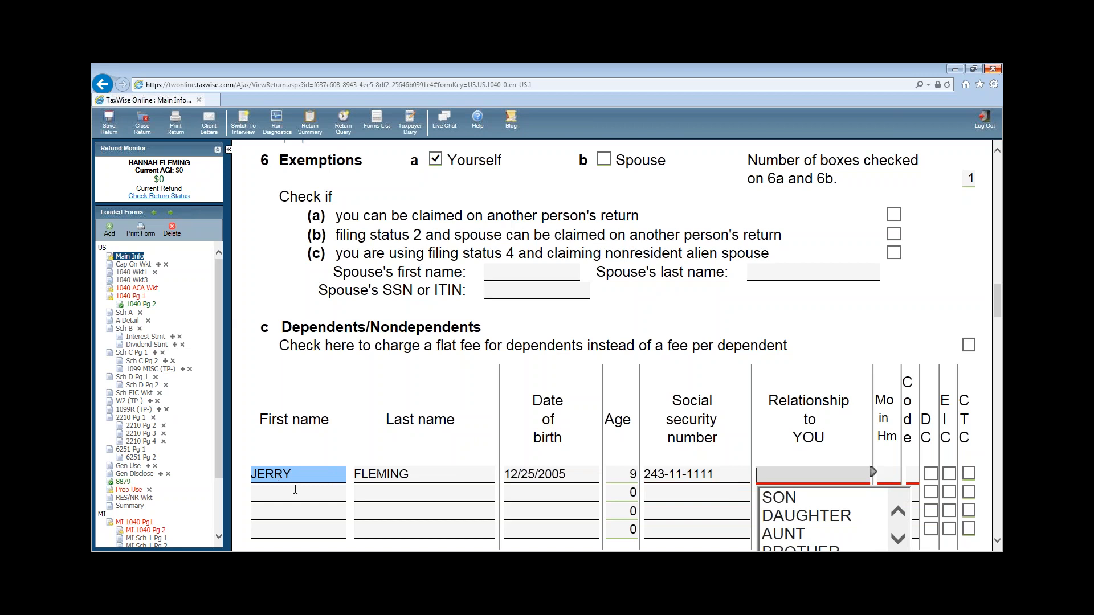
{"action": "type", "text": "SON"}
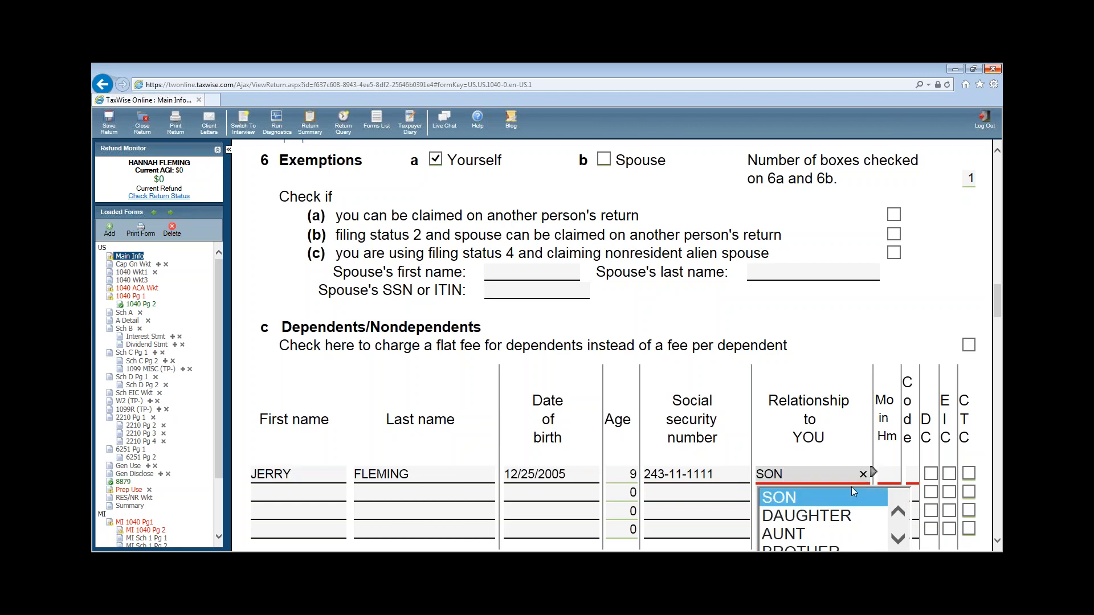
{"action": "left_click", "coordinate": [886, 474]}
{"action": "type", "text": "12"}
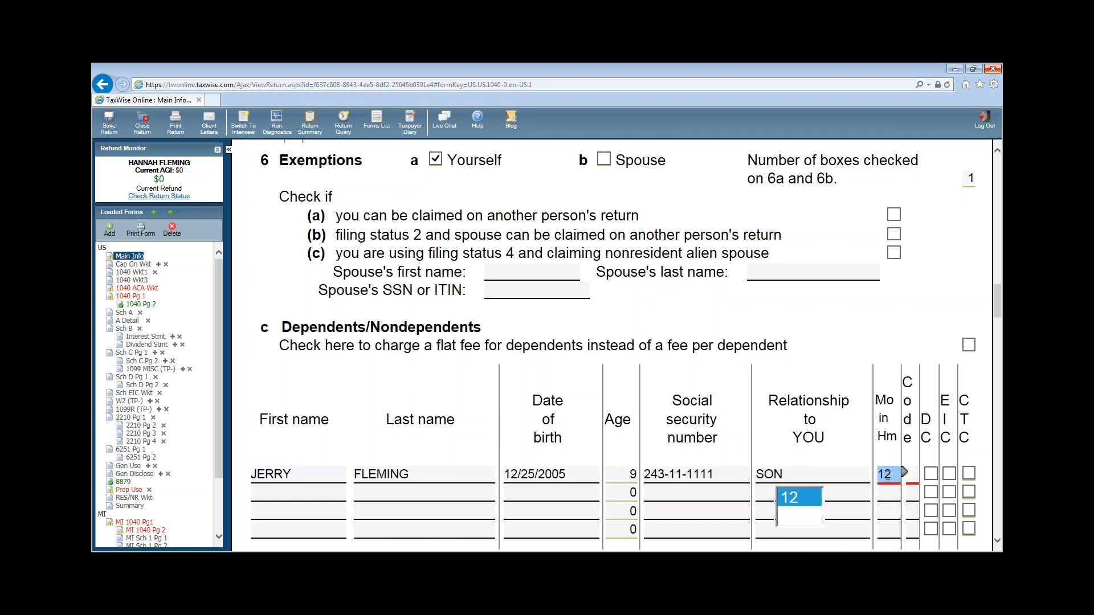
{"action": "key", "text": "Tab"}
{"action": "type", "text": "1"}
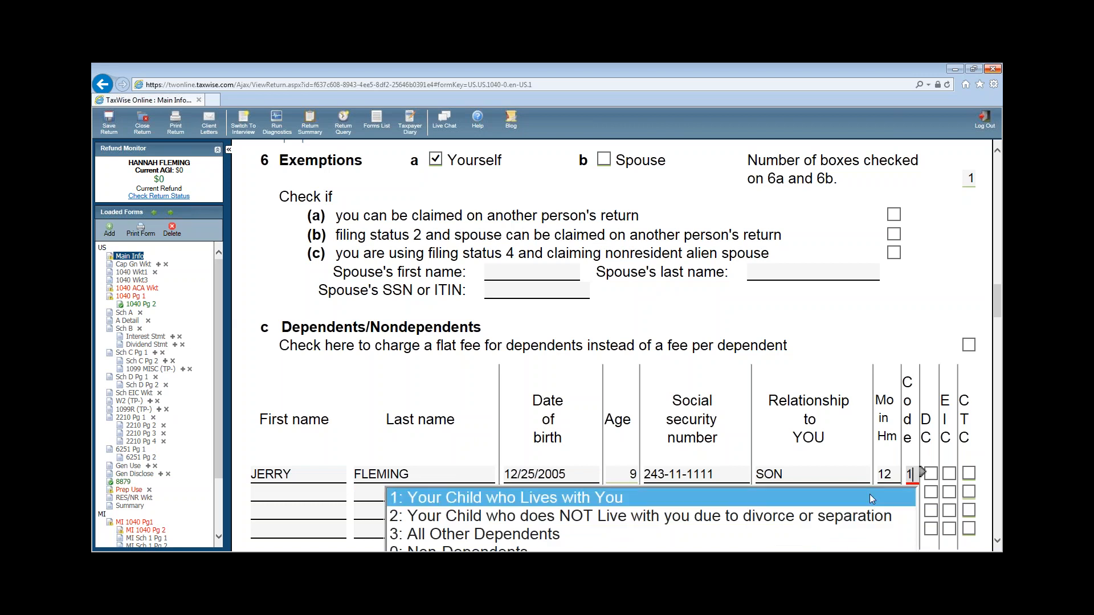
{"action": "left_click", "coordinate": [931, 475]}
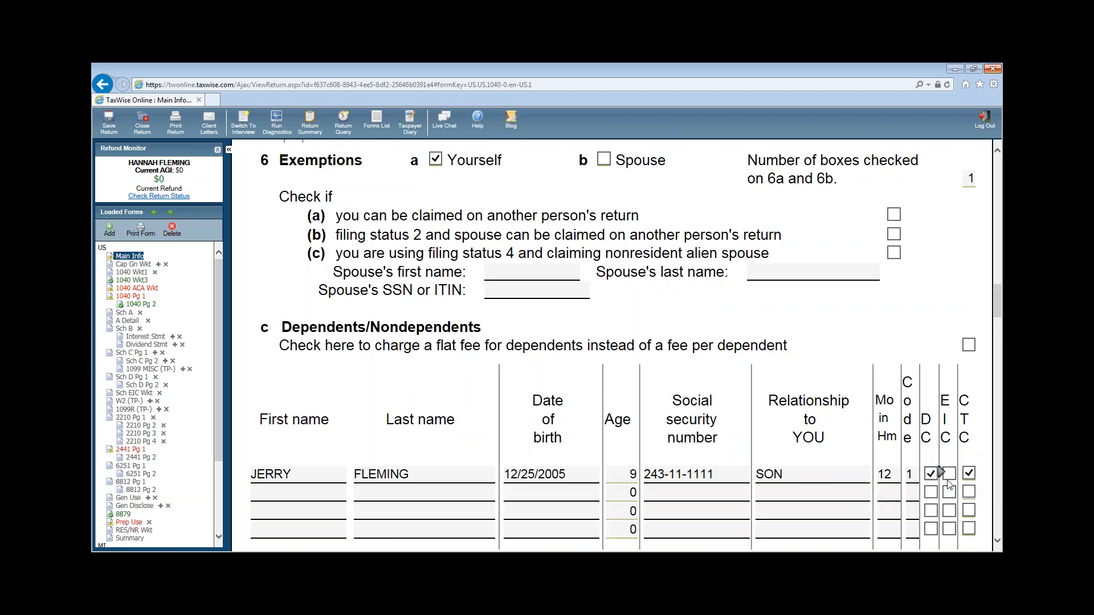
{"action": "left_click", "coordinate": [949, 475]}
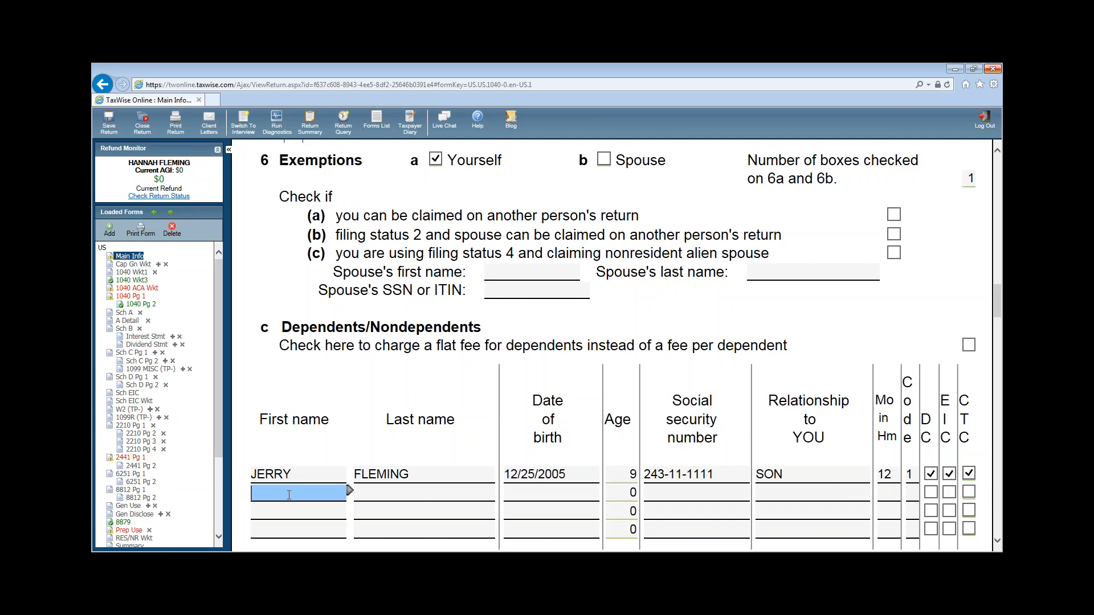
- Add the daughter as a dependent with her name, birth date and SSN, relationship DAUGHTER, 12 months, code 1, DC and EIC
{"action": "key", "text": "Tab"}
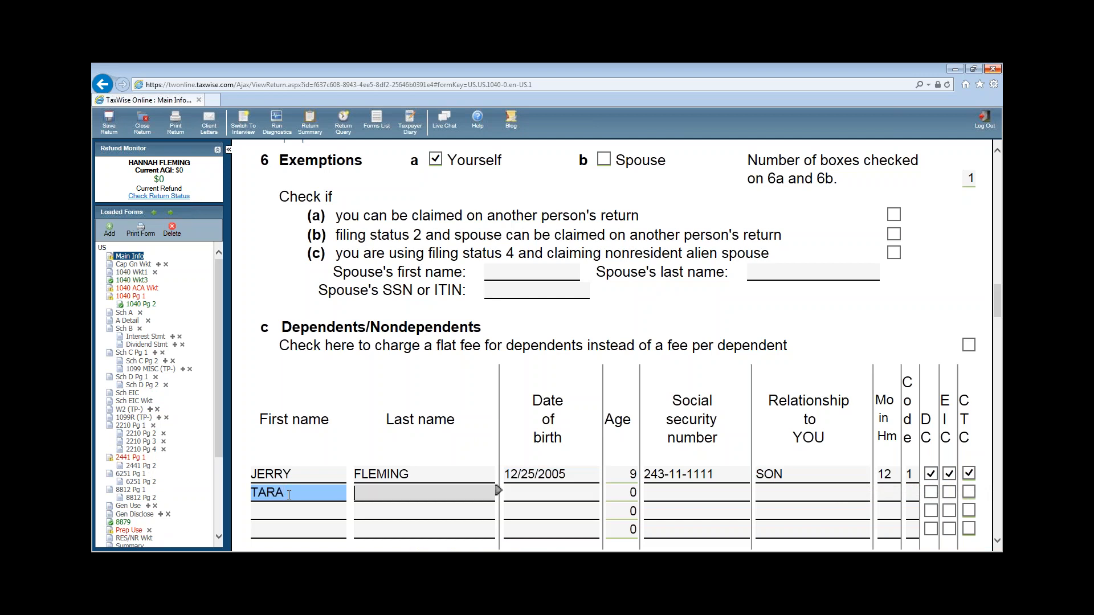
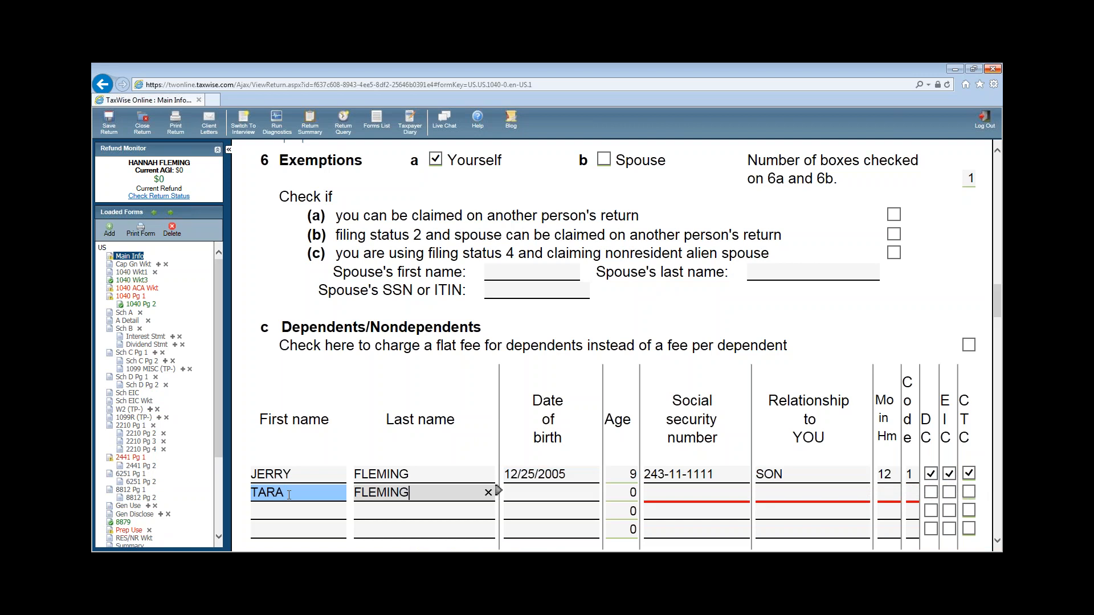
{"action": "key", "text": "Tab"}
{"action": "type", "text": "10/16/2004"}
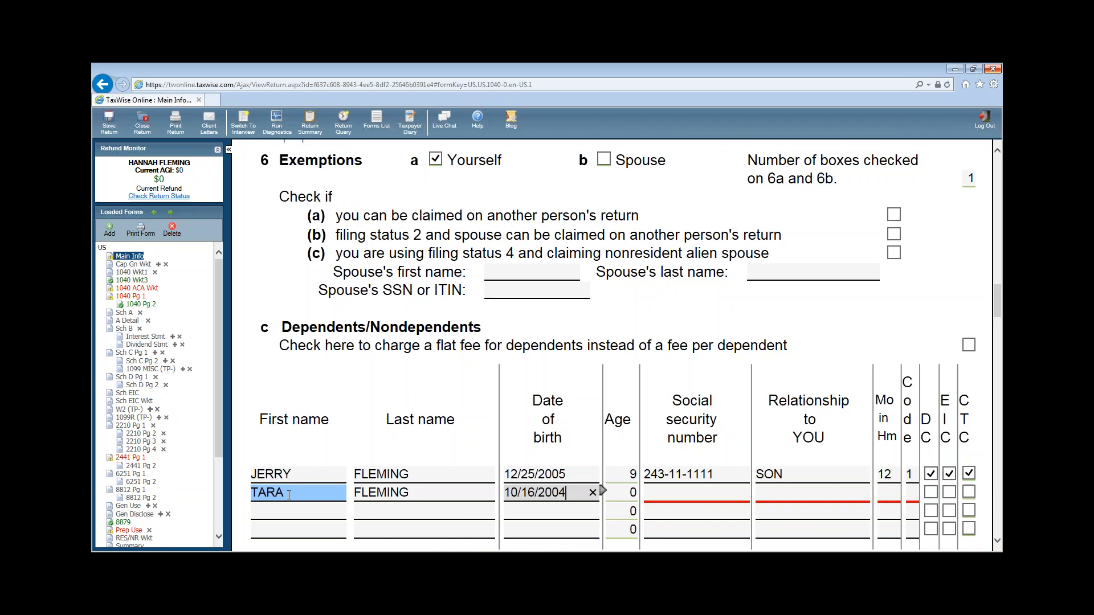
{"action": "key", "text": "Tab"}
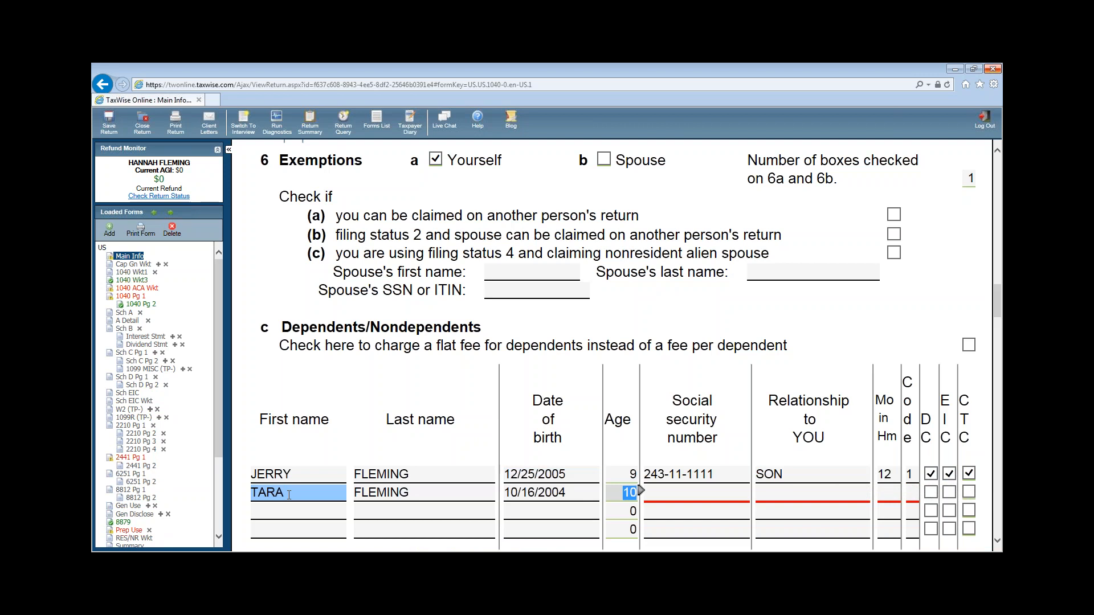
{"action": "key", "text": "Tab"}
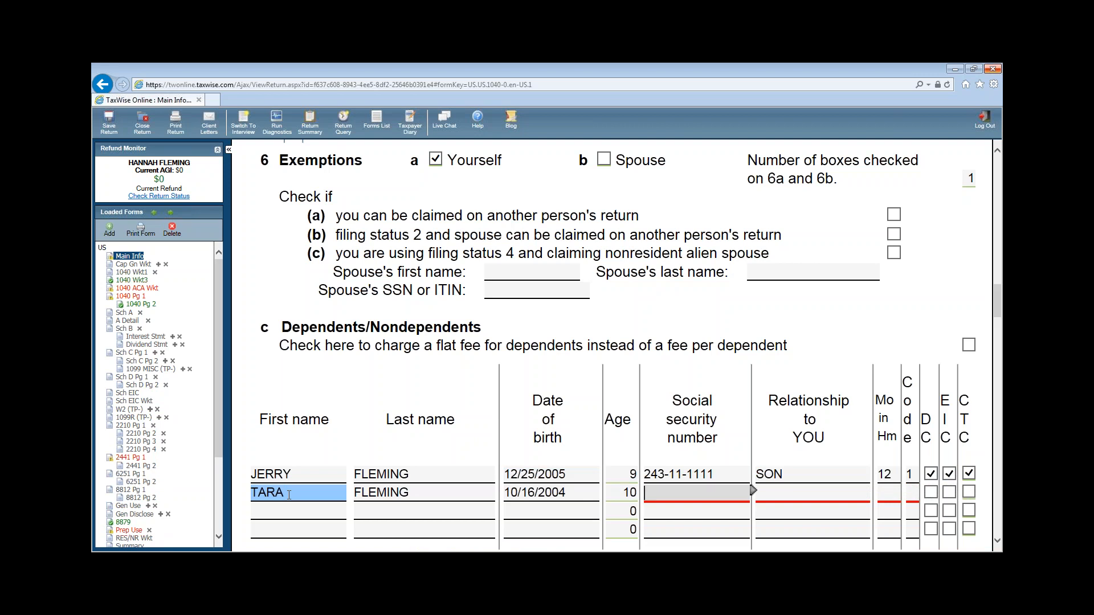
{"action": "type", "text": "242-11-1111"}
{"action": "key", "text": "Tab"}
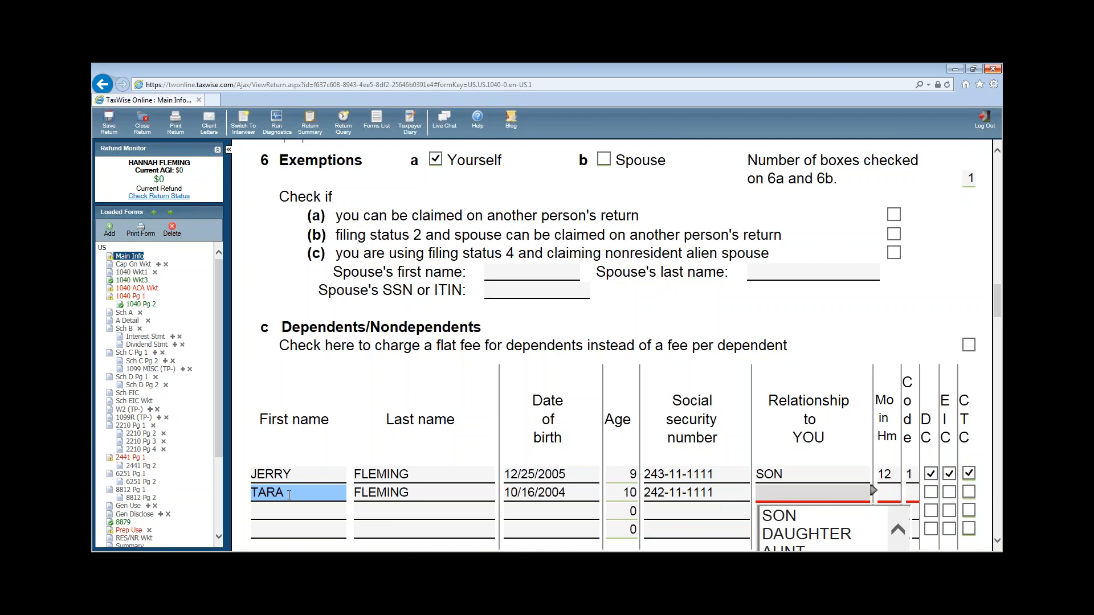
{"action": "type", "text": "d"}
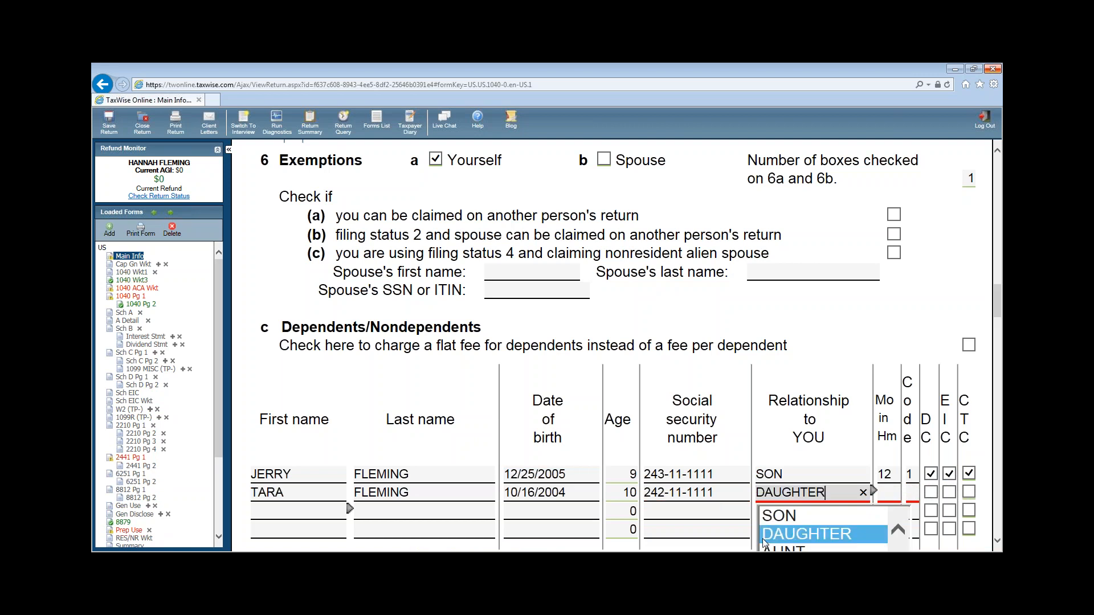
{"action": "left_click", "coordinate": [888, 491]}
{"action": "type", "text": "12"}
{"action": "key", "text": "Tab"}
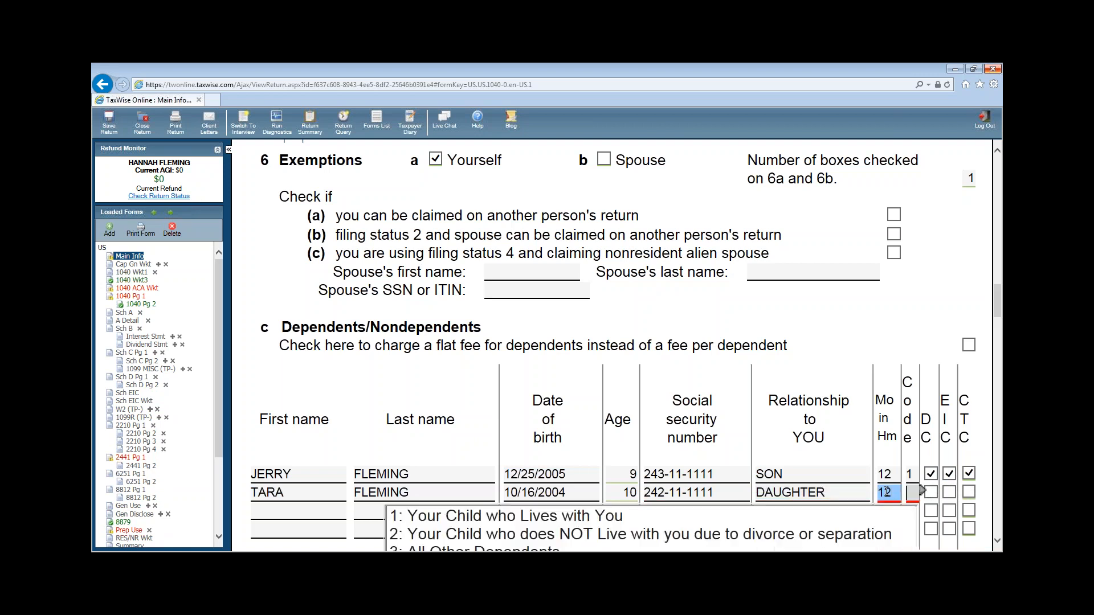
{"action": "type", "text": "1"}
{"action": "key", "text": "Tab"}
{"action": "left_click", "coordinate": [930, 492]}
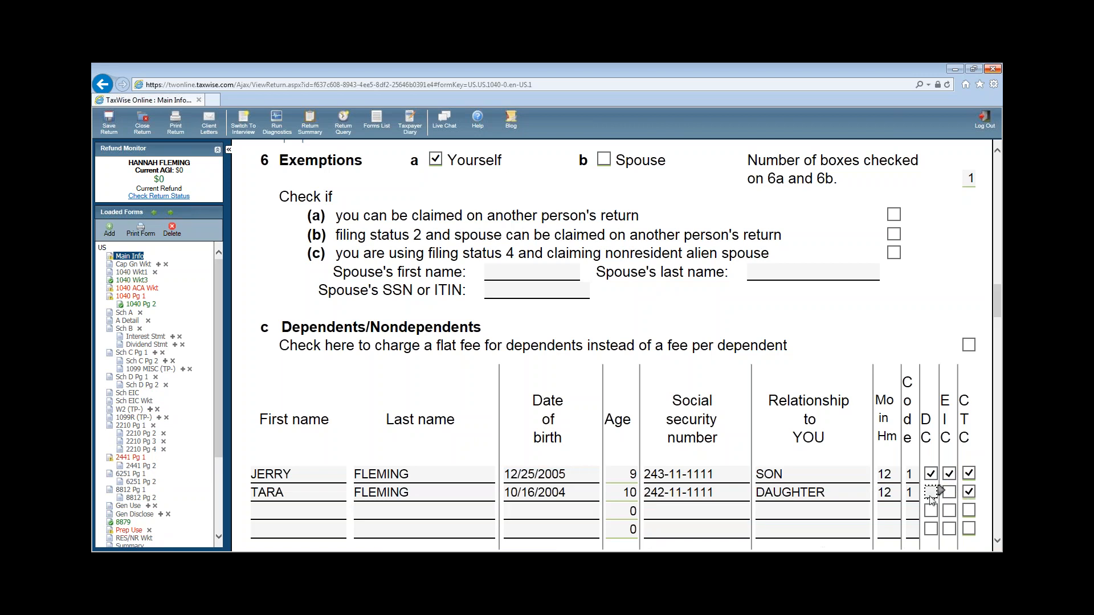
{"action": "left_click", "coordinate": [949, 493]}
- Enter the bank routing number and account number under Bank Account Information
{"action": "scroll", "coordinate": [997, 541], "scroll_direction": "down", "scroll_amount": 3}
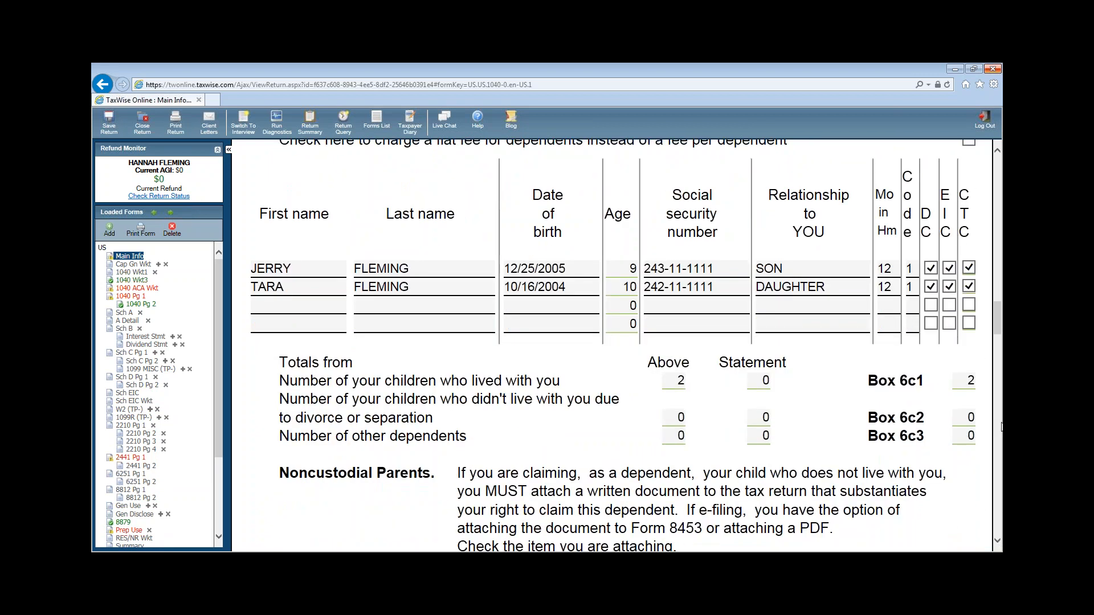
{"action": "scroll", "coordinate": [998, 544], "scroll_direction": "down", "scroll_amount": 3}
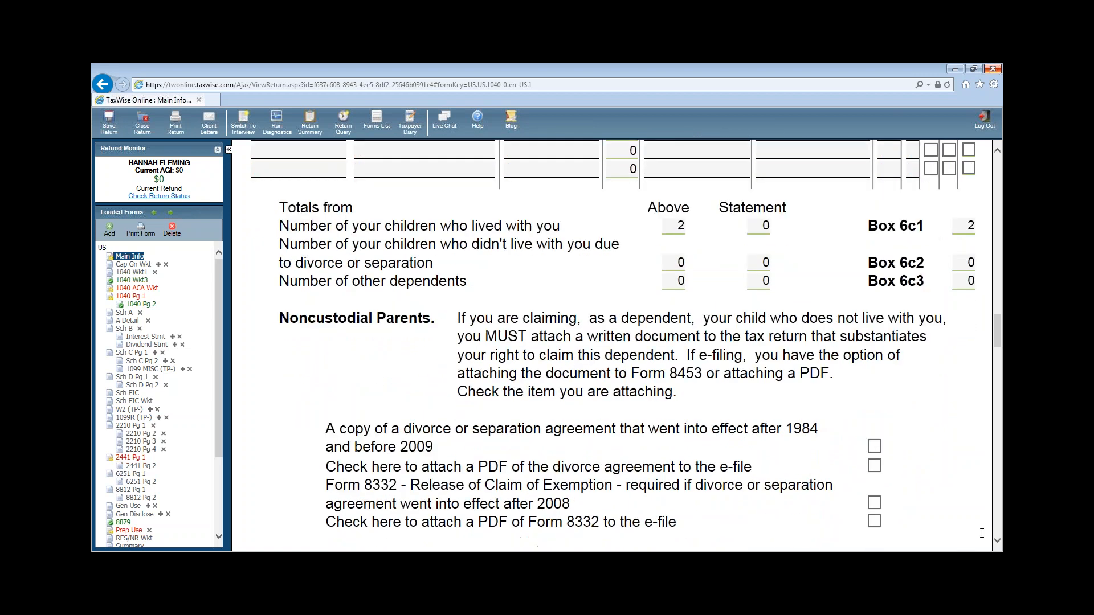
{"action": "scroll", "coordinate": [999, 545], "scroll_direction": "down", "scroll_amount": 3}
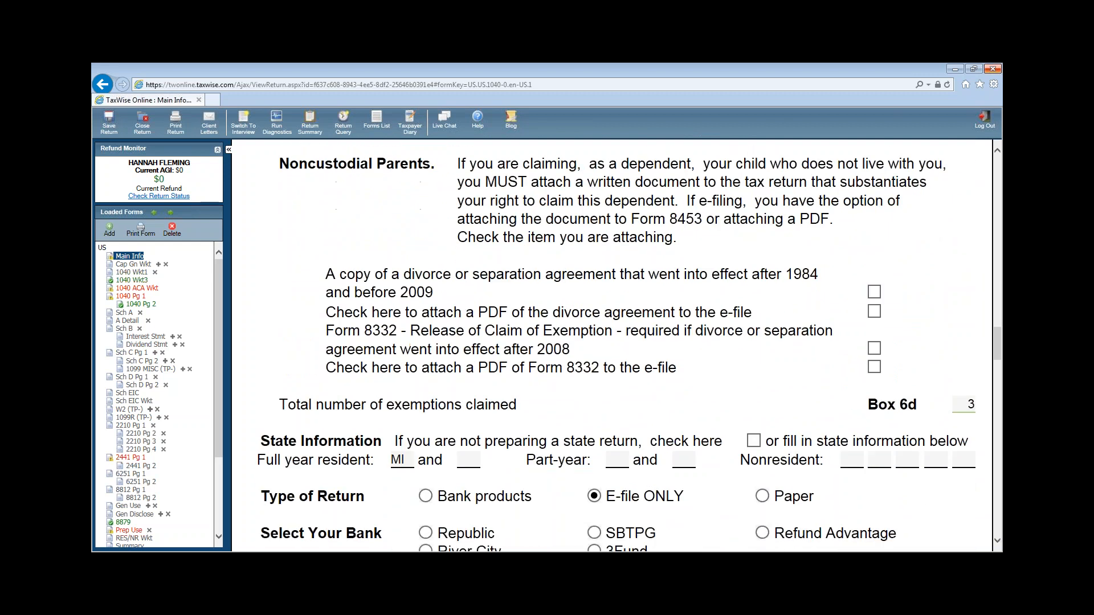
{"action": "scroll", "coordinate": [998, 539], "scroll_direction": "down", "scroll_amount": 3}
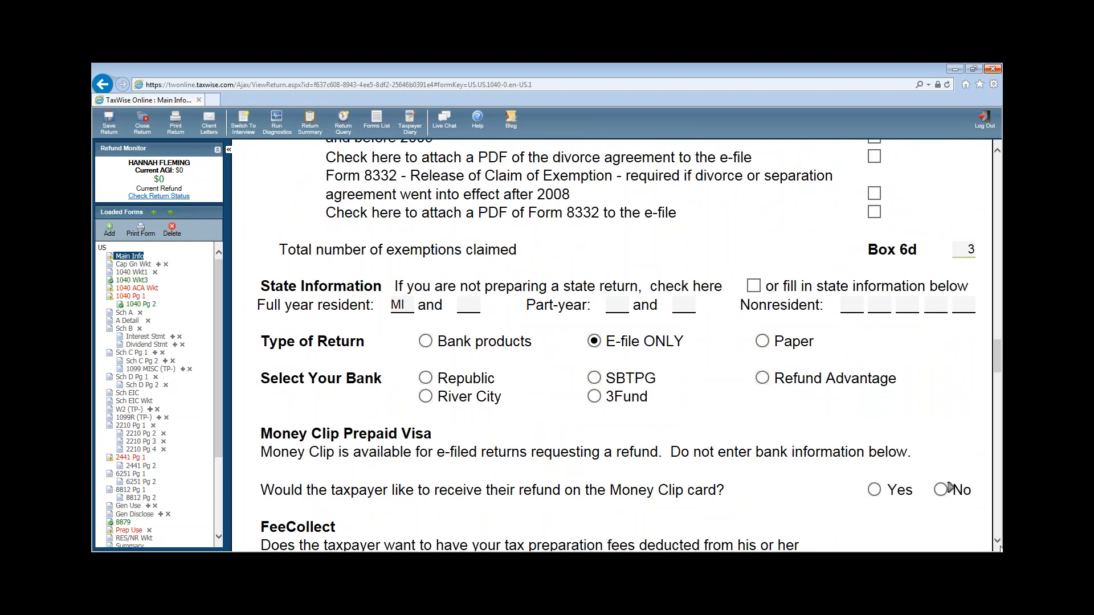
{"action": "scroll", "coordinate": [998, 547], "scroll_direction": "down", "scroll_amount": 5}
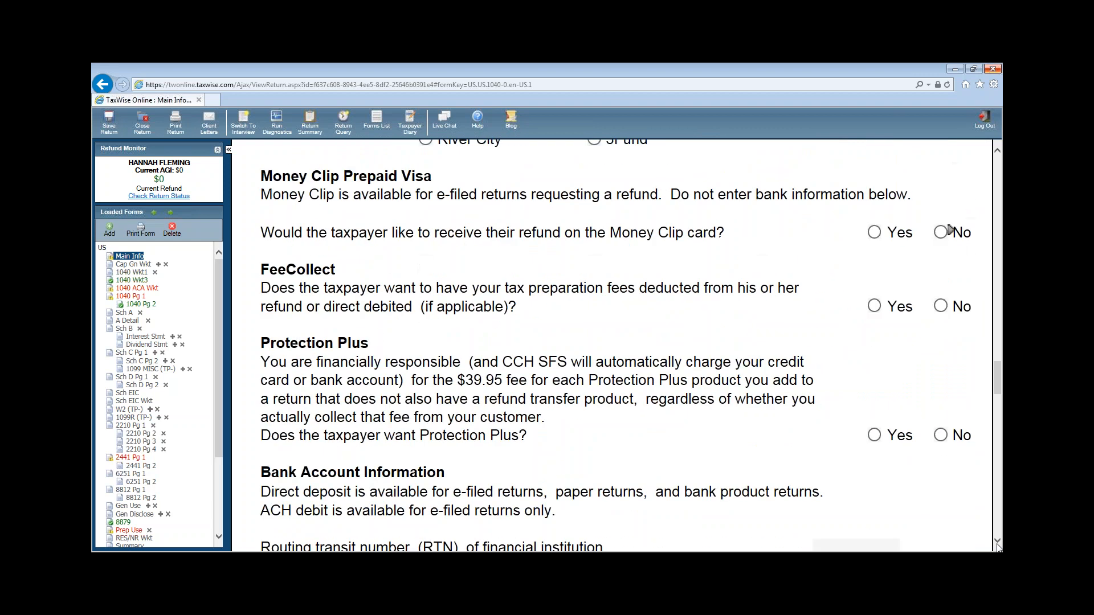
{"action": "scroll", "coordinate": [999, 547], "scroll_direction": "down", "scroll_amount": 6}
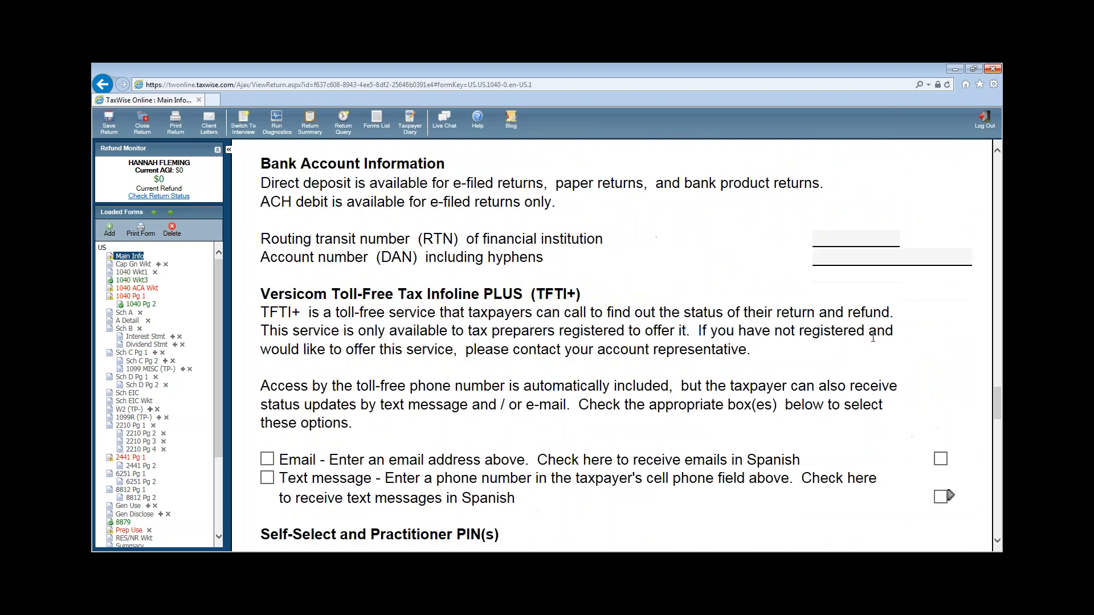
{"action": "left_click", "coordinate": [854, 239]}
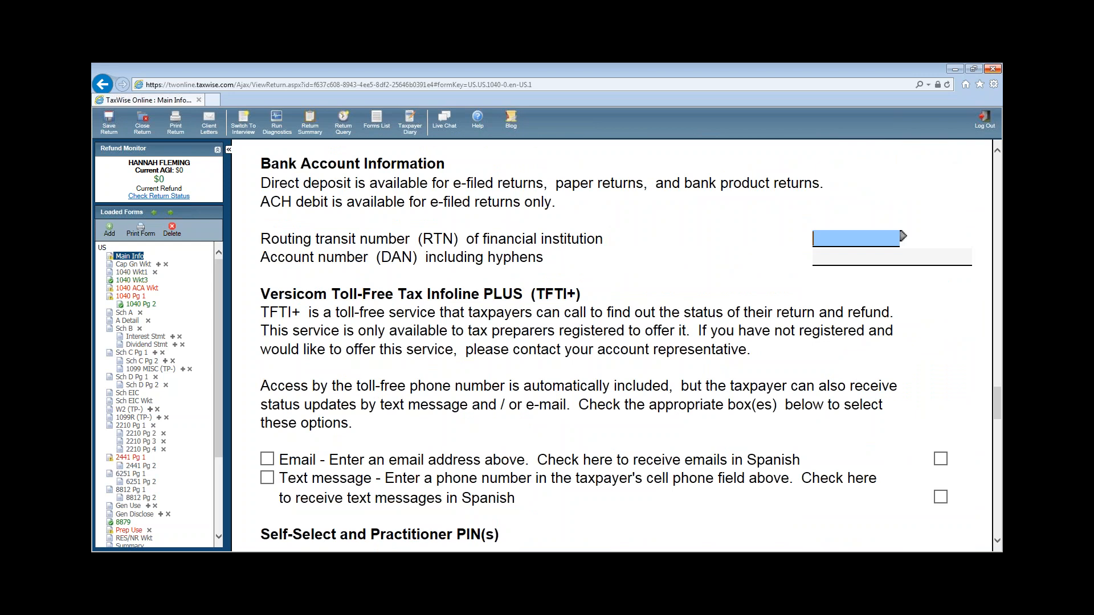
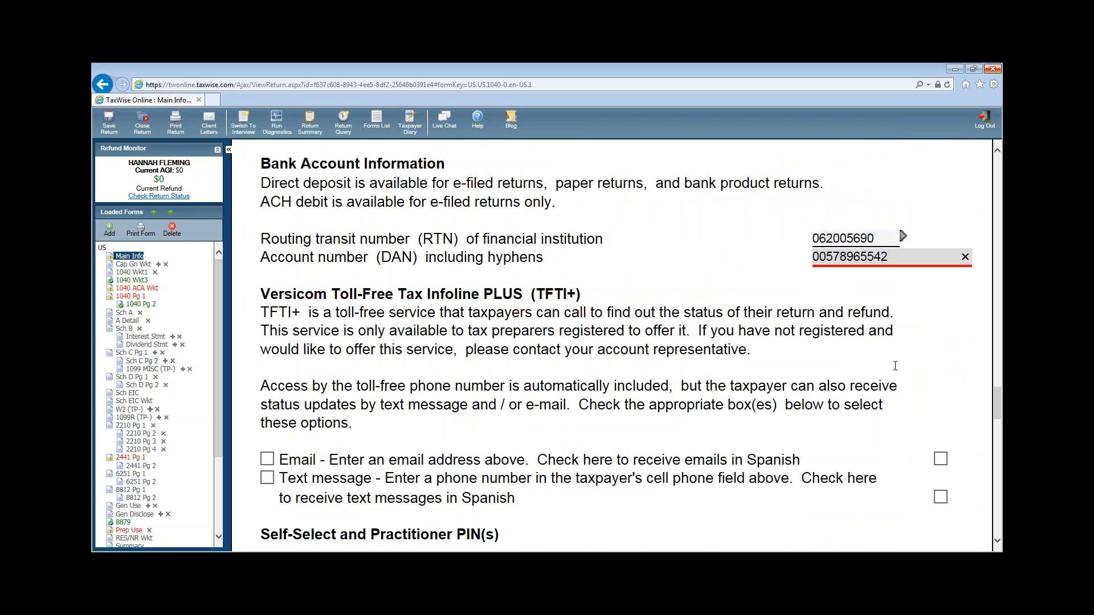
{"action": "scroll", "coordinate": [894, 366], "scroll_direction": "down", "scroll_amount": 3}
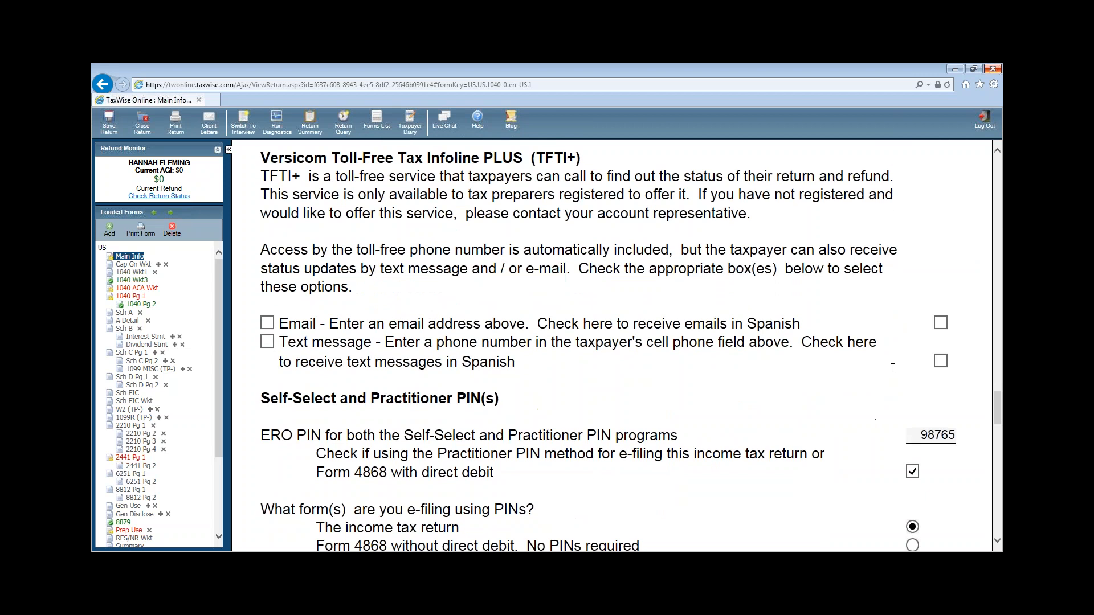
- Enter the taxpayer's signature PIN and signature date 09/21/2015
{"action": "scroll", "coordinate": [893, 367], "scroll_direction": "down", "scroll_amount": 2}
{"action": "scroll", "coordinate": [873, 359], "scroll_direction": "down", "scroll_amount": 10}
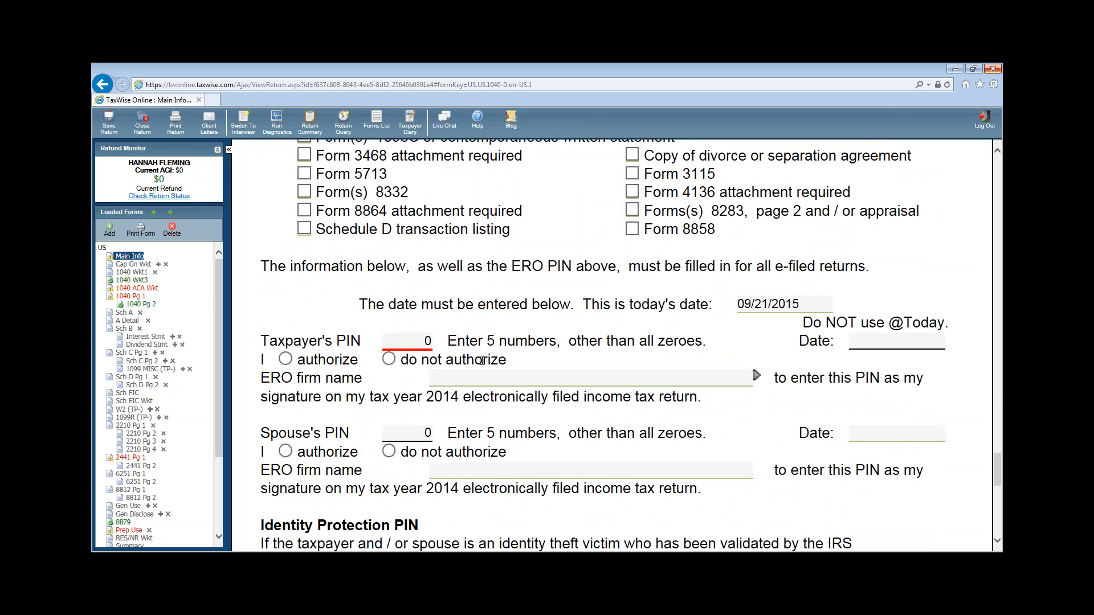
{"action": "left_click", "coordinate": [403, 343]}
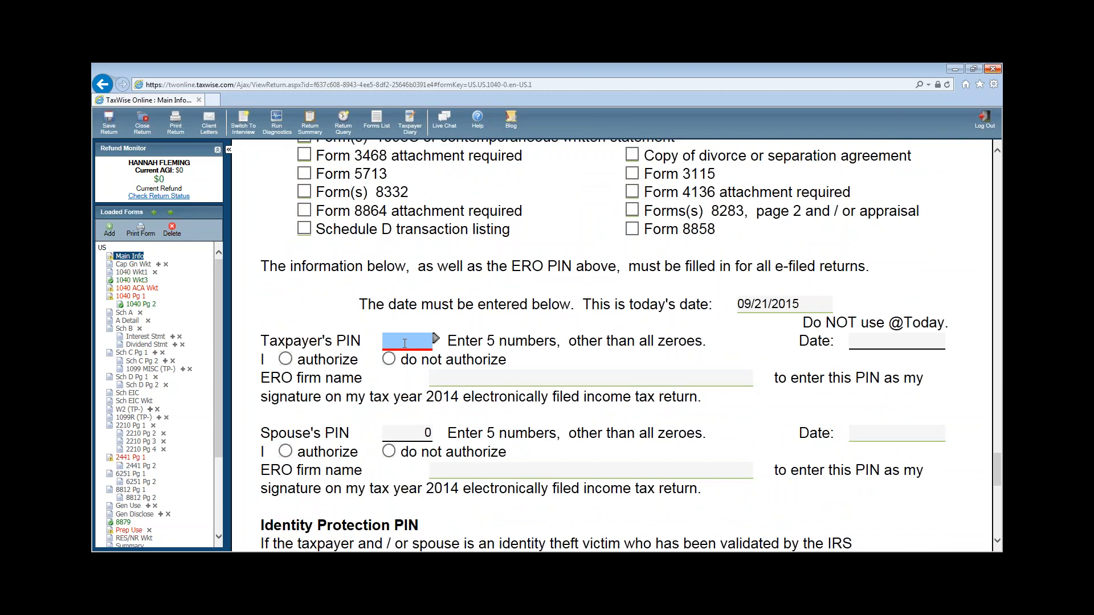
{"action": "type", "text": "4941"}
{"action": "key", "text": "BackSpace"}
{"action": "key", "text": "BackSpace"}
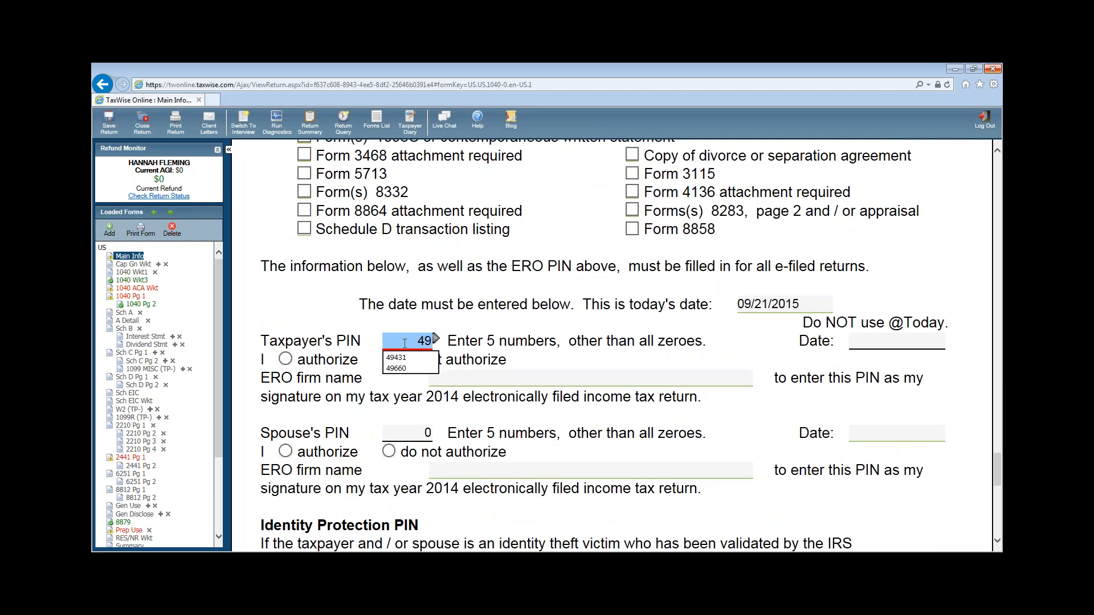
{"action": "type", "text": "441"}
{"action": "key", "text": "Tab"}
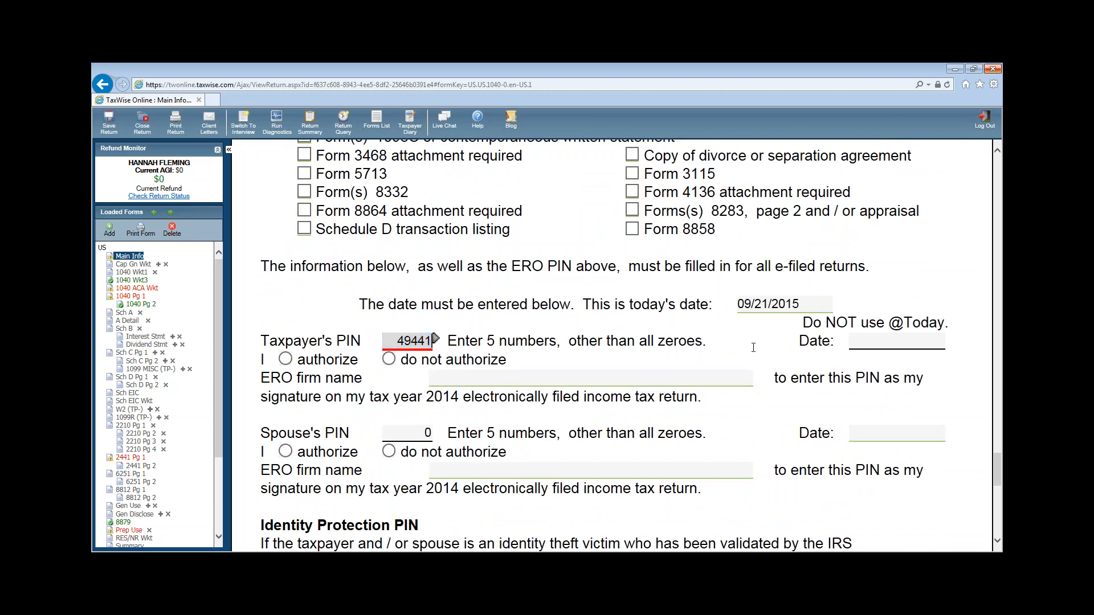
{"action": "type", "text": "09/21/201"}
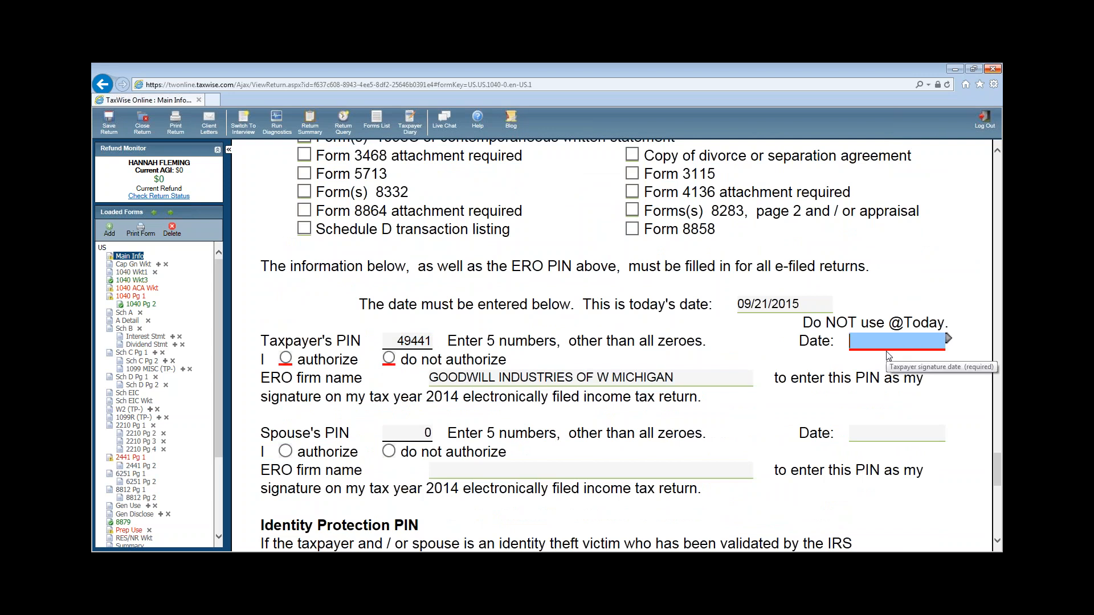
{"action": "type", "text": "5"}
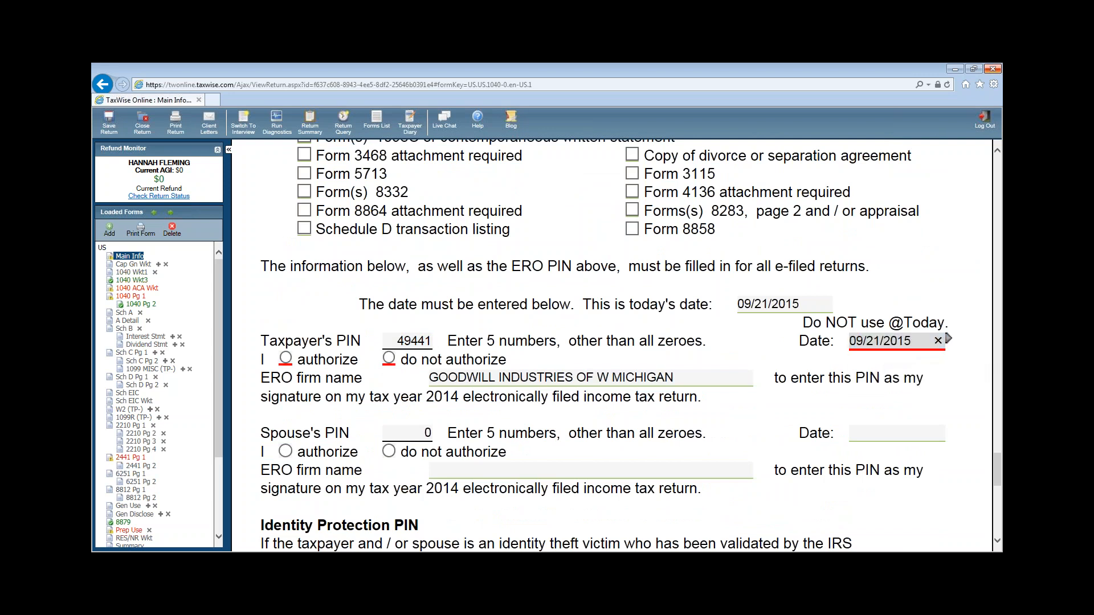
{"action": "scroll", "coordinate": [389, 406], "scroll_direction": "down", "scroll_amount": 3}
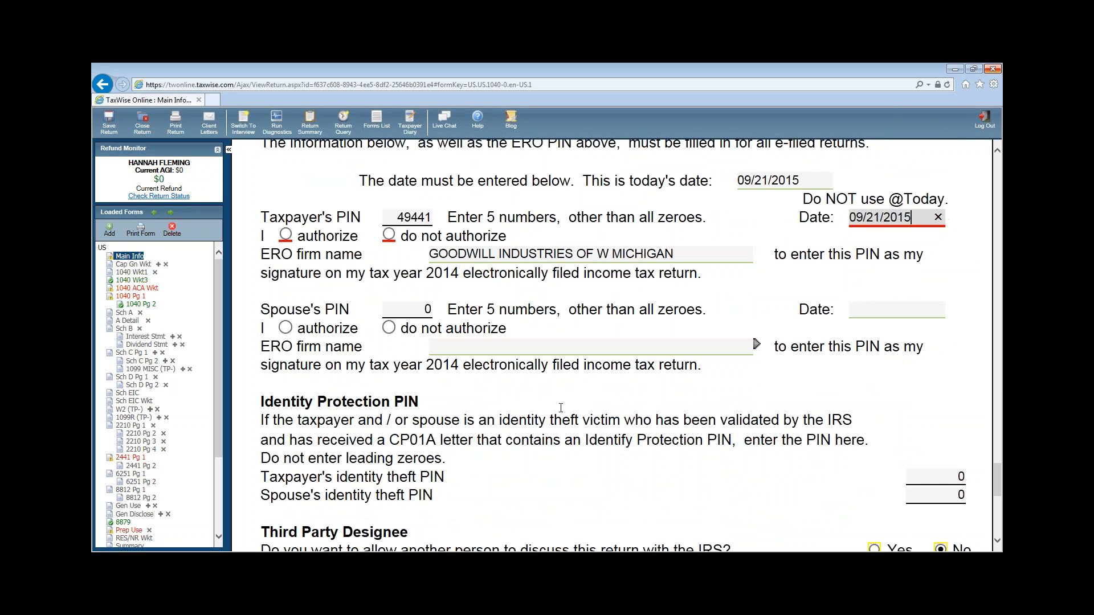
{"action": "key", "text": "Tab"}
- Authorize the PIN as signature and record the taxpayer's identity protection PIN
{"action": "left_click", "coordinate": [285, 235]}
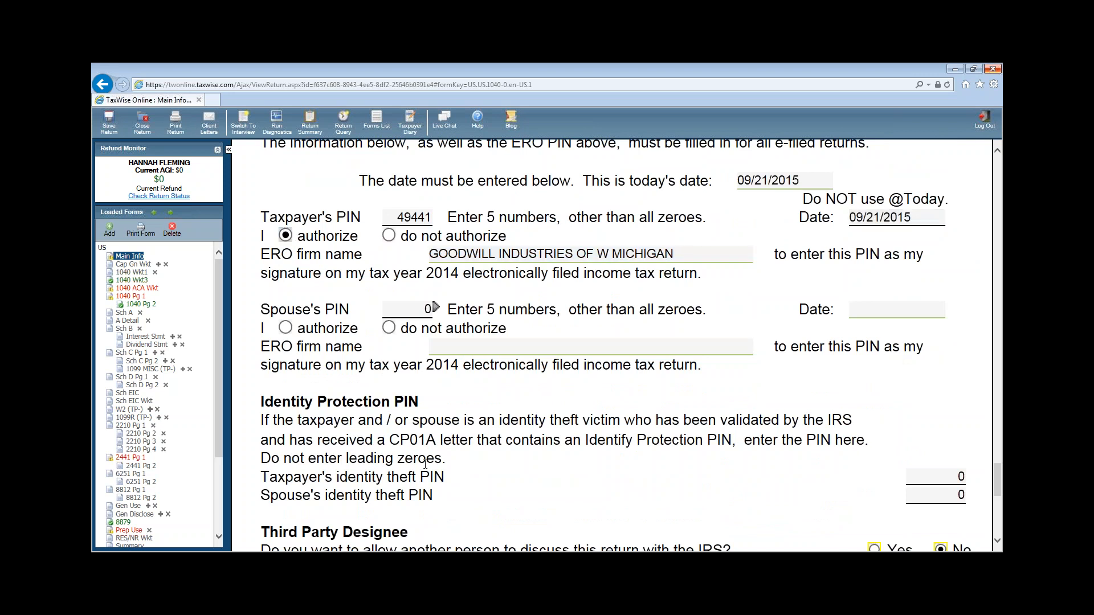
{"action": "left_click", "coordinate": [918, 479]}
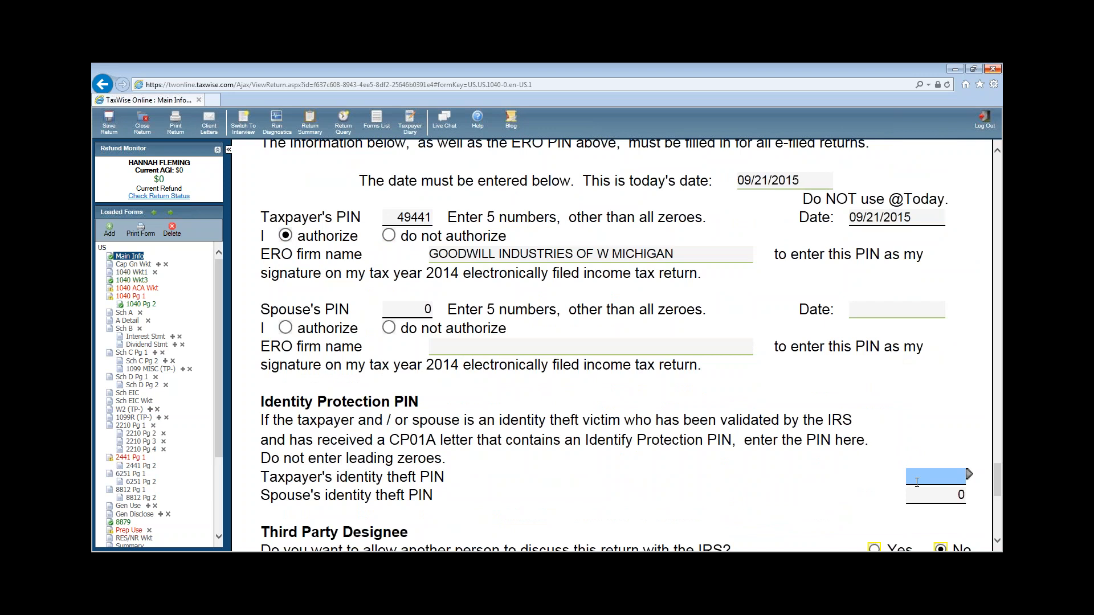
{"action": "type", "text": "459871"}
{"action": "left_click", "coordinate": [879, 408]}
- Open the 1040 ACA Worksheet from the Loaded Forms list
{"action": "scroll", "coordinate": [752, 402], "scroll_direction": "up", "scroll_amount": 15}
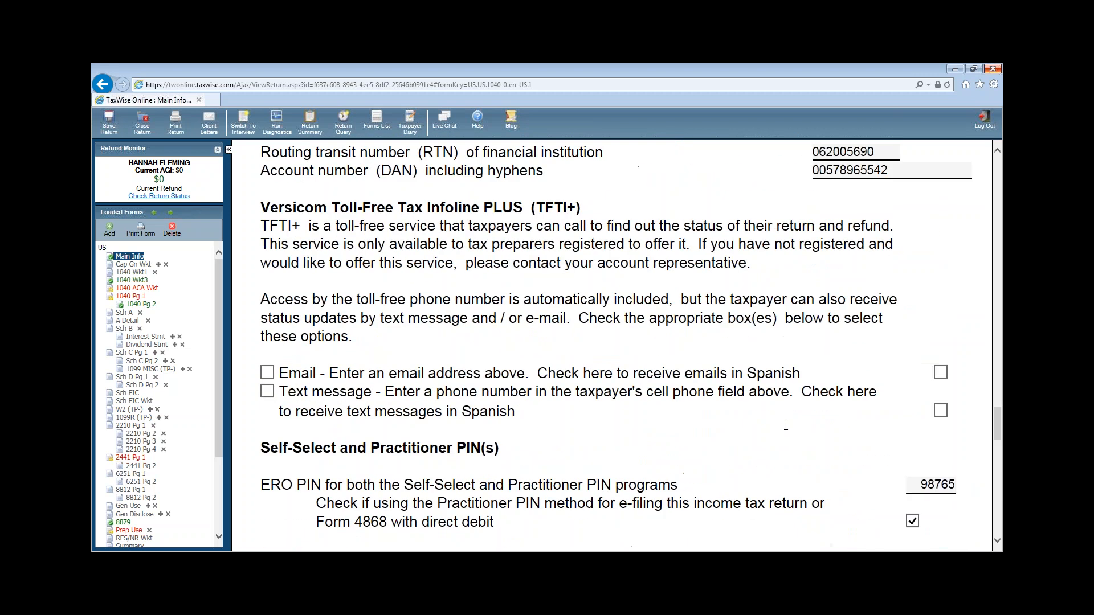
{"action": "scroll", "coordinate": [788, 428], "scroll_direction": "up", "scroll_amount": 15}
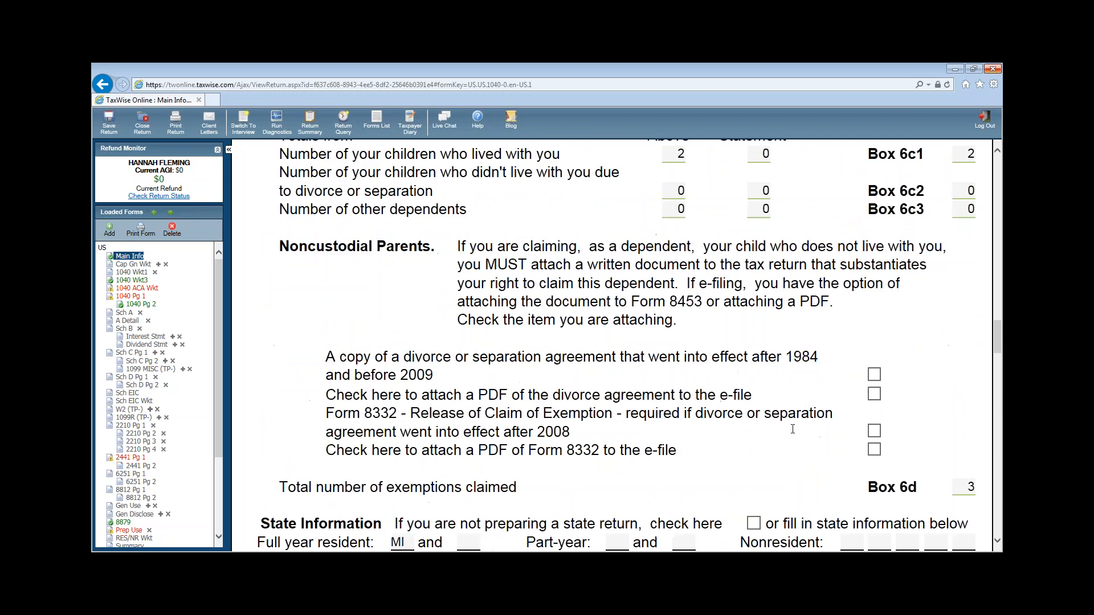
{"action": "scroll", "coordinate": [792, 428], "scroll_direction": "up", "scroll_amount": 12}
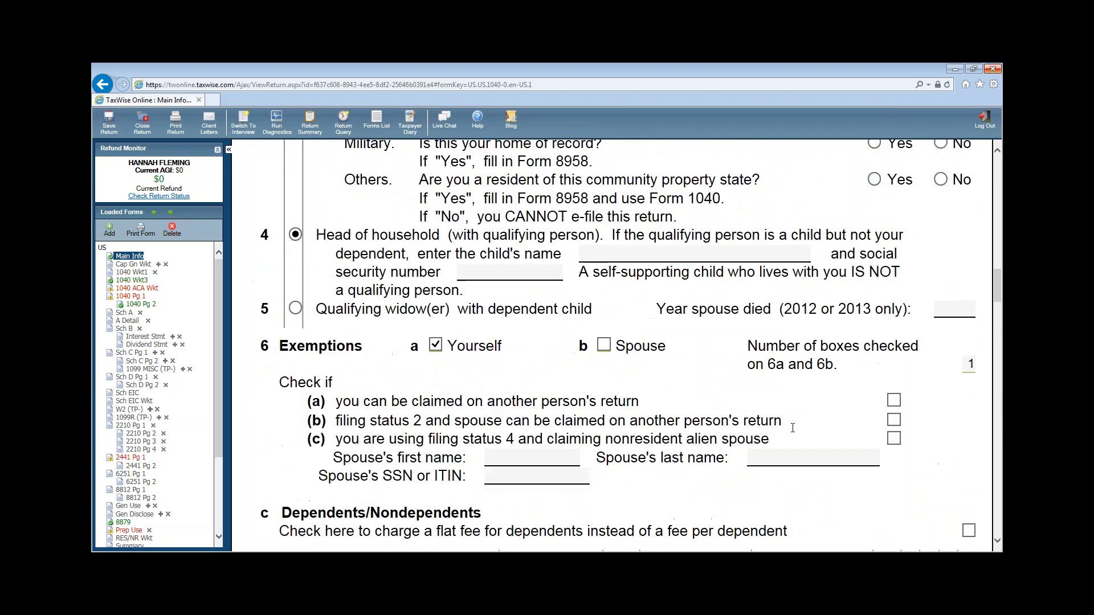
{"action": "scroll", "coordinate": [792, 428], "scroll_direction": "up", "scroll_amount": 15}
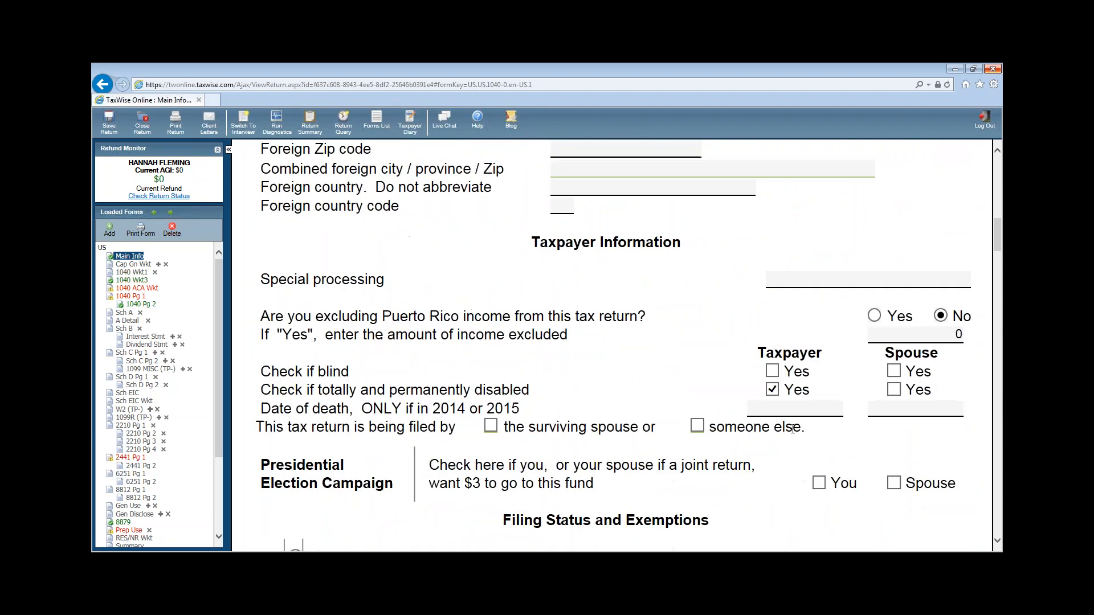
{"action": "scroll", "coordinate": [792, 433], "scroll_direction": "up", "scroll_amount": 12}
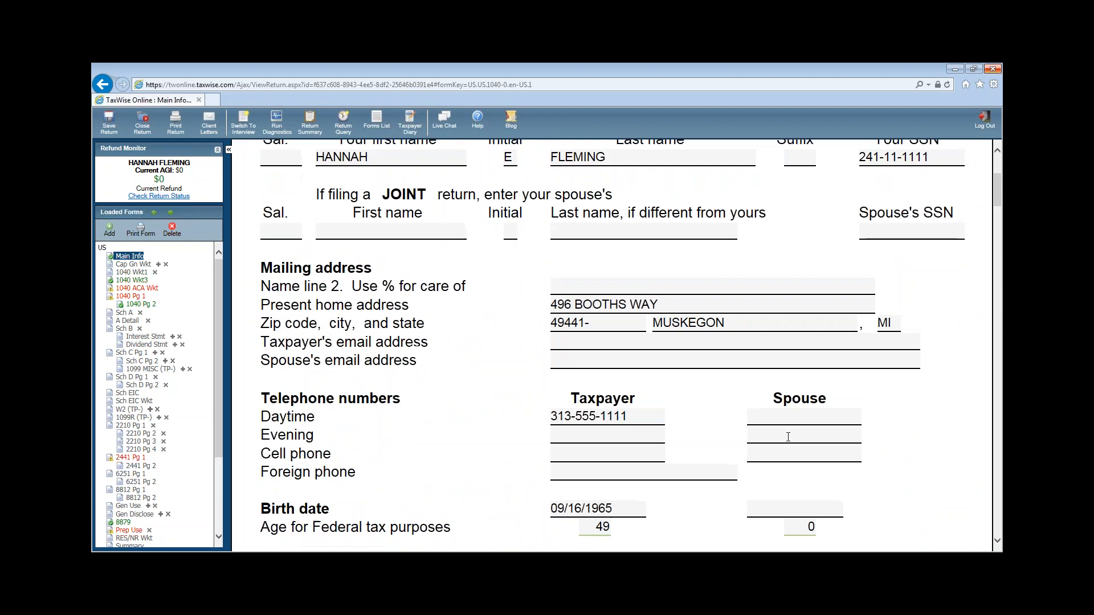
{"action": "scroll", "coordinate": [788, 436], "scroll_direction": "up", "scroll_amount": 1}
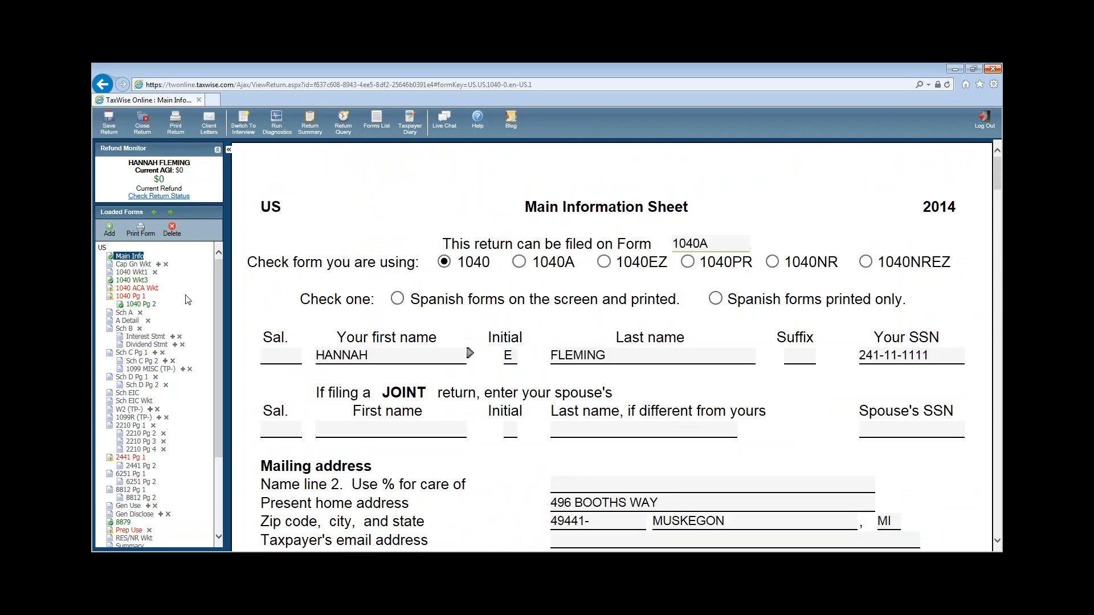
{"action": "left_click", "coordinate": [141, 289]}
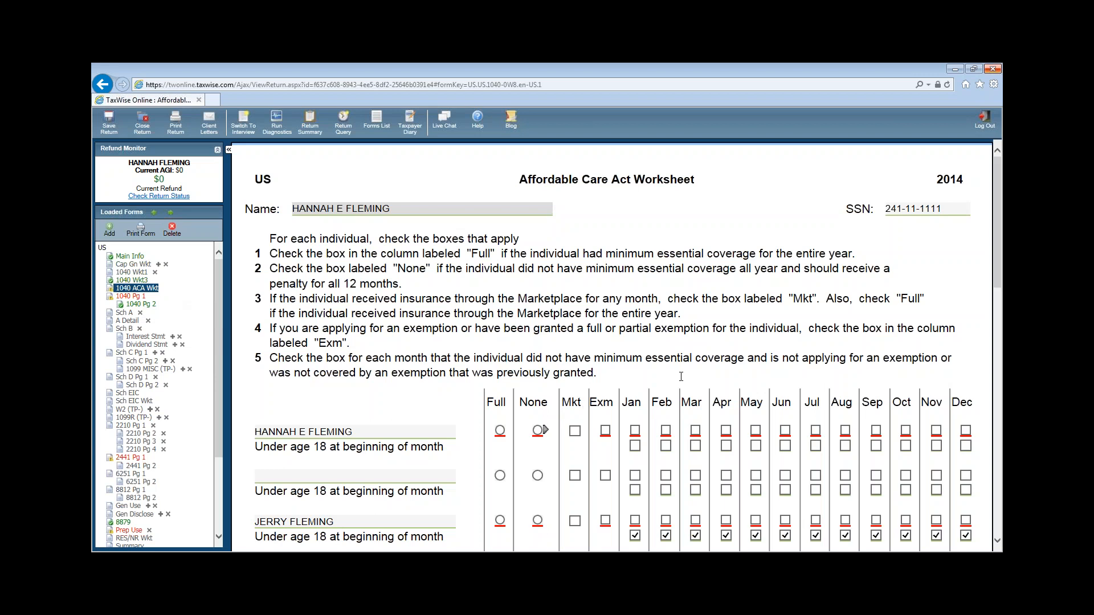
- Mark Full coverage for the taxpayer and both children, then bring up 1040 page 1
{"action": "scroll", "coordinate": [689, 376], "scroll_direction": "down", "scroll_amount": 2}
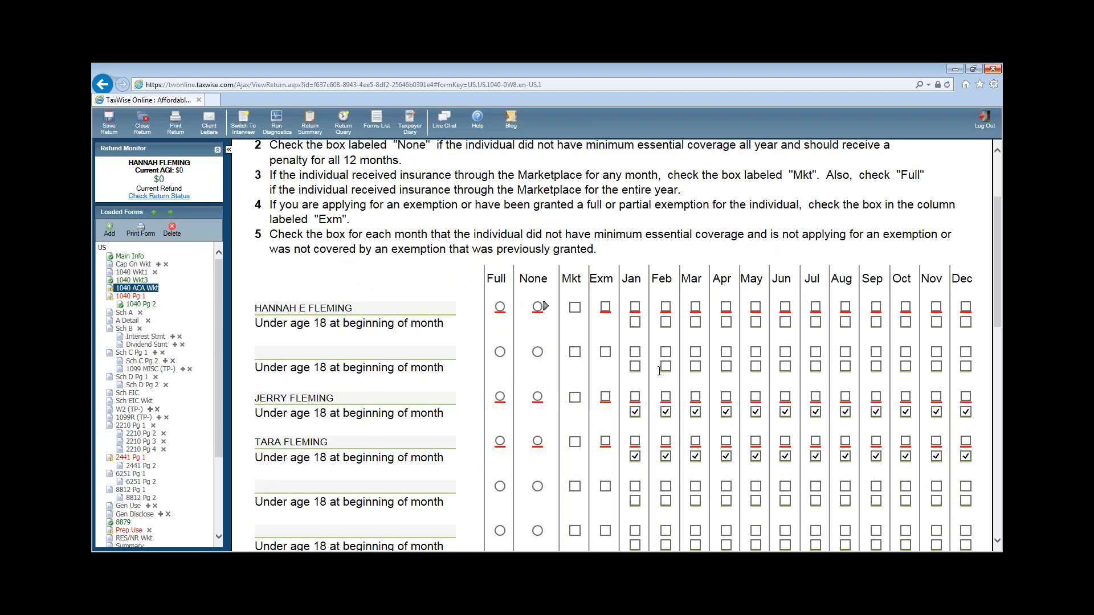
{"action": "left_click", "coordinate": [500, 308]}
{"action": "left_click", "coordinate": [499, 397]}
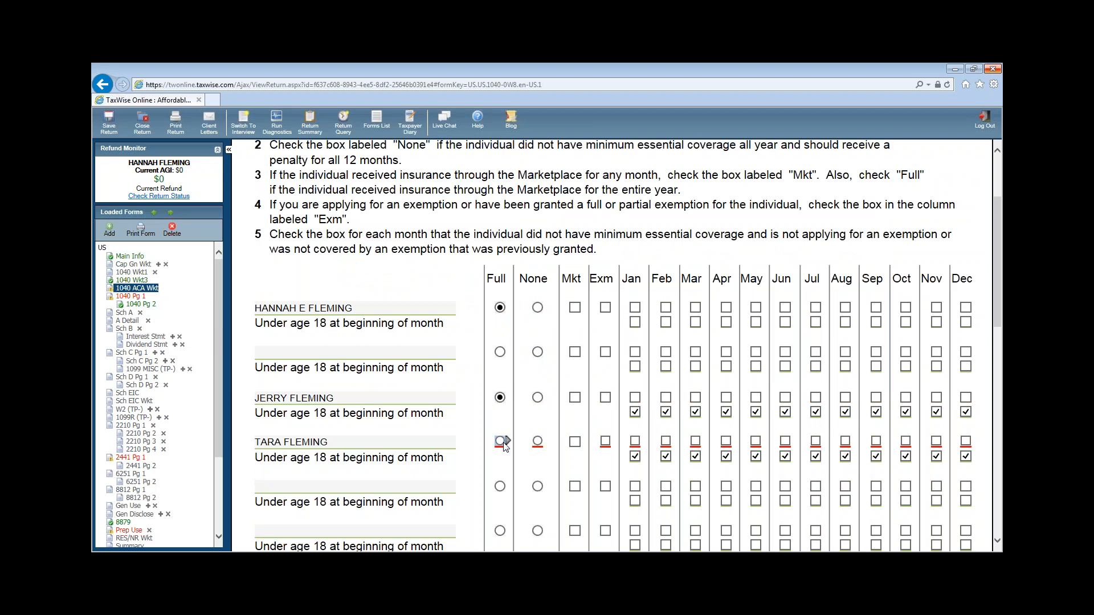
{"action": "left_click", "coordinate": [500, 441]}
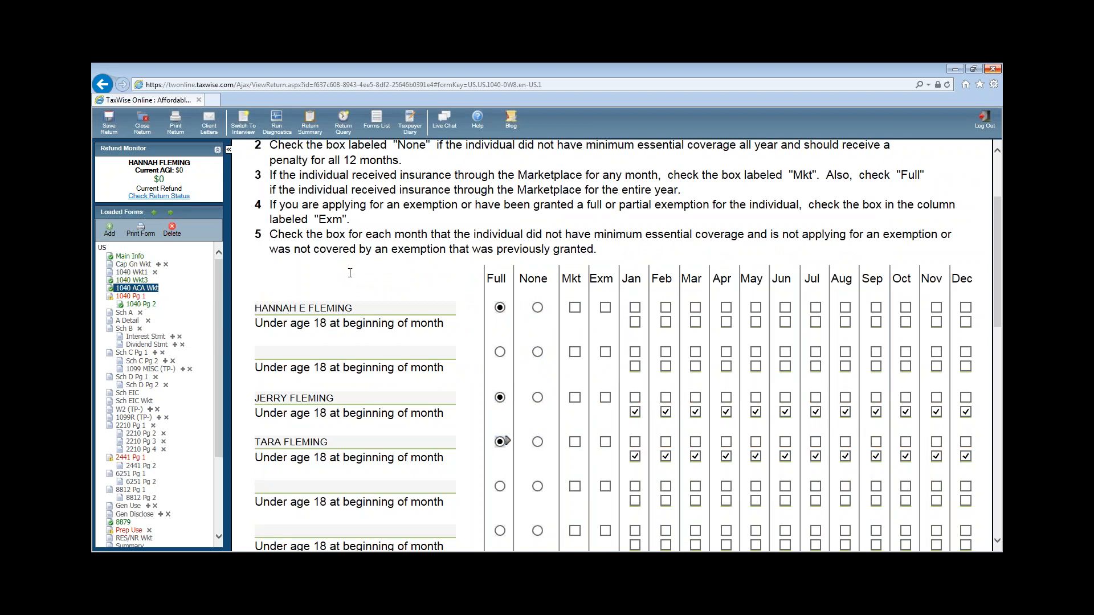
{"action": "left_click", "coordinate": [130, 297]}
{"action": "key", "text": "Tab"}
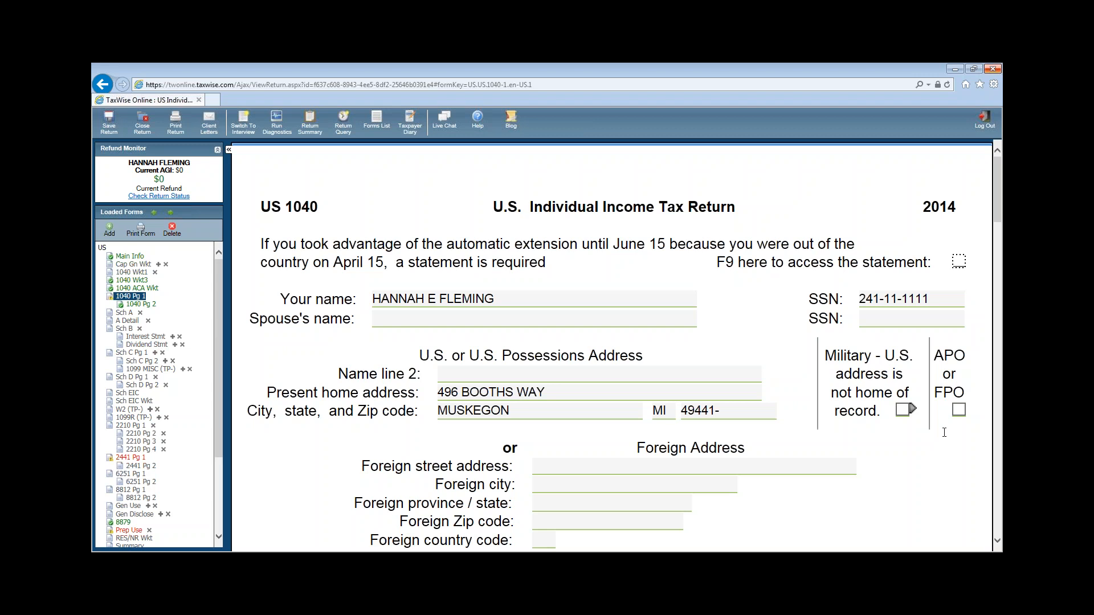
- Open the Link to a form options from the line 7 wages amount on Form 1040
{"action": "key", "text": "Tab"}
{"action": "scroll", "coordinate": [935, 517], "scroll_direction": "down", "scroll_amount": 12}
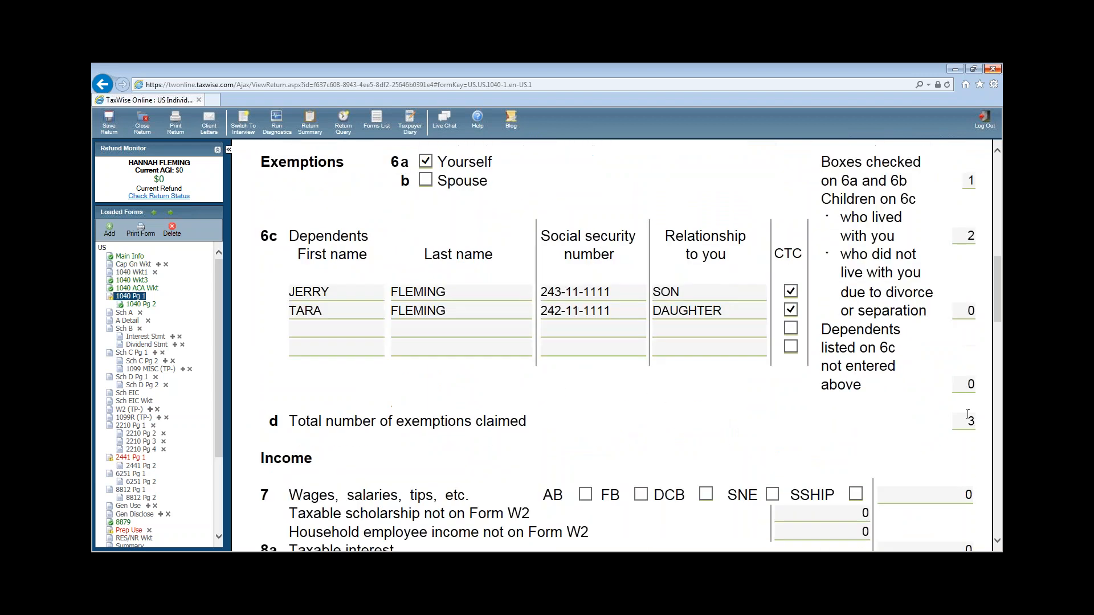
{"action": "scroll", "coordinate": [968, 415], "scroll_direction": "down", "scroll_amount": 2}
{"action": "left_click", "coordinate": [969, 371]}
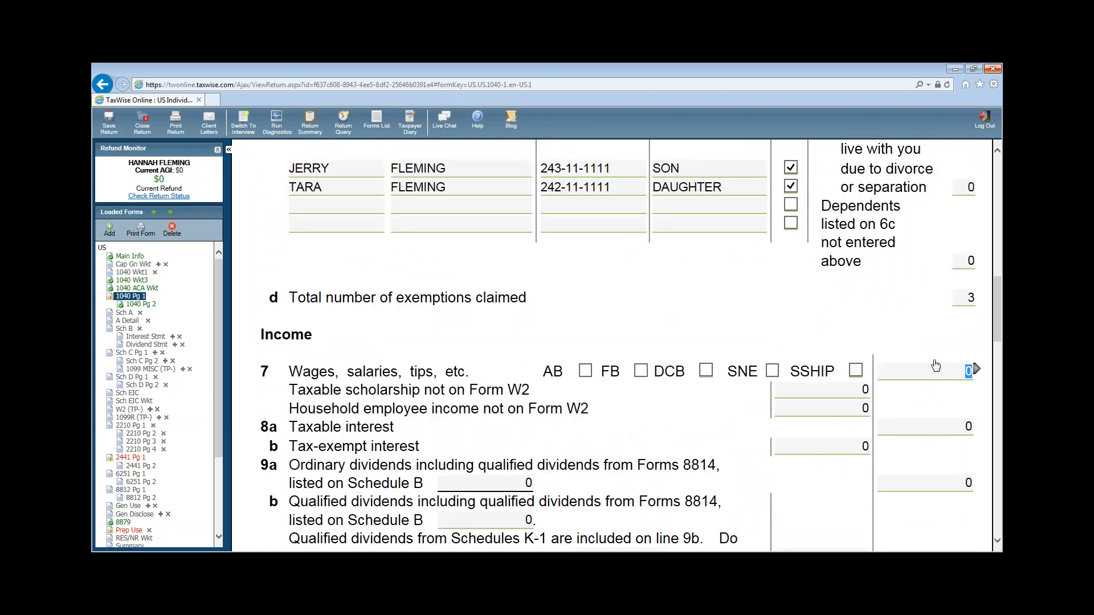
{"action": "left_click", "coordinate": [947, 351]}
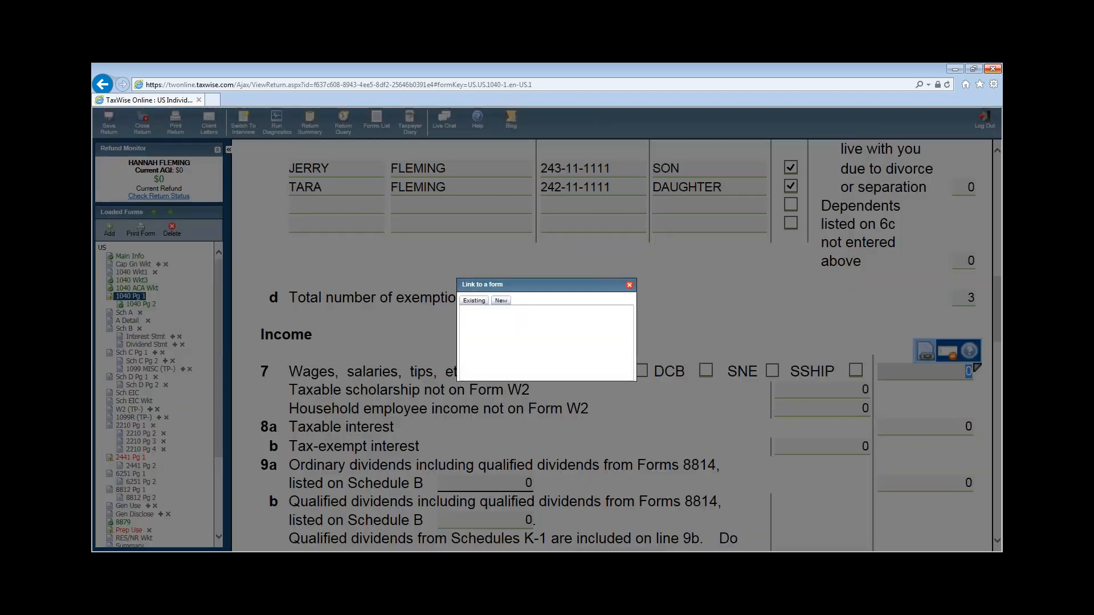
{"action": "left_click", "coordinate": [501, 300]}
- Create a new W-2 linked to wages, using the taxpayer's address, and enter the employer ID
{"action": "left_click", "coordinate": [481, 316]}
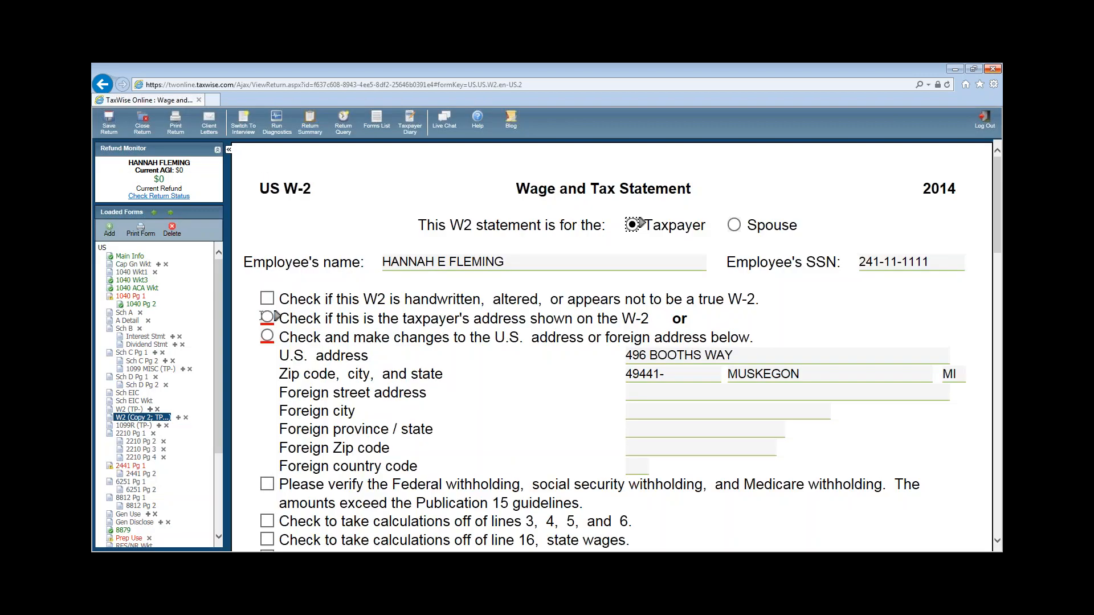
{"action": "left_click_drag", "start_coordinate": [275, 317], "coordinate": [291, 333]}
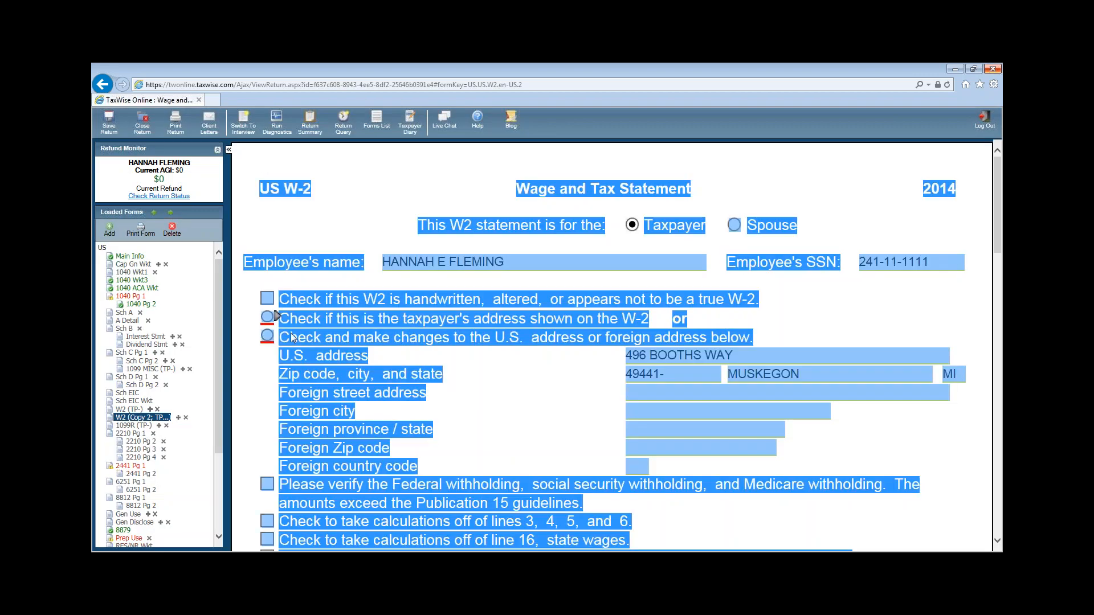
{"action": "left_click", "coordinate": [478, 396]}
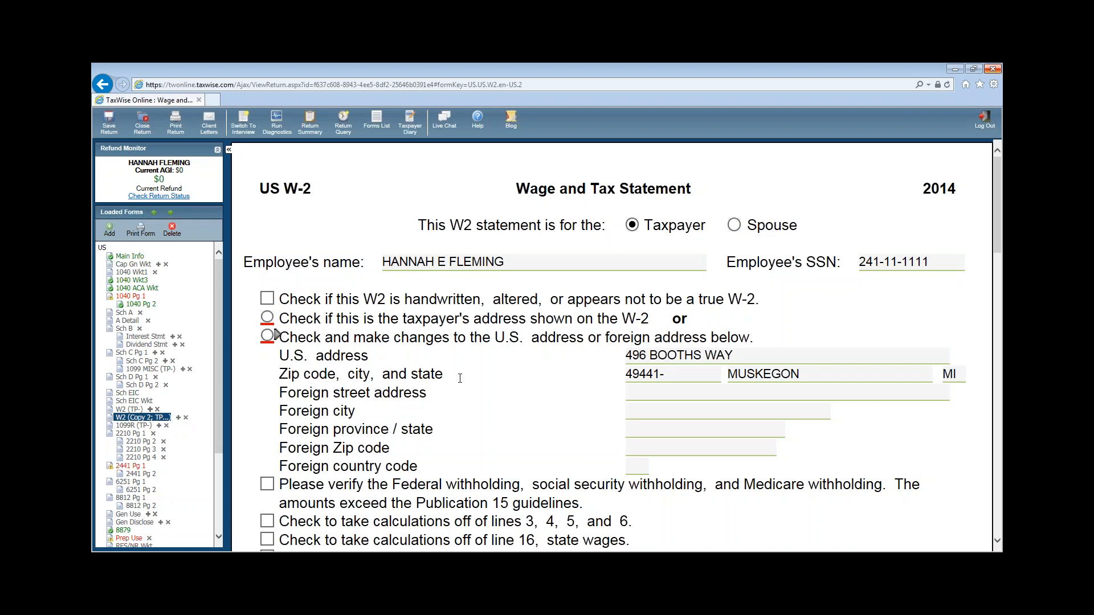
{"action": "left_click", "coordinate": [267, 318]}
{"action": "scroll", "coordinate": [564, 390], "scroll_direction": "down", "scroll_amount": 3}
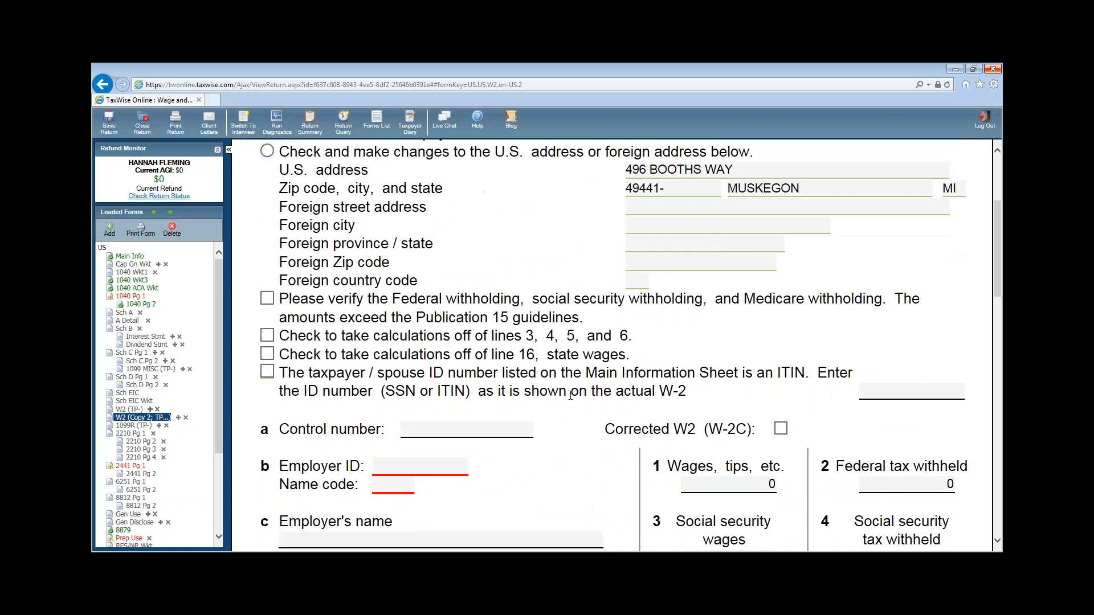
{"action": "left_click", "coordinate": [438, 430]}
{"action": "left_click", "coordinate": [401, 485]}
{"action": "left_click", "coordinate": [411, 468]}
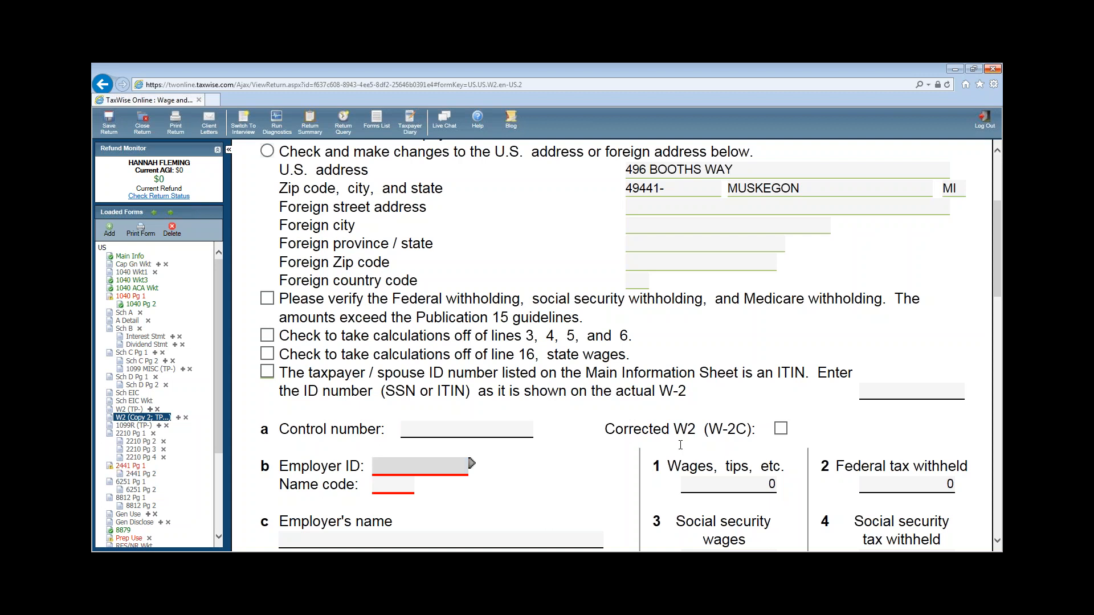
{"action": "type", "text": "23-5111111"}
{"action": "key", "text": "Tab"}
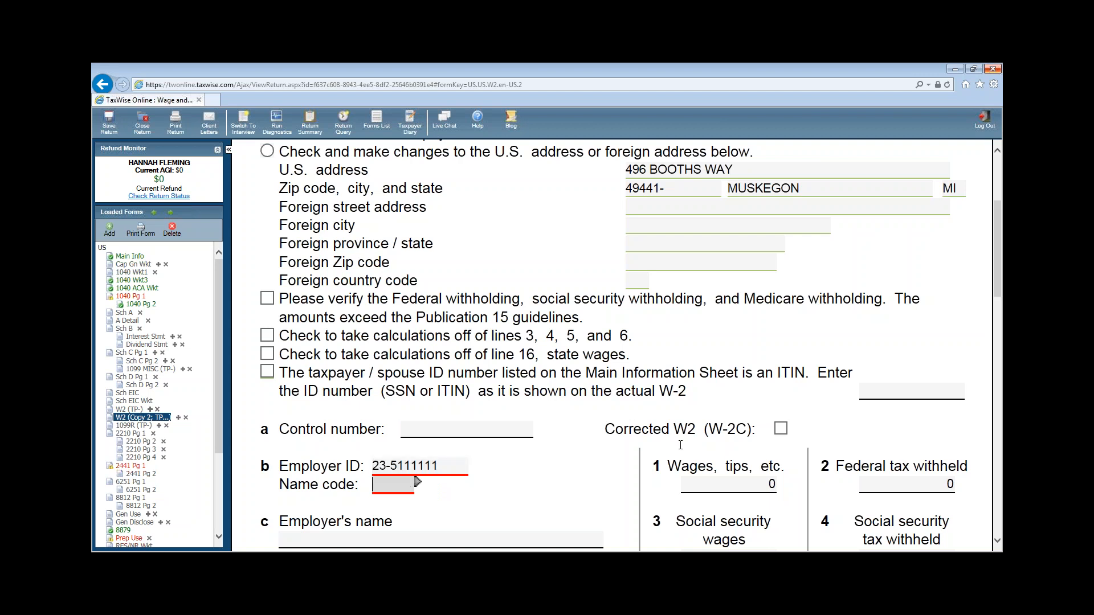
- Enter employer BELLEWOOD WORLD HERALD with its street address and zip code
{"action": "scroll", "coordinate": [671, 440], "scroll_direction": "down", "scroll_amount": 2}
{"action": "left_click", "coordinate": [321, 412]}
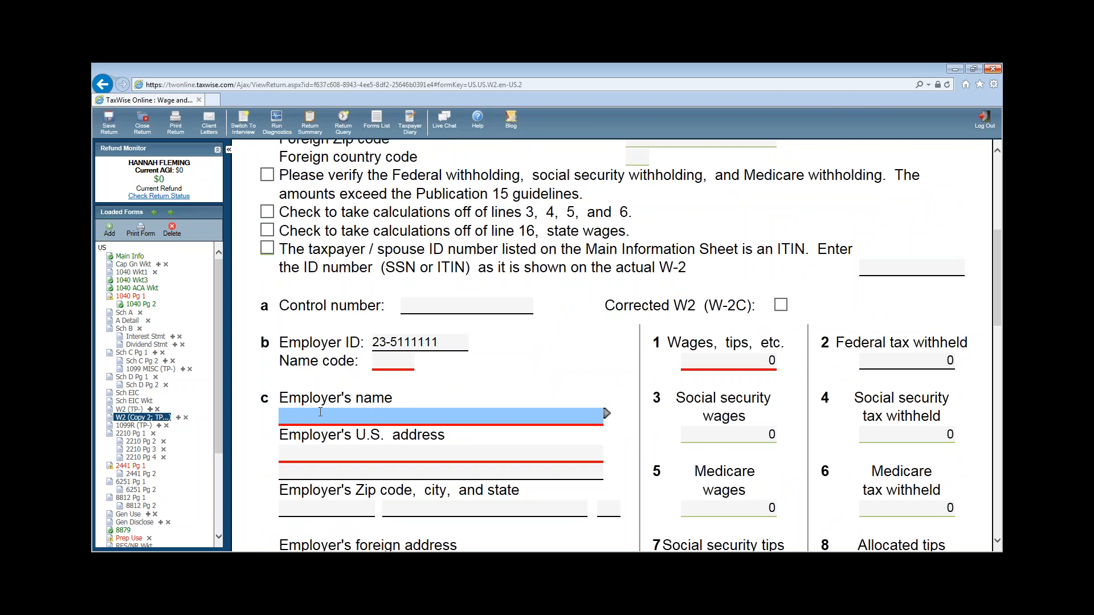
{"action": "type", "text": "BE"}
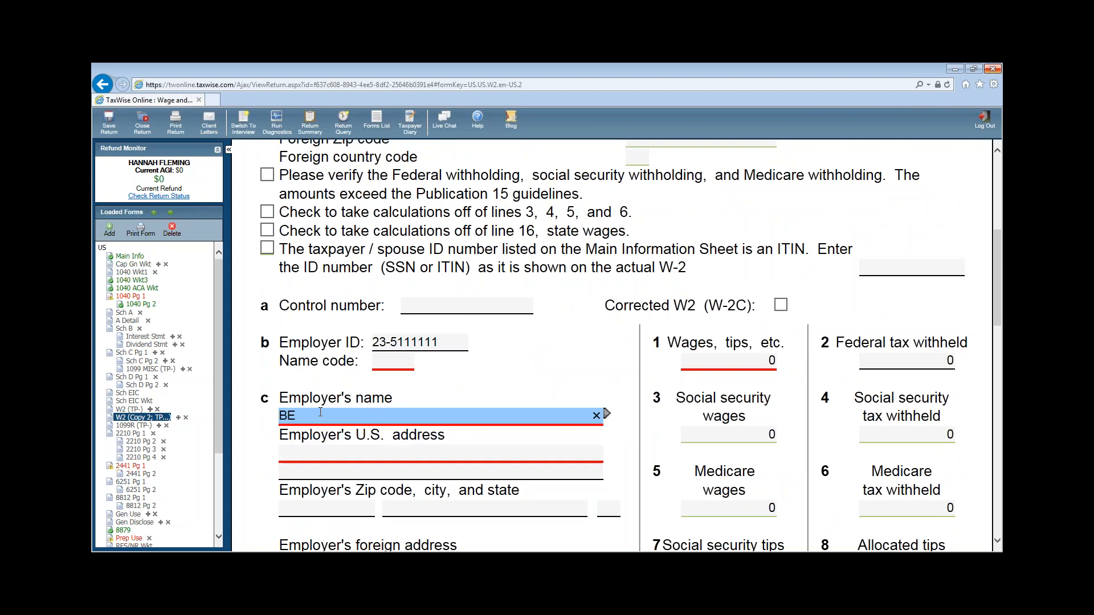
{"action": "type", "text": "LLEWOOD WORLD HERALD"}
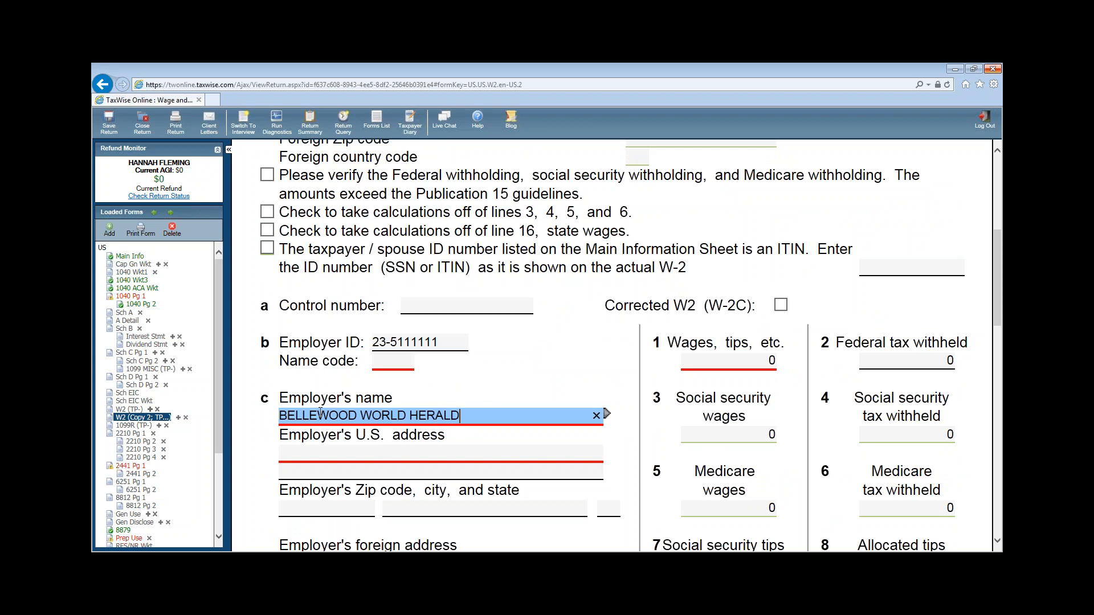
{"action": "key", "text": "Tab"}
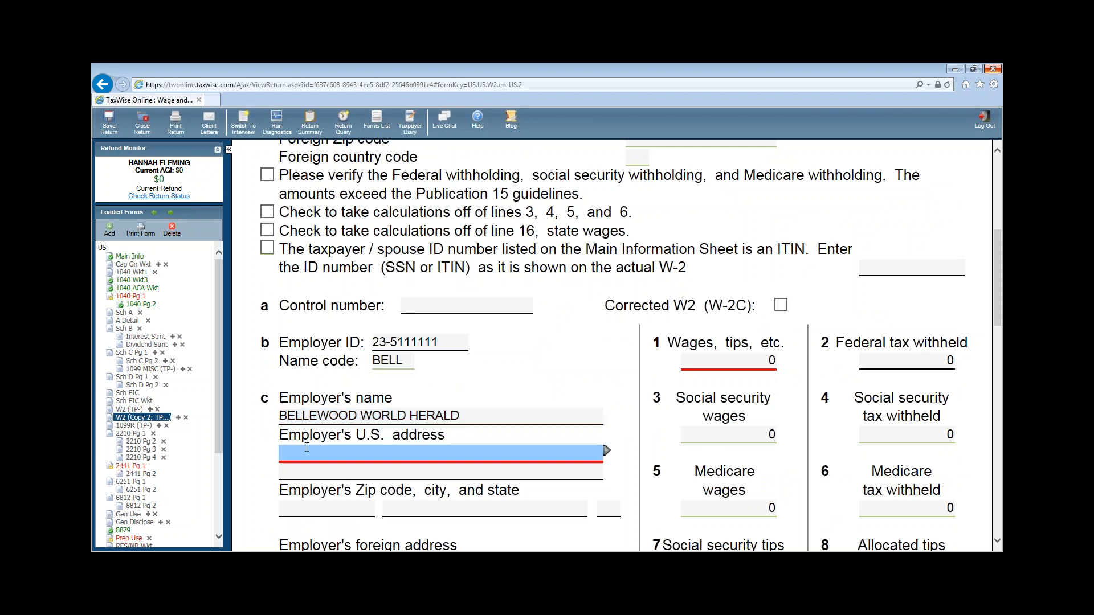
{"action": "type", "text": "1334 STEPHENS"}
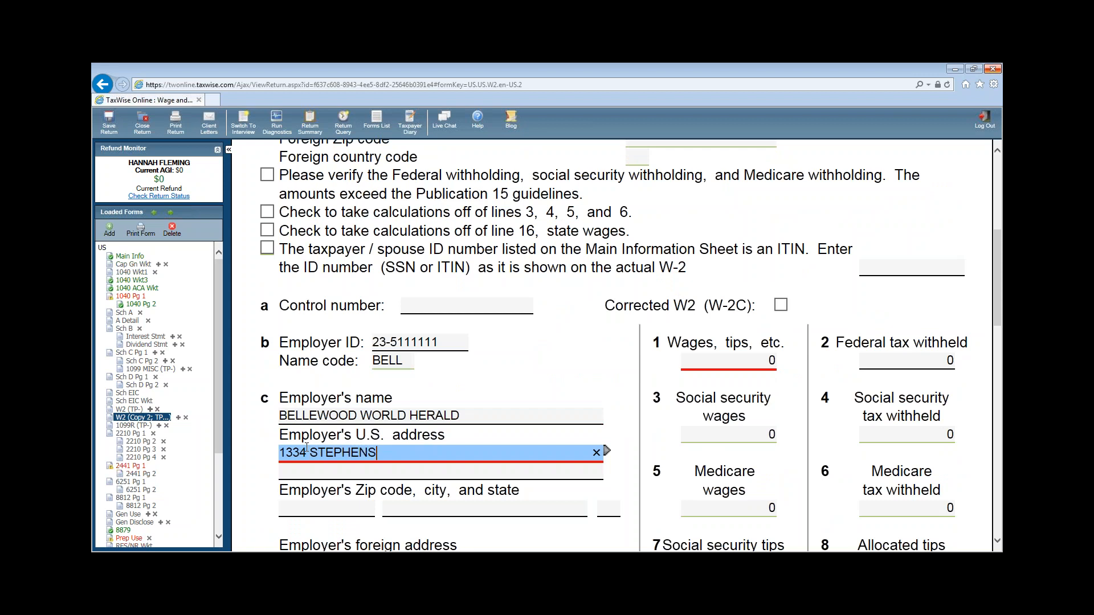
{"action": "type", "text": " WAY"}
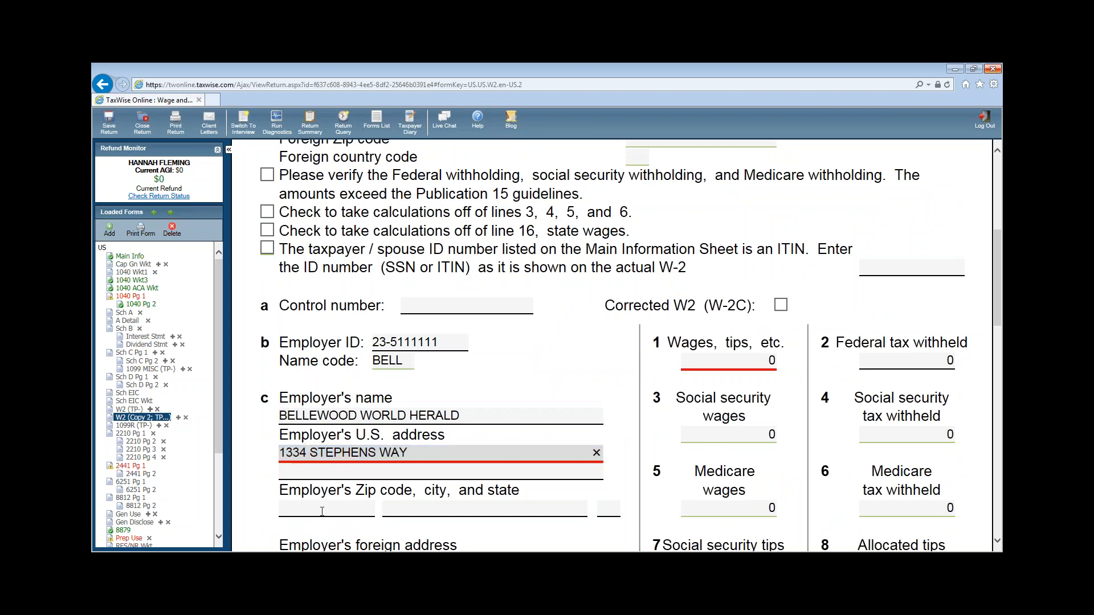
{"action": "left_click", "coordinate": [322, 511]}
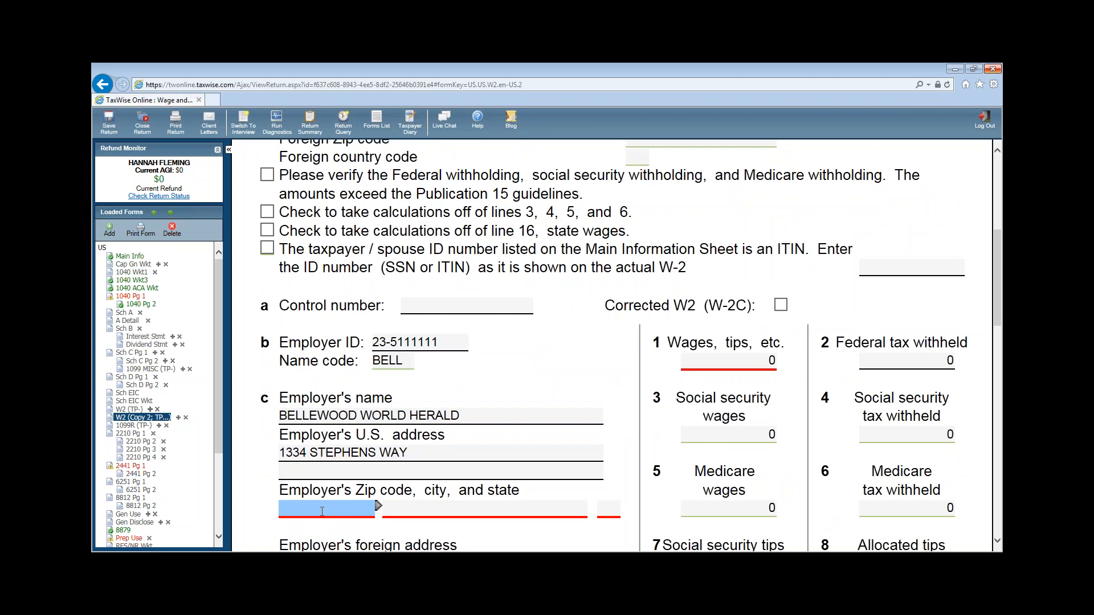
{"action": "type", "text": "45402-"}
{"action": "key", "text": "Tab"}
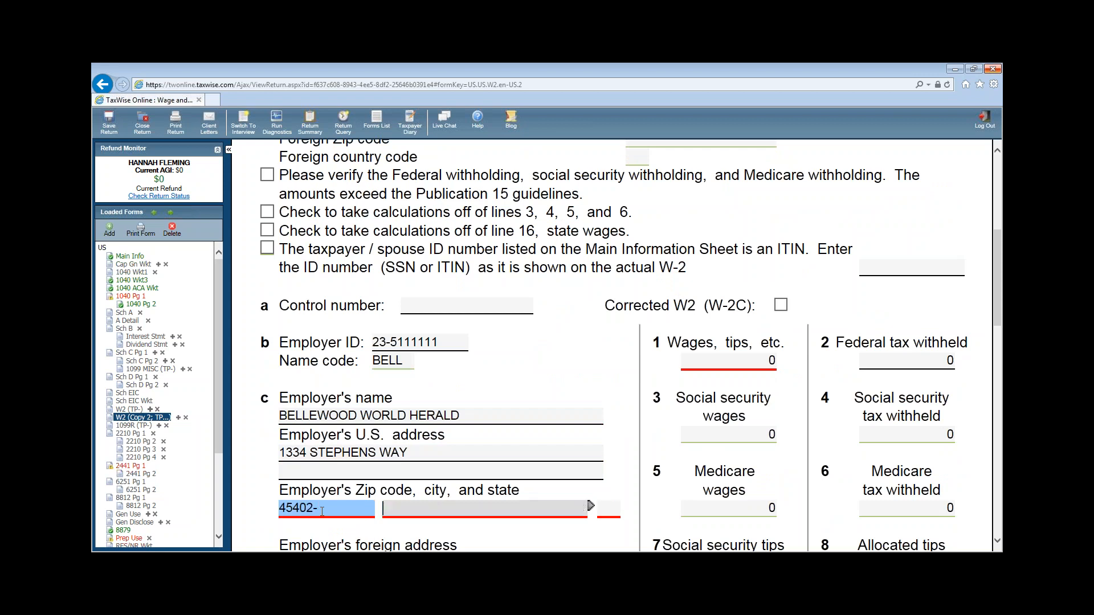
- Enter box 1 wages of 11327 and box 2 federal tax withheld of 1499
{"action": "left_click", "coordinate": [746, 364]}
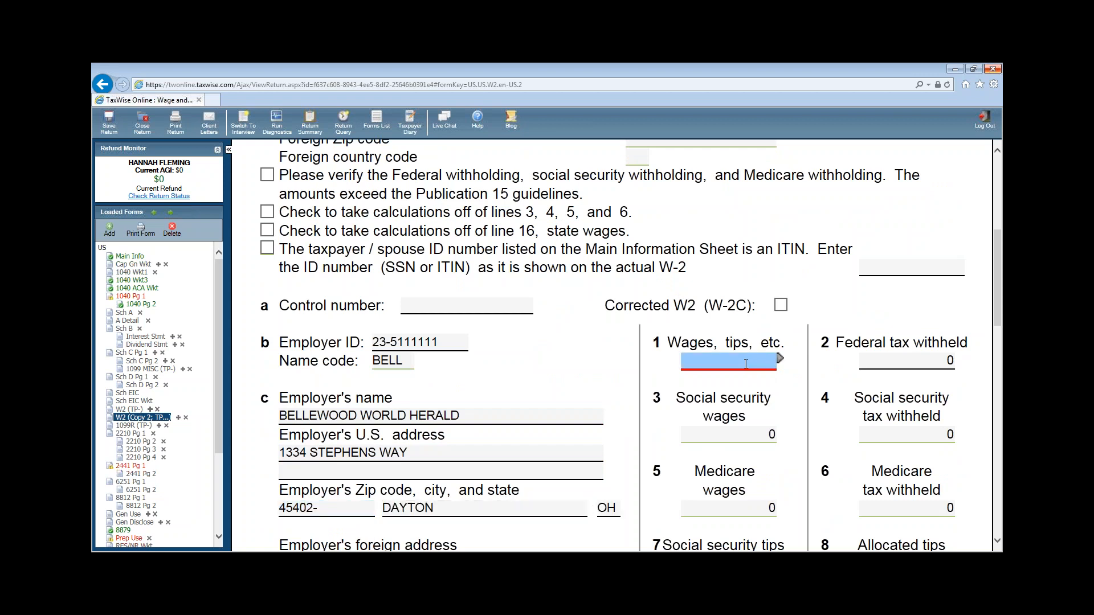
{"action": "type", "text": "11327"}
{"action": "key", "text": "Tab"}
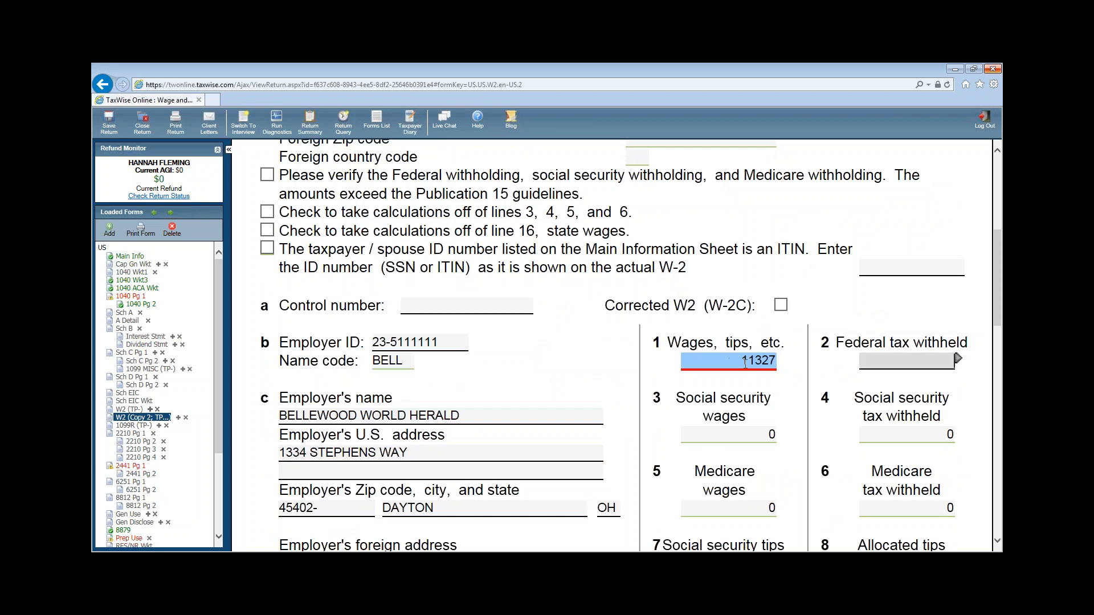
{"action": "type", "text": "1"}
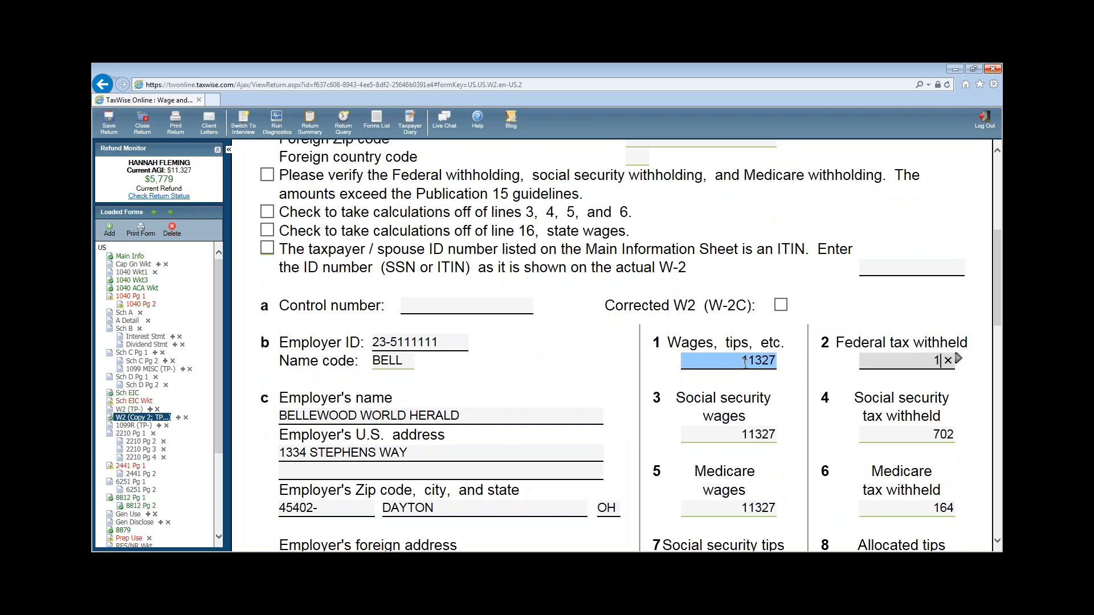
{"action": "type", "text": "499"}
{"action": "key", "text": "Tab"}
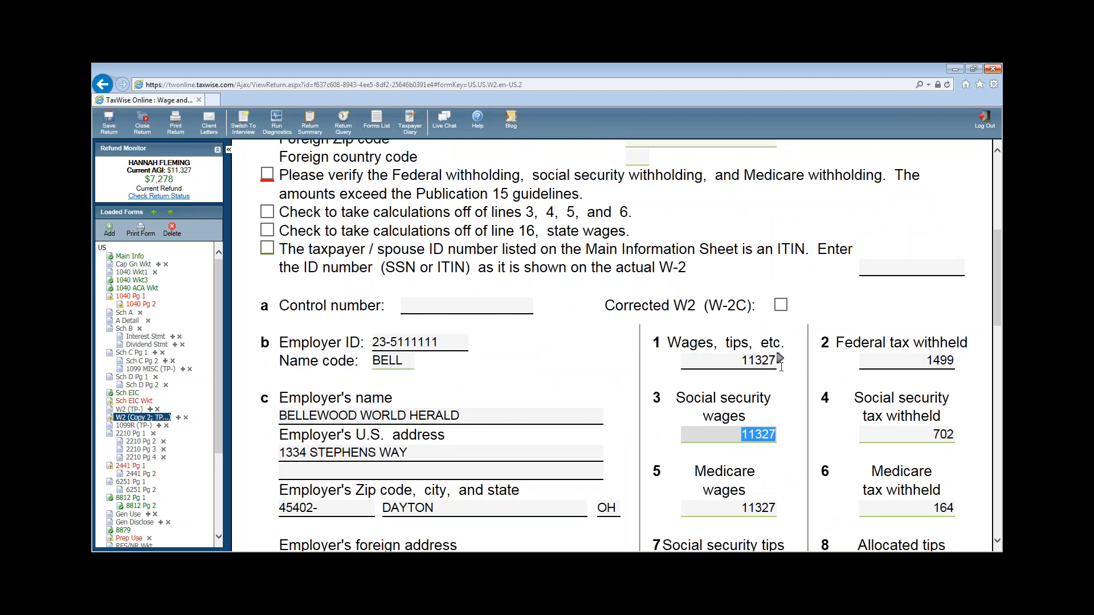
- Add box 12 entries: code D for 1000 and code DD for 986
{"action": "scroll", "coordinate": [754, 342], "scroll_direction": "down", "scroll_amount": 1}
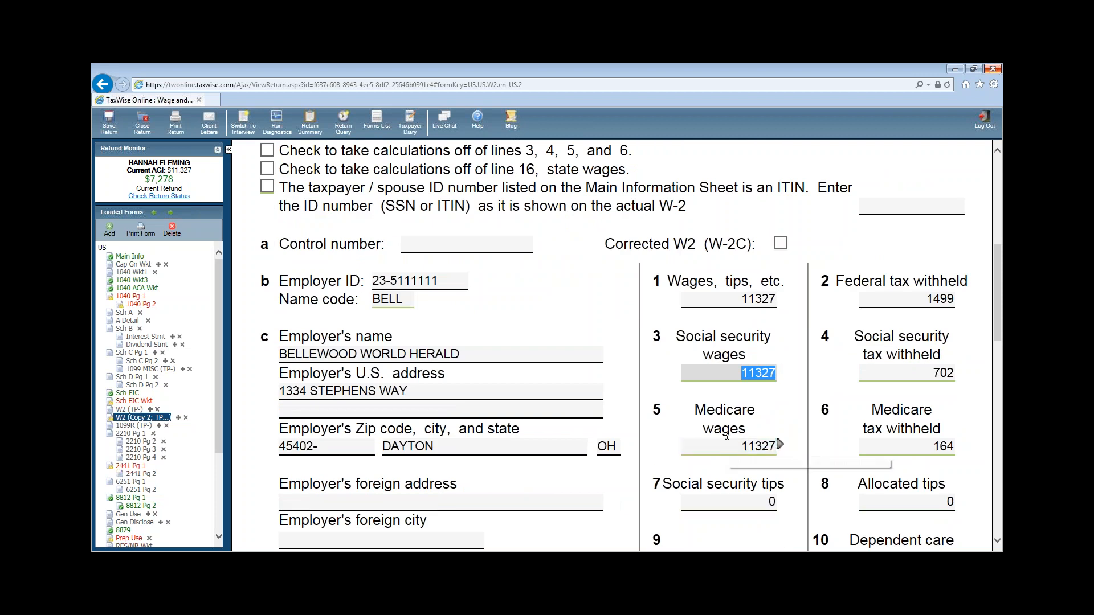
{"action": "scroll", "coordinate": [755, 420], "scroll_direction": "down", "scroll_amount": 4}
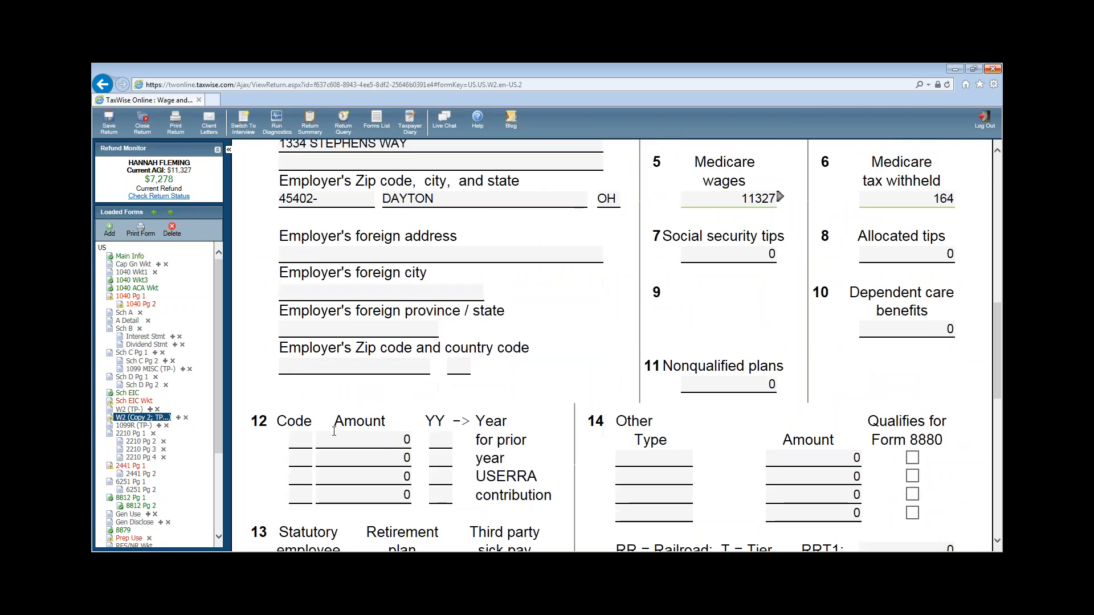
{"action": "left_click", "coordinate": [302, 440]}
{"action": "type", "text": "D"}
{"action": "key", "text": "Tab"}
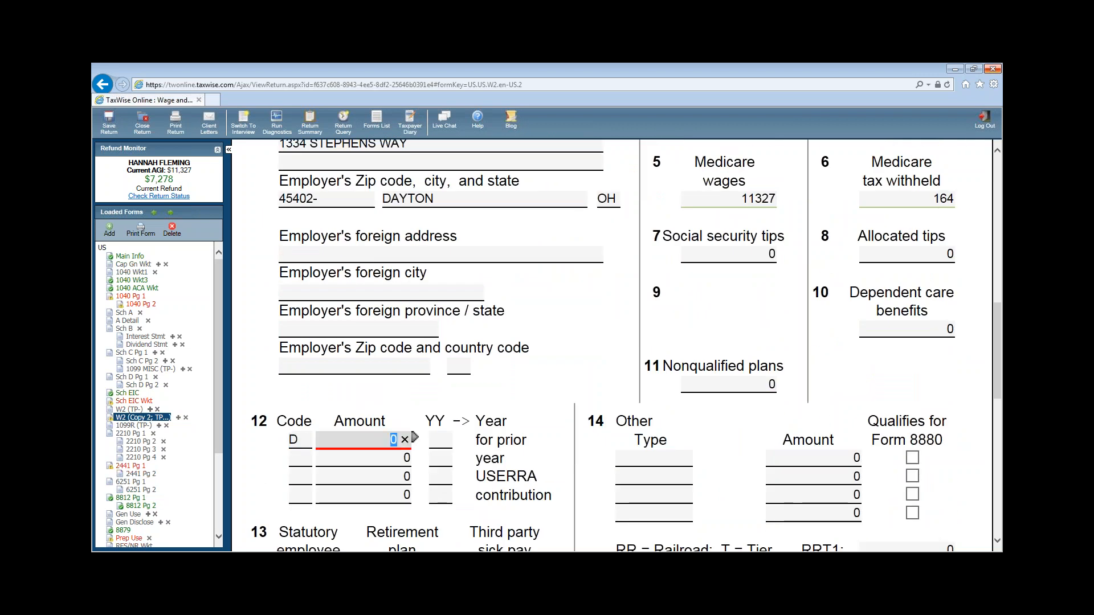
{"action": "type", "text": "1000"}
{"action": "left_click", "coordinate": [300, 460]}
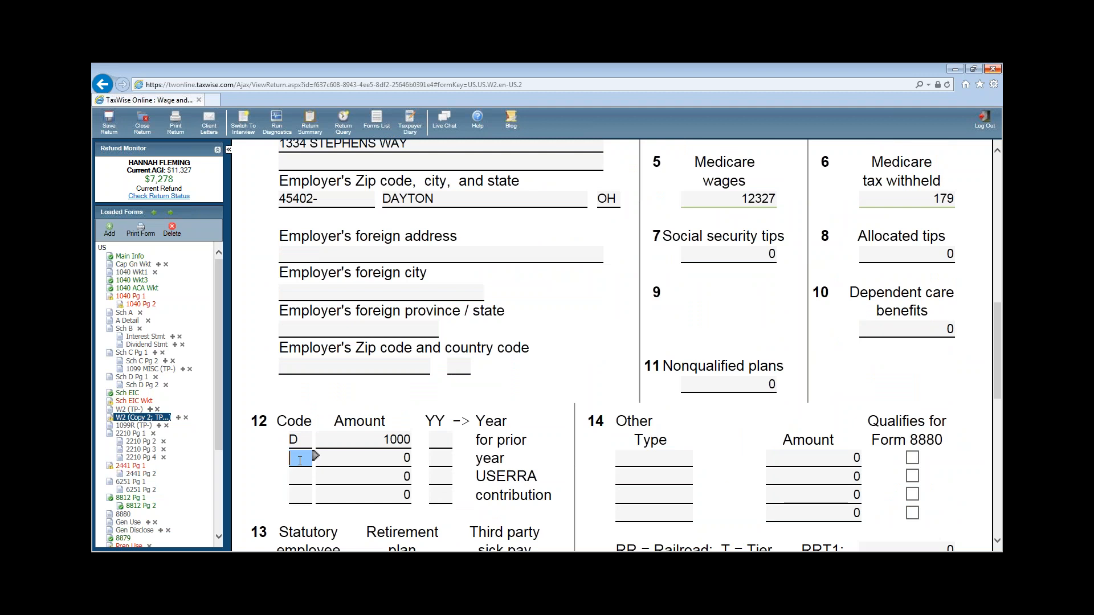
{"action": "type", "text": "DD"}
{"action": "key", "text": "Tab"}
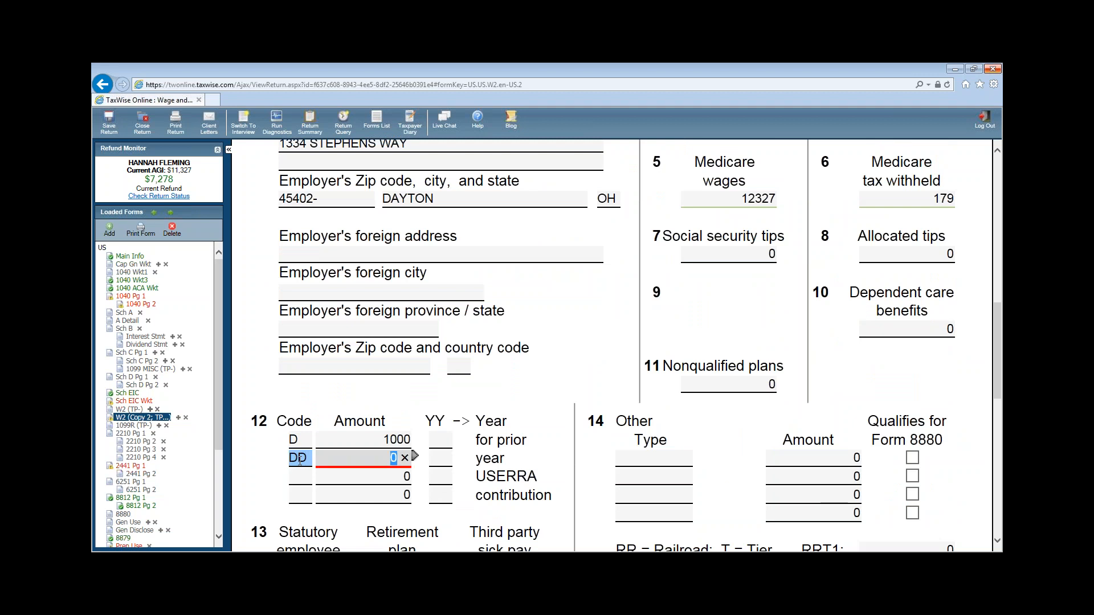
{"action": "type", "text": "986"}
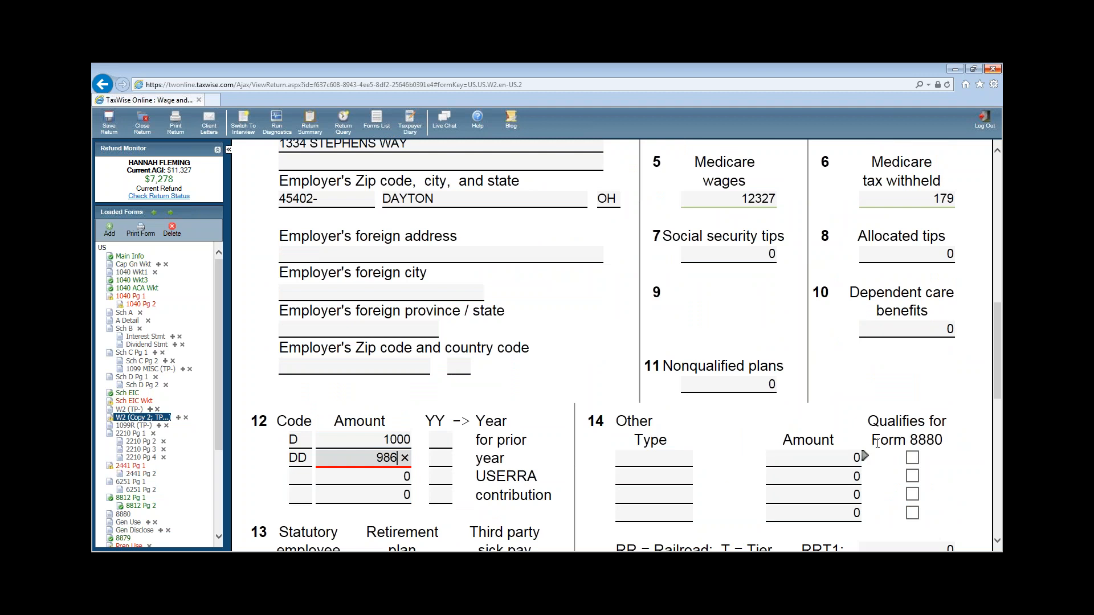
{"action": "scroll", "coordinate": [877, 444], "scroll_direction": "down", "scroll_amount": 3}
{"action": "left_click", "coordinate": [425, 435]}
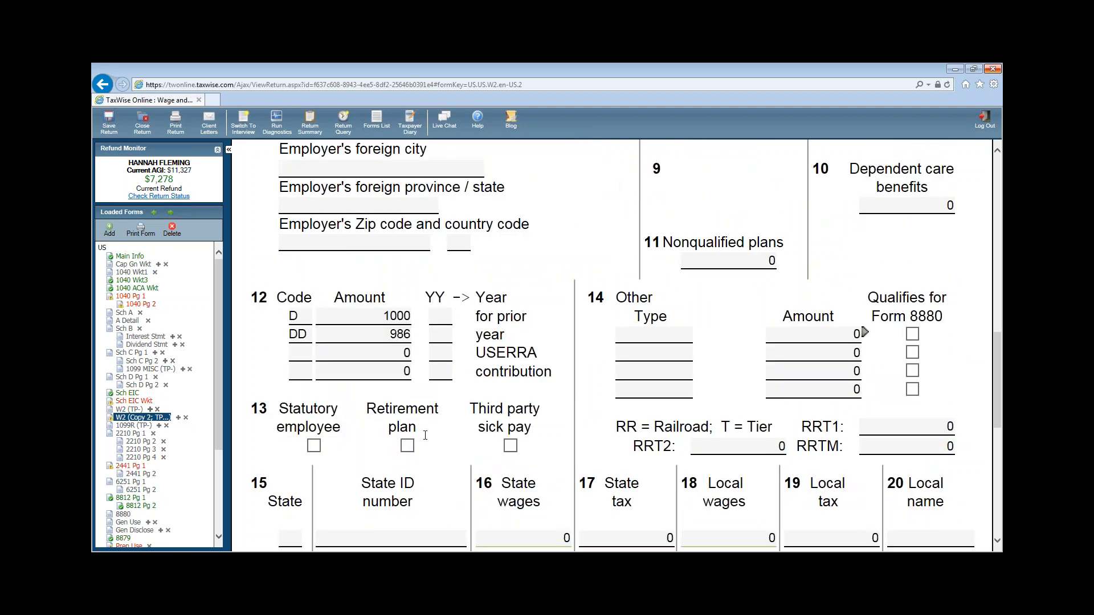
- Tick the box 13 Retirement plan checkbox and review the recalculated boxes 4 and 5
{"action": "left_click", "coordinate": [408, 446]}
{"action": "scroll", "coordinate": [749, 311], "scroll_direction": "up", "scroll_amount": 6}
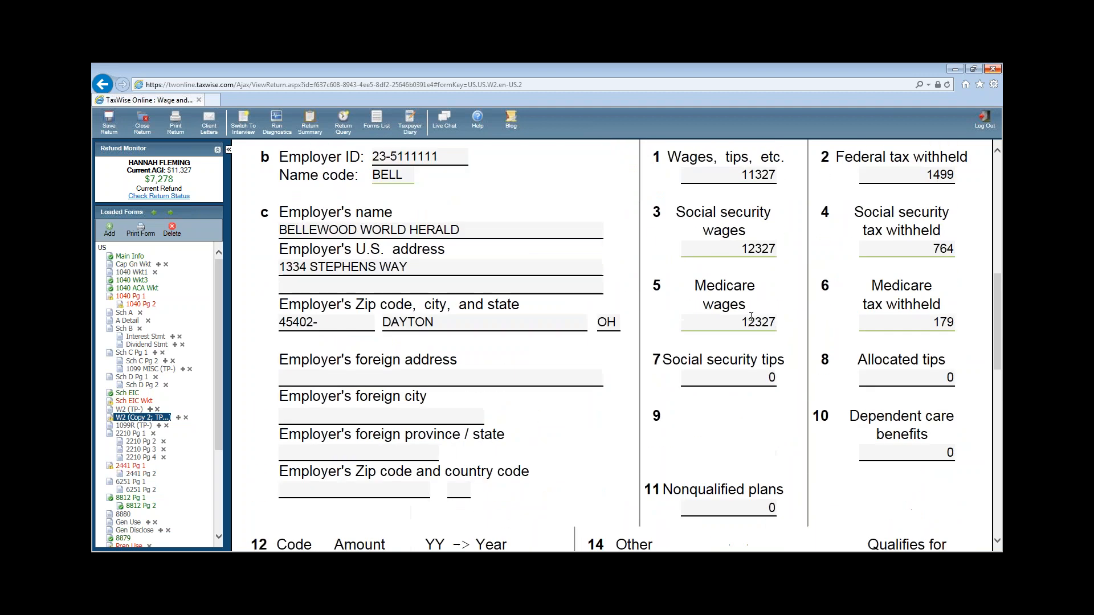
{"action": "left_click", "coordinate": [751, 318]}
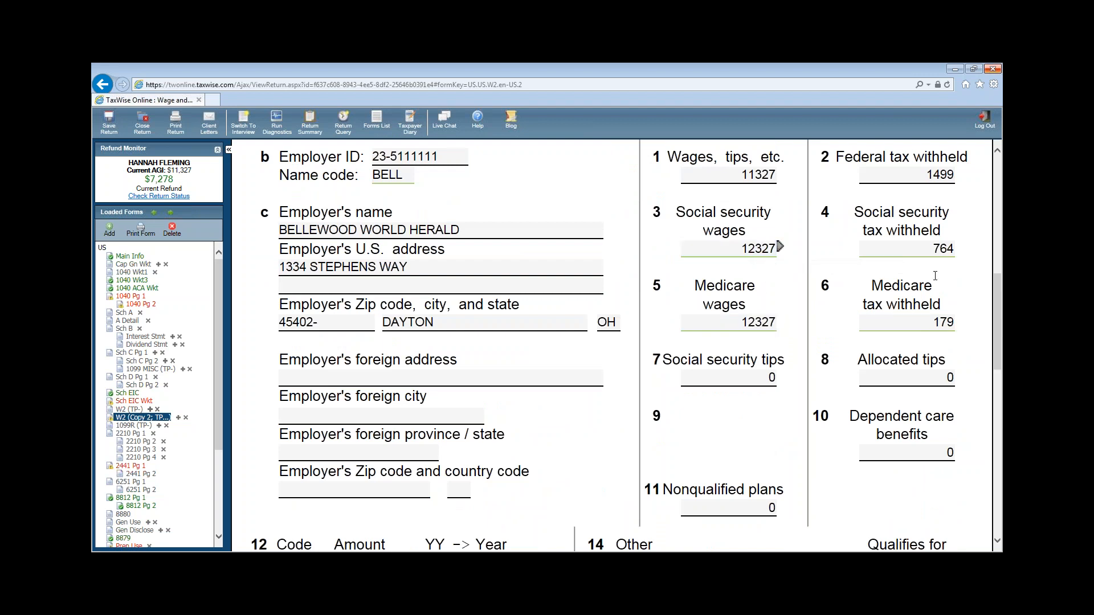
{"action": "left_click", "coordinate": [935, 251]}
{"action": "scroll", "coordinate": [939, 336], "scroll_direction": "up", "scroll_amount": 3}
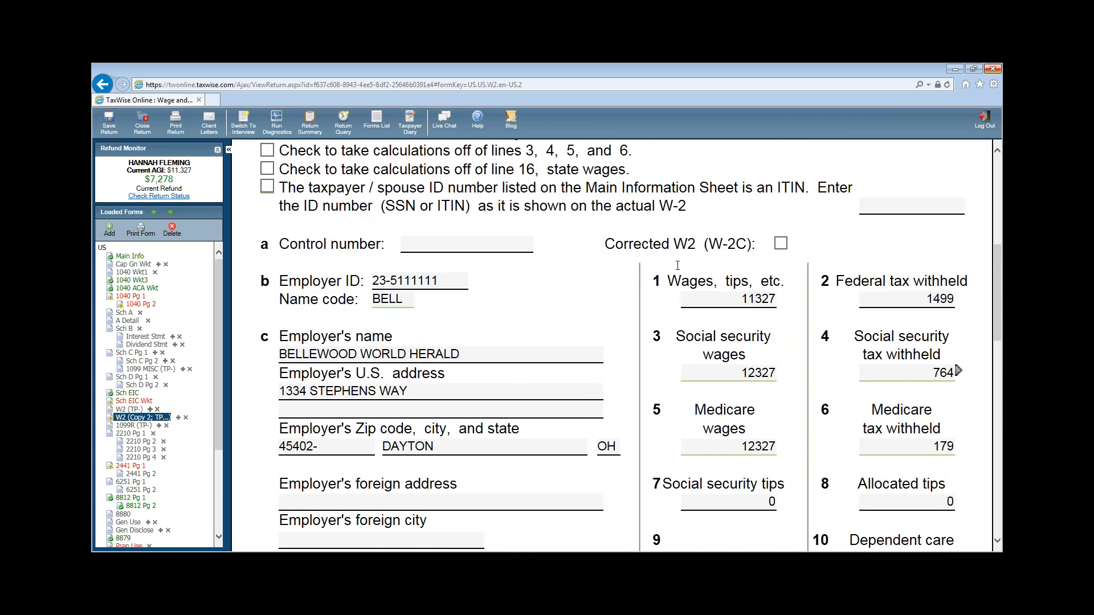
- Turn off automatic calculation of lines 3–6 and change social security tax withheld to 518
{"action": "left_click", "coordinate": [267, 151]}
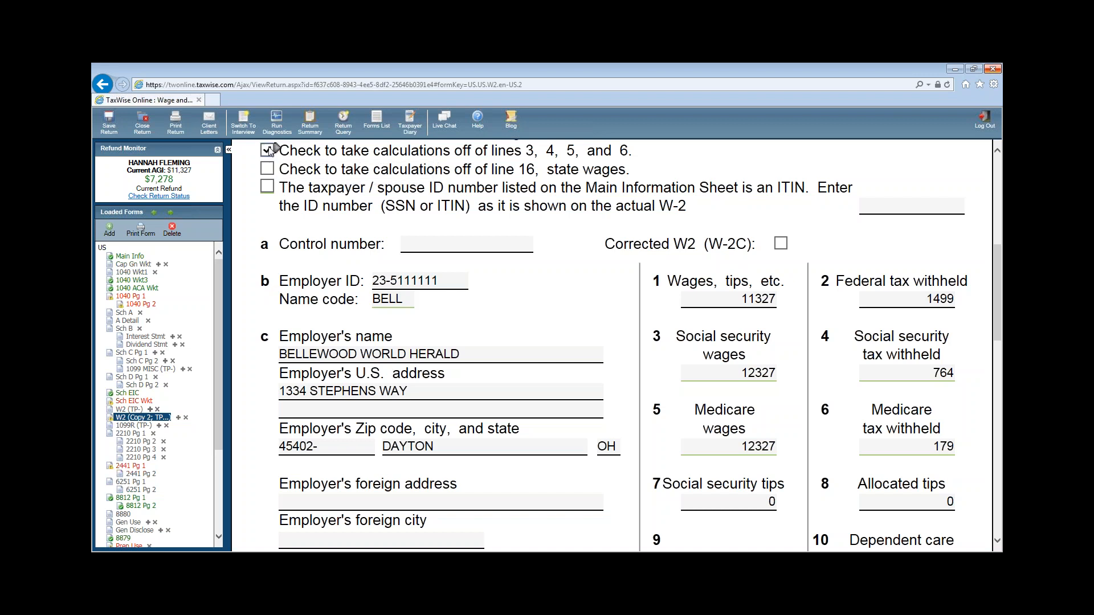
{"action": "left_click", "coordinate": [957, 371]}
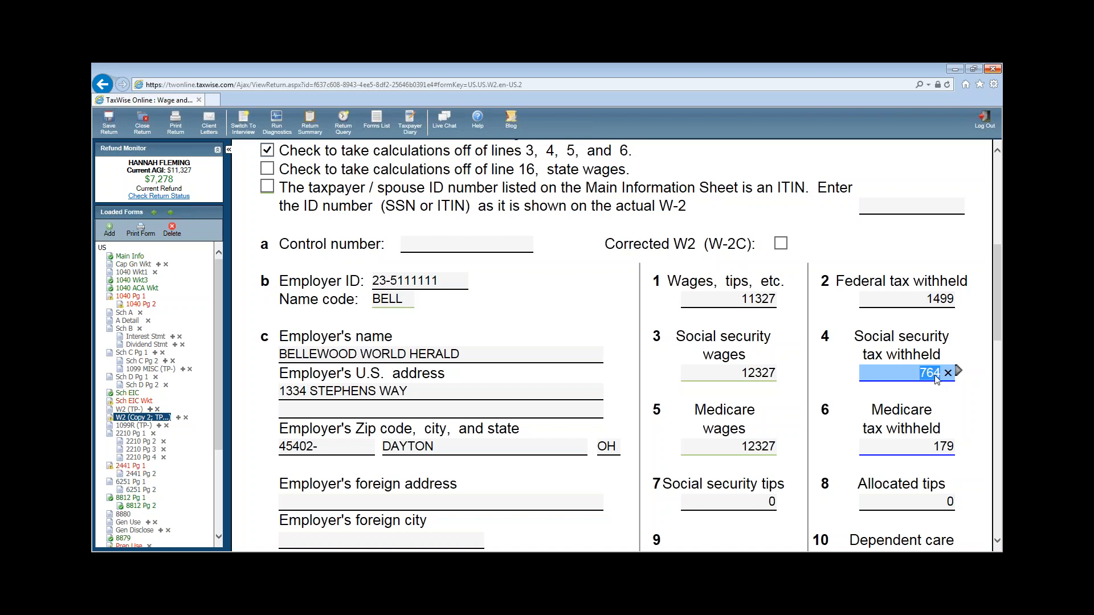
{"action": "type", "text": "518"}
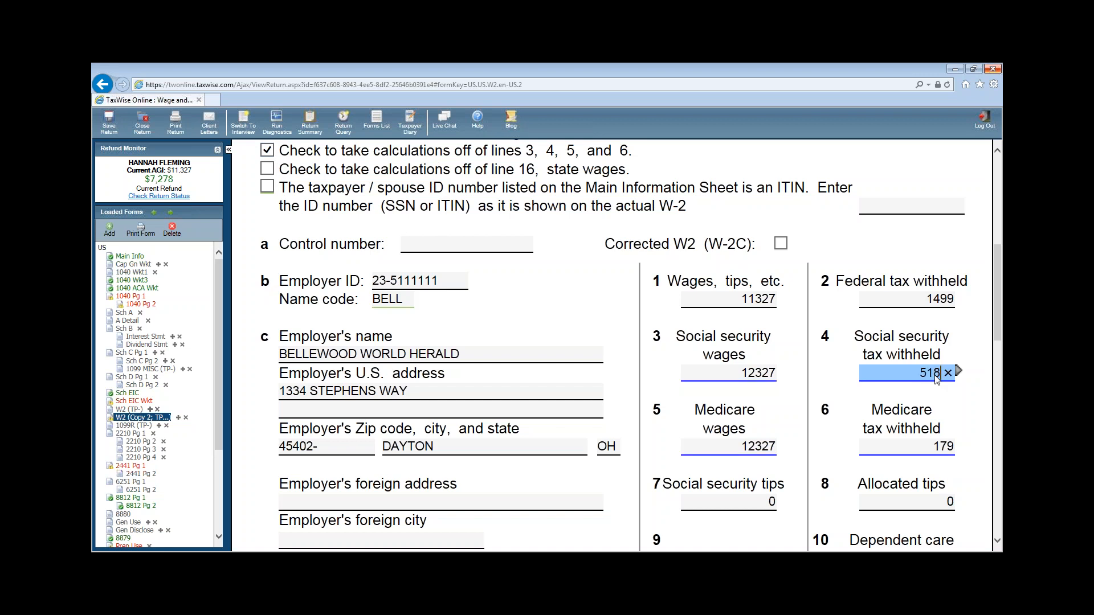
{"action": "left_click", "coordinate": [848, 421]}
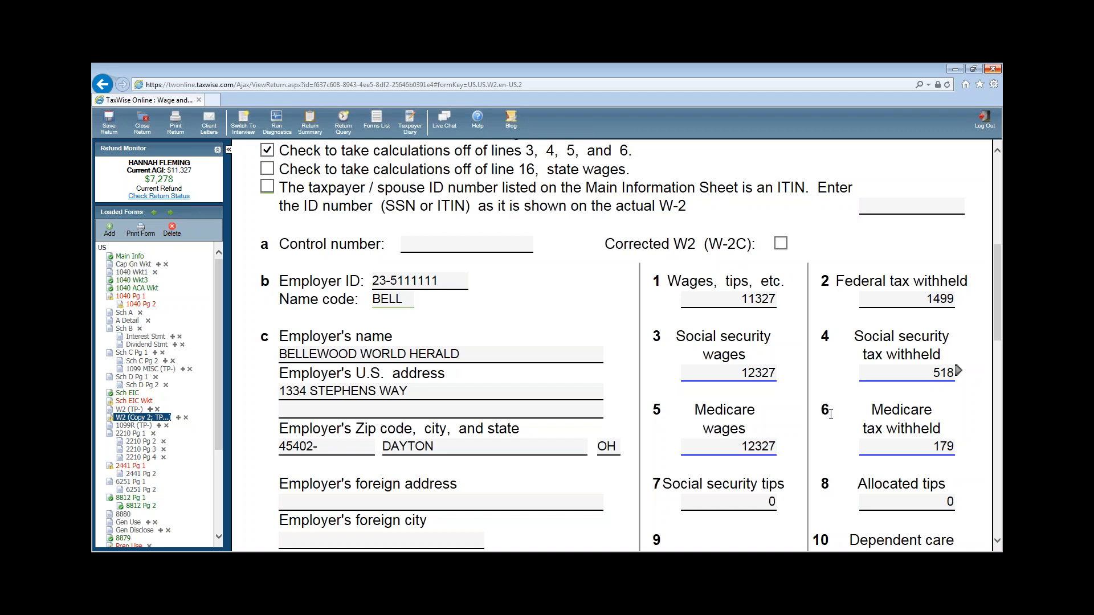
{"action": "scroll", "coordinate": [827, 410], "scroll_direction": "down", "scroll_amount": 7}
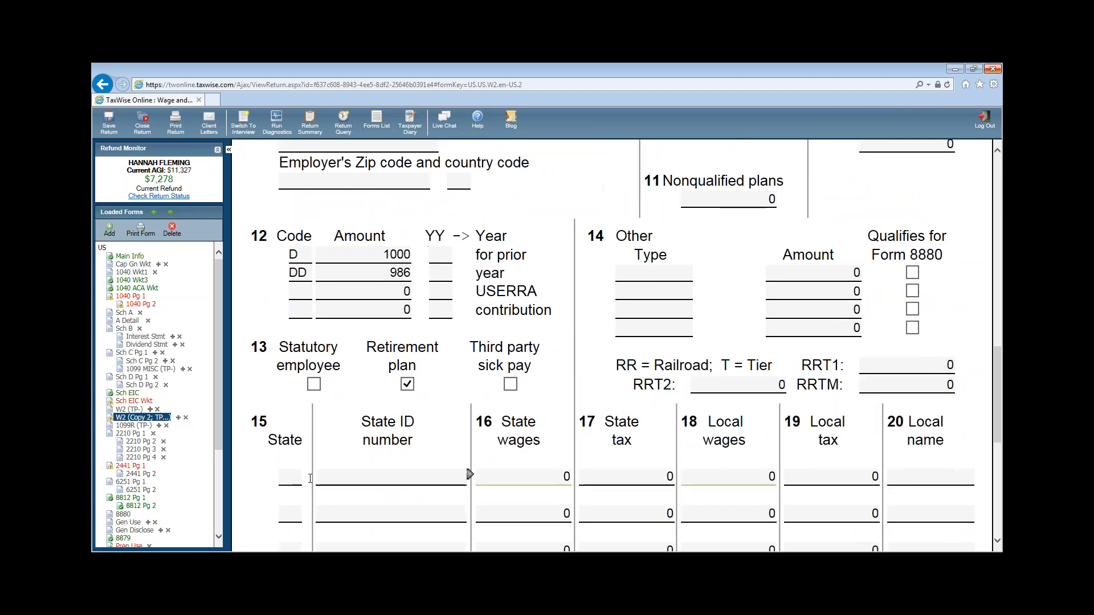
- Enter state MI and the employer's state ID number in box 15
{"action": "left_click", "coordinate": [295, 480]}
{"action": "type", "text": "I"}
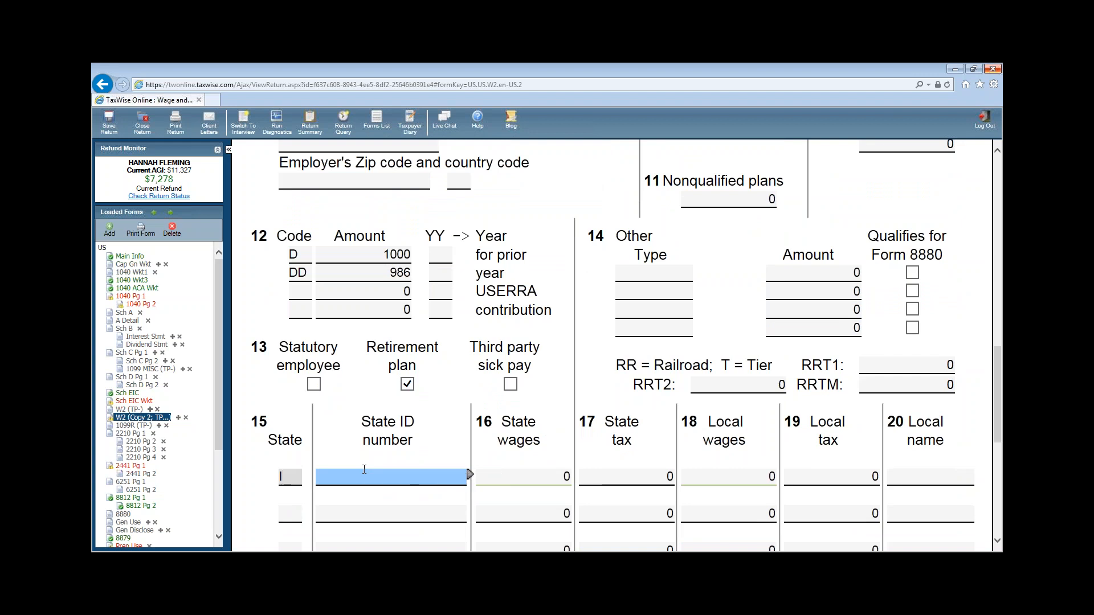
{"action": "type", "text": "MI"}
{"action": "key", "text": "Tab"}
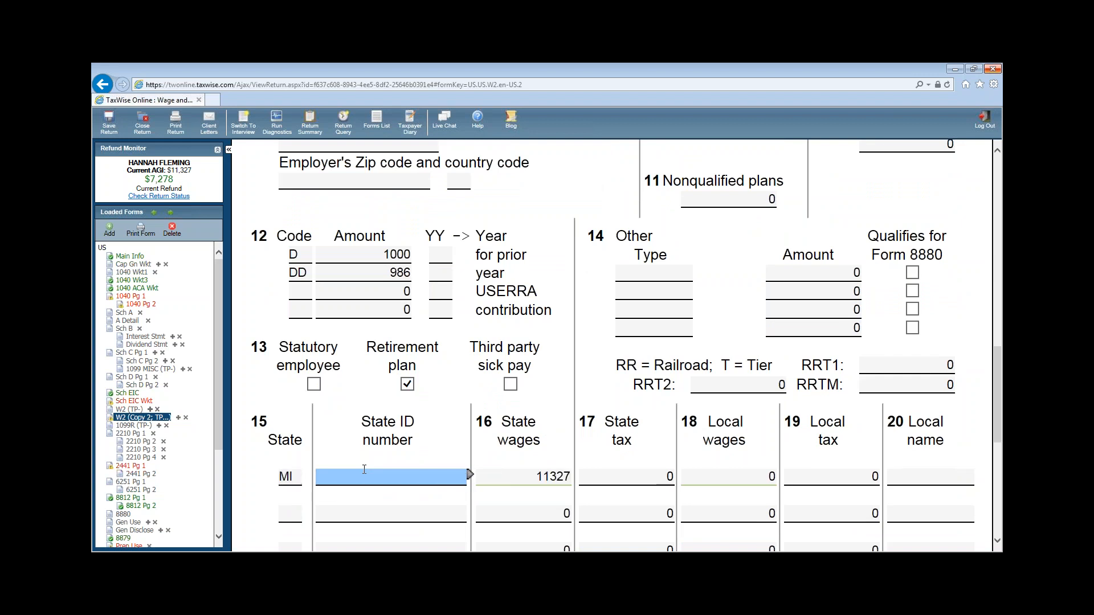
{"action": "type", "text": "11"}
{"action": "type", "text": "328"}
{"action": "key", "text": "BackSpace"}
{"action": "type", "text": "7"}
{"action": "key", "text": "Tab"}
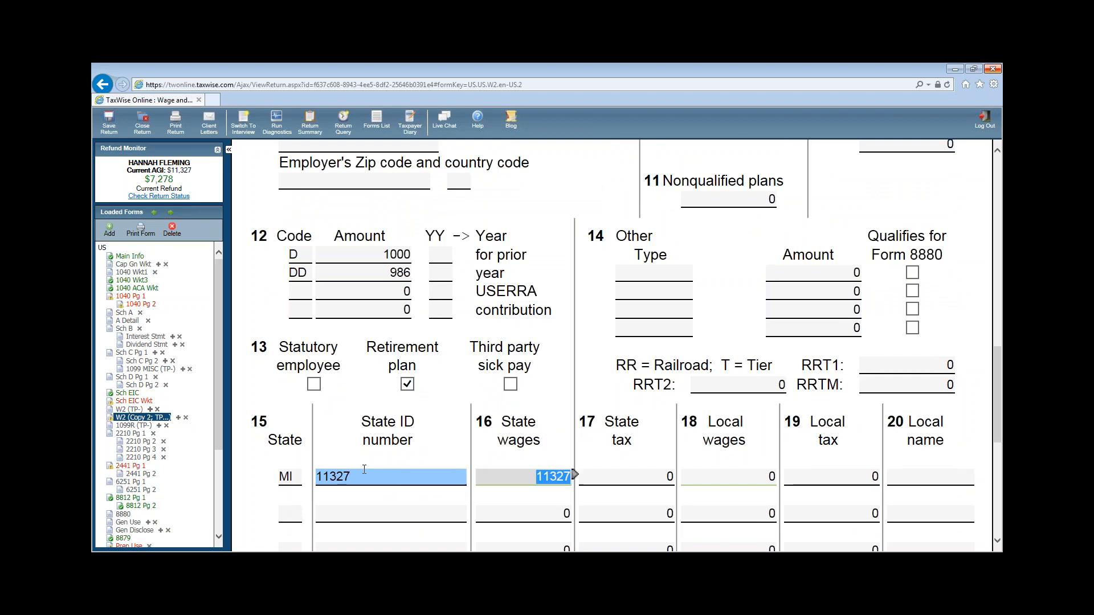
{"action": "key", "text": "Tab"}
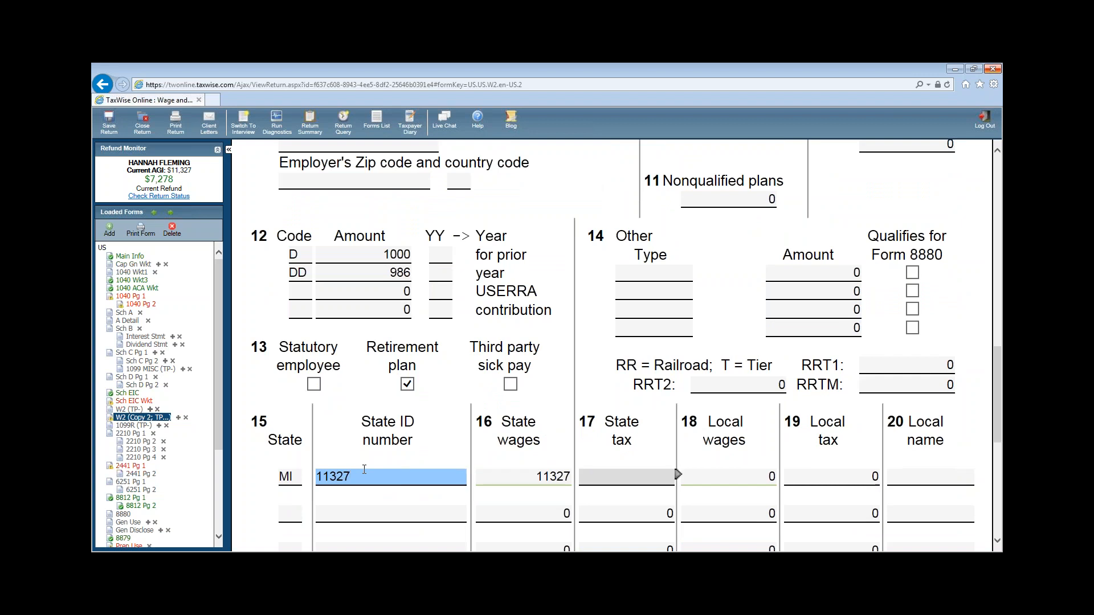
- Set state tax to 574, leave local tax at 0, and name the locality MUSKEGON
{"action": "type", "text": "574"}
{"action": "key", "text": "Tab"}
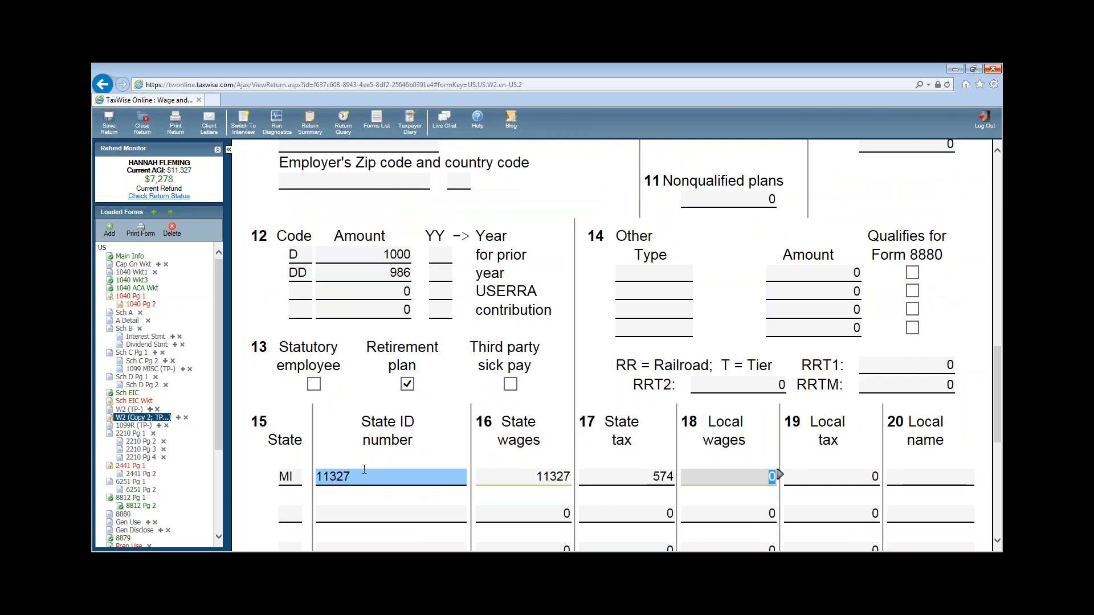
{"action": "key", "text": "Tab"}
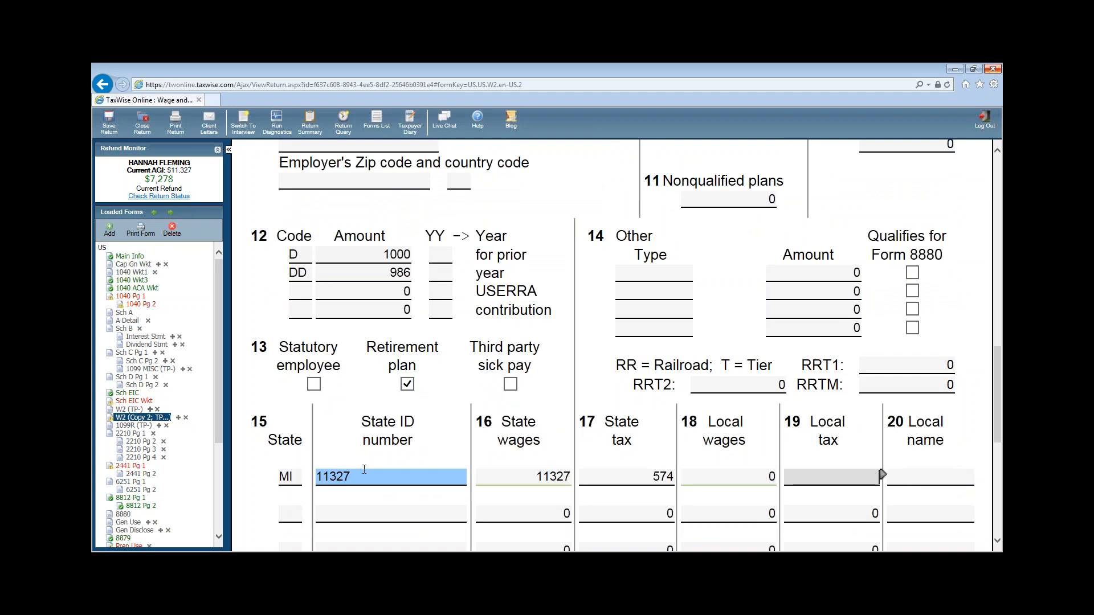
{"action": "key", "text": "Tab"}
{"action": "type", "text": "MUSKEGON"}
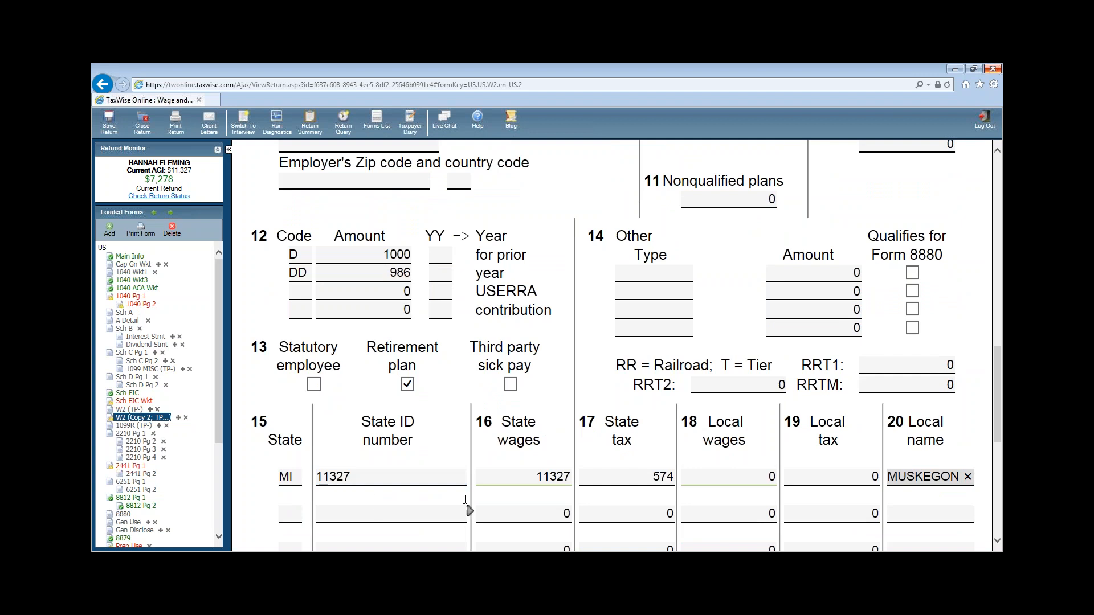
{"action": "left_click", "coordinate": [811, 512]}
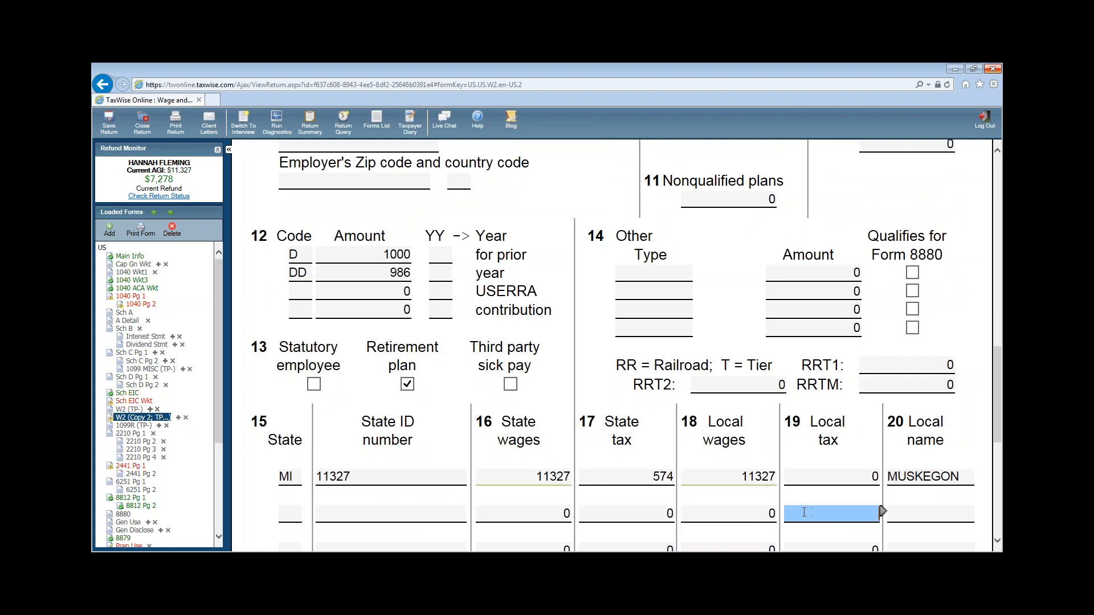
{"action": "scroll", "coordinate": [332, 398], "scroll_direction": "up", "scroll_amount": 5}
{"action": "scroll", "coordinate": [336, 406], "scroll_direction": "up", "scroll_amount": 2}
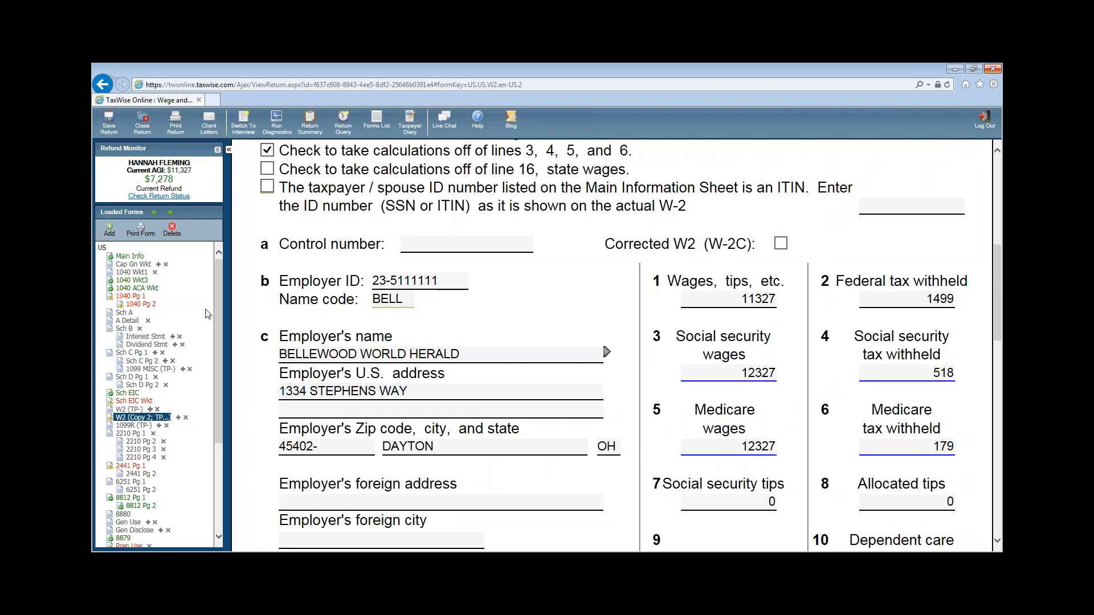
- On 1040 page 1, link a new 1099-G Unemployment Benefits Worksheet to line 19
{"action": "left_click", "coordinate": [130, 297]}
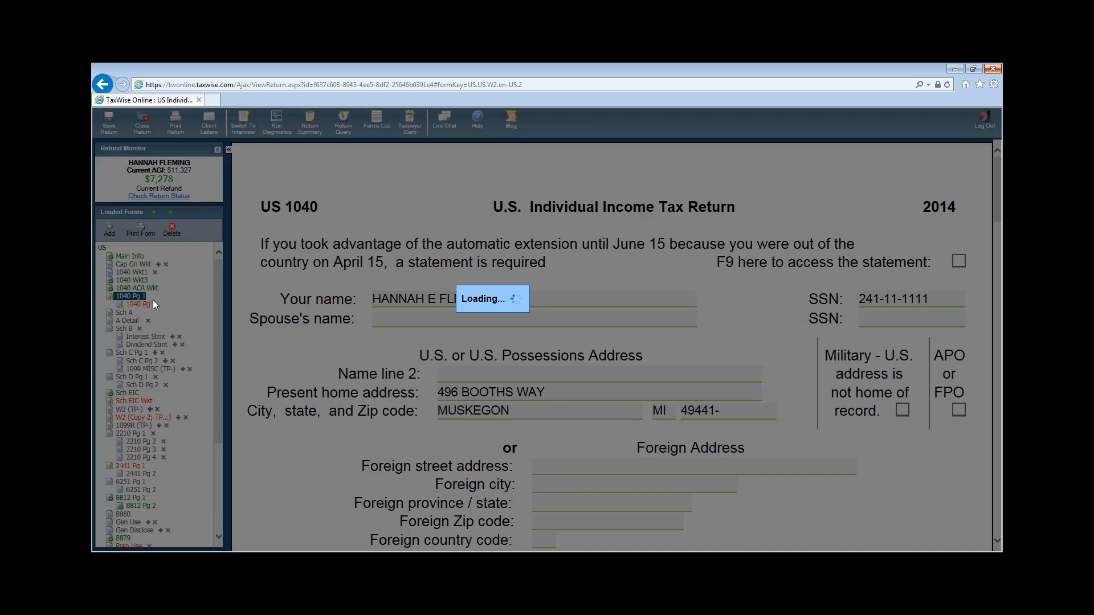
{"action": "scroll", "coordinate": [699, 197], "scroll_direction": "down", "scroll_amount": 10}
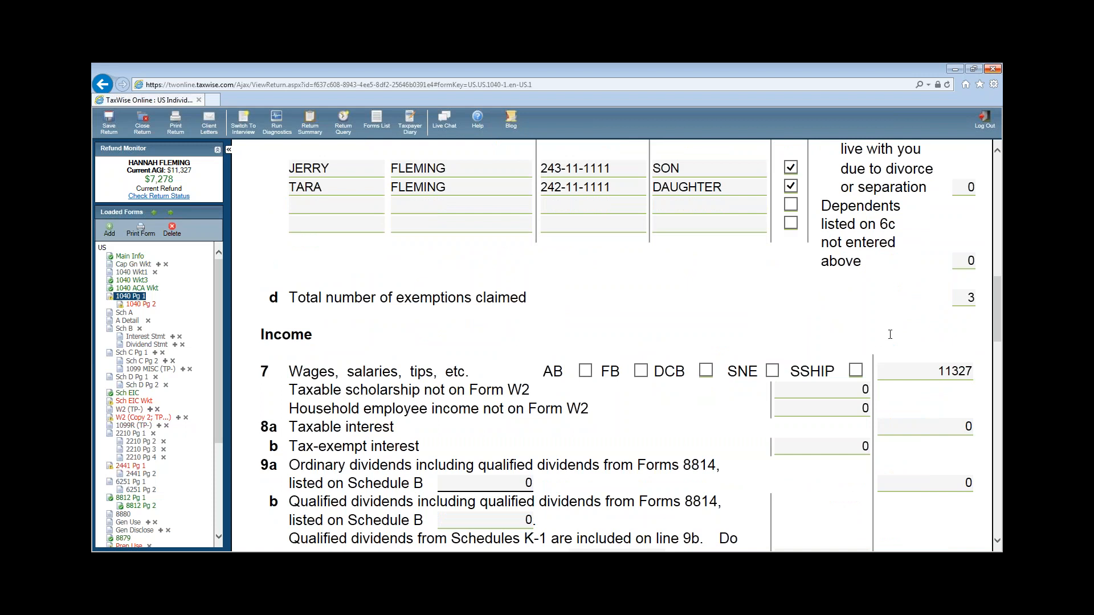
{"action": "left_click", "coordinate": [940, 371]}
{"action": "scroll", "coordinate": [933, 416], "scroll_direction": "down", "scroll_amount": 3}
{"action": "scroll", "coordinate": [933, 415], "scroll_direction": "down", "scroll_amount": 6}
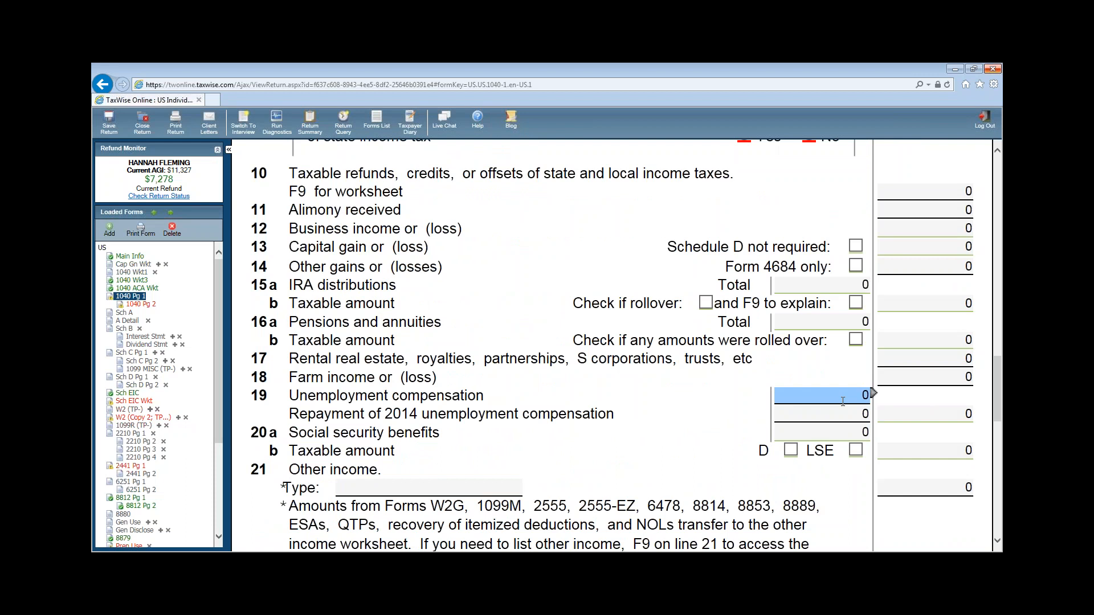
{"action": "left_click", "coordinate": [874, 394]}
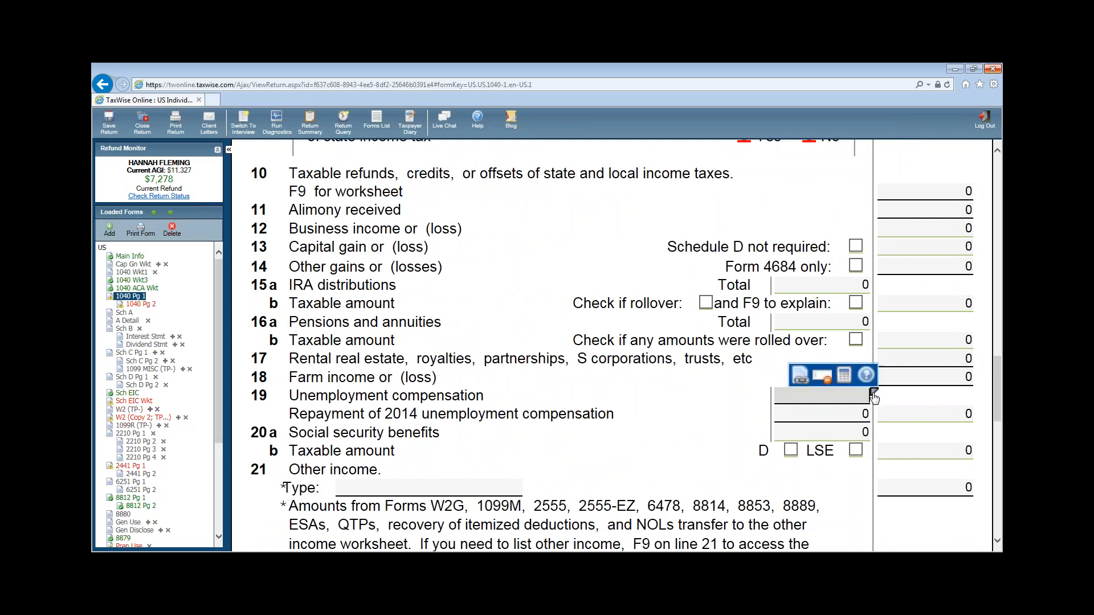
{"action": "left_click", "coordinate": [800, 376]}
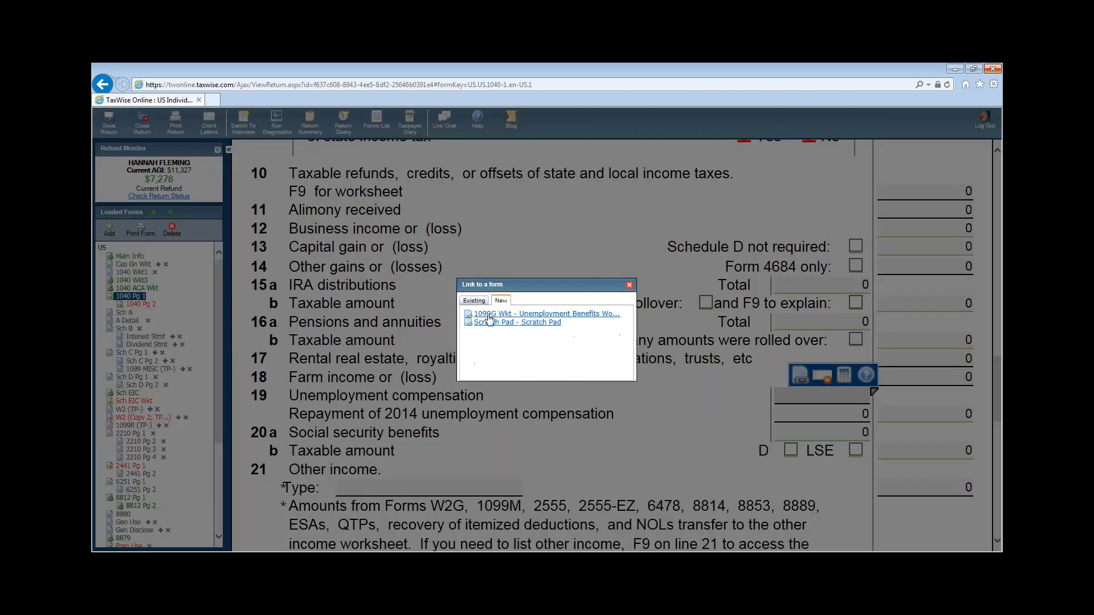
{"action": "left_click", "coordinate": [520, 317]}
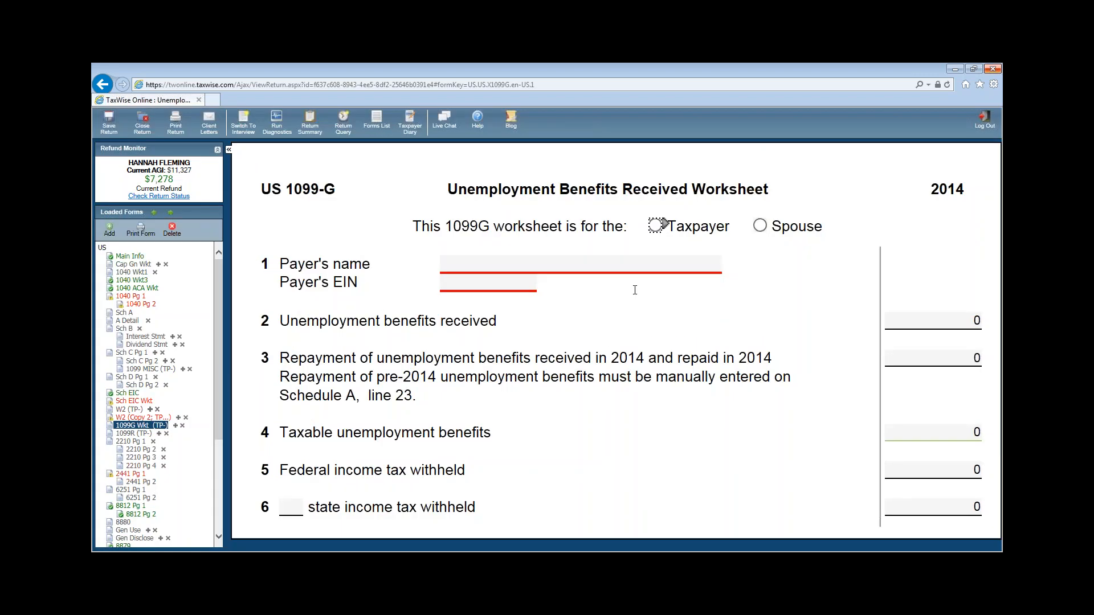
- Mark the 1099-G as the taxpayer's, with payer UNEMPLOYMENT COMMISSION and its EIN
{"action": "left_click", "coordinate": [655, 225]}
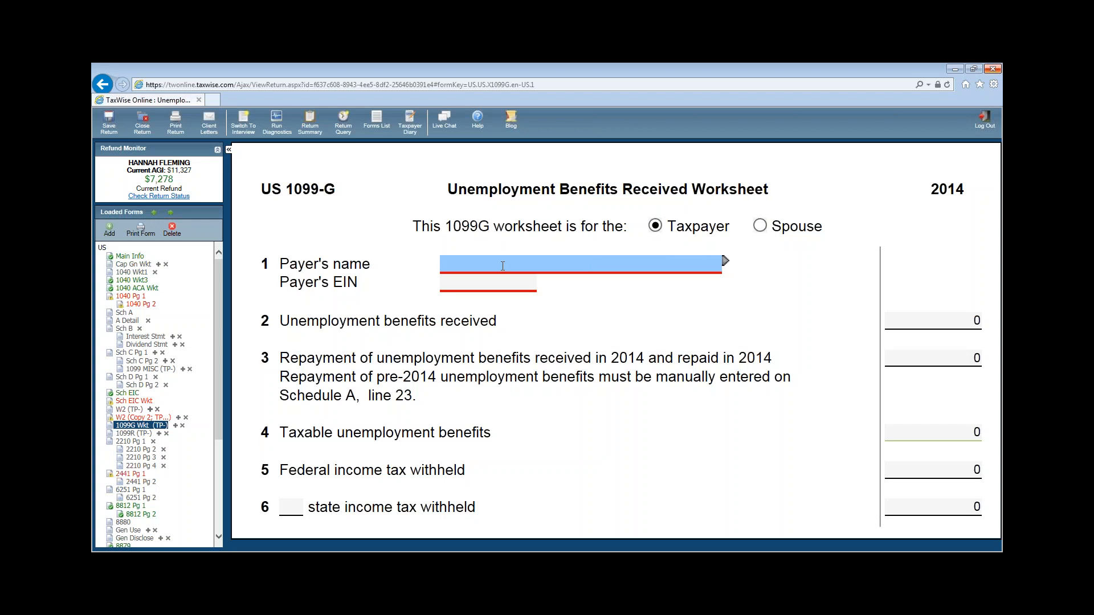
{"action": "type", "text": "UNEMPLOYMENT COMMIS"}
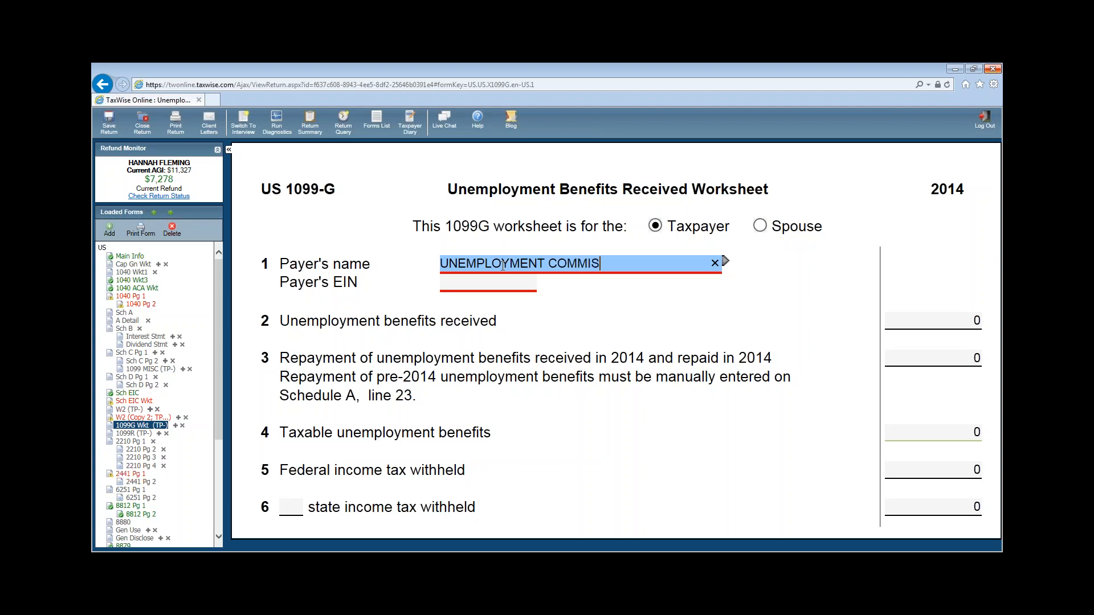
{"action": "type", "text": "SION"}
{"action": "left_click", "coordinate": [470, 285]}
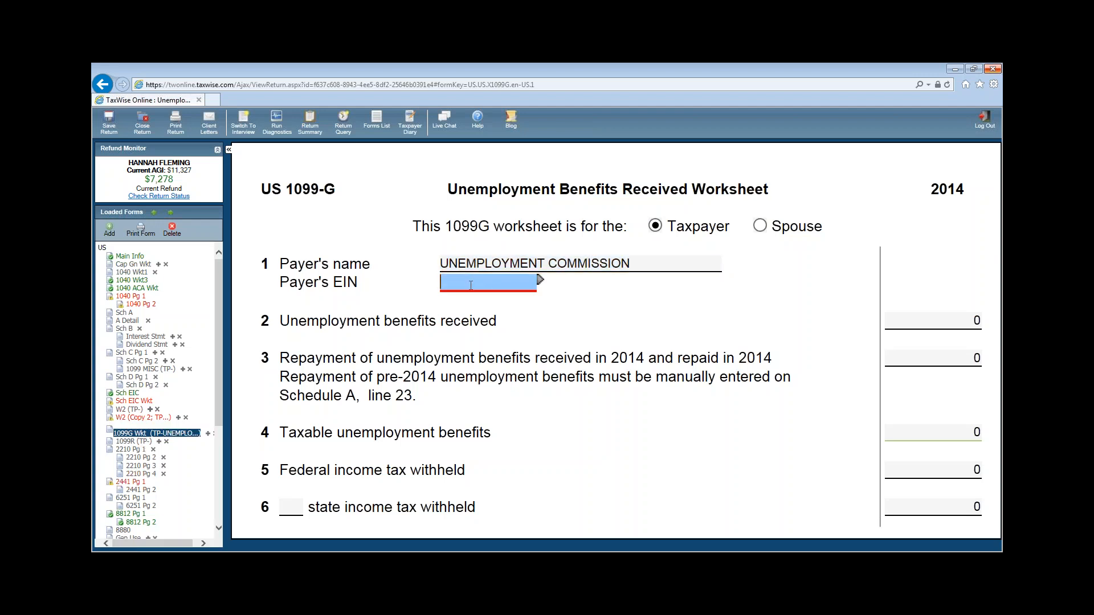
{"action": "type", "text": "24-1111111"}
{"action": "left_click", "coordinate": [801, 441]}
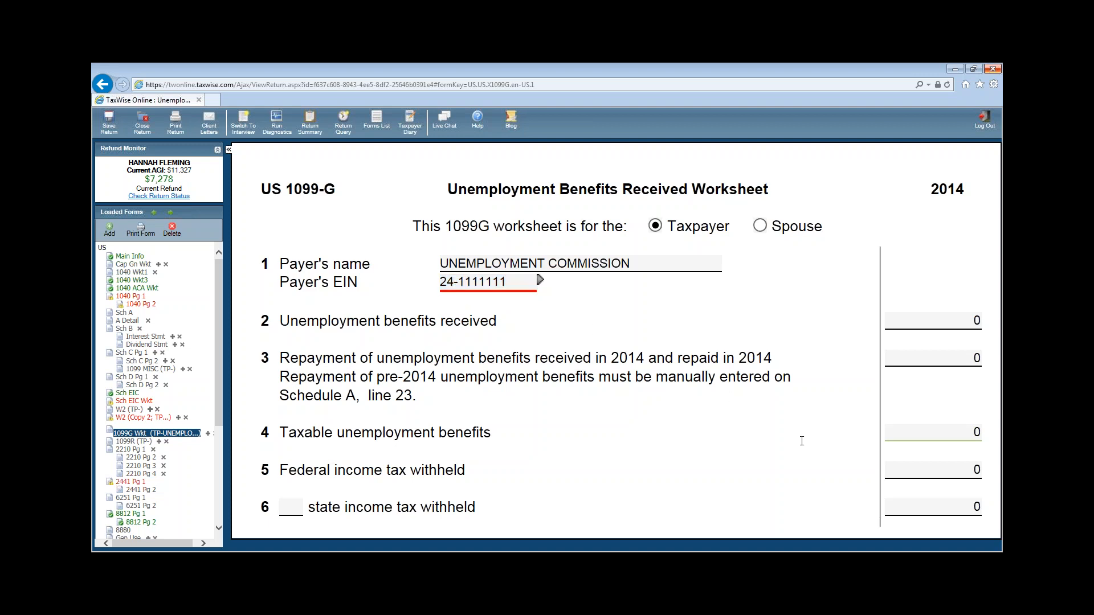
- Enter 1345 unemployment benefits and 135 federal tax withheld, then return to 1040 page 1
{"action": "left_click", "coordinate": [906, 319]}
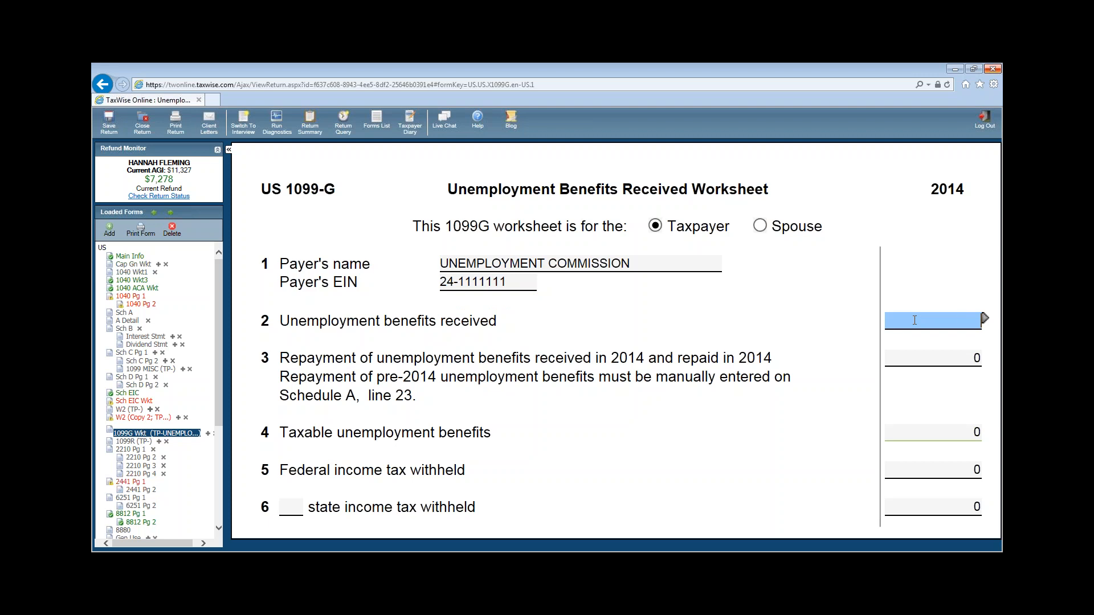
{"action": "type", "text": "1345"}
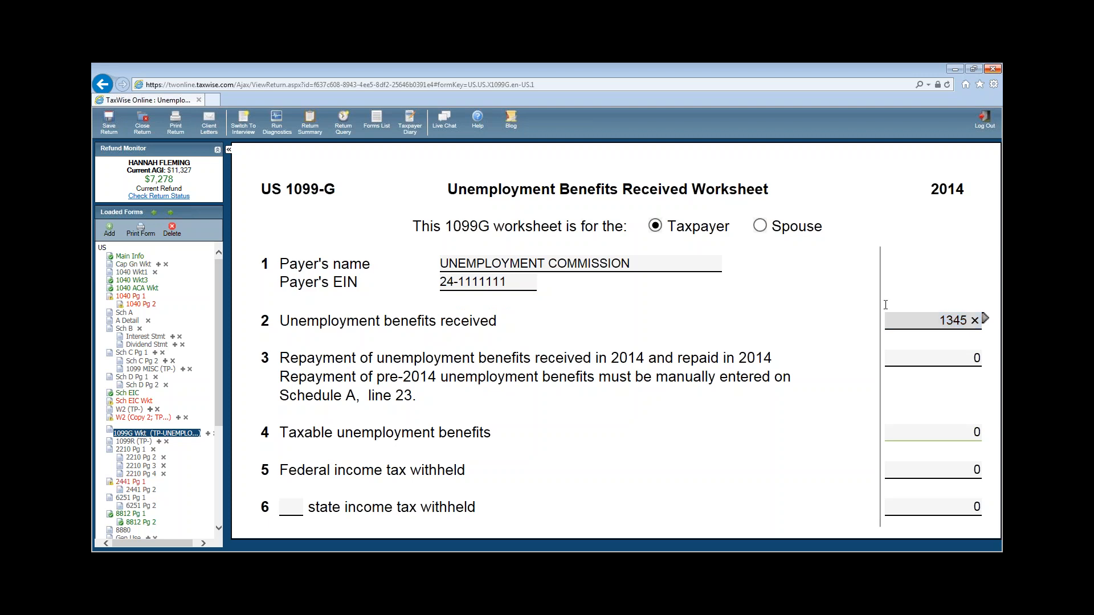
{"action": "left_click", "coordinate": [958, 473]}
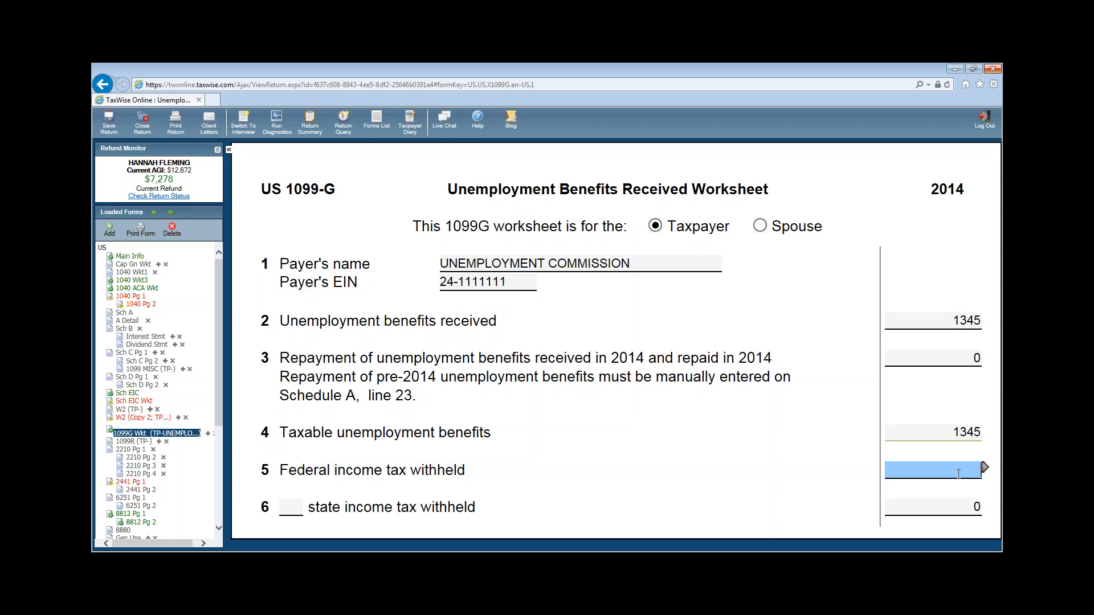
{"action": "type", "text": "135"}
{"action": "left_click", "coordinate": [760, 448]}
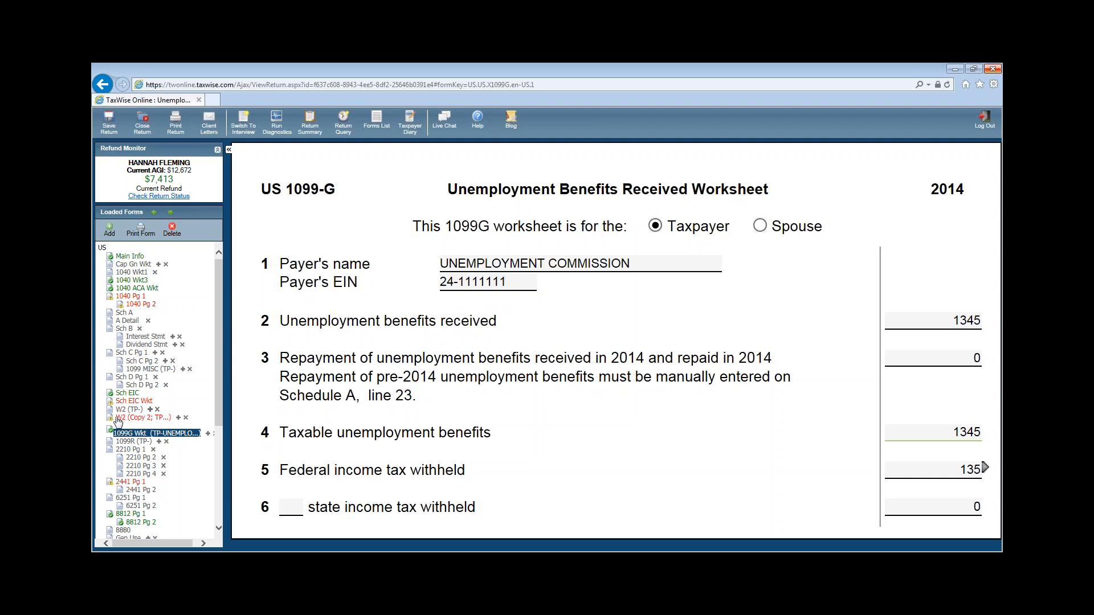
{"action": "left_click", "coordinate": [137, 296]}
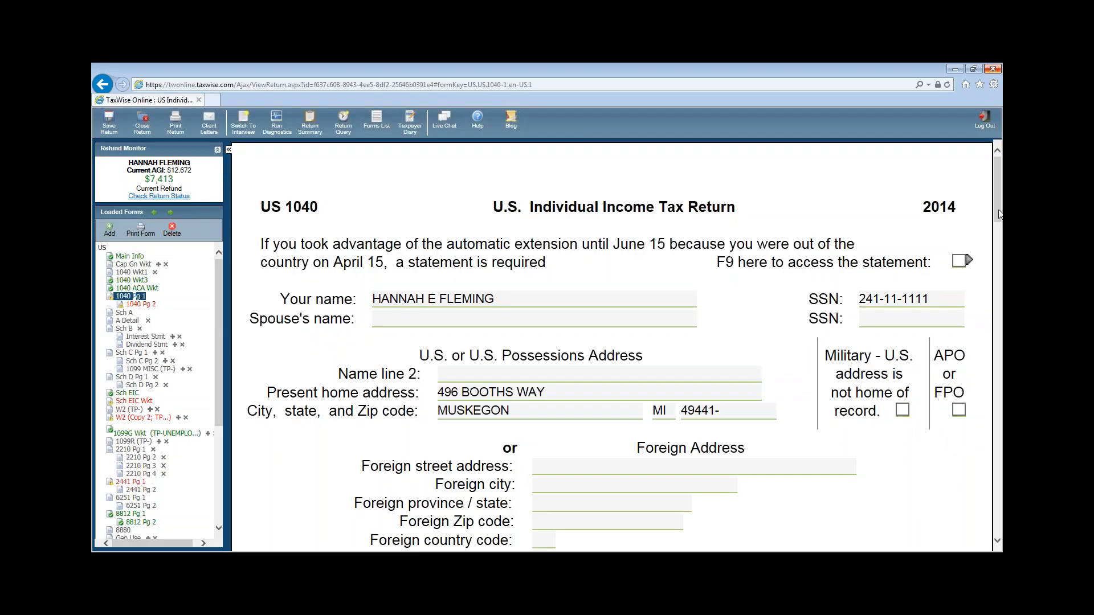
- Link another new W-2 to line 7 wages, using the taxpayer's address as shown on the W-2
{"action": "left_click_drag", "start_coordinate": [998, 210], "coordinate": [999, 339]}
{"action": "left_click", "coordinate": [946, 312]}
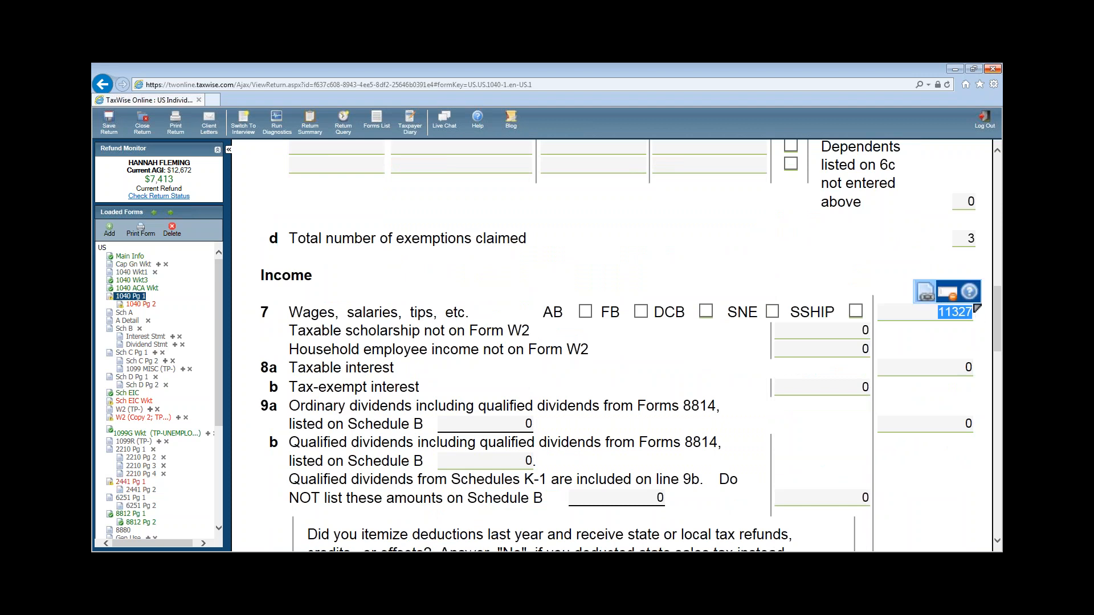
{"action": "left_click", "coordinate": [927, 295]}
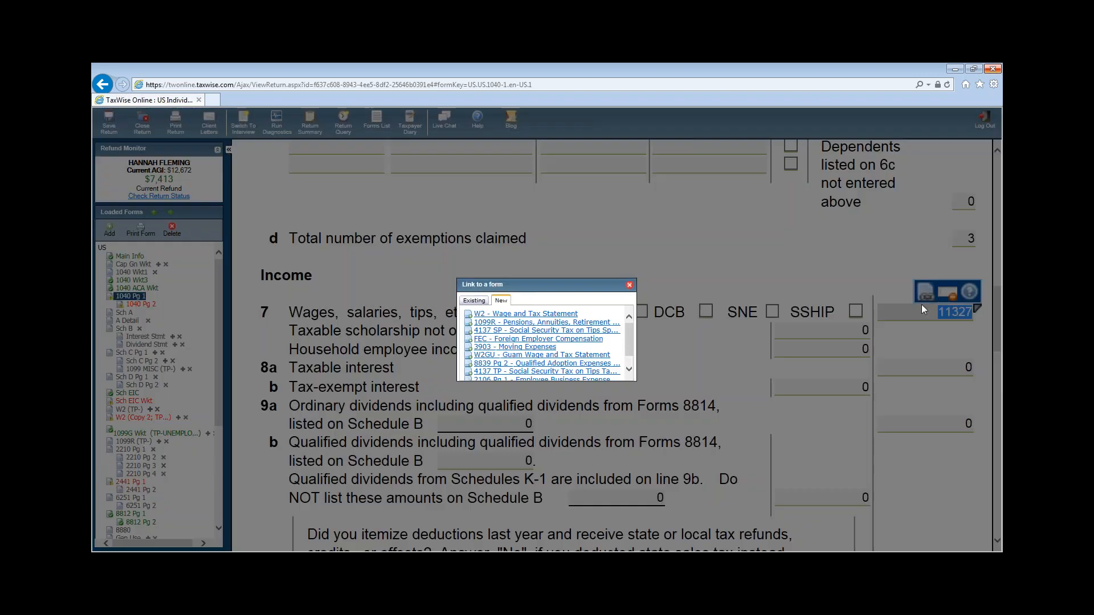
{"action": "left_click", "coordinate": [486, 315]}
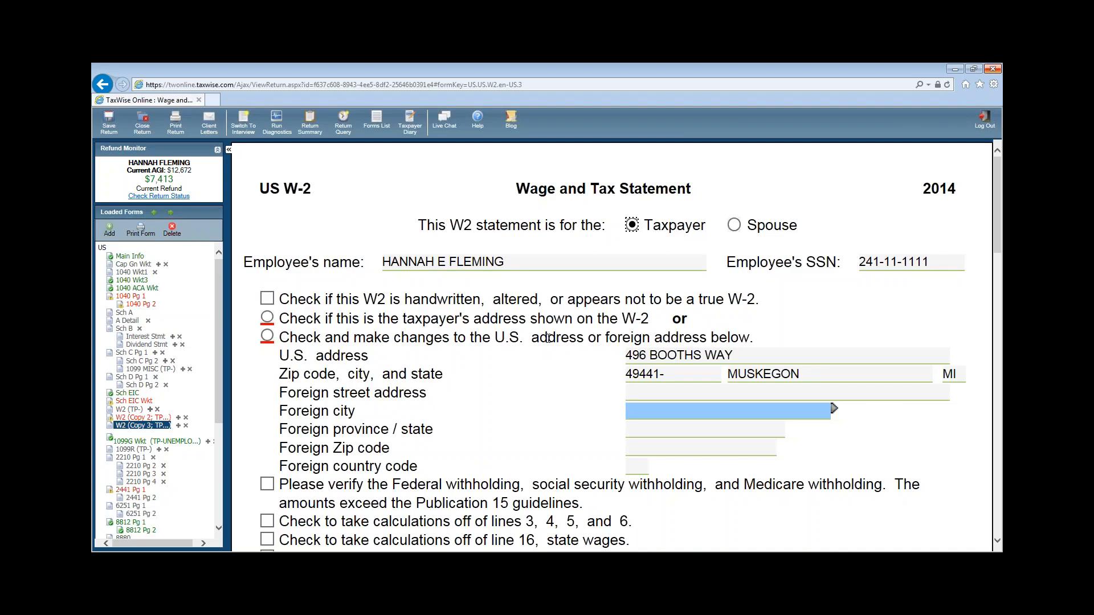
{"action": "key", "text": "Tab"}
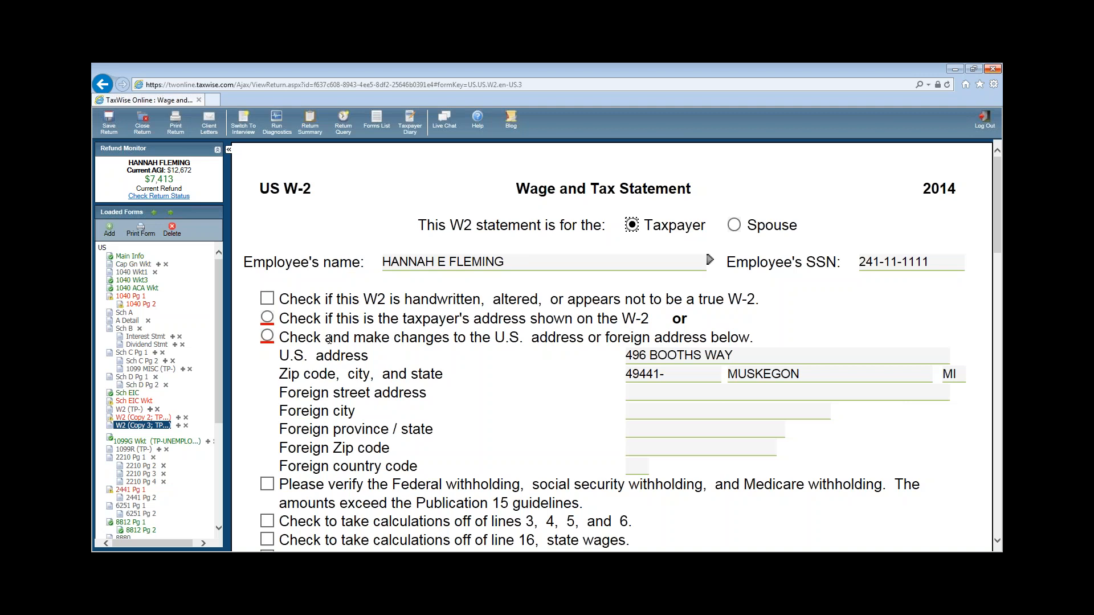
{"action": "left_click", "coordinate": [265, 320]}
{"action": "scroll", "coordinate": [660, 336], "scroll_direction": "down", "scroll_amount": 5}
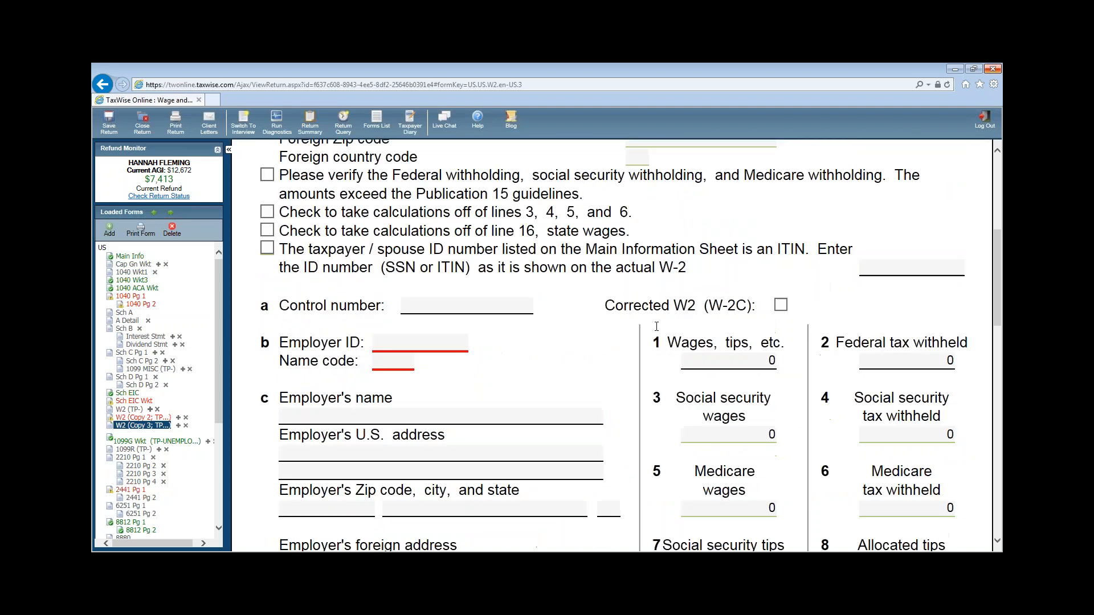
- Enter the employer ID, employer name WESSON INC, its street address and zip code
{"action": "left_click", "coordinate": [373, 343]}
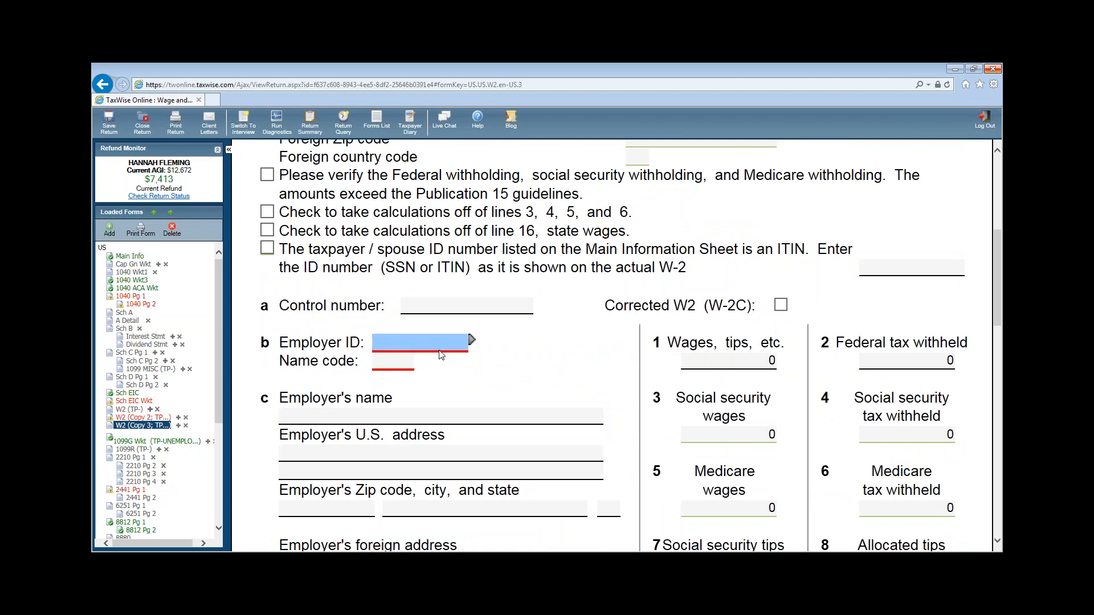
{"action": "left_click", "coordinate": [419, 342]}
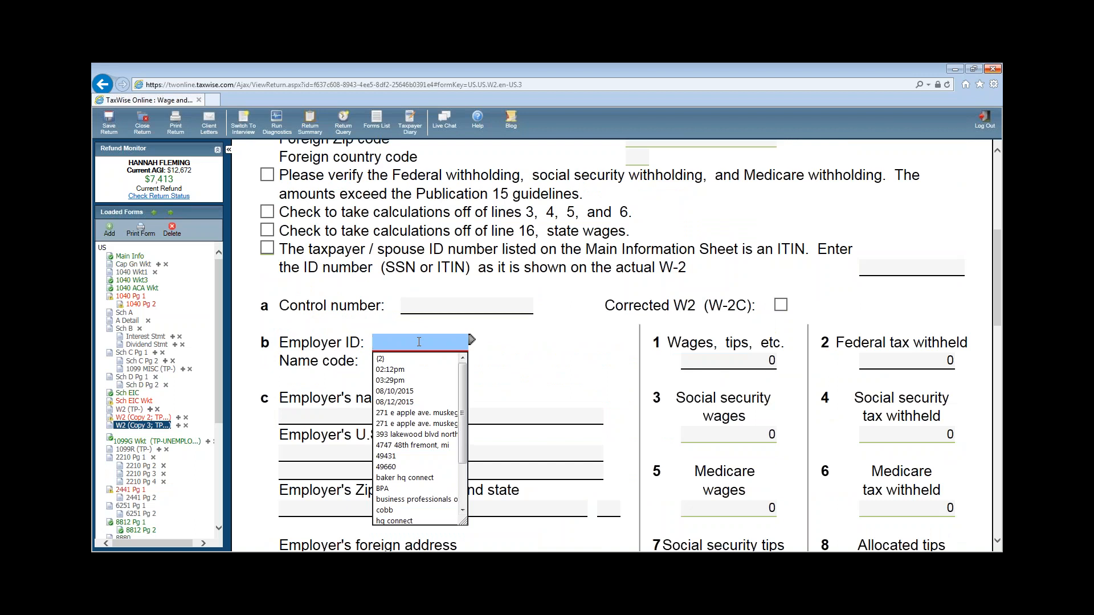
{"action": "type", "text": "23-6111111"}
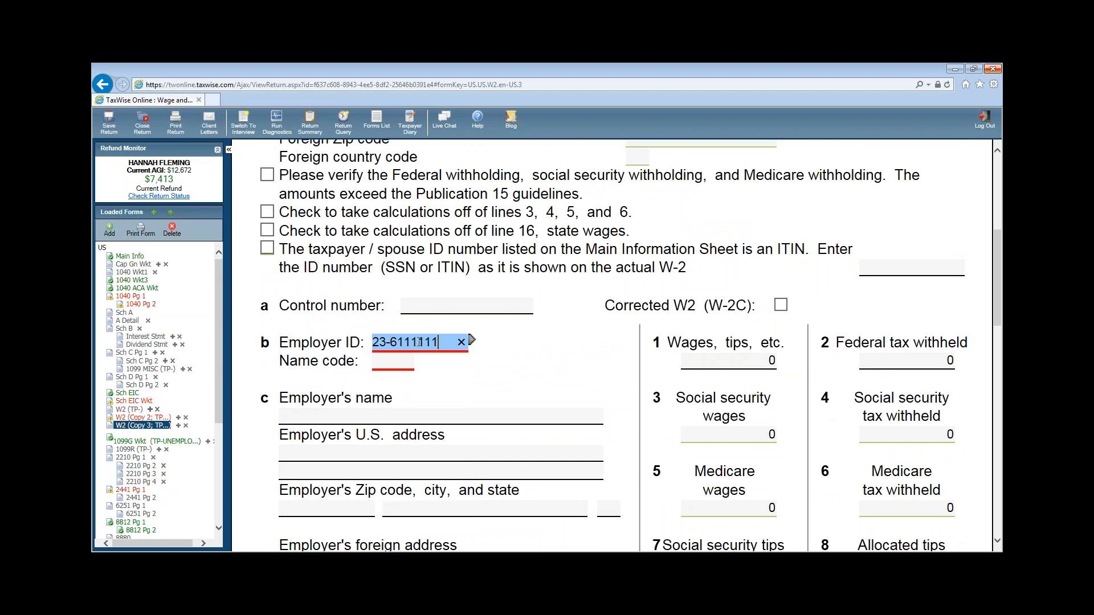
{"action": "left_click", "coordinate": [386, 375]}
{"action": "left_click", "coordinate": [339, 422]}
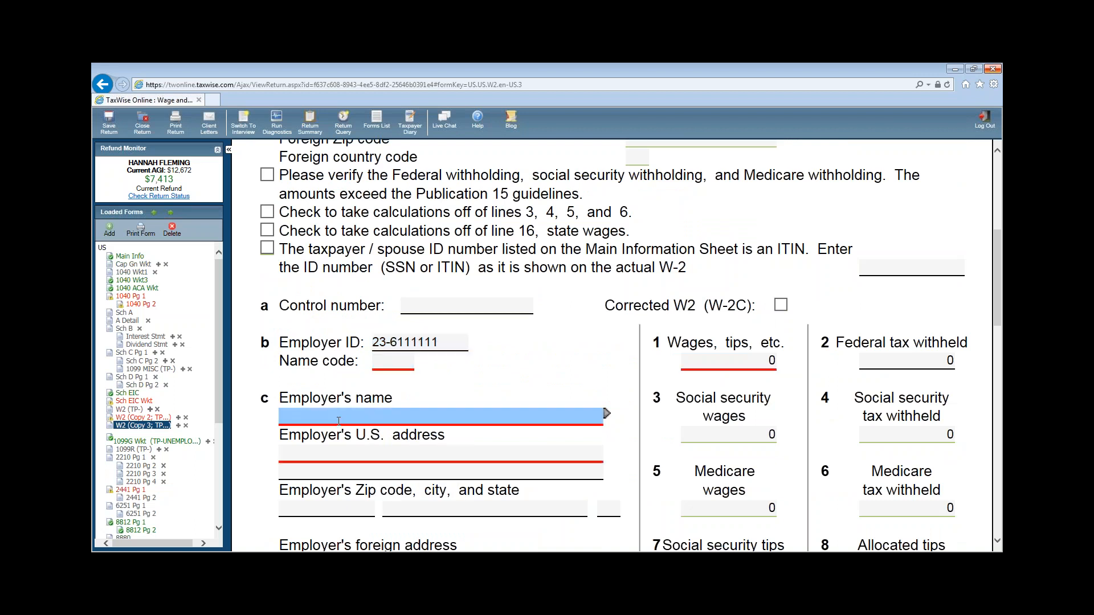
{"action": "type", "text": "WESSON INC"}
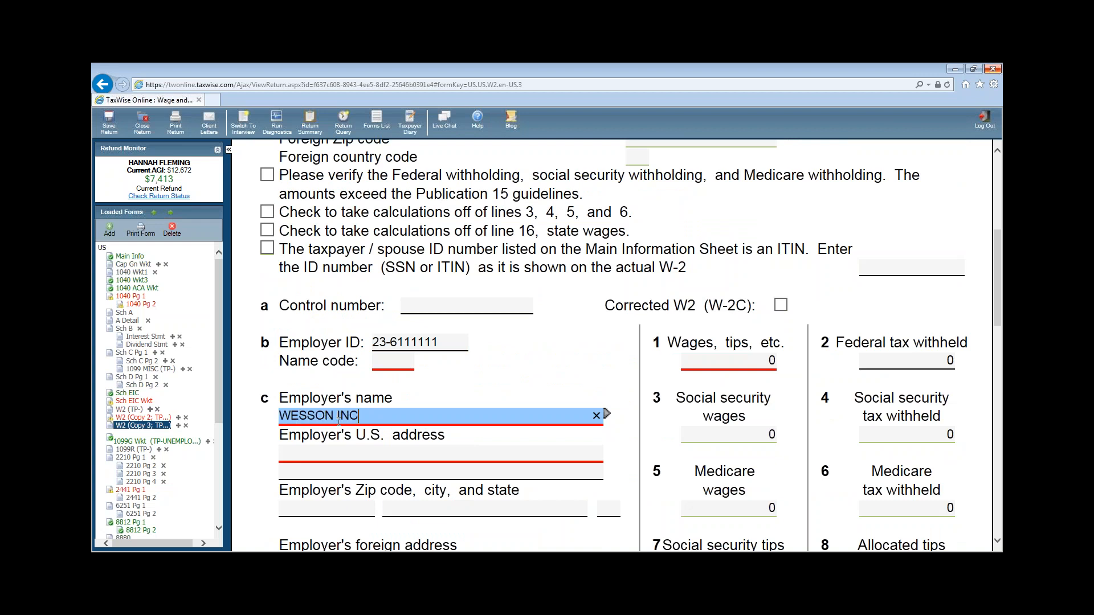
{"action": "left_click", "coordinate": [337, 449]}
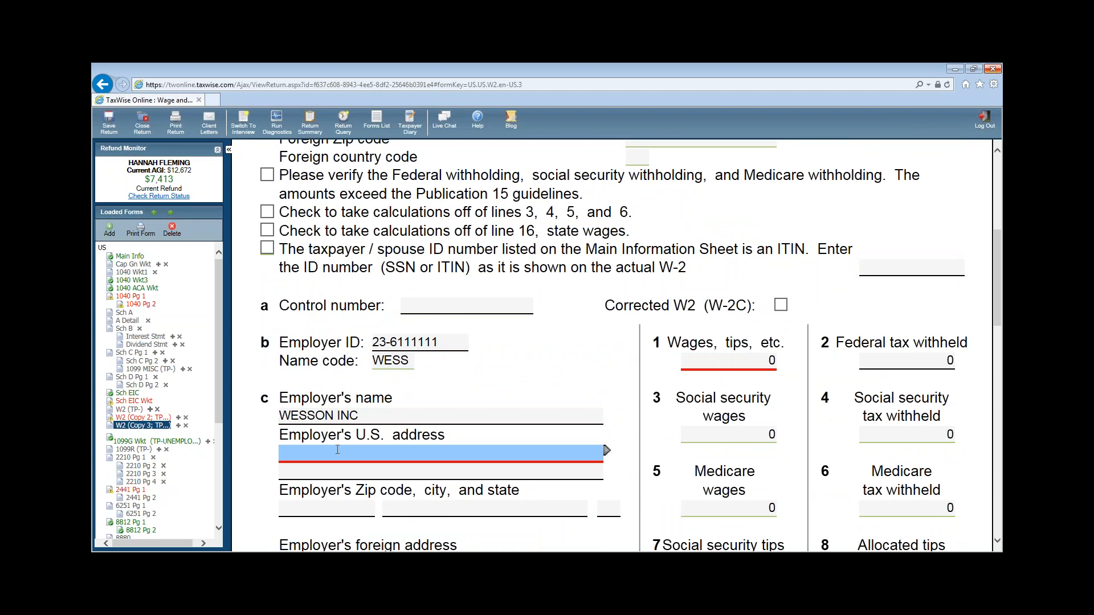
{"action": "type", "text": "1891 SOUTHSIDE "}
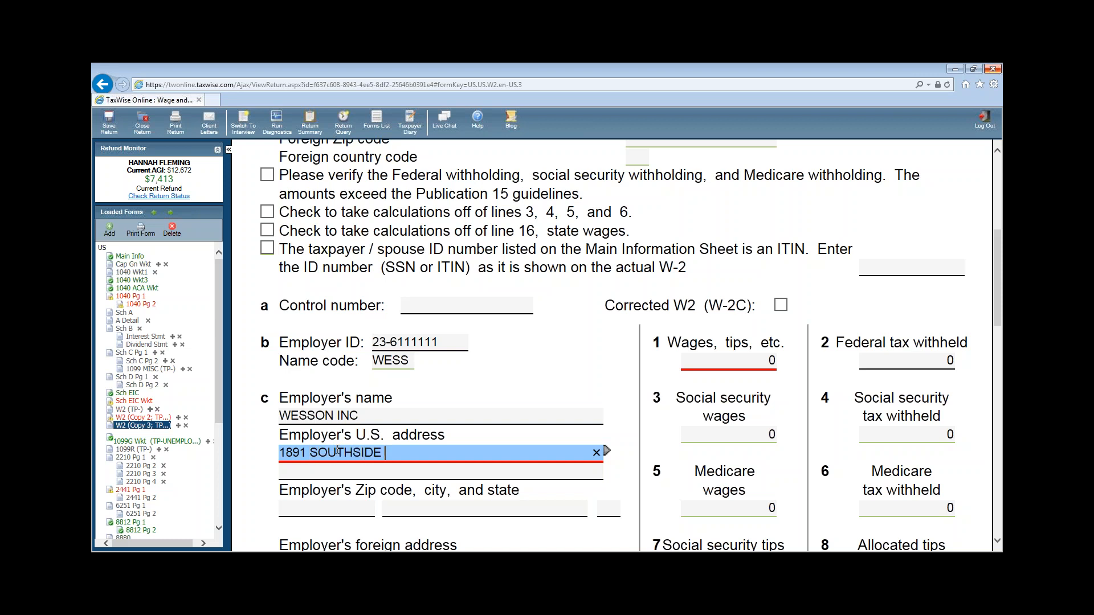
{"action": "type", "text": "DR"}
{"action": "left_click", "coordinate": [325, 509]}
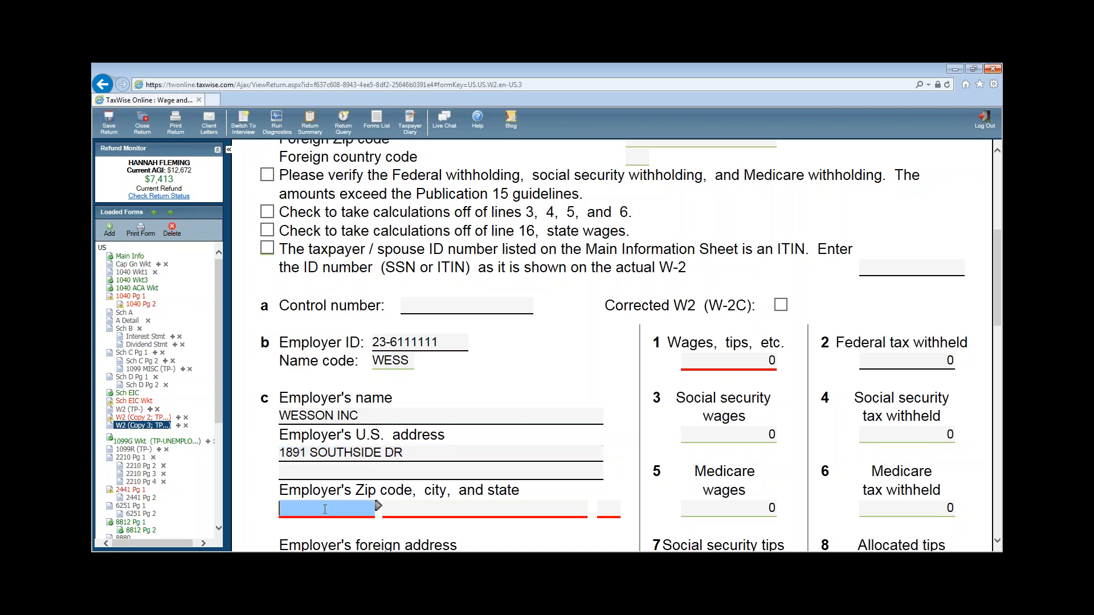
{"action": "type", "text": "45404-"}
{"action": "key", "text": "Tab"}
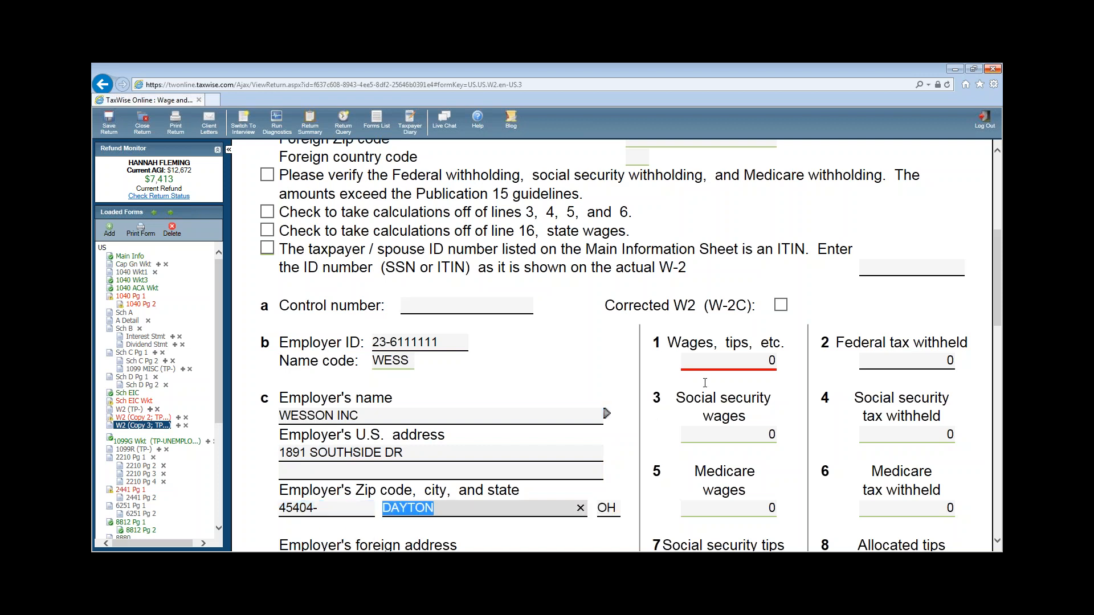
- Enter box 1 wages of 2532 and federal tax withheld of 328
{"action": "left_click", "coordinate": [707, 369]}
{"action": "type", "text": "2"}
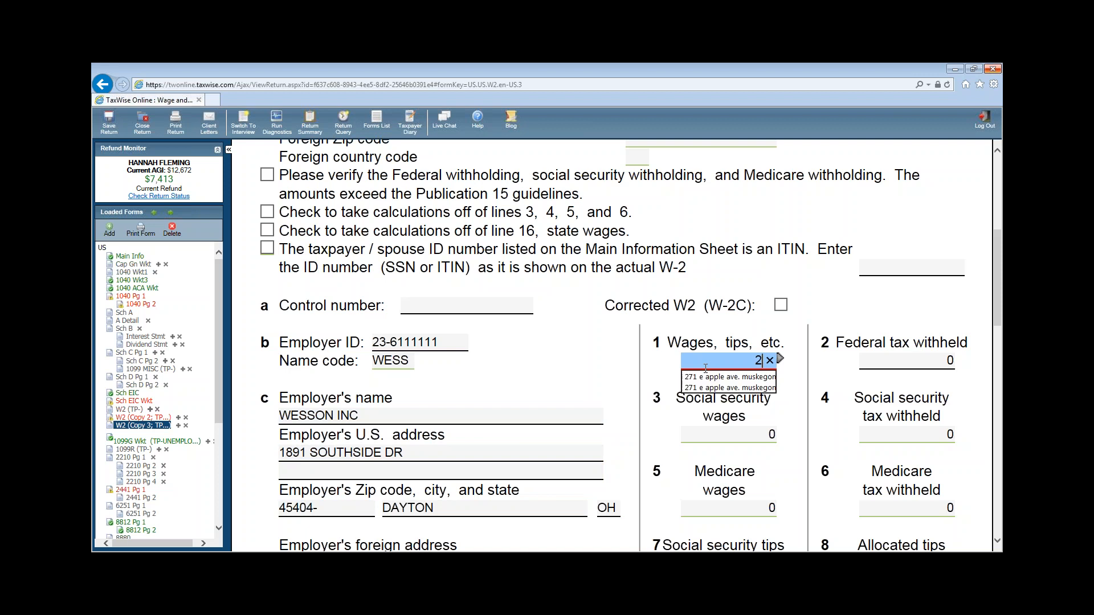
{"action": "type", "text": "532"}
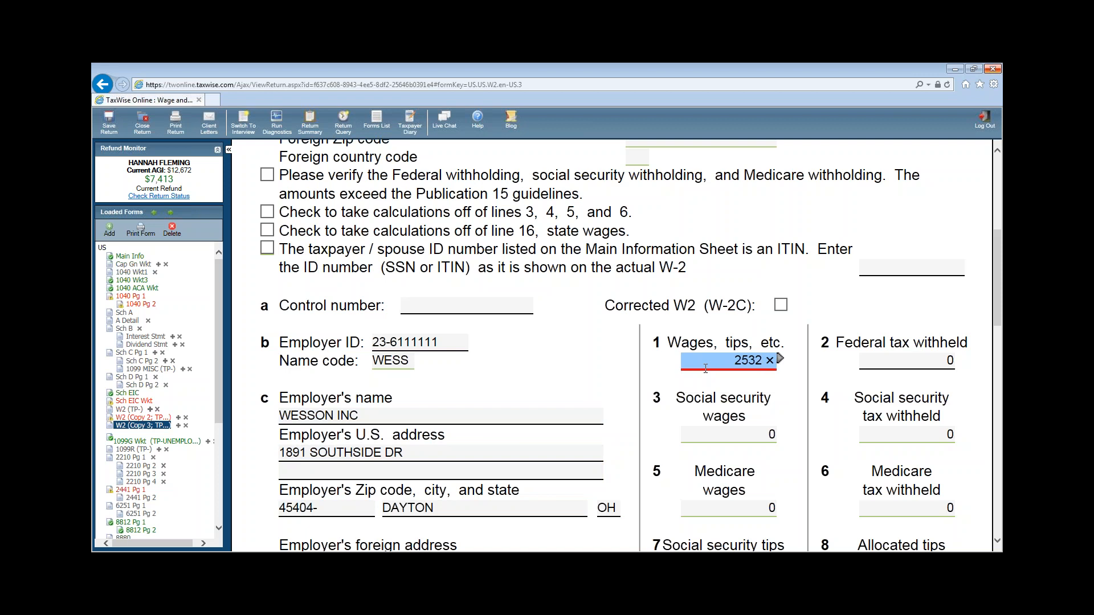
{"action": "key", "text": "Tab"}
{"action": "type", "text": "3"}
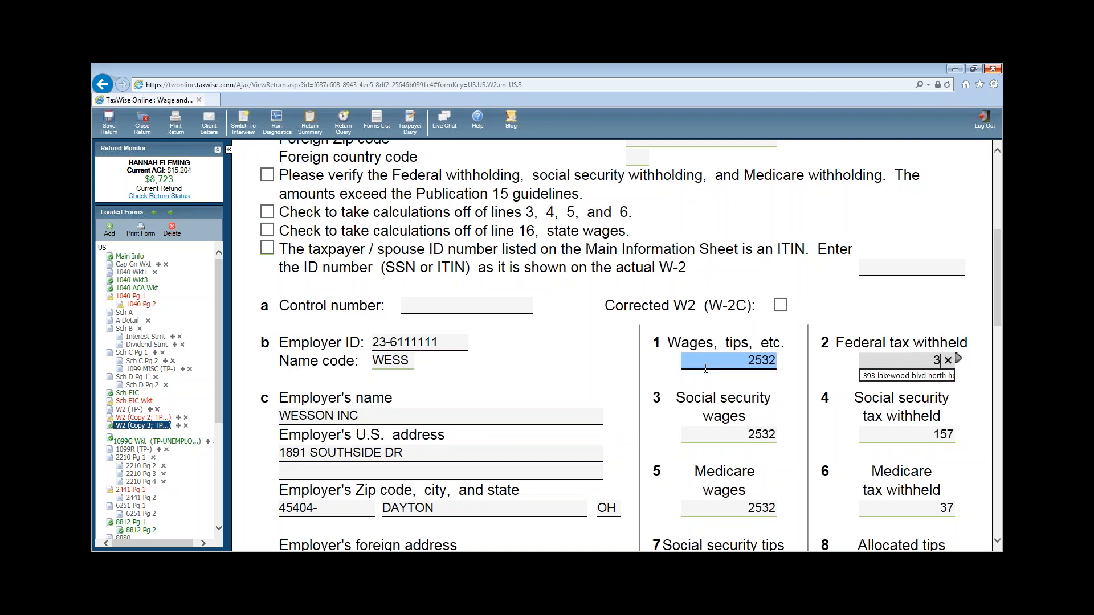
{"action": "type", "text": "28"}
{"action": "key", "text": "Tab"}
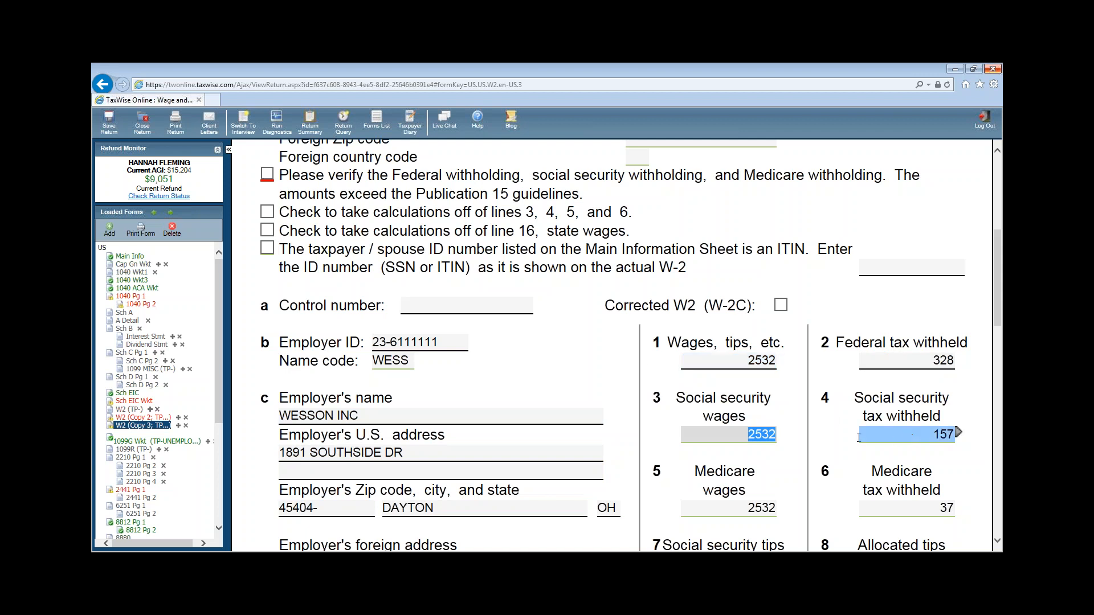
- Enter state MI with its state ID and state tax of 201
{"action": "scroll", "coordinate": [846, 453], "scroll_direction": "down", "scroll_amount": 2}
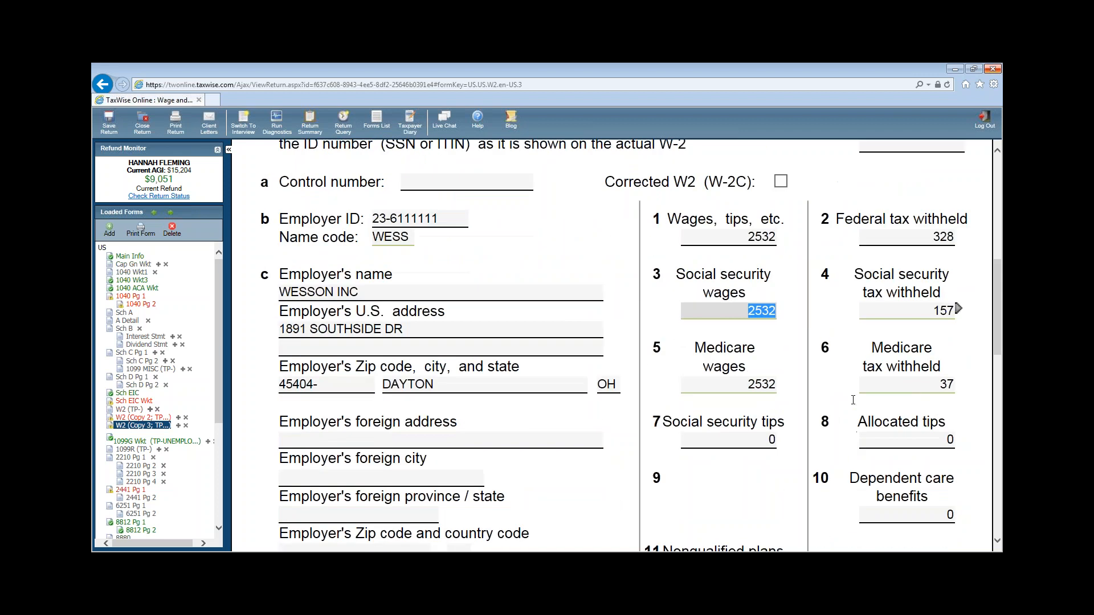
{"action": "scroll", "coordinate": [857, 490], "scroll_direction": "down", "scroll_amount": 2}
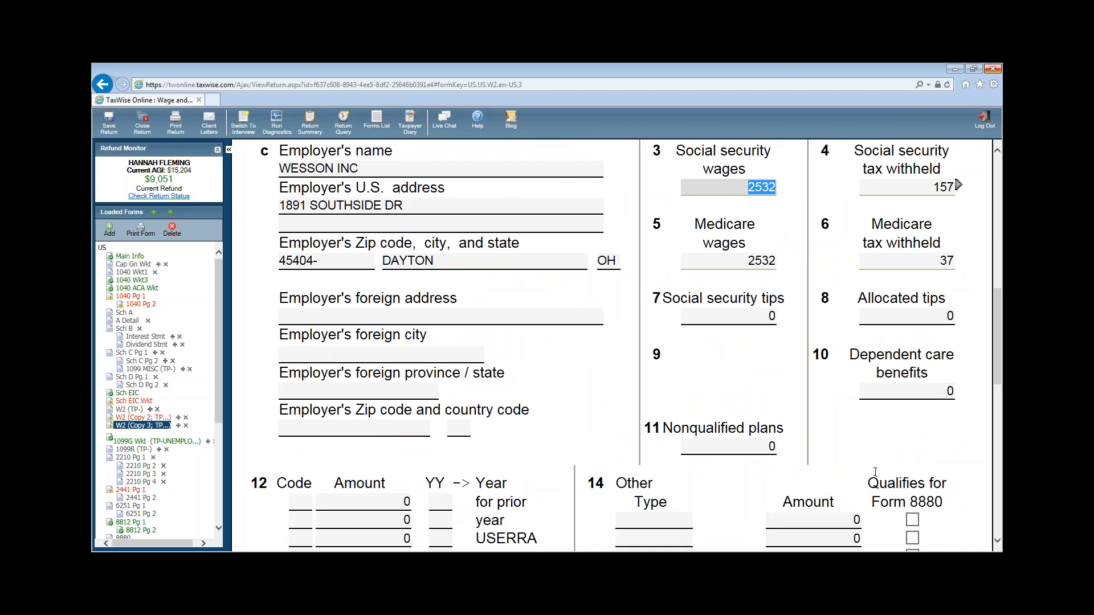
{"action": "scroll", "coordinate": [875, 472], "scroll_direction": "down", "scroll_amount": 4}
{"action": "left_click", "coordinate": [290, 475]}
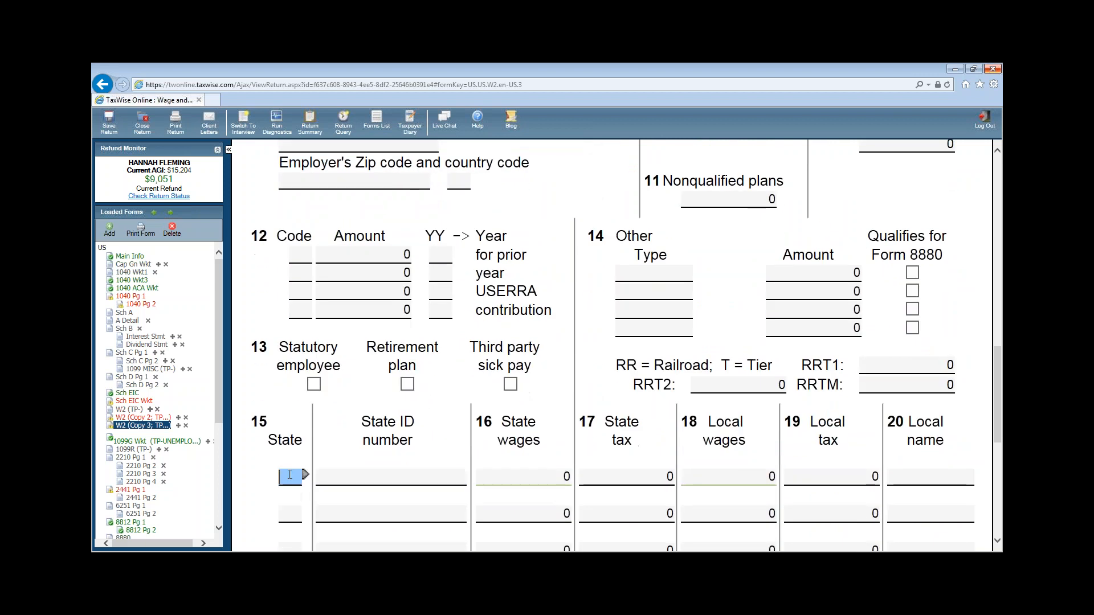
{"action": "type", "text": "MI"}
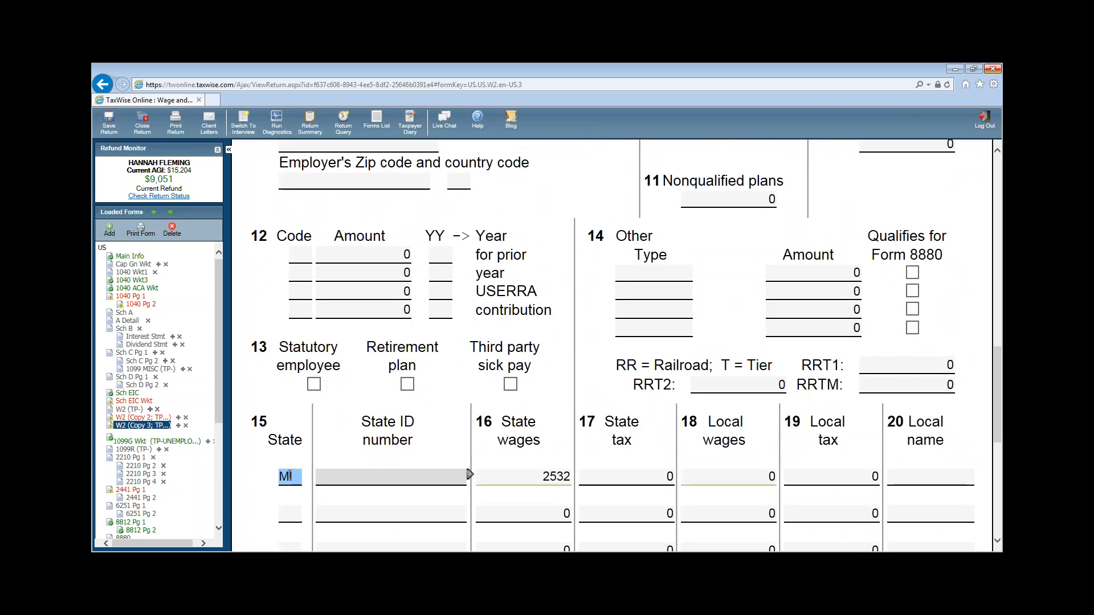
{"action": "type", "text": "236"}
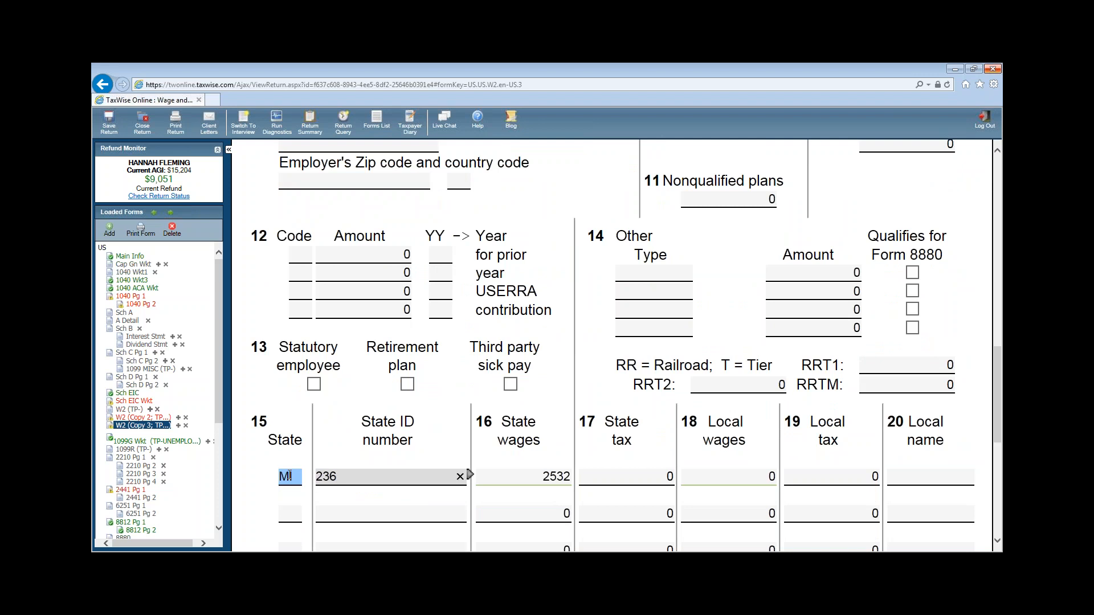
{"action": "type", "text": "0"}
{"action": "key", "text": "BackSpace"}
{"action": "type", "text": "111111111"}
{"action": "key", "text": "Tab"}
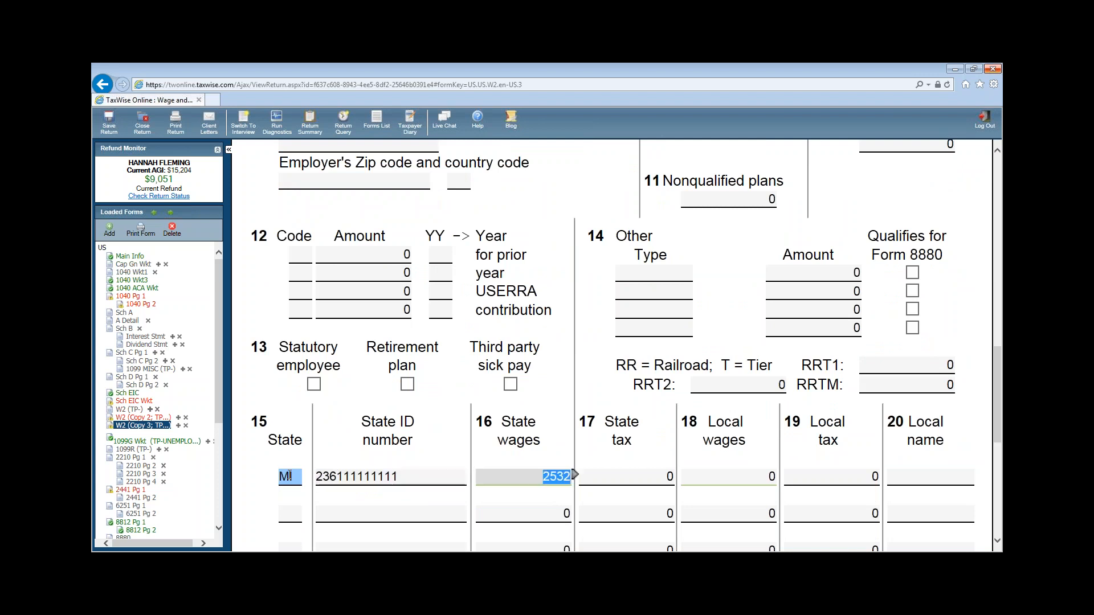
{"action": "key", "text": "Tab"}
{"action": "type", "text": "201"}
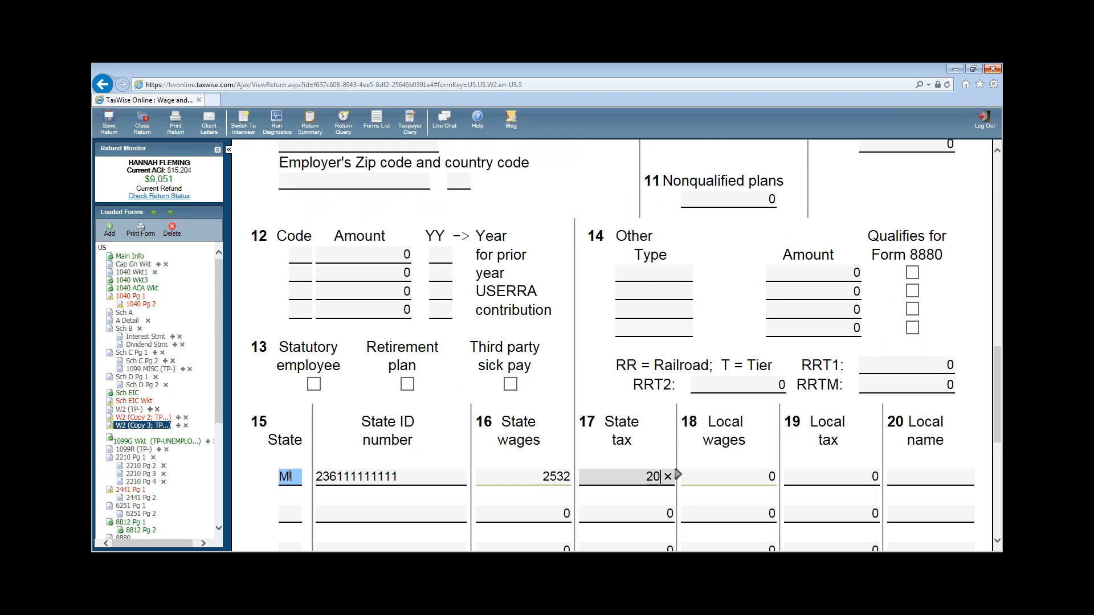
{"action": "key", "text": "Tab"}
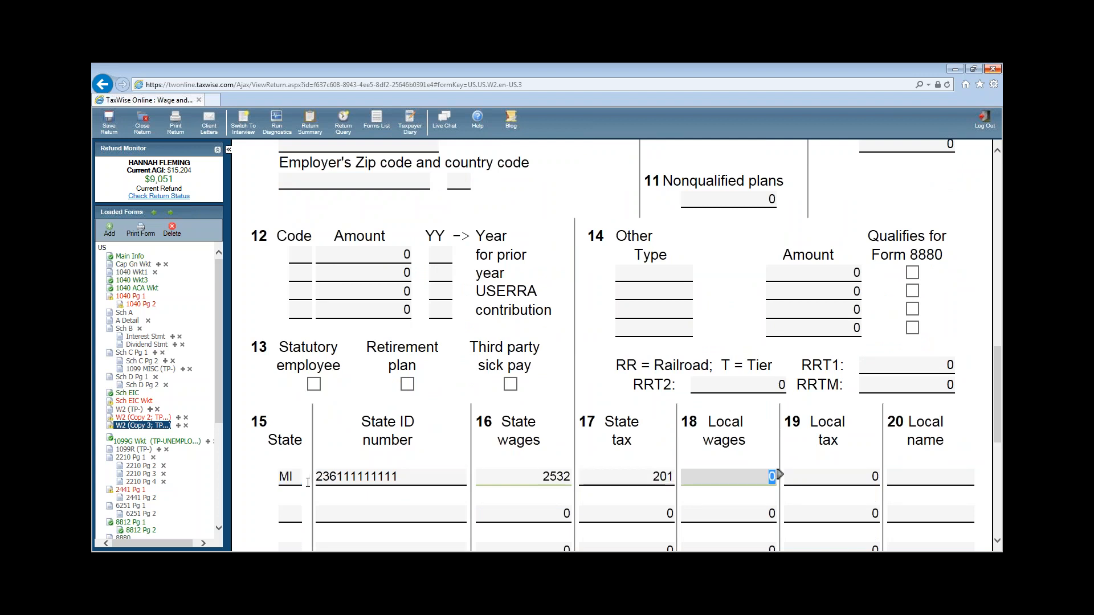
- Set the local name to MUSKEGON
{"action": "scroll", "coordinate": [737, 520], "scroll_direction": "up", "scroll_amount": 4}
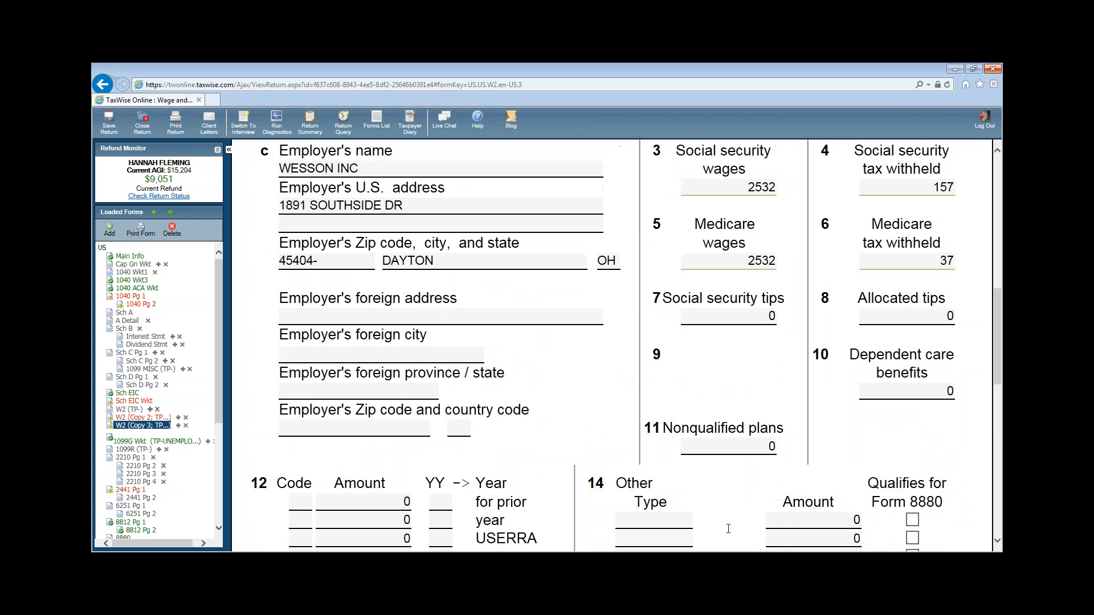
{"action": "scroll", "coordinate": [786, 531], "scroll_direction": "up", "scroll_amount": 1}
{"action": "scroll", "coordinate": [850, 533], "scroll_direction": "down", "scroll_amount": 5}
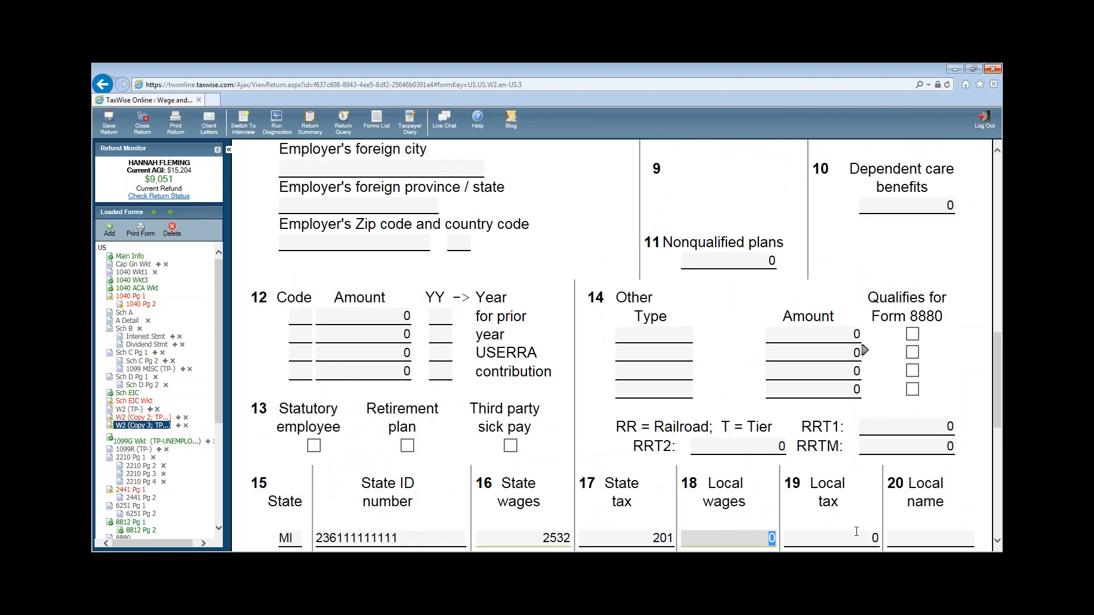
{"action": "left_click", "coordinate": [923, 476]}
{"action": "type", "text": "MU"}
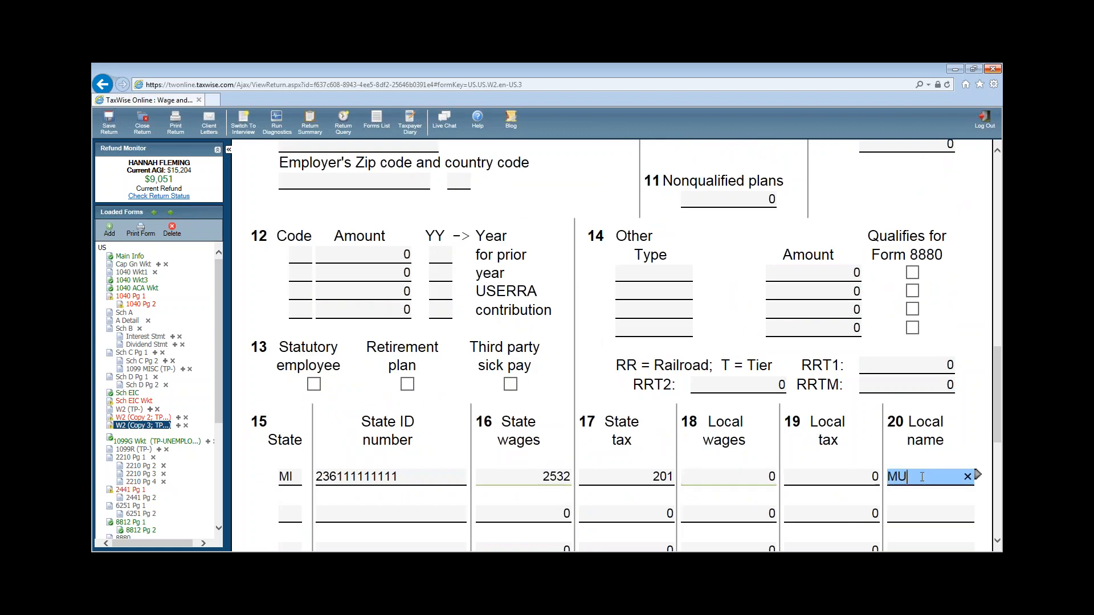
{"action": "type", "text": "SKEGON"}
{"action": "key", "text": "Tab"}
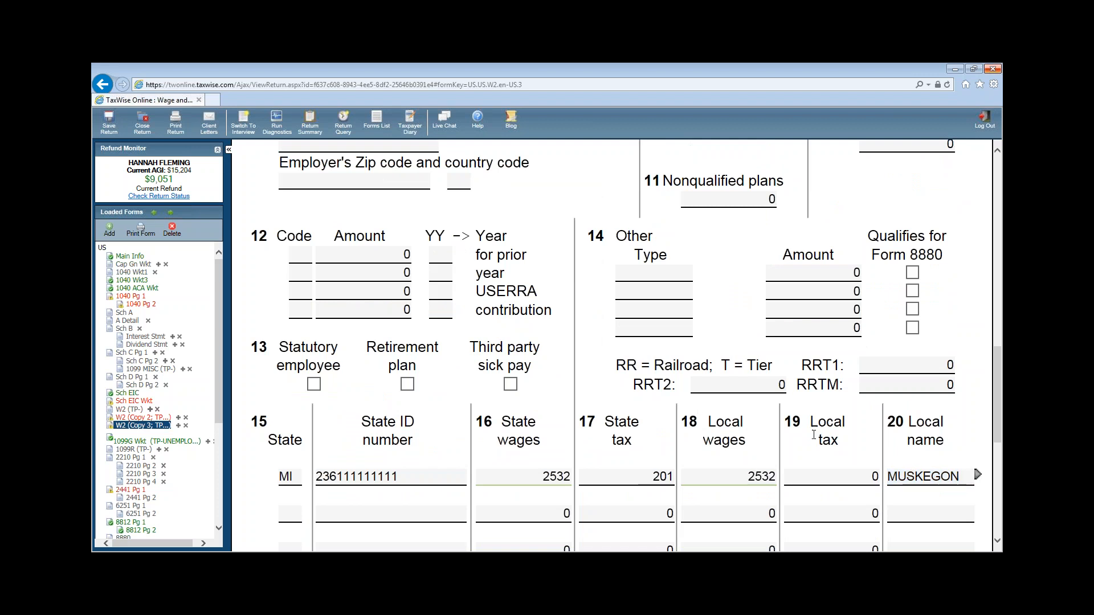
{"action": "left_click", "coordinate": [833, 478]}
{"action": "left_click", "coordinate": [963, 481]}
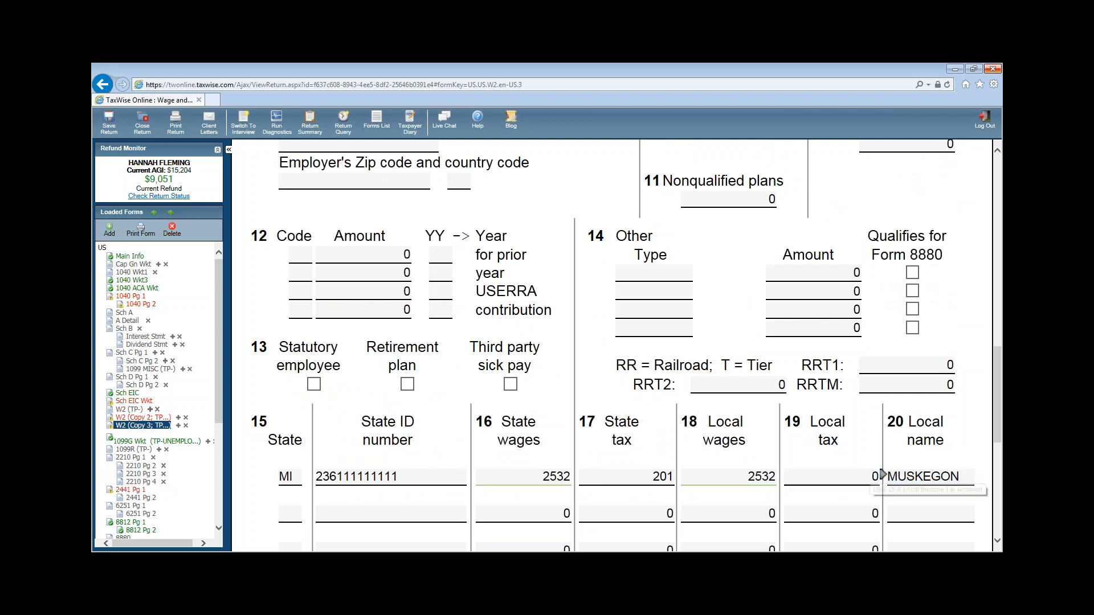
{"action": "left_click", "coordinate": [977, 476]}
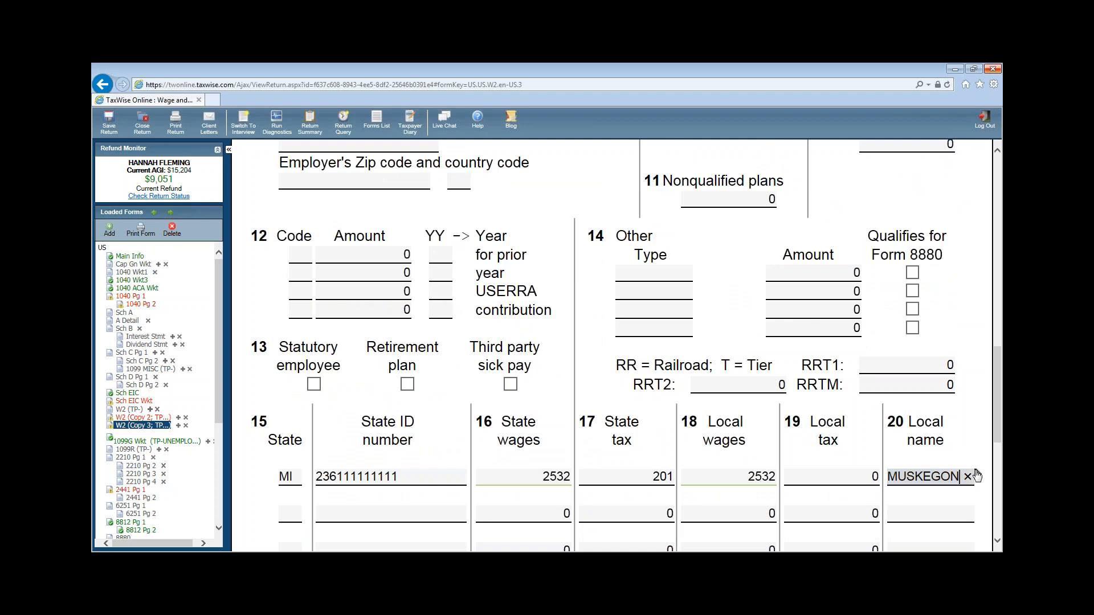
{"action": "left_click", "coordinate": [946, 449]}
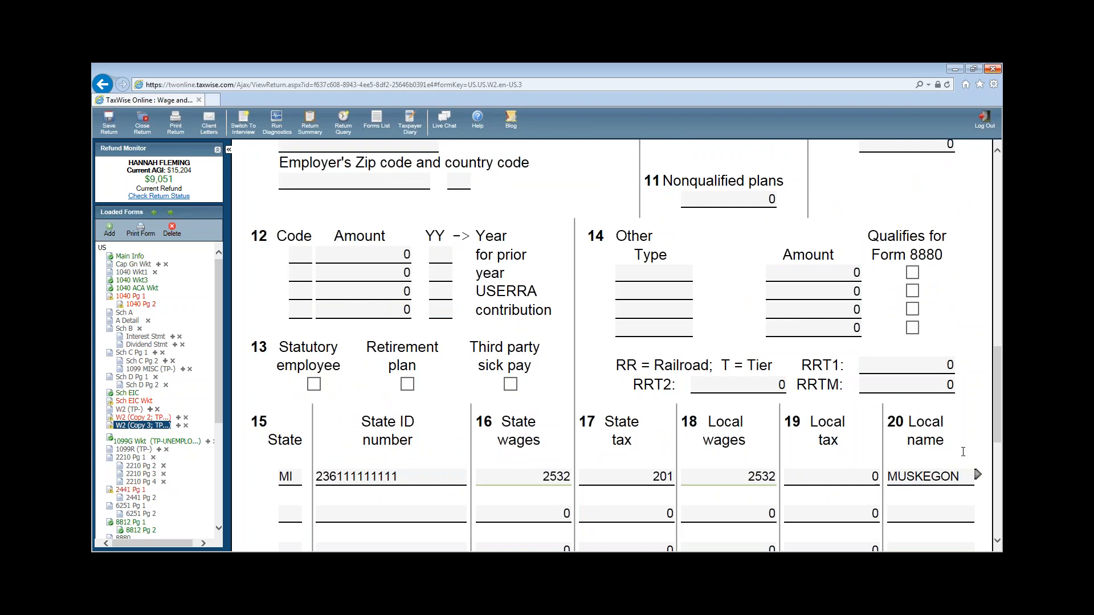
- Turn off automatic calculation of lines 3–6 and set social security tax withheld to 106
{"action": "scroll", "coordinate": [963, 451], "scroll_direction": "up", "scroll_amount": 15}
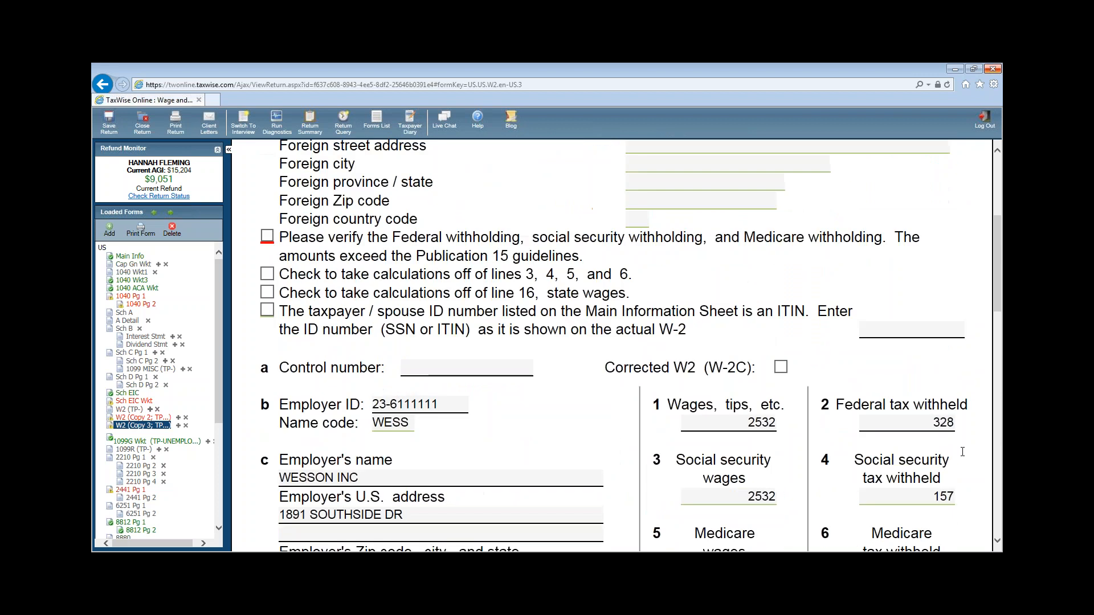
{"action": "scroll", "coordinate": [963, 452], "scroll_direction": "up", "scroll_amount": 5}
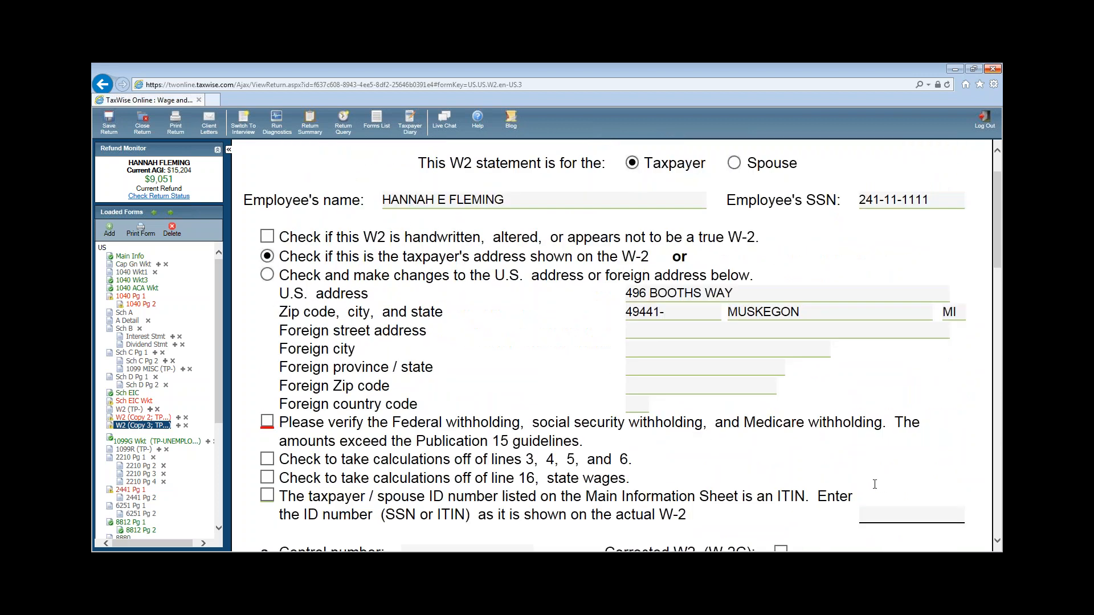
{"action": "scroll", "coordinate": [875, 482], "scroll_direction": "down", "scroll_amount": 2}
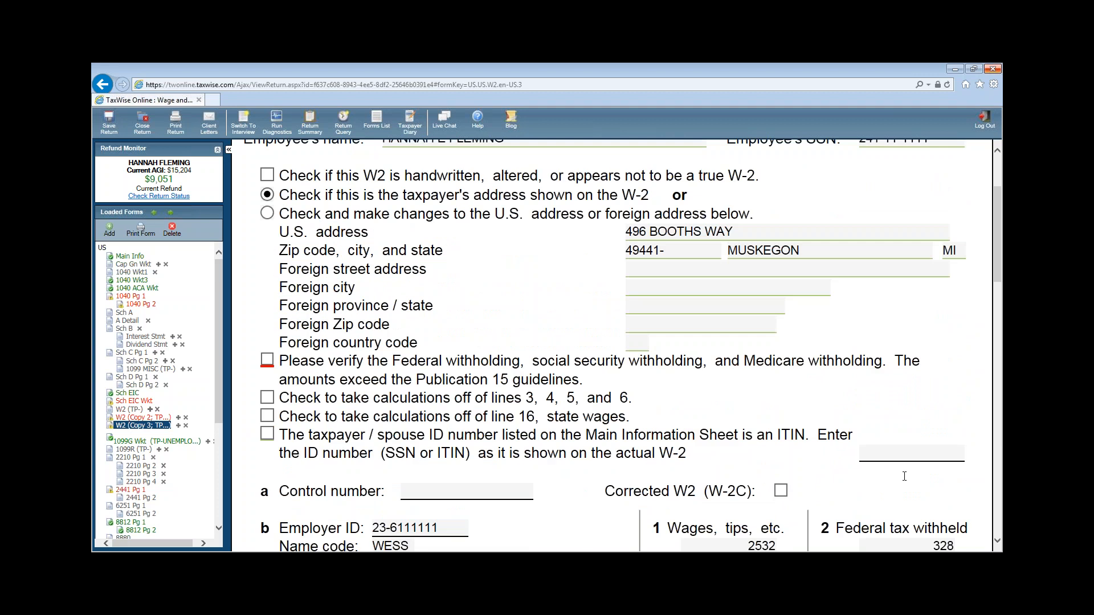
{"action": "scroll", "coordinate": [903, 479], "scroll_direction": "down", "scroll_amount": 4}
{"action": "left_click", "coordinate": [903, 488]}
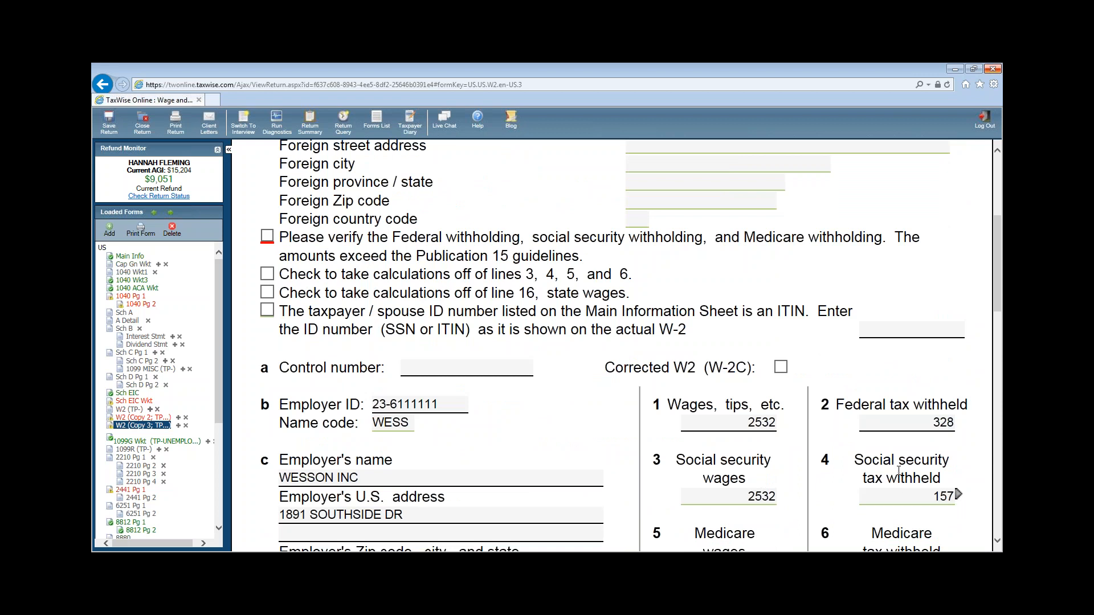
{"action": "left_click", "coordinate": [438, 355]}
{"action": "left_click", "coordinate": [267, 274]}
{"action": "left_click", "coordinate": [939, 495]}
{"action": "left_click", "coordinate": [939, 495]}
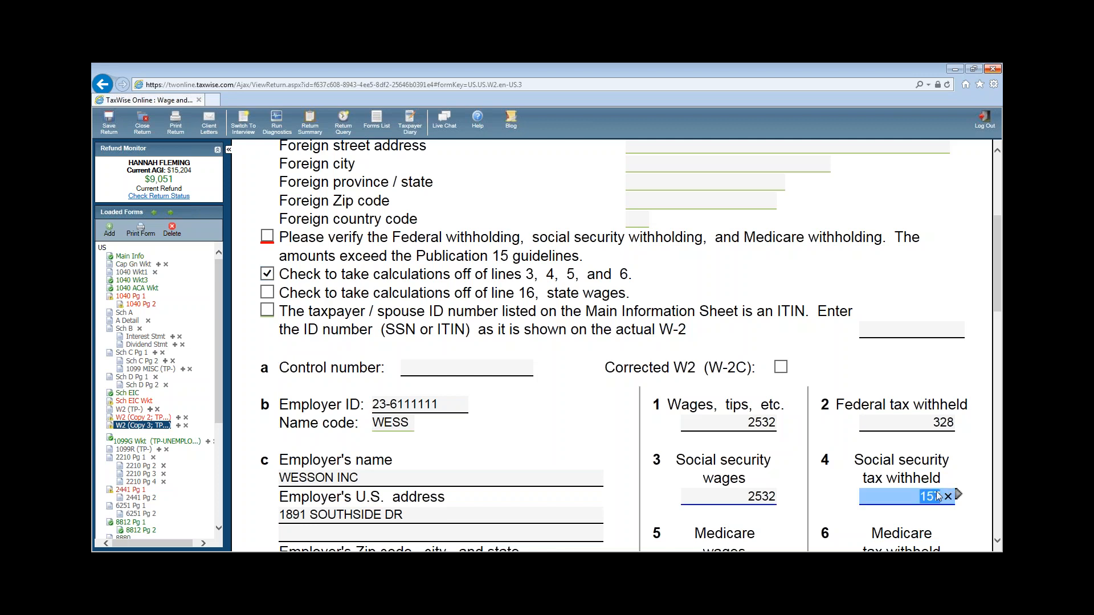
{"action": "type", "text": "106"}
{"action": "left_click", "coordinate": [709, 354]}
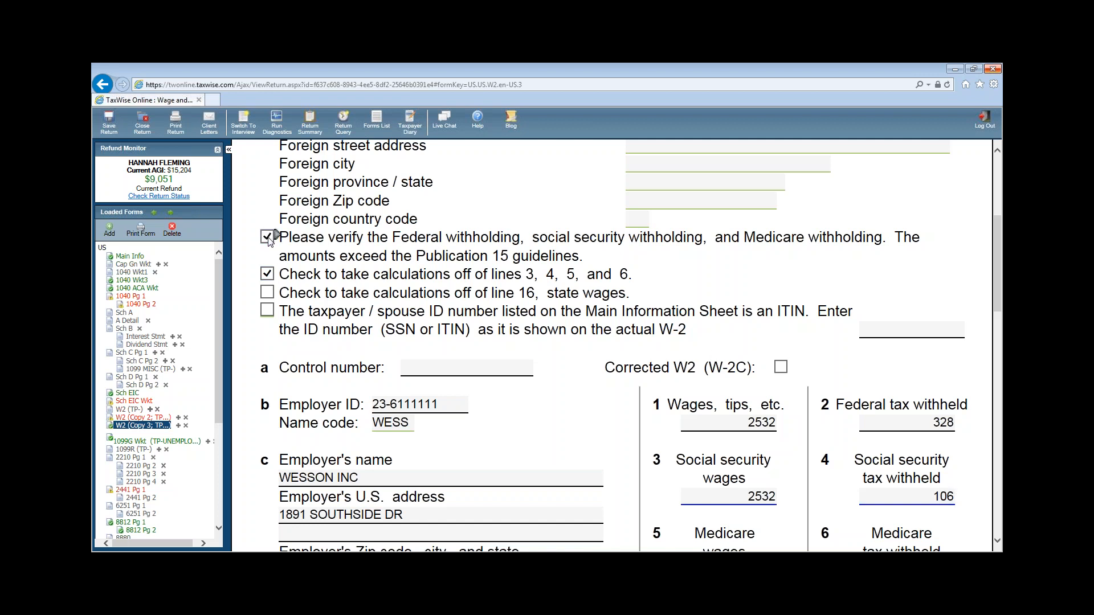
- Tick 'Please verify' on the other W-2's withholding, then go to 1040 page 1
{"action": "left_click", "coordinate": [125, 419]}
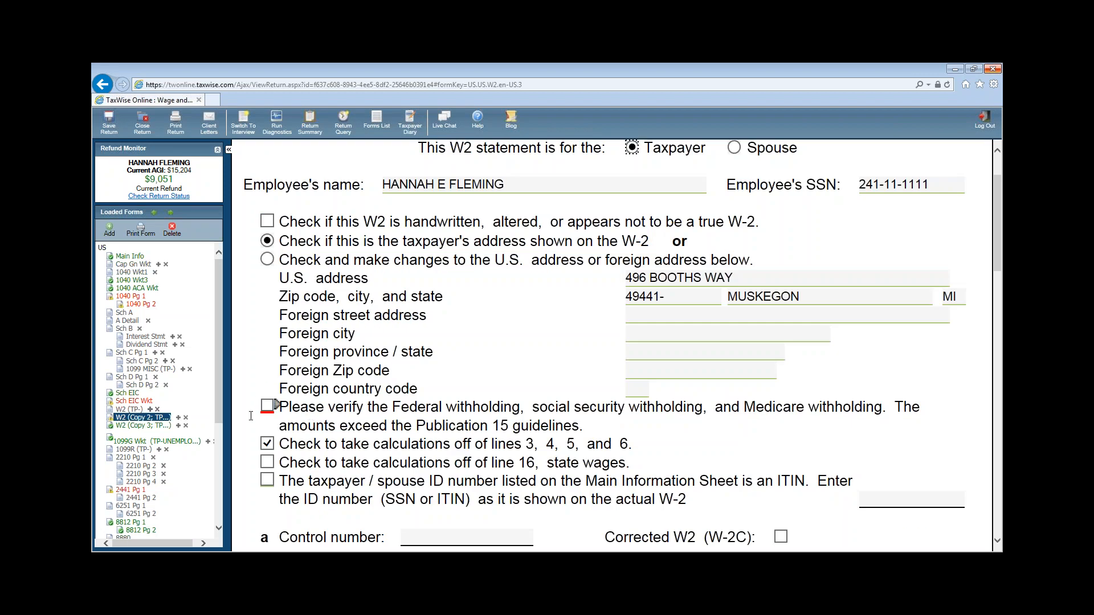
{"action": "left_click", "coordinate": [268, 408]}
{"action": "left_click", "coordinate": [128, 297]}
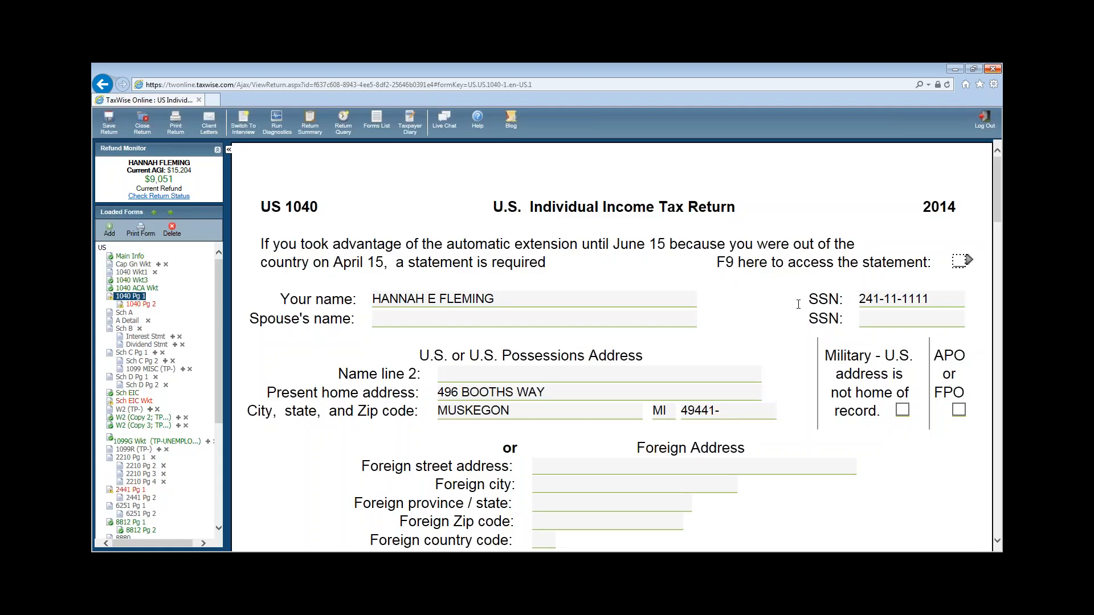
- Link the 1040's line 8a taxable interest to Sch B - Interest and Ordinary Dividend Income
{"action": "scroll", "coordinate": [915, 406], "scroll_direction": "down", "scroll_amount": 8}
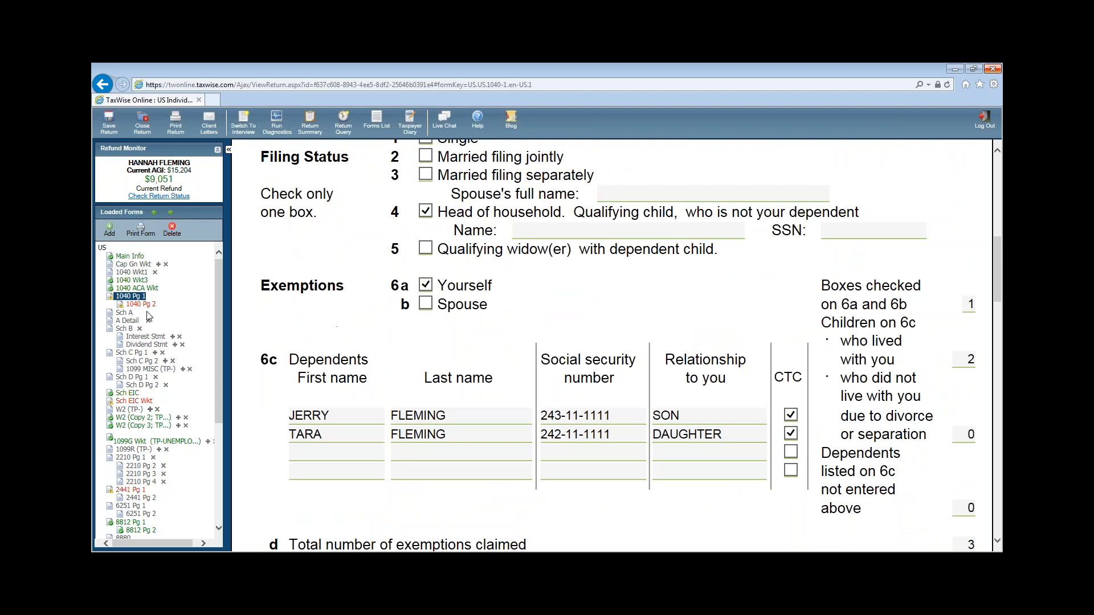
{"action": "scroll", "coordinate": [920, 515], "scroll_direction": "down", "scroll_amount": 4}
{"action": "scroll", "coordinate": [920, 514], "scroll_direction": "down", "scroll_amount": 2}
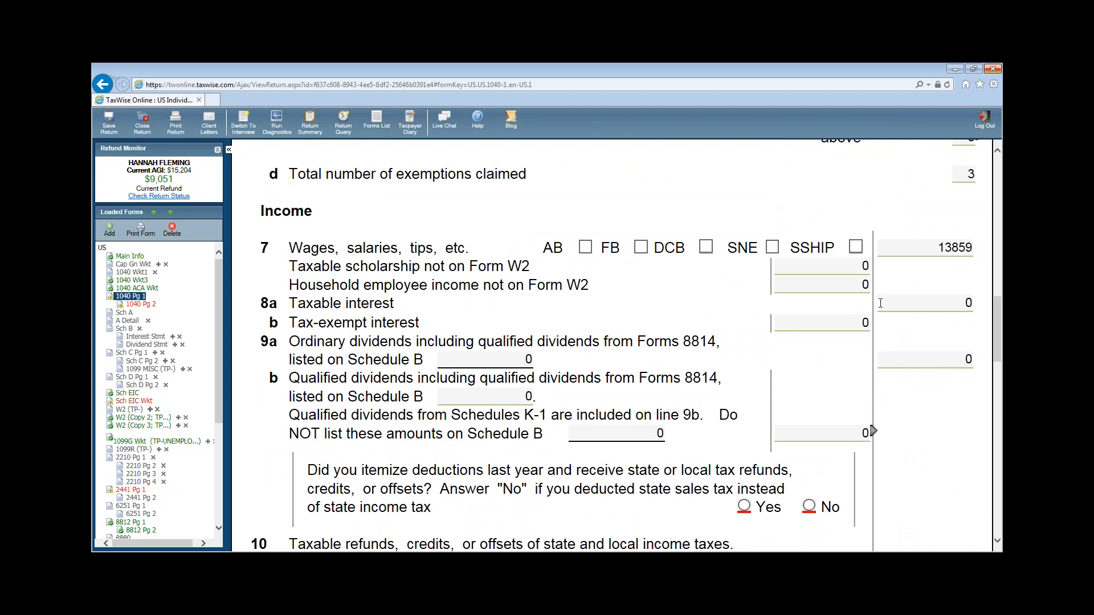
{"action": "left_click", "coordinate": [871, 323]}
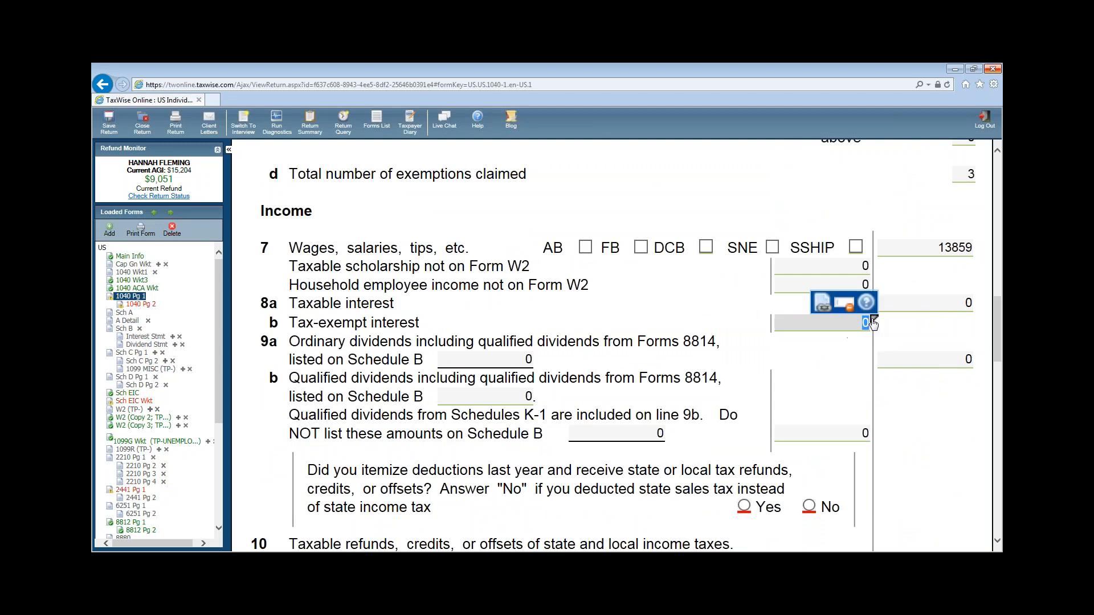
{"action": "left_click", "coordinate": [822, 303]}
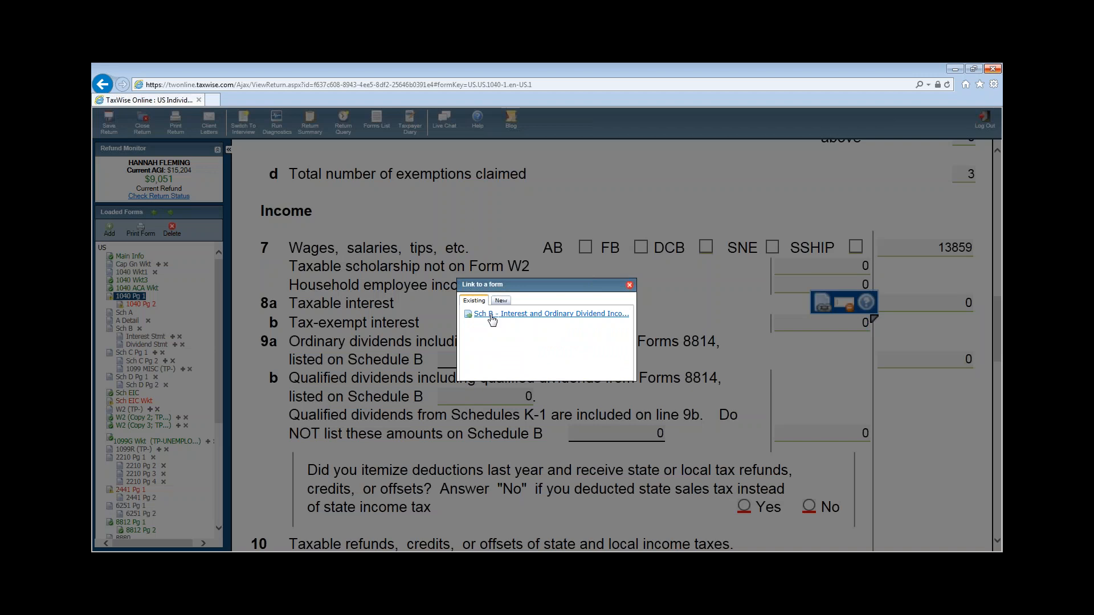
{"action": "left_click", "coordinate": [491, 317]}
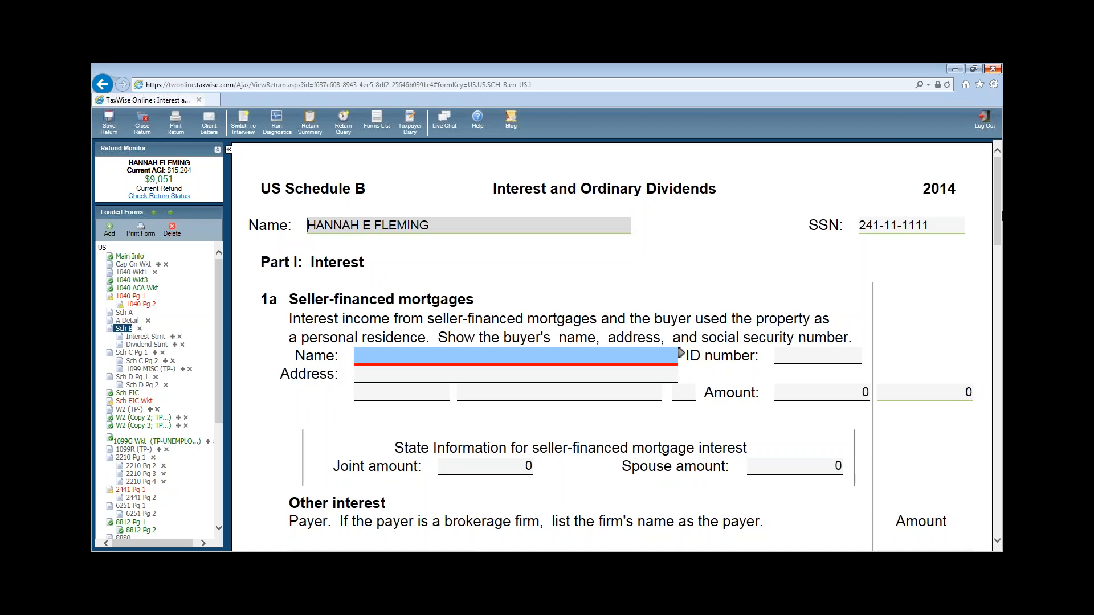
- From Schedule B's other interest line b, open the linked Line 1b Interest Statement
{"action": "left_click_drag", "start_coordinate": [997, 205], "coordinate": [997, 253]}
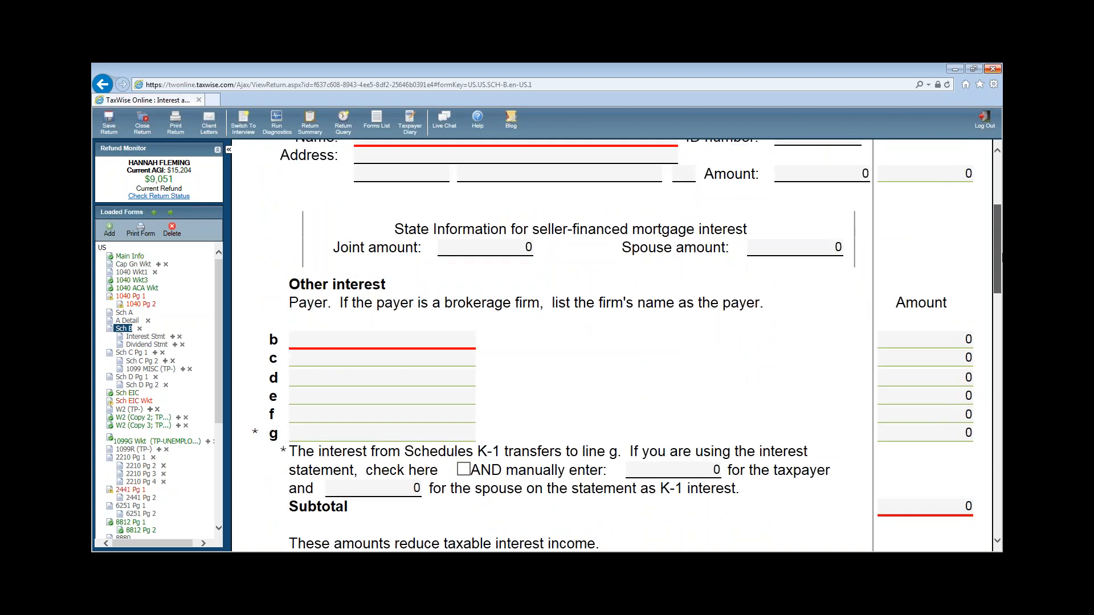
{"action": "left_click", "coordinate": [451, 333]}
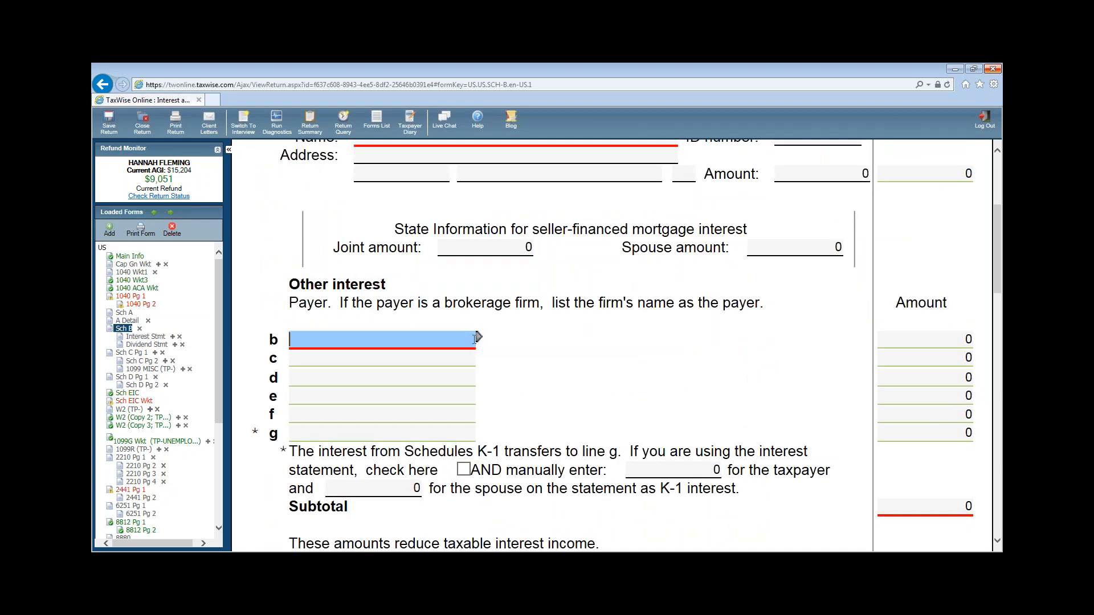
{"action": "left_click", "coordinate": [479, 337]}
{"action": "left_click", "coordinate": [429, 320]}
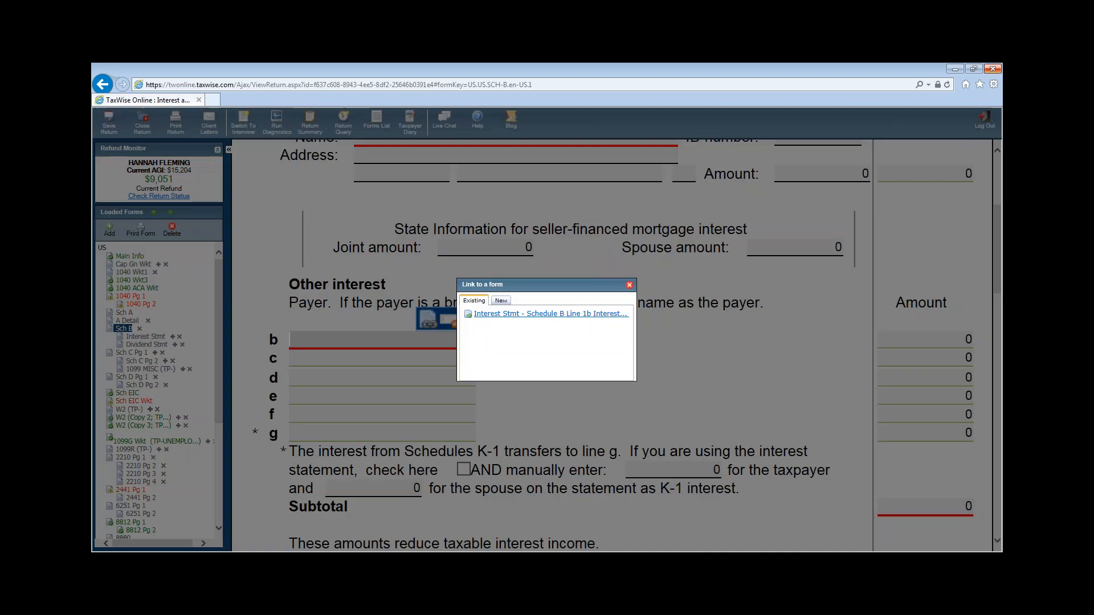
{"action": "left_click", "coordinate": [502, 314]}
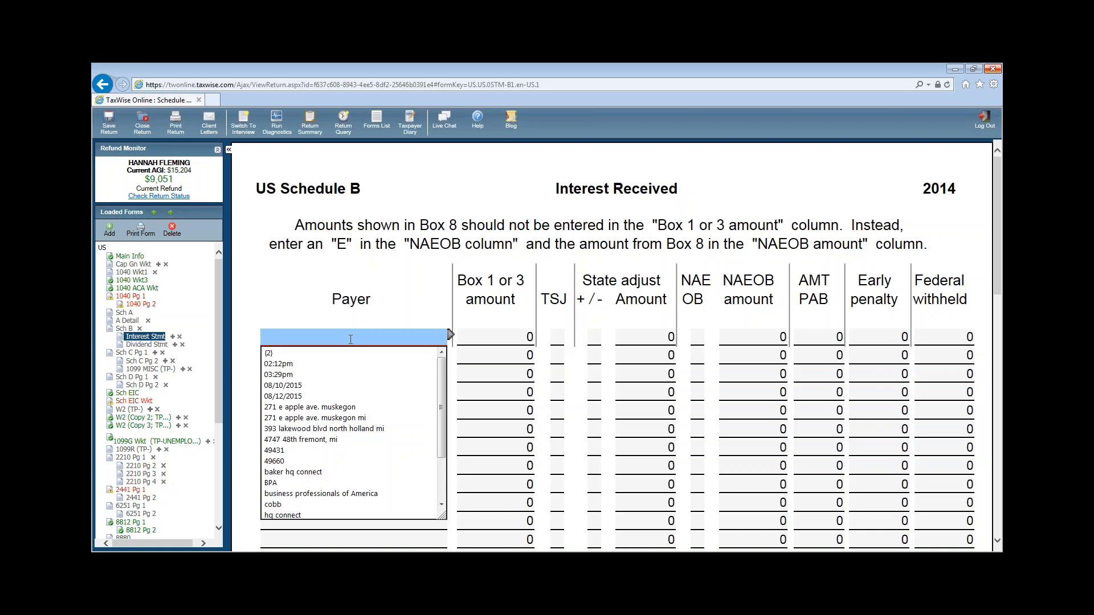
- Enter NORTHERN BANK AND TR as payer one with 417 interest and TSJ set to T
{"action": "type", "text": "NOT"}
{"action": "key", "text": "BackSpace"}
{"action": "type", "text": "RTHERN"}
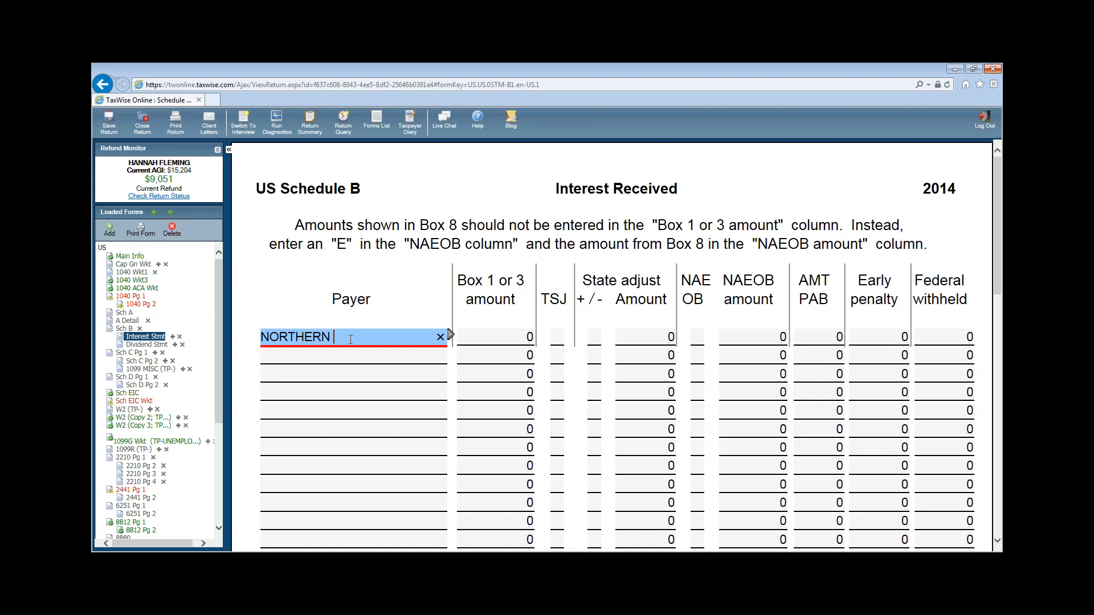
{"action": "type", "text": " BANK AND TR"}
{"action": "key", "text": "Return"}
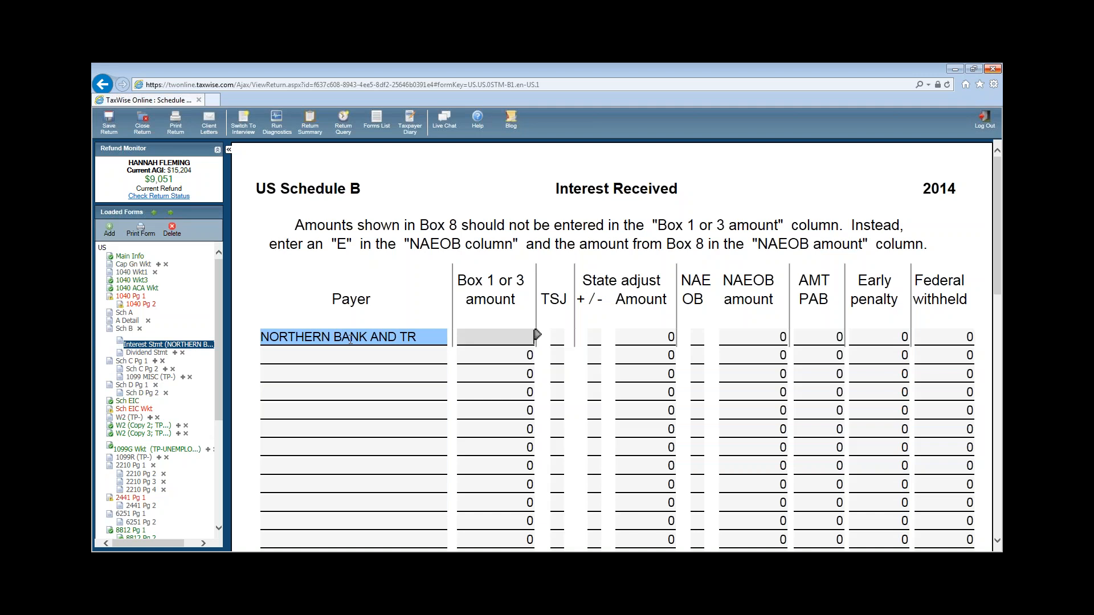
{"action": "type", "text": "4"}
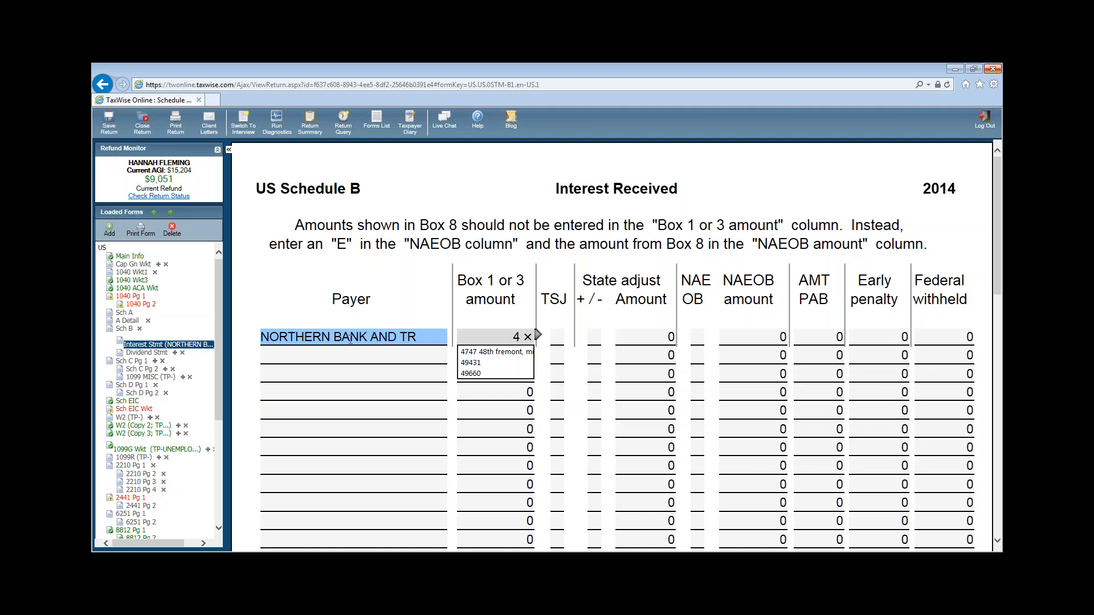
{"action": "type", "text": "17"}
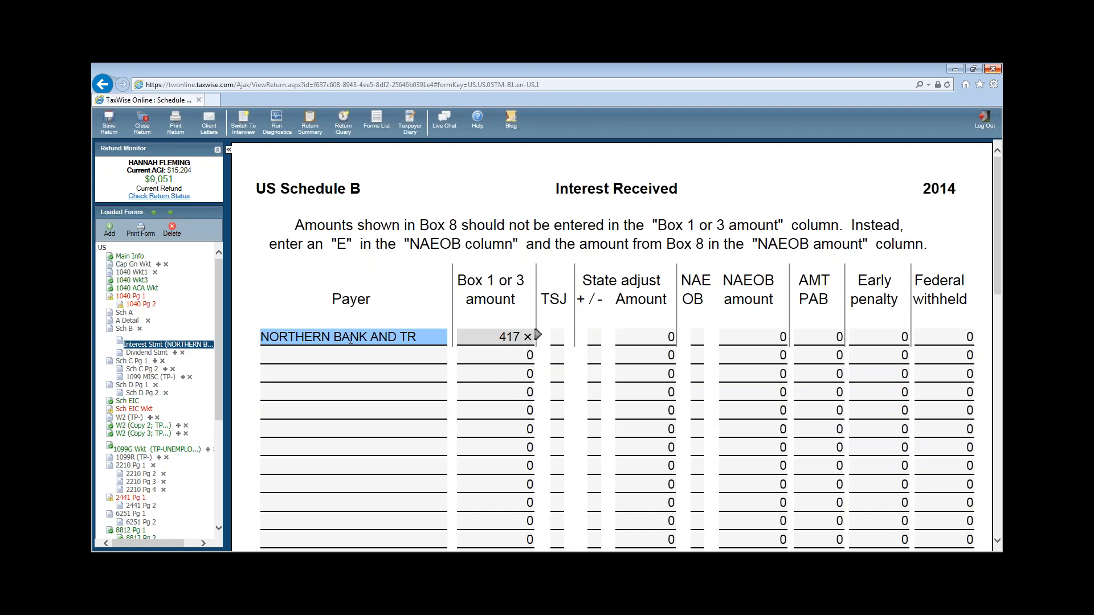
{"action": "key", "text": "Down"}
{"action": "left_click", "coordinate": [555, 340]}
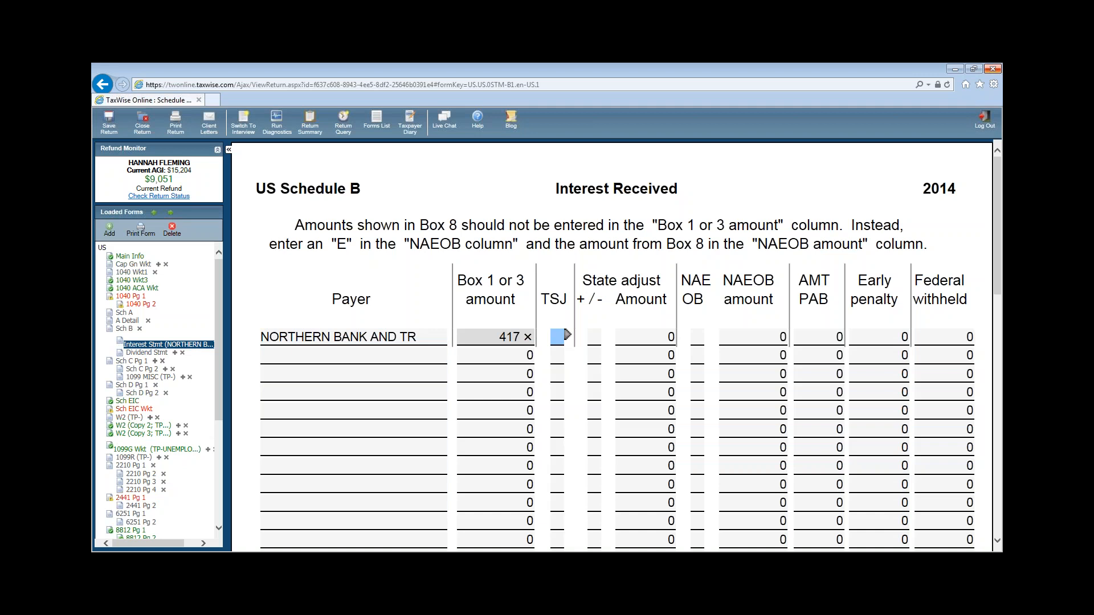
{"action": "key", "text": "Down"}
{"action": "left_click", "coordinate": [550, 340]}
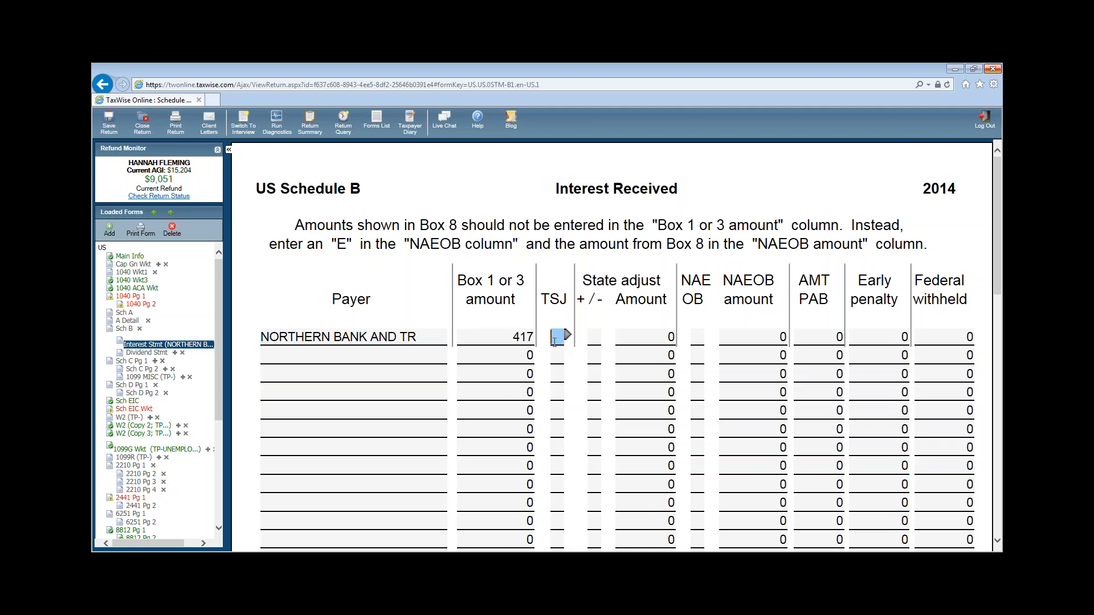
{"action": "type", "text": "T"}
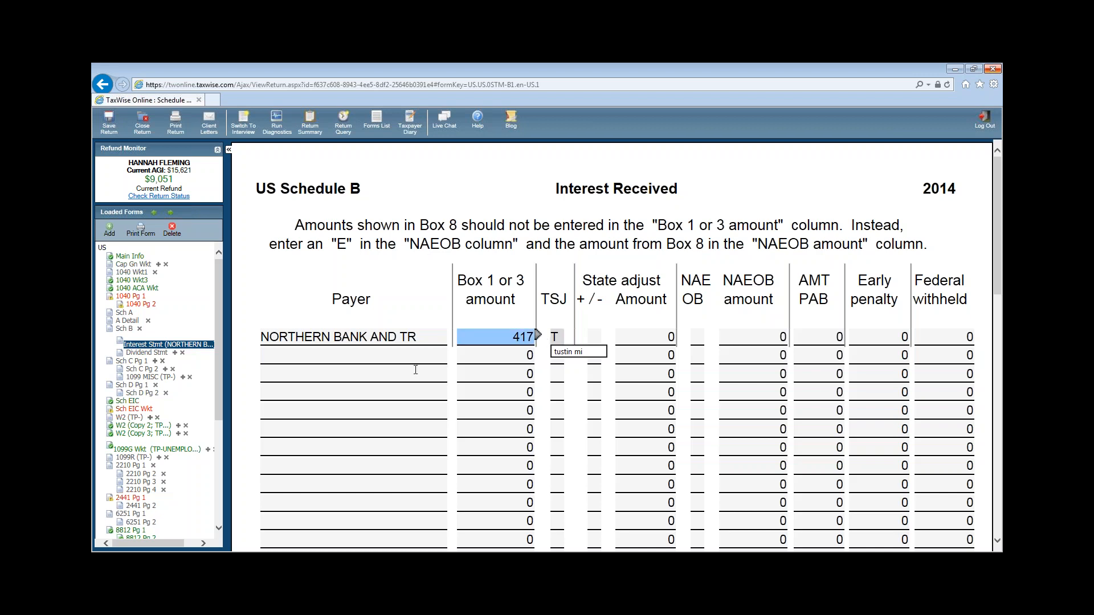
{"action": "left_click", "coordinate": [308, 352]}
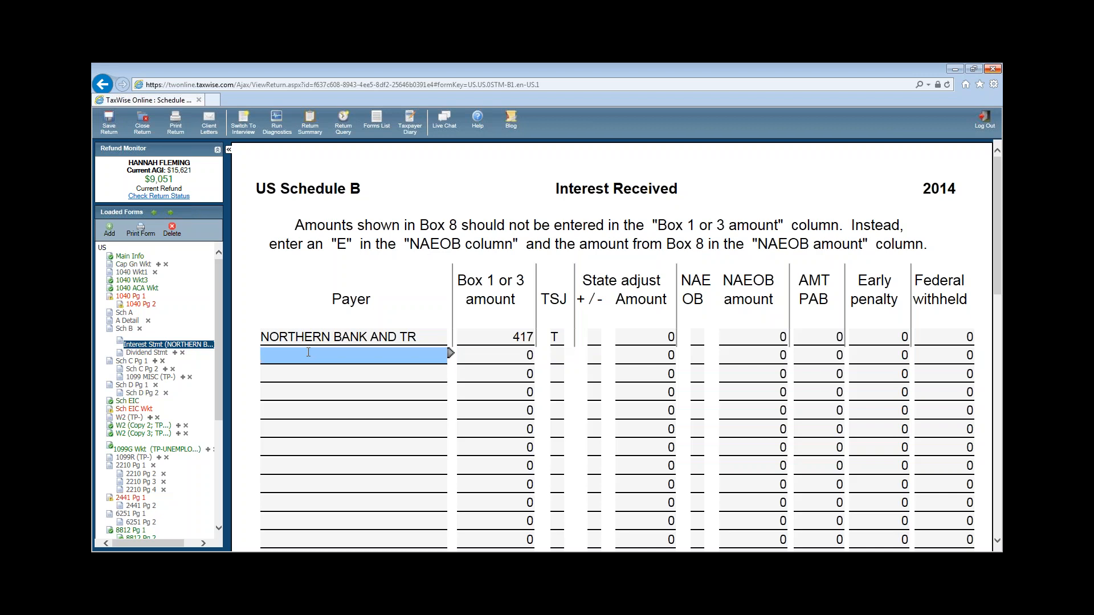
- Enter GET FUNDS INVESTMENT in row 2 with NAE OB code E and 418 as NAEOB amount
{"action": "left_click", "coordinate": [308, 355]}
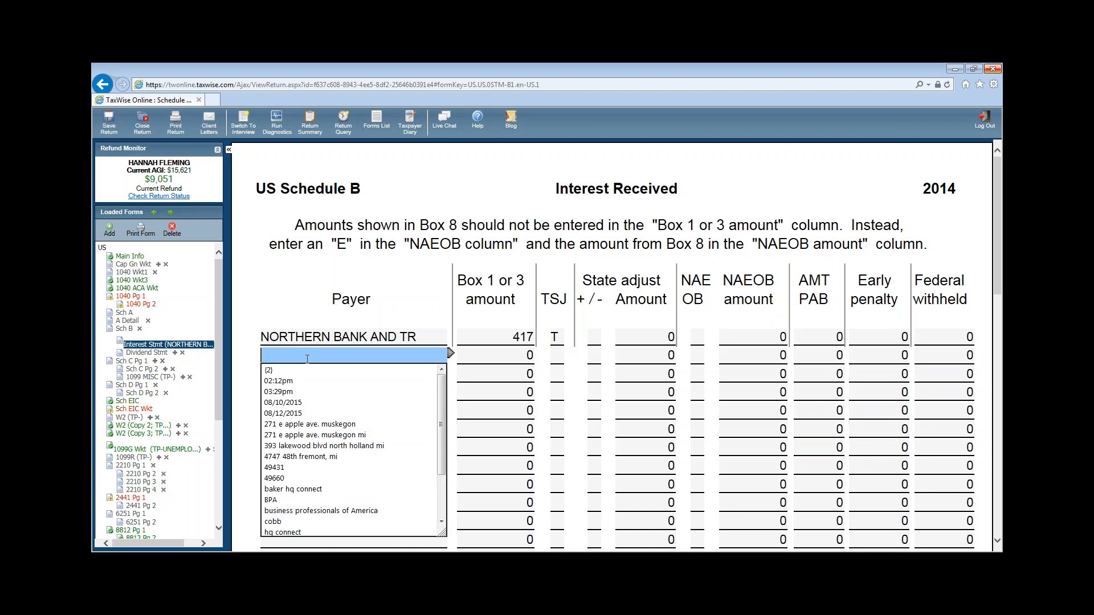
{"action": "type", "text": "GE"}
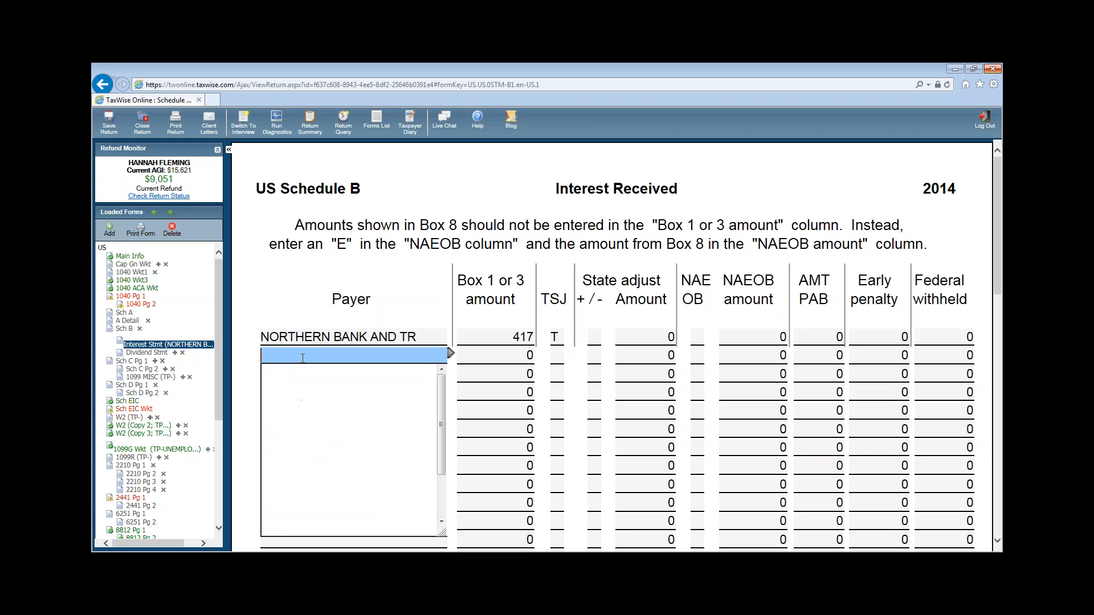
{"action": "type", "text": "T "}
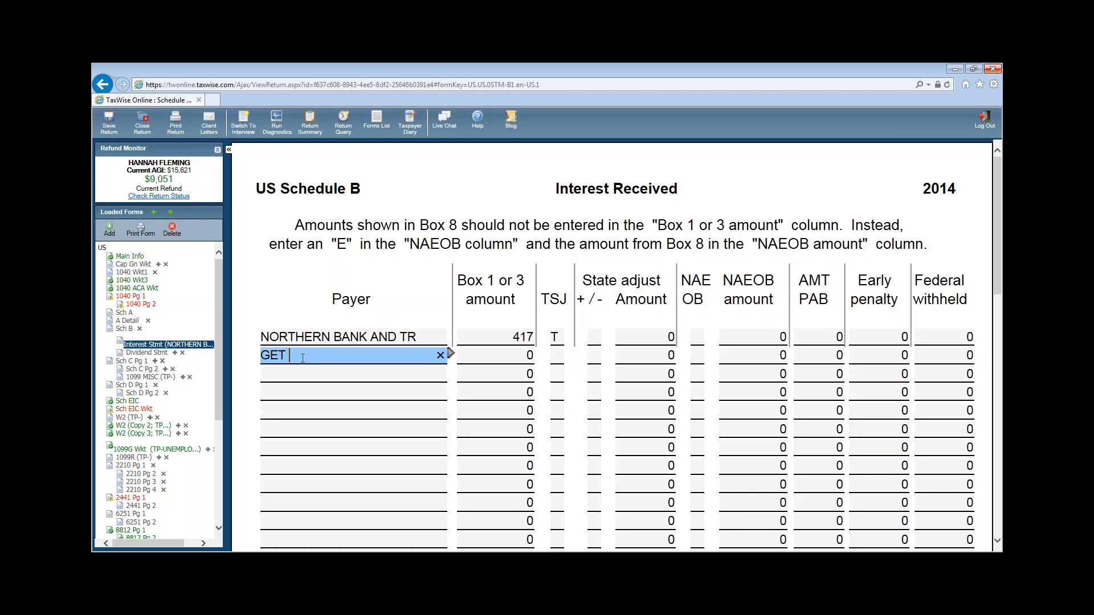
{"action": "type", "text": "FUNDS INVESTMENT"}
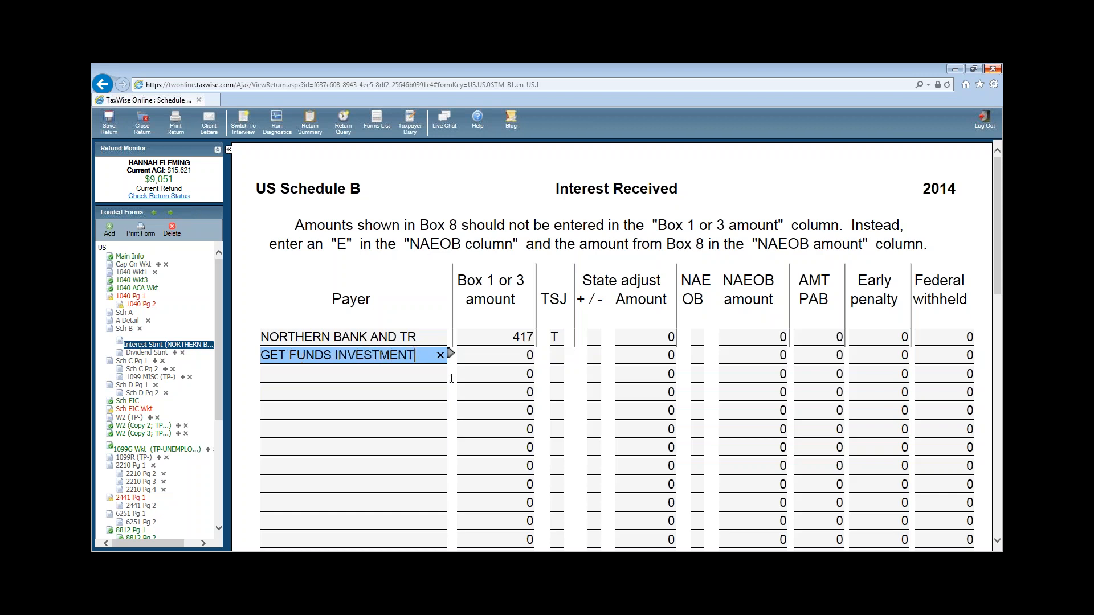
{"action": "left_click", "coordinate": [489, 380]}
{"action": "key", "text": "Tab"}
{"action": "key", "text": "Tab"}
{"action": "key", "text": "Tab"}
{"action": "key", "text": "Tab"}
{"action": "key", "text": "Tab"}
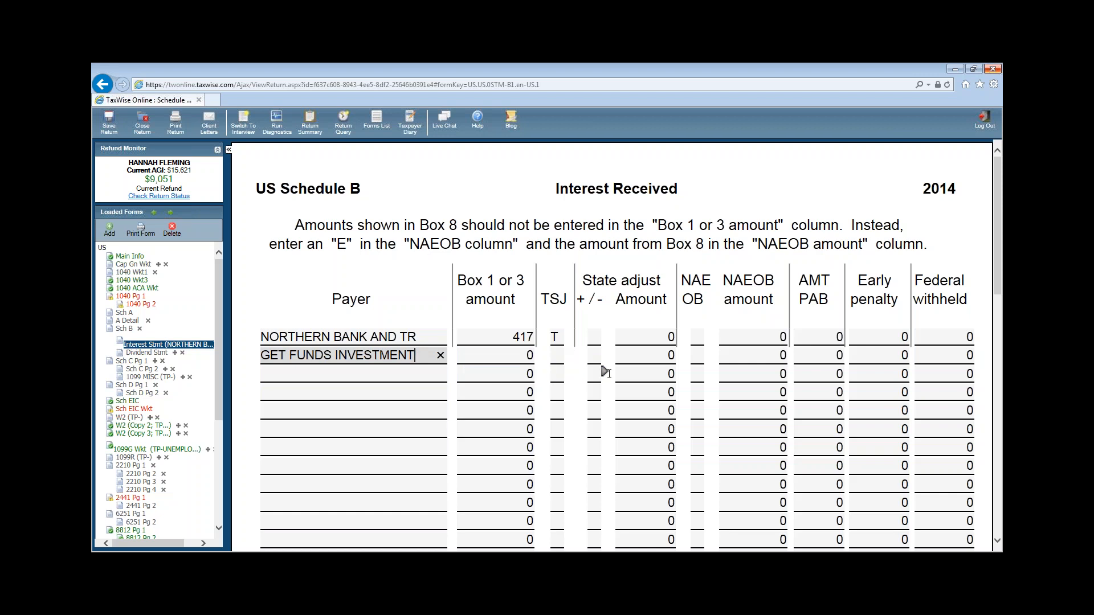
{"action": "left_click", "coordinate": [698, 356]}
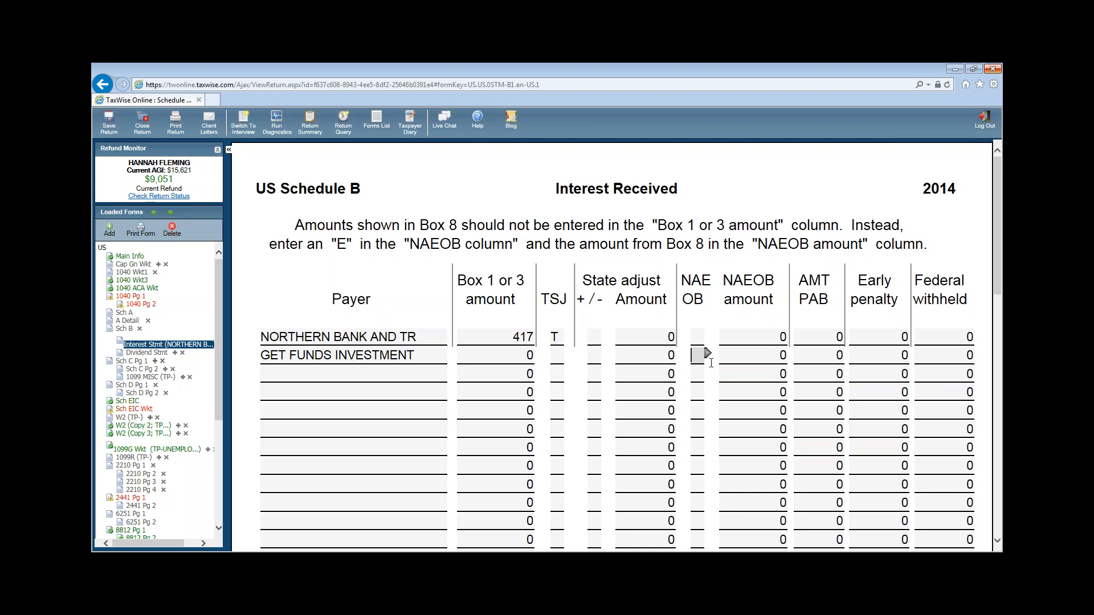
{"action": "type", "text": "E"}
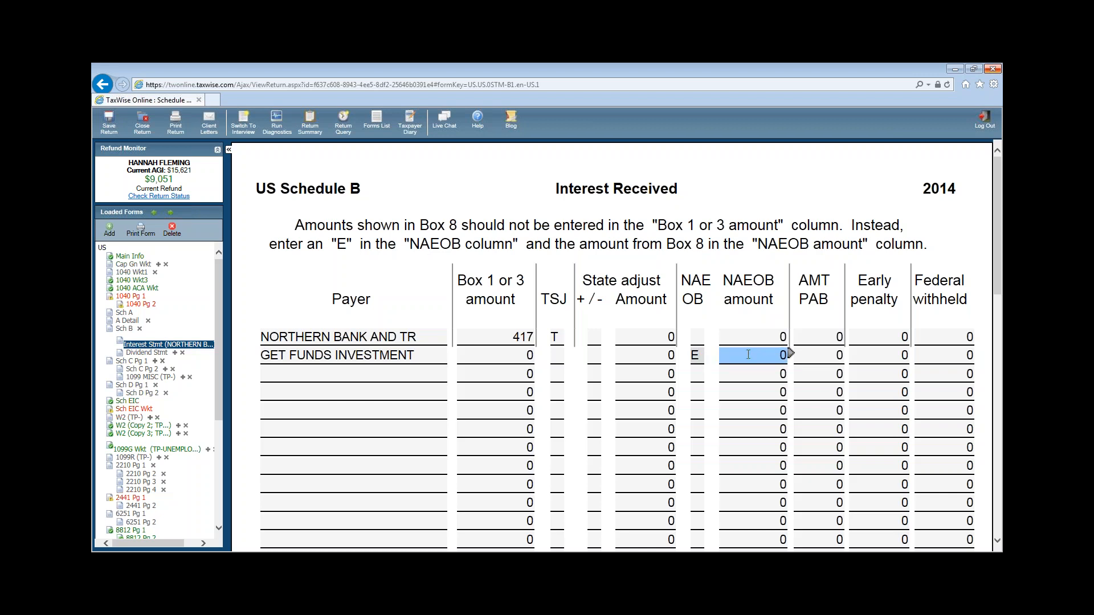
{"action": "left_click", "coordinate": [748, 354]}
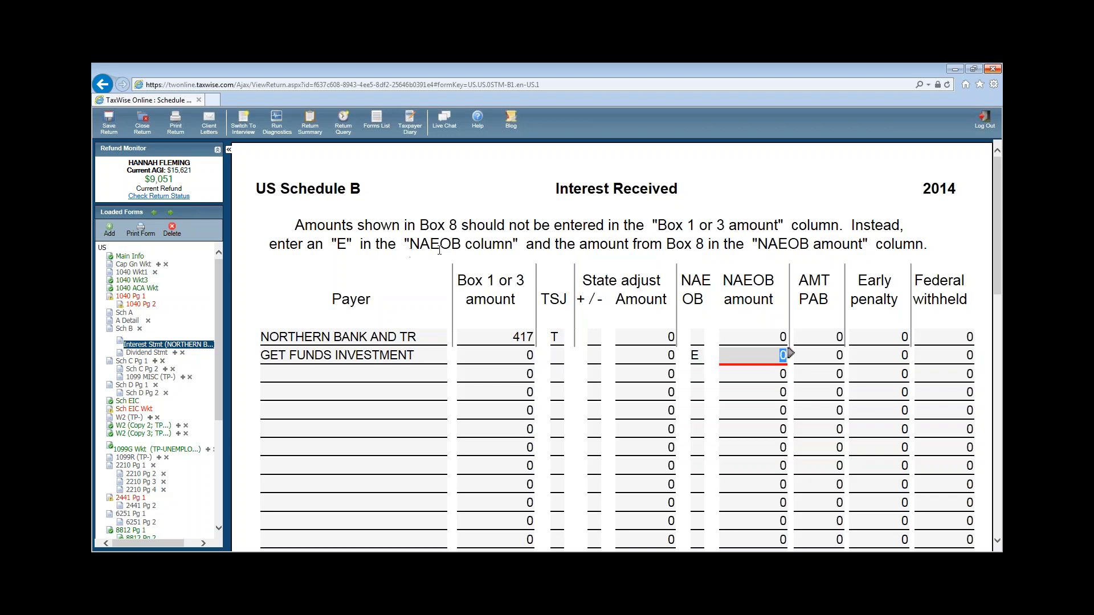
{"action": "left_click", "coordinate": [758, 355]}
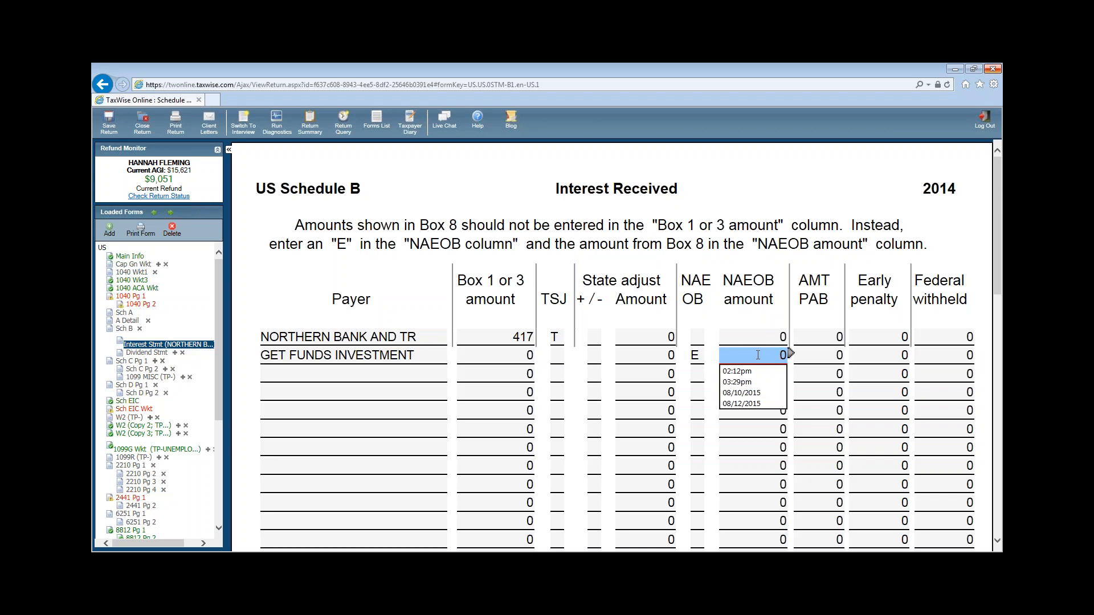
{"action": "type", "text": "418"}
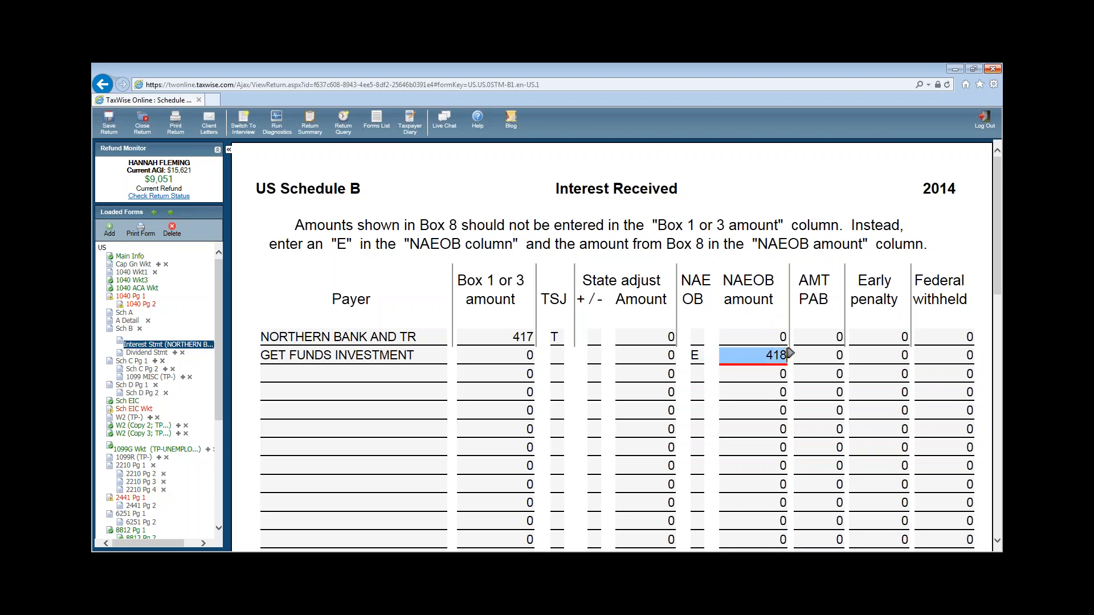
{"action": "left_click", "coordinate": [777, 392]}
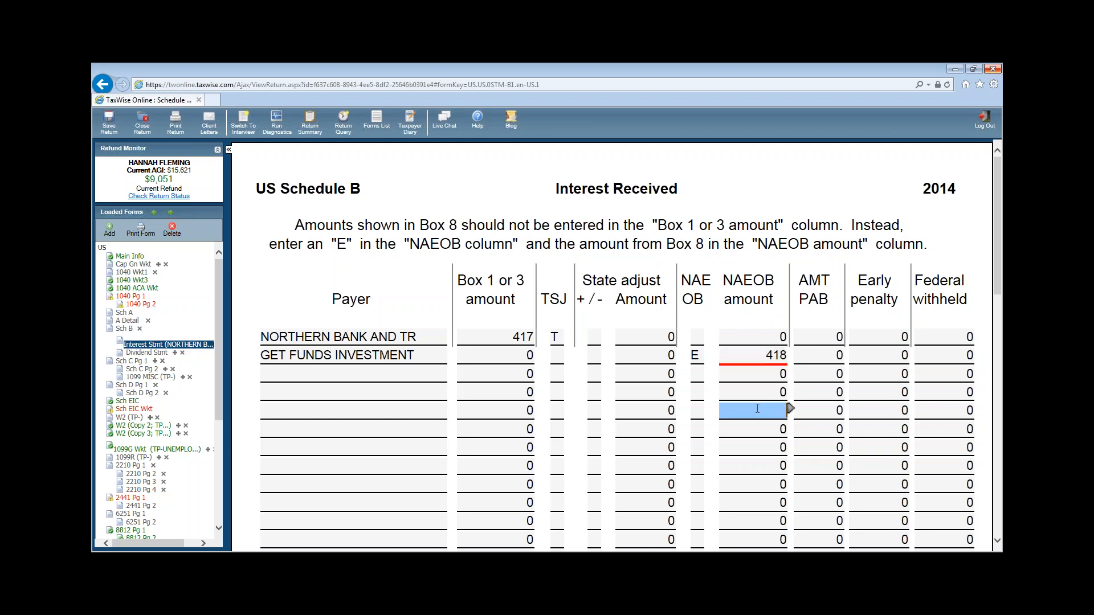
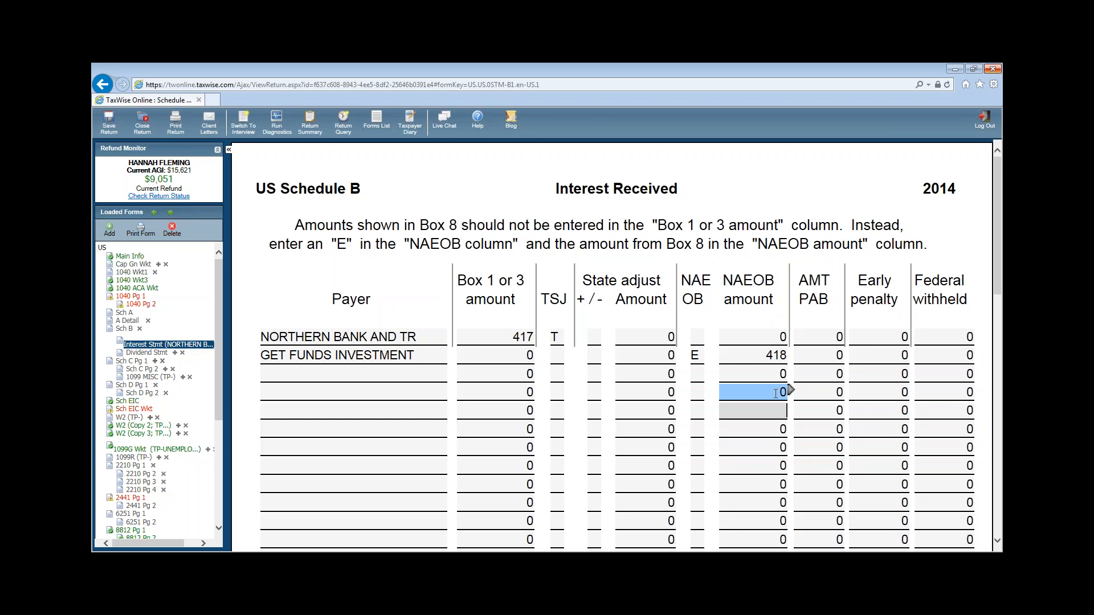
- Switch from Schedule B to 1040 Pg 1 in the Loaded Forms tree
{"action": "left_click", "coordinate": [130, 296]}
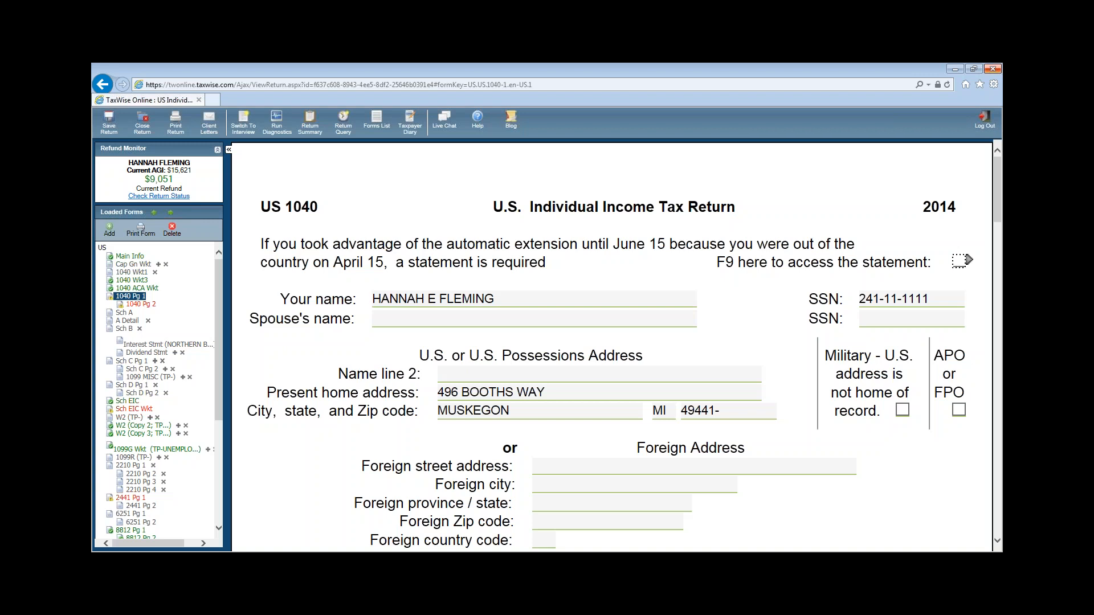
- Check interest lines 8a and 8b, then answer No to the prior-year state refund question
{"action": "left_click", "coordinate": [474, 303]}
{"action": "scroll", "coordinate": [926, 506], "scroll_direction": "down", "scroll_amount": 12}
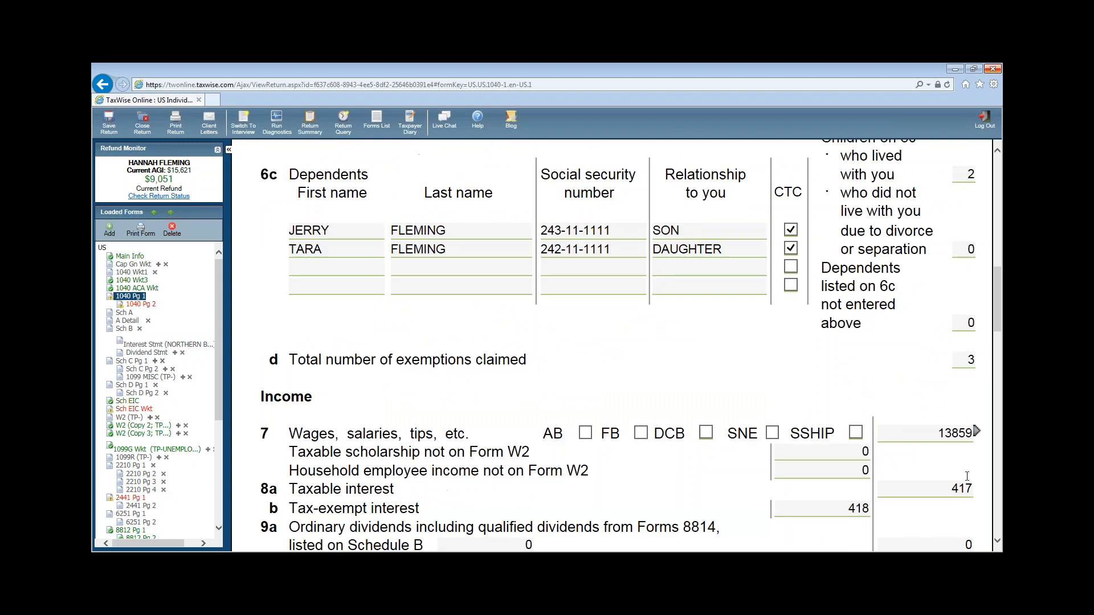
{"action": "scroll", "coordinate": [944, 432], "scroll_direction": "down", "scroll_amount": 1}
{"action": "left_click", "coordinate": [939, 426]}
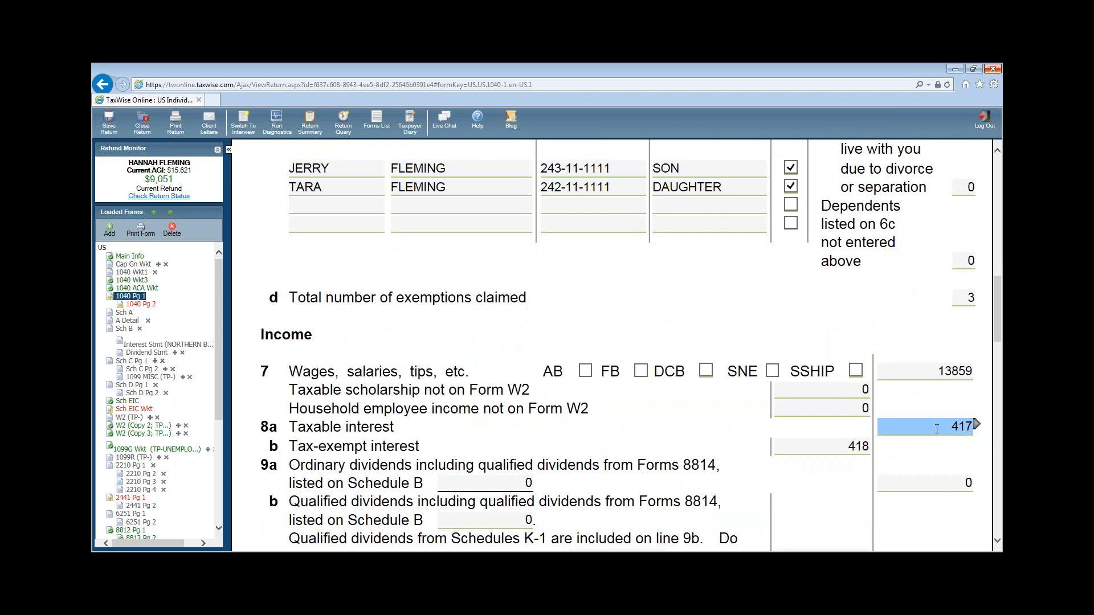
{"action": "left_click", "coordinate": [813, 449]}
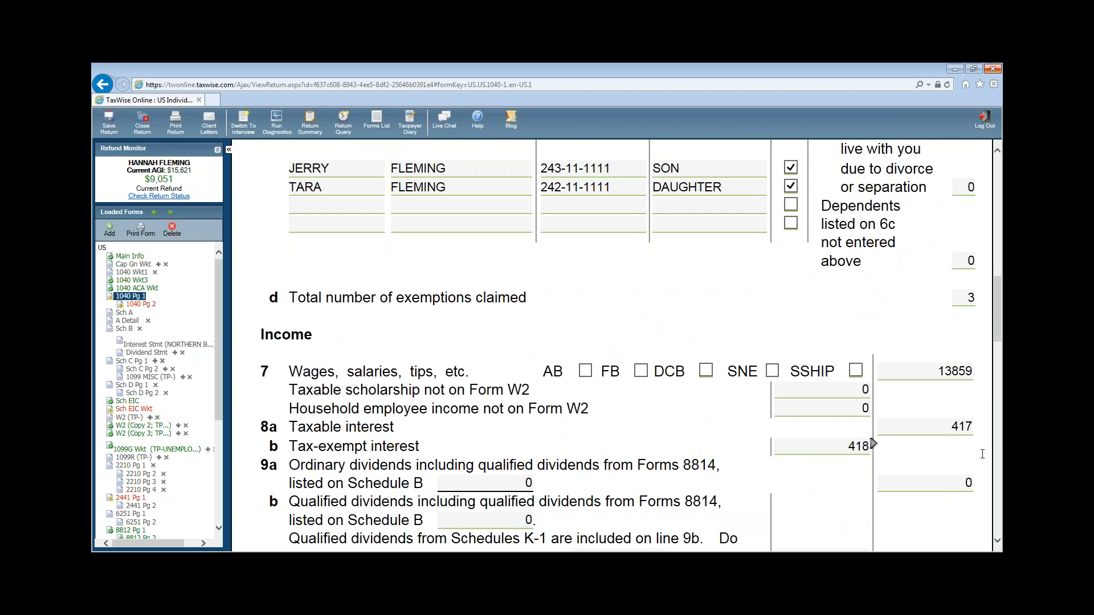
{"action": "scroll", "coordinate": [972, 459], "scroll_direction": "down", "scroll_amount": 3}
{"action": "left_click", "coordinate": [812, 446]}
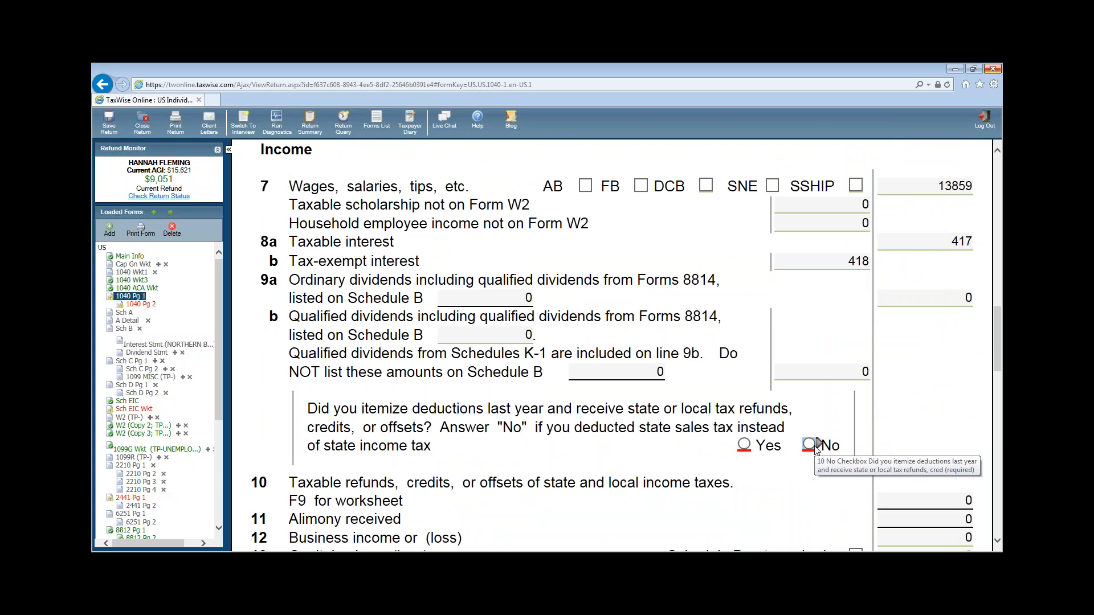
{"action": "left_click", "coordinate": [815, 447]}
- Move down past business income and IRA lines to the line 16a pensions Total field
{"action": "scroll", "coordinate": [955, 419], "scroll_direction": "down", "scroll_amount": 2}
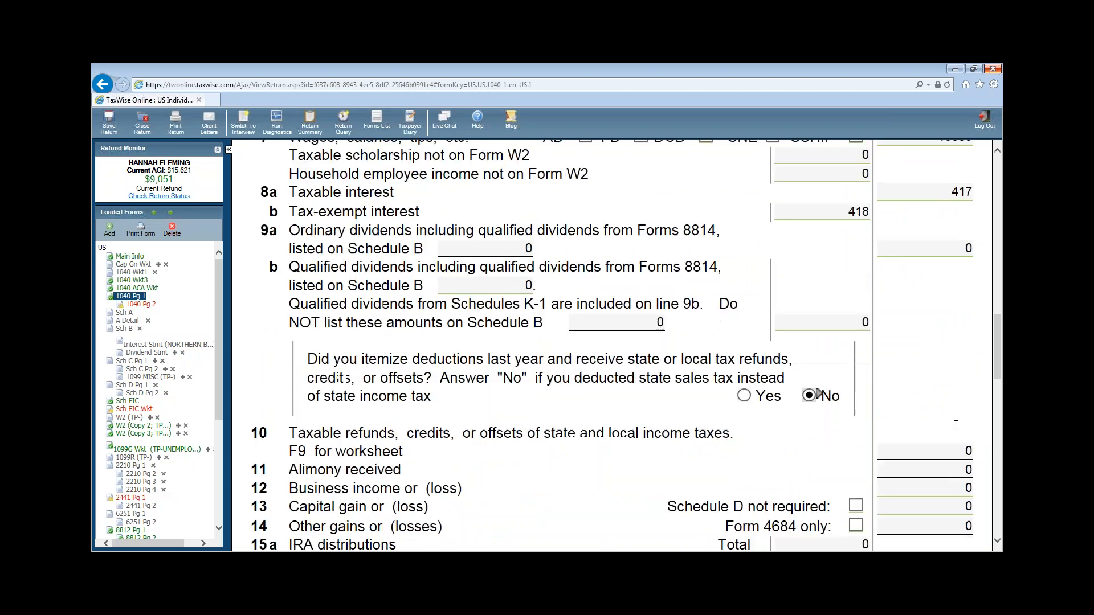
{"action": "left_click", "coordinate": [909, 419]}
{"action": "scroll", "coordinate": [909, 419], "scroll_direction": "down", "scroll_amount": 1}
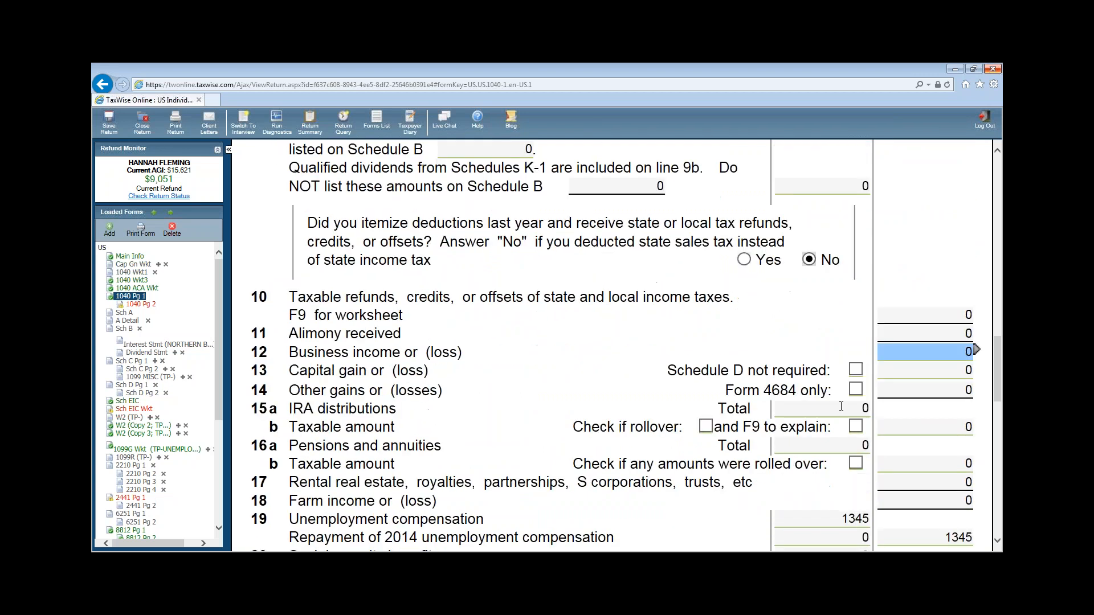
{"action": "left_click", "coordinate": [824, 409]}
{"action": "left_click", "coordinate": [812, 447]}
{"action": "left_click", "coordinate": [897, 455]}
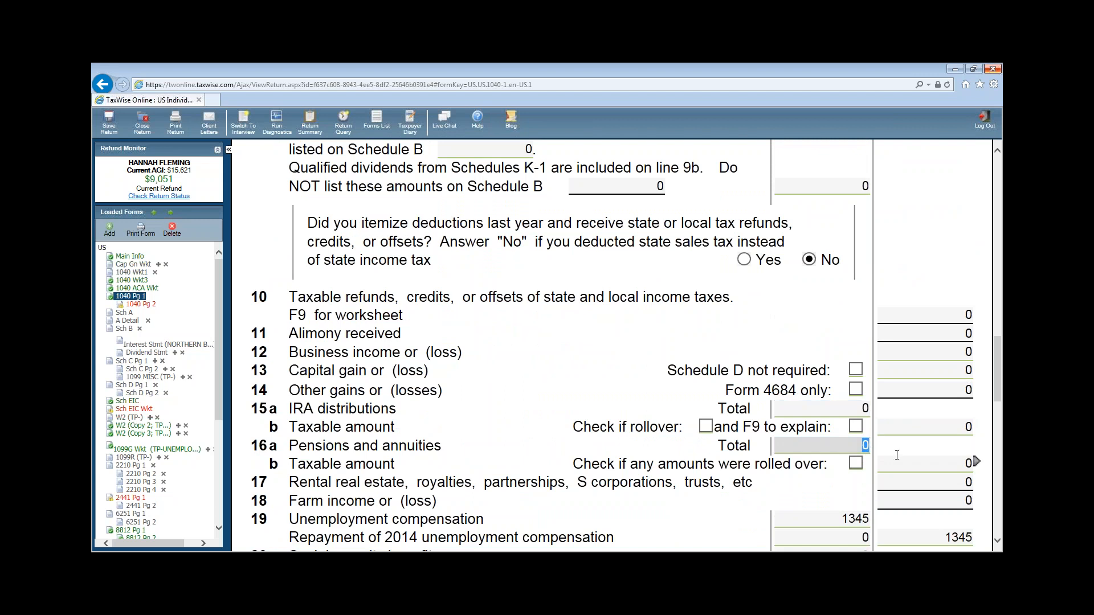
{"action": "left_click", "coordinate": [873, 444]}
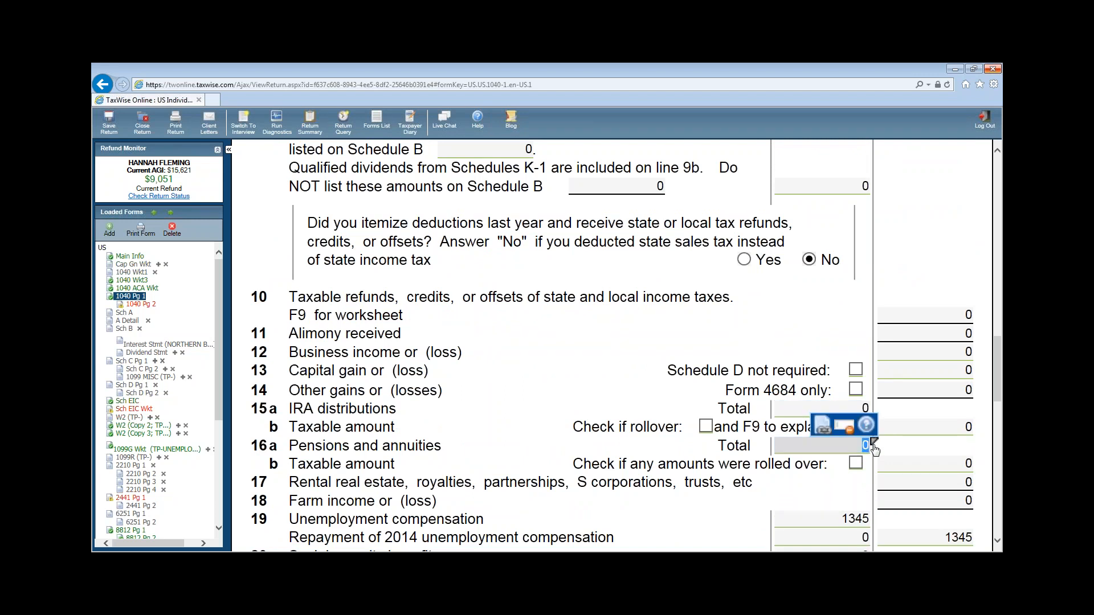
- Link a new 1099-R to the pensions total, using the taxpayer's address
{"action": "left_click", "coordinate": [824, 426]}
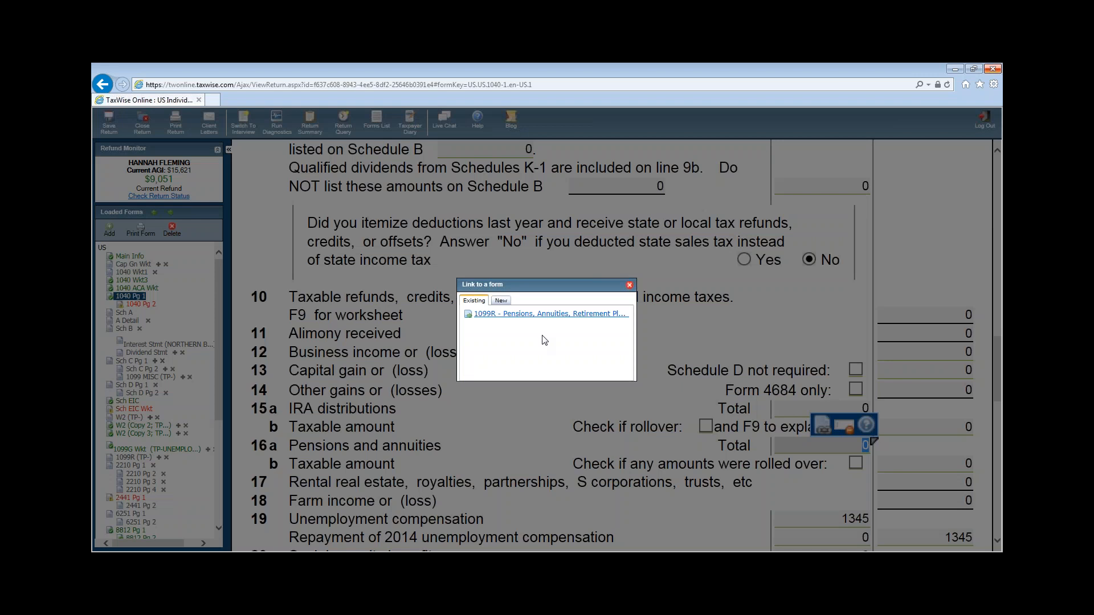
{"action": "left_click", "coordinate": [514, 314]}
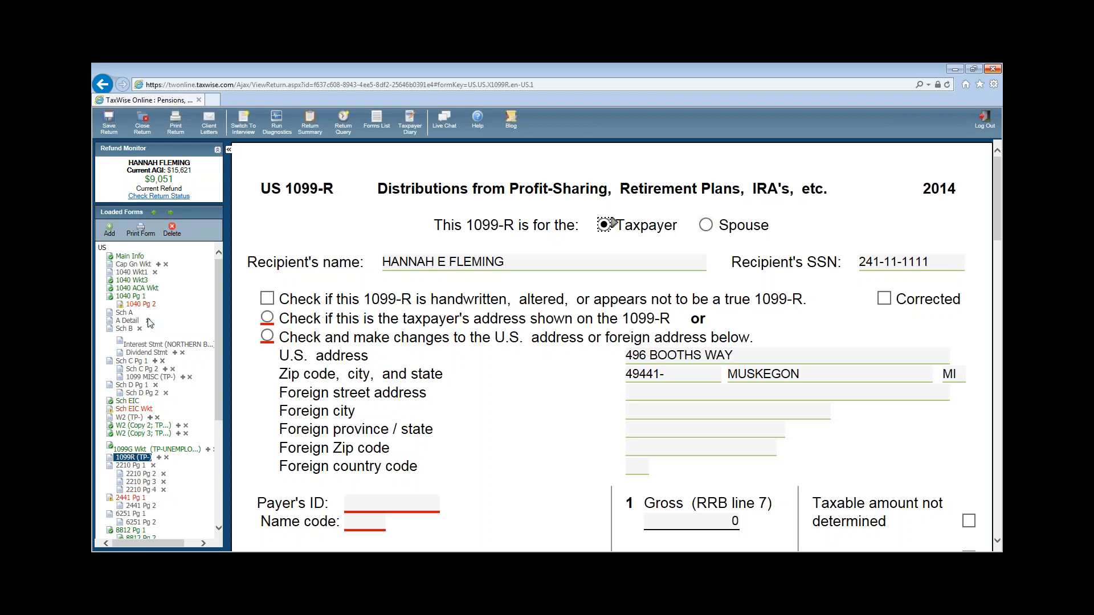
{"action": "left_click", "coordinate": [267, 320]}
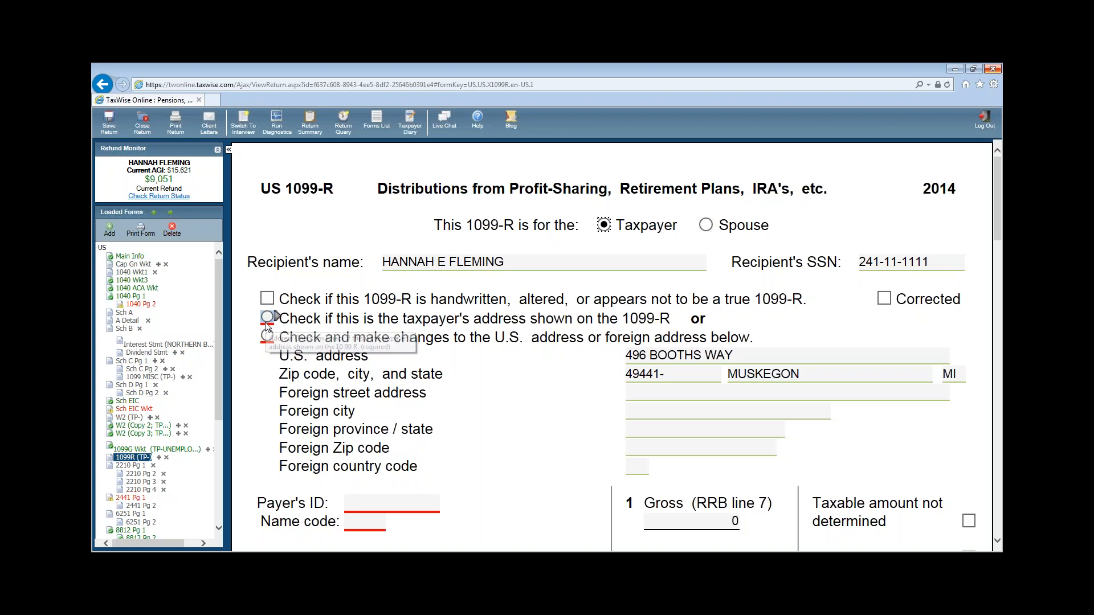
{"action": "left_click", "coordinate": [629, 409]}
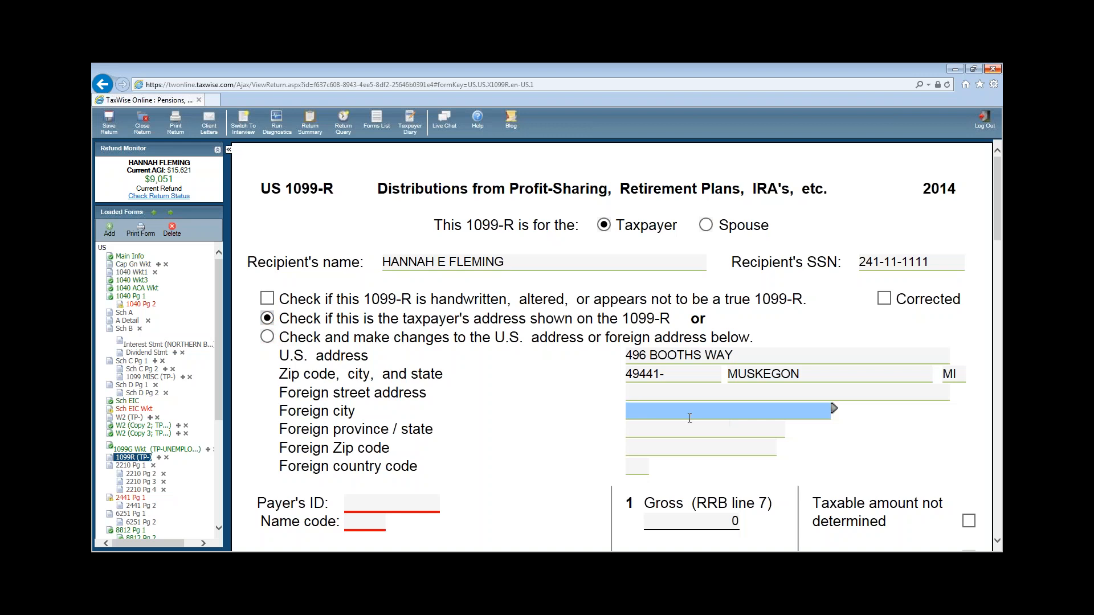
- Enter payer ID 23-8111111, name ARCTIC BANKING, address PO BOX 3457, ZIP 99701
{"action": "scroll", "coordinate": [647, 370], "scroll_direction": "down", "scroll_amount": 2}
{"action": "left_click", "coordinate": [365, 325]}
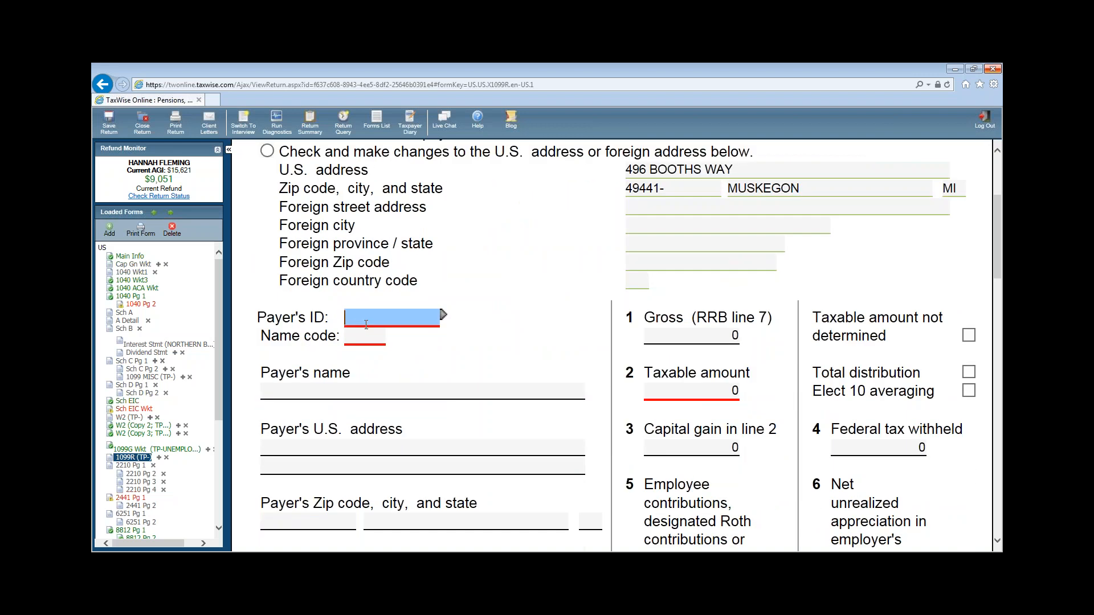
{"action": "type", "text": "23-8111111"}
{"action": "key", "text": "Tab"}
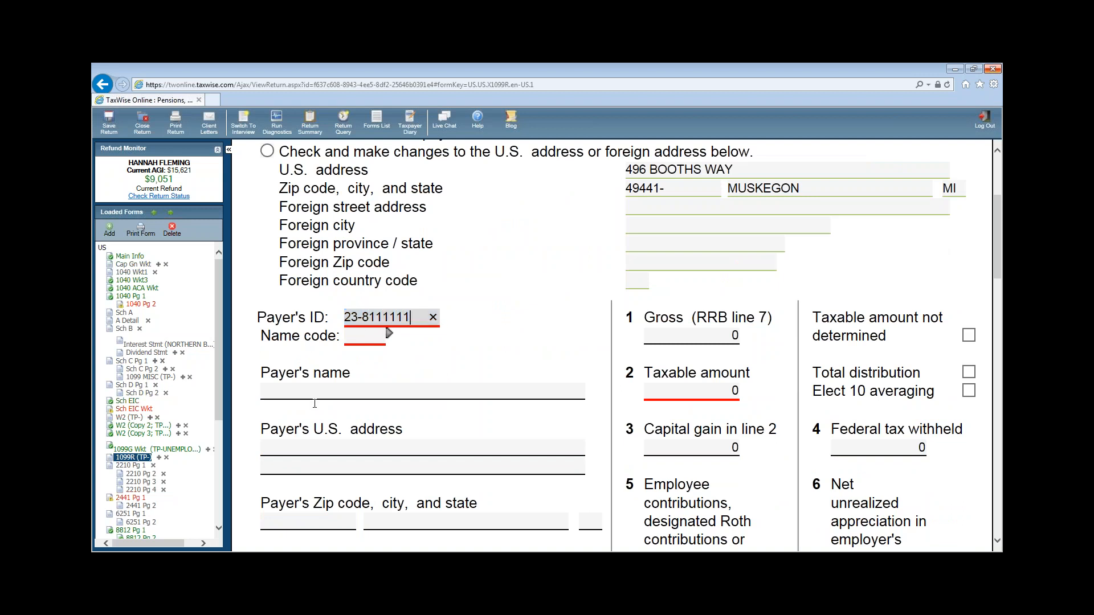
{"action": "left_click", "coordinate": [311, 388]}
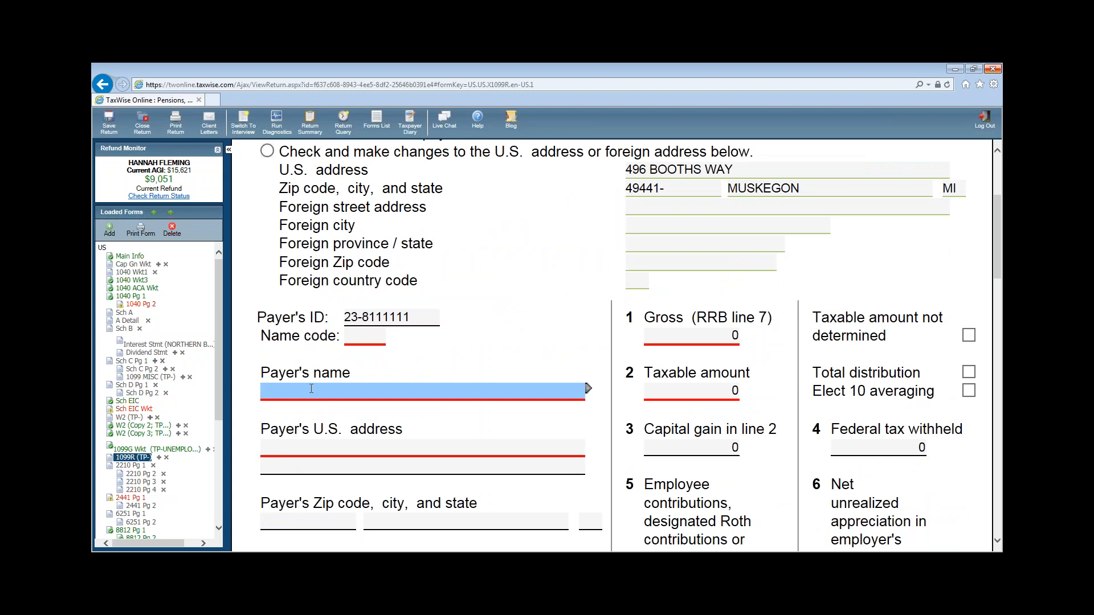
{"action": "type", "text": "ARCTIC BANKING"}
{"action": "left_click", "coordinate": [306, 451]}
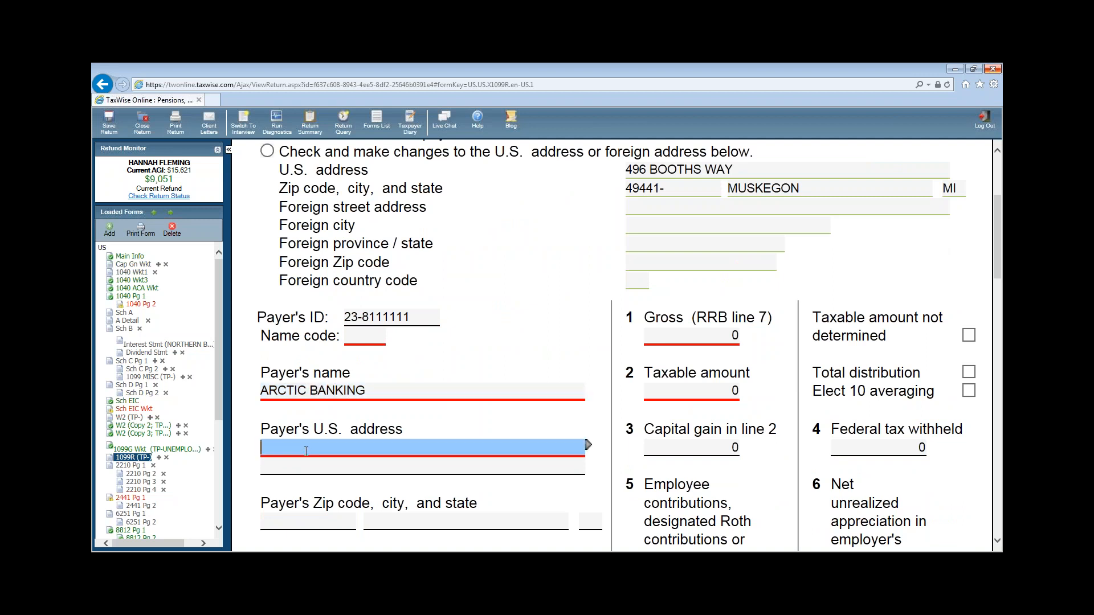
{"action": "type", "text": "PO "}
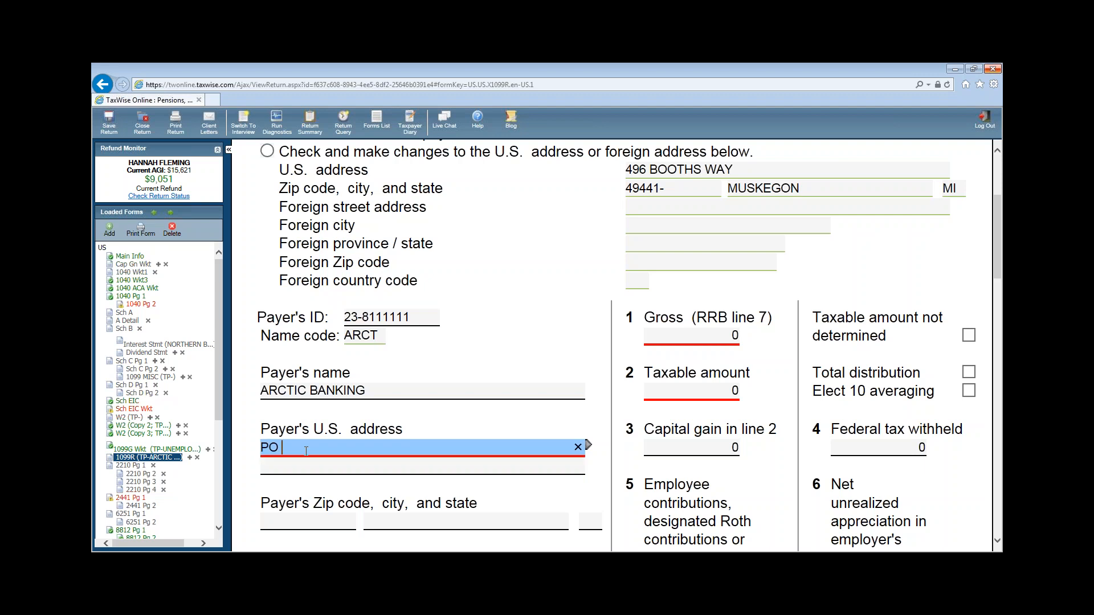
{"action": "type", "text": "BOX 3457"}
{"action": "left_click", "coordinate": [319, 526]}
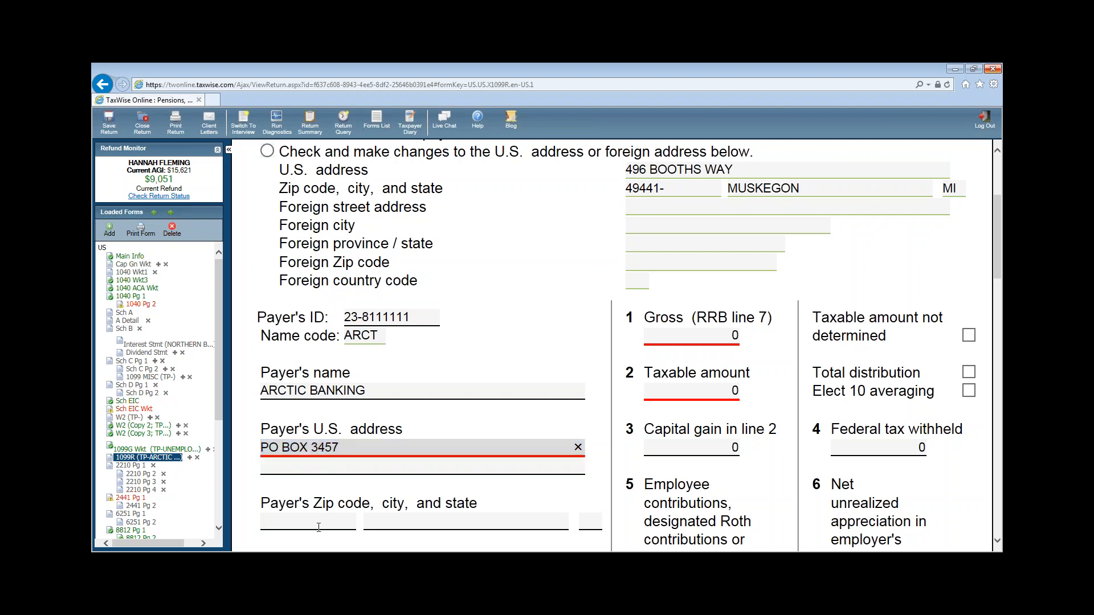
{"action": "type", "text": "99701-"}
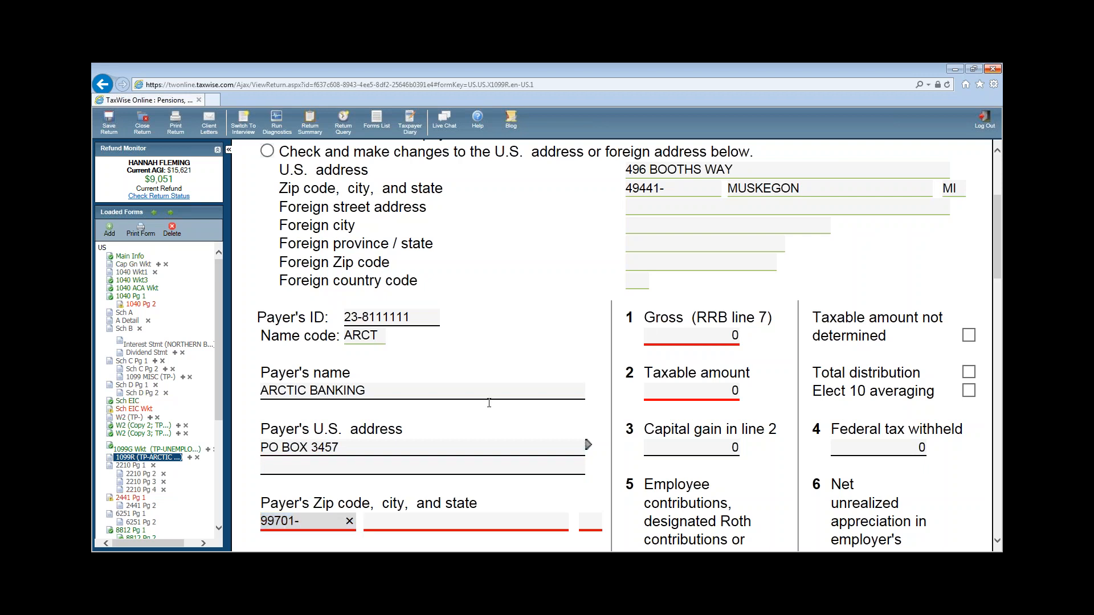
- Fill boxes 1 and 2 with 5000, 750 withheld, code 1, and tick IRA/SEP/Simple
{"action": "left_click", "coordinate": [663, 338]}
{"action": "type", "text": "5000"}
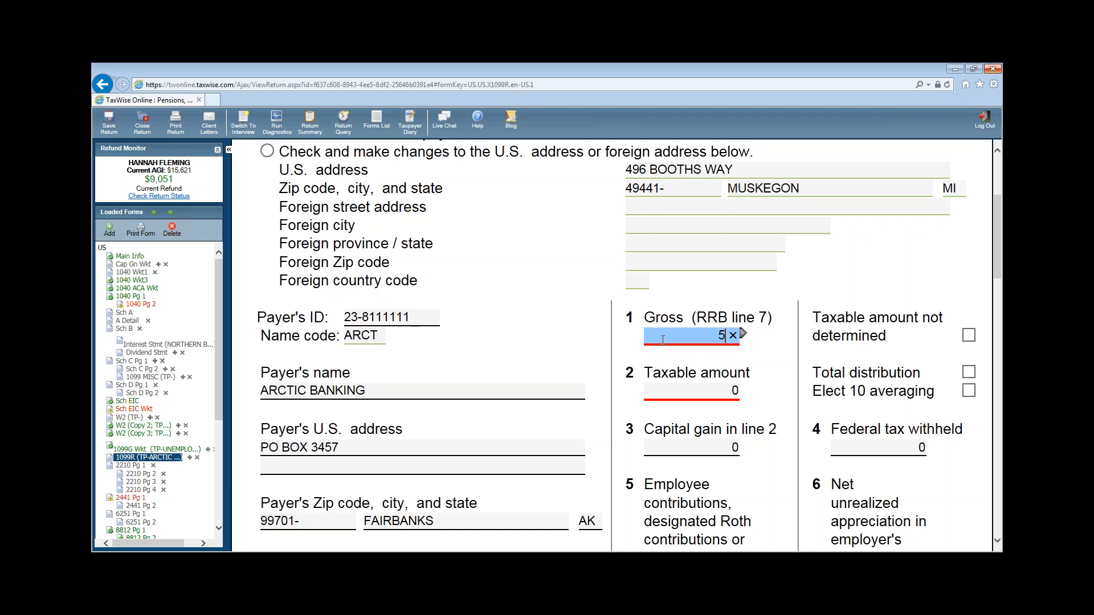
{"action": "left_click", "coordinate": [691, 392]}
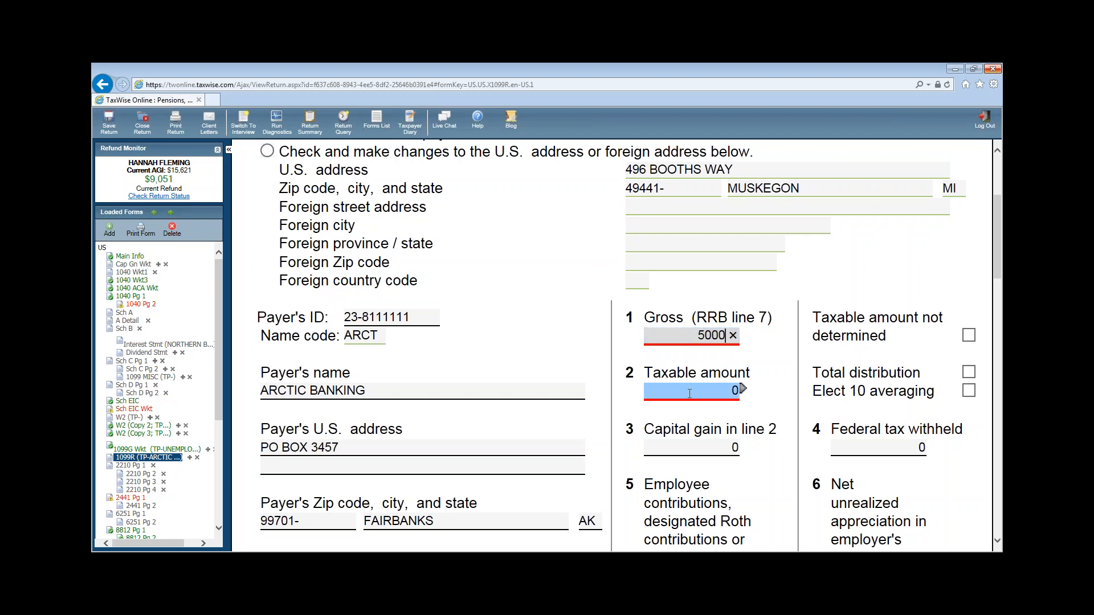
{"action": "type", "text": "5000"}
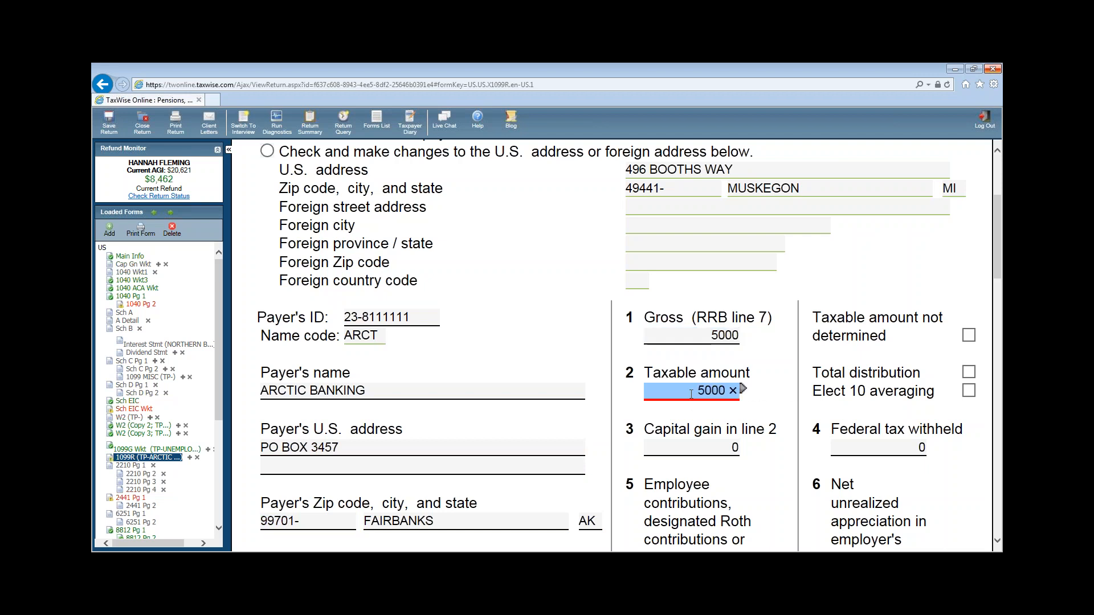
{"action": "key", "text": "Tab"}
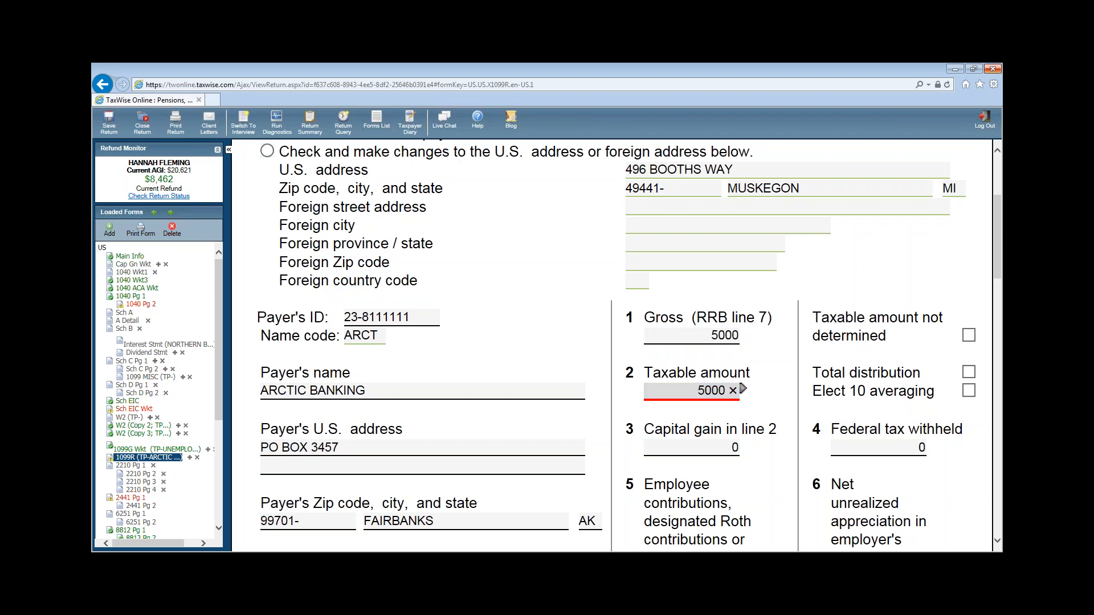
{"action": "left_click", "coordinate": [902, 448]}
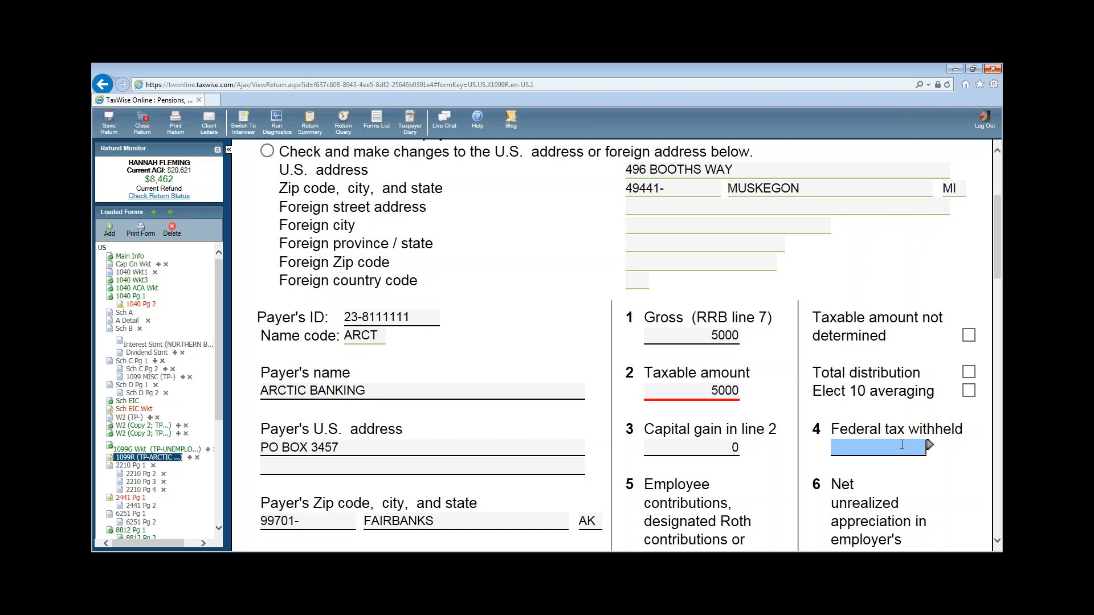
{"action": "type", "text": "750"}
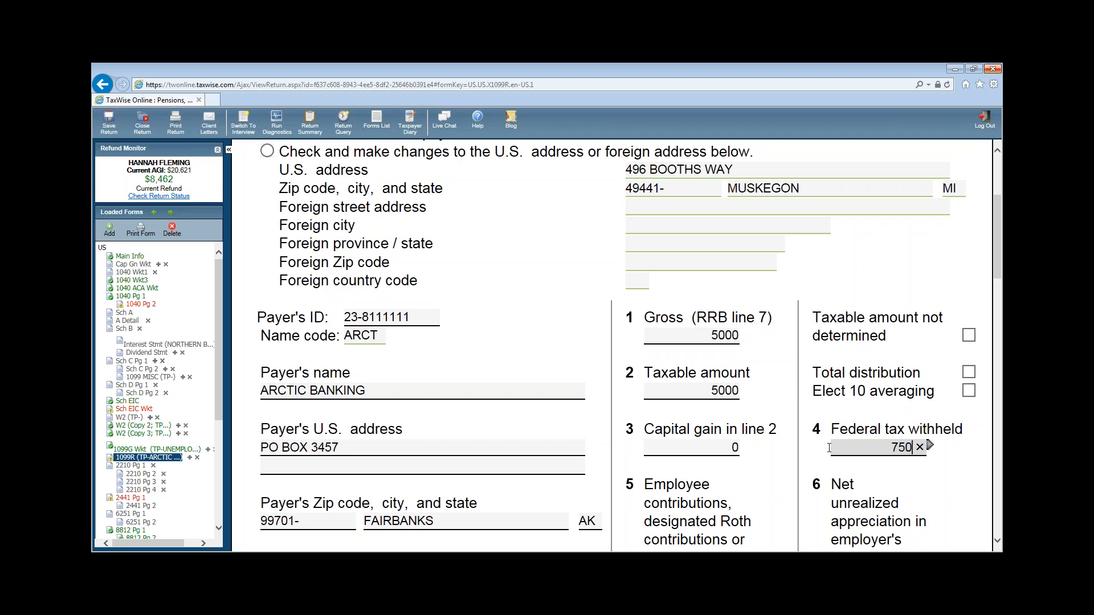
{"action": "scroll", "coordinate": [831, 449], "scroll_direction": "down", "scroll_amount": 3}
{"action": "left_click", "coordinate": [655, 445]}
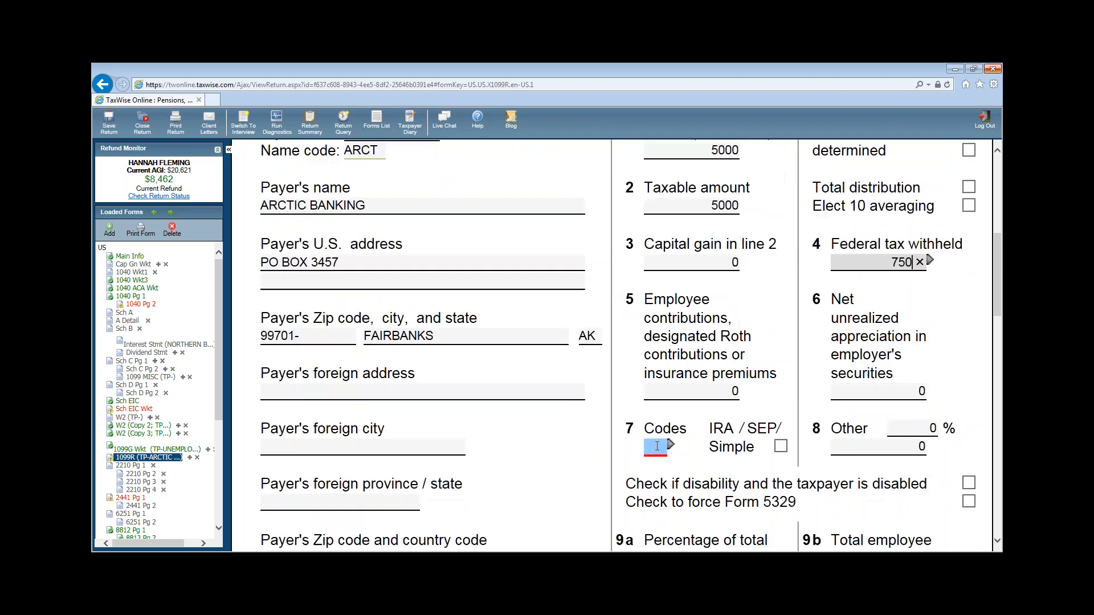
{"action": "type", "text": "1"}
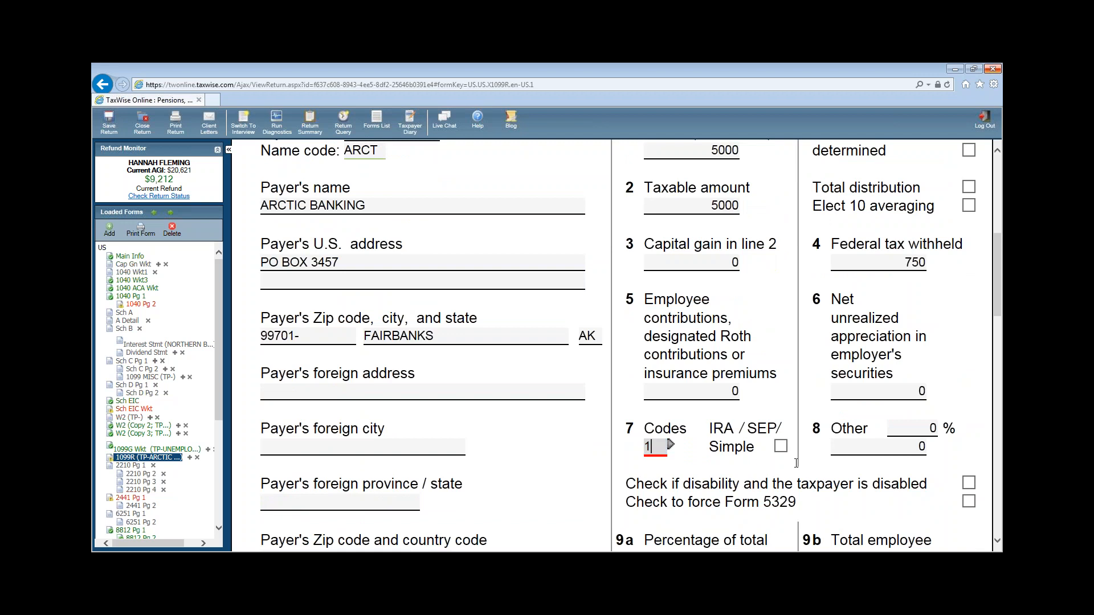
{"action": "left_click", "coordinate": [780, 447]}
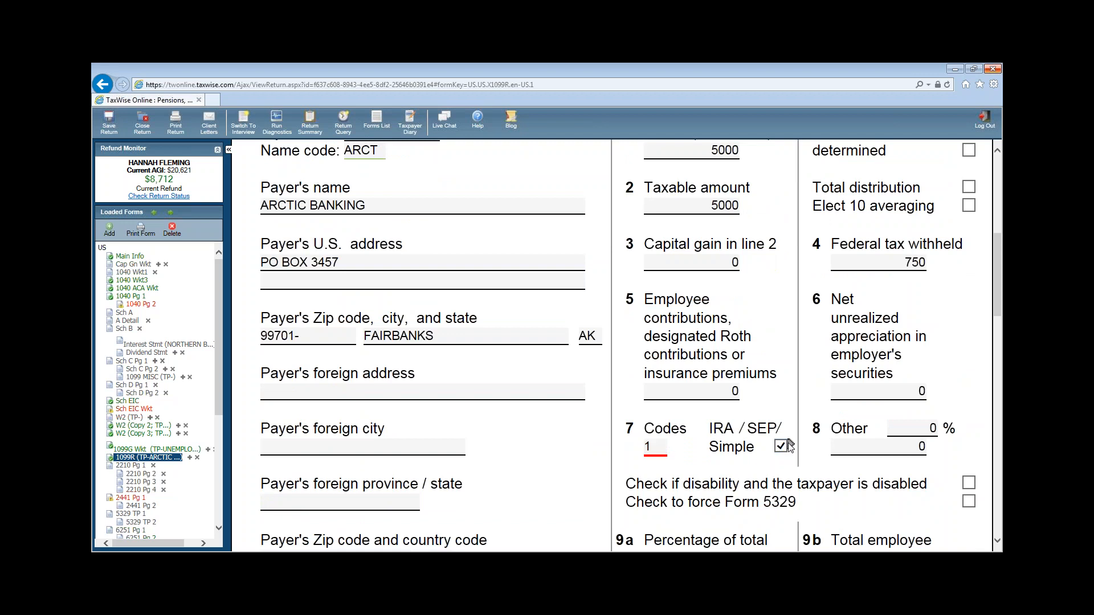
- Review the rest of the 1099-R, then return to 1040 page 1
{"action": "scroll", "coordinate": [714, 451], "scroll_direction": "down", "scroll_amount": 3}
{"action": "scroll", "coordinate": [714, 452], "scroll_direction": "down", "scroll_amount": 4}
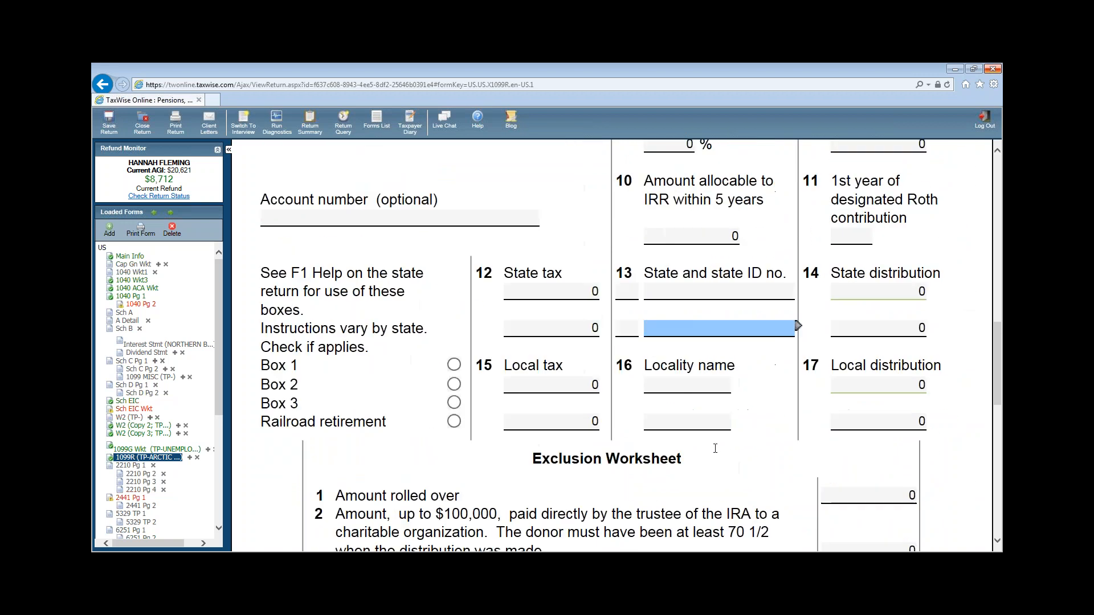
{"action": "scroll", "coordinate": [720, 447], "scroll_direction": "down", "scroll_amount": 10}
{"action": "scroll", "coordinate": [739, 449], "scroll_direction": "down", "scroll_amount": 2}
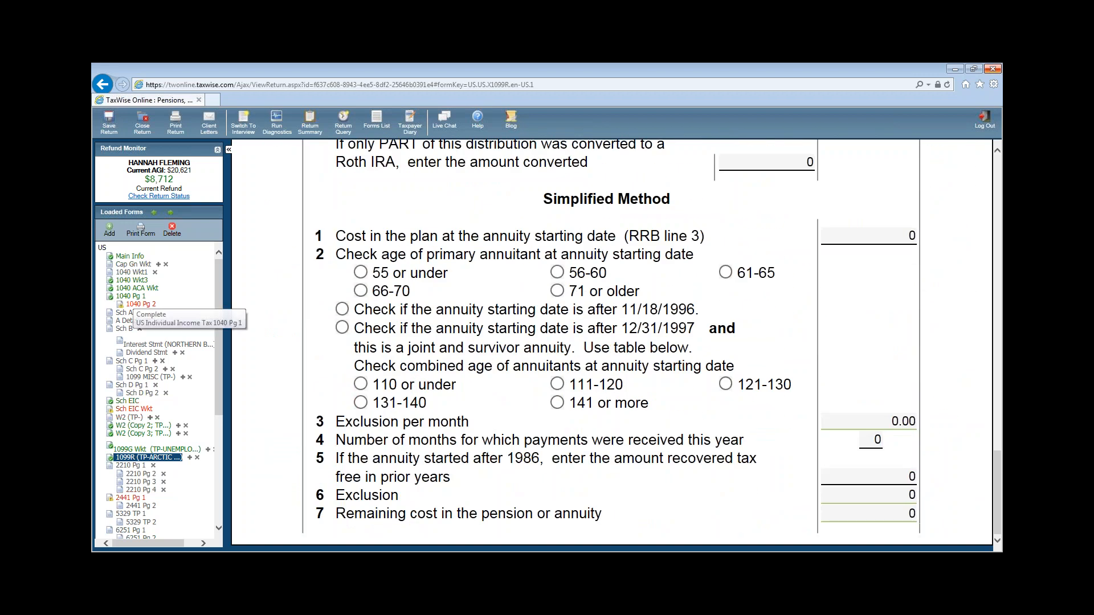
{"action": "left_click", "coordinate": [131, 296]}
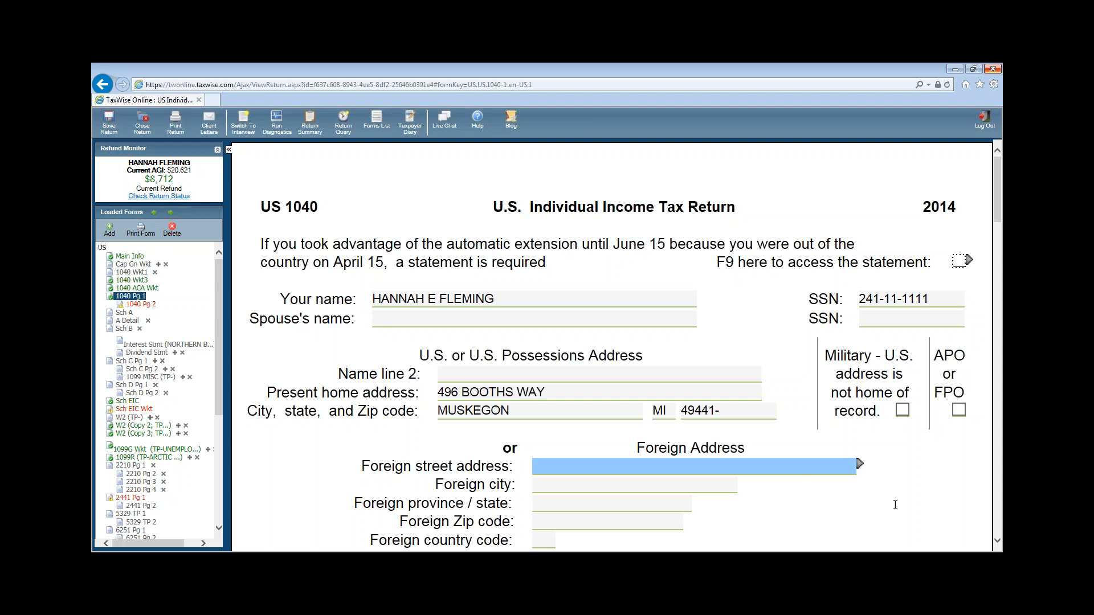
- Select the line 16a pensions total and link a new 1099R from the New tab
{"action": "scroll", "coordinate": [895, 484], "scroll_direction": "down", "scroll_amount": 18}
{"action": "scroll", "coordinate": [900, 453], "scroll_direction": "down", "scroll_amount": 6}
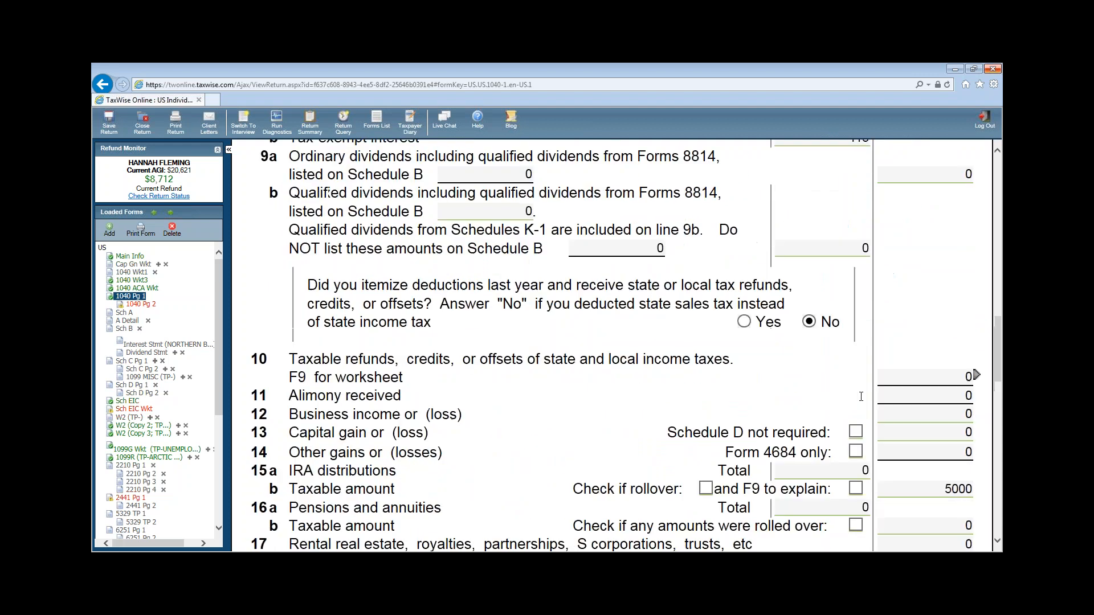
{"action": "left_click", "coordinate": [838, 383]}
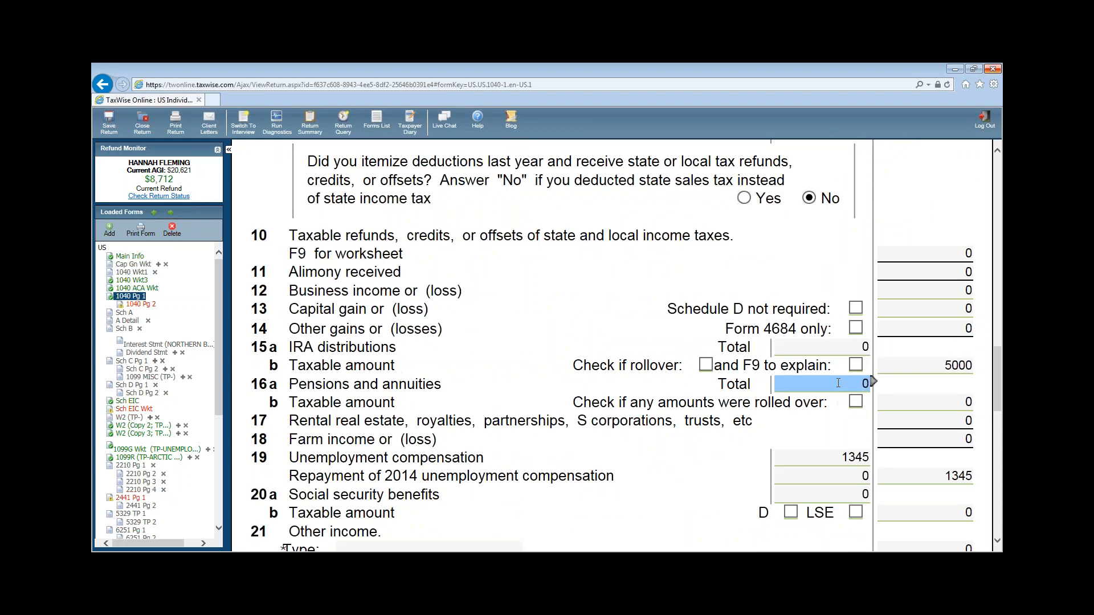
{"action": "double_click", "coordinate": [852, 384]}
{"action": "mouse_move", "coordinate": [869, 381]}
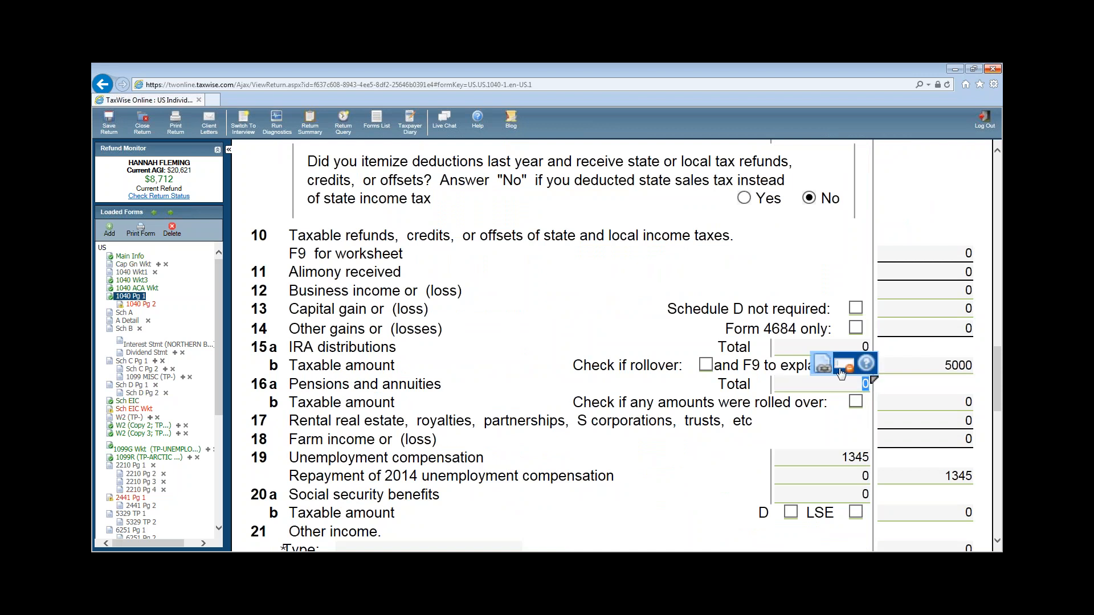
{"action": "left_click", "coordinate": [822, 367]}
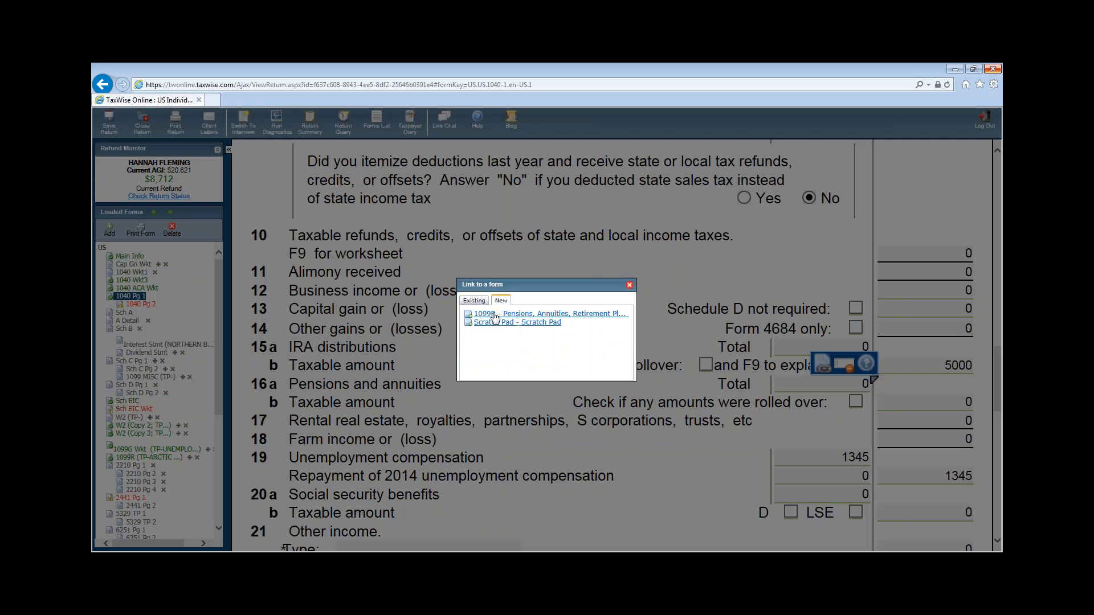
{"action": "left_click", "coordinate": [493, 314]}
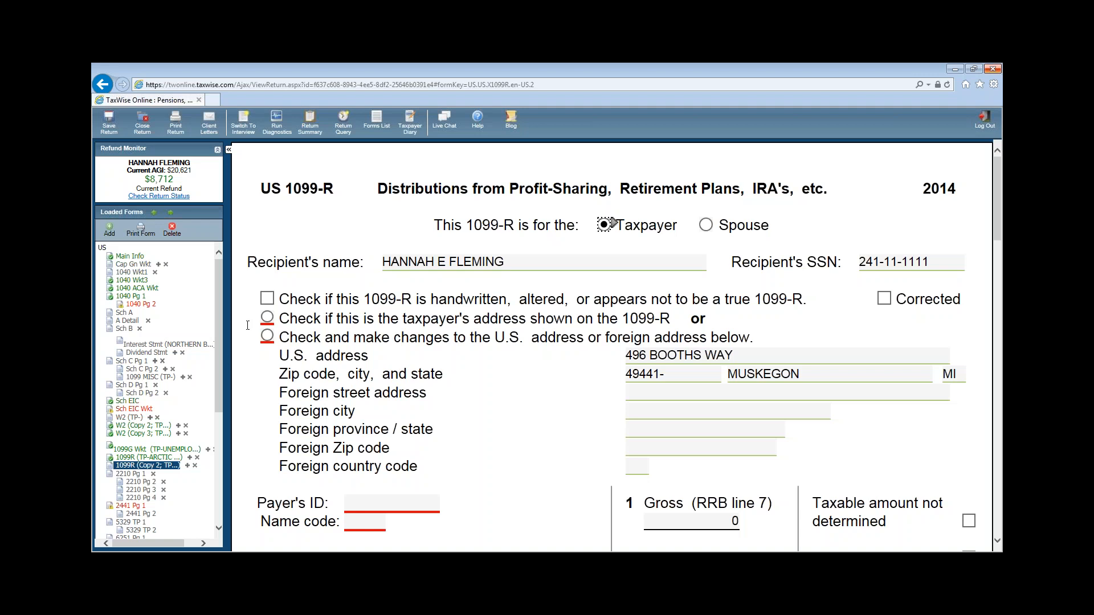
- Use the taxpayer's address and enter payer ID 23-9111111 and name ONE WORLD PUBLISHERS
{"action": "left_click", "coordinate": [268, 317]}
{"action": "scroll", "coordinate": [537, 430], "scroll_direction": "down", "scroll_amount": 3}
{"action": "left_click", "coordinate": [396, 324]}
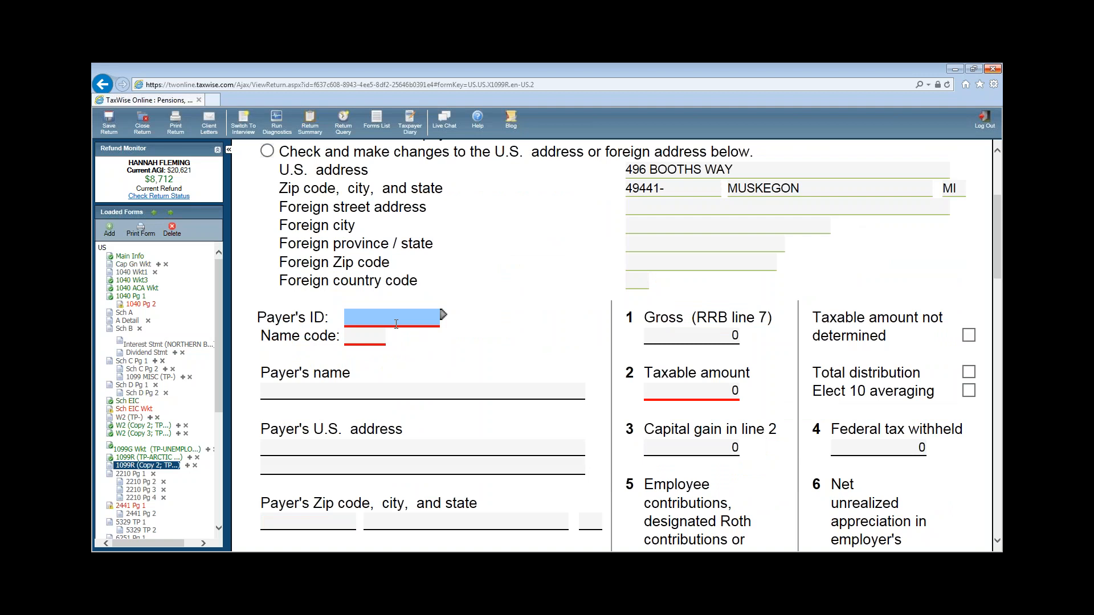
{"action": "type", "text": "23-9111111"}
{"action": "left_click", "coordinate": [321, 388]}
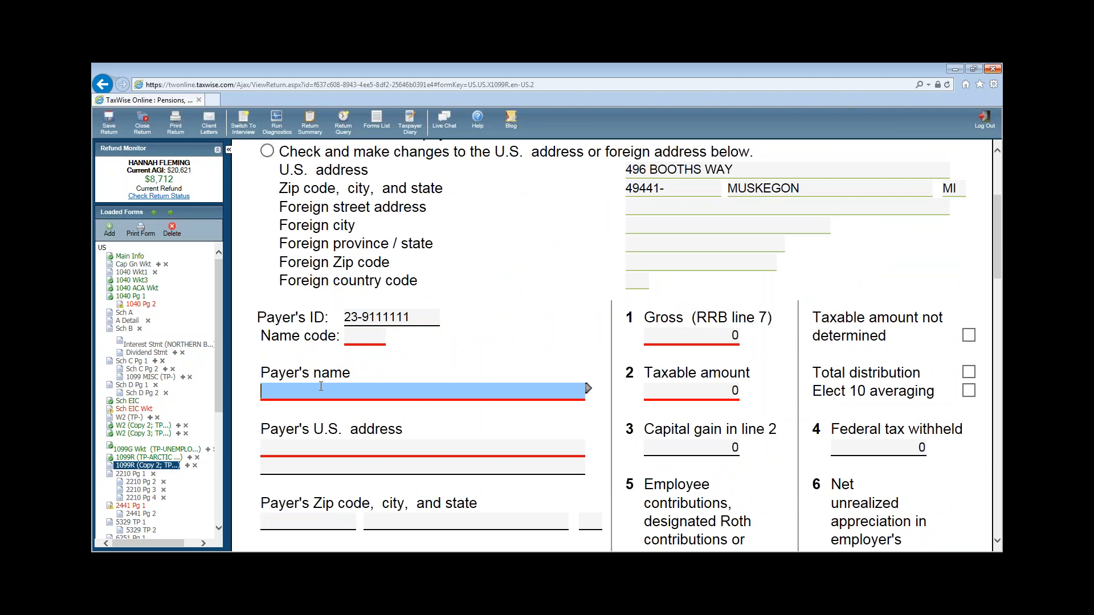
{"action": "type", "text": "ONE WORL"}
{"action": "type", "text": "D PUB"}
{"action": "key", "text": "BackSpace"}
{"action": "type", "text": "PUB"}
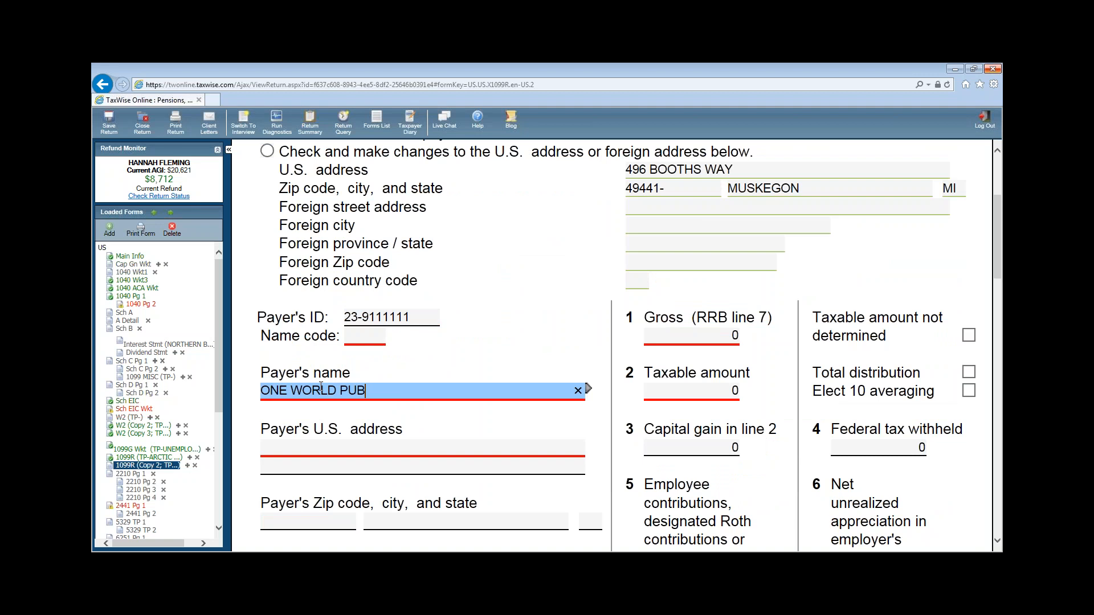
{"action": "type", "text": "LISHERS"}
- Enter payer address P O BOX 474 and ZIP 45202, closing an e-mail popup
{"action": "left_click", "coordinate": [293, 445]}
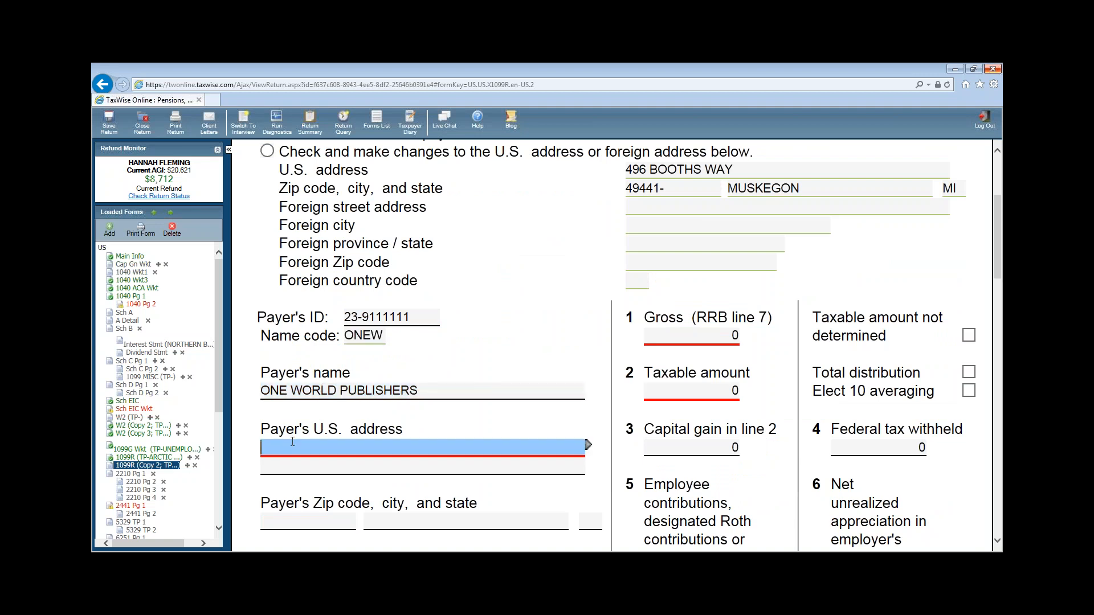
{"action": "type", "text": "P O"}
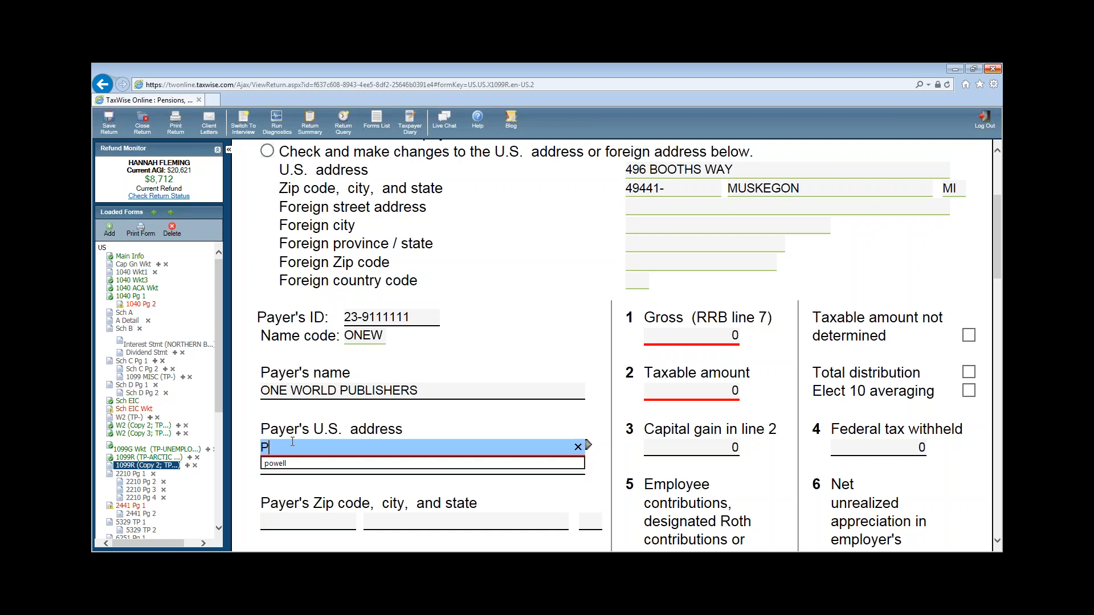
{"action": "key", "text": "BackSpace"}
{"action": "key", "text": "BackSpace"}
{"action": "key", "text": "BackSpace"}
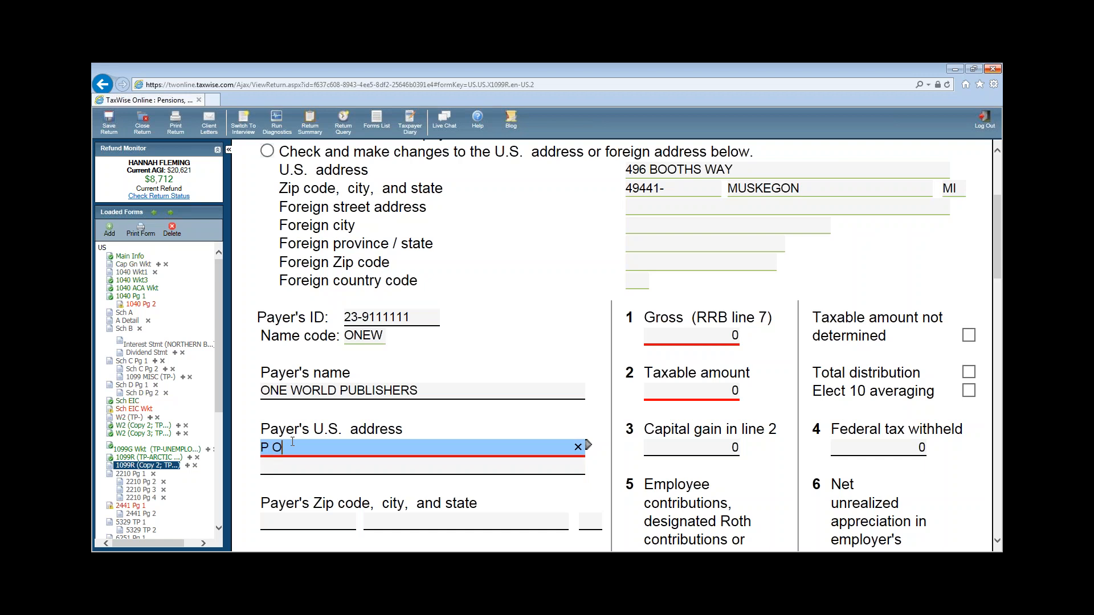
{"action": "type", "text": "O BOX"}
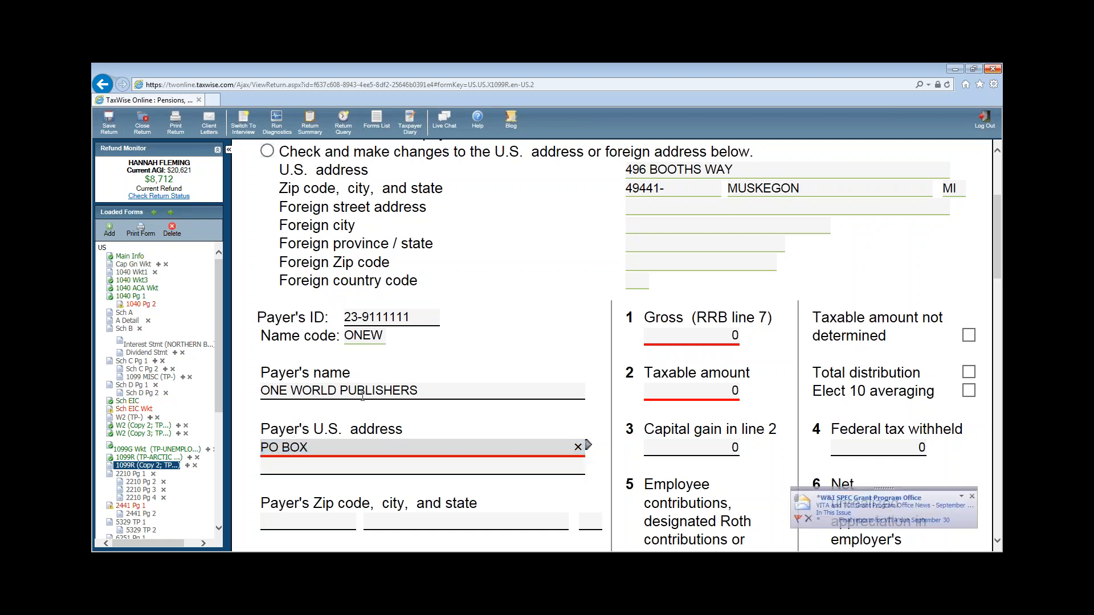
{"action": "left_click", "coordinate": [973, 499]}
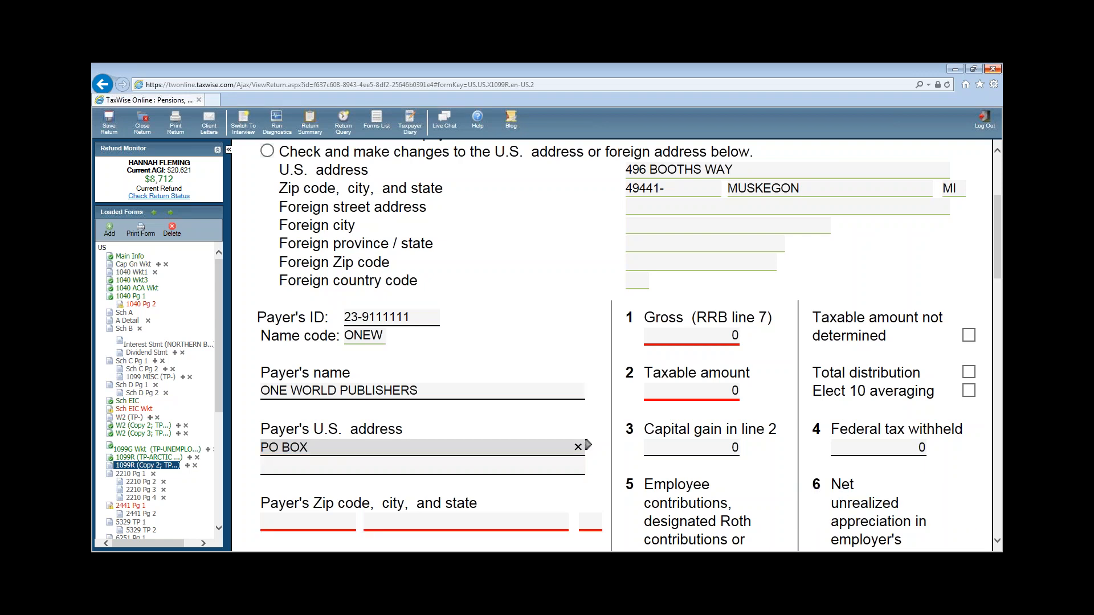
{"action": "right_click", "coordinate": [249, 561]}
{"action": "left_click", "coordinate": [242, 544]}
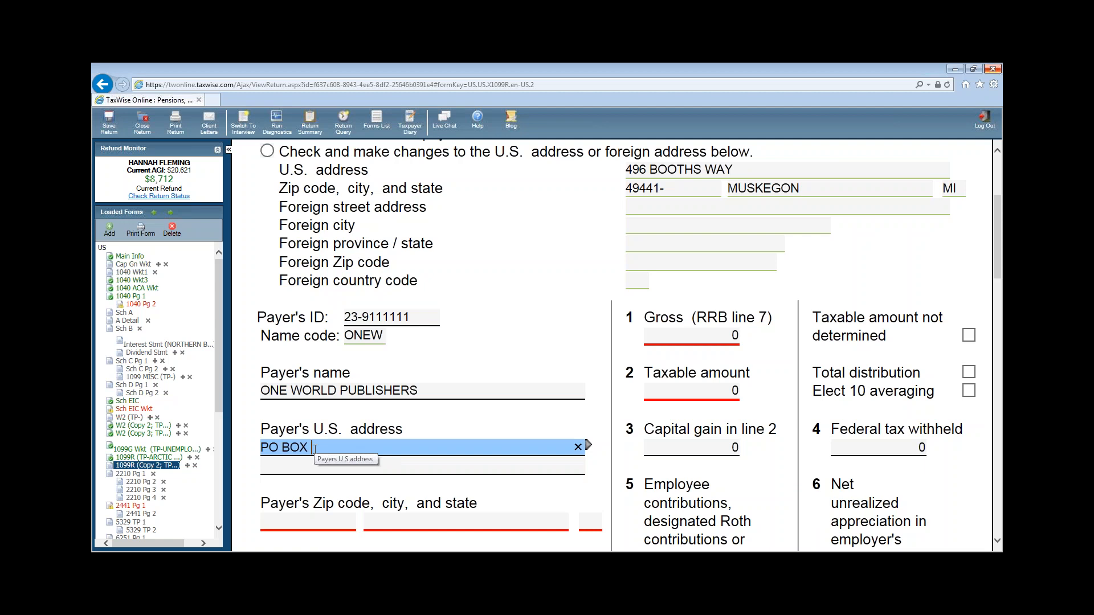
{"action": "type", "text": "474"}
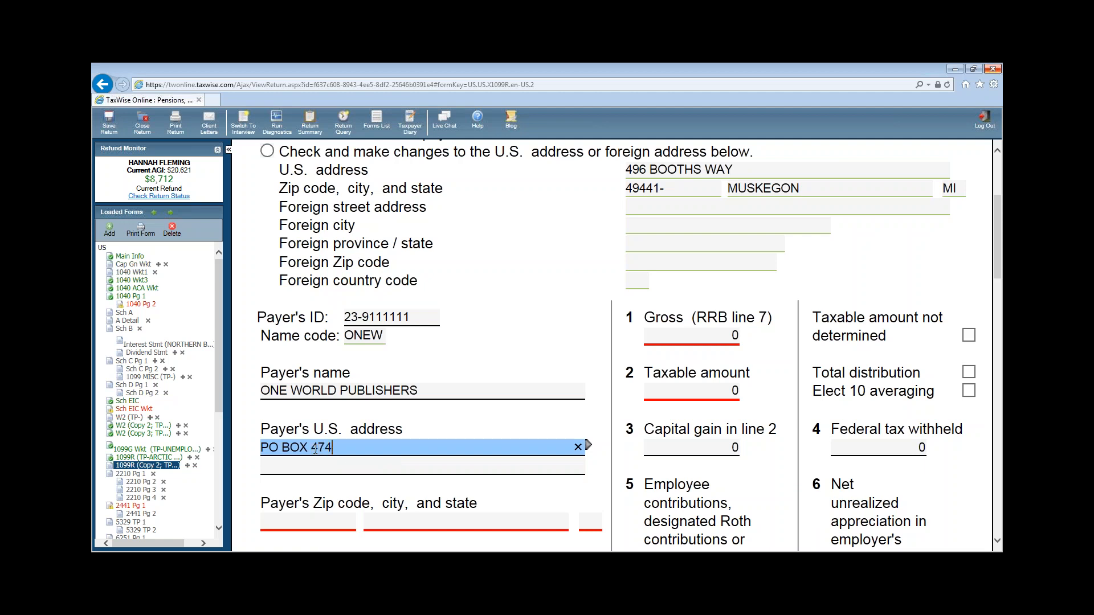
{"action": "left_click", "coordinate": [319, 520]}
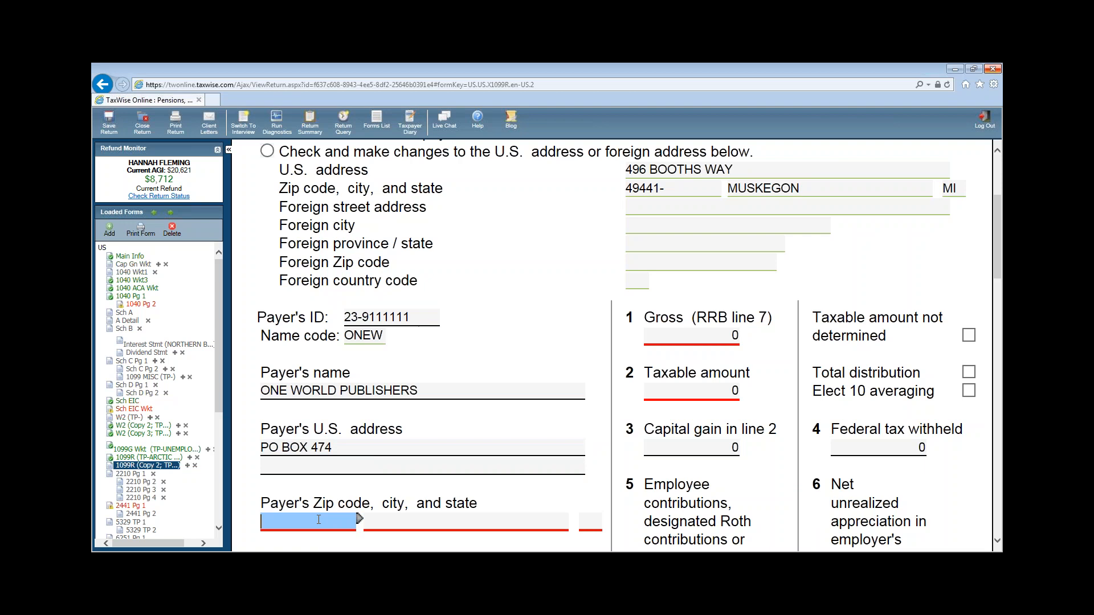
{"action": "type", "text": "45202-"}
{"action": "key", "text": "Tab"}
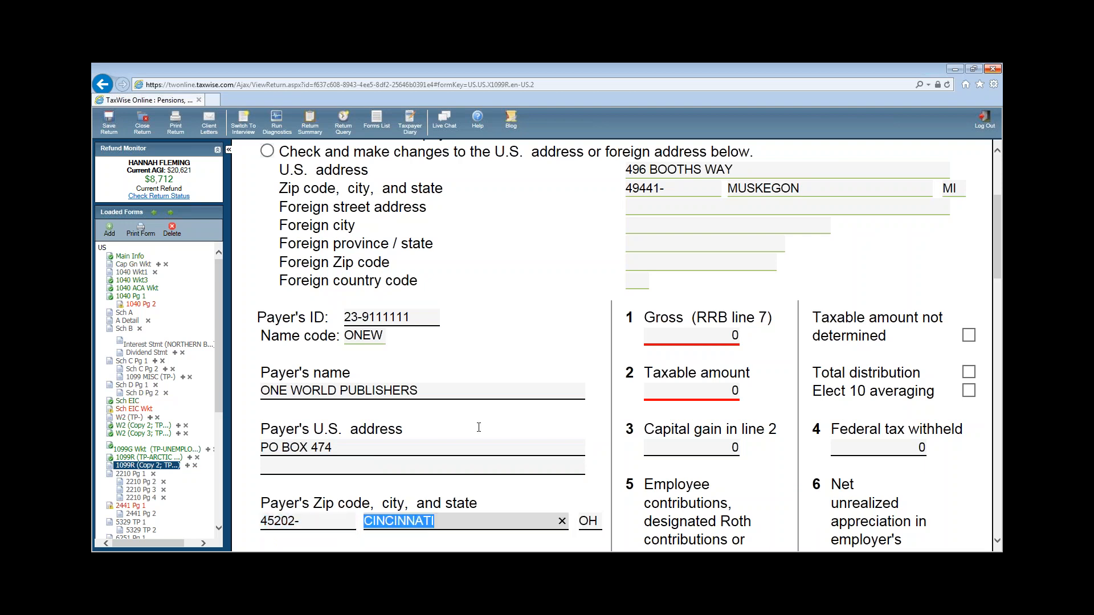
- Enter 5400 gross and taxable, 586 federal tax withheld, and distribution code 3
{"action": "left_click", "coordinate": [711, 333]}
{"action": "type", "text": "5400"}
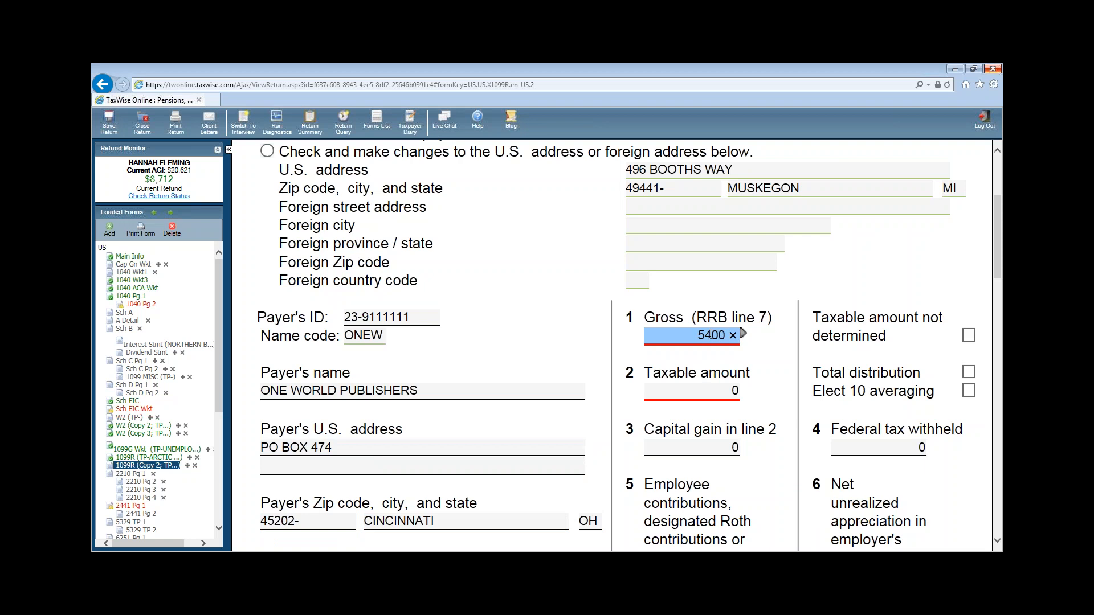
{"action": "left_click", "coordinate": [711, 393]}
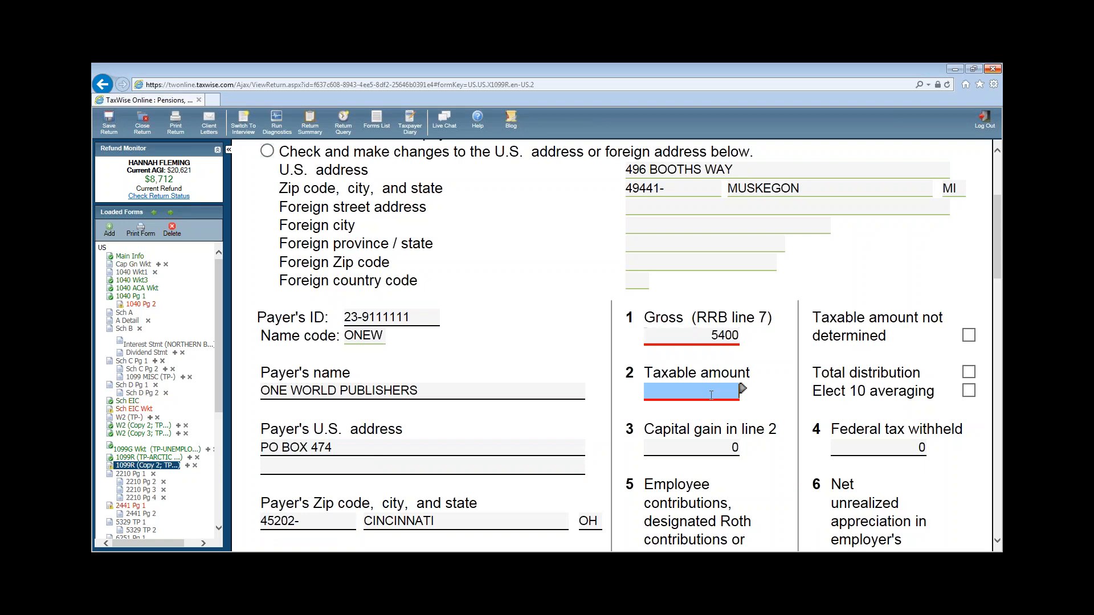
{"action": "type", "text": "5400"}
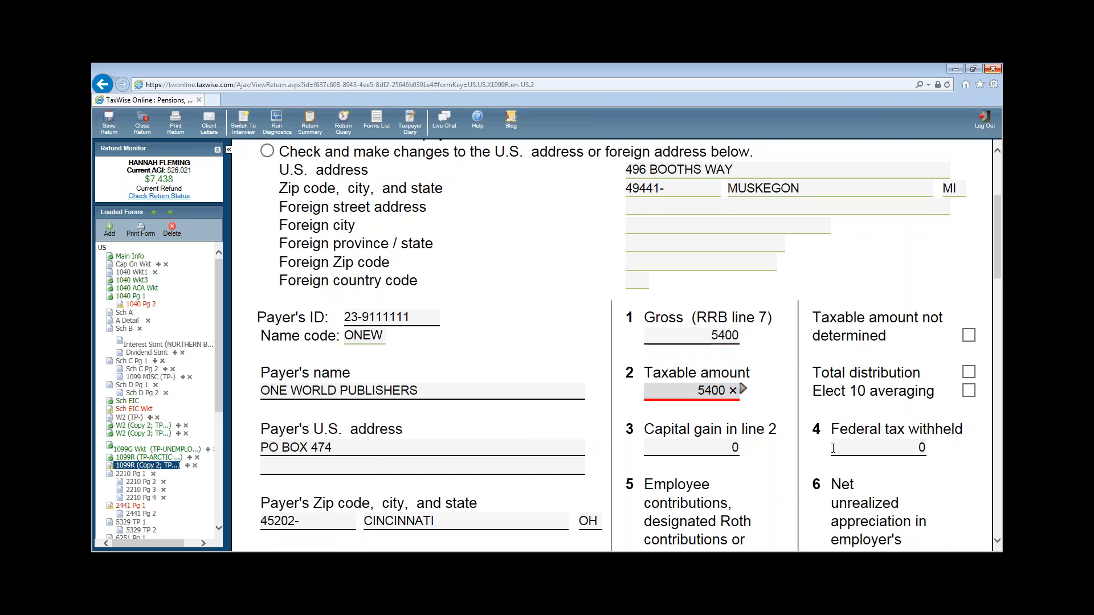
{"action": "left_click", "coordinate": [848, 451]}
{"action": "type", "text": "586"}
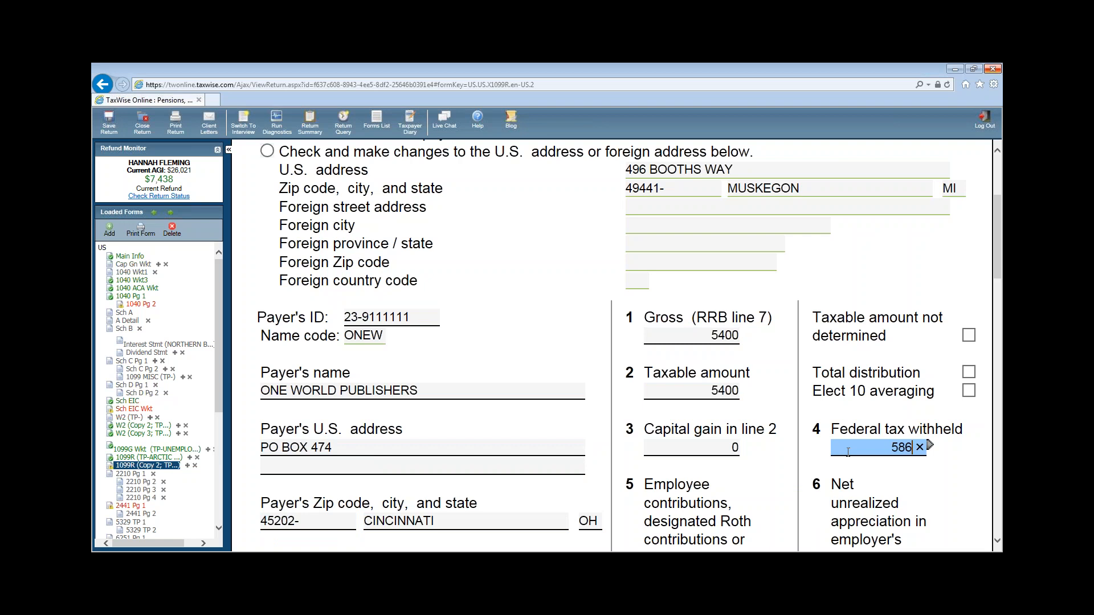
{"action": "key", "text": "Tab"}
{"action": "scroll", "coordinate": [744, 515], "scroll_direction": "down", "scroll_amount": 2}
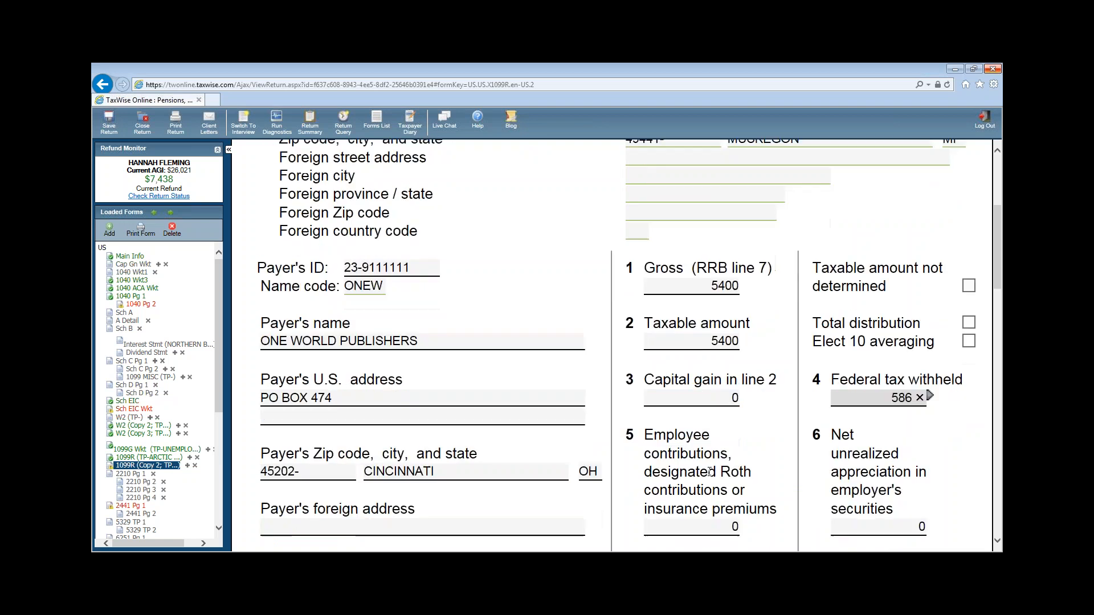
{"action": "left_click", "coordinate": [660, 509]}
{"action": "type", "text": "3"}
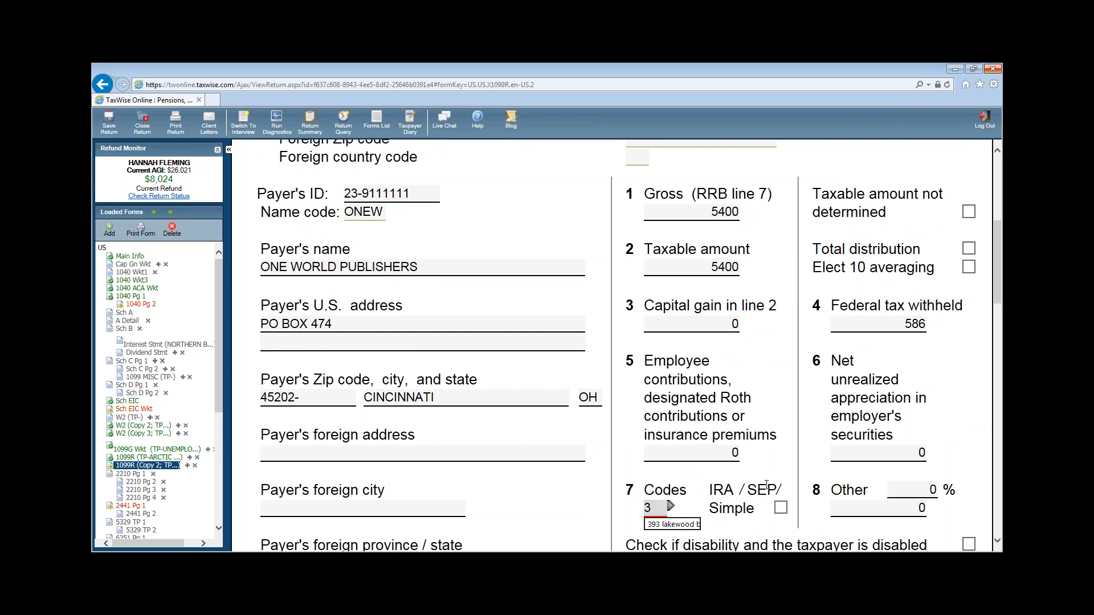
{"action": "scroll", "coordinate": [809, 492], "scroll_direction": "down", "scroll_amount": 3}
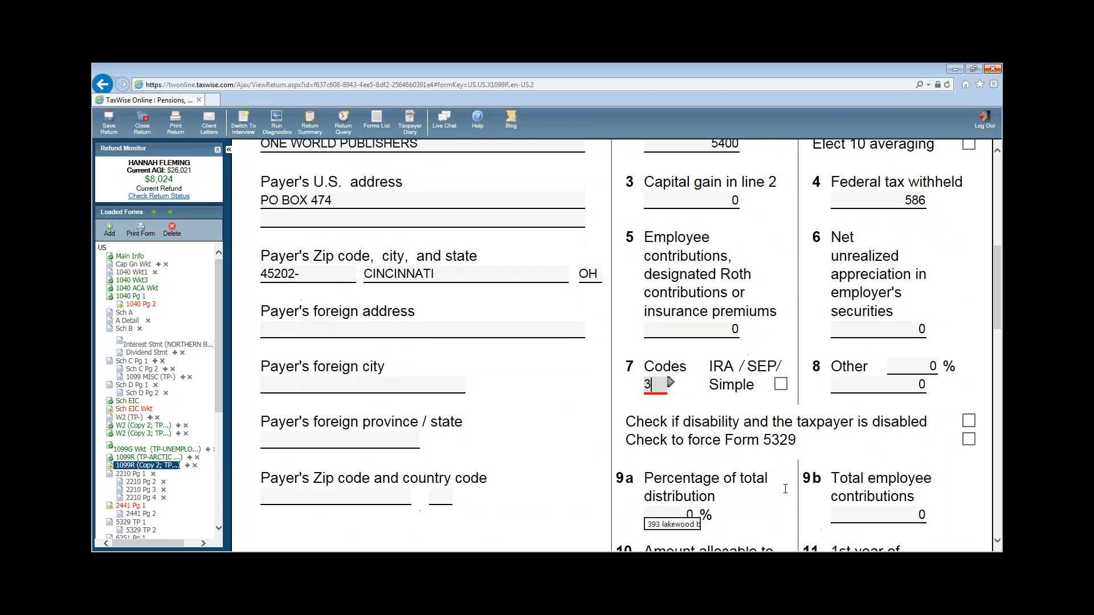
{"action": "scroll", "coordinate": [783, 488], "scroll_direction": "down", "scroll_amount": 5}
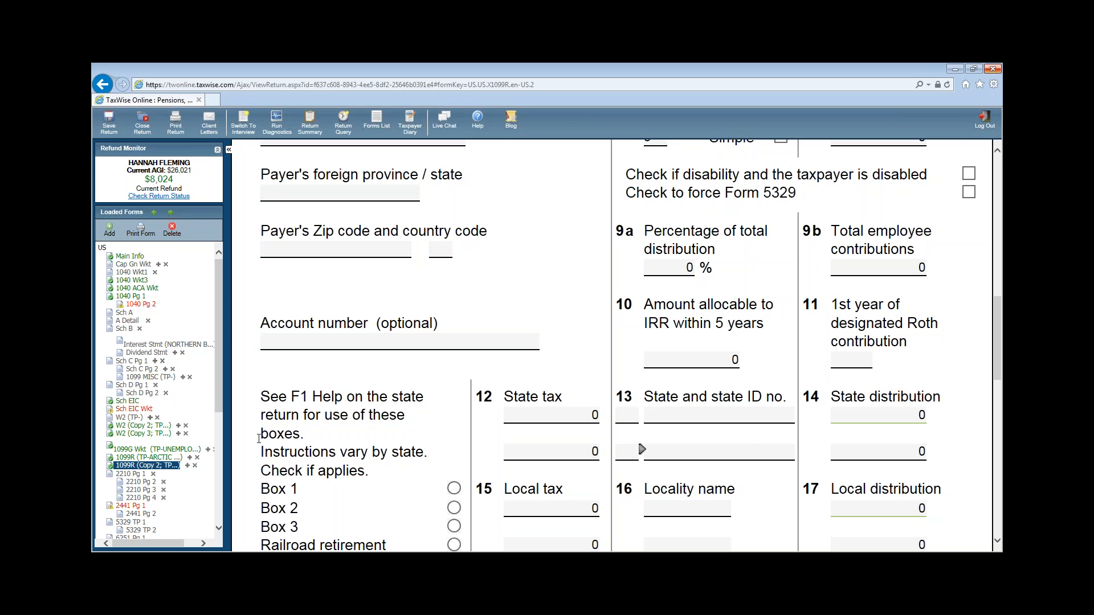
- Select the line 12 business income on 1040 page 1 and link a new Sch CEZ with F9
{"action": "left_click", "coordinate": [132, 296]}
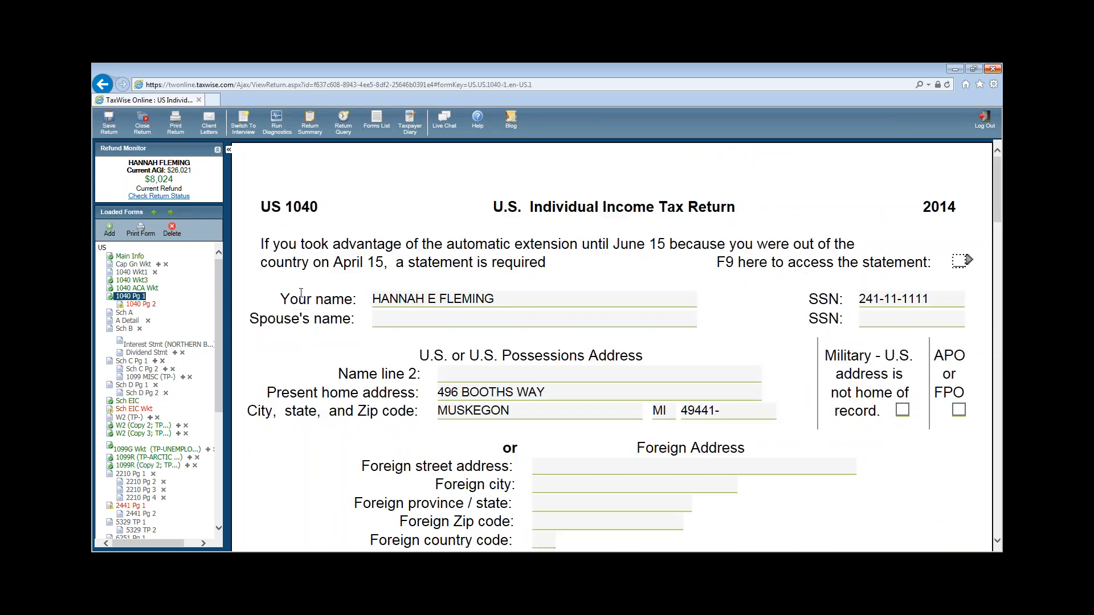
{"action": "scroll", "coordinate": [913, 379], "scroll_direction": "down", "scroll_amount": 15}
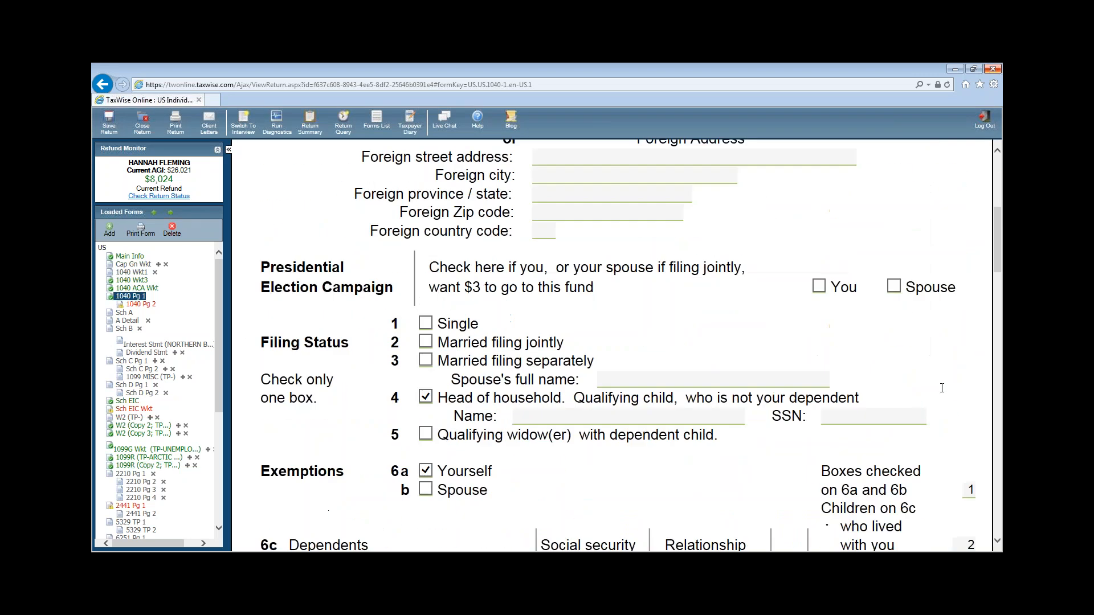
{"action": "scroll", "coordinate": [913, 379], "scroll_direction": "down", "scroll_amount": 1}
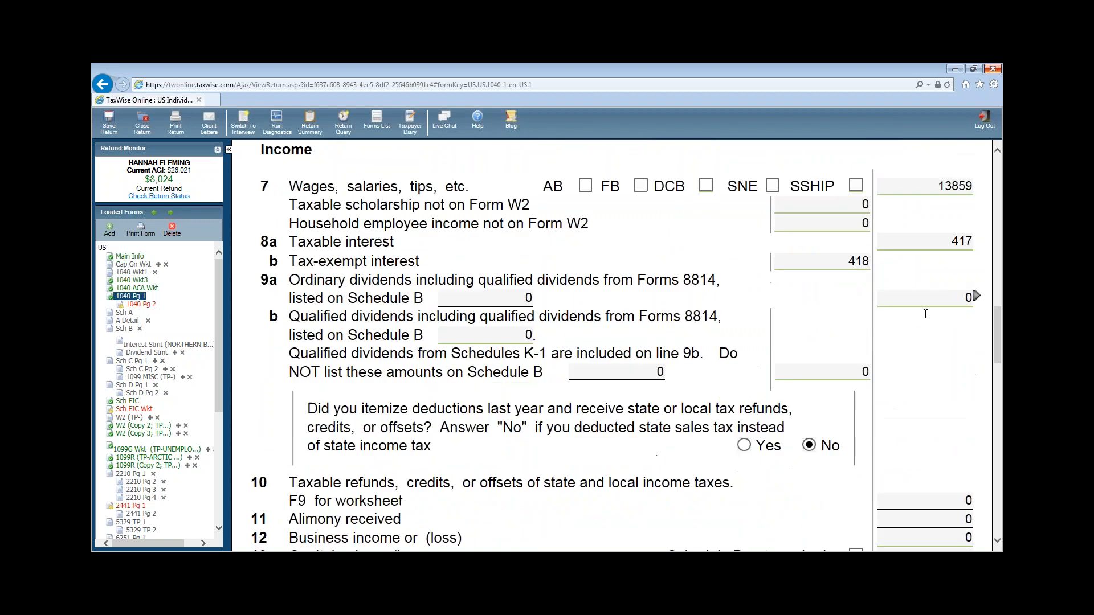
{"action": "scroll", "coordinate": [952, 442], "scroll_direction": "down", "scroll_amount": 2}
{"action": "scroll", "coordinate": [963, 533], "scroll_direction": "down", "scroll_amount": 5}
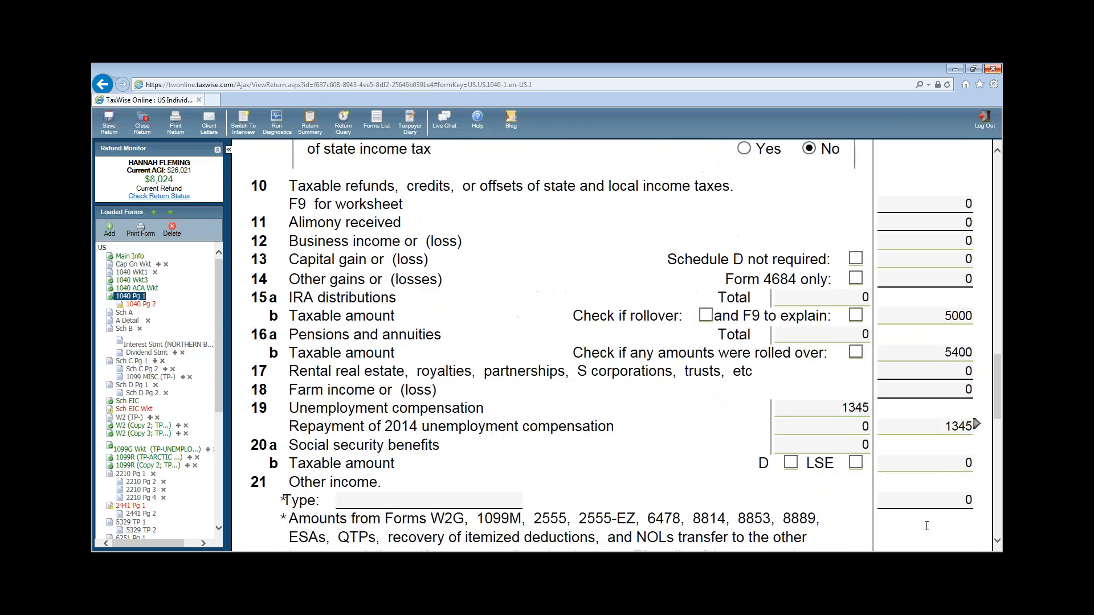
{"action": "scroll", "coordinate": [922, 521], "scroll_direction": "up", "scroll_amount": 4}
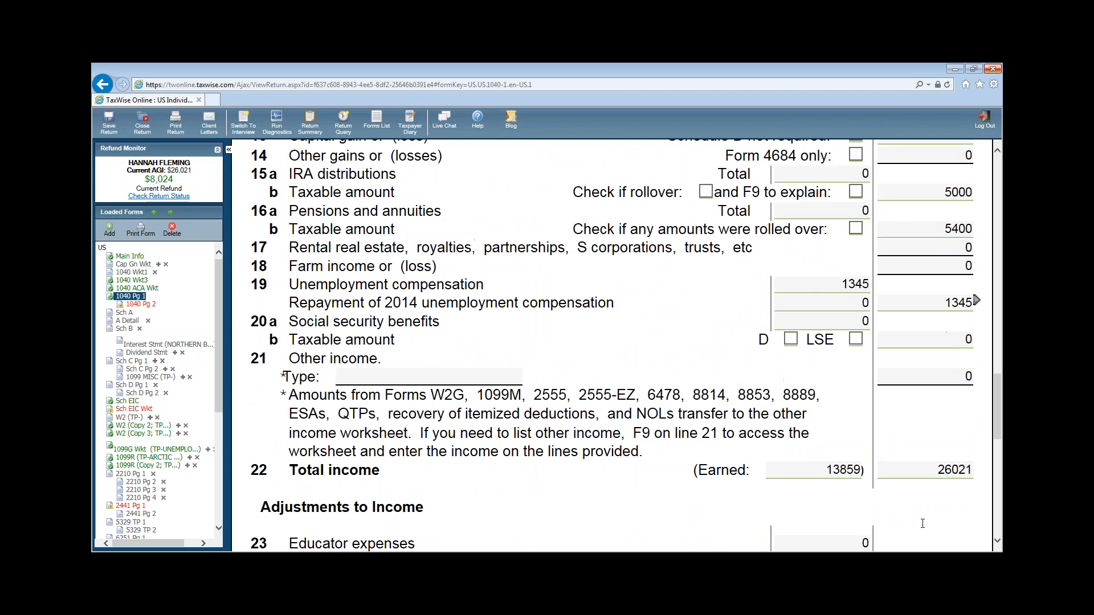
{"action": "left_click", "coordinate": [822, 476]}
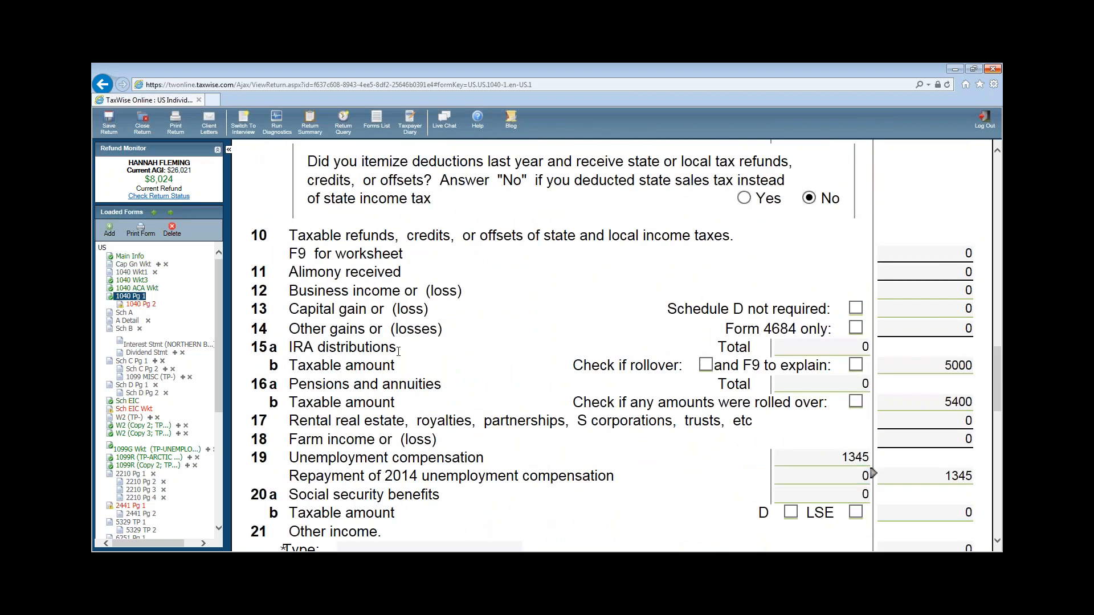
{"action": "left_click", "coordinate": [889, 290]}
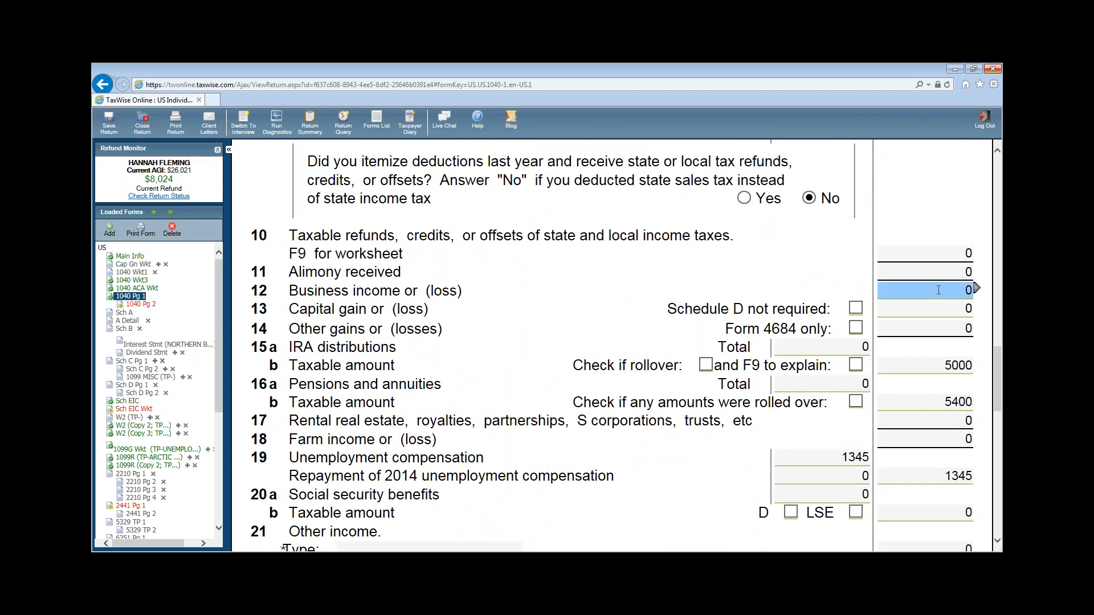
{"action": "left_click", "coordinate": [975, 290]}
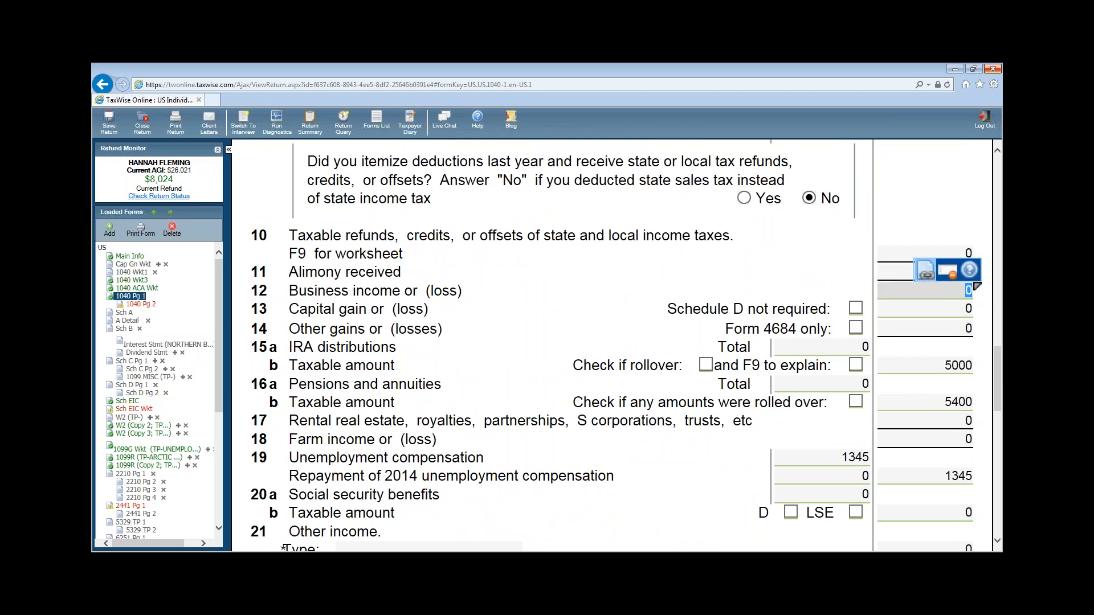
{"action": "key", "text": "F9"}
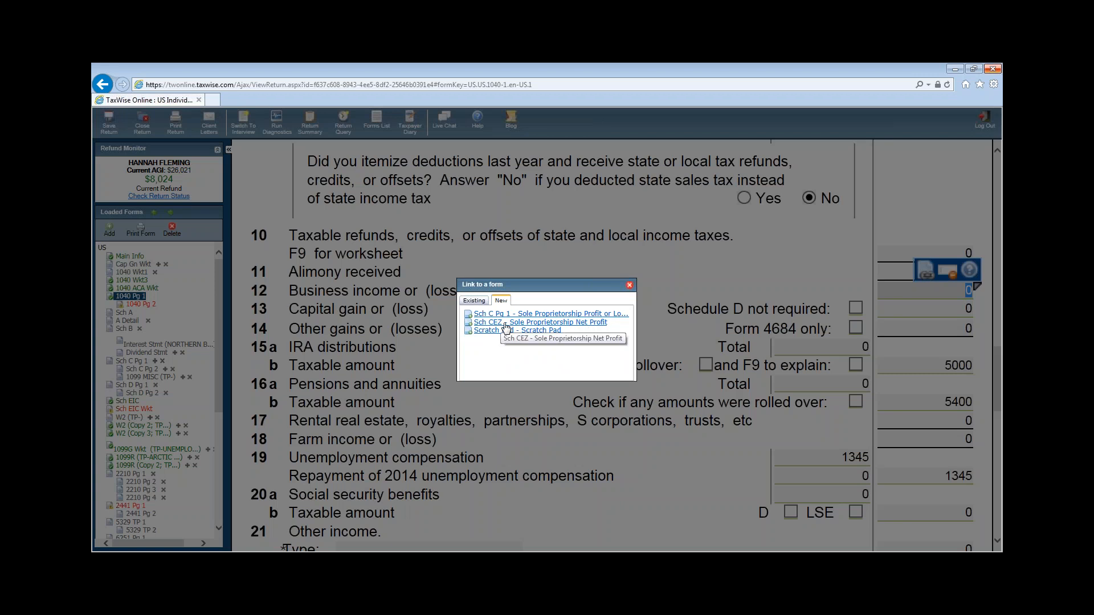
{"action": "left_click", "coordinate": [505, 322]}
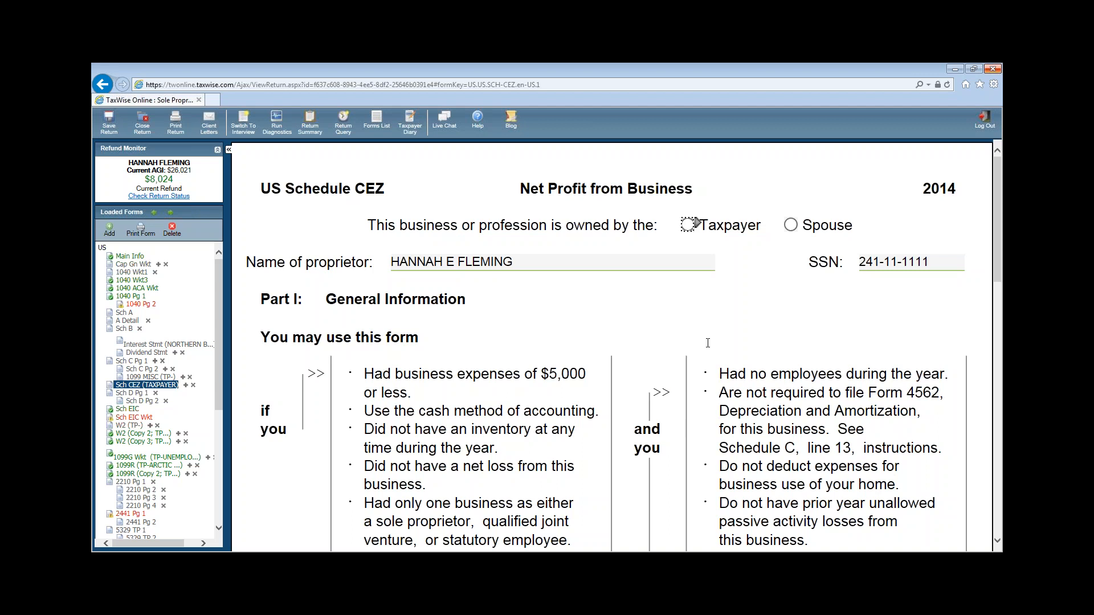
- Type EDITOR in field A and 541990 as the business code
{"action": "scroll", "coordinate": [721, 293], "scroll_direction": "down", "scroll_amount": 4}
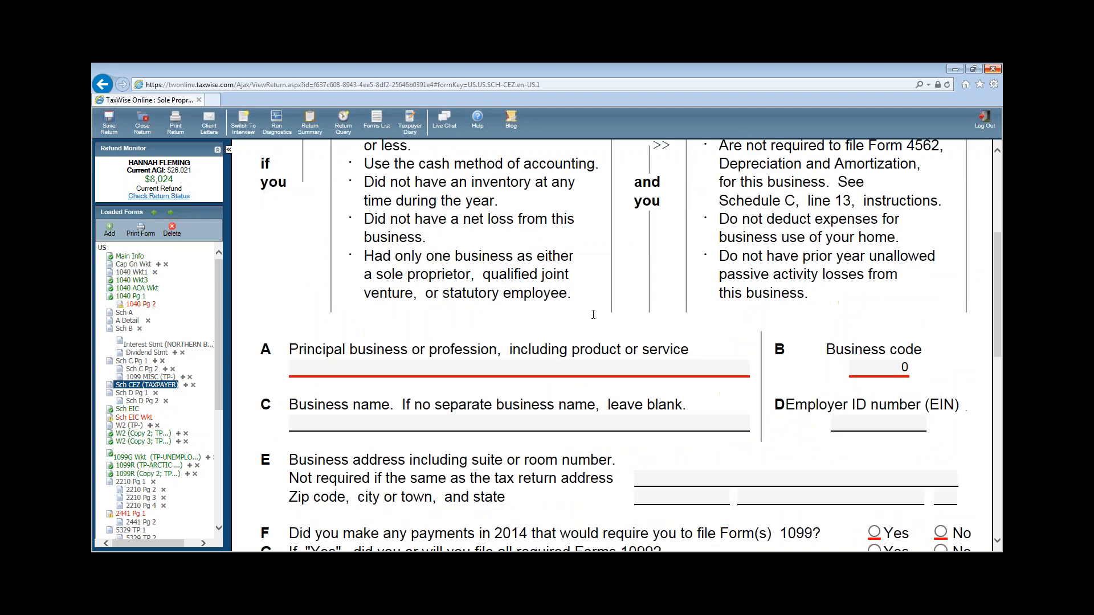
{"action": "left_click", "coordinate": [462, 370]}
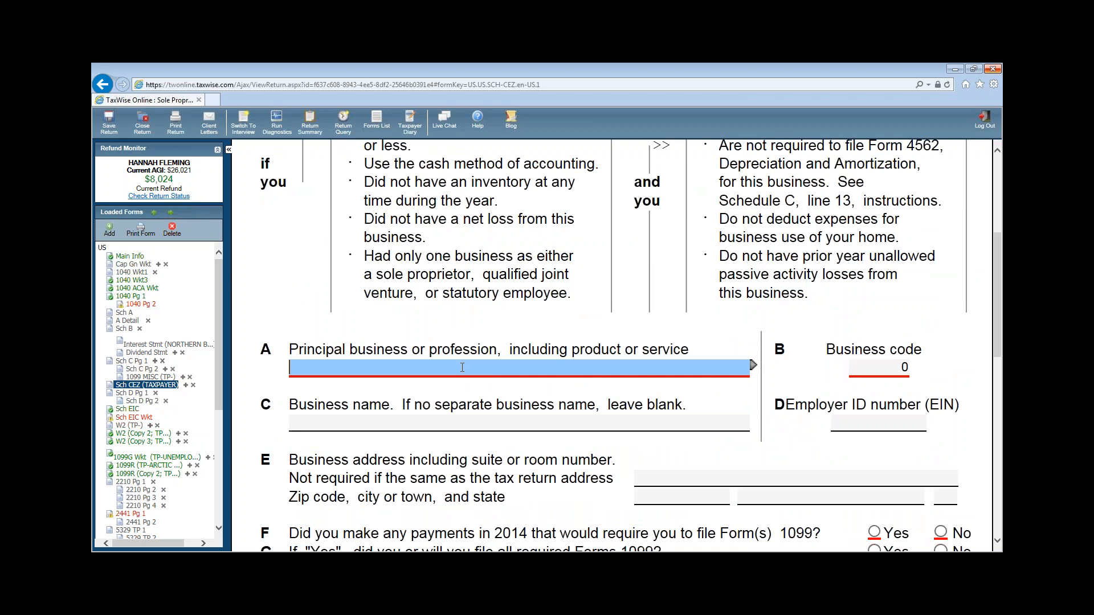
{"action": "left_click", "coordinate": [462, 367]}
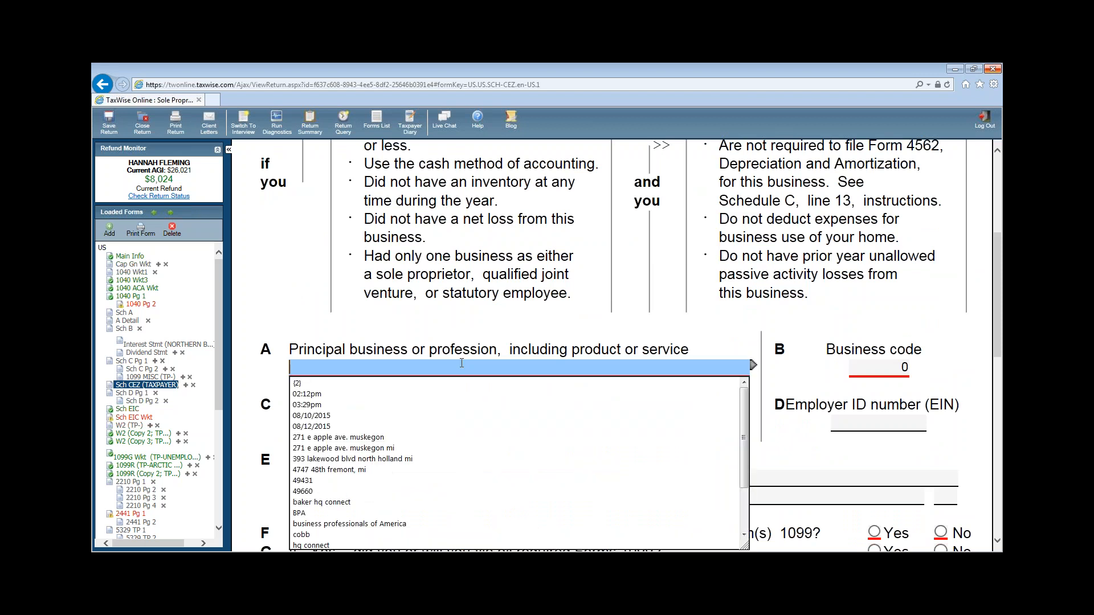
{"action": "type", "text": "EDITOR"}
{"action": "key", "text": "Return"}
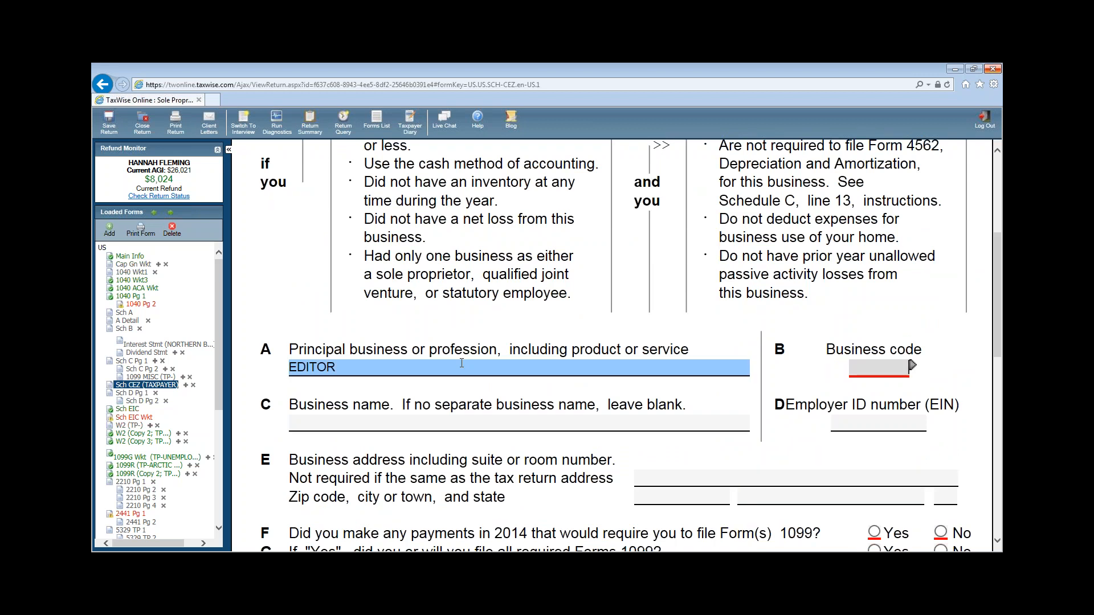
{"action": "type", "text": "541990"}
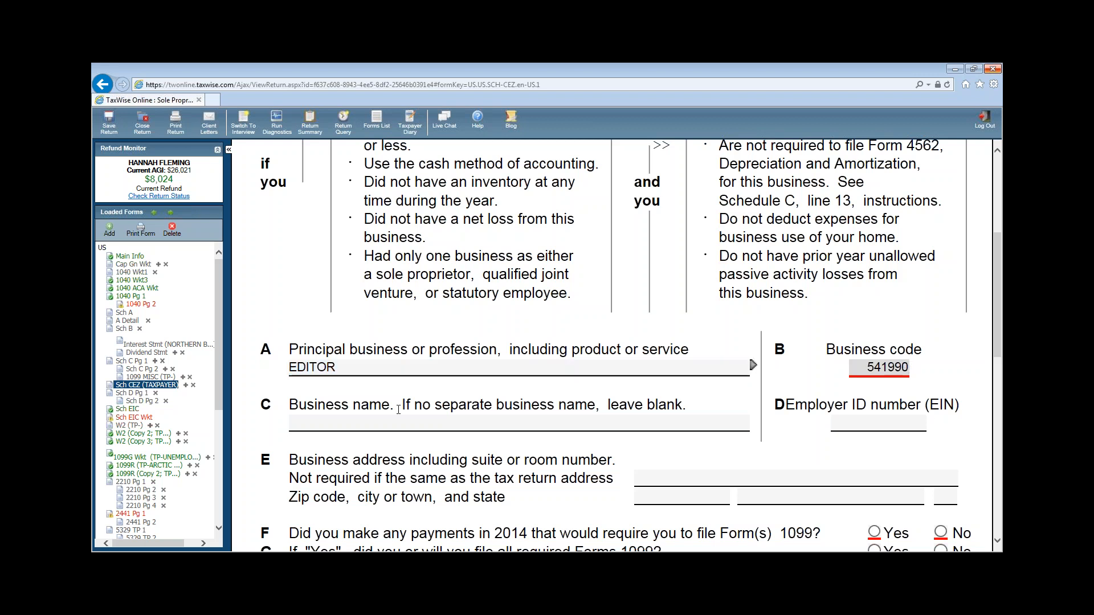
{"action": "left_click", "coordinate": [762, 494]}
{"action": "scroll", "coordinate": [761, 493], "scroll_direction": "down", "scroll_amount": 1}
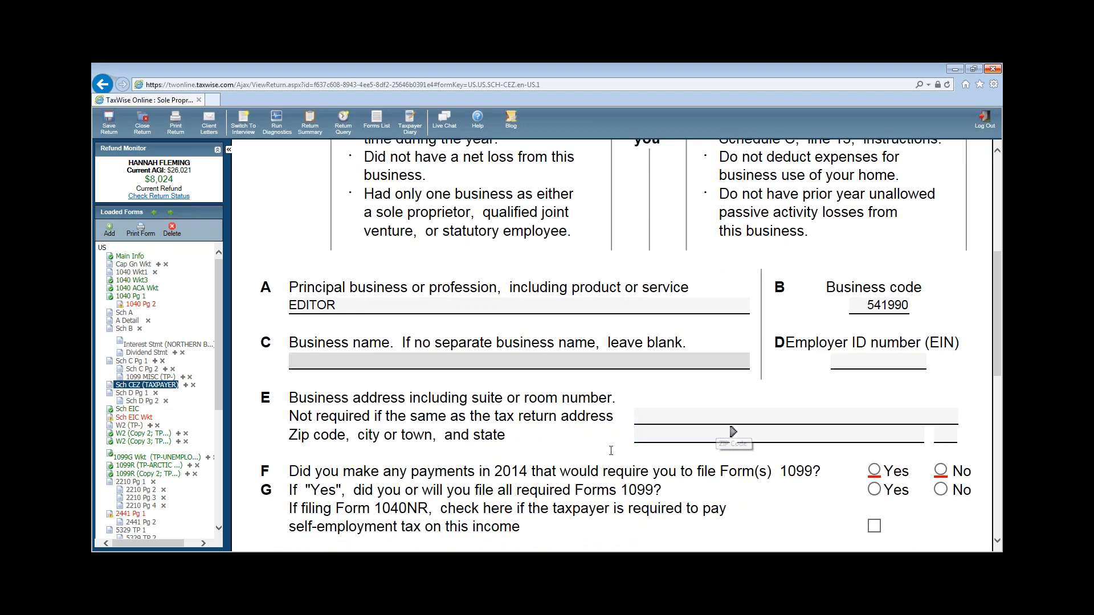
- Leave the business address blank and answer No to questions F and G
{"action": "left_click", "coordinate": [681, 417]}
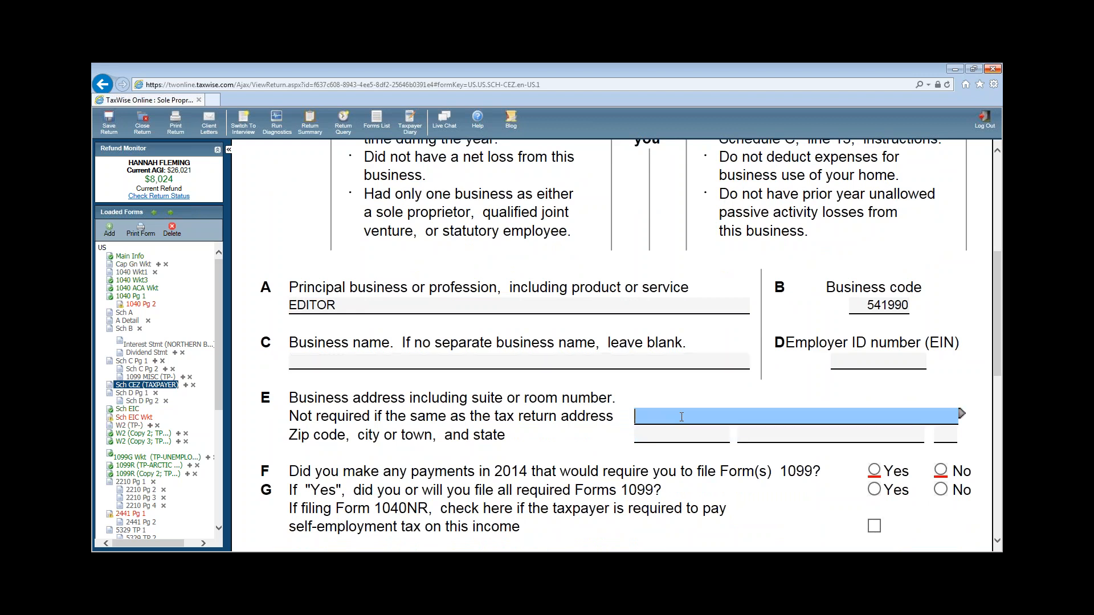
{"action": "type", "text": "496"}
{"action": "key", "text": "BackSpace"}
{"action": "key", "text": "BackSpace"}
{"action": "key", "text": "BackSpace"}
{"action": "key", "text": "BackSpace"}
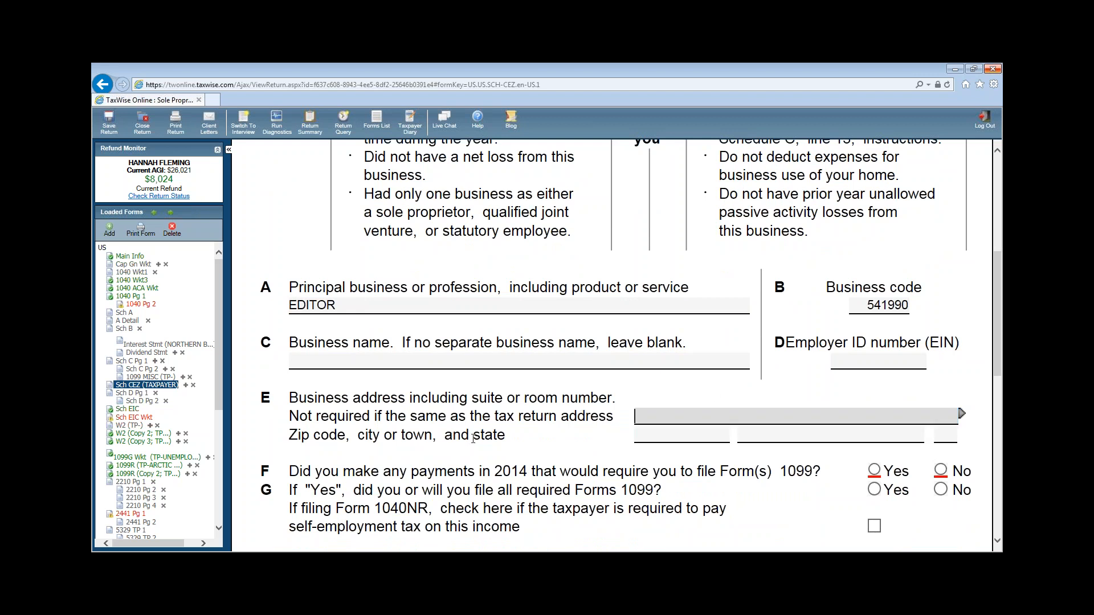
{"action": "left_click", "coordinate": [537, 447]}
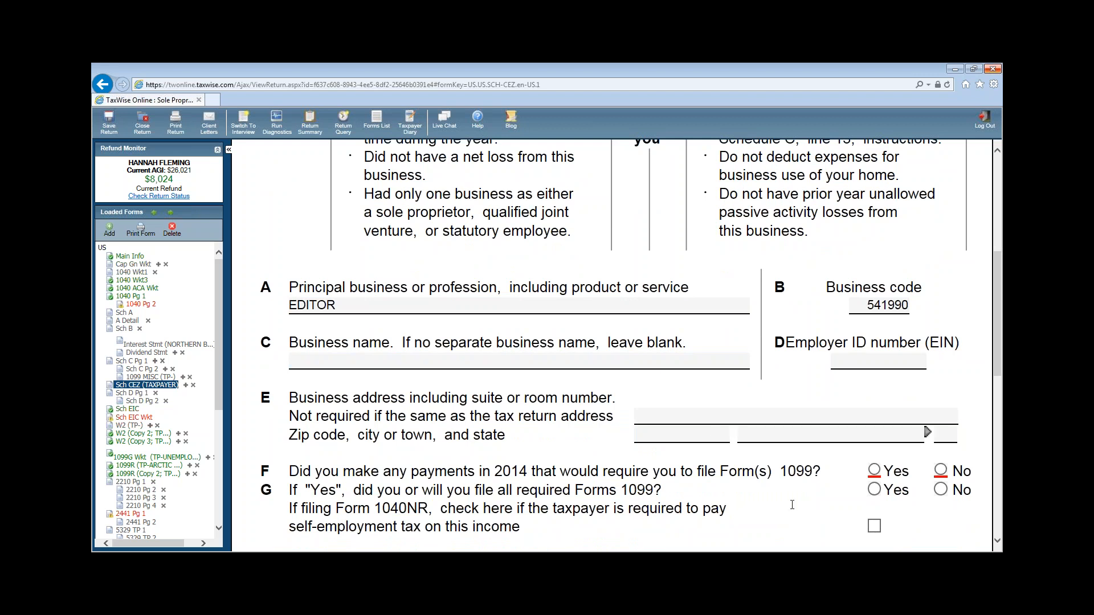
{"action": "scroll", "coordinate": [806, 494], "scroll_direction": "down", "scroll_amount": 2}
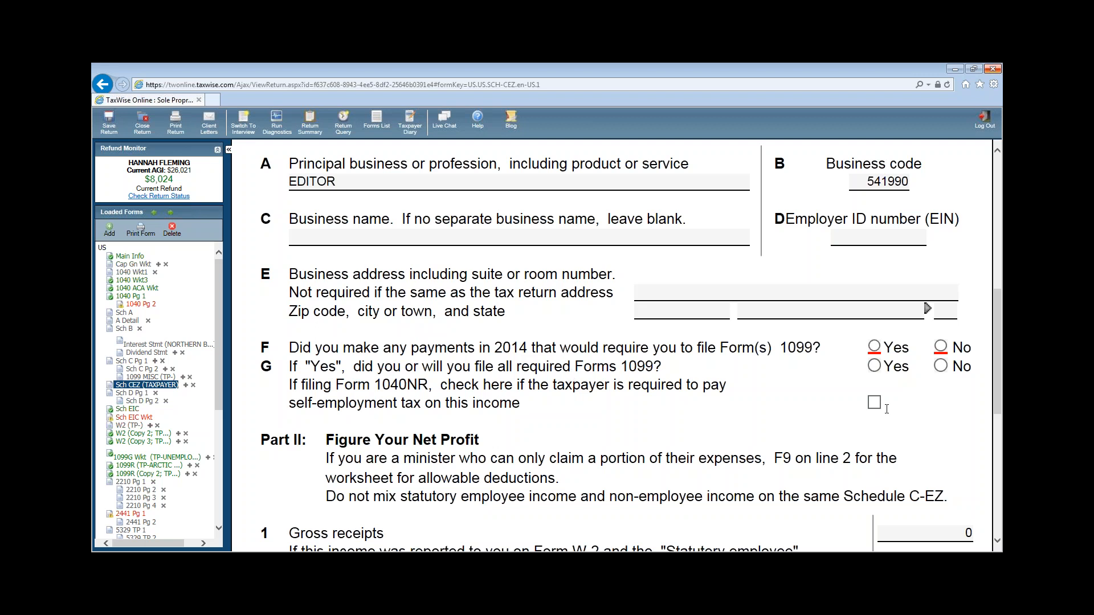
{"action": "left_click", "coordinate": [941, 347]}
{"action": "left_click", "coordinate": [945, 365]}
- Select line 1 Gross receipts and press F9 to list linkable forms
{"action": "scroll", "coordinate": [958, 443], "scroll_direction": "down", "scroll_amount": 2}
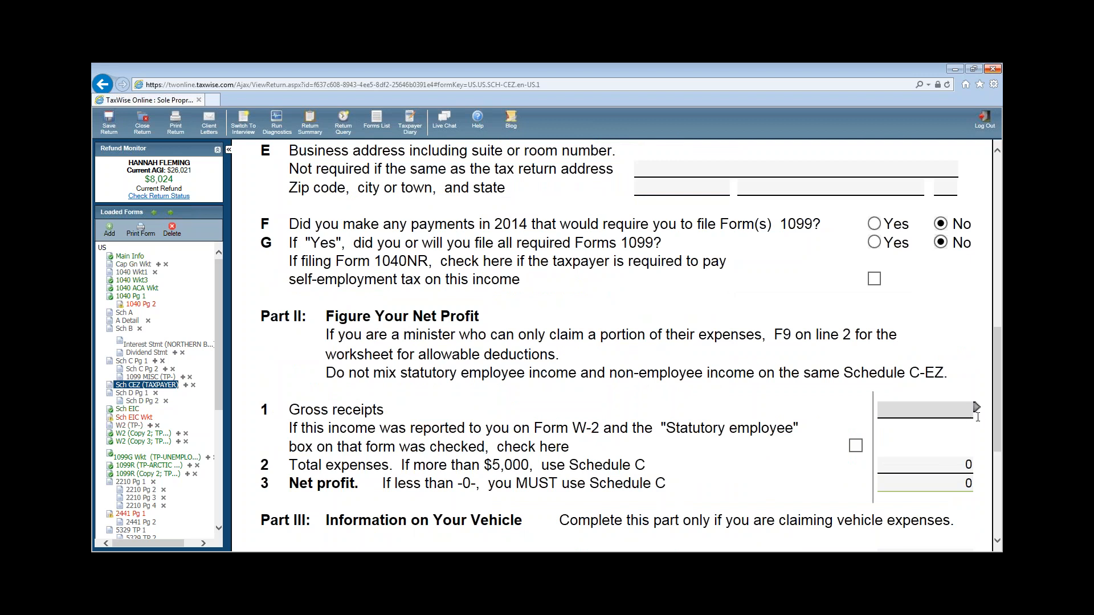
{"action": "left_click", "coordinate": [976, 410]}
{"action": "key", "text": "F9"}
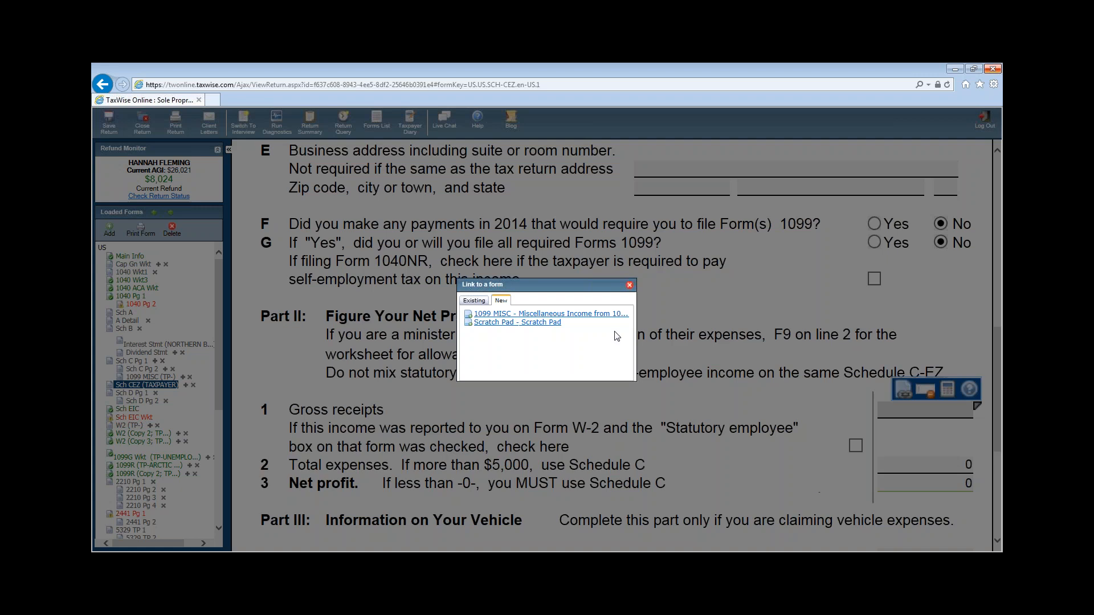
- Add a linked 1099-MISC from CANDID PUBLISHING, EIN 34-0111111, PO BOX 6717, ZIP 45404
{"action": "left_click", "coordinate": [574, 314]}
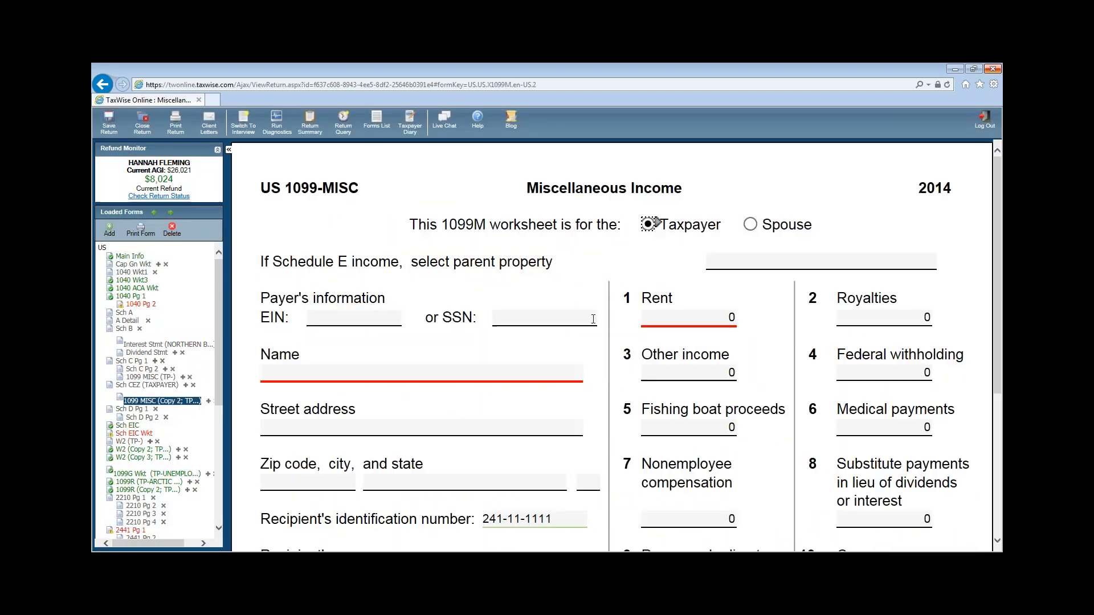
{"action": "left_click", "coordinate": [337, 316]}
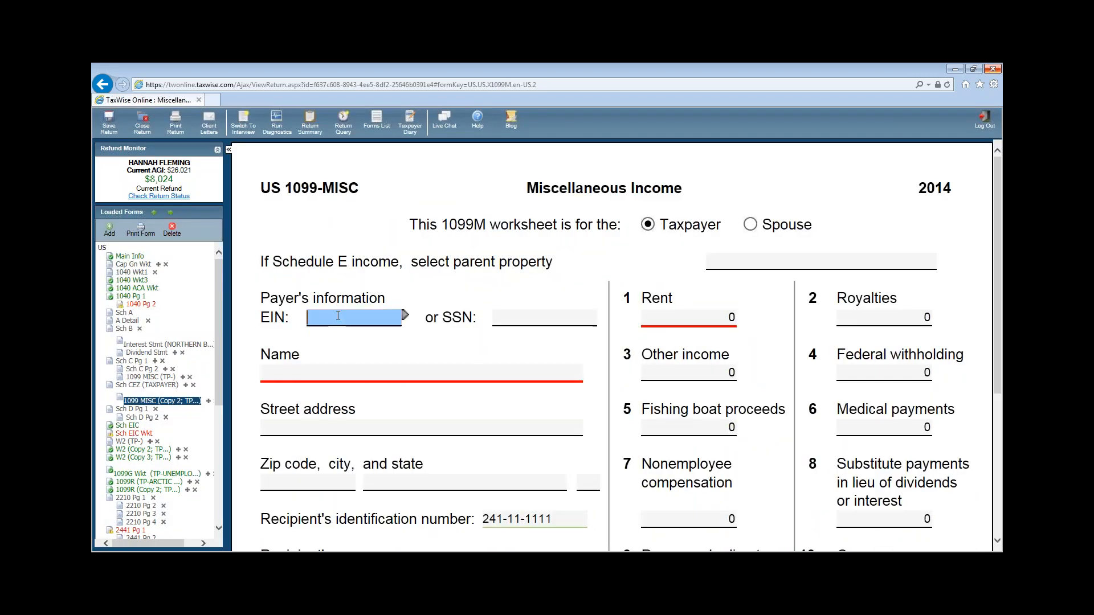
{"action": "type", "text": "34-0111111"}
{"action": "key", "text": "Tab"}
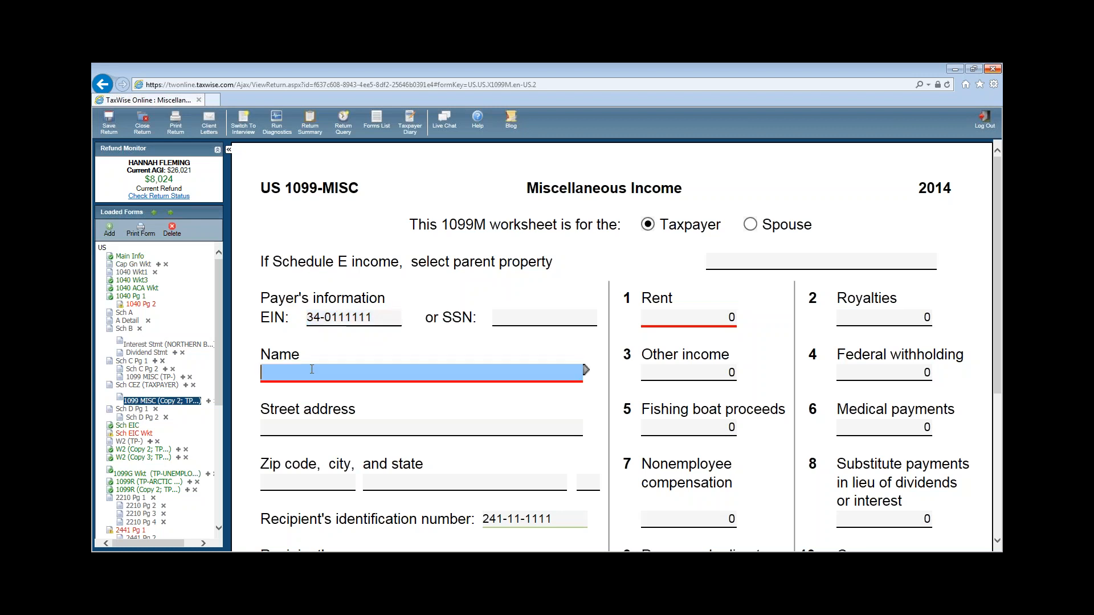
{"action": "type", "text": "CANDID PUBLISHING"}
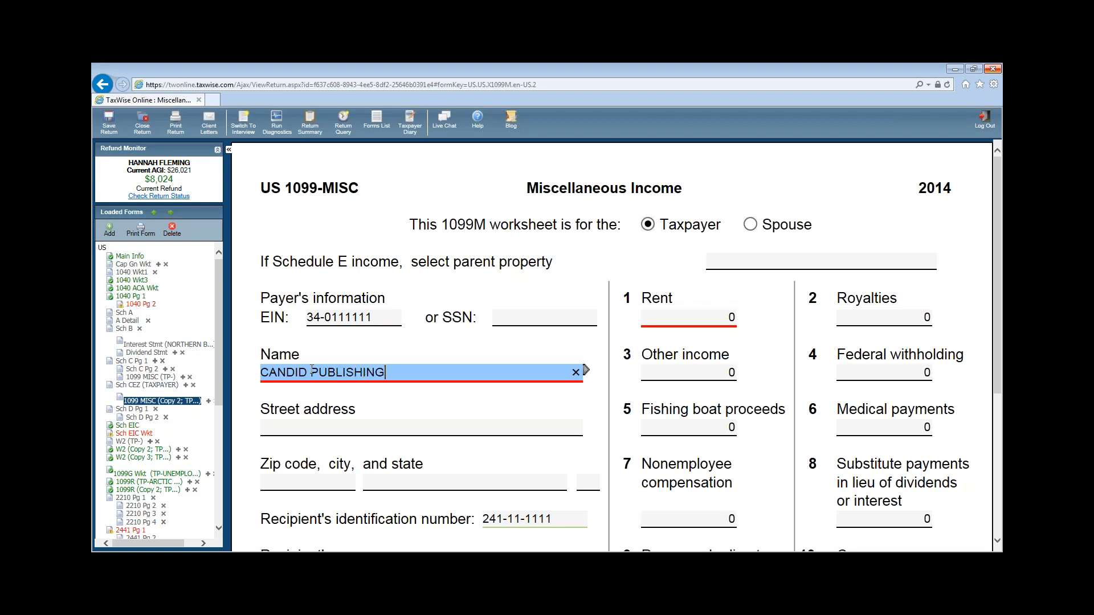
{"action": "key", "text": "Tab"}
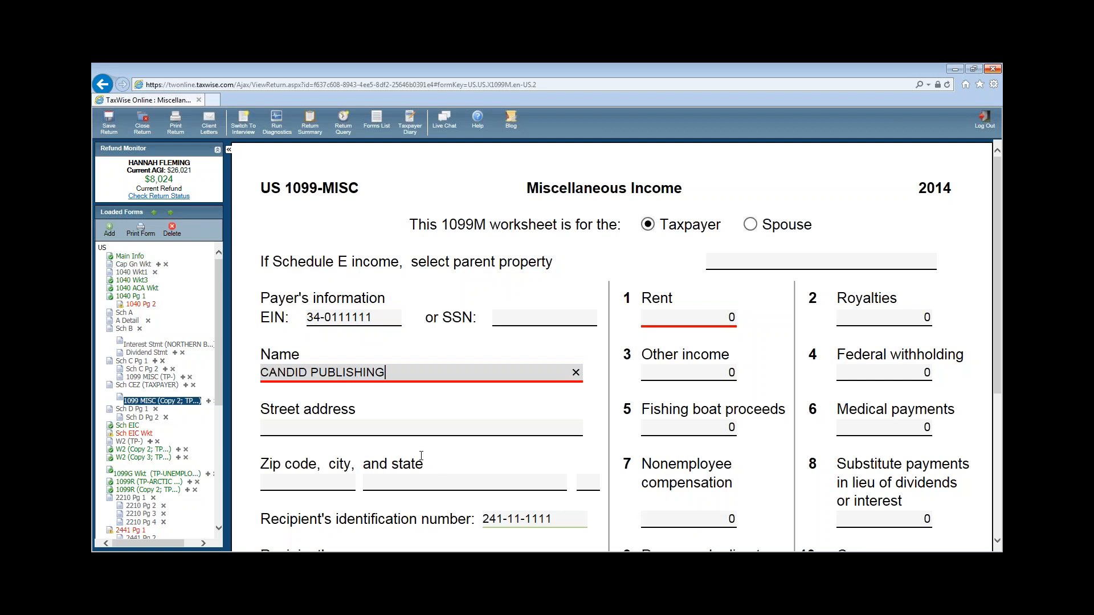
{"action": "type", "text": "P"}
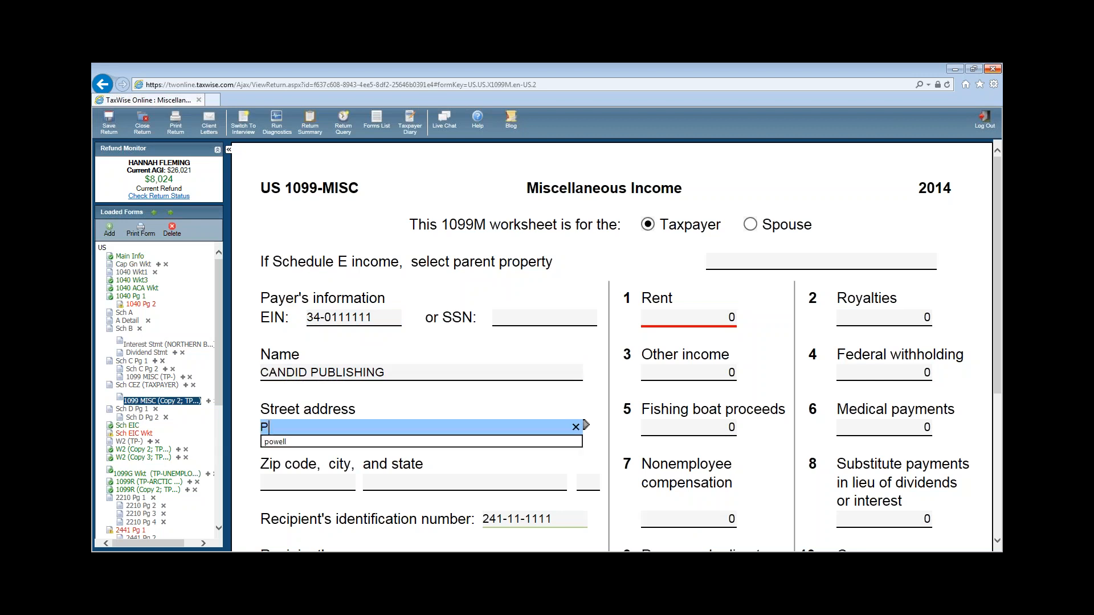
{"action": "type", "text": "O BOX 6717"}
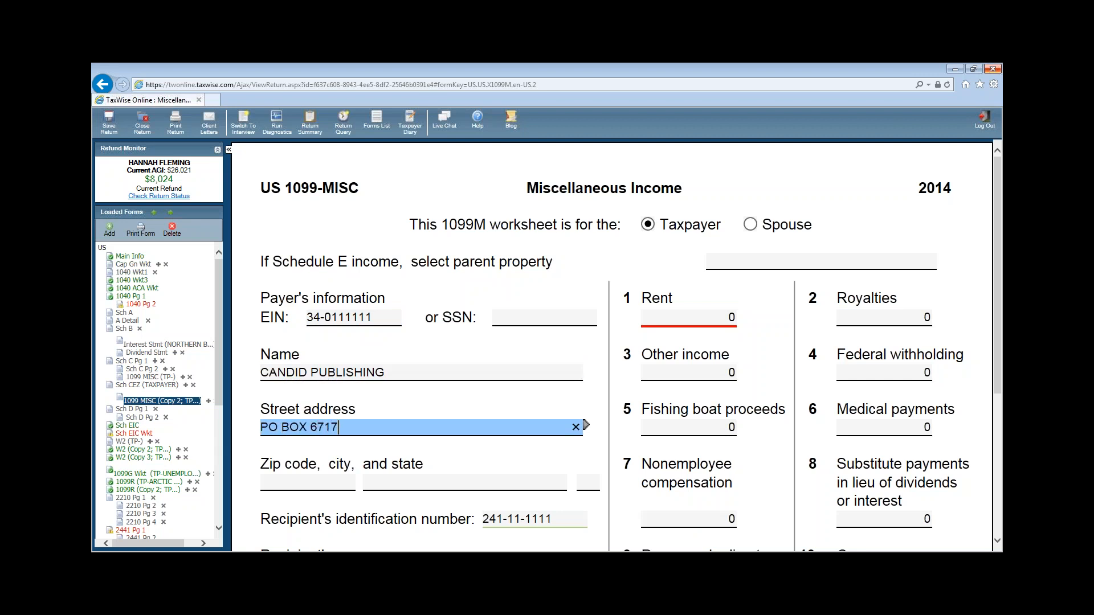
{"action": "key", "text": "Tab"}
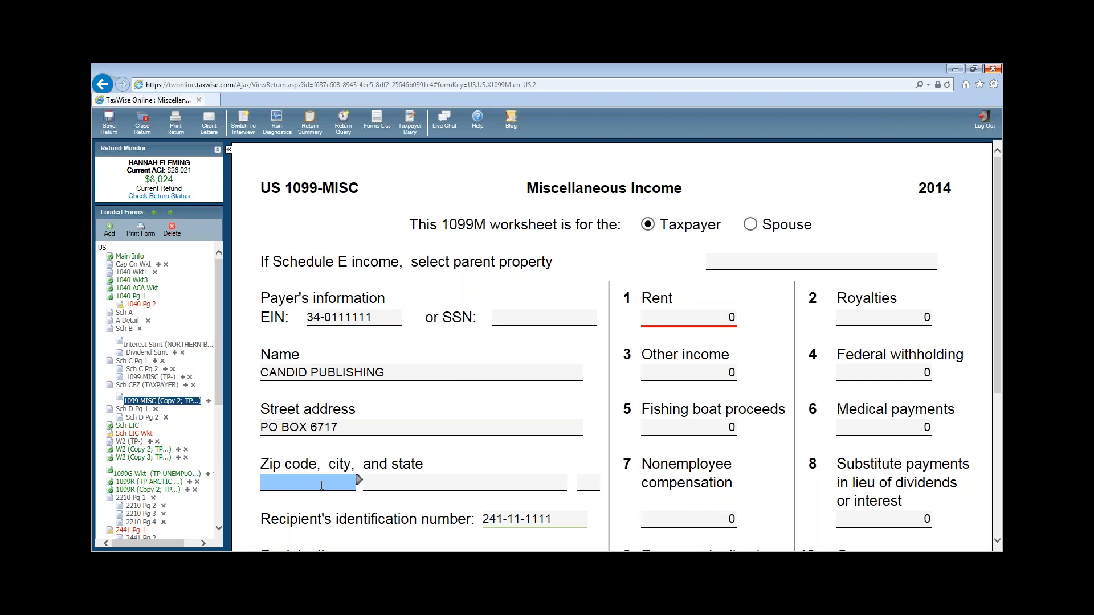
{"action": "type", "text": "4944"}
{"action": "key", "text": "BackSpace"}
{"action": "key", "text": "BackSpace"}
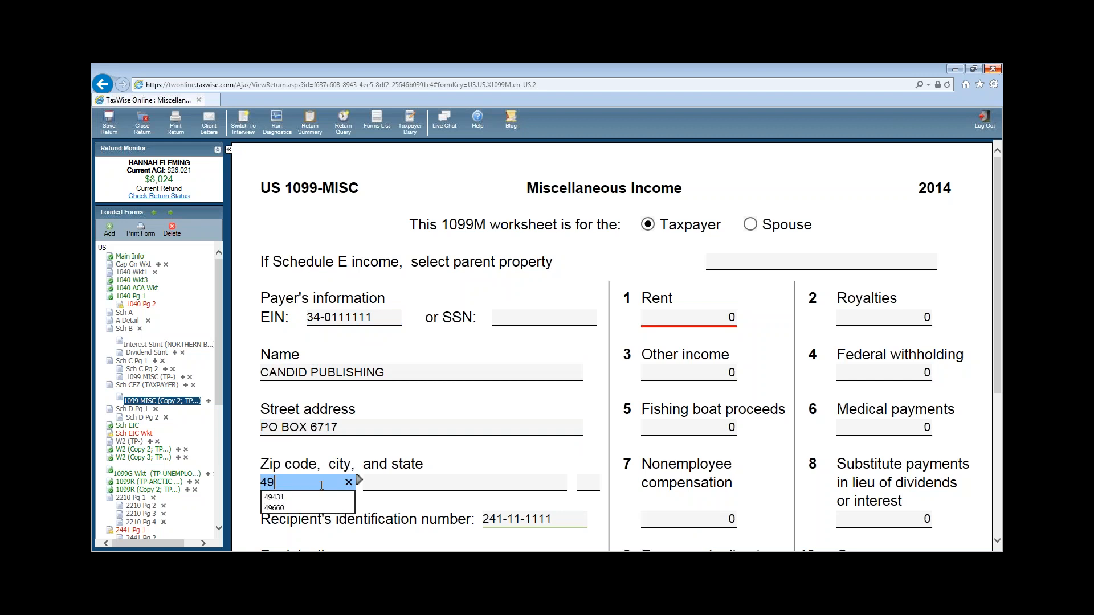
{"action": "key", "text": "BackSpace"}
{"action": "type", "text": "5"}
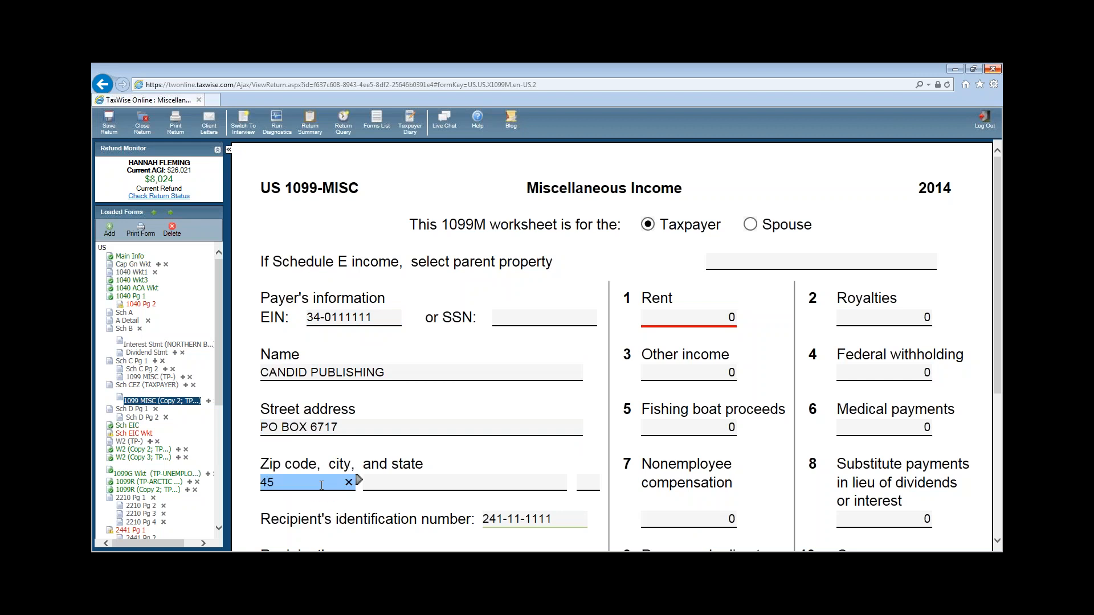
{"action": "type", "text": "404-"}
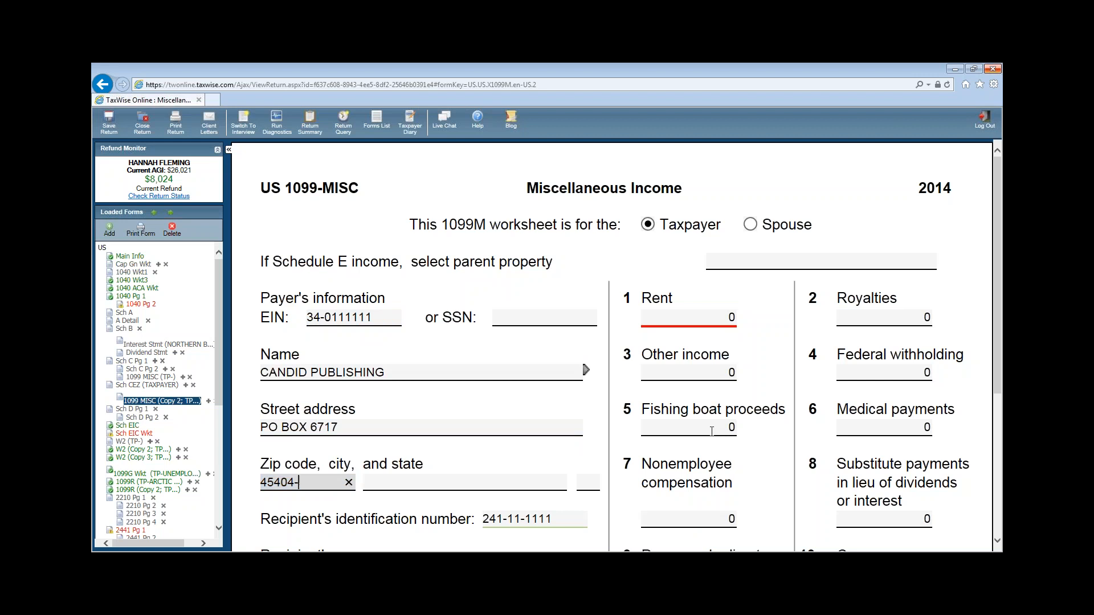
- Enter 12876 in box 7 nonemployee compensation, then return to Sch CEZ (TAXPAYER)
{"action": "scroll", "coordinate": [512, 456], "scroll_direction": "down", "scroll_amount": 2}
{"action": "left_click", "coordinate": [677, 399]}
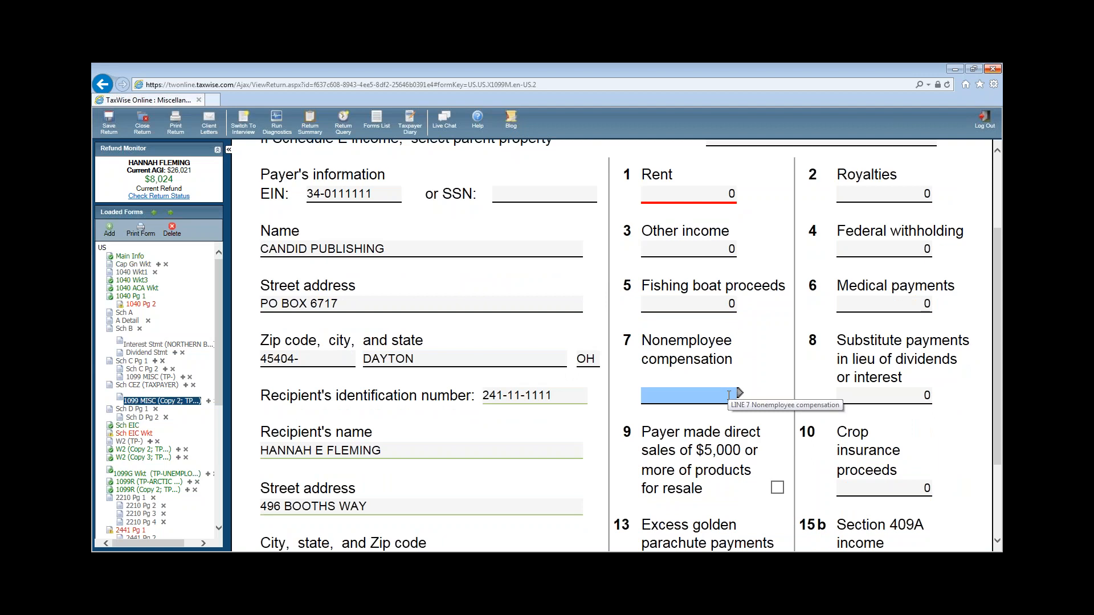
{"action": "type", "text": "12"}
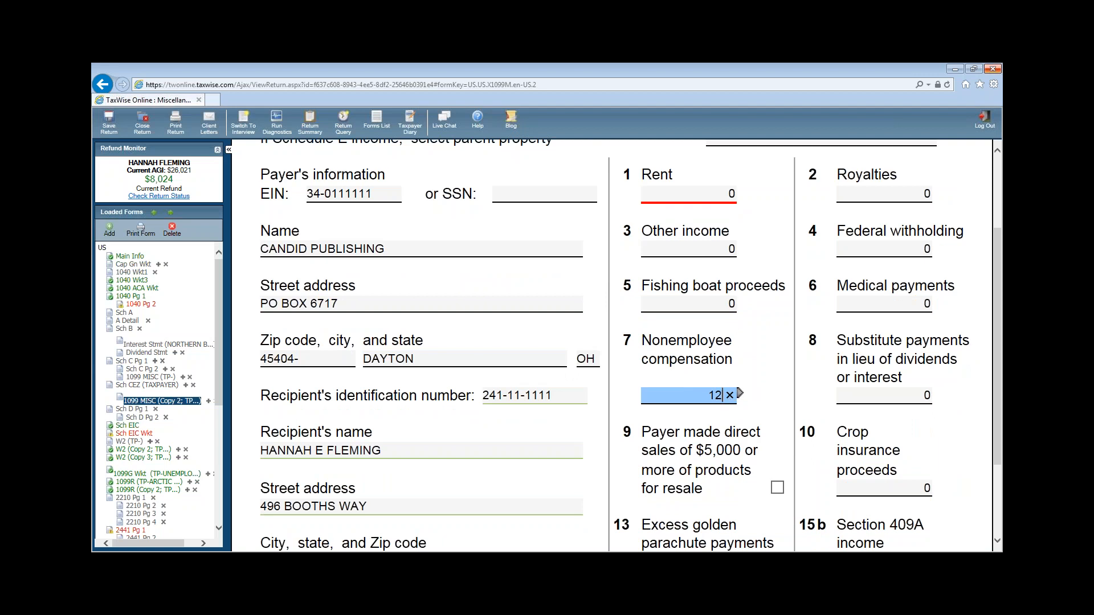
{"action": "type", "text": "875"}
{"action": "key", "text": "BackSpace"}
{"action": "type", "text": "6"}
{"action": "left_click", "coordinate": [339, 423]}
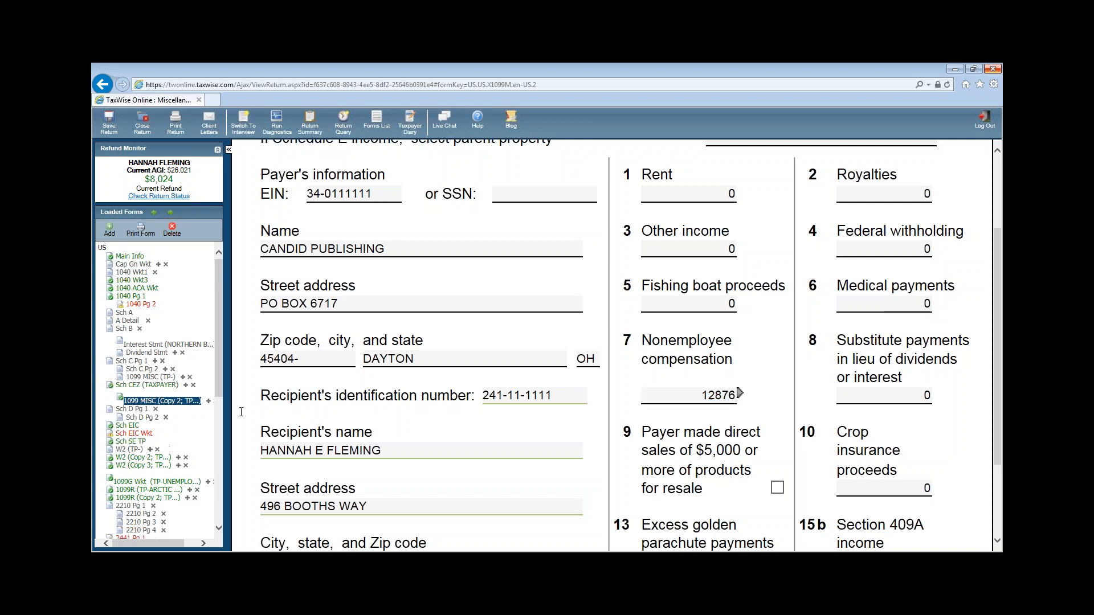
{"action": "left_click", "coordinate": [121, 386]}
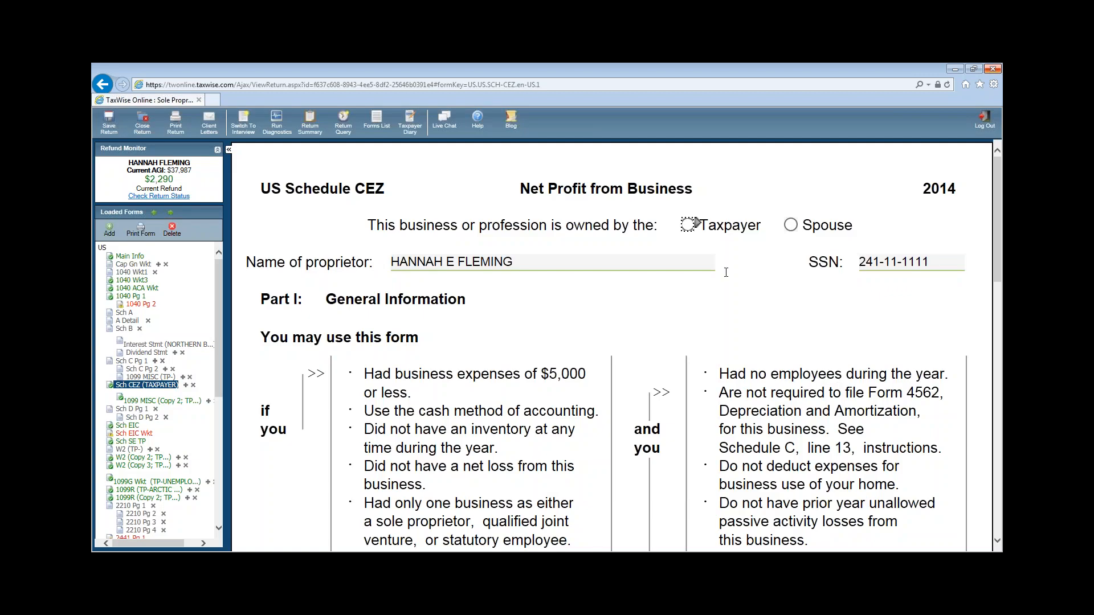
- Mark the Schedule C-EZ business as the taxpayer's and go to the Part II gross receipts line
{"action": "left_click", "coordinate": [689, 224]}
{"action": "scroll", "coordinate": [864, 386], "scroll_direction": "down", "scroll_amount": 4}
{"action": "scroll", "coordinate": [865, 386], "scroll_direction": "down", "scroll_amount": 5}
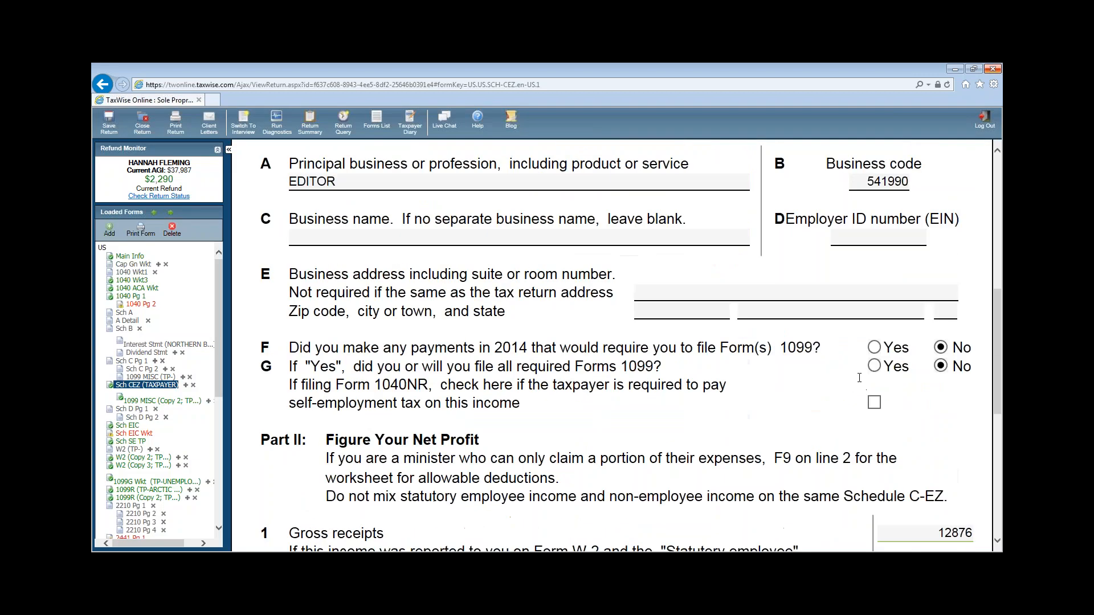
{"action": "left_click", "coordinate": [942, 411]}
{"action": "key", "text": "Return"}
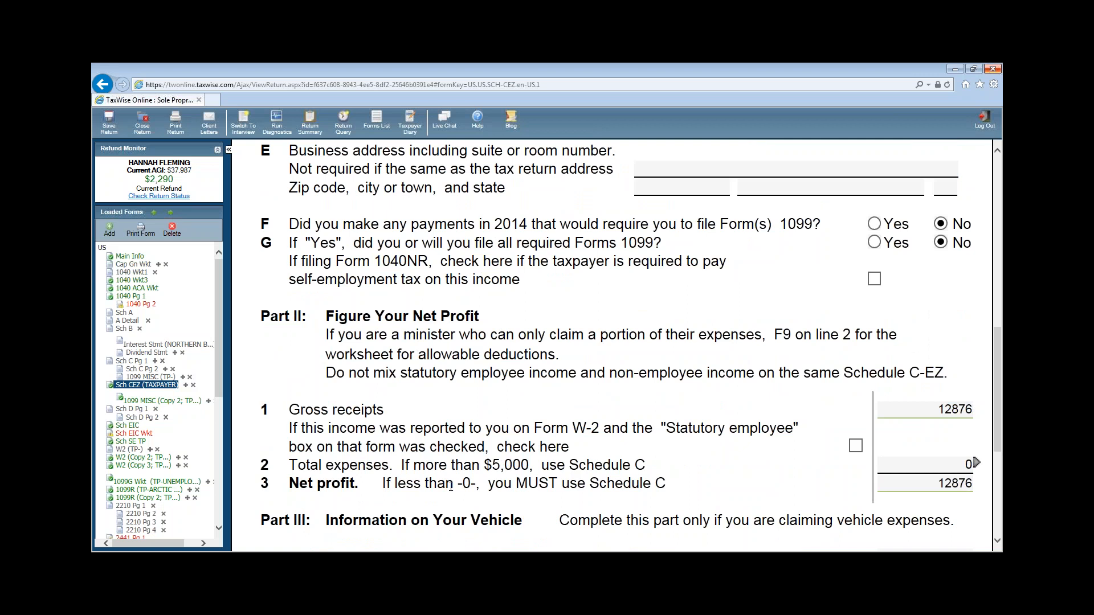
- Attach a new Scratch Pad to line 2 total expenses
{"action": "left_click", "coordinate": [926, 471]}
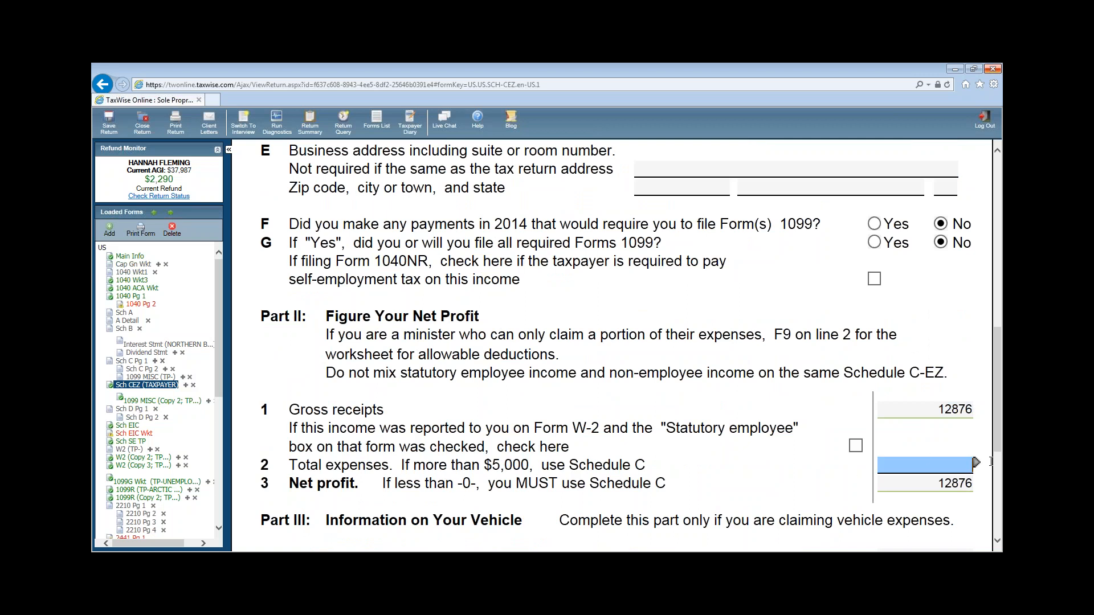
{"action": "left_click", "coordinate": [976, 462]}
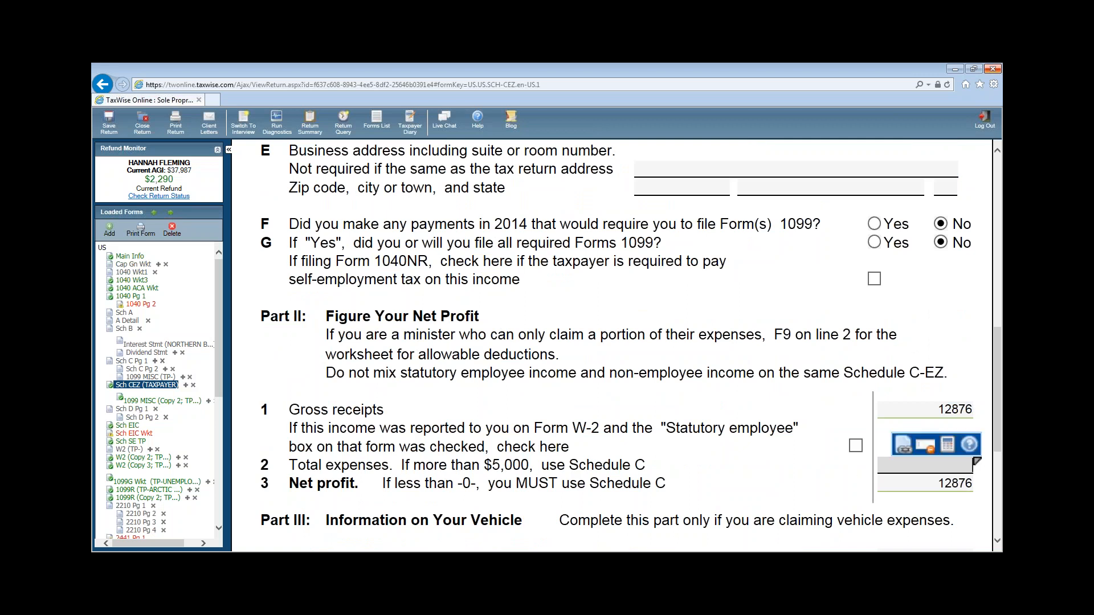
{"action": "left_click", "coordinate": [903, 445]}
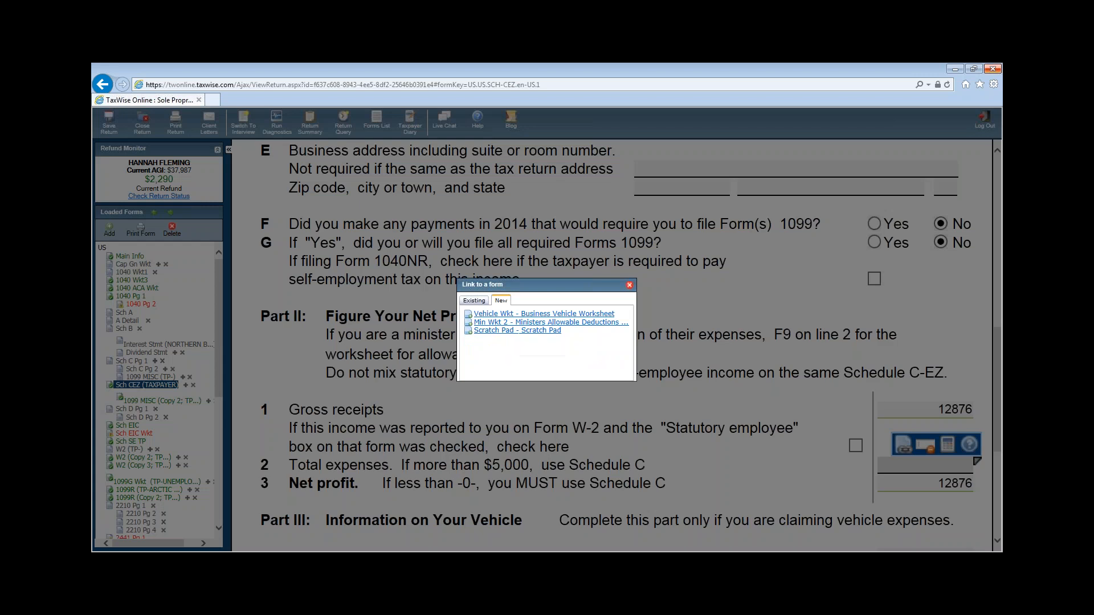
{"action": "left_click", "coordinate": [495, 332]}
{"action": "left_click", "coordinate": [497, 303]}
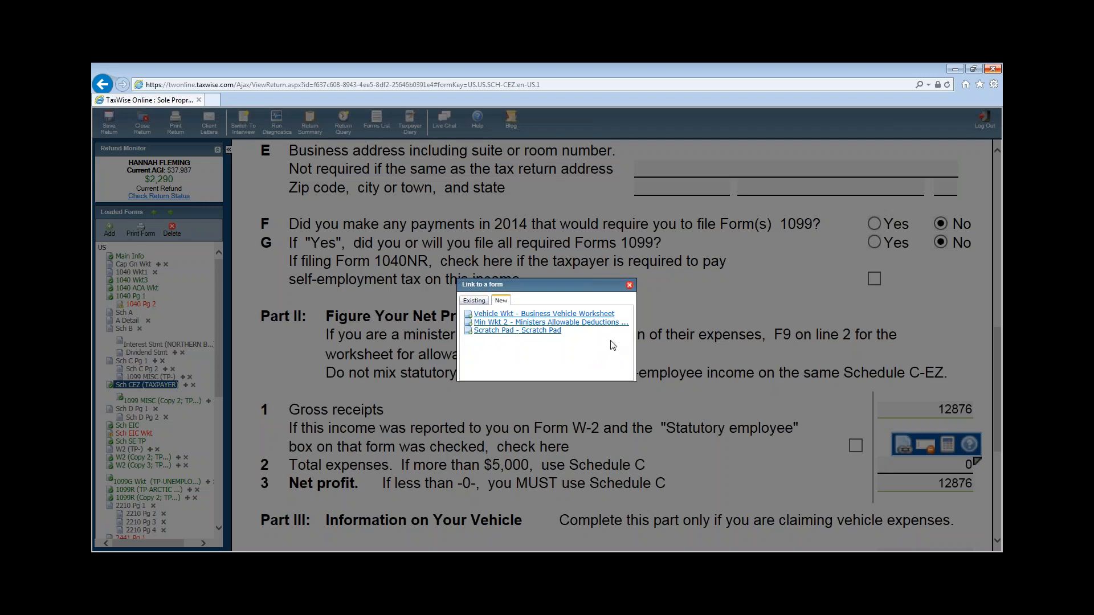
{"action": "left_click", "coordinate": [516, 330]}
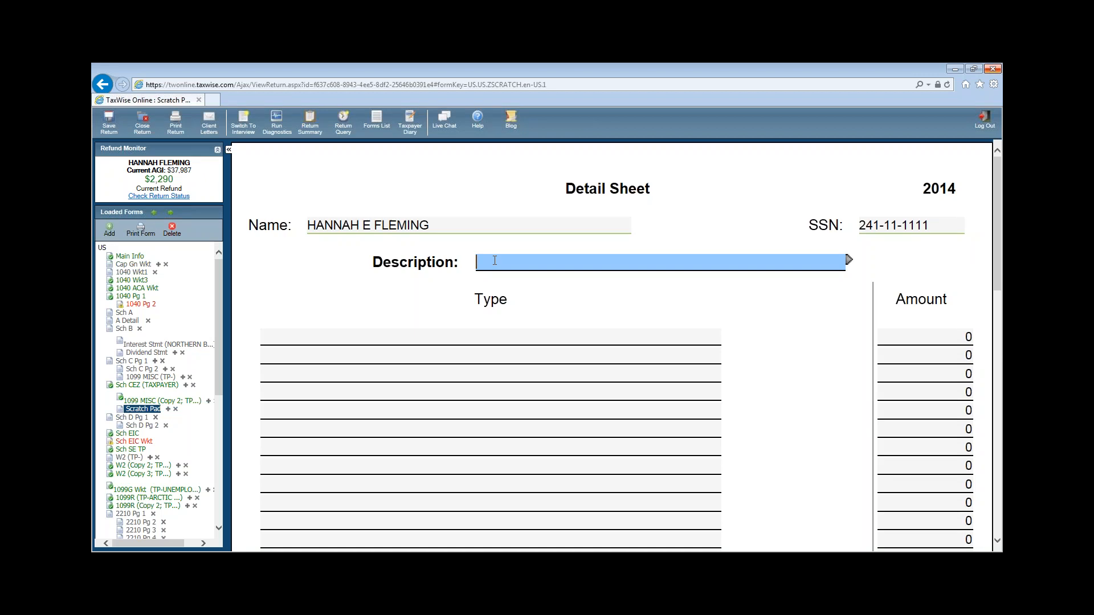
- Title the scratch pad BUSINESS EXPENSES and add a PAPER expense of 1625
{"action": "type", "text": "BUSIN"}
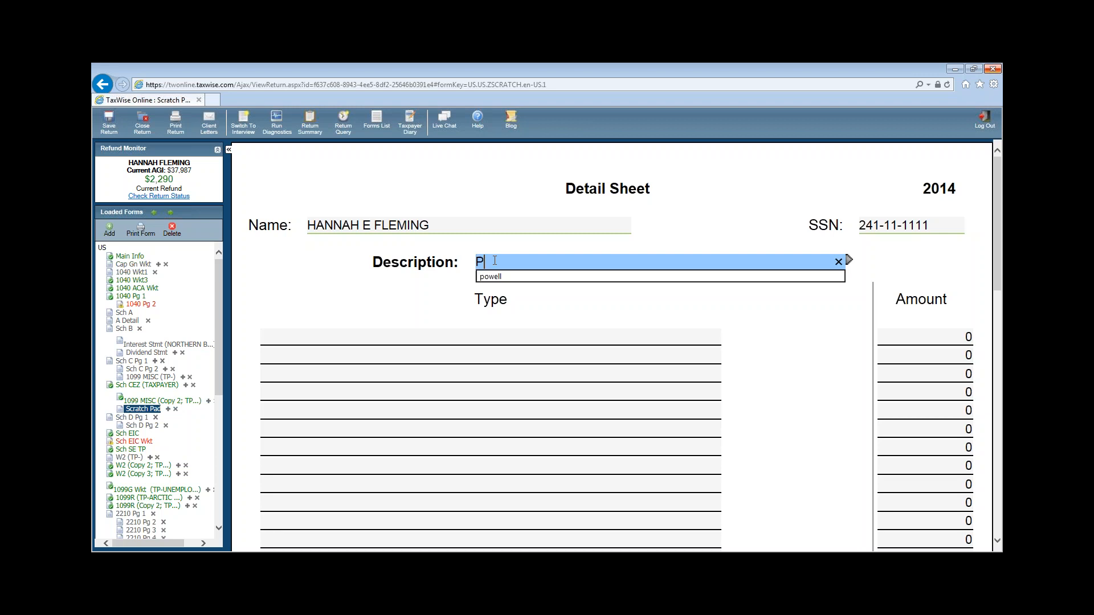
{"action": "type", "text": "ESS EX"}
{"action": "type", "text": "PENS"}
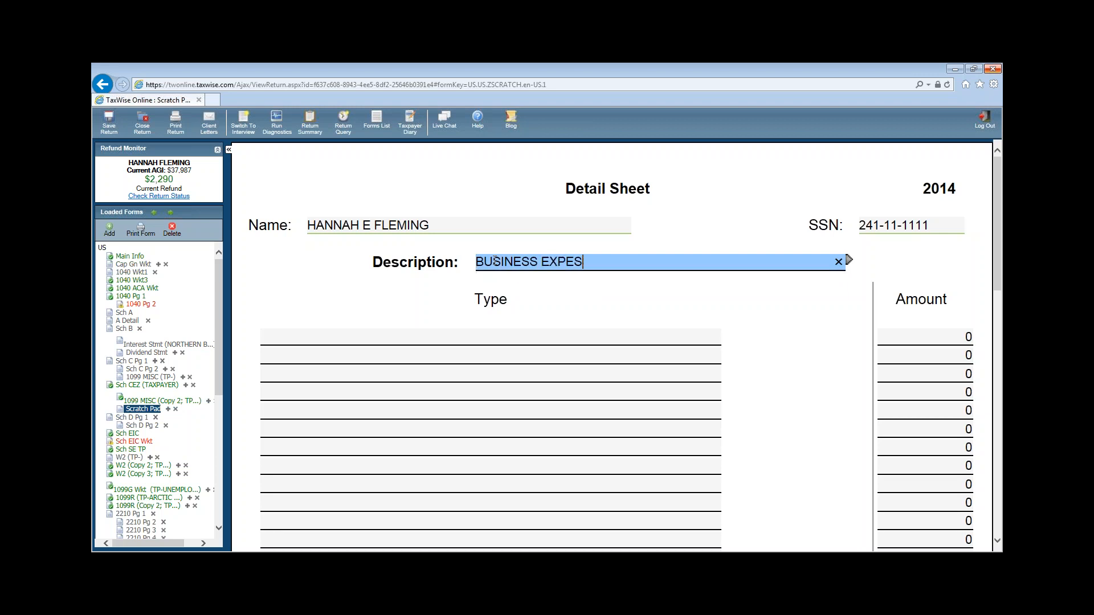
{"action": "key", "text": "BackSpace"}
{"action": "key", "text": "BackSpace"}
{"action": "type", "text": "ENSES"}
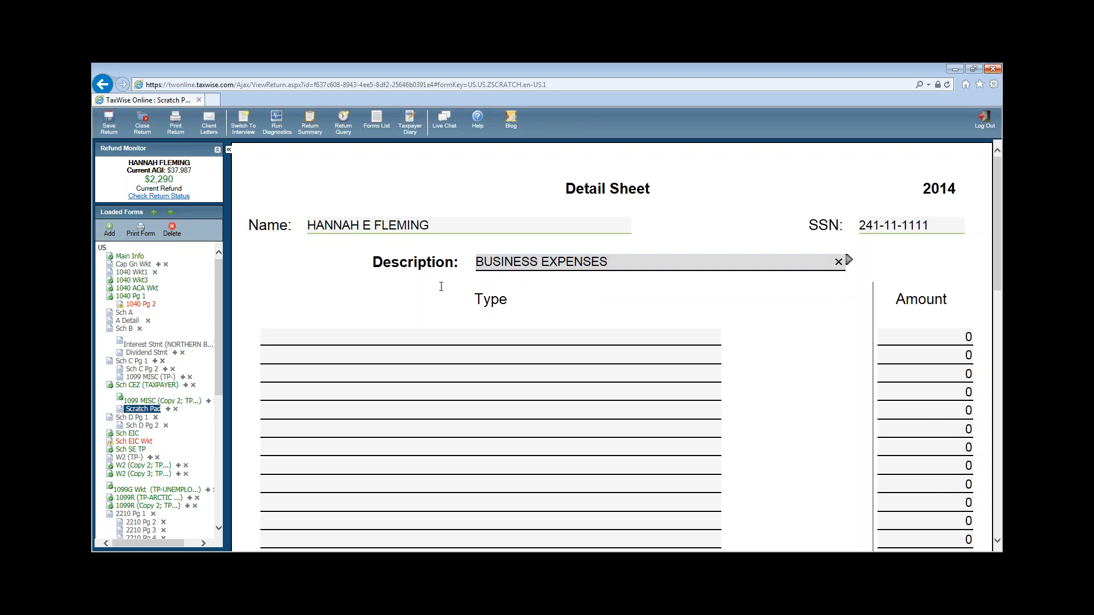
{"action": "left_click", "coordinate": [404, 333]}
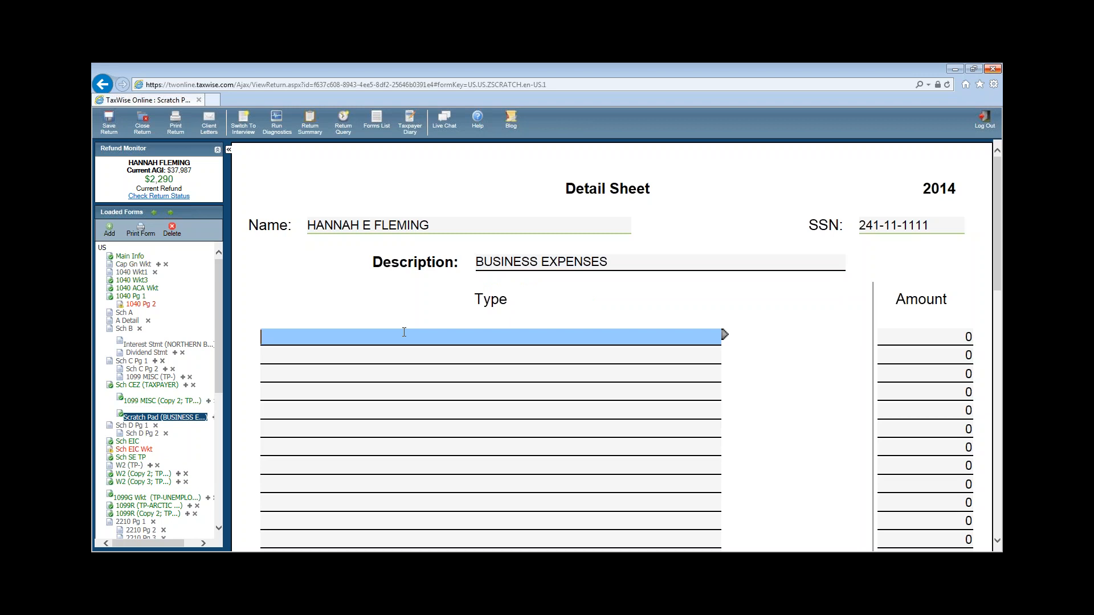
{"action": "type", "text": "PAPER"}
{"action": "key", "text": "Tab"}
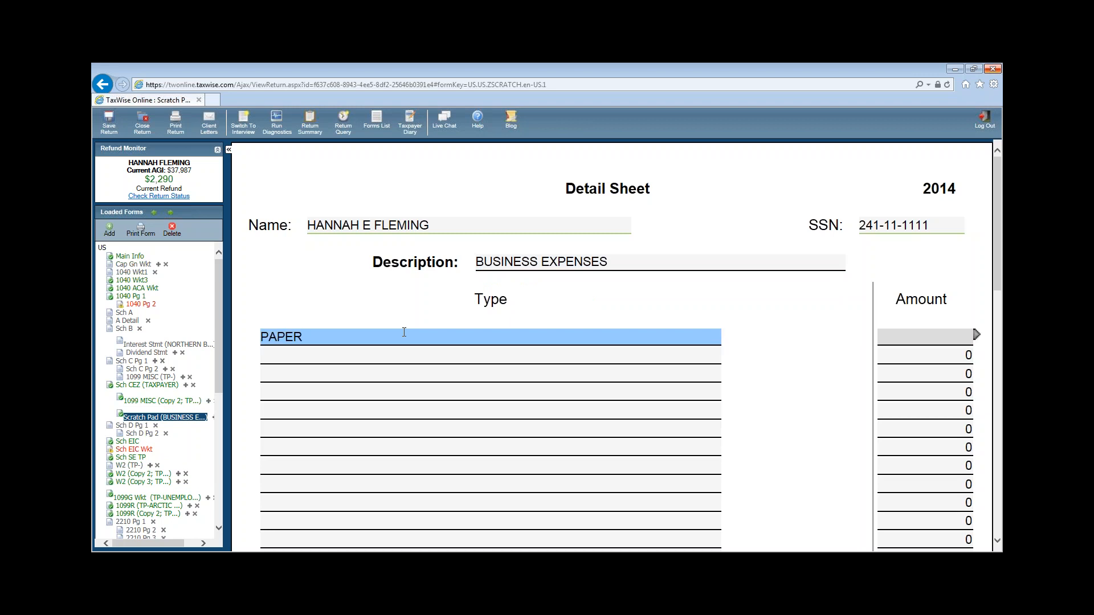
{"action": "type", "text": "1625"}
- Add a PRINTER CARTRIDGES expense of 1048
{"action": "left_click", "coordinate": [326, 356]}
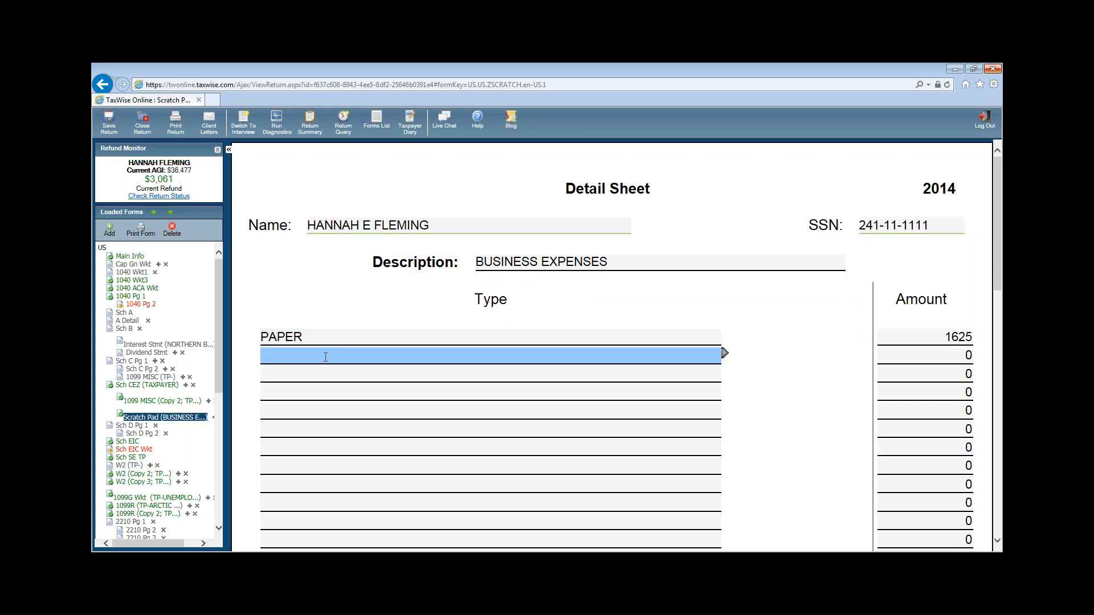
{"action": "type", "text": "PRINTER CARTRIDGE"}
{"action": "key", "text": "BackSpace"}
{"action": "key", "text": "BackSpace"}
{"action": "type", "text": "DGES"}
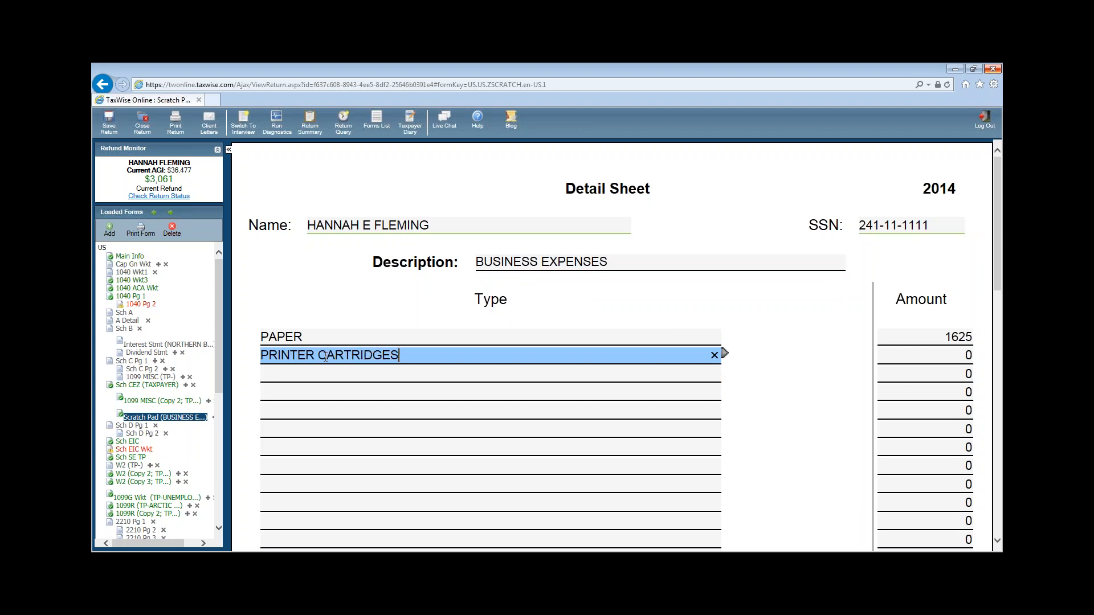
{"action": "key", "text": "Tab"}
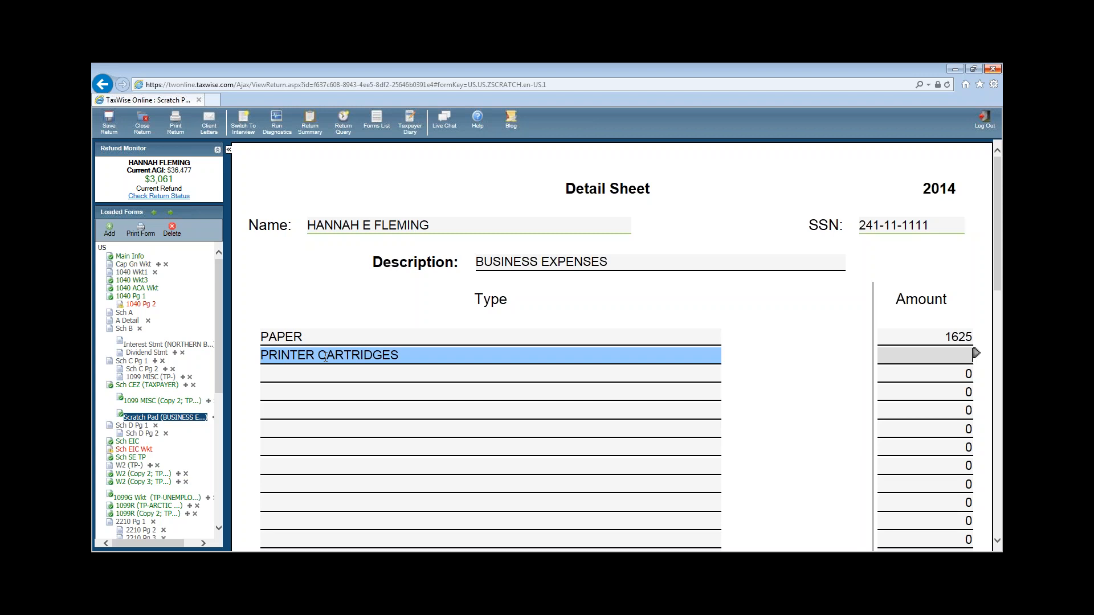
{"action": "type", "text": "1048"}
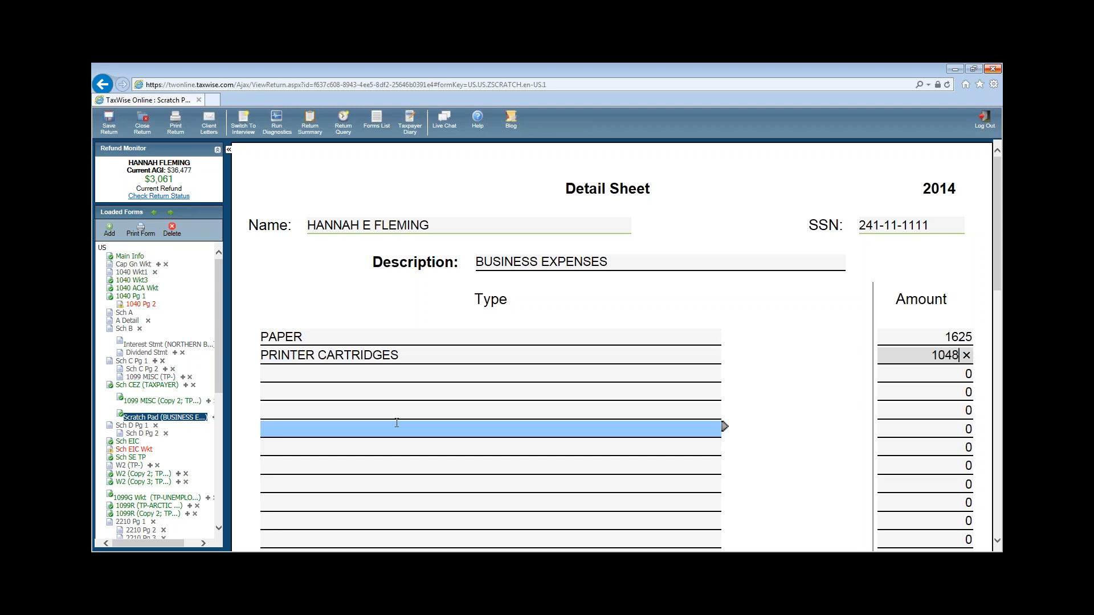
{"action": "left_click", "coordinate": [294, 367]}
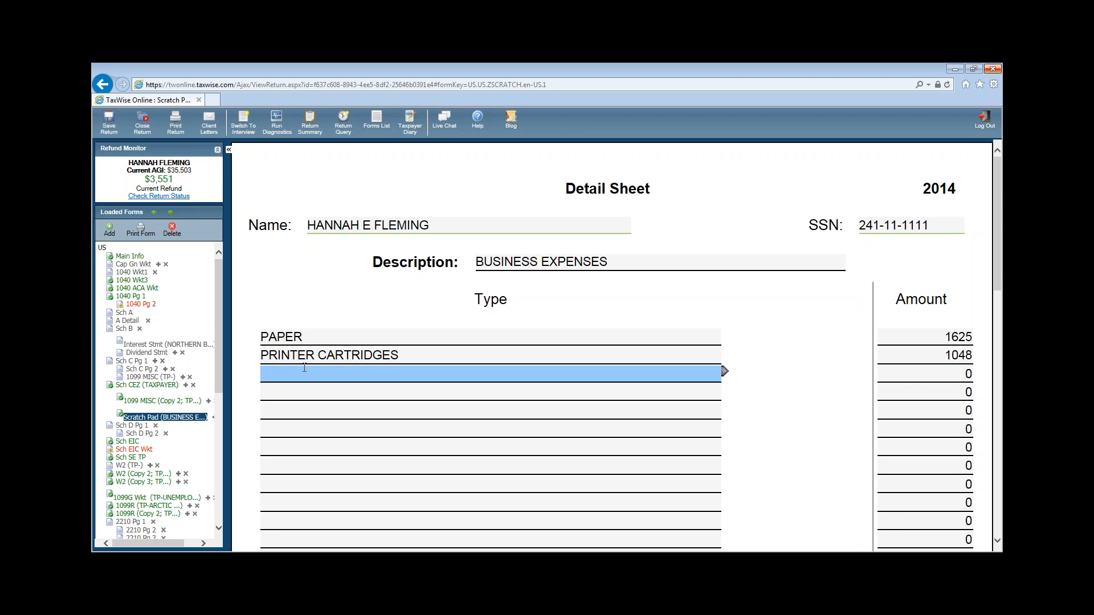
- Add a POSTAGE expense of 1250
{"action": "type", "text": "POSTAGE"}
{"action": "key", "text": "Tab"}
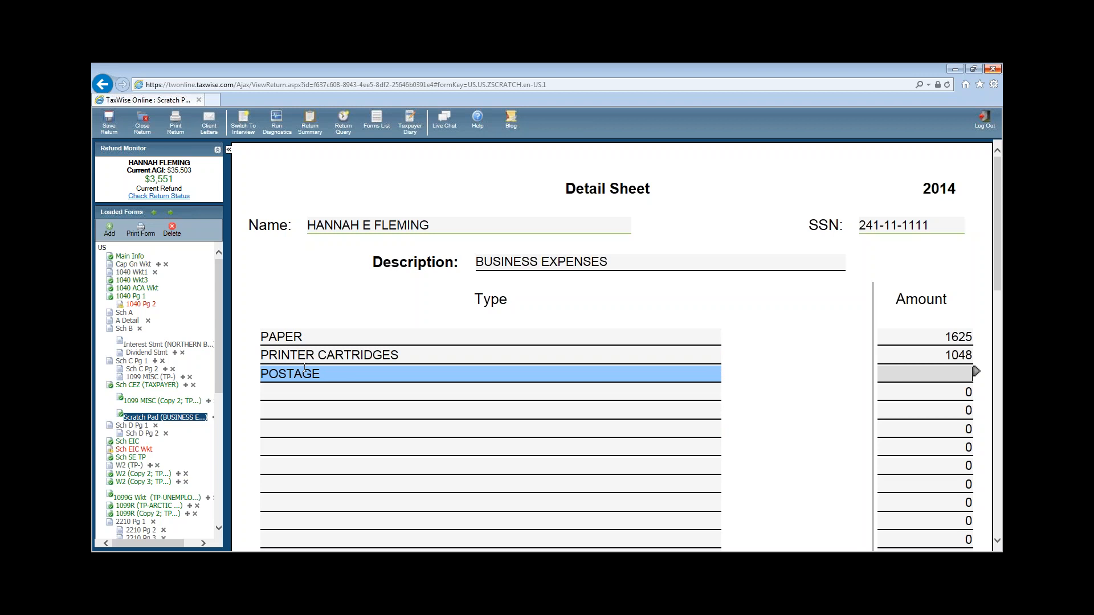
{"action": "type", "text": "125"}
{"action": "key", "text": "BackSpace"}
{"action": "type", "text": "250"}
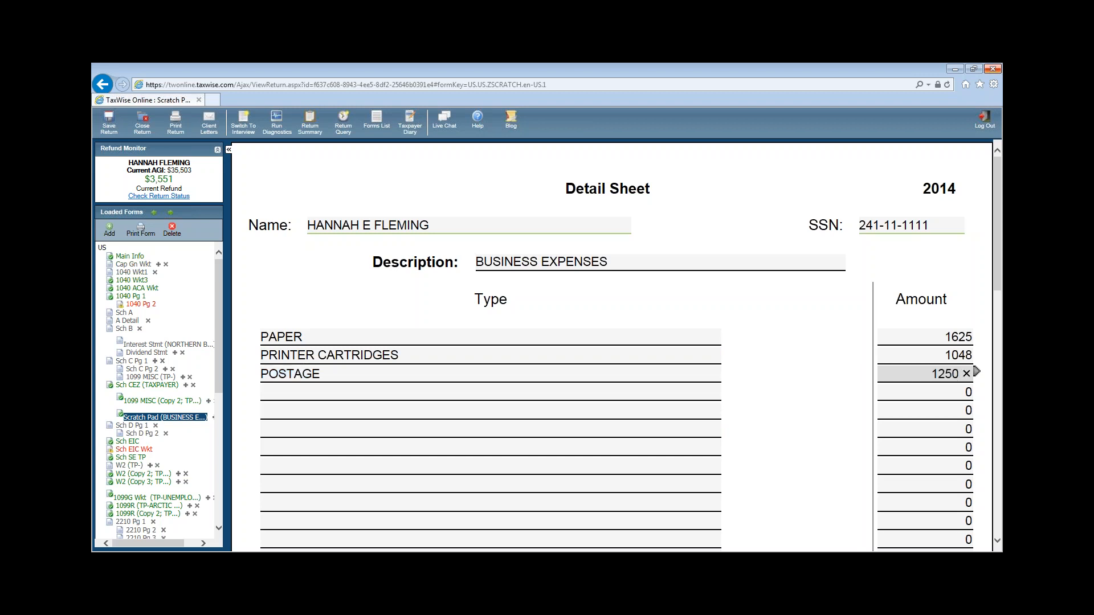
{"action": "left_click", "coordinate": [276, 393]}
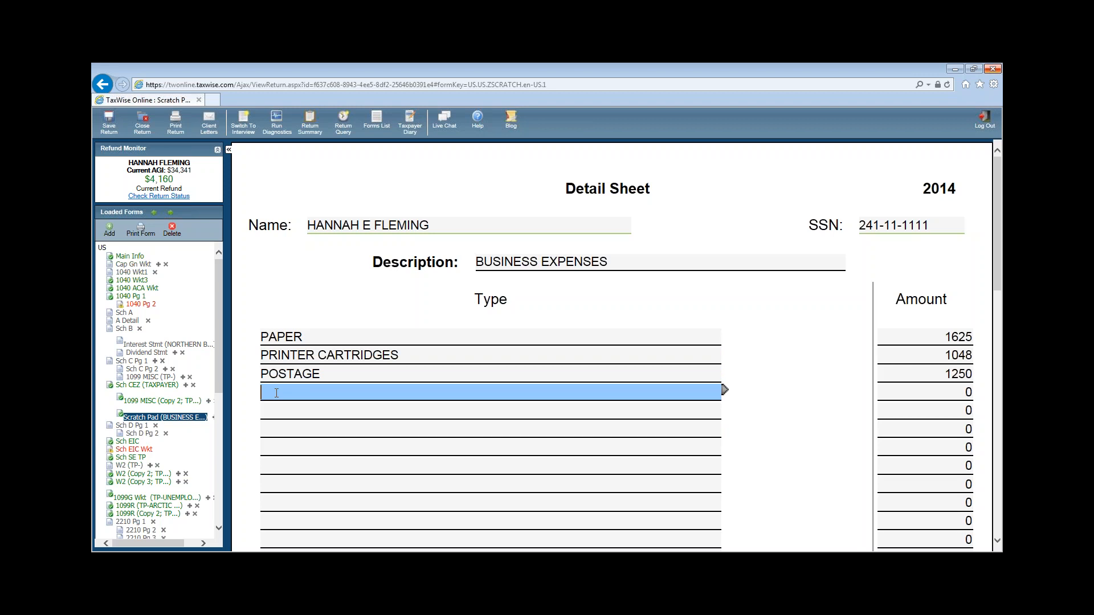
- Add a BUSINESS PHONE LINE expense of 350
{"action": "type", "text": "BU"}
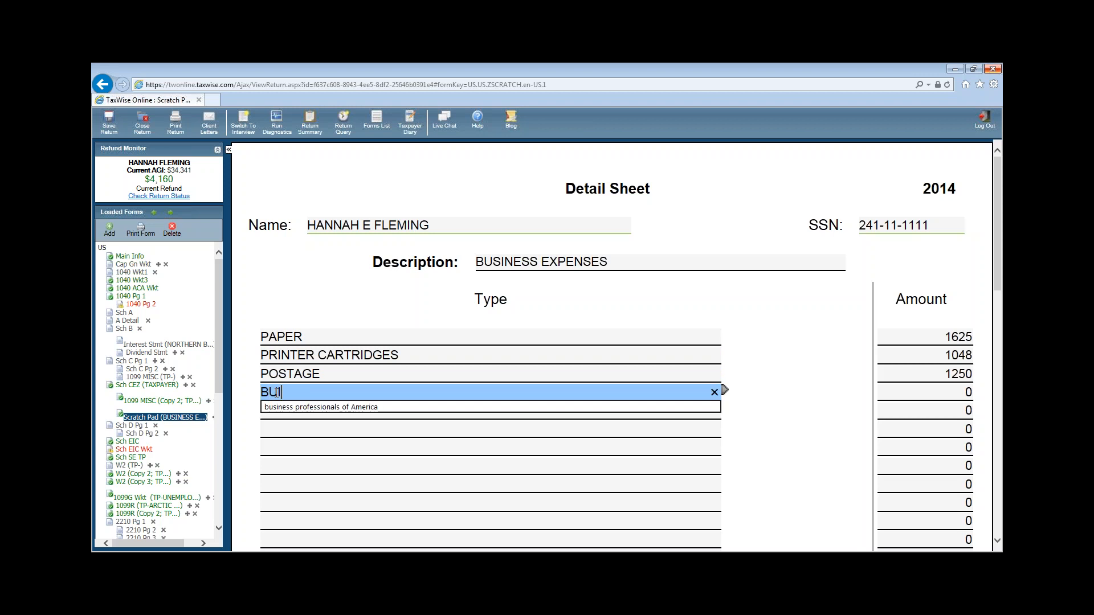
{"action": "type", "text": "SINESS PHONE LINE"}
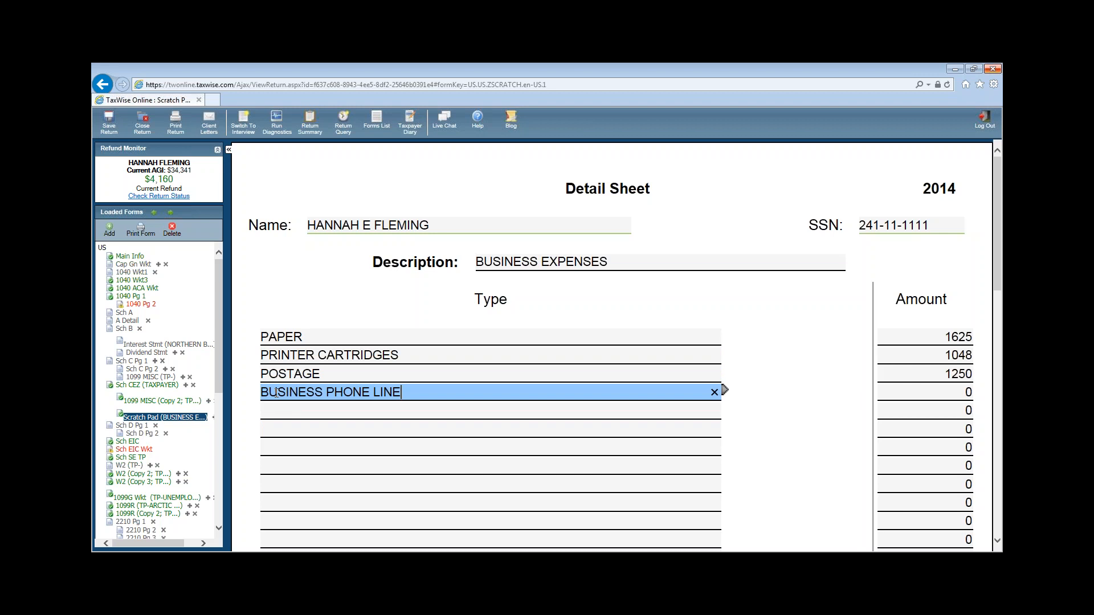
{"action": "key", "text": "Tab"}
{"action": "type", "text": "350"}
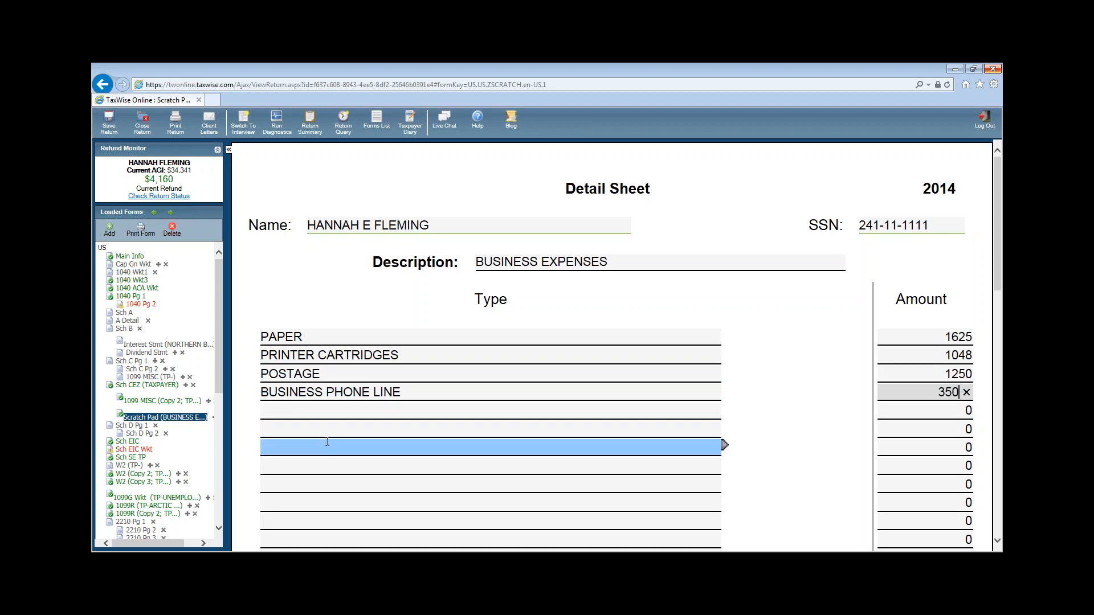
{"action": "left_click", "coordinate": [261, 430]}
- Add a TUITION FOR PROCESSING COURSE expense of 575, bringing the total to 4848
{"action": "left_click", "coordinate": [293, 414]}
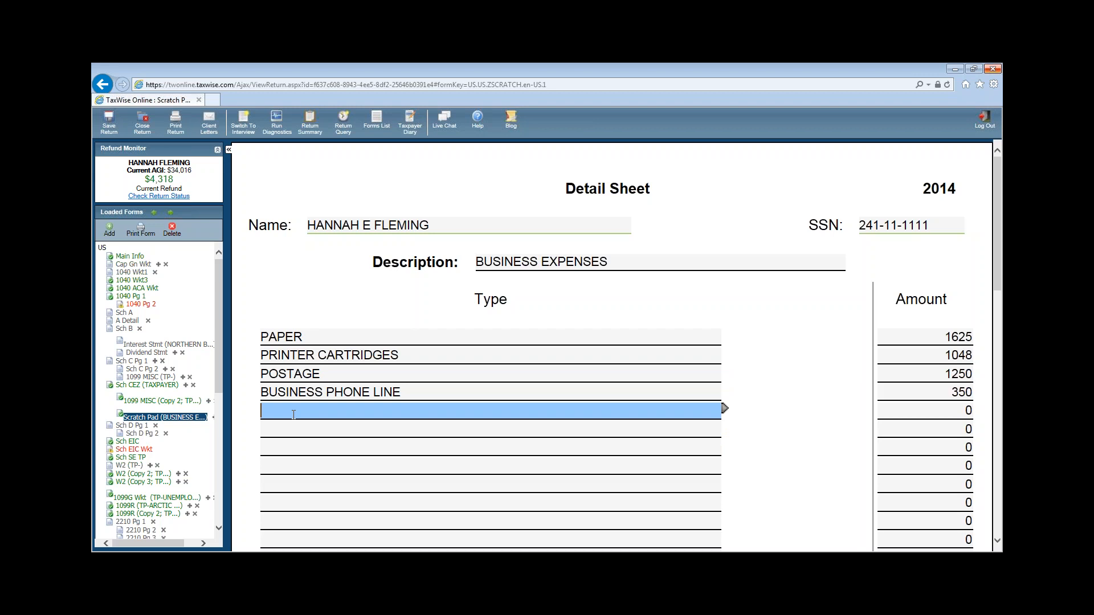
{"action": "type", "text": "TUITION FOR PROCESSING COURSE"}
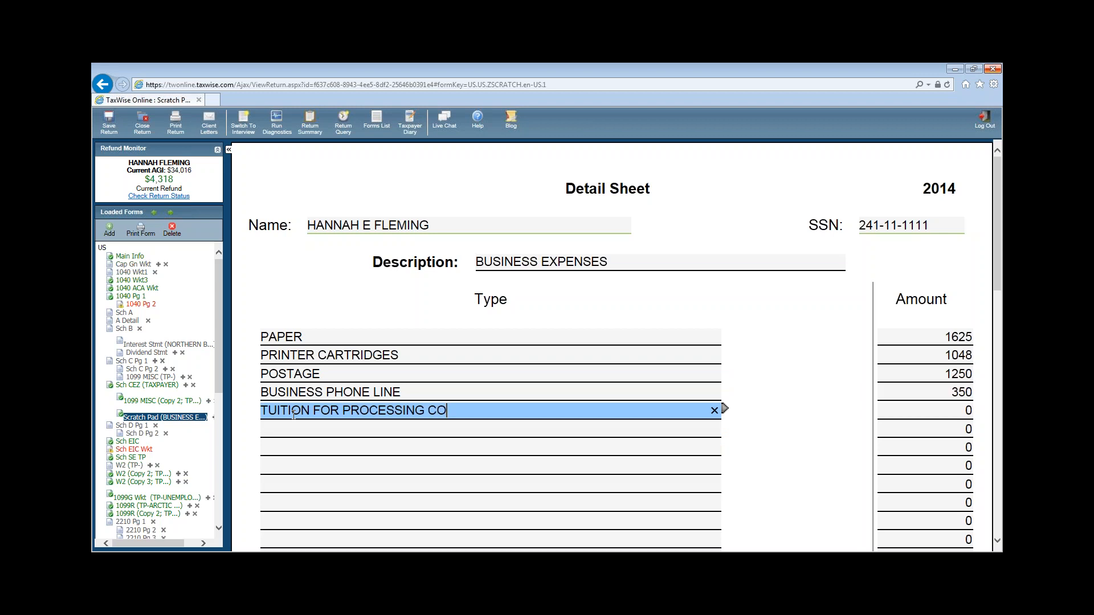
{"action": "key", "text": "Tab"}
{"action": "type", "text": "575"}
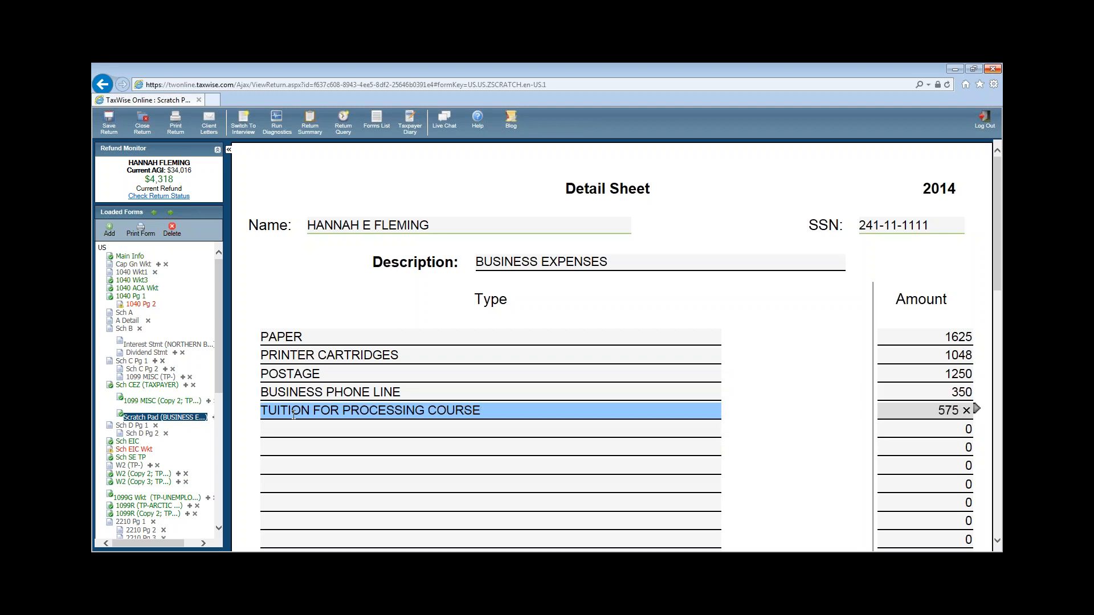
{"action": "key", "text": "Tab"}
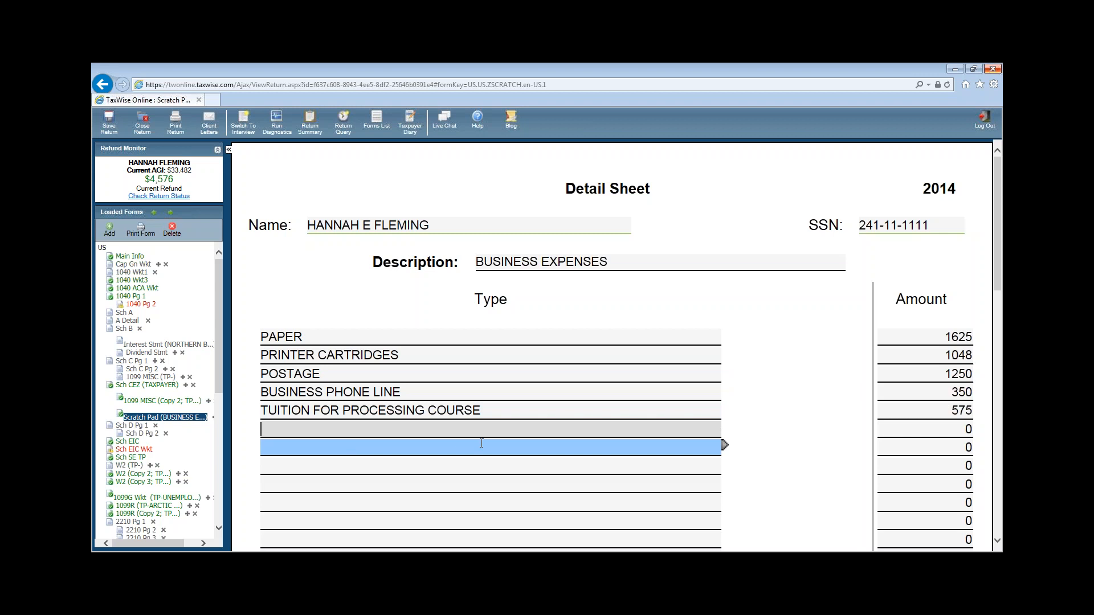
{"action": "scroll", "coordinate": [855, 488], "scroll_direction": "down", "scroll_amount": 10}
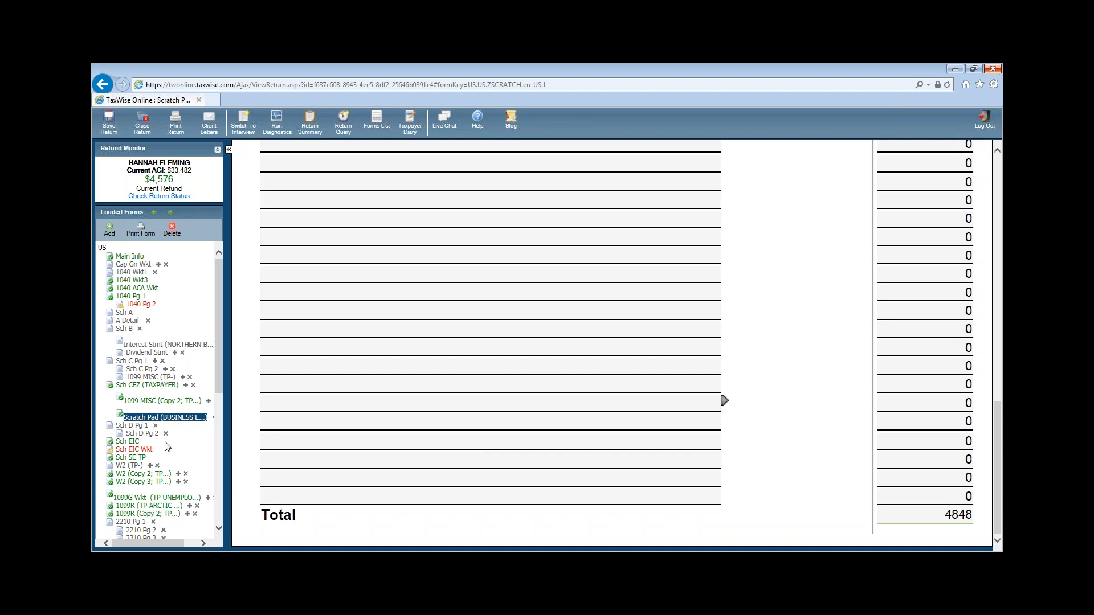
- Set the Schedule C-EZ vehicle's in-service date to 06/15/2007
{"action": "left_click", "coordinate": [130, 388]}
{"action": "scroll", "coordinate": [899, 447], "scroll_direction": "down", "scroll_amount": 10}
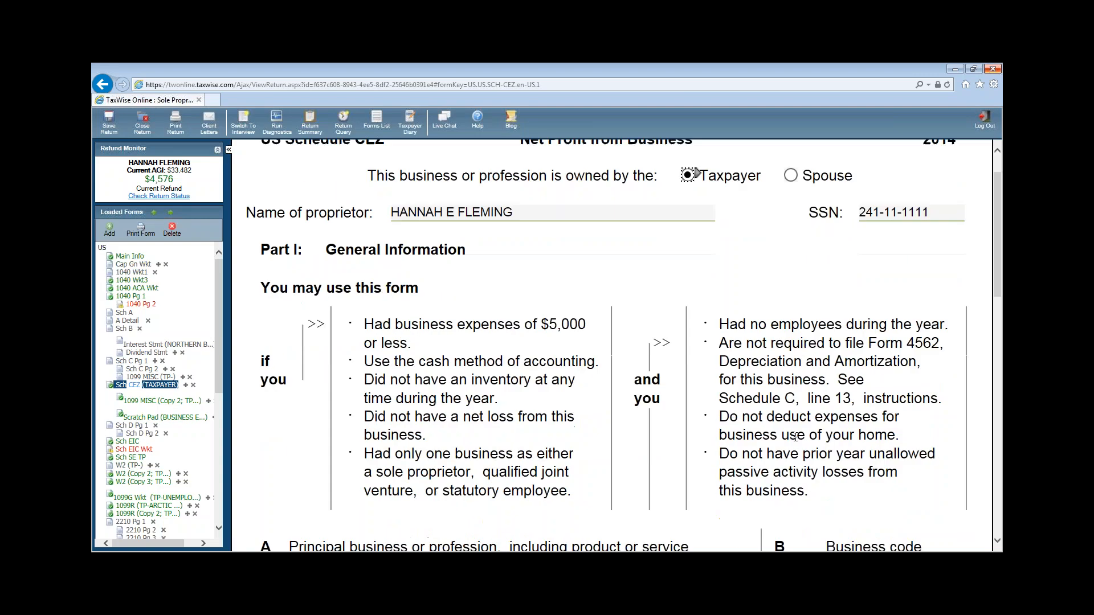
{"action": "scroll", "coordinate": [900, 448], "scroll_direction": "down", "scroll_amount": 3}
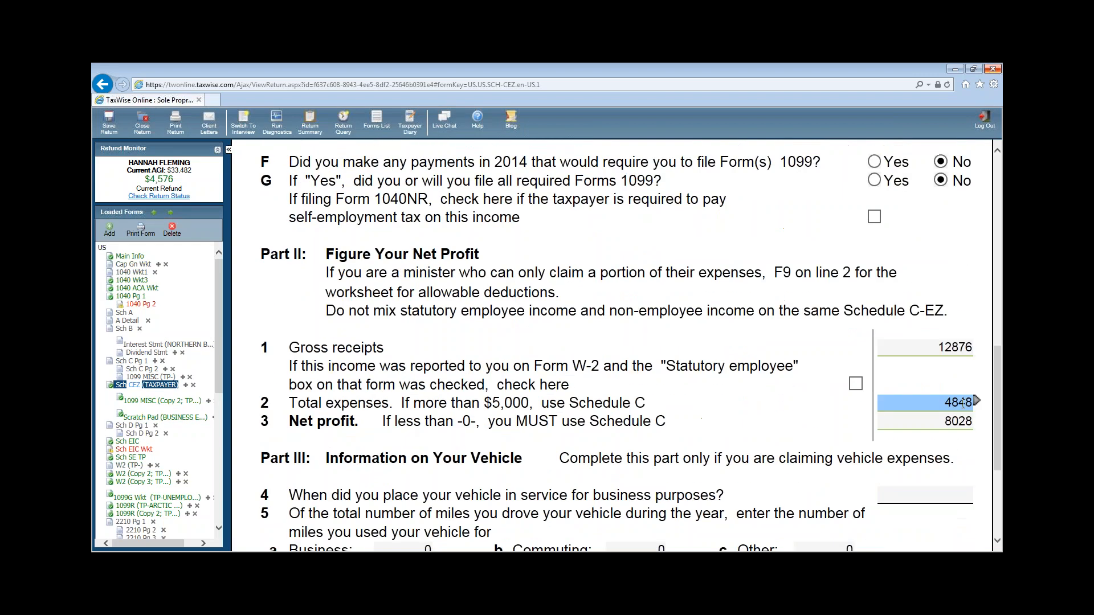
{"action": "scroll", "coordinate": [969, 428], "scroll_direction": "down", "scroll_amount": 5}
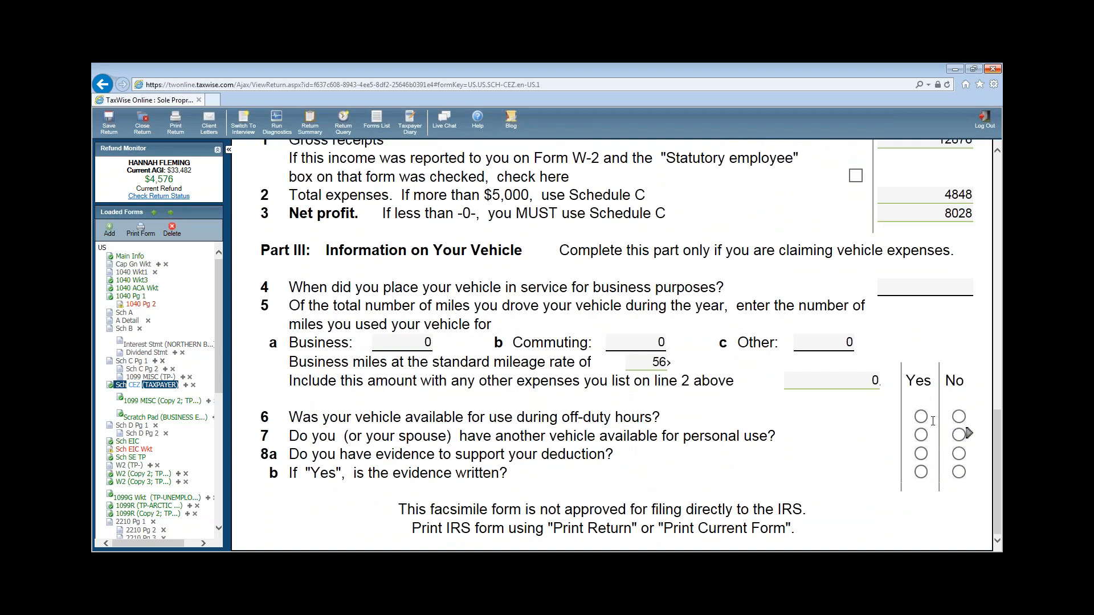
{"action": "left_click", "coordinate": [888, 290]}
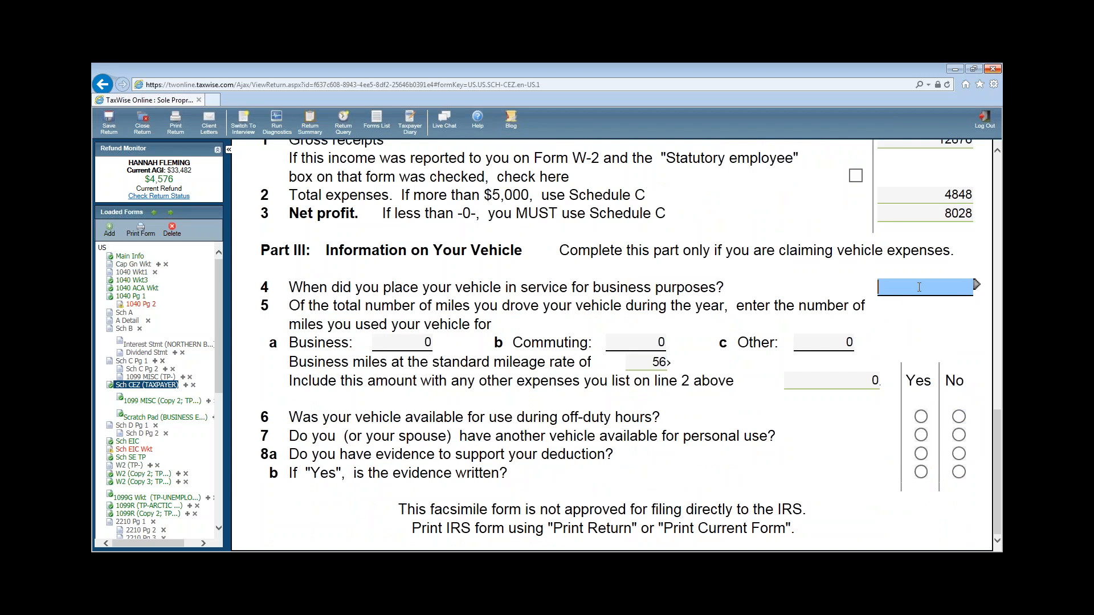
{"action": "type", "text": "06/15/2007"}
{"action": "key", "text": "Return"}
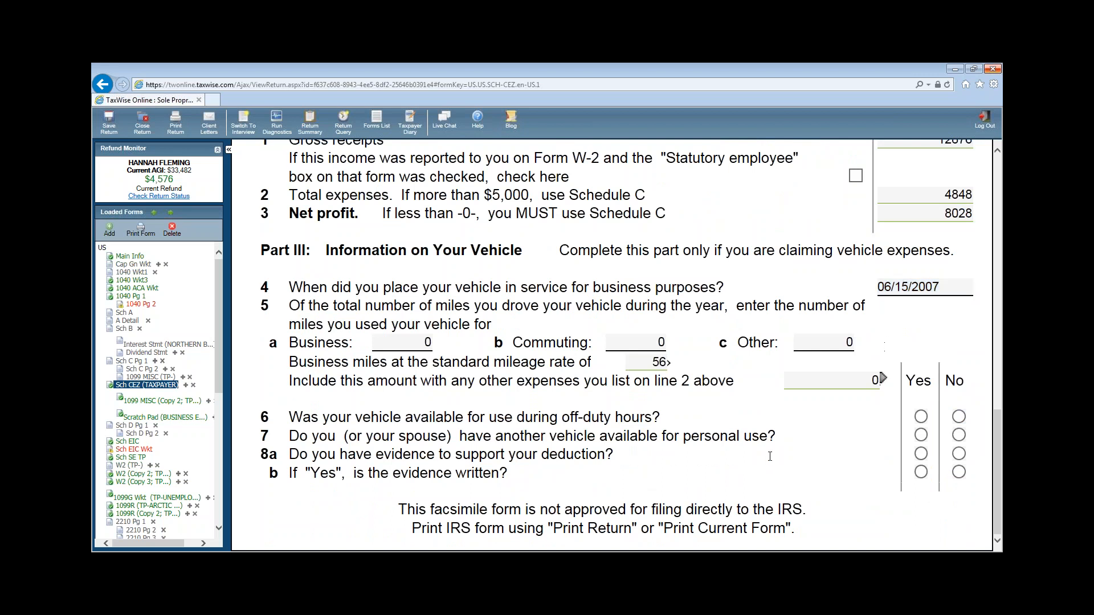
- Enter 234 business miles and 10000 commuting miles for the vehicle
{"action": "left_click", "coordinate": [402, 342]}
{"action": "type", "text": "234"}
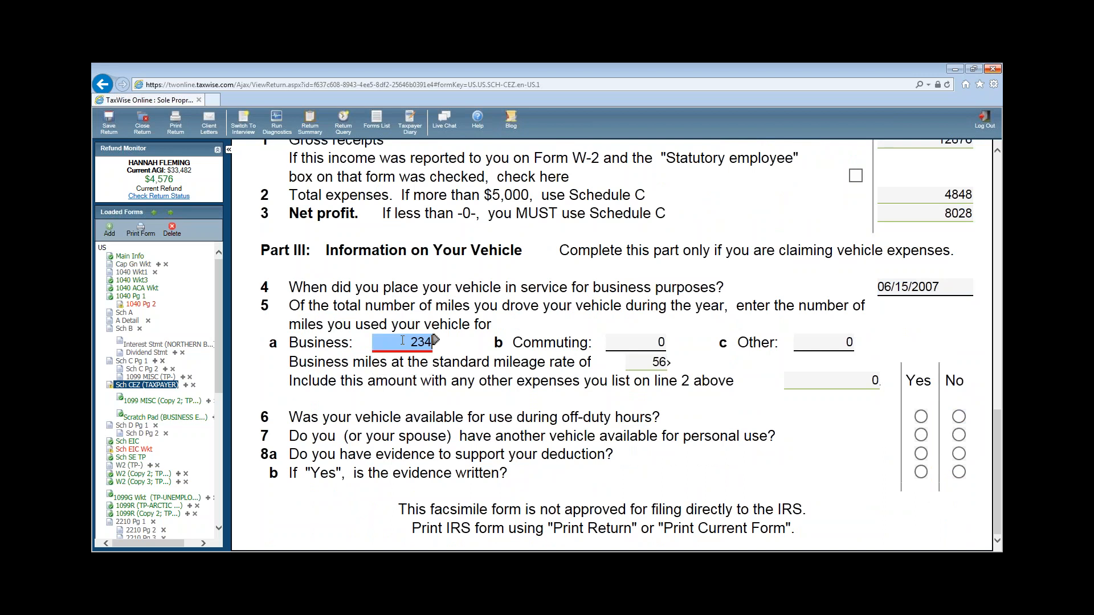
{"action": "left_click", "coordinate": [657, 341]}
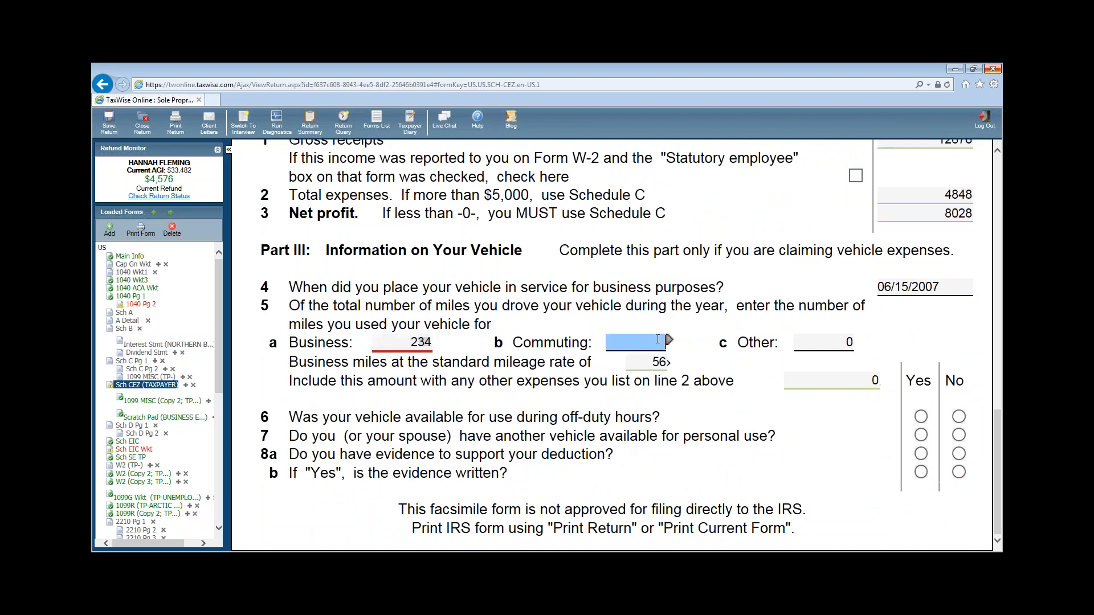
{"action": "type", "text": "10000"}
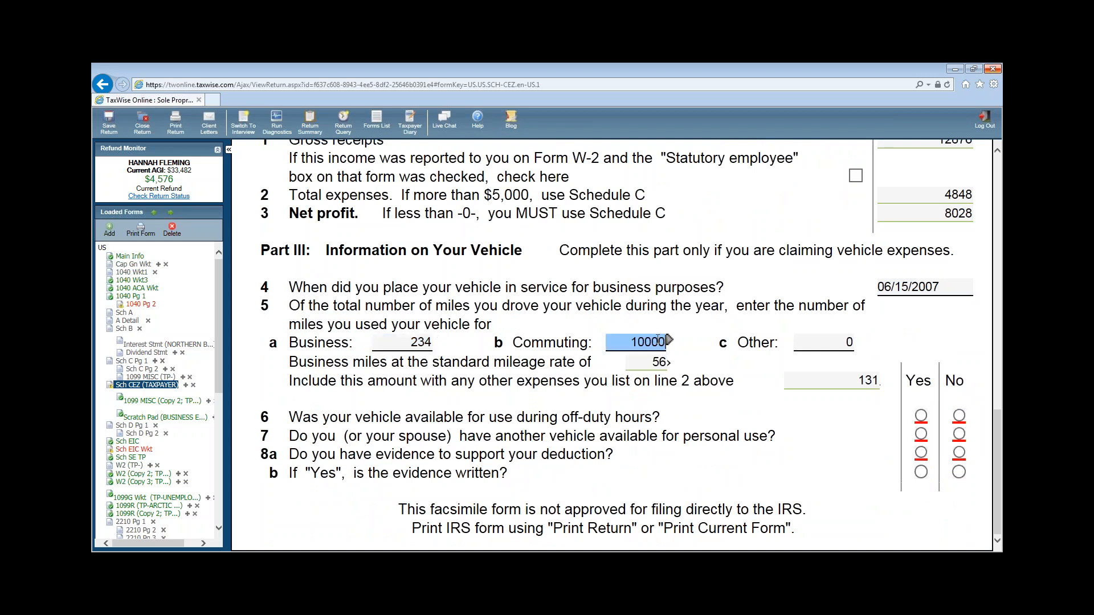
{"action": "left_click", "coordinate": [668, 354]}
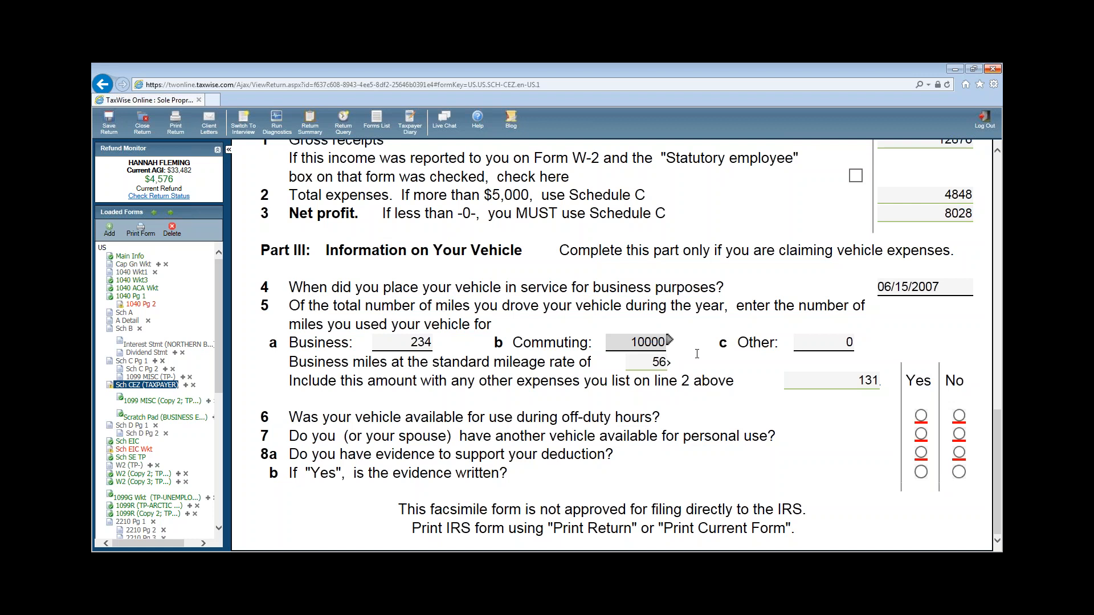
{"action": "left_click", "coordinate": [737, 364]}
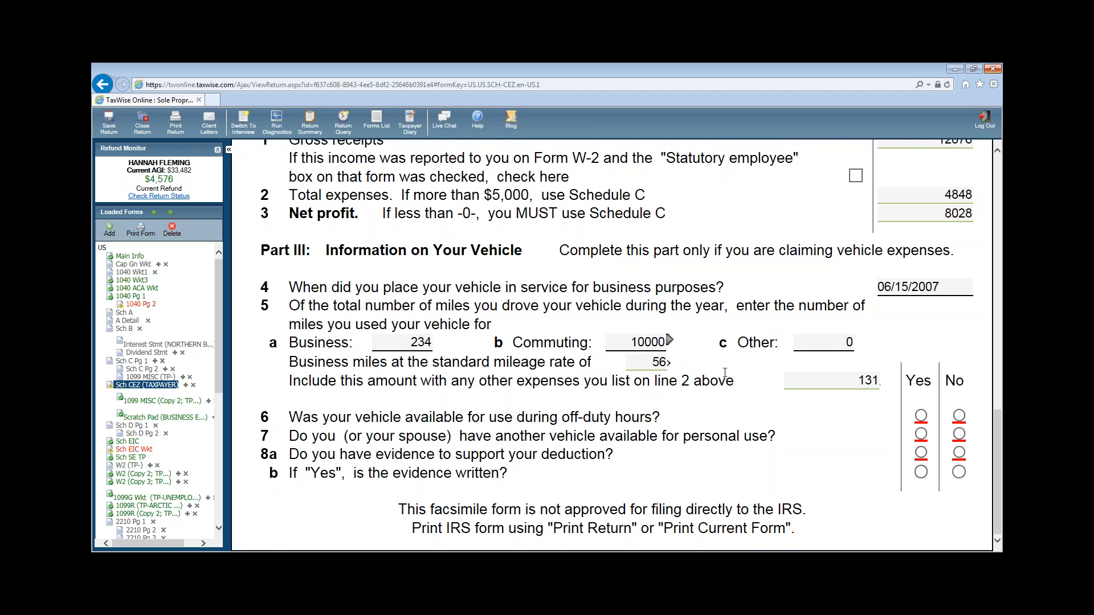
{"action": "left_click", "coordinate": [786, 388]}
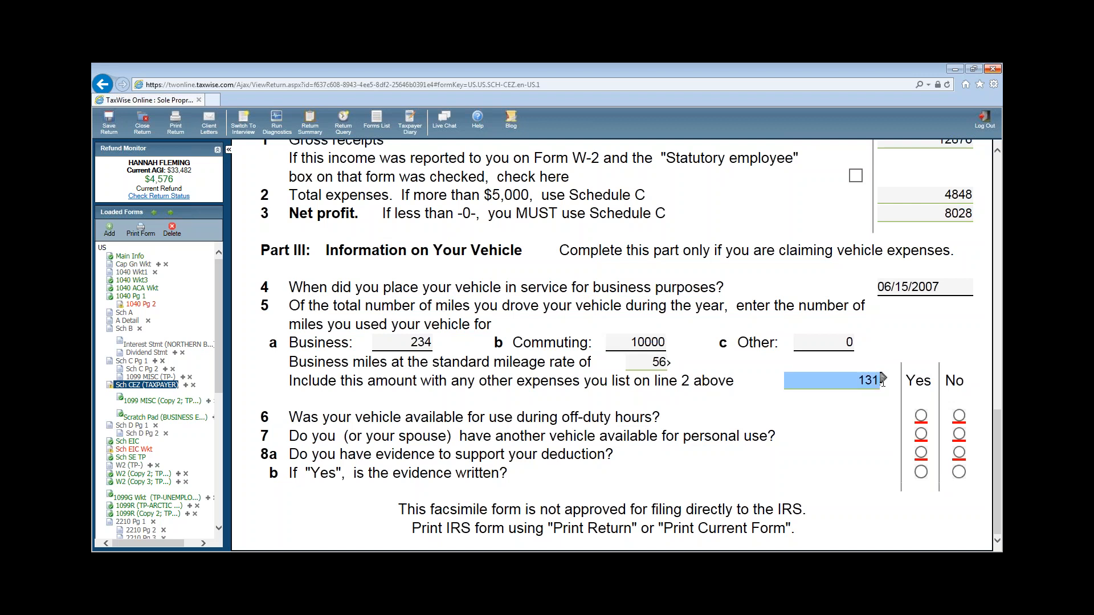
- Answer the vehicle questions Yes, No, Yes, Yes, then return to Form 1040 page 1
{"action": "left_click", "coordinate": [922, 417]}
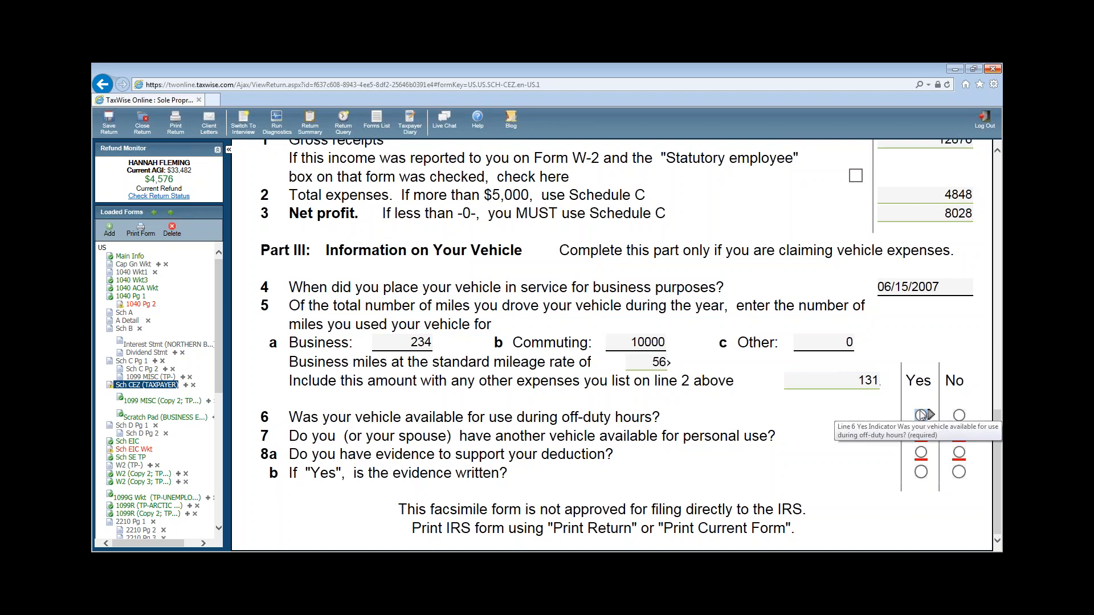
{"action": "left_click", "coordinate": [921, 416]}
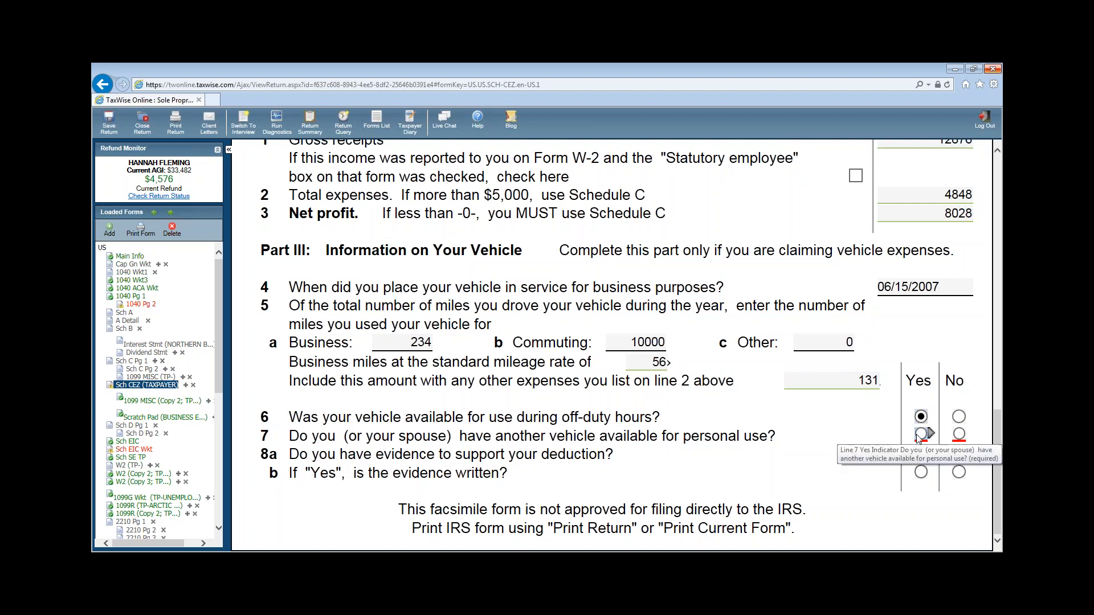
{"action": "left_click", "coordinate": [959, 434]}
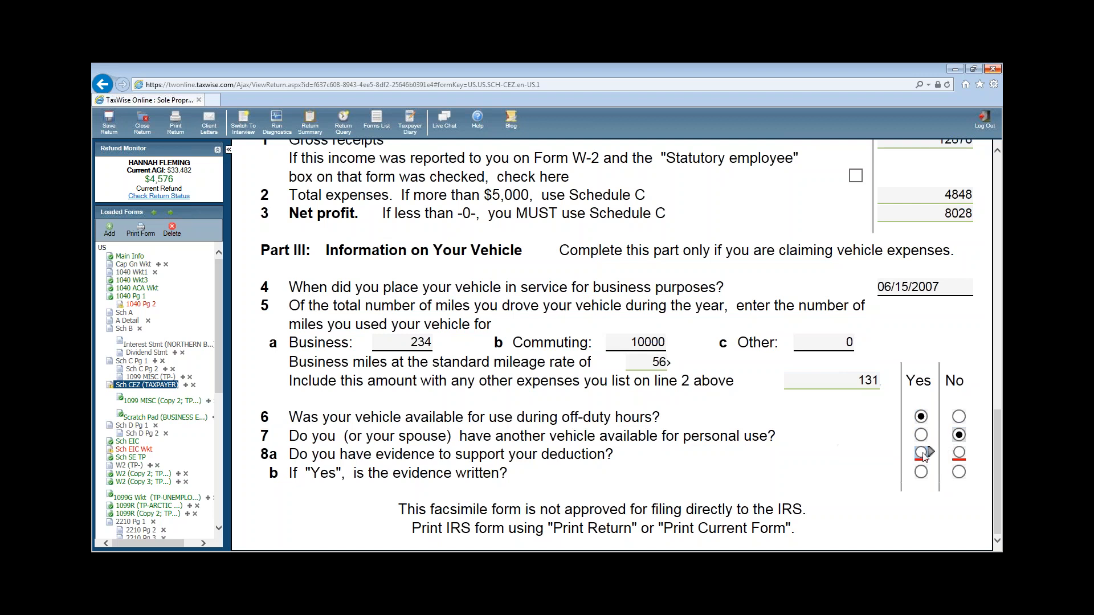
{"action": "left_click", "coordinate": [923, 455]}
{"action": "left_click", "coordinate": [922, 474]}
{"action": "left_click", "coordinate": [127, 297]}
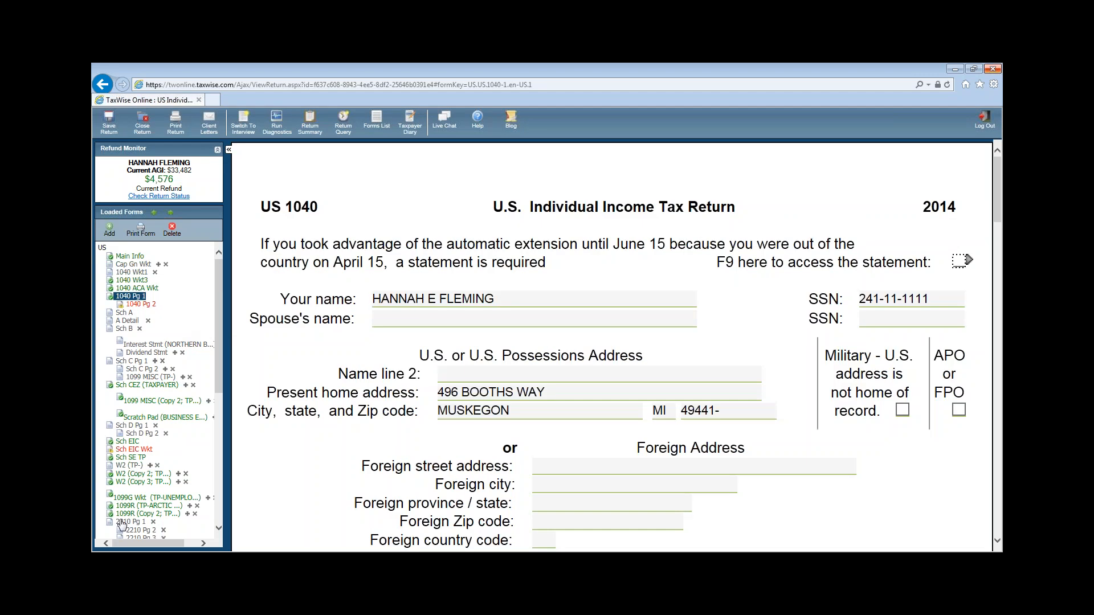
- Review Schedule C-EZ: 12876 gross receipts, 4848 total expenses, 8028 net profit, and vehicle answers
{"action": "left_click", "coordinate": [150, 386]}
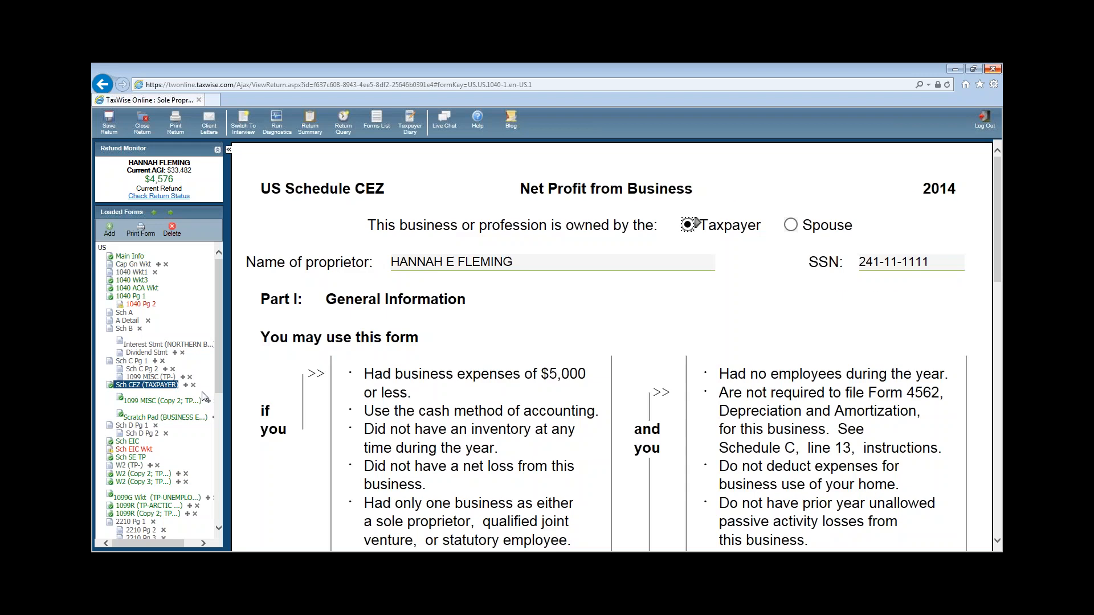
{"action": "scroll", "coordinate": [636, 449], "scroll_direction": "down", "scroll_amount": 5}
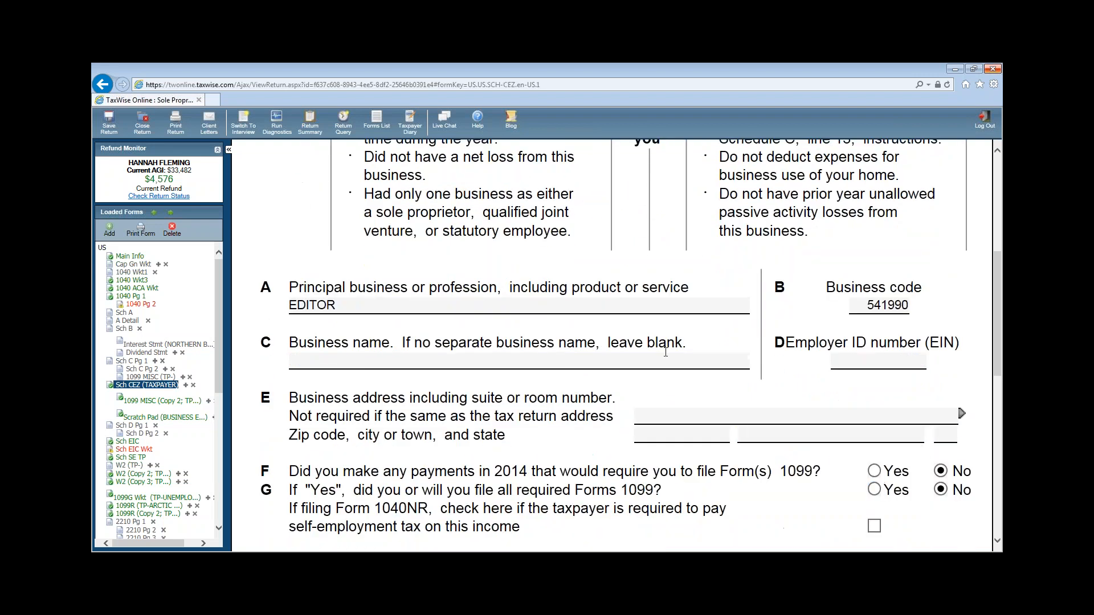
{"action": "scroll", "coordinate": [906, 319], "scroll_direction": "down", "scroll_amount": 5}
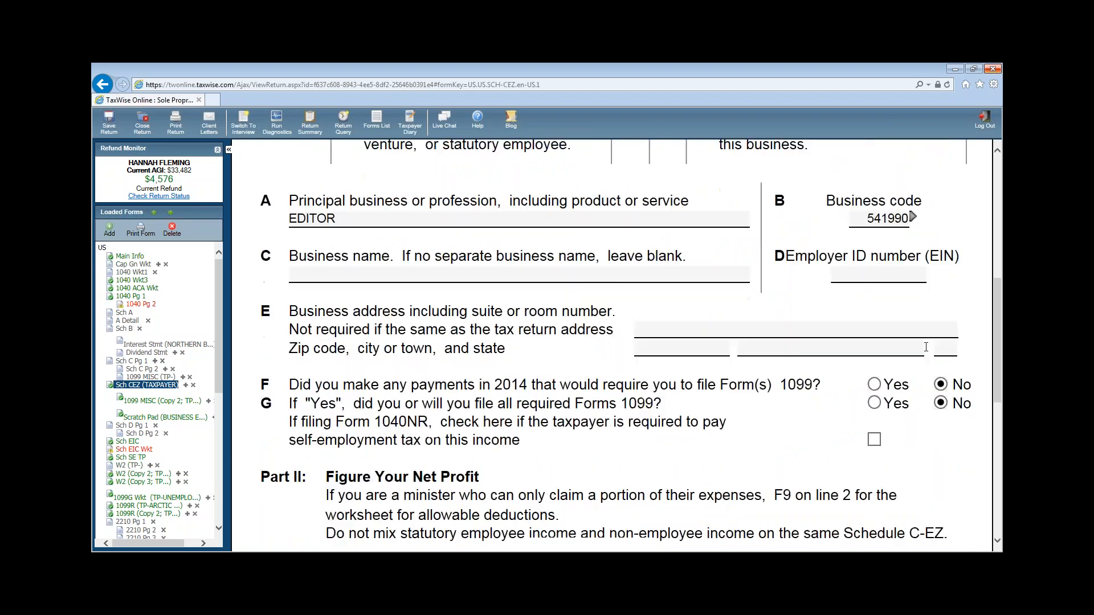
{"action": "scroll", "coordinate": [926, 348], "scroll_direction": "up", "scroll_amount": 3}
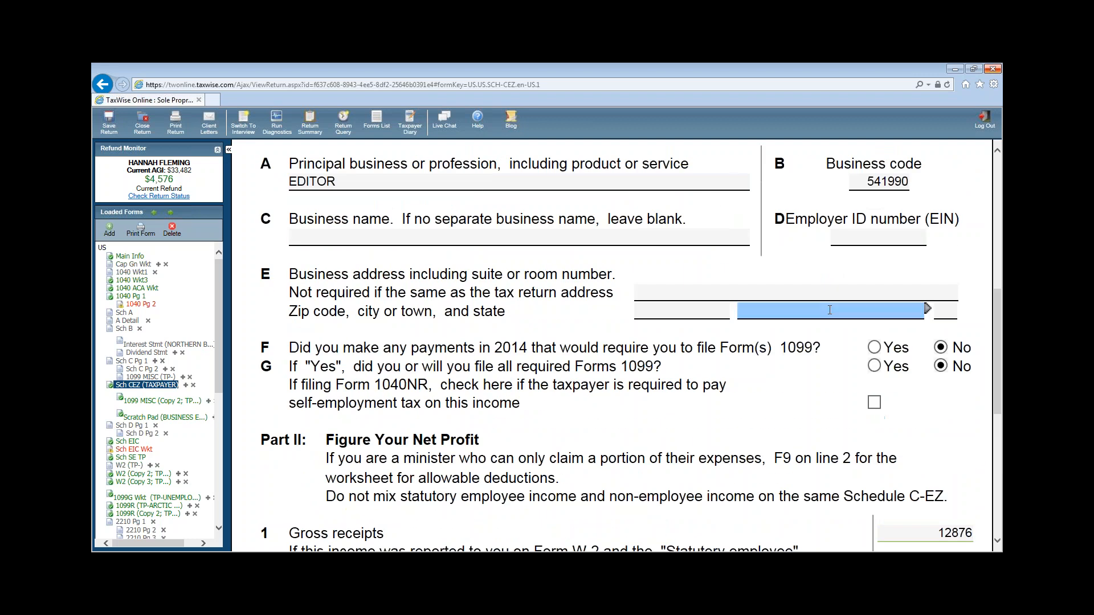
{"action": "scroll", "coordinate": [840, 314], "scroll_direction": "down", "scroll_amount": 3}
{"action": "left_click", "coordinate": [932, 348]}
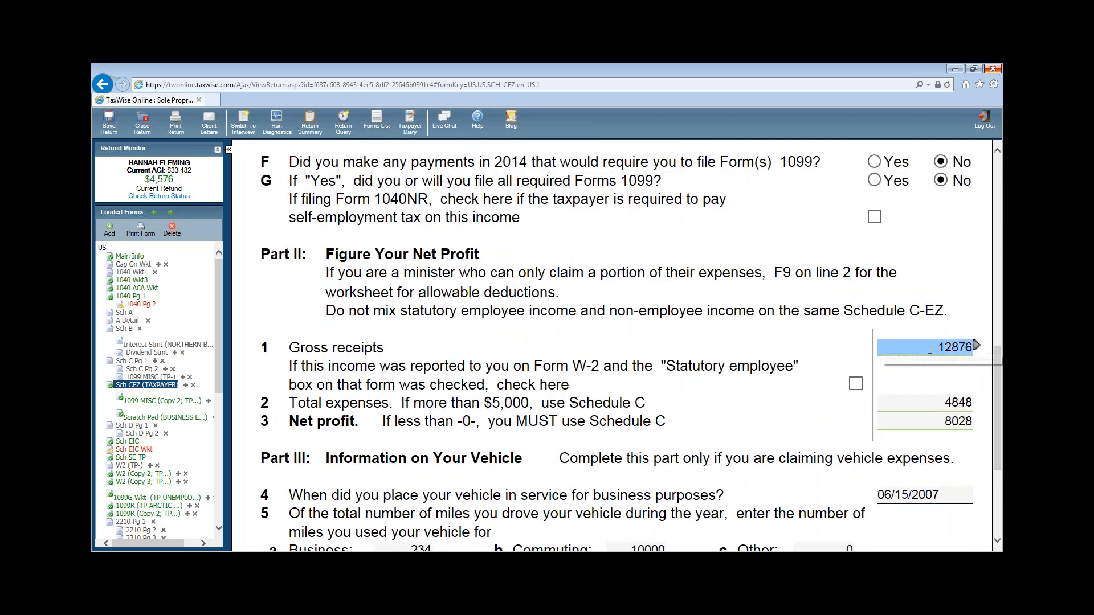
{"action": "left_click", "coordinate": [977, 346]}
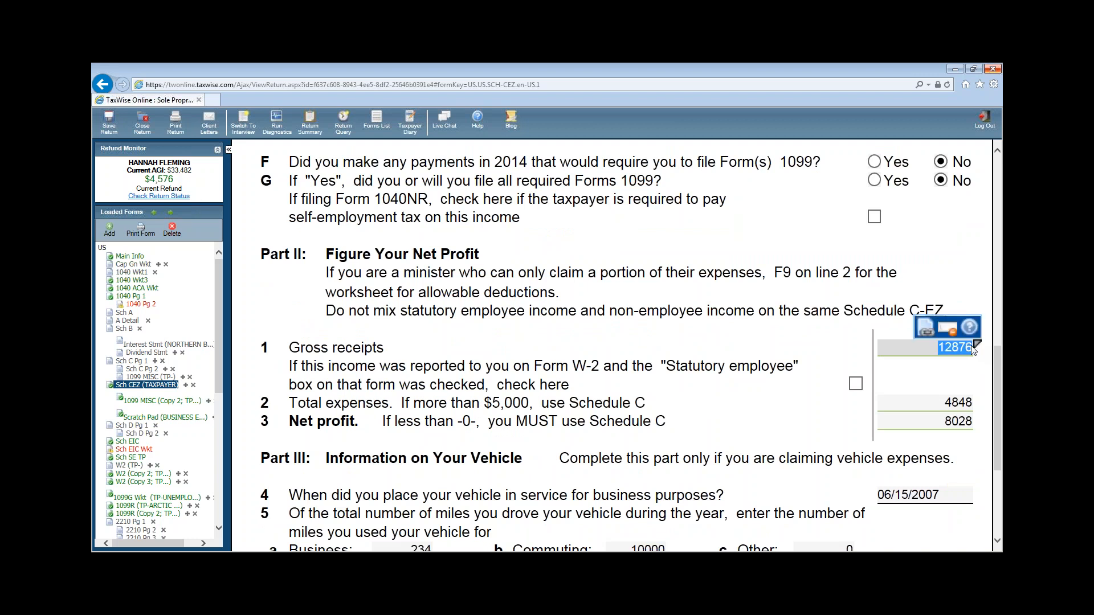
{"action": "key", "text": "Tab"}
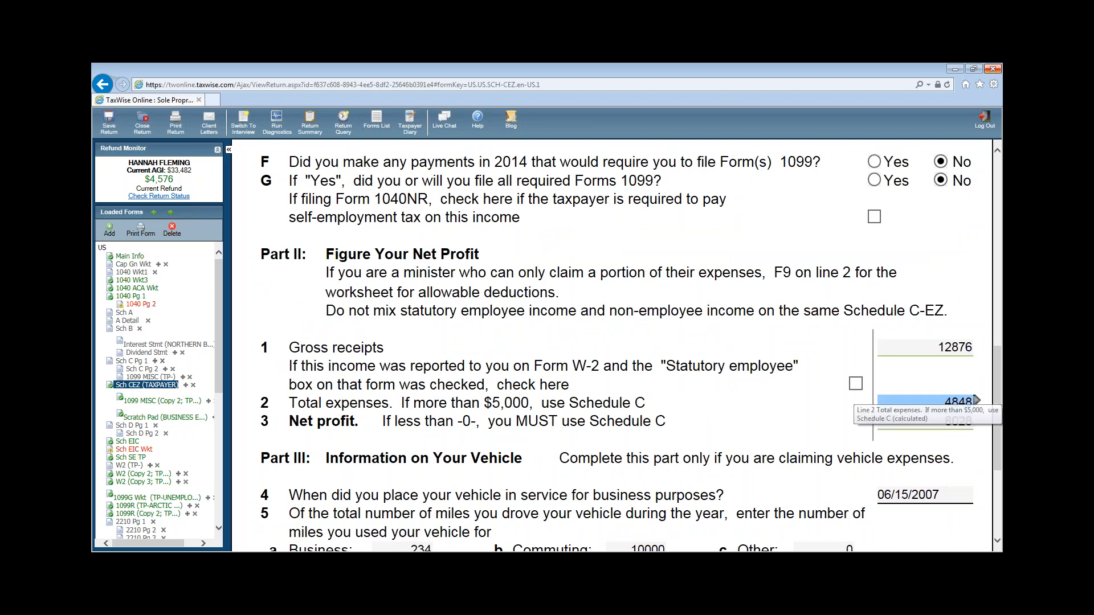
{"action": "scroll", "coordinate": [975, 405], "scroll_direction": "down", "scroll_amount": 2}
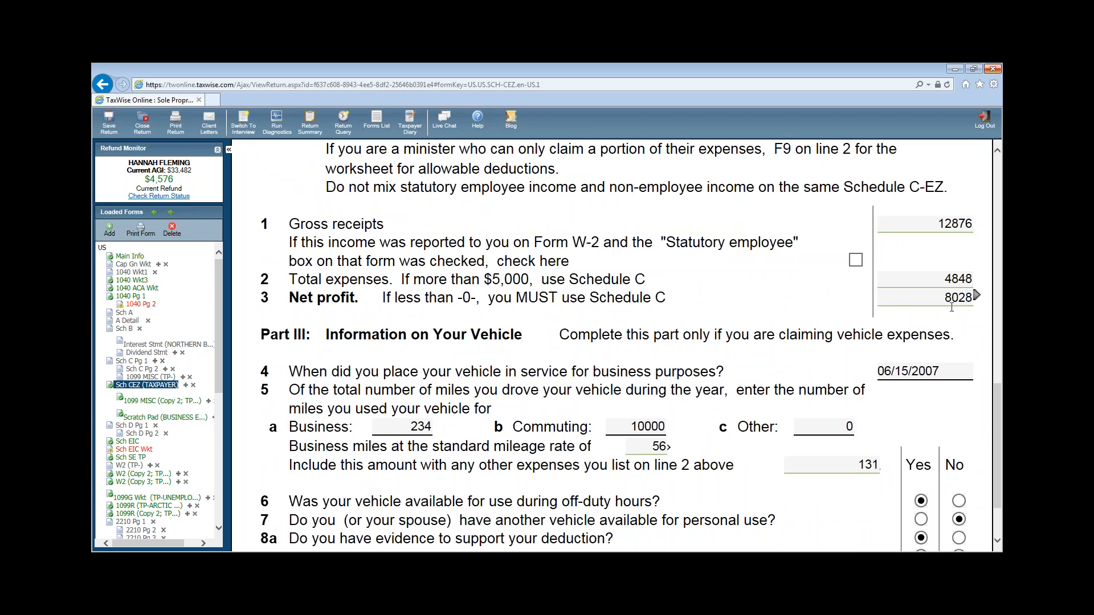
{"action": "scroll", "coordinate": [849, 268], "scroll_direction": "down", "scroll_amount": 2}
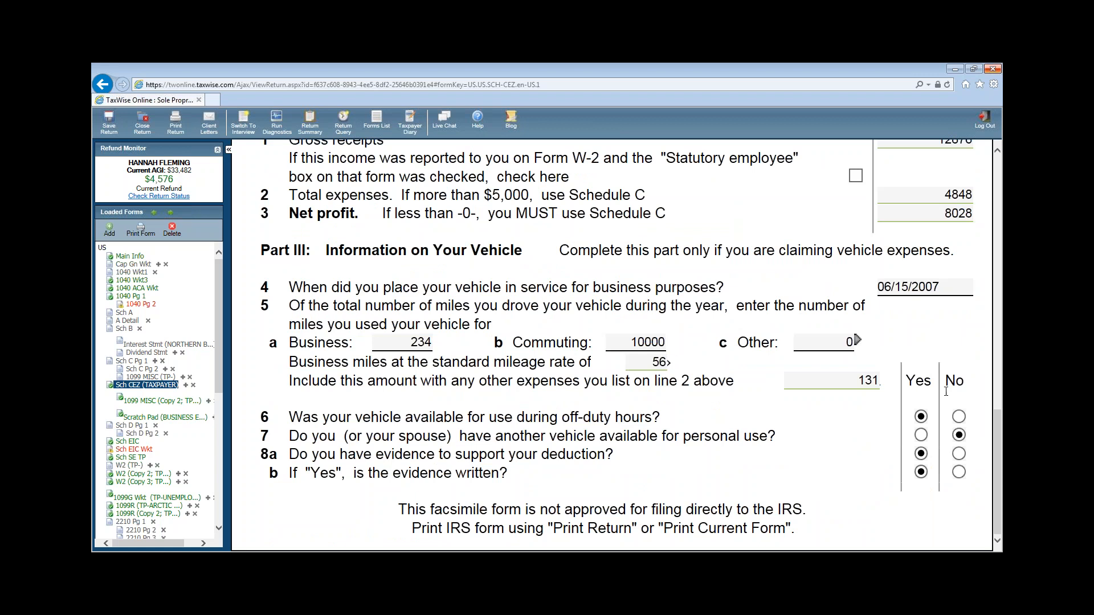
{"action": "left_click", "coordinate": [140, 304]}
- On 1040 page 1, check lines 10 through 15b, including 8028 business income
{"action": "left_click", "coordinate": [130, 297]}
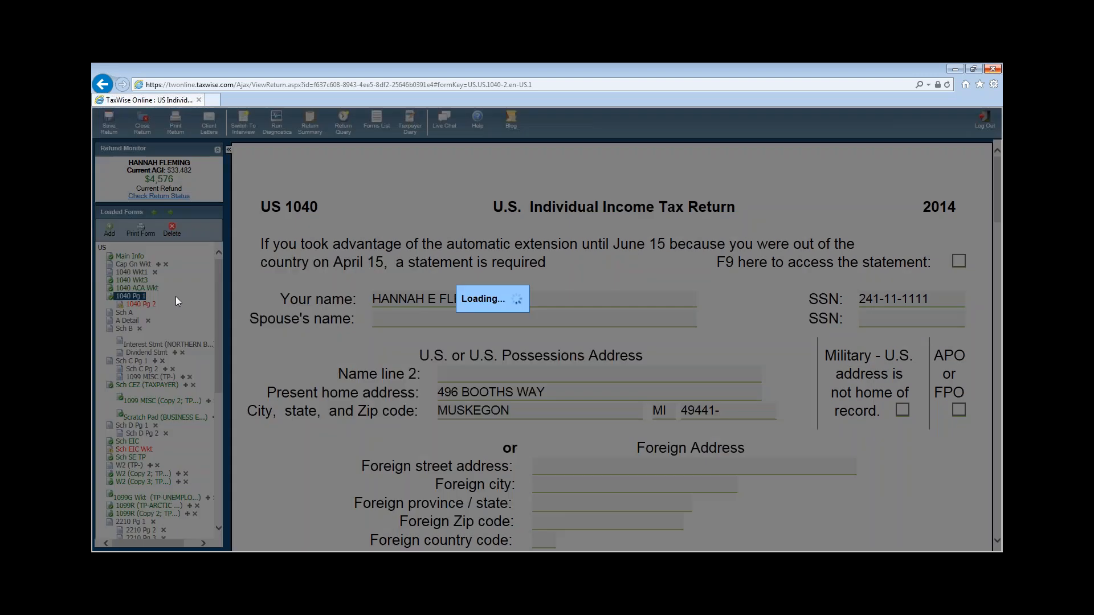
{"action": "scroll", "coordinate": [672, 395], "scroll_direction": "down", "scroll_amount": 15}
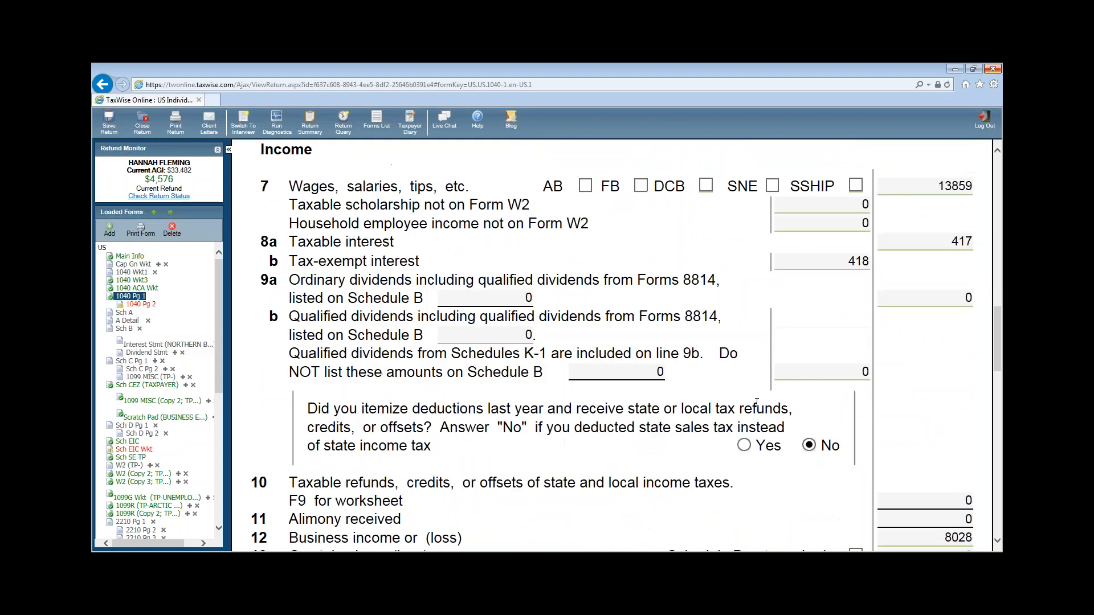
{"action": "scroll", "coordinate": [757, 401], "scroll_direction": "down", "scroll_amount": 6}
{"action": "scroll", "coordinate": [861, 401], "scroll_direction": "up", "scroll_amount": 3}
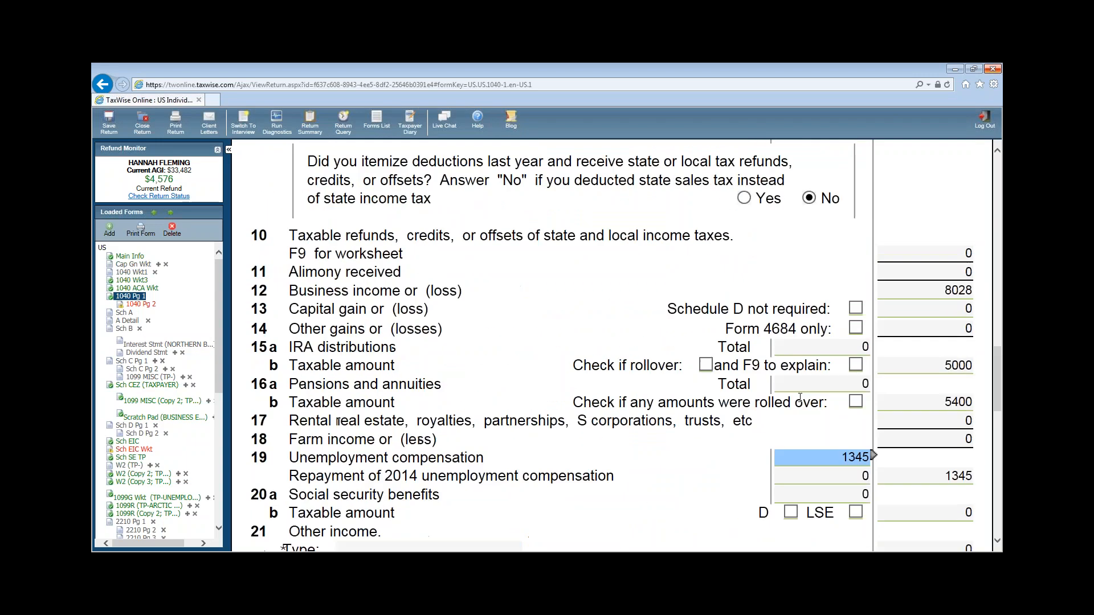
{"action": "scroll", "coordinate": [861, 401], "scroll_direction": "up", "scroll_amount": 1}
{"action": "left_click", "coordinate": [882, 374]}
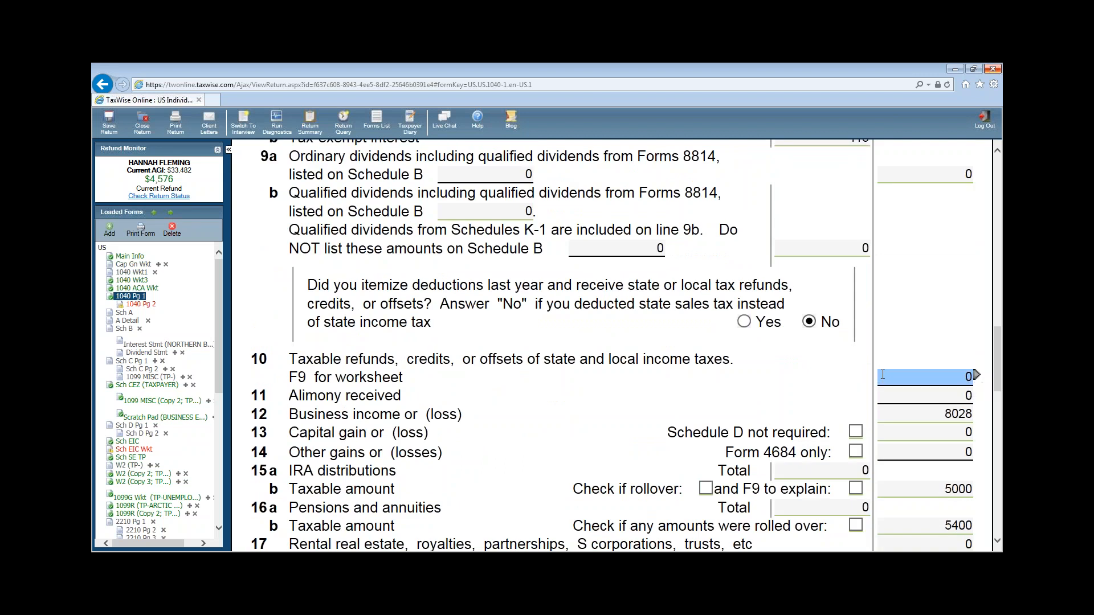
{"action": "left_click", "coordinate": [953, 431]}
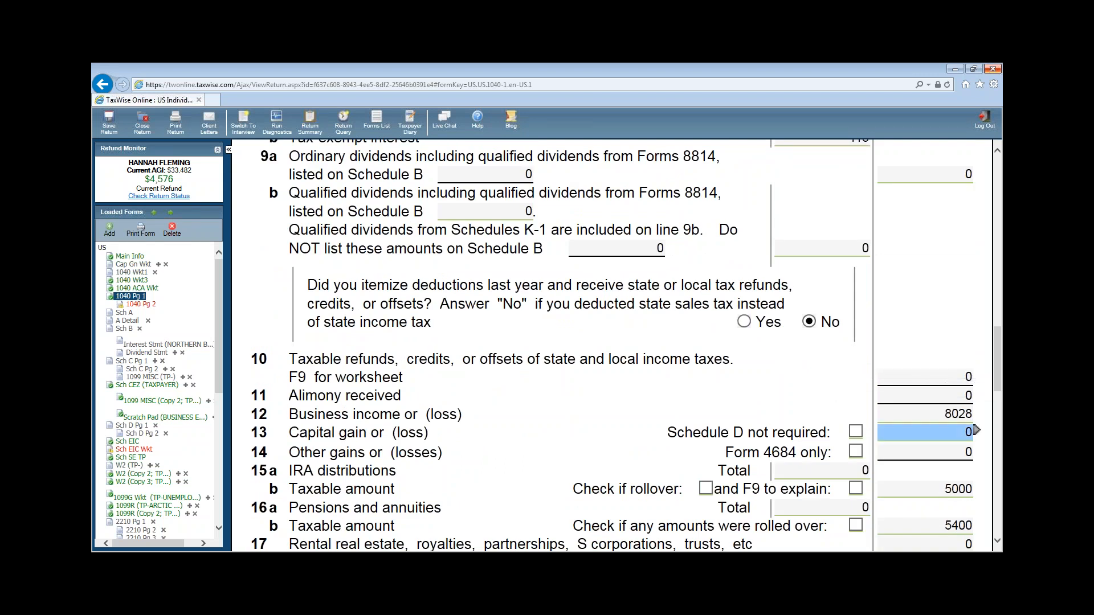
{"action": "scroll", "coordinate": [953, 429], "scroll_direction": "down", "scroll_amount": 1}
{"action": "left_click", "coordinate": [953, 427]}
{"action": "left_click", "coordinate": [935, 349]}
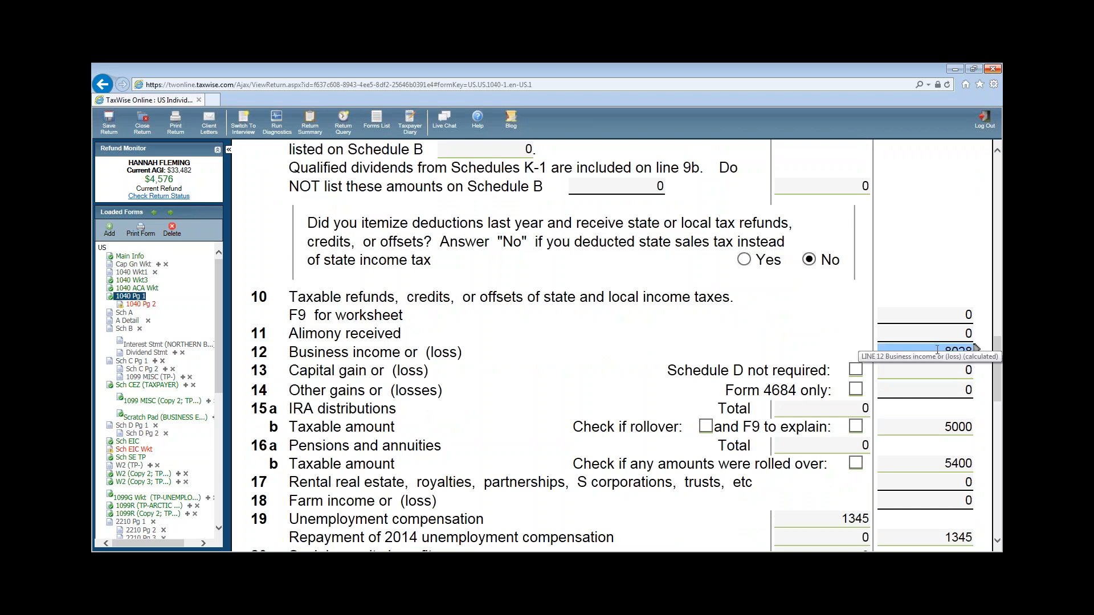
- Confirm 5000 taxable IRA, 34049 total income and 33482 AGI, then open 1040 page 2
{"action": "scroll", "coordinate": [923, 330], "scroll_direction": "down", "scroll_amount": 2}
{"action": "left_click", "coordinate": [912, 304]}
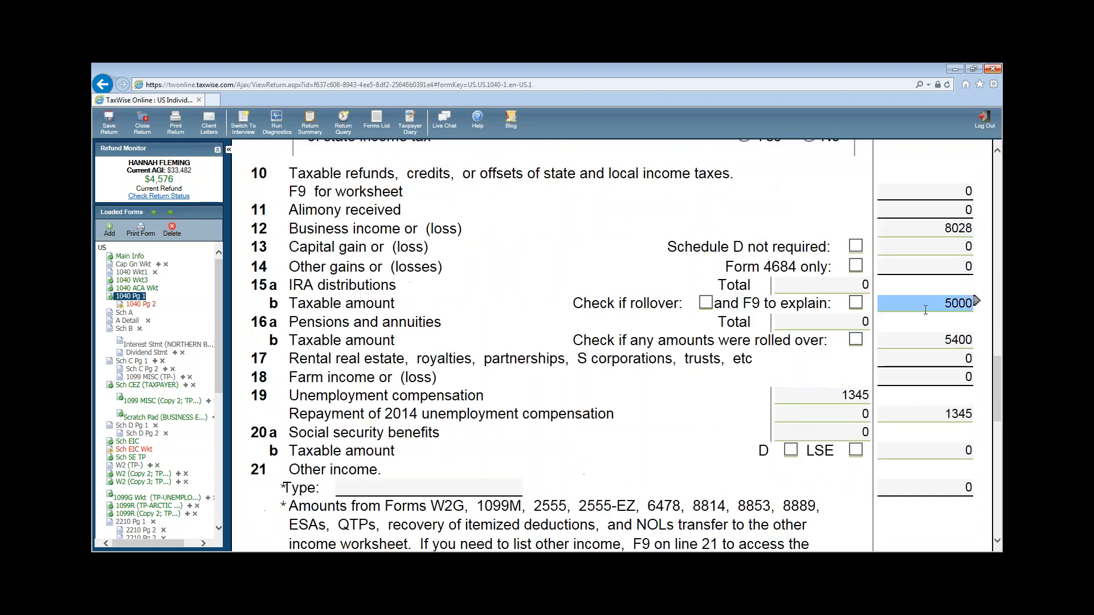
{"action": "scroll", "coordinate": [919, 308], "scroll_direction": "down", "scroll_amount": 2}
{"action": "scroll", "coordinate": [927, 311], "scroll_direction": "down", "scroll_amount": 2}
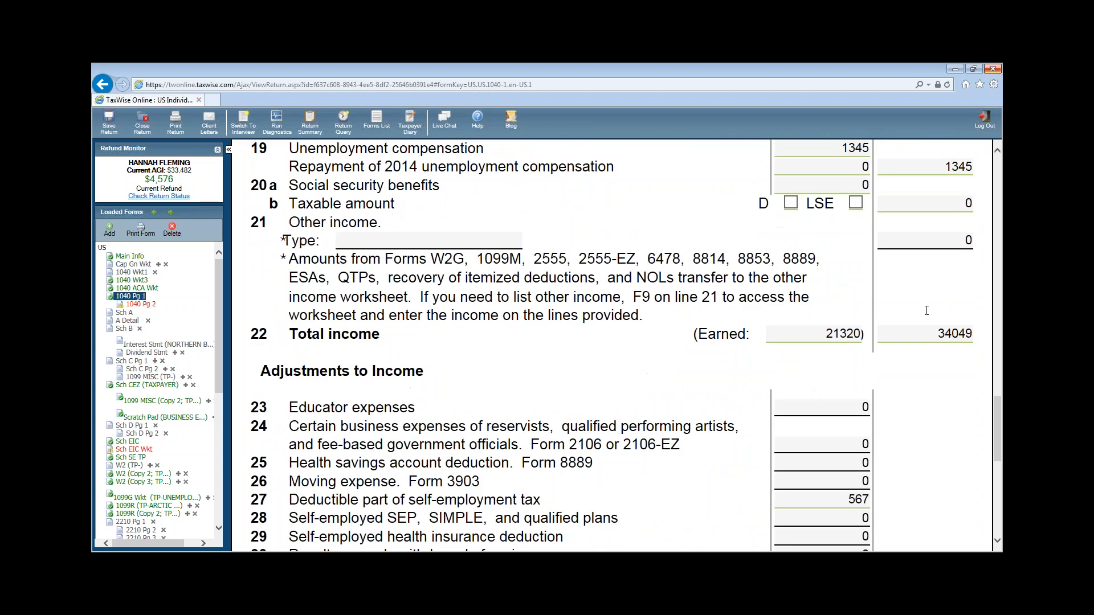
{"action": "left_click", "coordinate": [970, 336]}
{"action": "scroll", "coordinate": [991, 430], "scroll_direction": "down", "scroll_amount": 3}
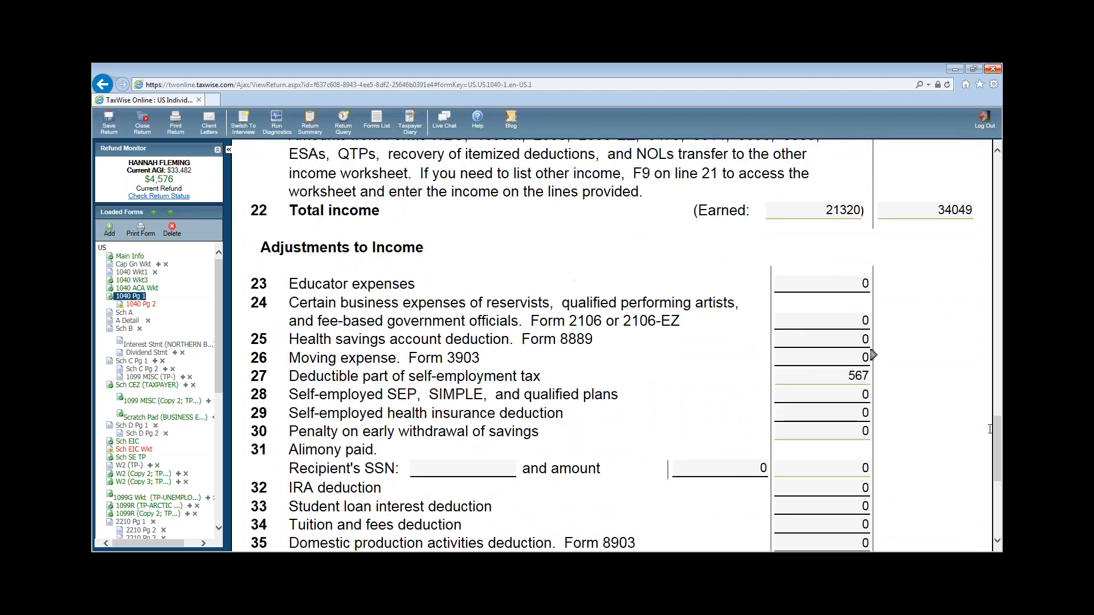
{"action": "scroll", "coordinate": [991, 430], "scroll_direction": "down", "scroll_amount": 5}
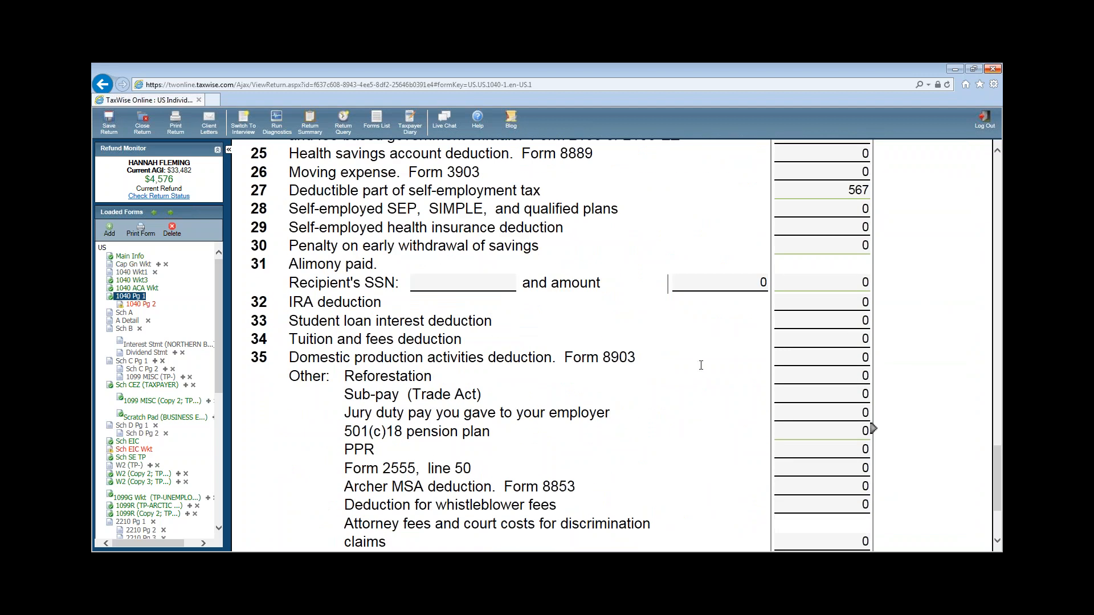
{"action": "scroll", "coordinate": [960, 450], "scroll_direction": "down", "scroll_amount": 4}
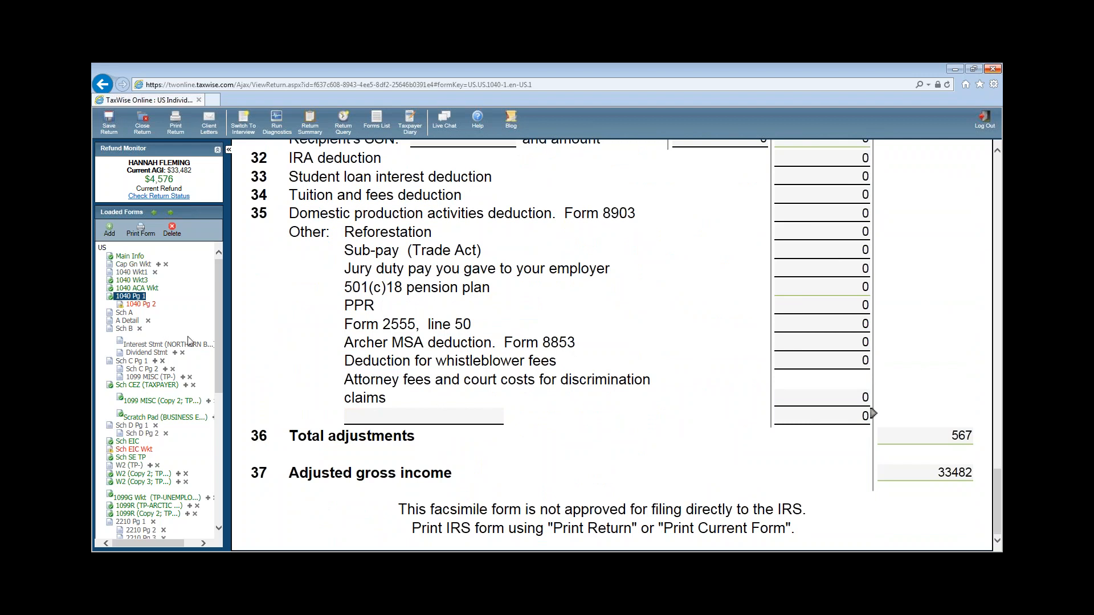
{"action": "left_click", "coordinate": [135, 306]}
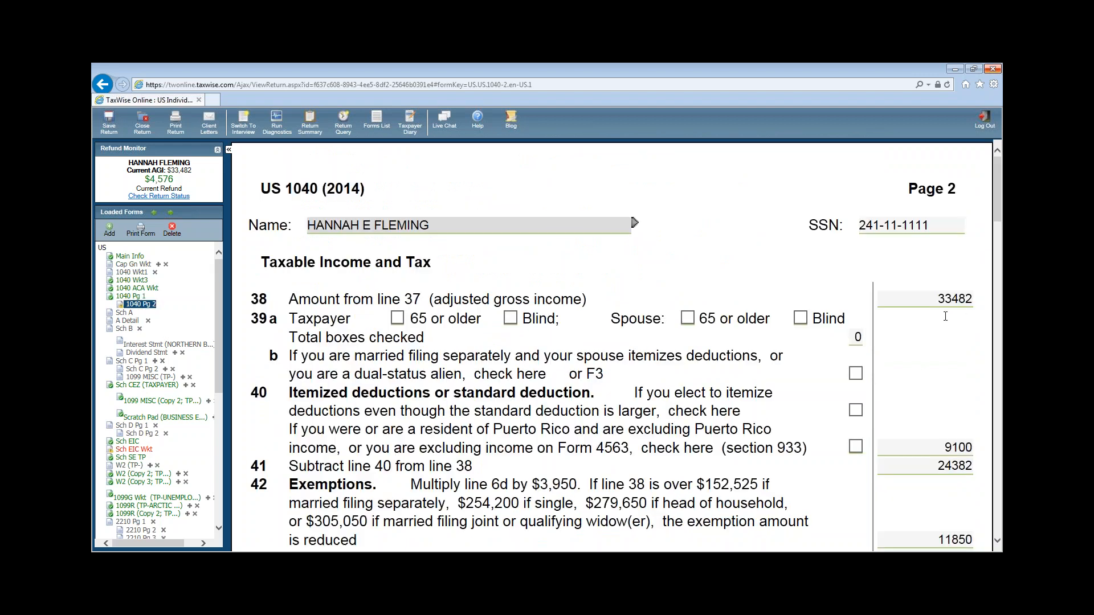
- Check 1040 page 2 lines 41 (24382), 42 exemptions and 47 total tax
{"action": "scroll", "coordinate": [940, 302], "scroll_direction": "down", "scroll_amount": 3}
{"action": "left_click", "coordinate": [930, 279]}
{"action": "scroll", "coordinate": [931, 265], "scroll_direction": "up", "scroll_amount": 2}
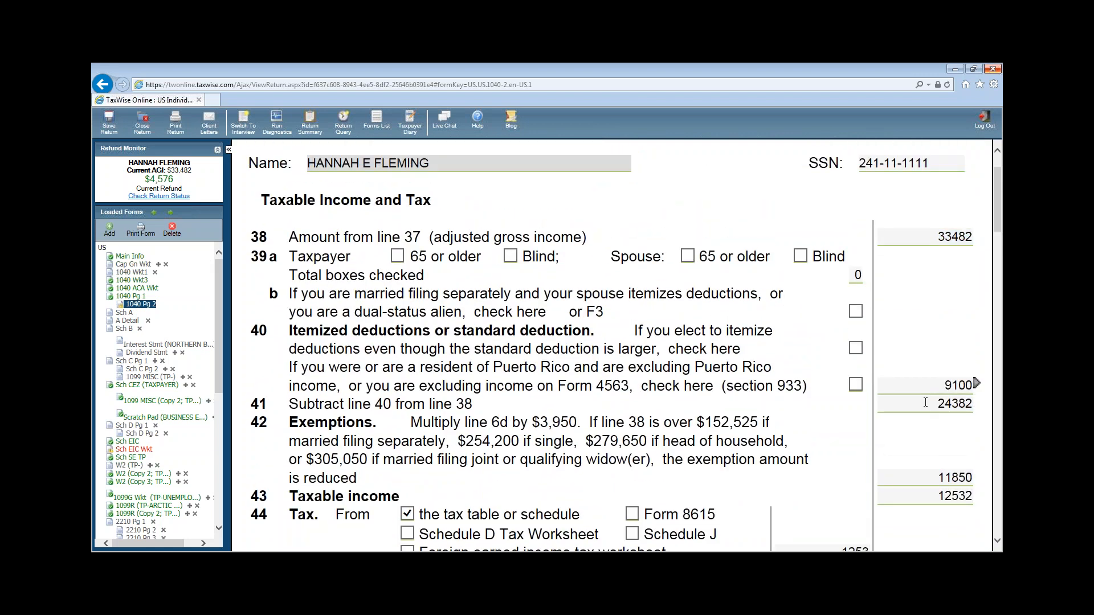
{"action": "scroll", "coordinate": [940, 357], "scroll_direction": "down", "scroll_amount": 2}
{"action": "left_click", "coordinate": [940, 351]}
{"action": "scroll", "coordinate": [939, 351], "scroll_direction": "down", "scroll_amount": 4}
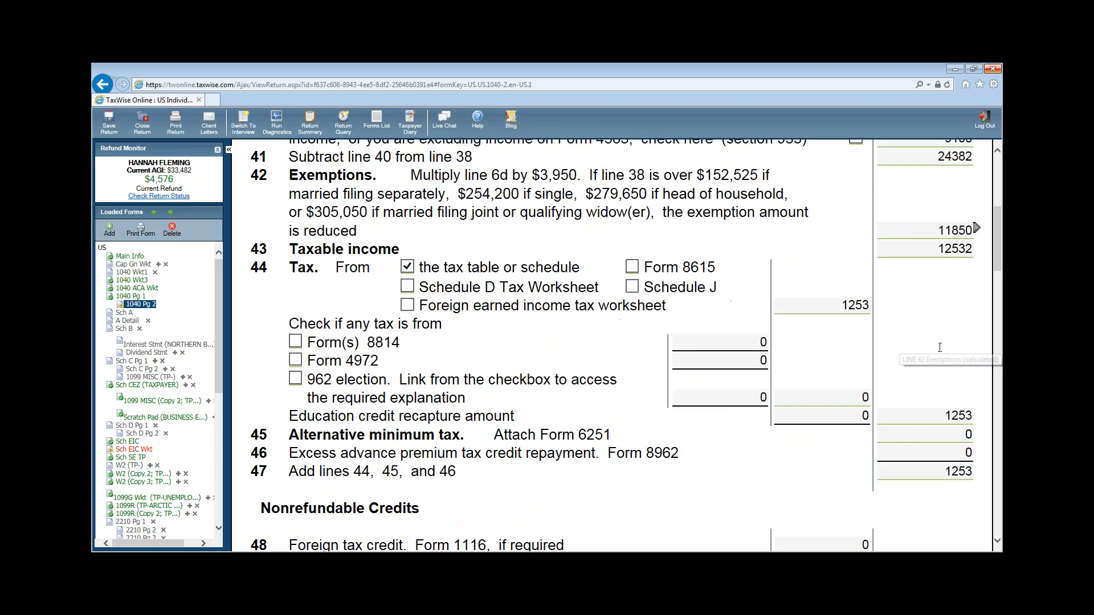
{"action": "left_click", "coordinate": [937, 345]}
{"action": "scroll", "coordinate": [937, 345], "scroll_direction": "down", "scroll_amount": 1}
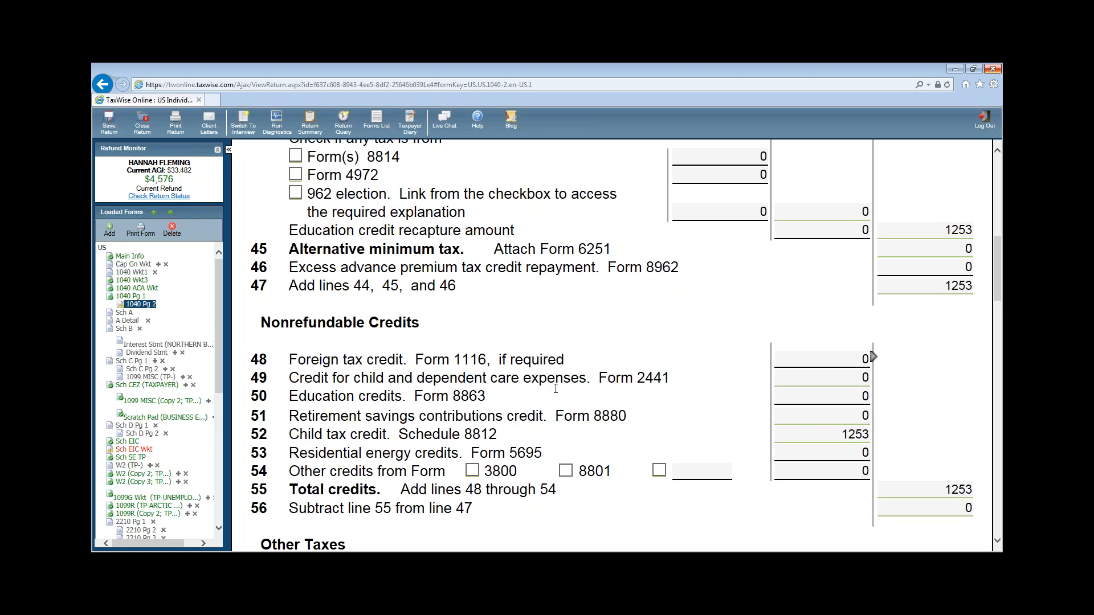
- Attach a new Scratch Pad to the line 49 dependent care credit and return to page 2
{"action": "left_click", "coordinate": [806, 374]}
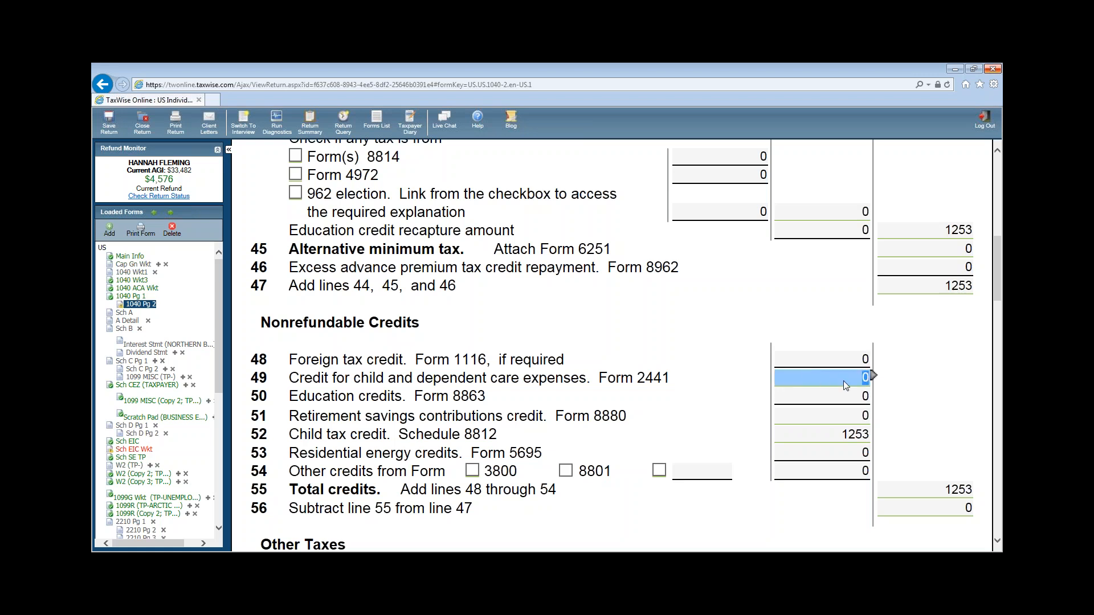
{"action": "left_click", "coordinate": [874, 376]}
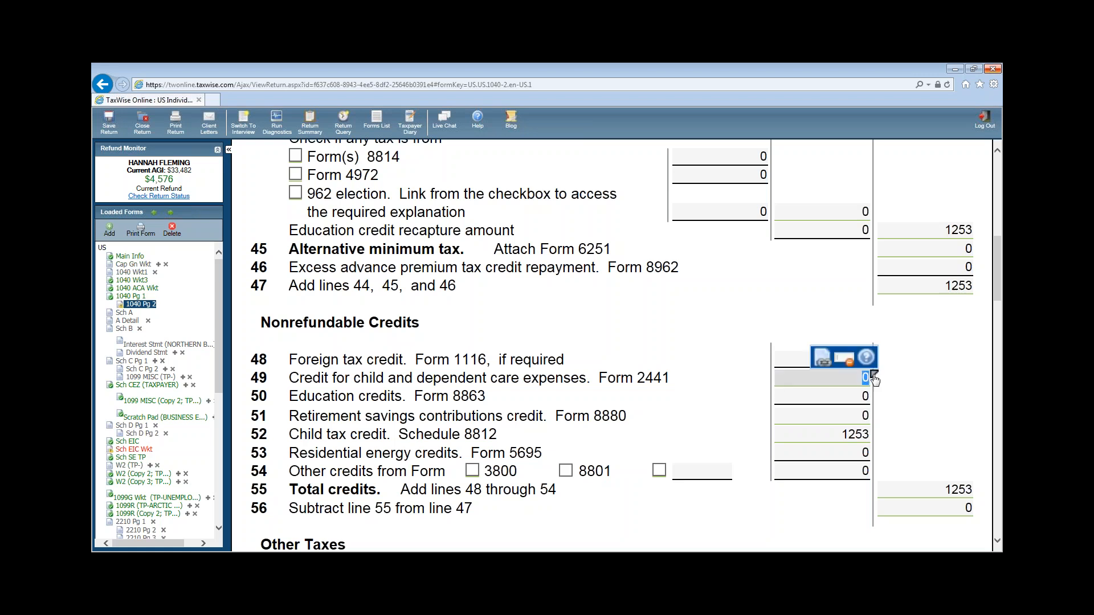
{"action": "left_click", "coordinate": [845, 359]}
{"action": "left_click", "coordinate": [517, 314]}
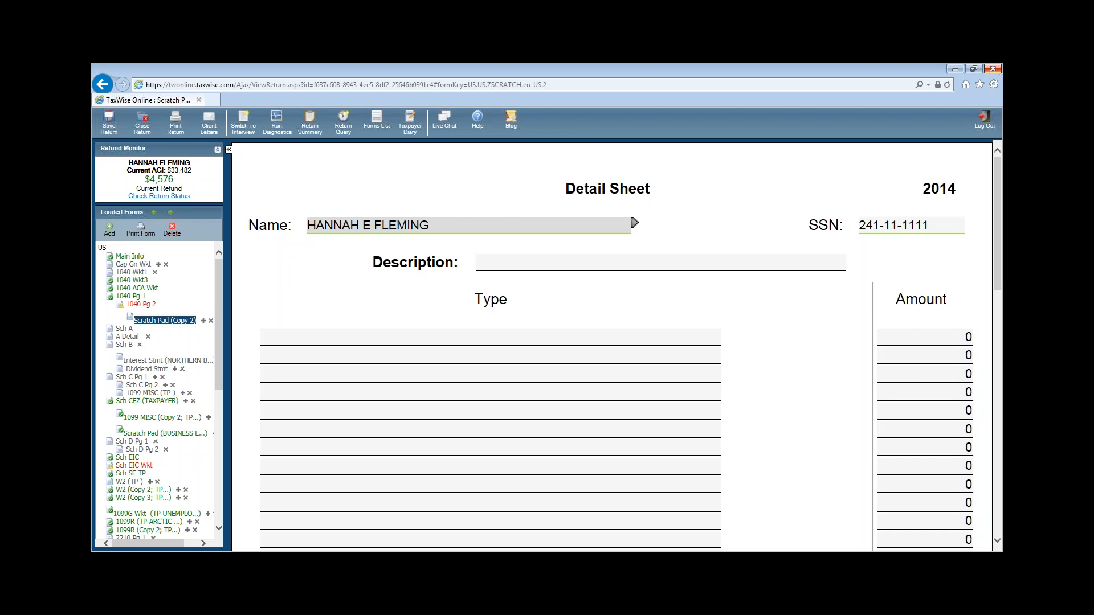
{"action": "left_click", "coordinate": [532, 250]}
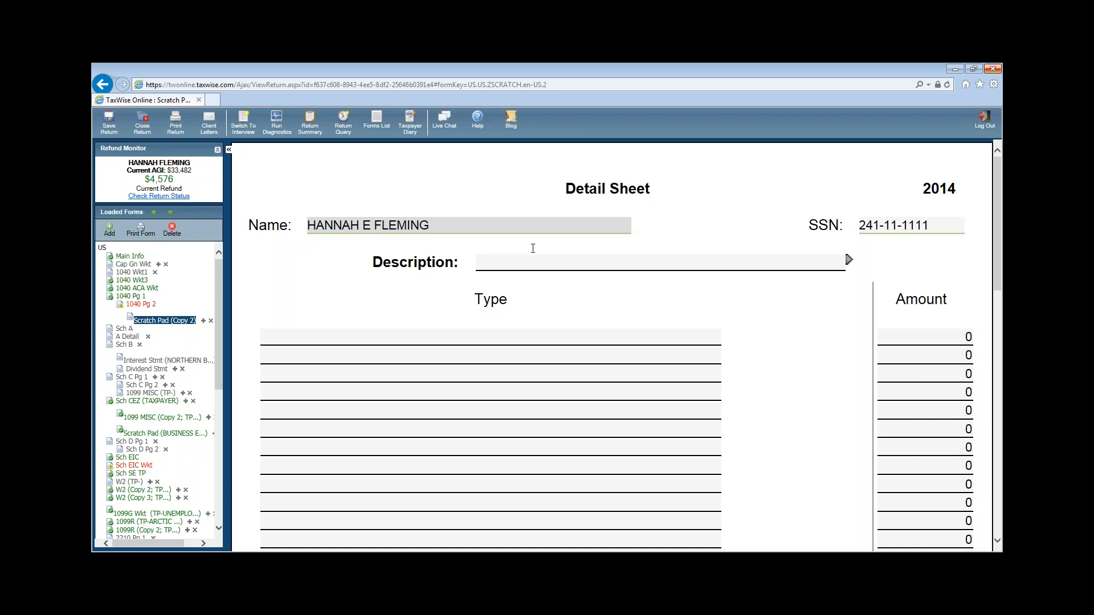
{"action": "left_click", "coordinate": [141, 303]}
{"action": "scroll", "coordinate": [799, 426], "scroll_direction": "down", "scroll_amount": 8}
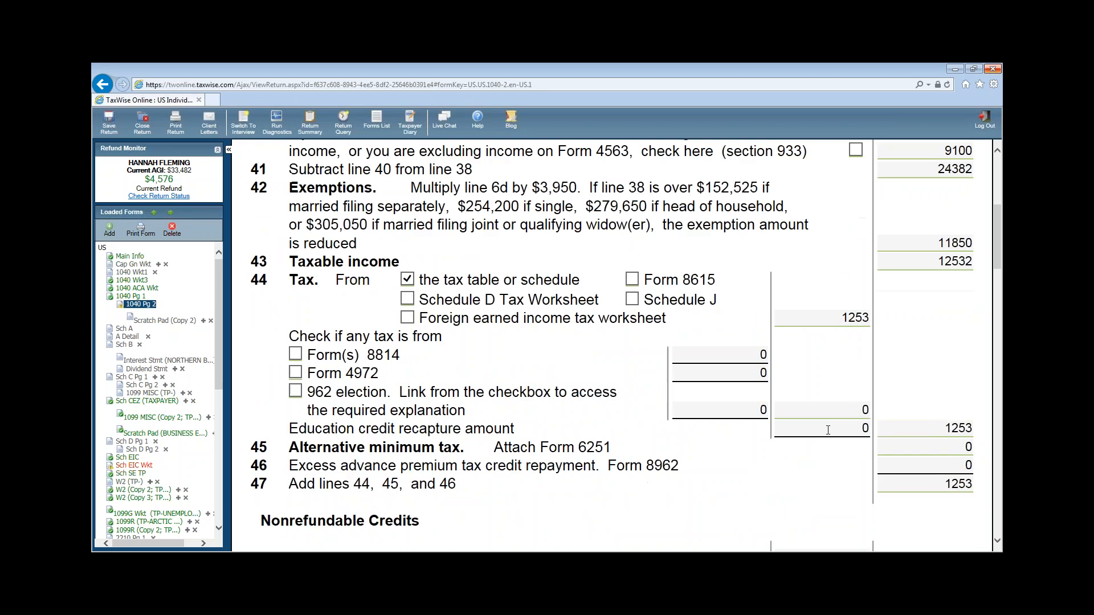
- Link the line 49 dependent care credit to the existing Form 2441
{"action": "left_click", "coordinate": [799, 424]}
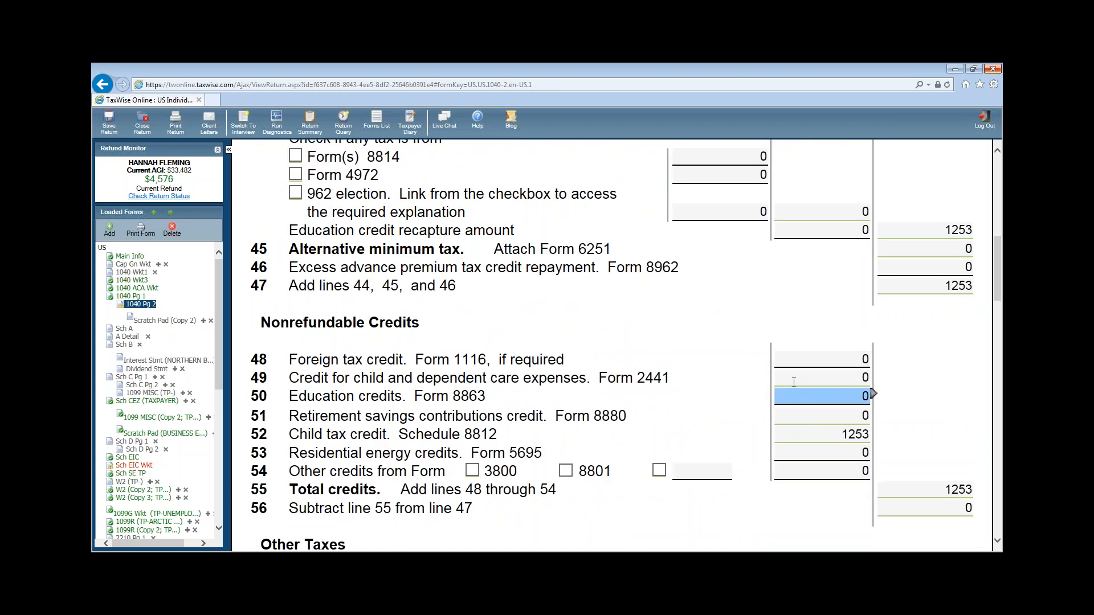
{"action": "left_click", "coordinate": [865, 378]}
{"action": "left_click", "coordinate": [874, 375]}
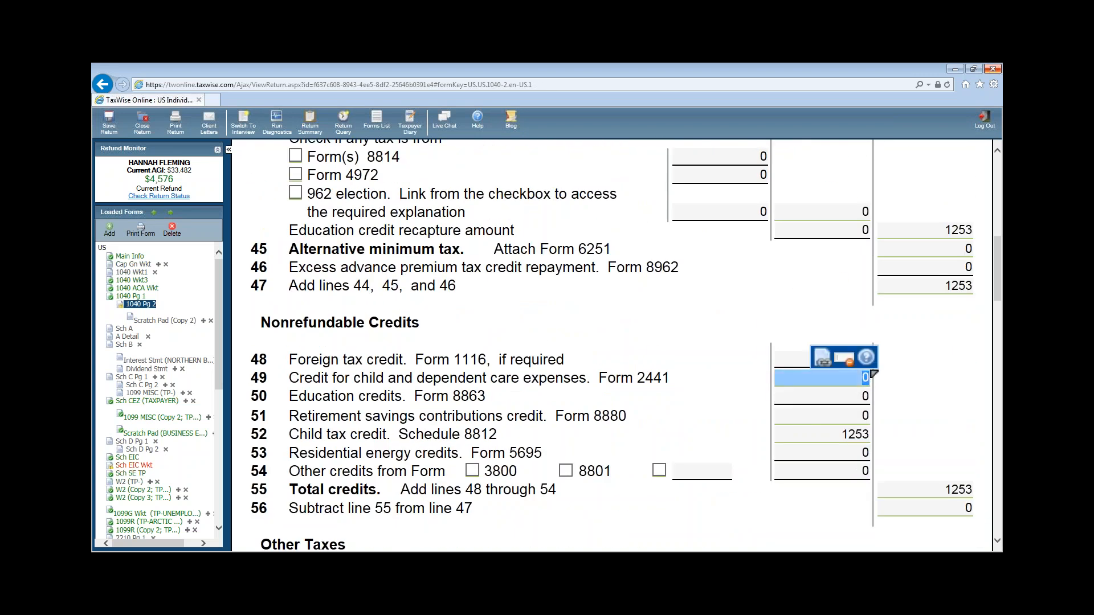
{"action": "left_click", "coordinate": [822, 358]}
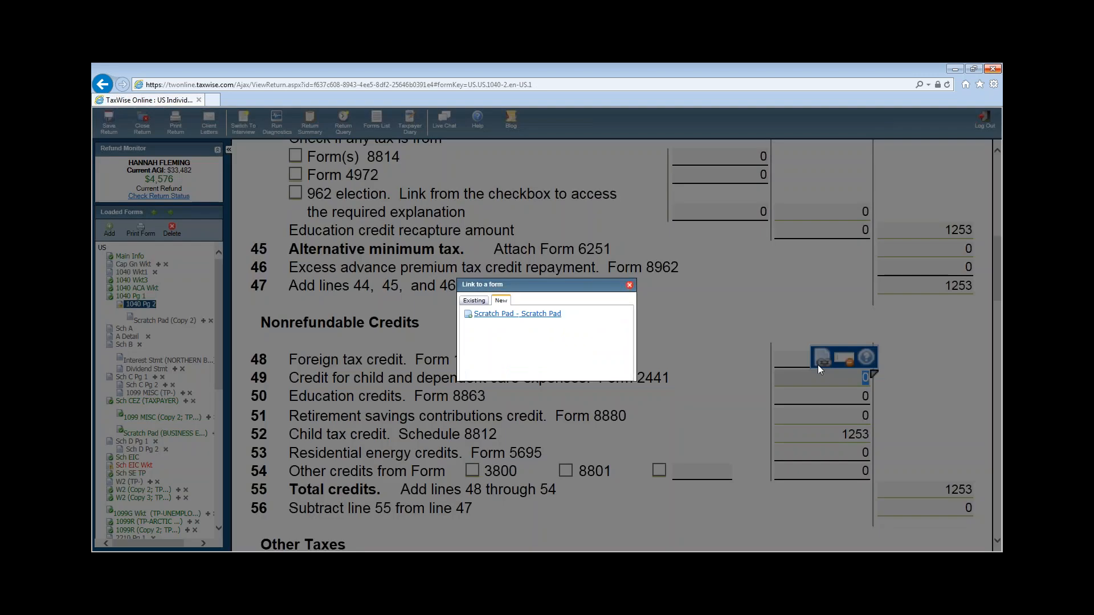
{"action": "left_click", "coordinate": [477, 301]}
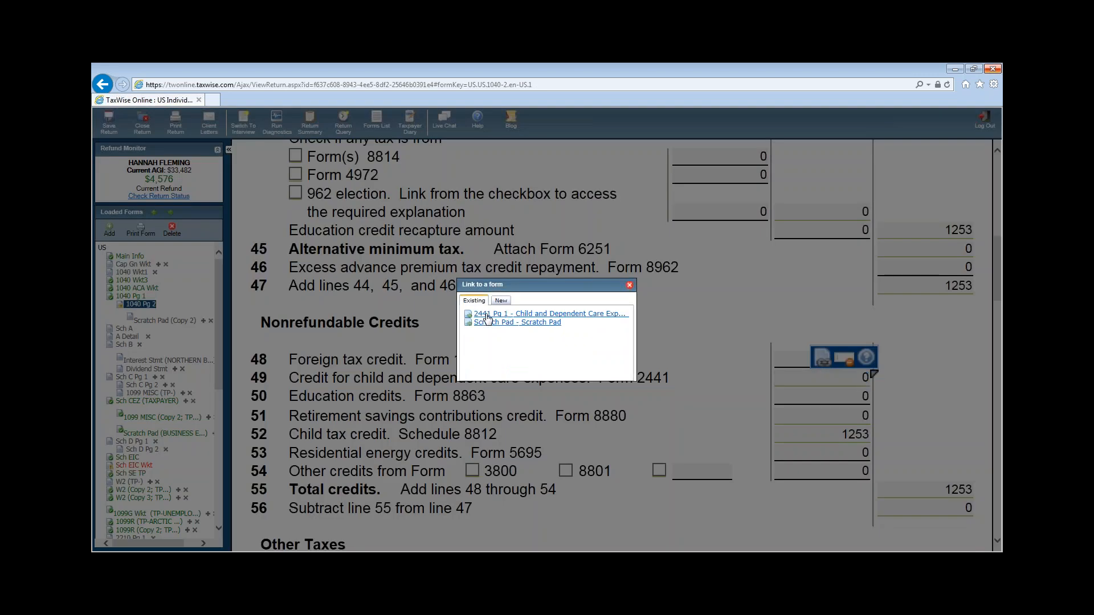
{"action": "left_click", "coordinate": [487, 315]}
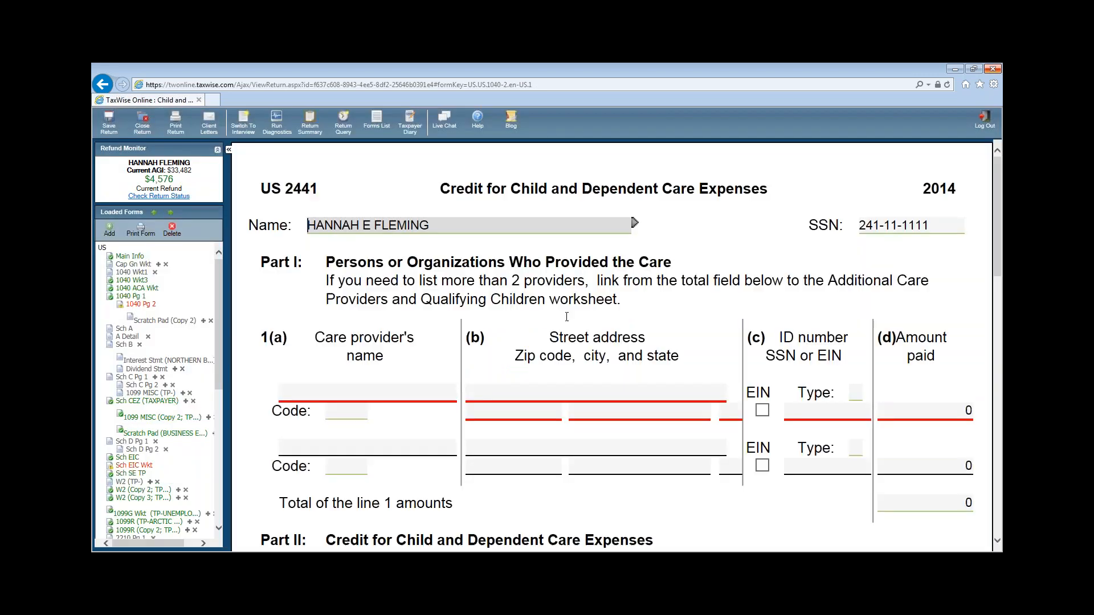
- Enter care provider LUCAS TINY TOTS with its street address and zip code
{"action": "left_click", "coordinate": [364, 387]}
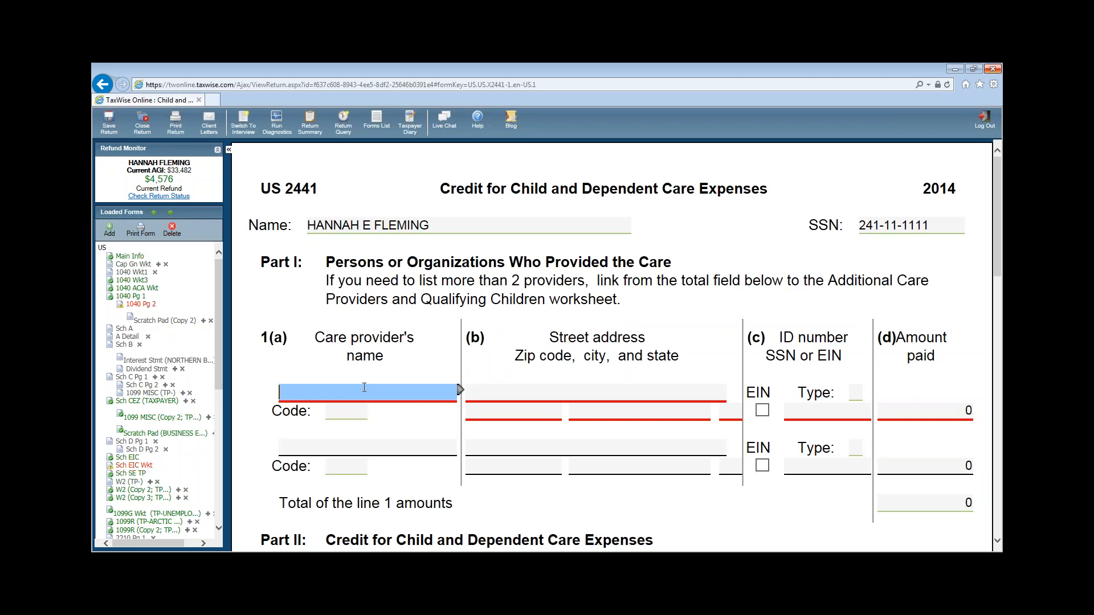
{"action": "type", "text": "LUCAS TINY TOTS"}
{"action": "left_click", "coordinate": [488, 412]}
{"action": "left_click", "coordinate": [504, 396]}
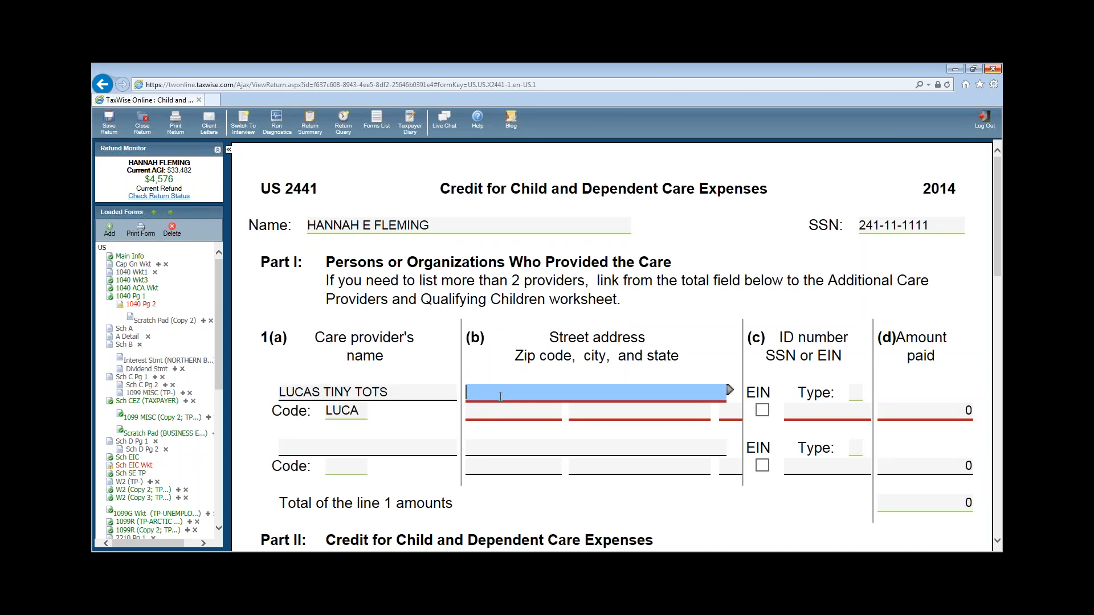
{"action": "type", "text": "54 UNIQUE WAY"}
{"action": "left_click", "coordinate": [498, 410]}
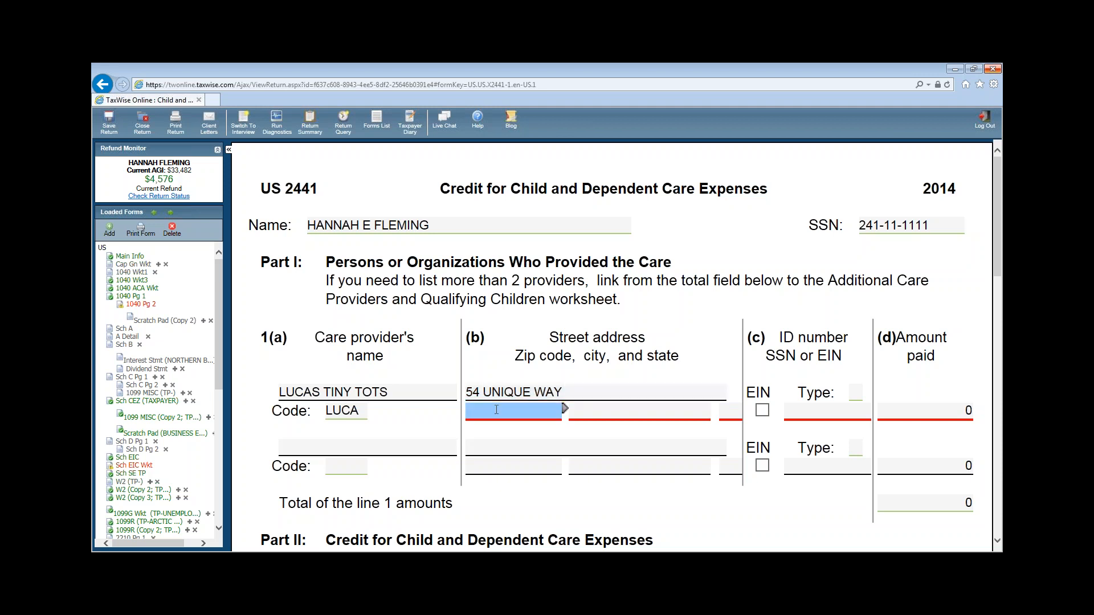
{"action": "type", "text": "49441"}
{"action": "key", "text": "Tab"}
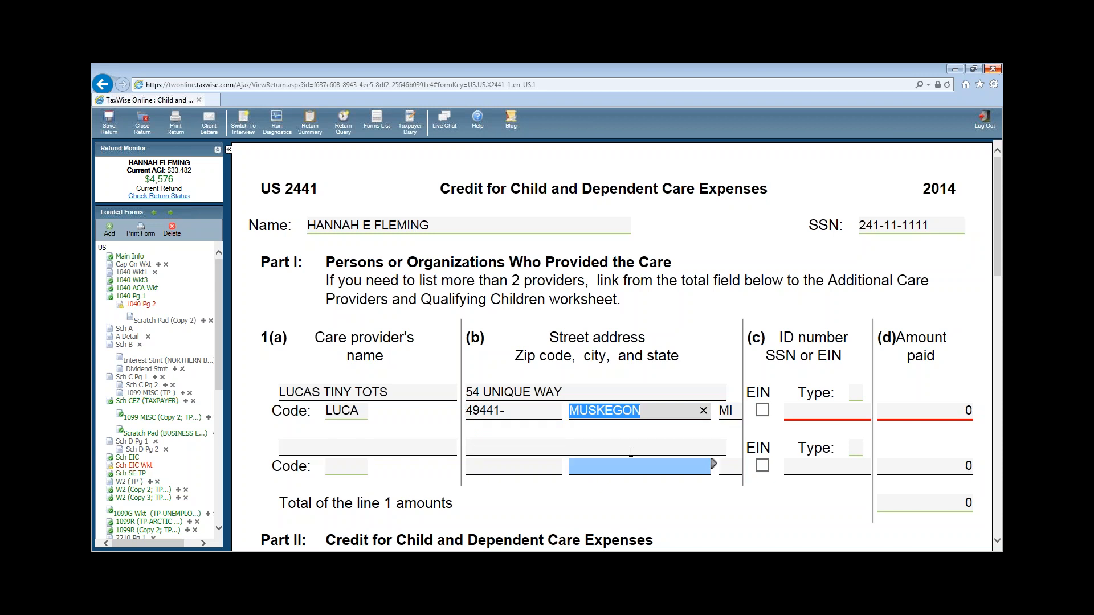
- Mark the provider's ID as an EIN, enter the ID number, and record 1793 paid
{"action": "left_click", "coordinate": [763, 410]}
{"action": "key", "text": "Tab"}
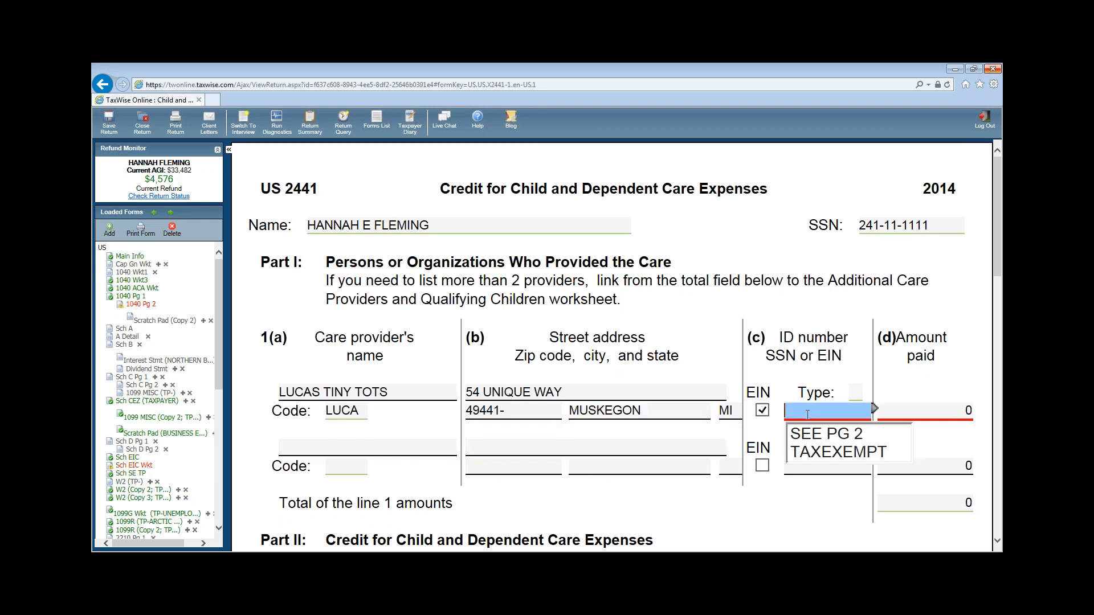
{"action": "type", "text": "2420"}
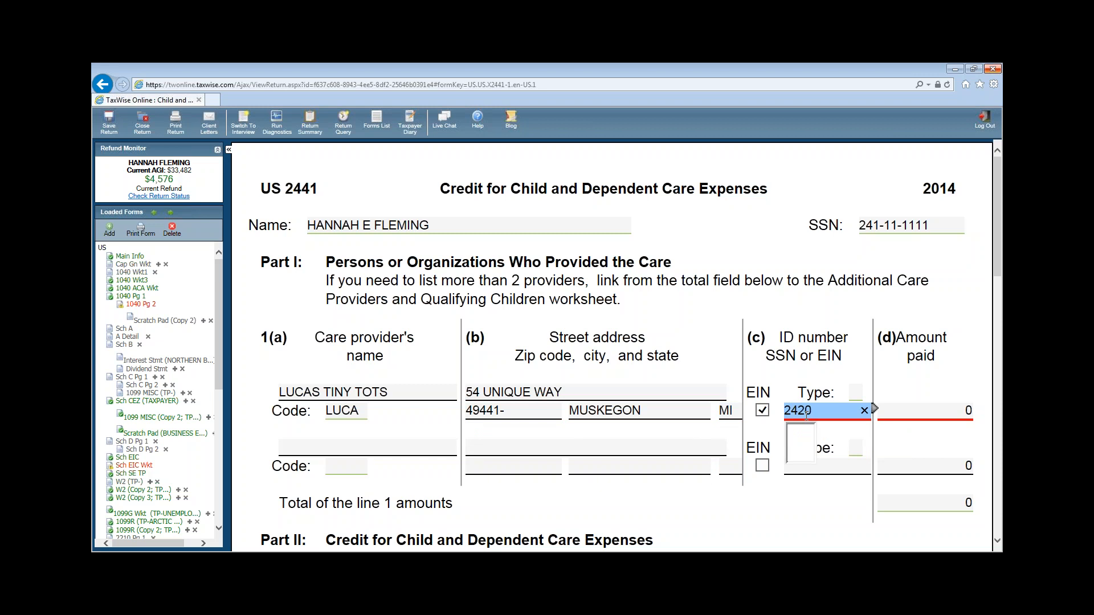
{"action": "key", "text": "BackSpace"}
{"action": "type", "text": "111111"}
{"action": "left_click", "coordinate": [903, 416]}
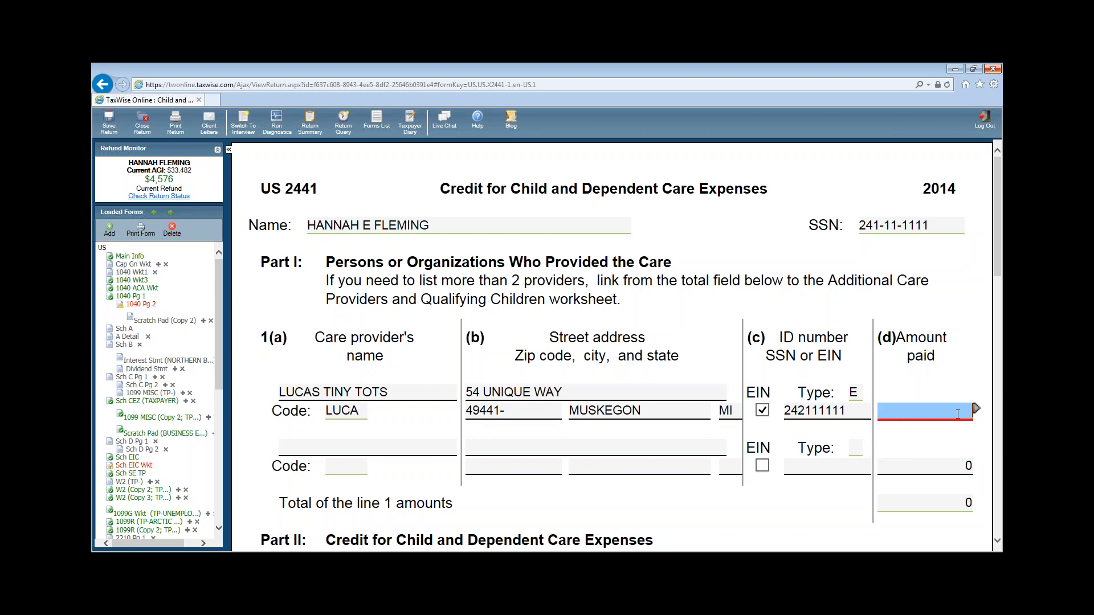
{"action": "type", "text": "1793"}
{"action": "left_click", "coordinate": [822, 500]}
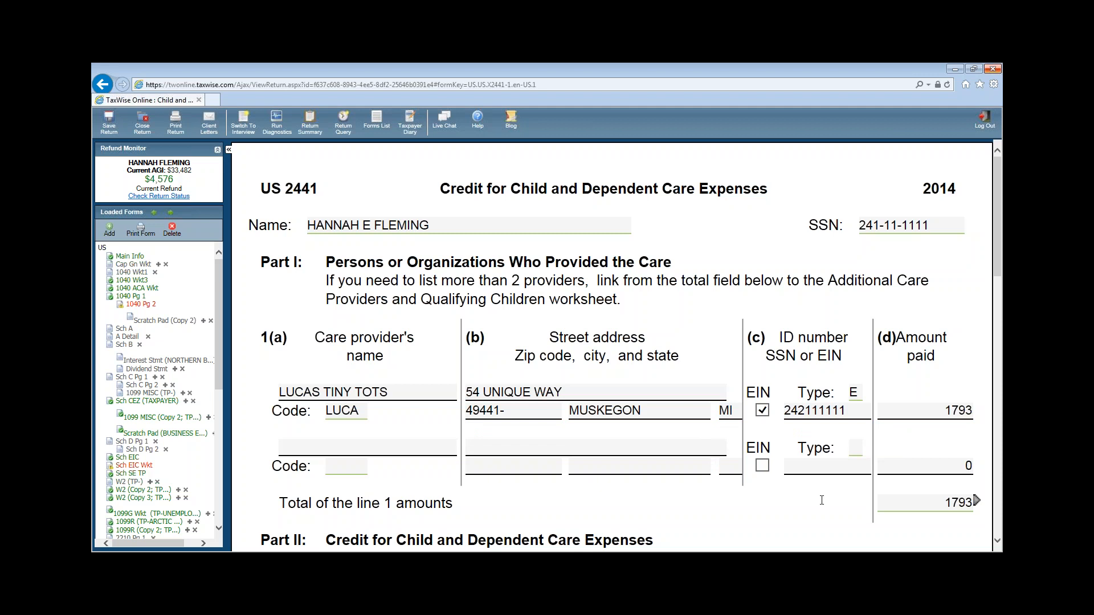
{"action": "scroll", "coordinate": [822, 500], "scroll_direction": "down", "scroll_amount": 6}
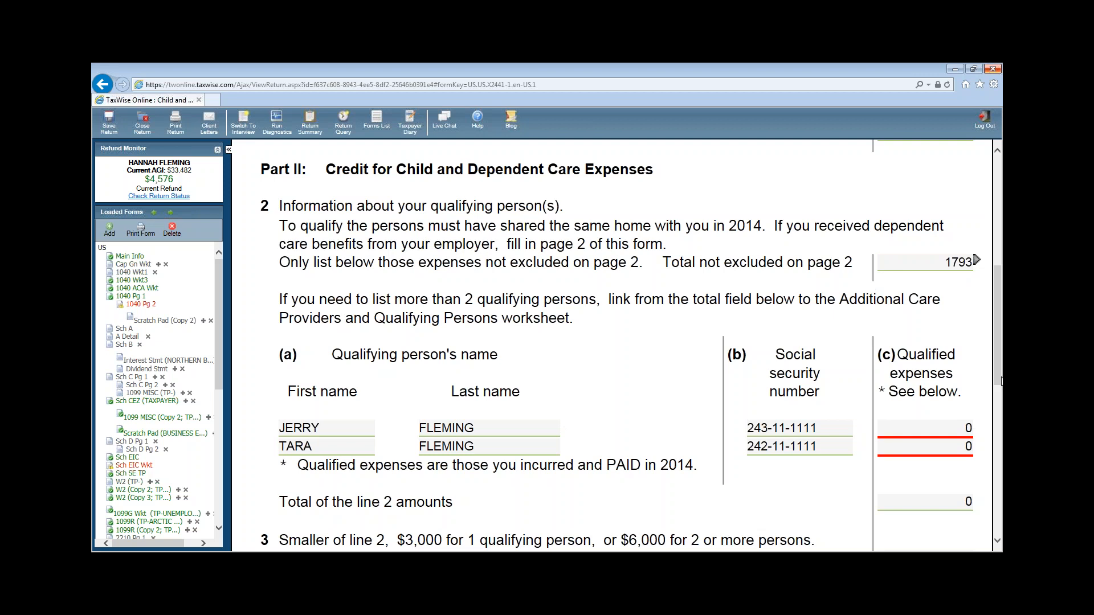
- Enter qualified expenses of 897 and 896 for the two children on Form 2441
{"action": "left_click", "coordinate": [935, 428]}
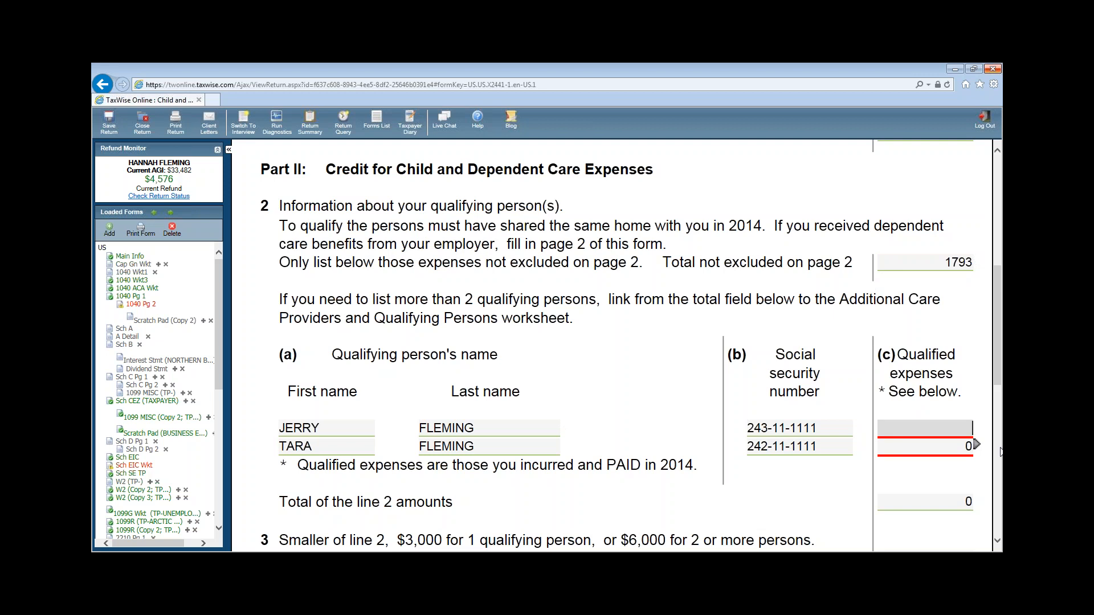
{"action": "type", "text": "897"}
{"action": "key", "text": "Tab"}
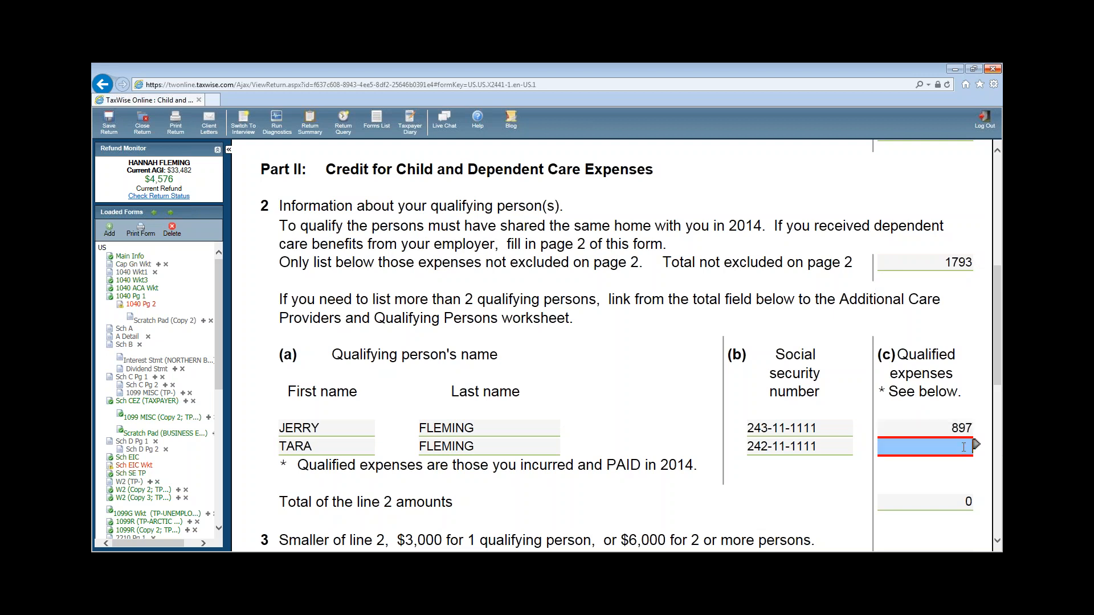
{"action": "type", "text": "896"}
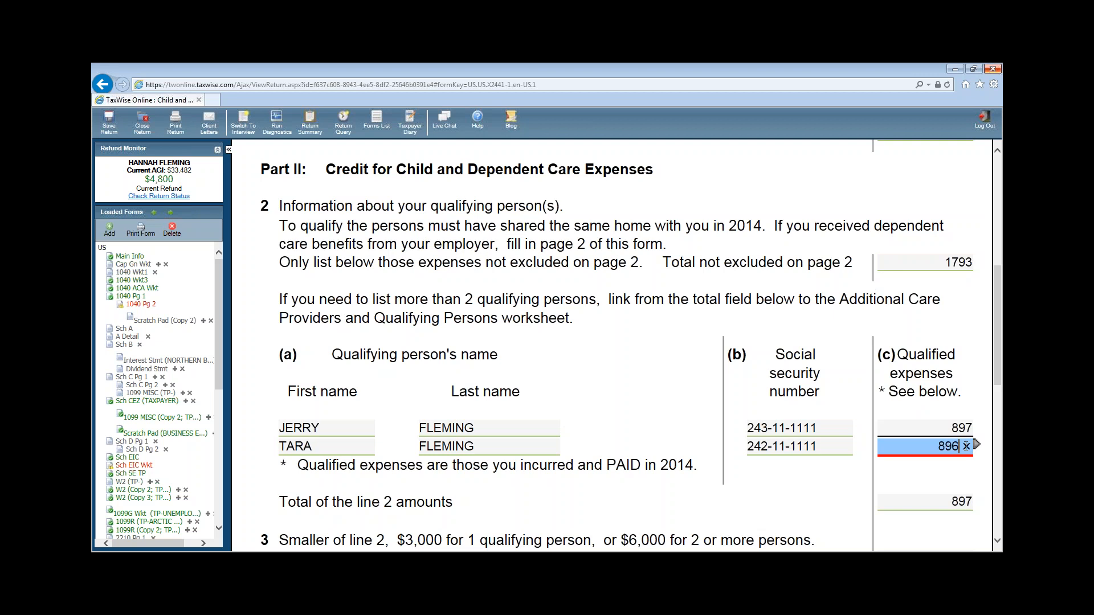
{"action": "key", "text": "Tab"}
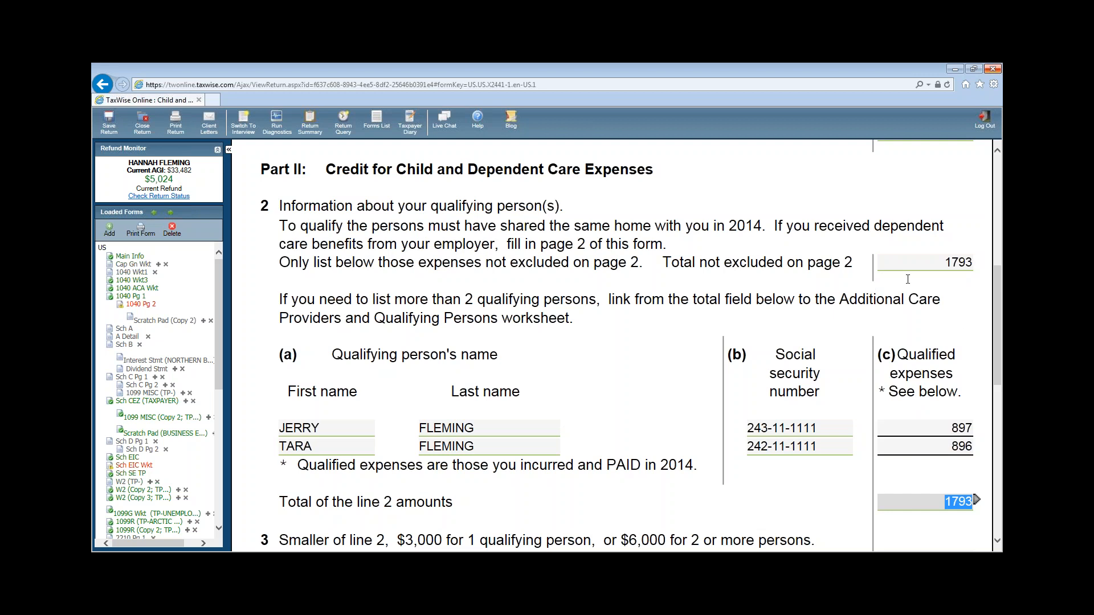
- Confirm the line 11 dependent care credit shows 448, then go to Form 1040 page 2
{"action": "left_click", "coordinate": [759, 432]}
{"action": "scroll", "coordinate": [796, 486], "scroll_direction": "down", "scroll_amount": 5}
{"action": "scroll", "coordinate": [844, 493], "scroll_direction": "down", "scroll_amount": 2}
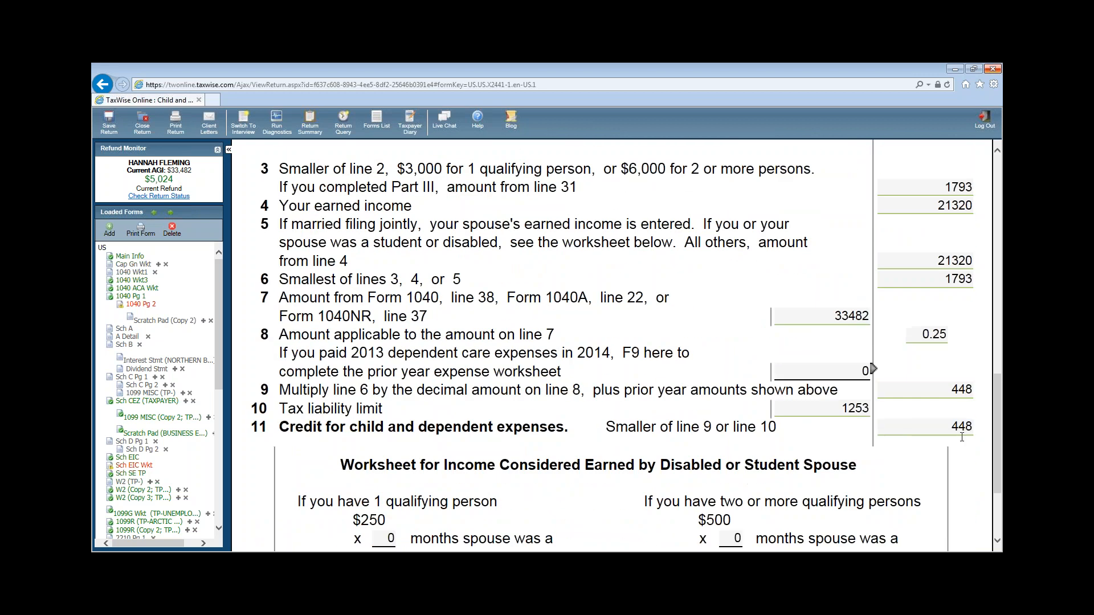
{"action": "left_click", "coordinate": [910, 428]}
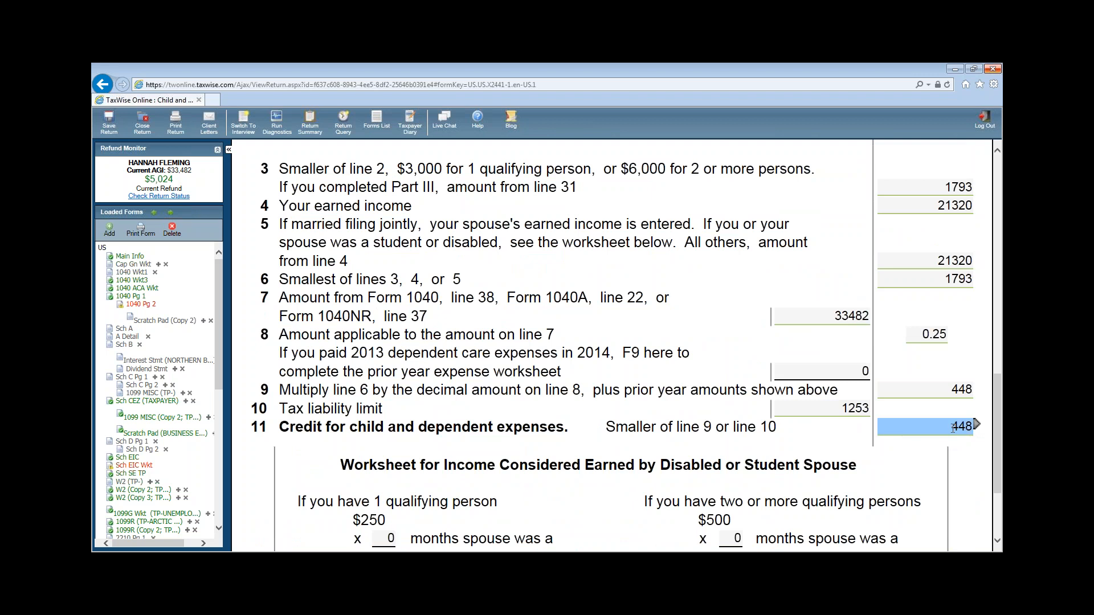
{"action": "scroll", "coordinate": [992, 429], "scroll_direction": "down", "scroll_amount": 2}
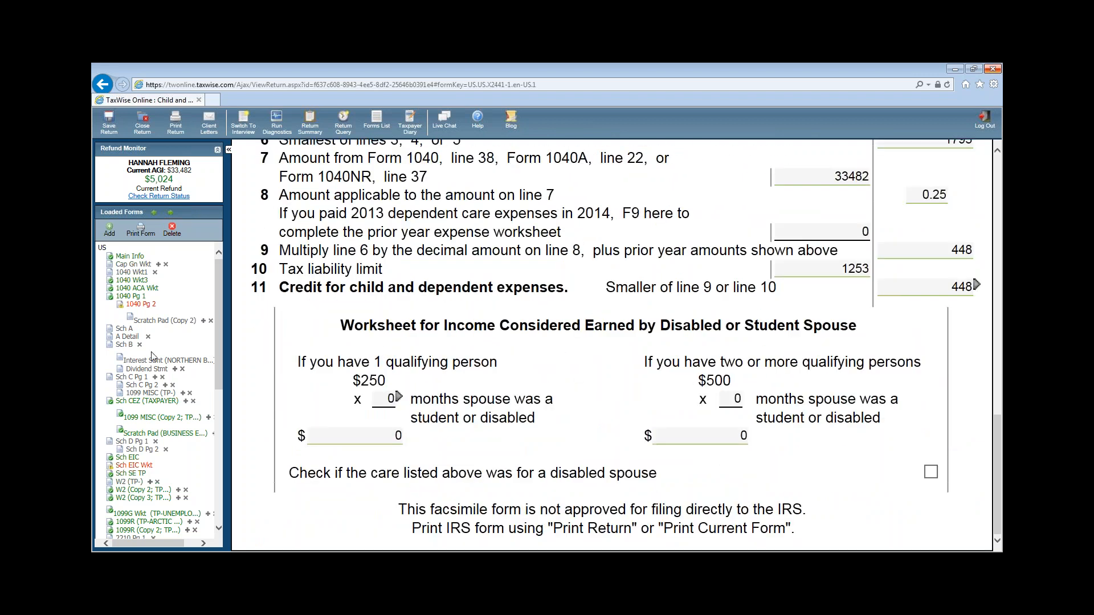
{"action": "left_click", "coordinate": [140, 304]}
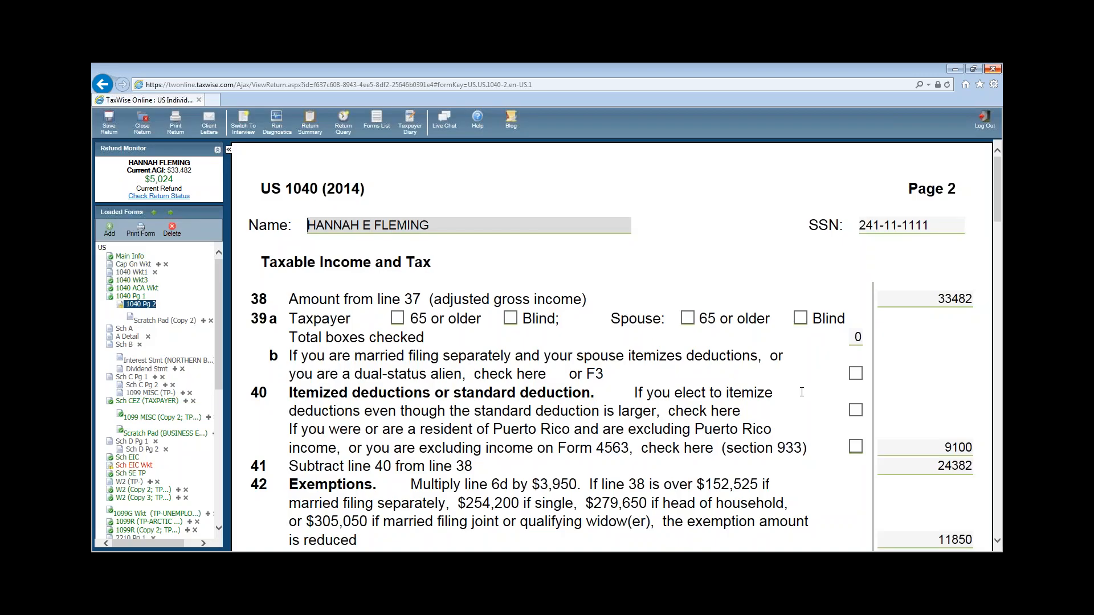
- Review the 1040 page 2 credit lines, including the line 52 child tax credit
{"action": "left_click", "coordinate": [857, 410]}
{"action": "scroll", "coordinate": [866, 404], "scroll_direction": "down", "scroll_amount": 3}
{"action": "scroll", "coordinate": [838, 396], "scroll_direction": "down", "scroll_amount": 2}
{"action": "left_click", "coordinate": [857, 396]}
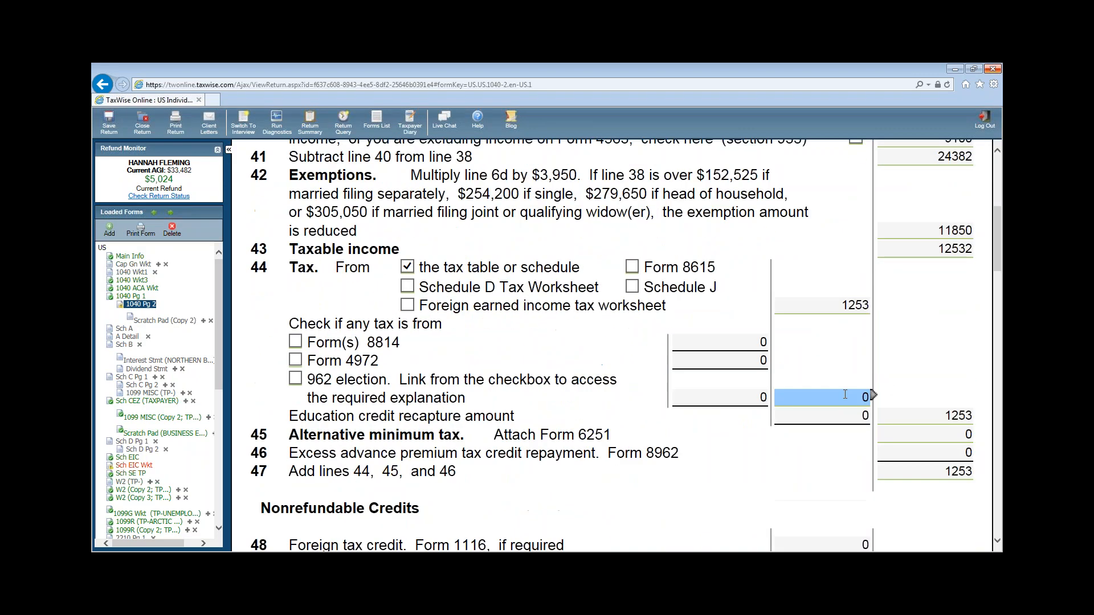
{"action": "scroll", "coordinate": [860, 410], "scroll_direction": "down", "scroll_amount": 3}
{"action": "left_click", "coordinate": [858, 434]}
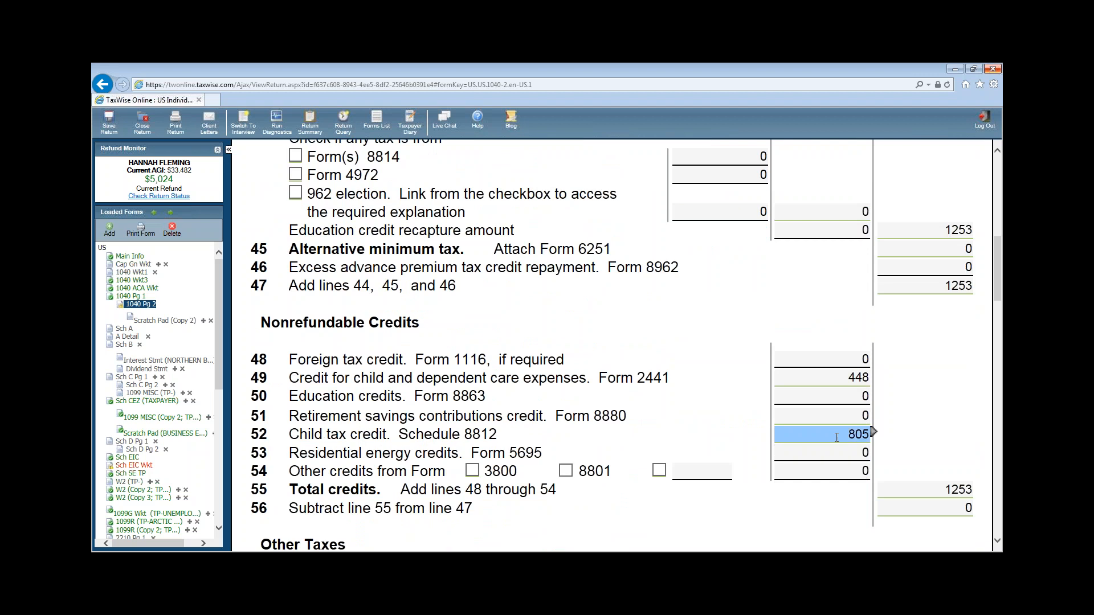
{"action": "scroll", "coordinate": [856, 436], "scroll_direction": "down", "scroll_amount": 4}
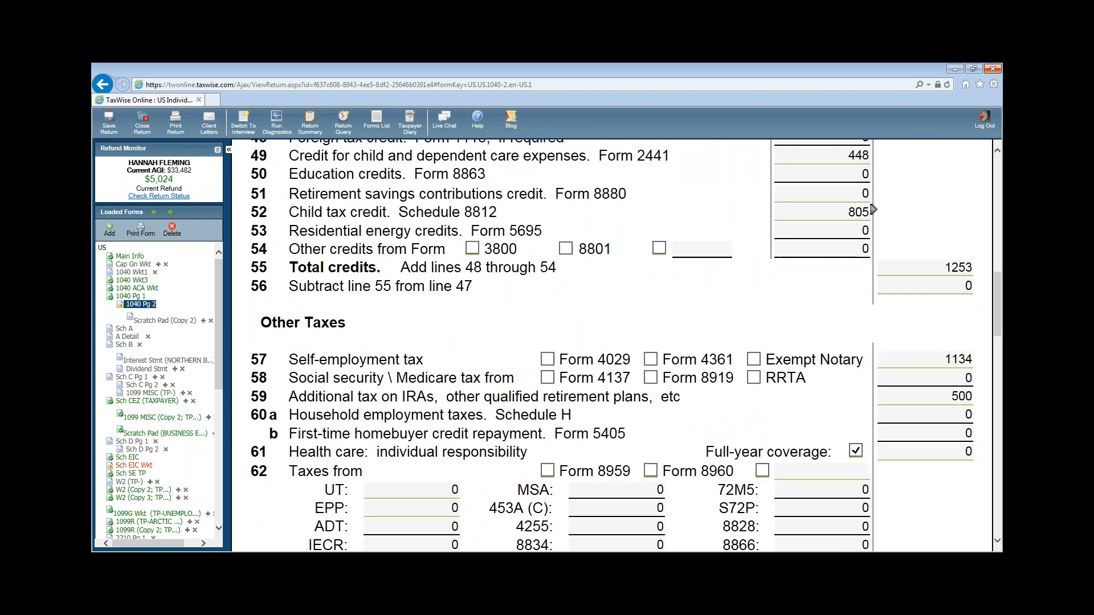
{"action": "left_click", "coordinate": [958, 426]}
{"action": "left_click", "coordinate": [957, 335]}
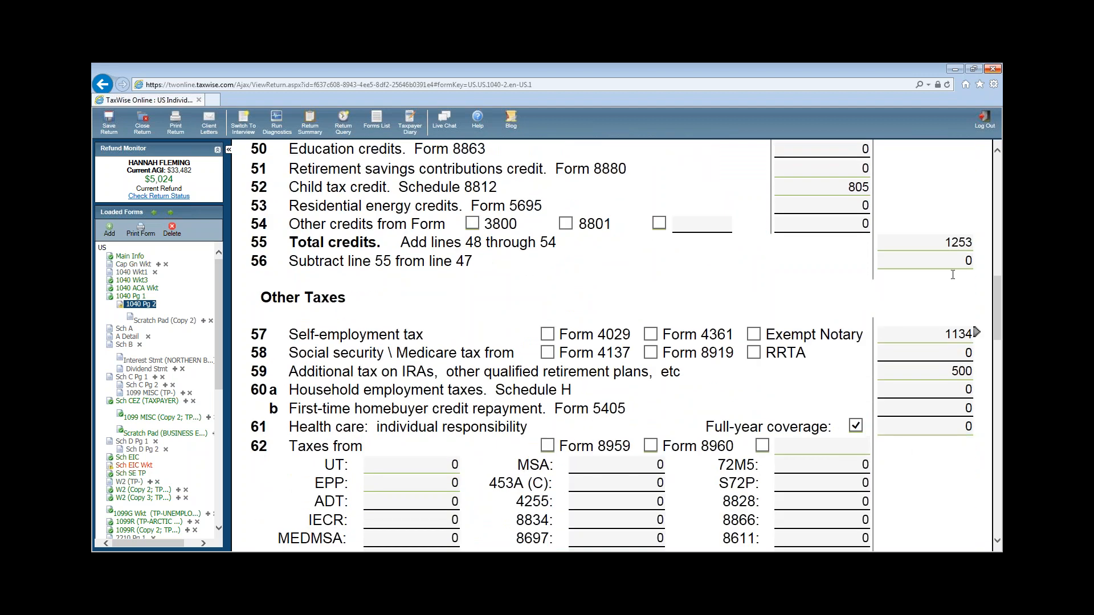
{"action": "left_click", "coordinate": [957, 262]}
- Check the line 59 additional tax and the 5,024 refund, then open the Schedule EIC worksheet
{"action": "scroll", "coordinate": [941, 274], "scroll_direction": "up", "scroll_amount": 3}
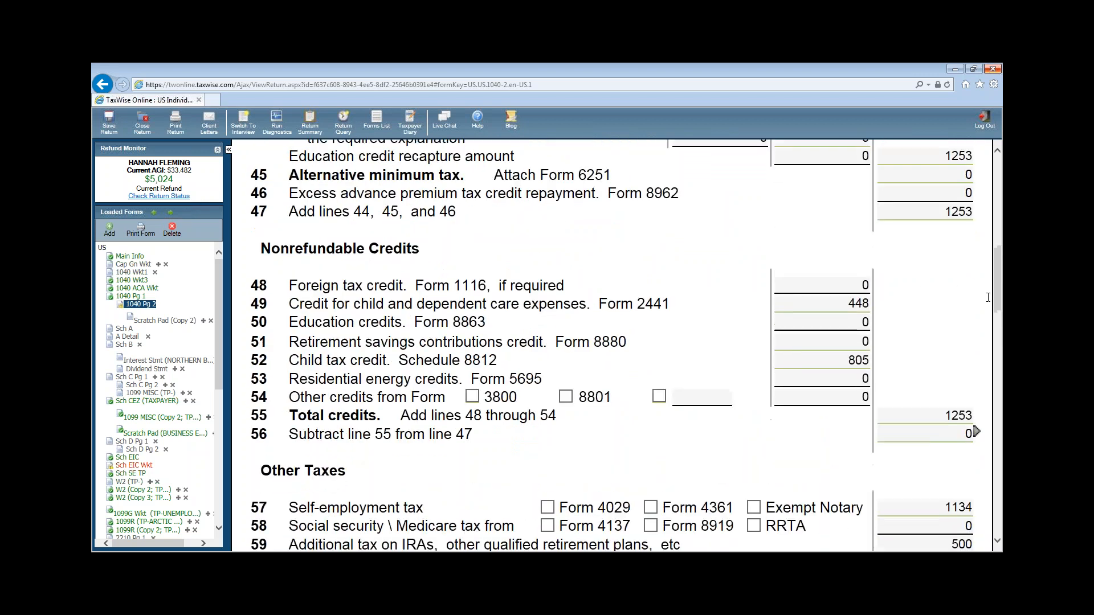
{"action": "scroll", "coordinate": [988, 297], "scroll_direction": "down", "scroll_amount": 5}
{"action": "left_click", "coordinate": [940, 284]}
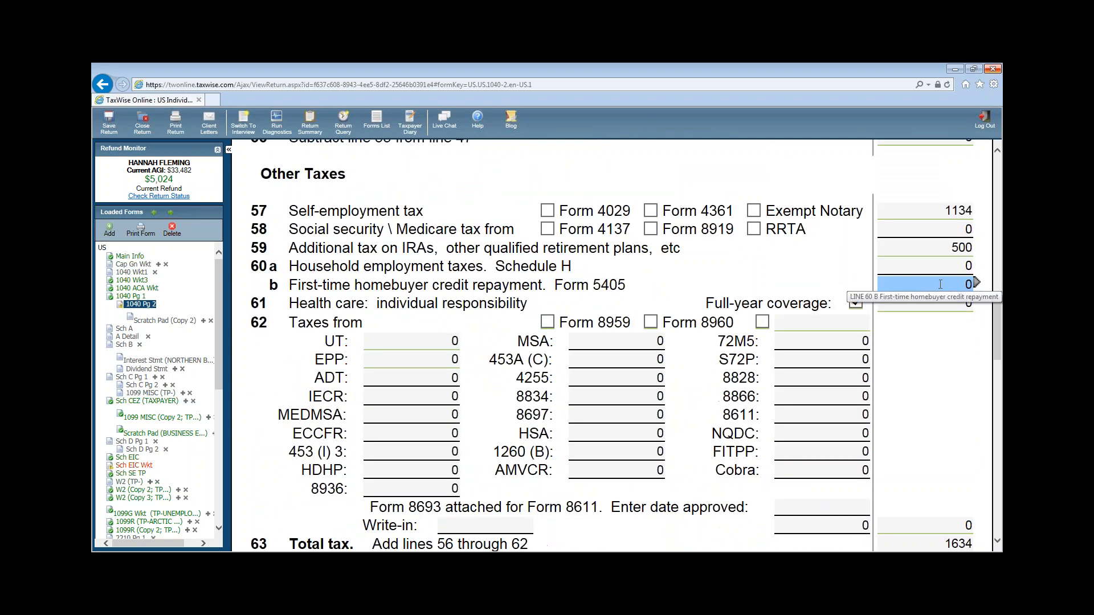
{"action": "left_click", "coordinate": [915, 241]}
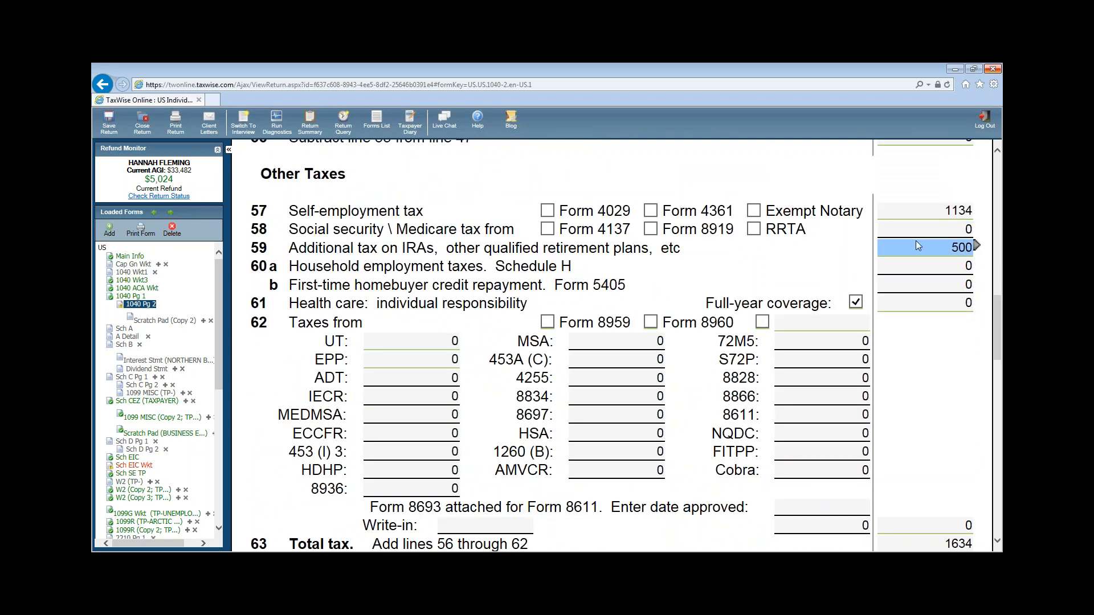
{"action": "scroll", "coordinate": [915, 242], "scroll_direction": "up", "scroll_amount": 3}
{"action": "scroll", "coordinate": [919, 242], "scroll_direction": "down", "scroll_amount": 6}
{"action": "scroll", "coordinate": [919, 242], "scroll_direction": "down", "scroll_amount": 3}
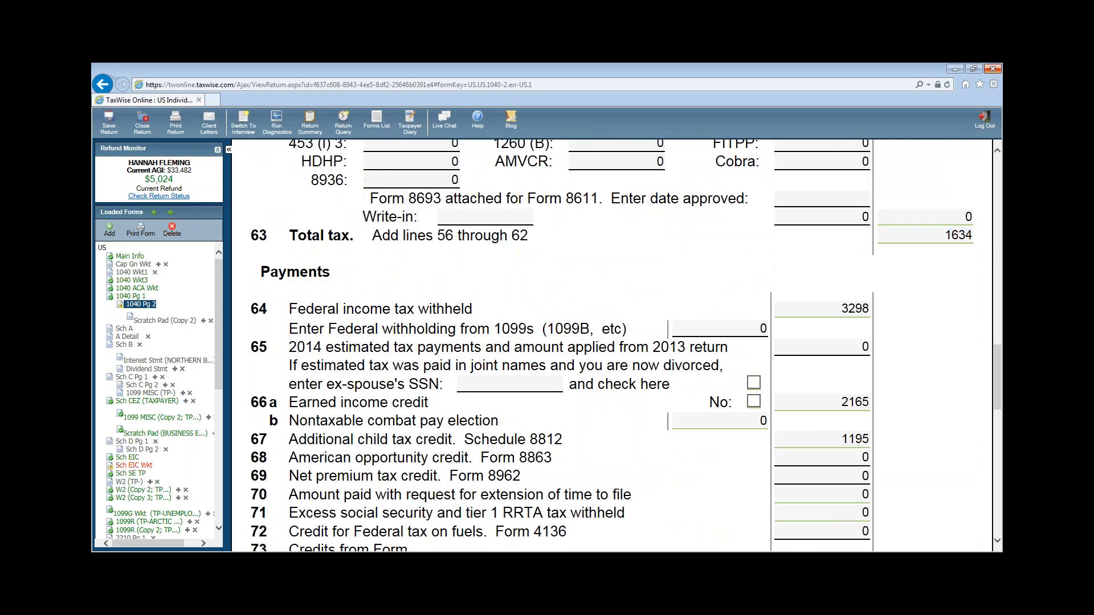
{"action": "left_click", "coordinate": [831, 301]}
{"action": "scroll", "coordinate": [853, 319], "scroll_direction": "down", "scroll_amount": 1}
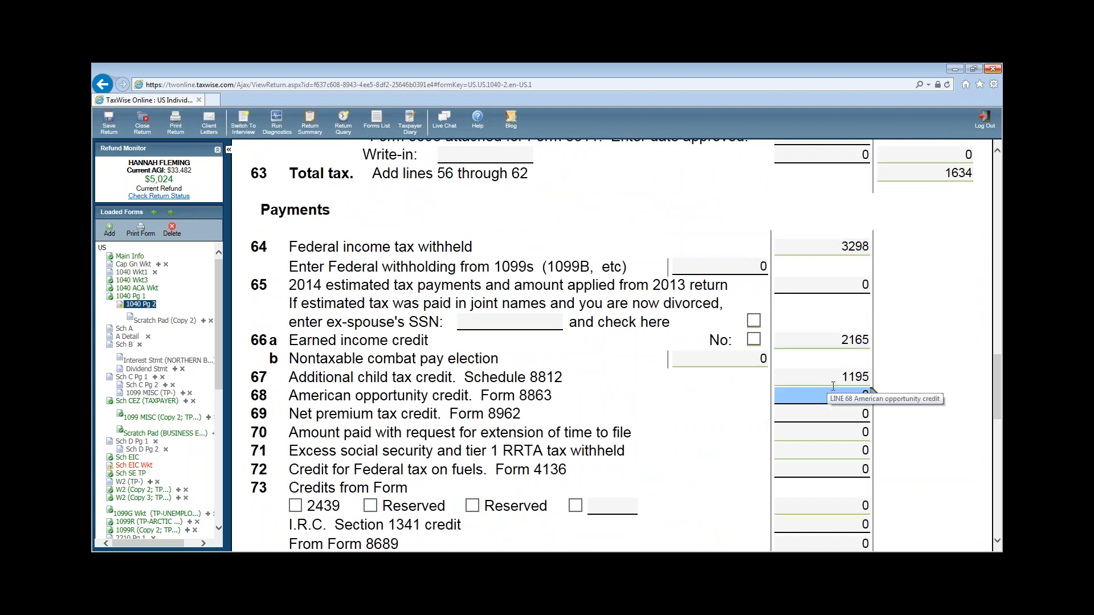
{"action": "scroll", "coordinate": [963, 371], "scroll_direction": "down", "scroll_amount": 5}
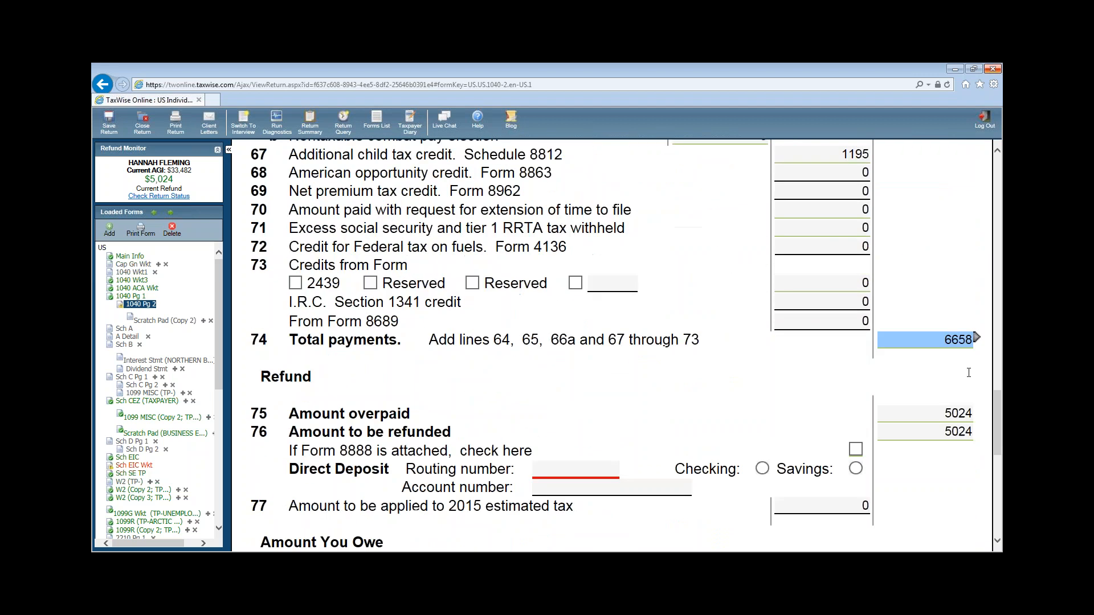
{"action": "scroll", "coordinate": [968, 373], "scroll_direction": "down", "scroll_amount": 2}
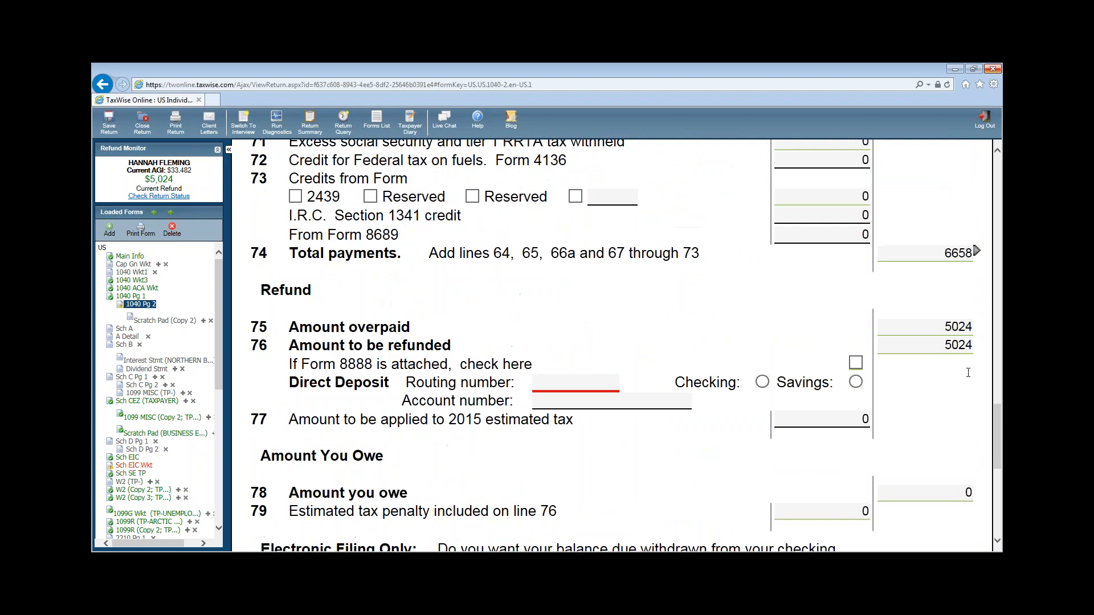
{"action": "left_click", "coordinate": [134, 465]}
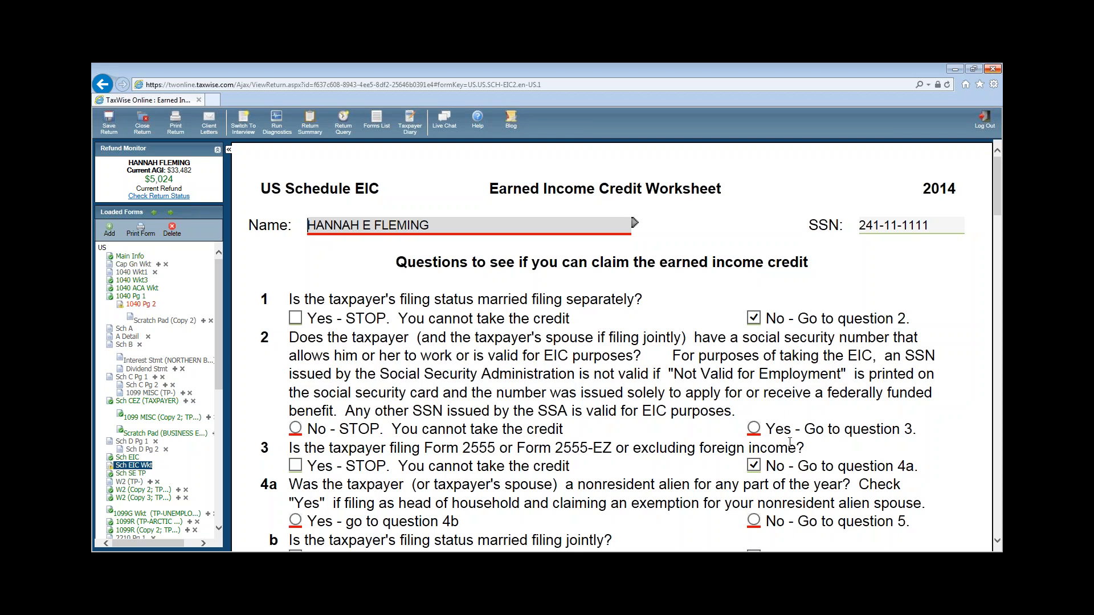
- Answer Yes to valid SSN, No to nonresident alien and No to being another's qualifying child
{"action": "left_click", "coordinate": [754, 426]}
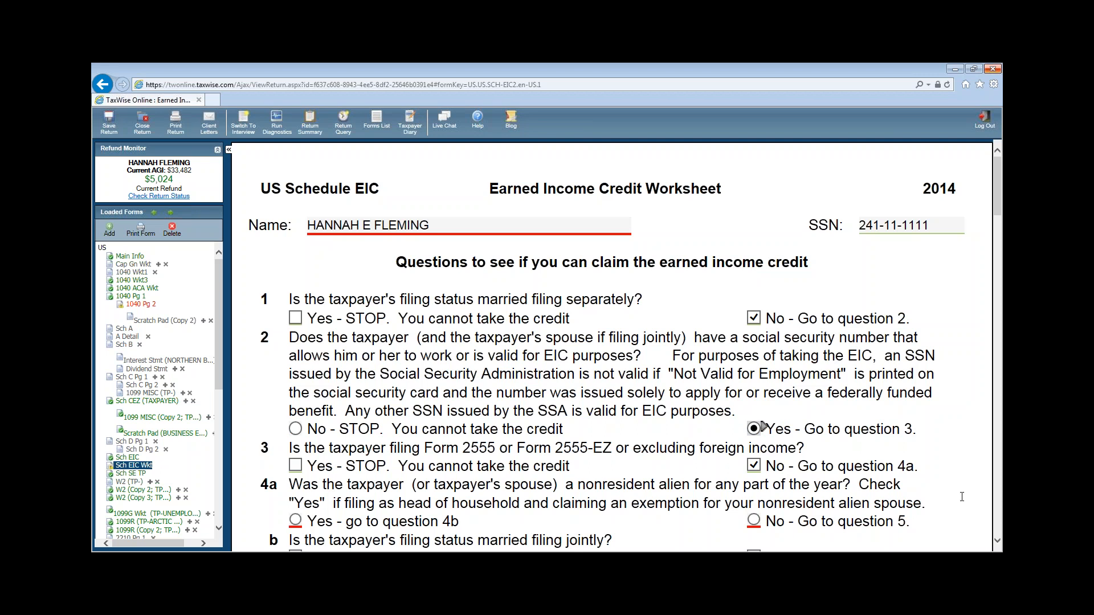
{"action": "scroll", "coordinate": [962, 496], "scroll_direction": "down", "scroll_amount": 3}
{"action": "left_click", "coordinate": [754, 335]}
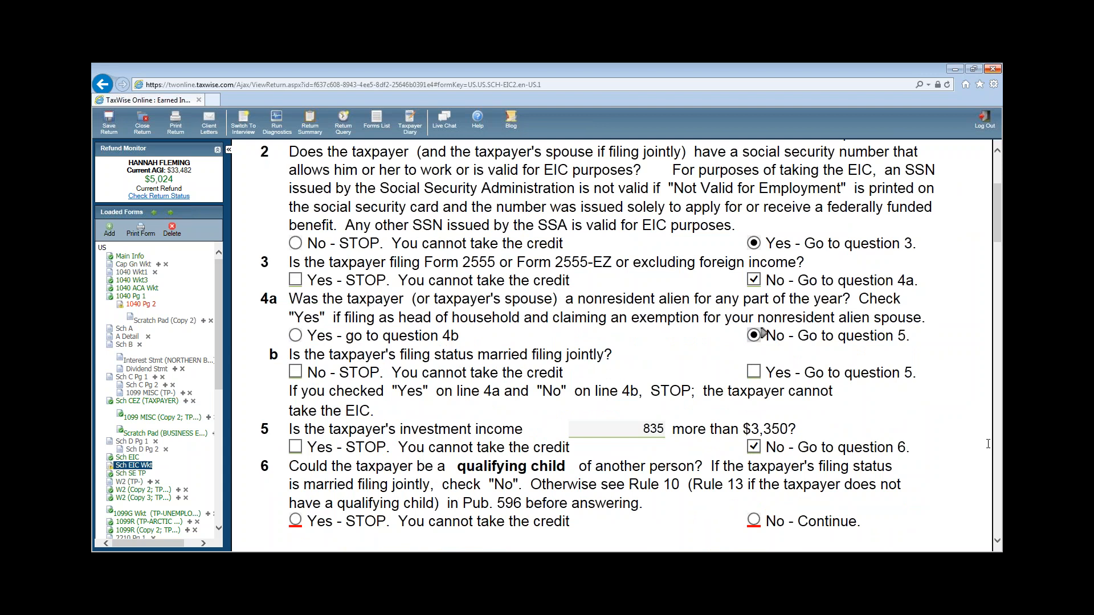
{"action": "scroll", "coordinate": [917, 528], "scroll_direction": "down", "scroll_amount": 3}
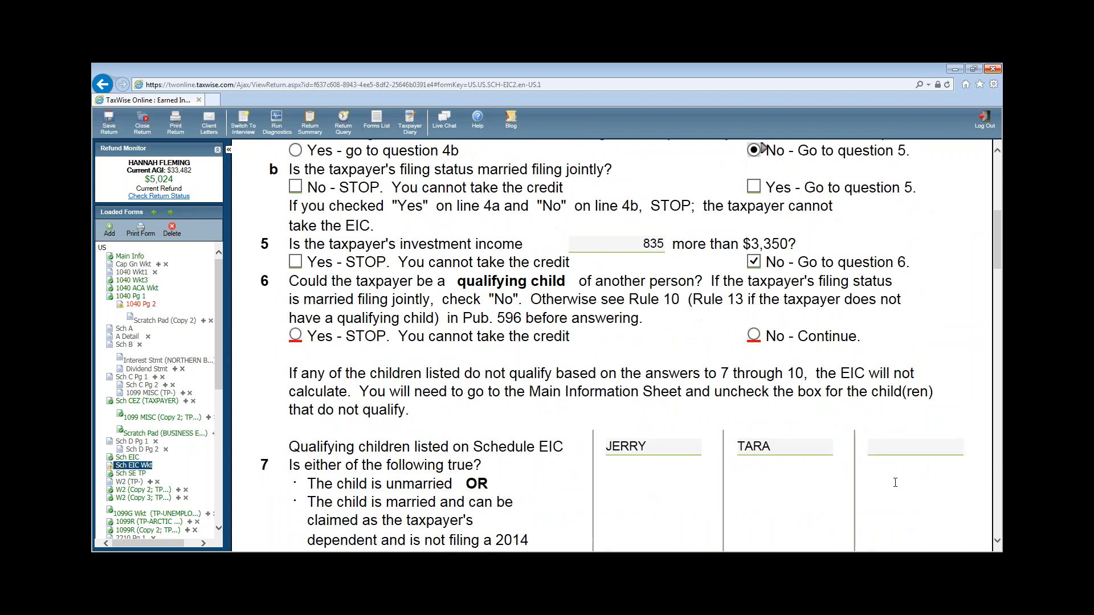
{"action": "left_click", "coordinate": [753, 336]}
- Mark JERRY and TARA unmarried, living with the taxpayer over half the year, and unclaimable by others
{"action": "scroll", "coordinate": [883, 389], "scroll_direction": "down", "scroll_amount": 1}
{"action": "scroll", "coordinate": [883, 388], "scroll_direction": "down", "scroll_amount": 3}
{"action": "scroll", "coordinate": [862, 441], "scroll_direction": "down", "scroll_amount": 1}
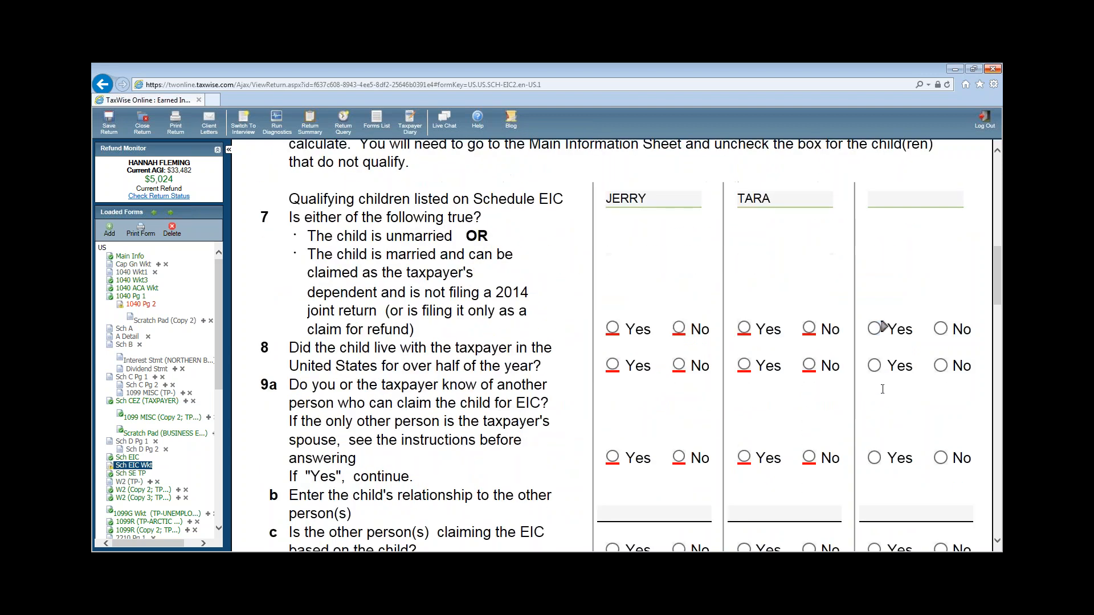
{"action": "left_click", "coordinate": [613, 329]}
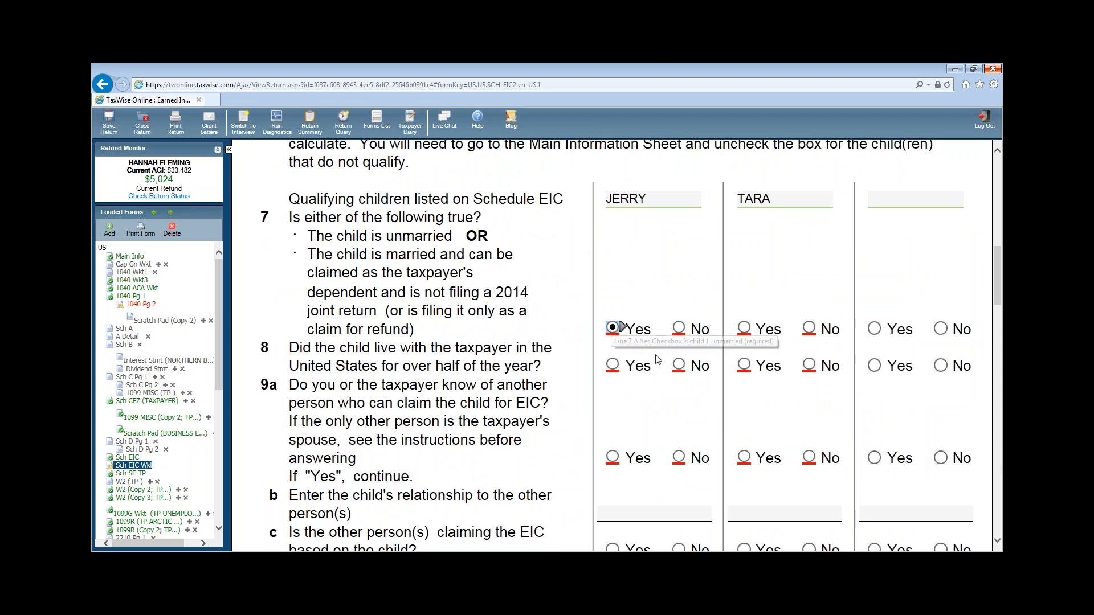
{"action": "left_click", "coordinate": [744, 329]}
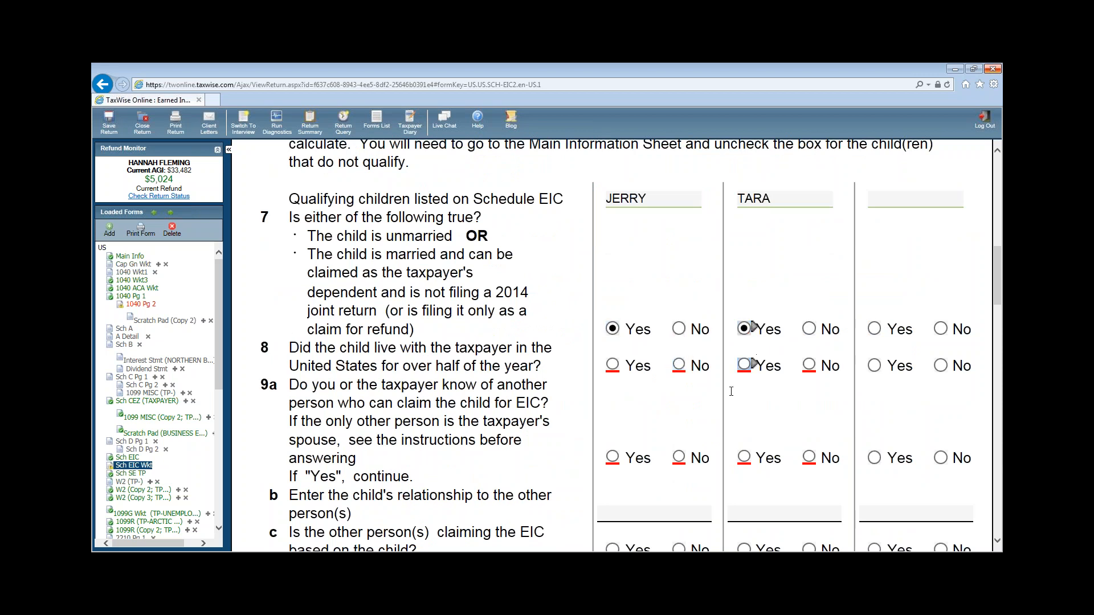
{"action": "left_click", "coordinate": [638, 370]}
{"action": "left_click", "coordinate": [759, 371]}
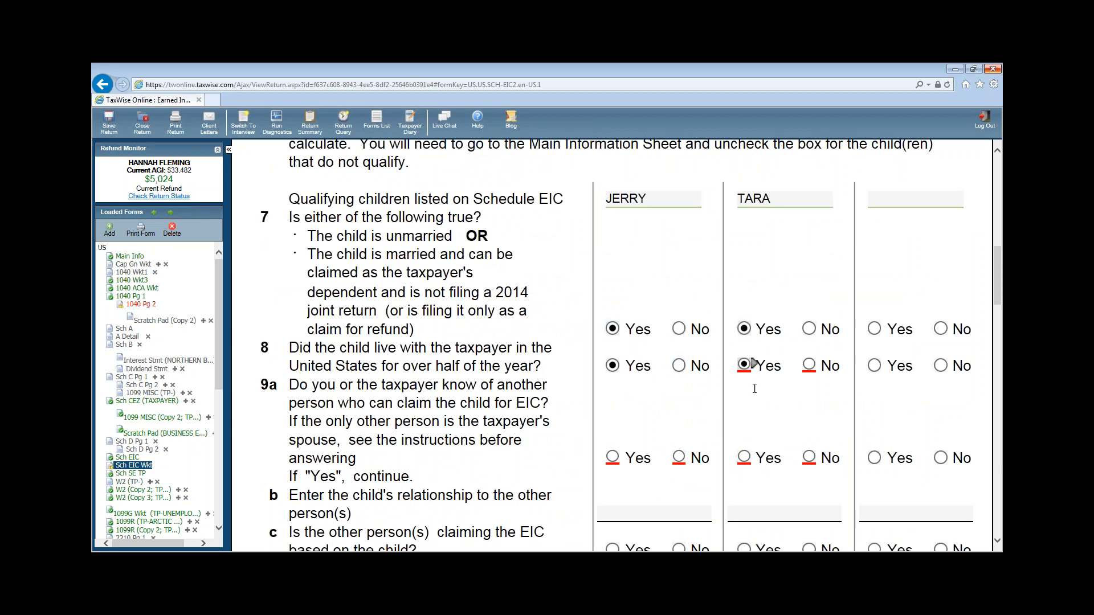
{"action": "left_click", "coordinate": [678, 458]}
{"action": "left_click", "coordinate": [810, 459]}
- Confirm both children's SSNs are valid for EIC, answer No to 2013 EIC disallowance, and return to 1040 page 2
{"action": "scroll", "coordinate": [798, 463], "scroll_direction": "down", "scroll_amount": 3}
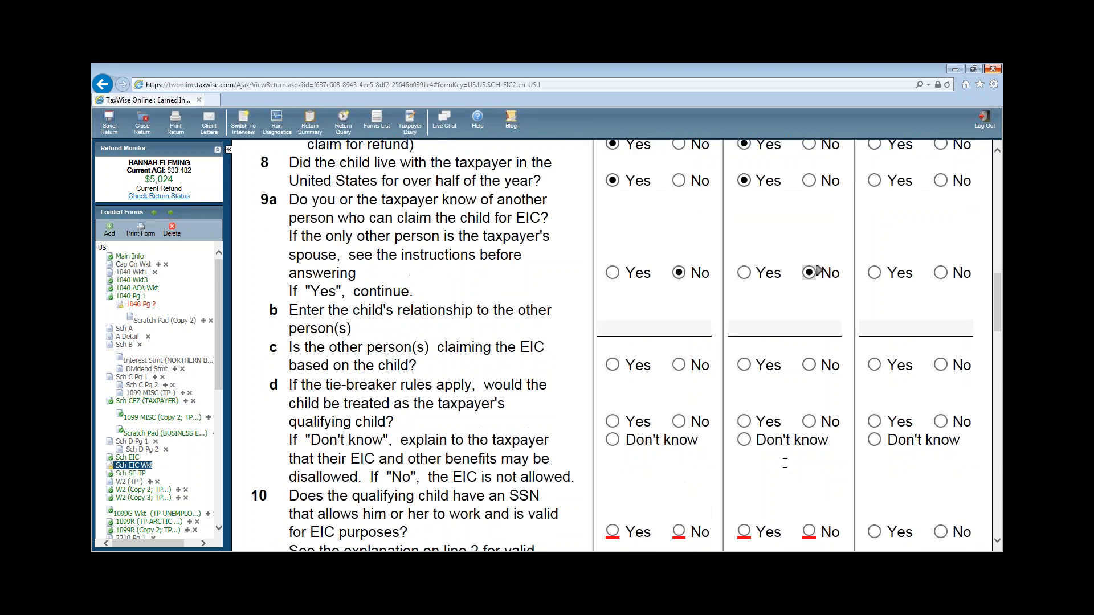
{"action": "scroll", "coordinate": [786, 463], "scroll_direction": "down", "scroll_amount": 4}
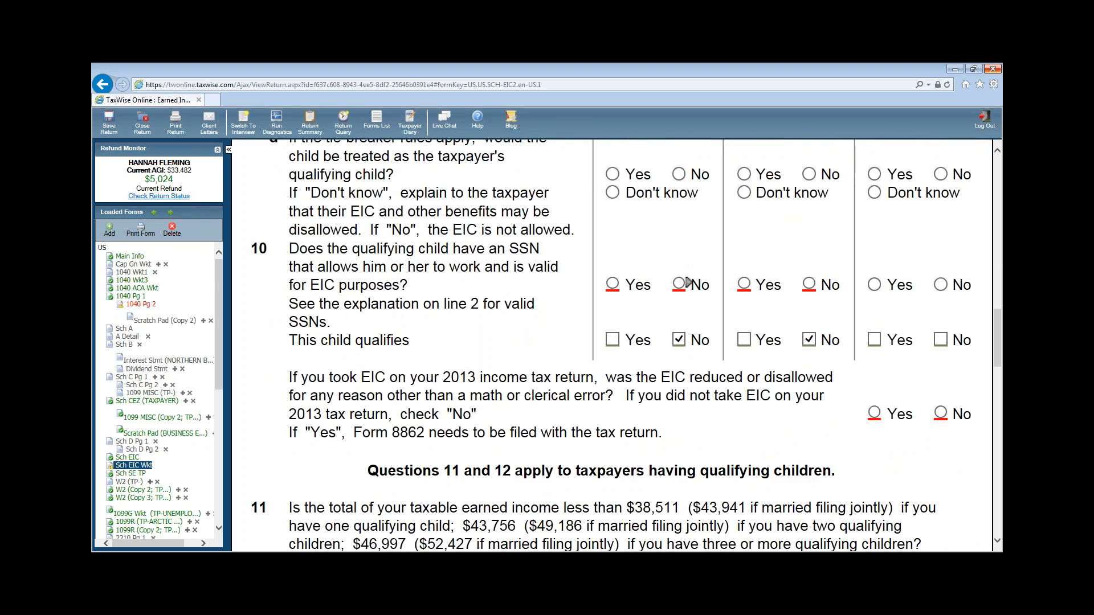
{"action": "left_click", "coordinate": [613, 284]}
{"action": "left_click", "coordinate": [746, 284]}
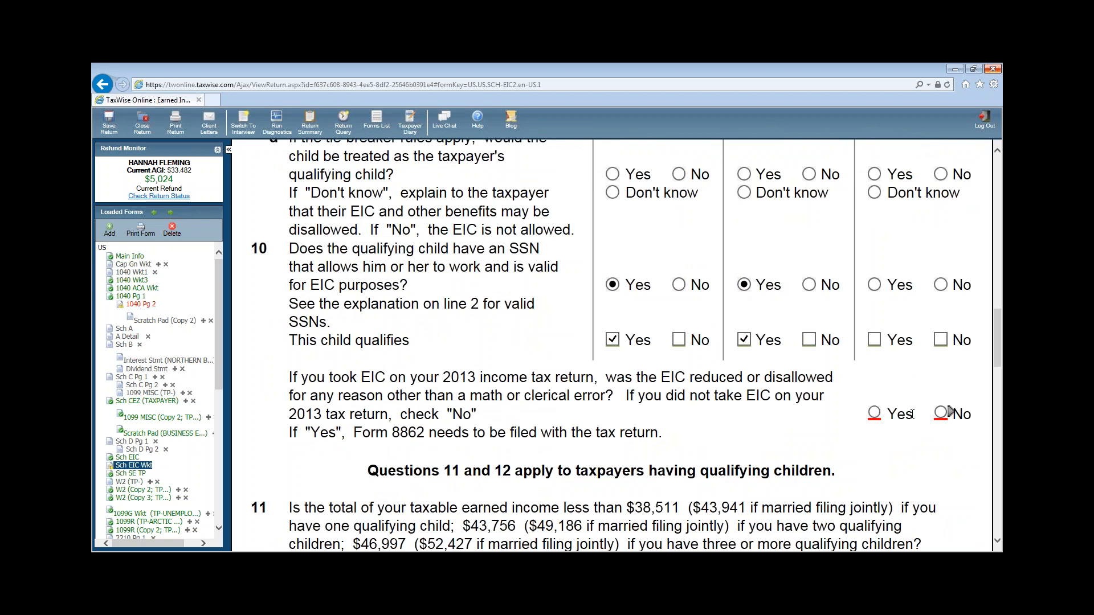
{"action": "left_click", "coordinate": [943, 418]}
{"action": "scroll", "coordinate": [962, 443], "scroll_direction": "down", "scroll_amount": 15}
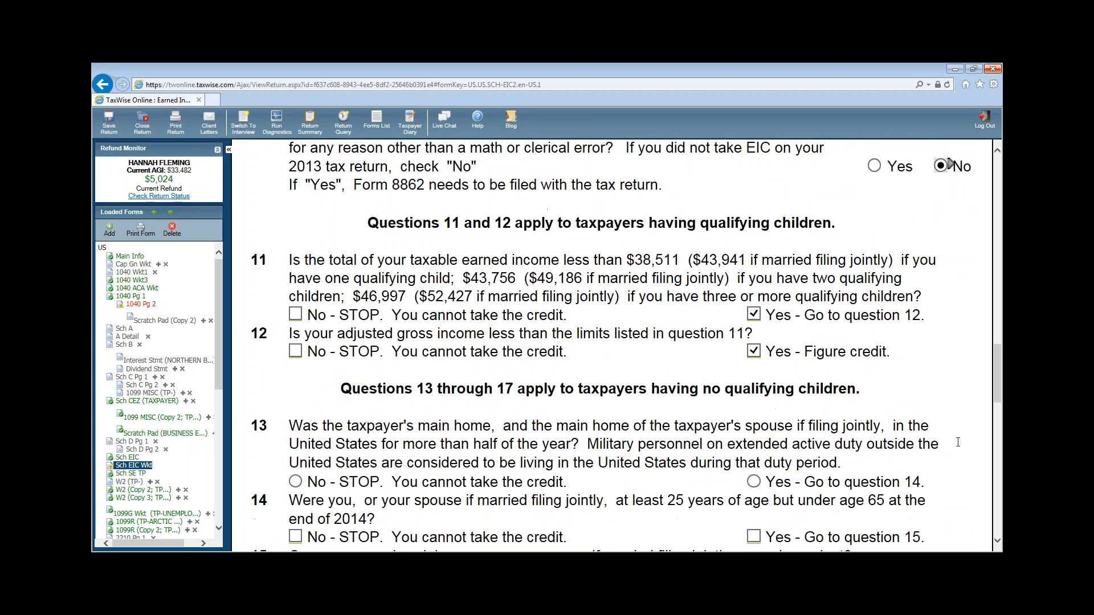
{"action": "scroll", "coordinate": [962, 447], "scroll_direction": "down", "scroll_amount": 8}
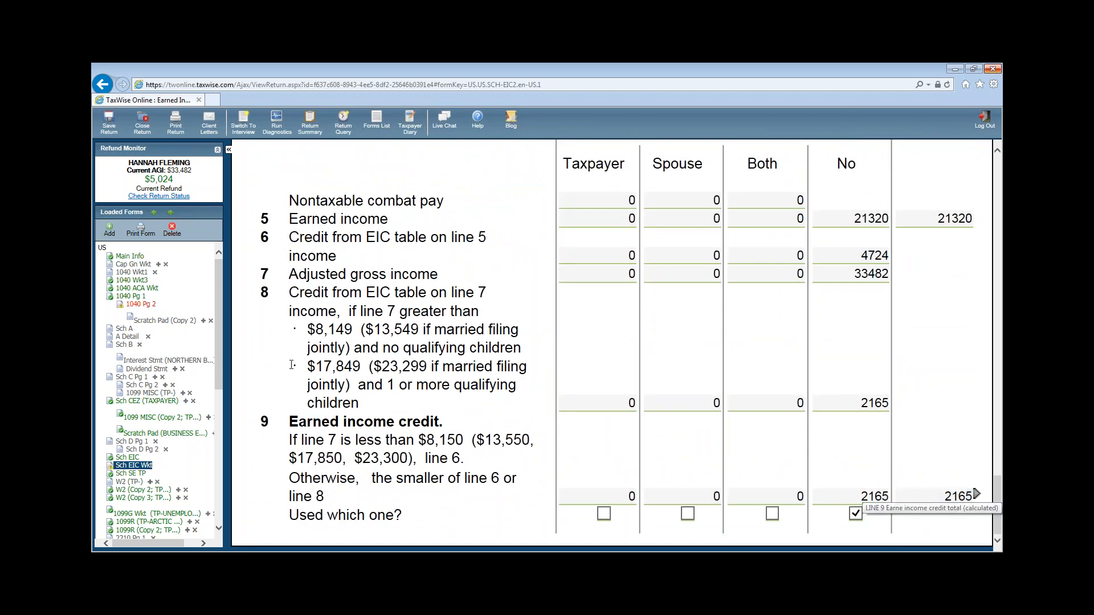
{"action": "left_click", "coordinate": [141, 305]}
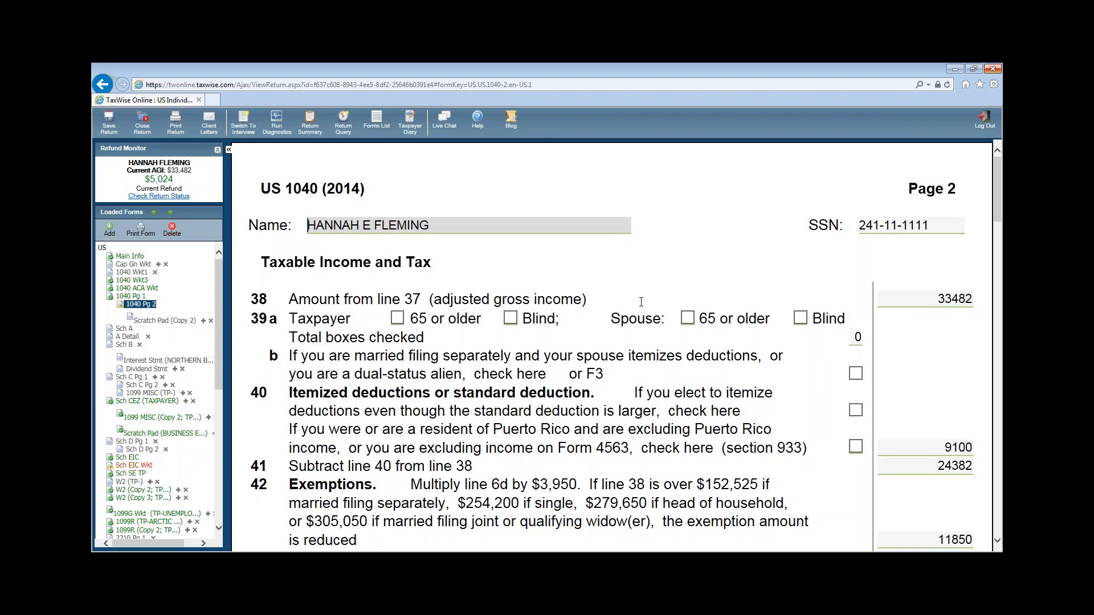
- Review 1040 page 2 payments showing the 2165 earned income credit, down to the direct deposit routing number field
{"action": "scroll", "coordinate": [698, 316], "scroll_direction": "down", "scroll_amount": 1}
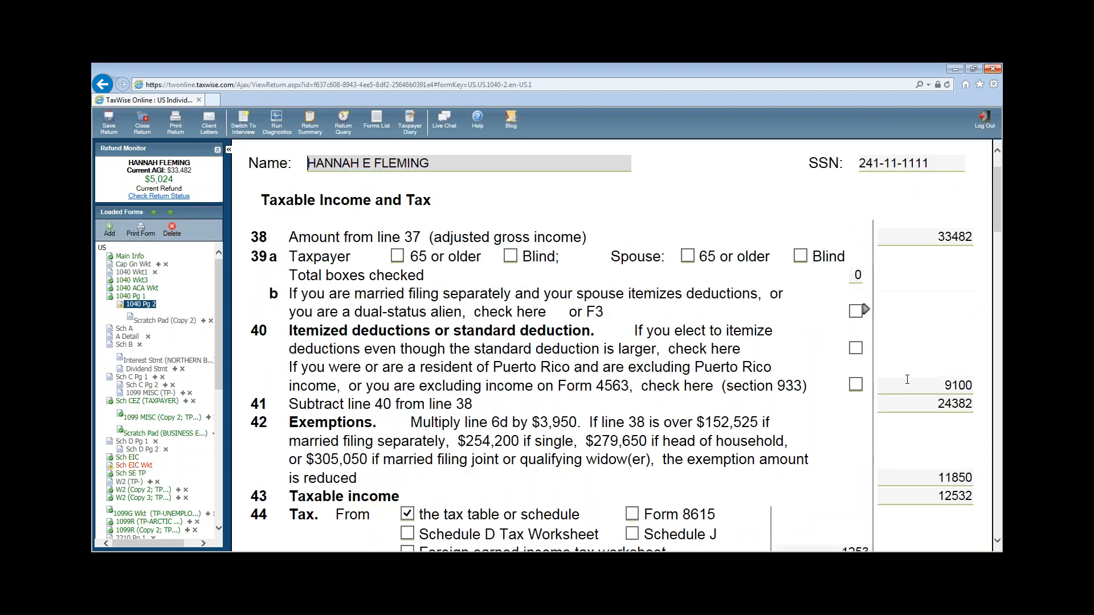
{"action": "scroll", "coordinate": [907, 380], "scroll_direction": "down", "scroll_amount": 10}
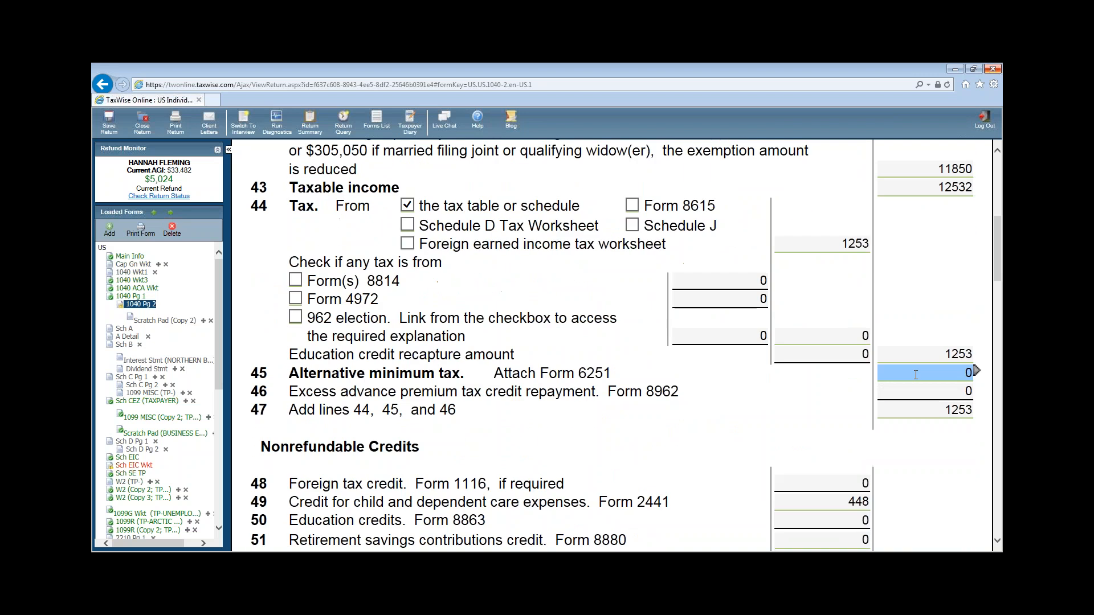
{"action": "scroll", "coordinate": [915, 376], "scroll_direction": "down", "scroll_amount": 3}
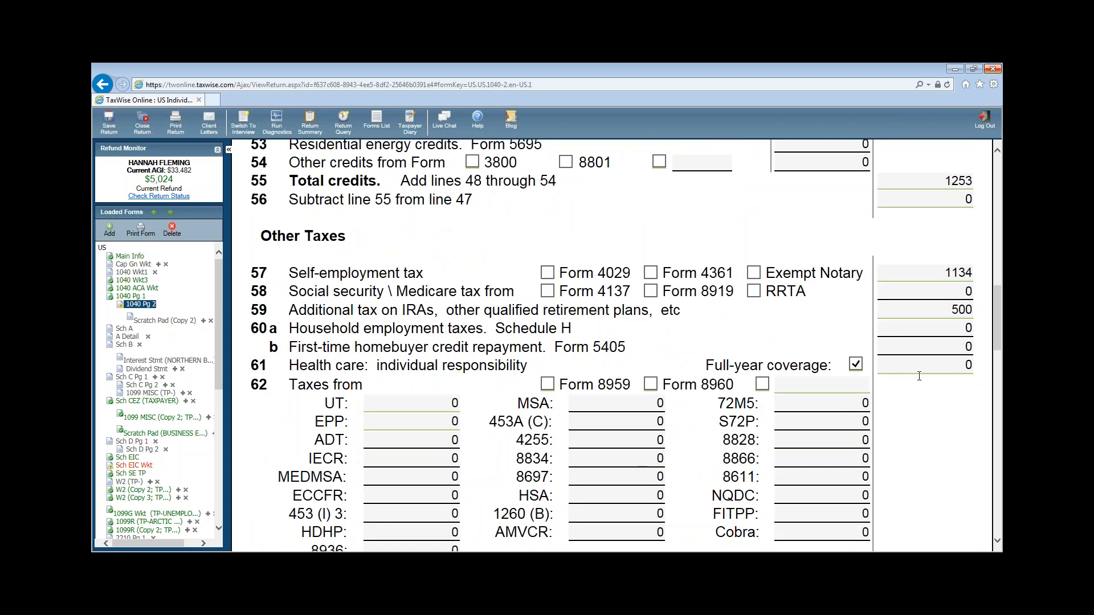
{"action": "scroll", "coordinate": [918, 373], "scroll_direction": "down", "scroll_amount": 7}
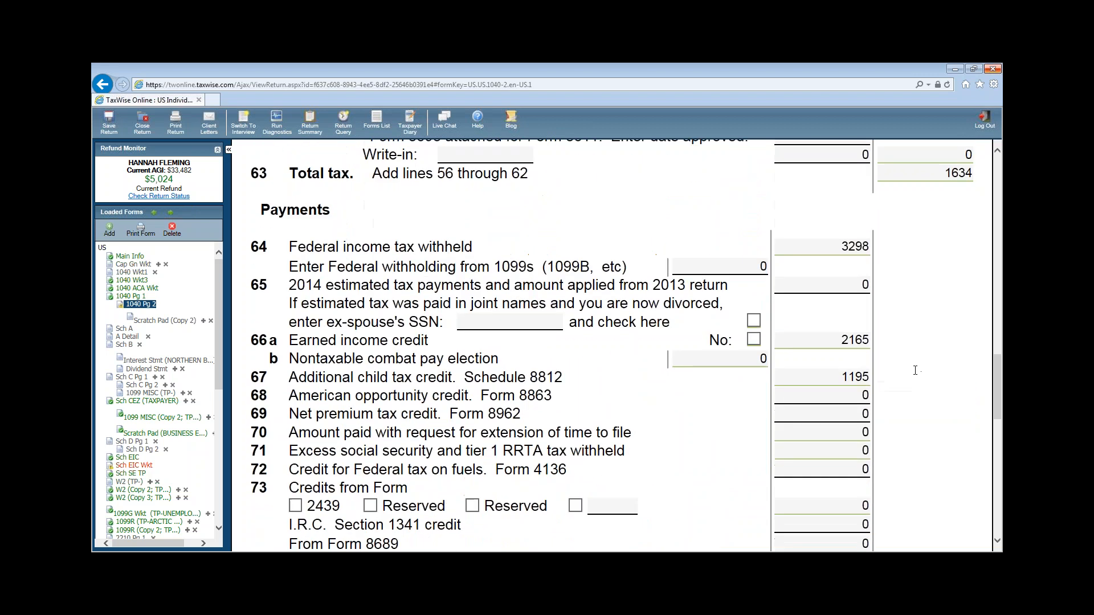
{"action": "scroll", "coordinate": [915, 371], "scroll_direction": "down", "scroll_amount": 3}
{"action": "scroll", "coordinate": [917, 370], "scroll_direction": "down", "scroll_amount": 5}
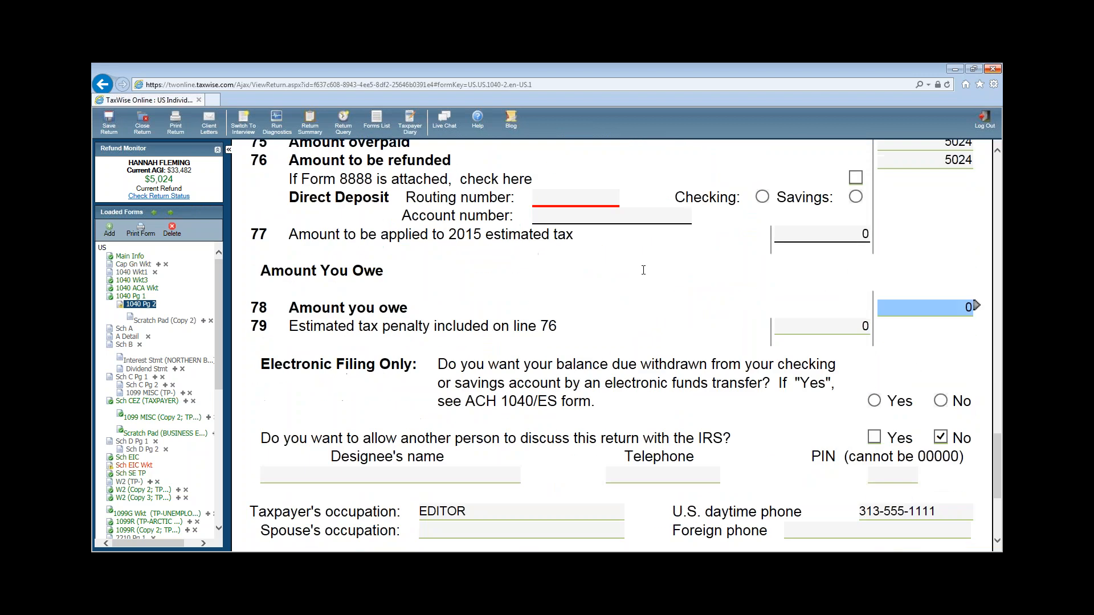
{"action": "left_click", "coordinate": [573, 200]}
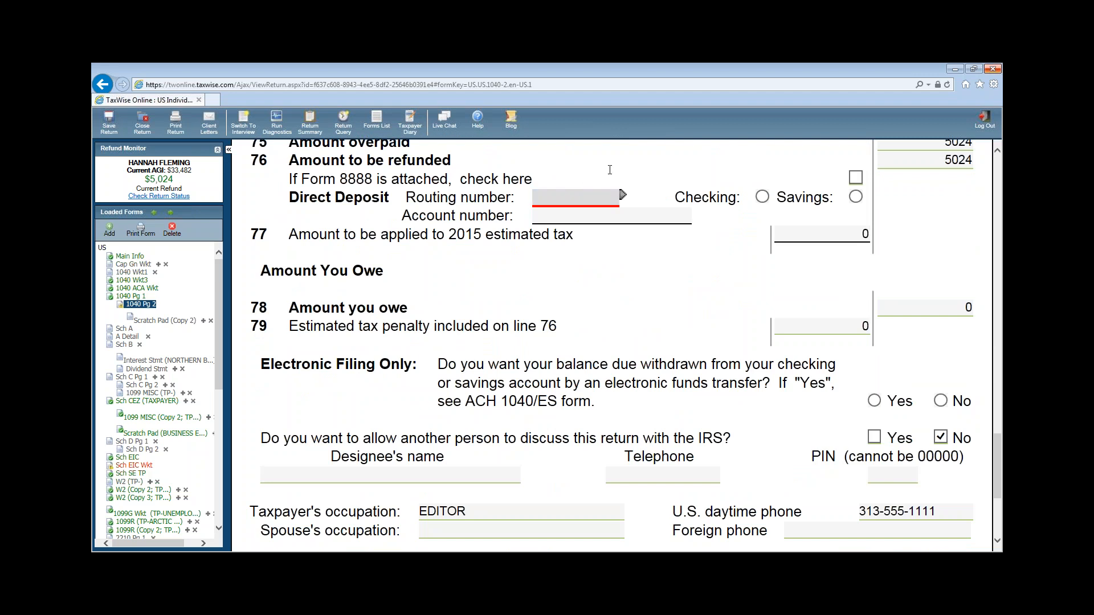
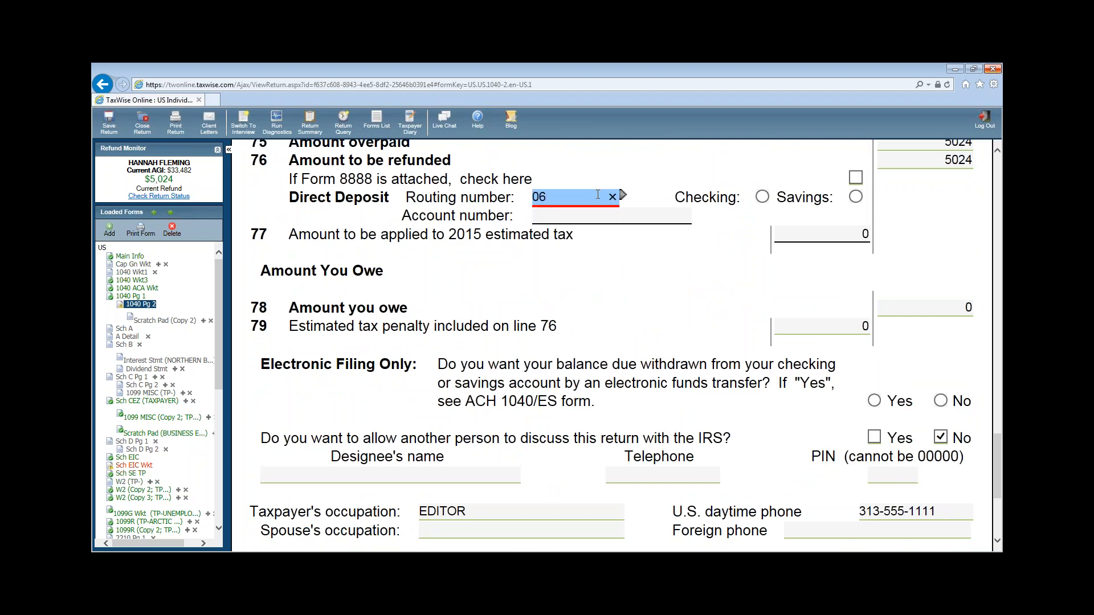
- Enter the refund's bank routing and account numbers, correcting the last account digit, and choose Checking
{"action": "left_click", "coordinate": [593, 214]}
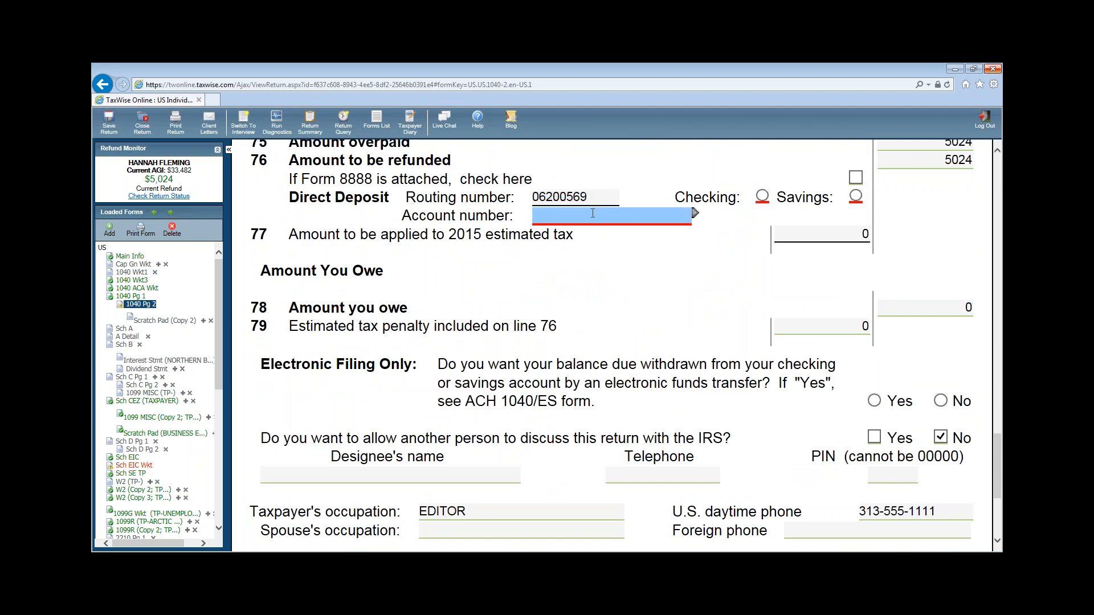
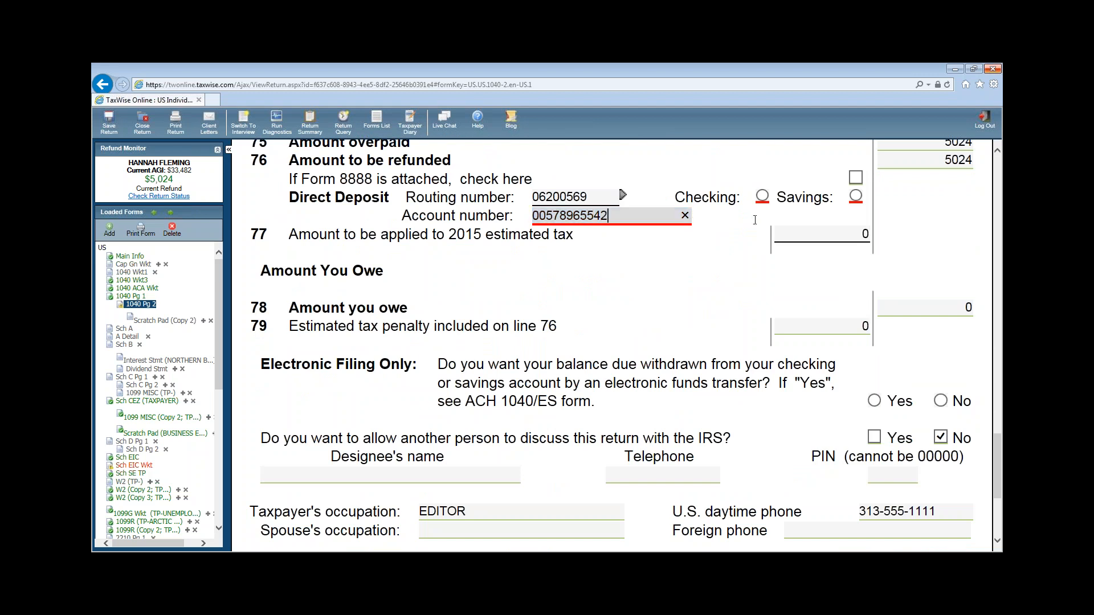
{"action": "left_click", "coordinate": [763, 197]}
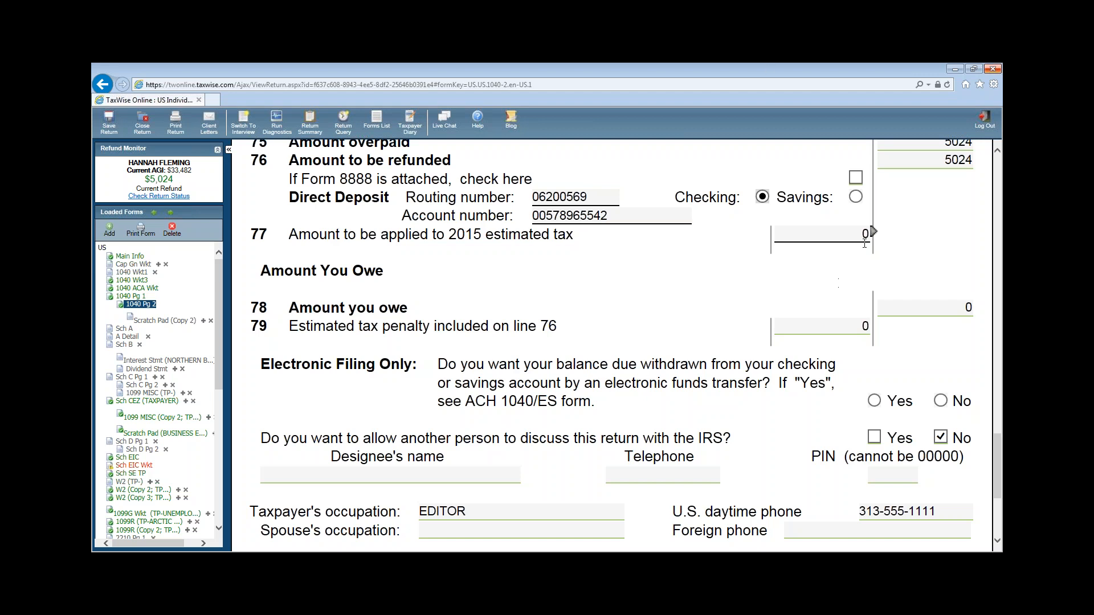
- Review the line 57 self-employment tax amount on the federal 1040
{"action": "scroll", "coordinate": [795, 293], "scroll_direction": "up", "scroll_amount": 6}
{"action": "scroll", "coordinate": [856, 364], "scroll_direction": "up", "scroll_amount": 3}
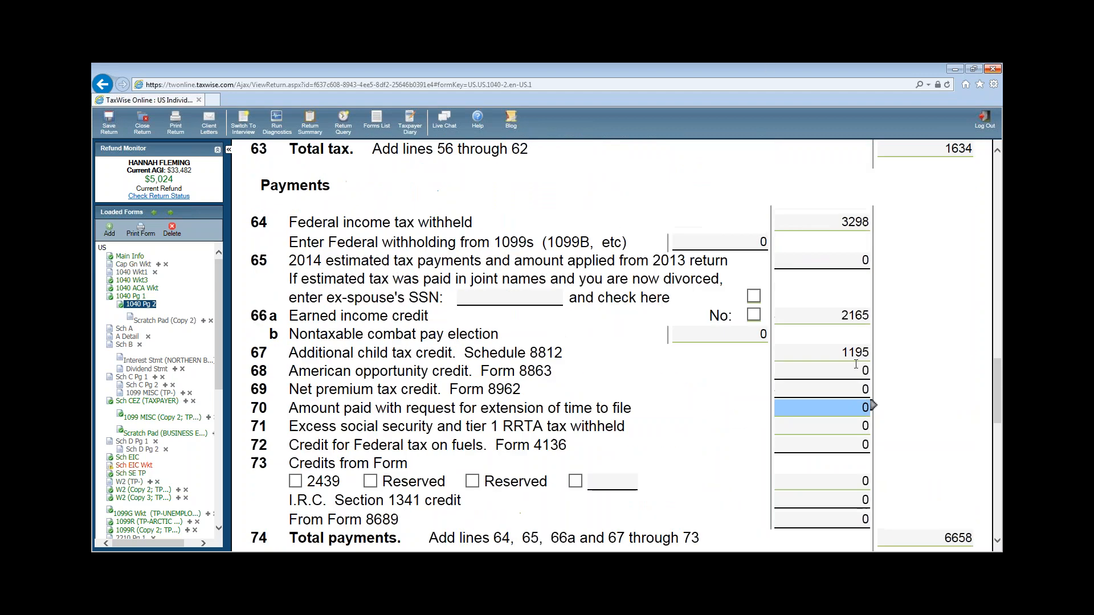
{"action": "scroll", "coordinate": [856, 364], "scroll_direction": "up", "scroll_amount": 2}
{"action": "scroll", "coordinate": [909, 376], "scroll_direction": "up", "scroll_amount": 5}
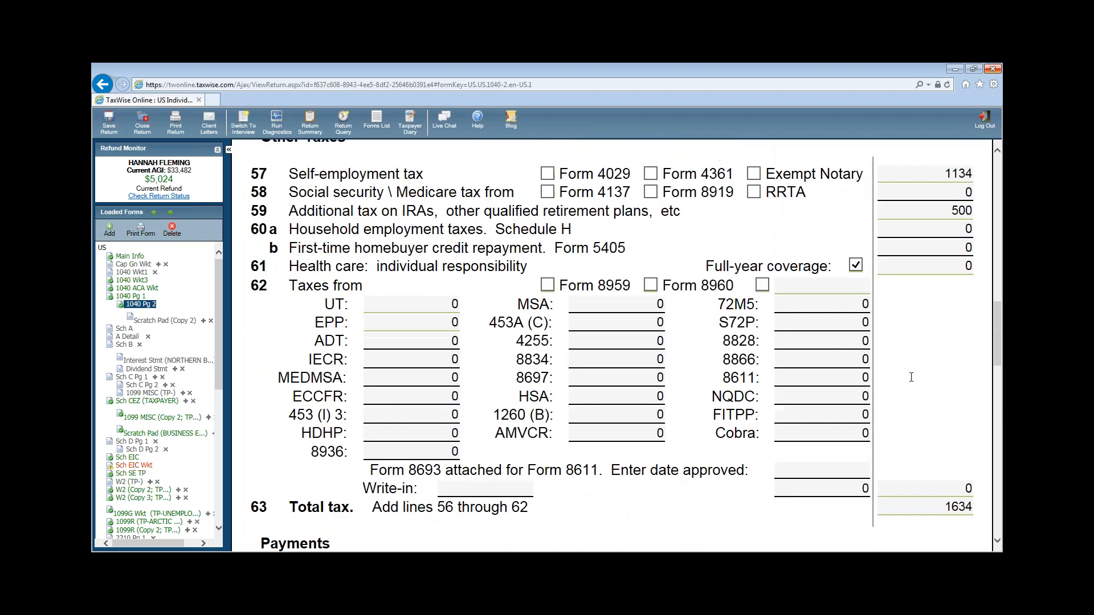
{"action": "scroll", "coordinate": [911, 378], "scroll_direction": "up", "scroll_amount": 3}
{"action": "left_click", "coordinate": [930, 278]}
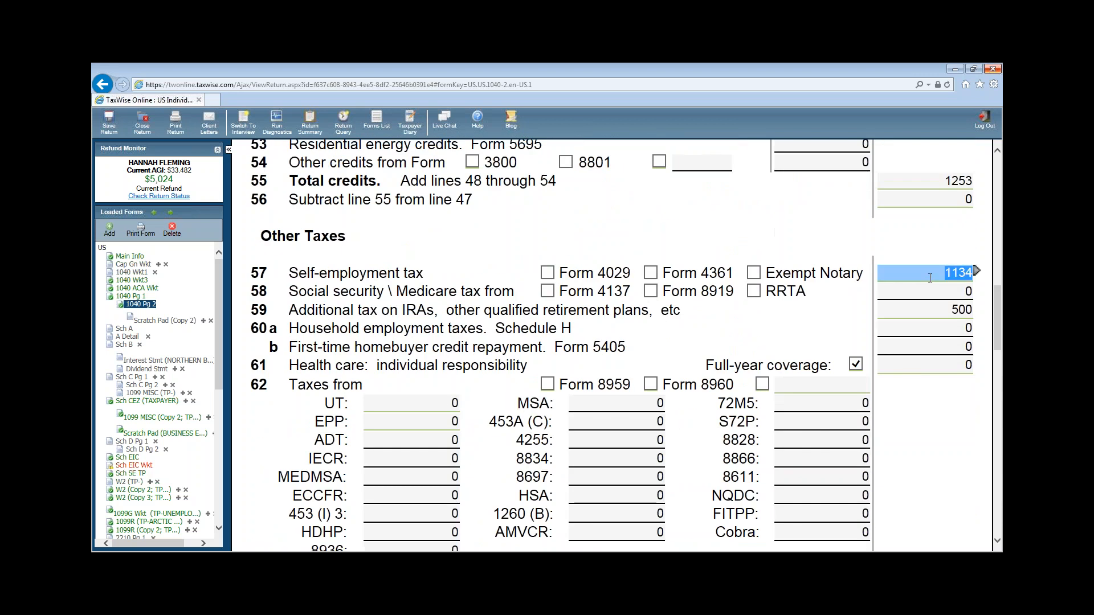
{"action": "scroll", "coordinate": [937, 335], "scroll_direction": "down", "scroll_amount": 3}
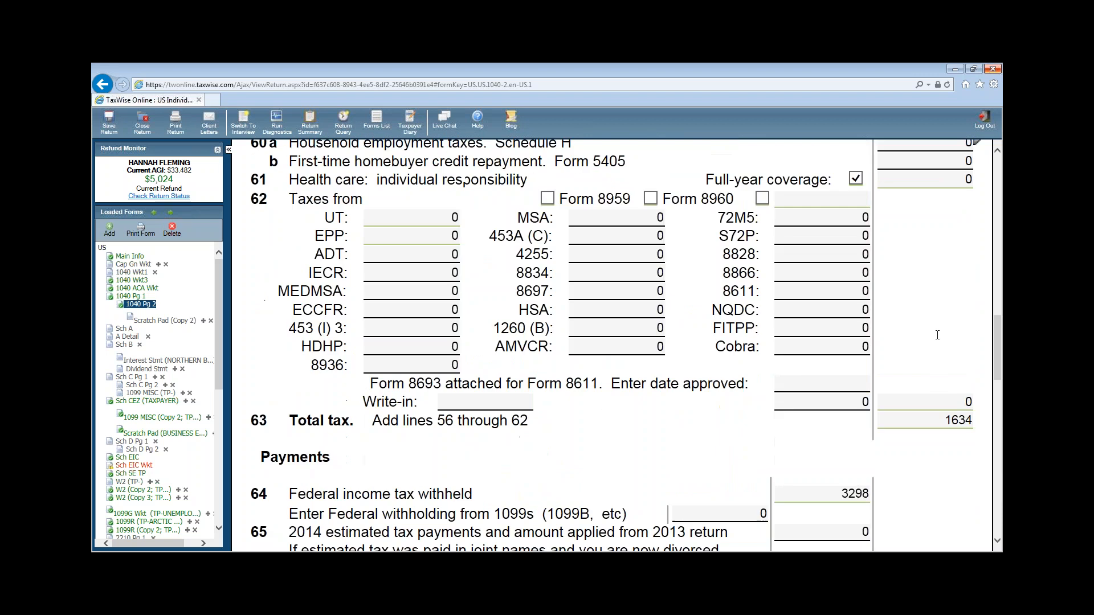
{"action": "scroll", "coordinate": [938, 335], "scroll_direction": "up", "scroll_amount": 4}
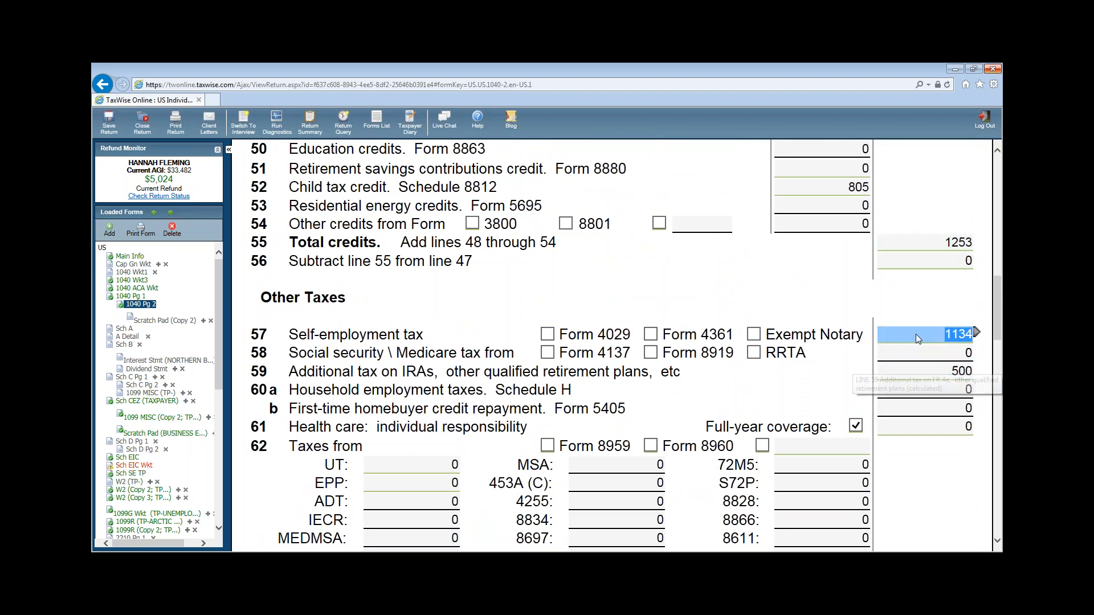
{"action": "scroll", "coordinate": [915, 334], "scroll_direction": "down", "scroll_amount": 6}
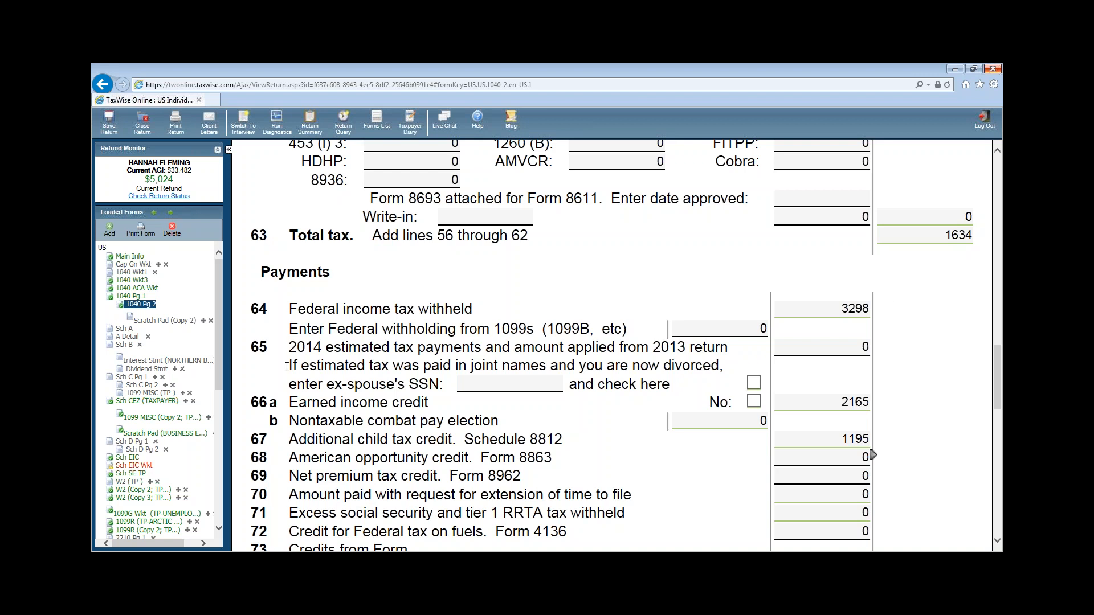
{"action": "left_click_drag", "start_coordinate": [217, 325], "coordinate": [221, 417]}
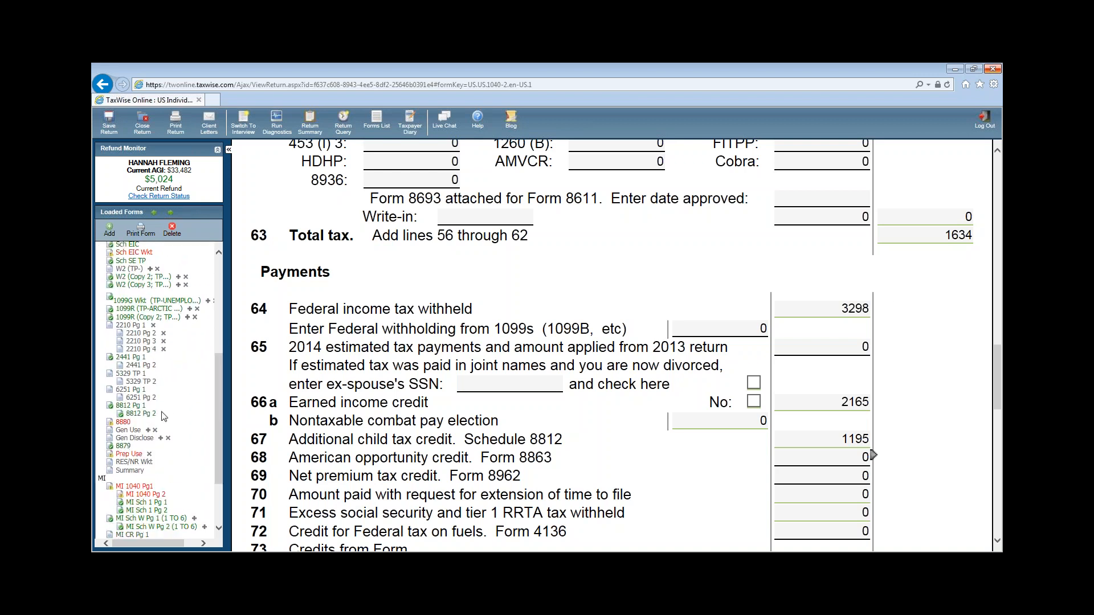
- On Form 8880, answer No to taxpayer full-time student, then open MI 1040 page 1
{"action": "left_click", "coordinate": [123, 422]}
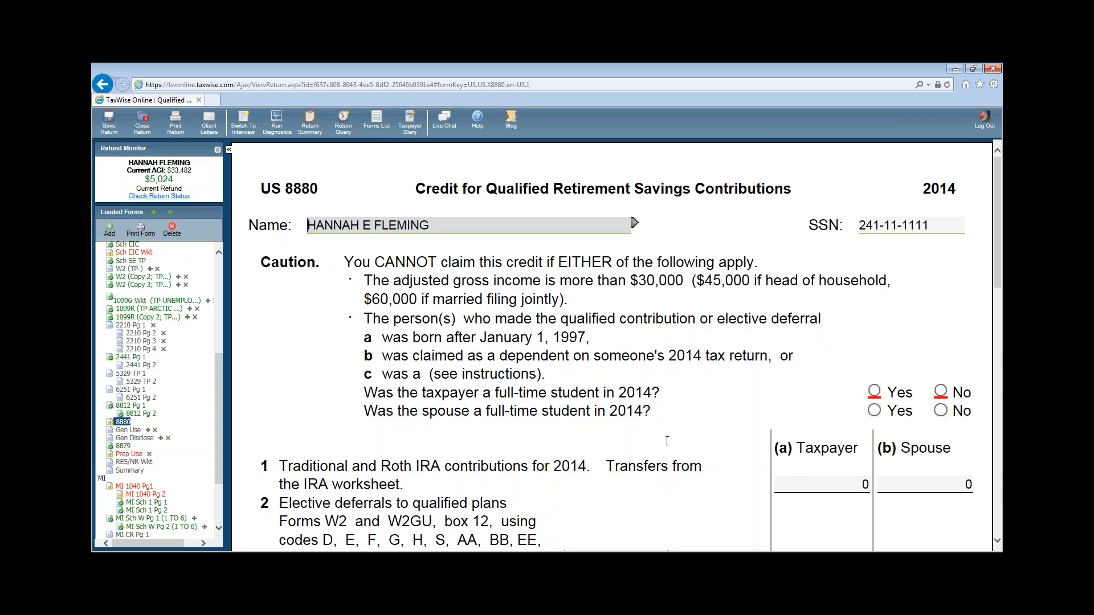
{"action": "left_click", "coordinate": [943, 391]}
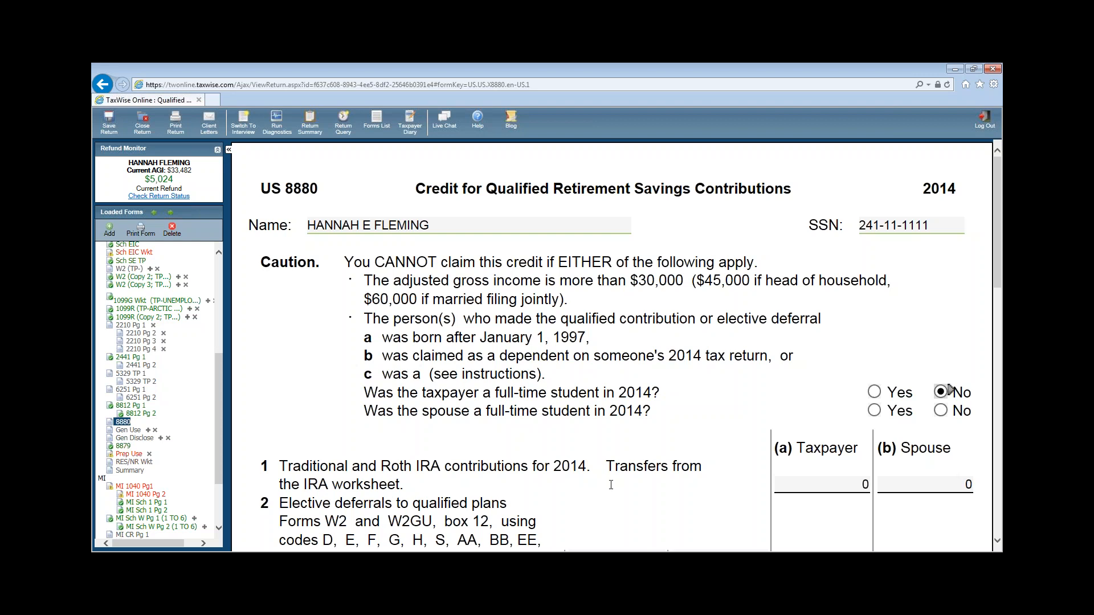
{"action": "left_click_drag", "start_coordinate": [217, 437], "coordinate": [223, 480]}
{"action": "left_click", "coordinate": [134, 401]}
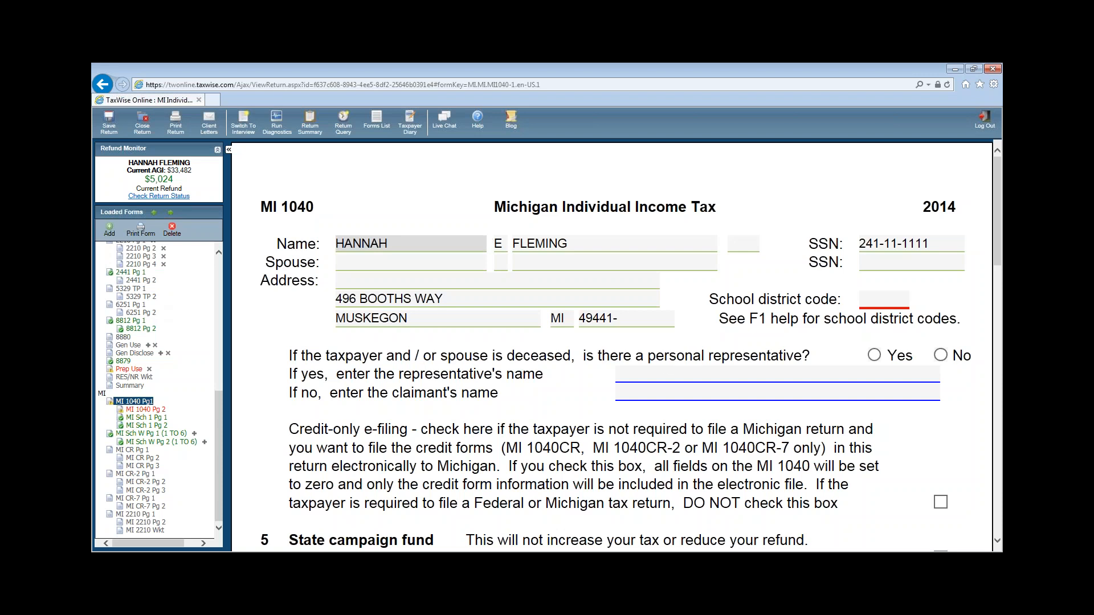
- Set the Michigan school district code to 61060
{"action": "left_click", "coordinate": [886, 302]}
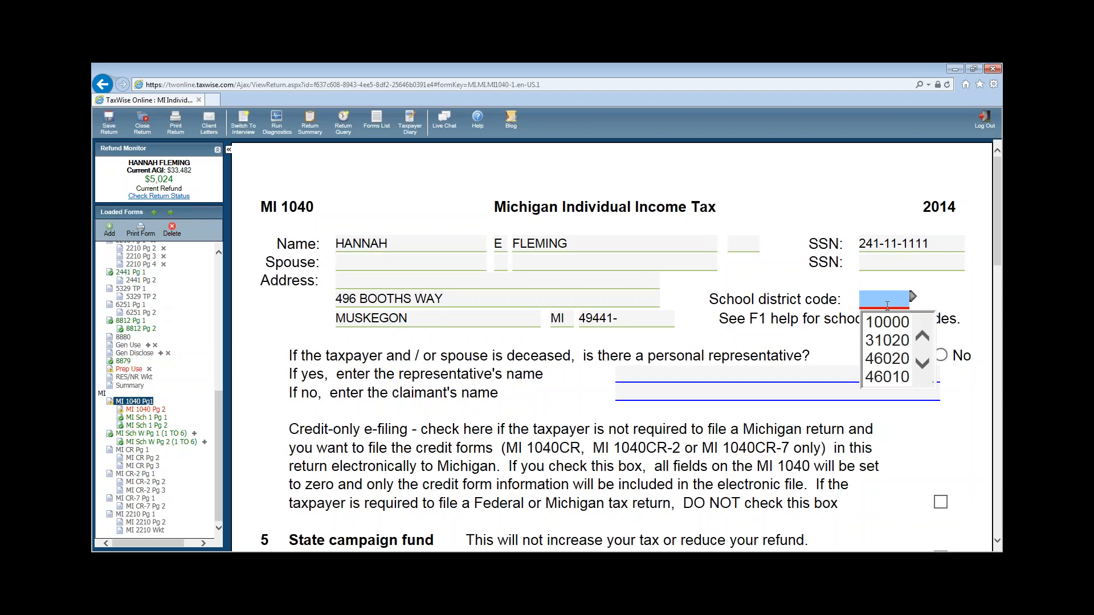
{"action": "type", "text": "61060"}
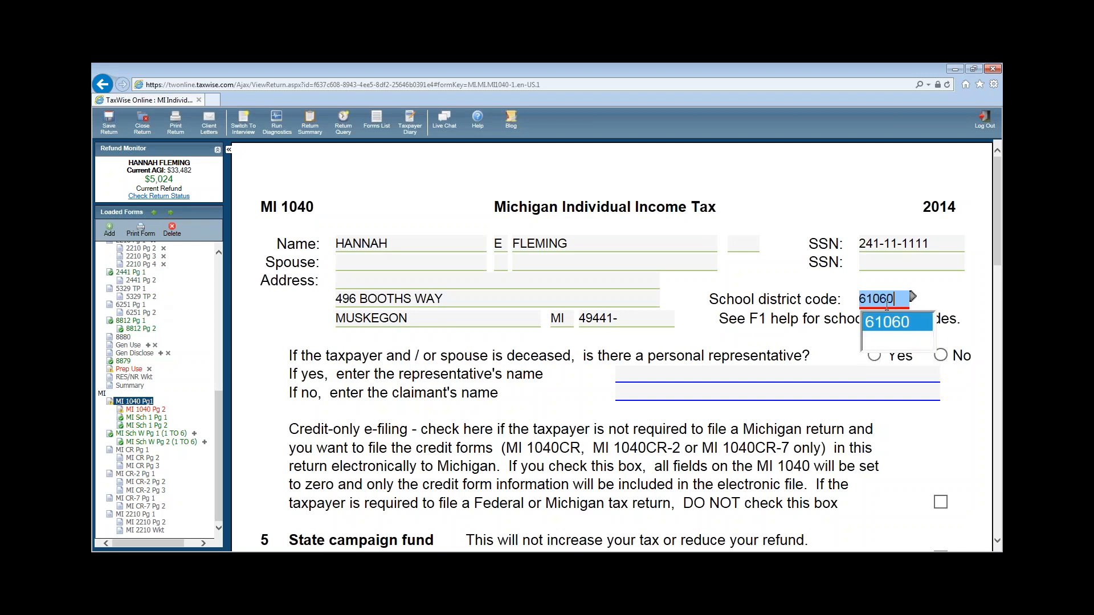
{"action": "key", "text": "Return"}
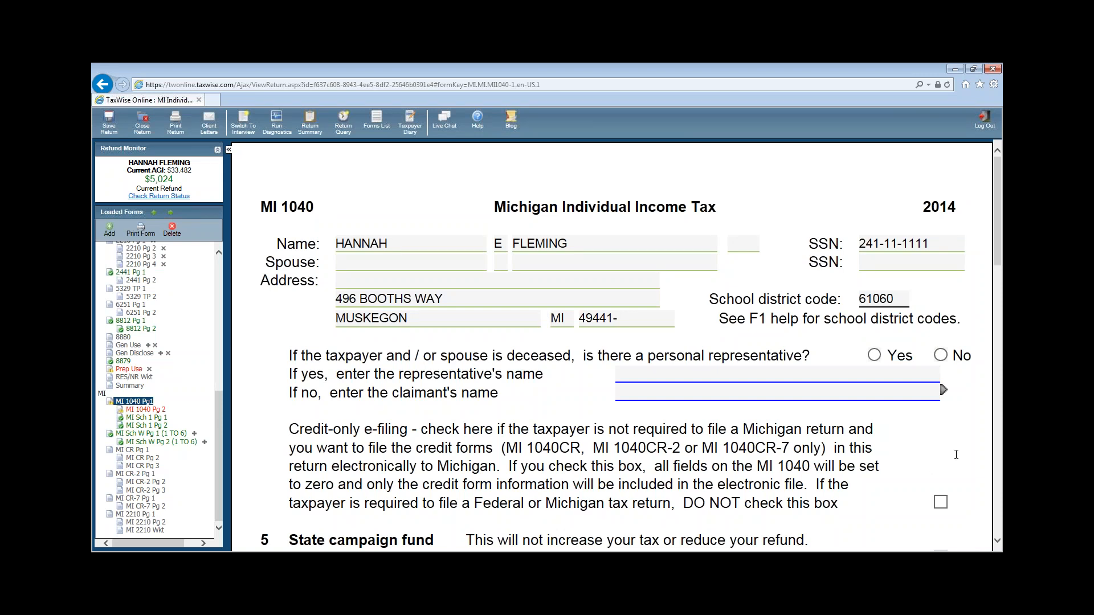
{"action": "scroll", "coordinate": [965, 464], "scroll_direction": "down", "scroll_amount": 8}
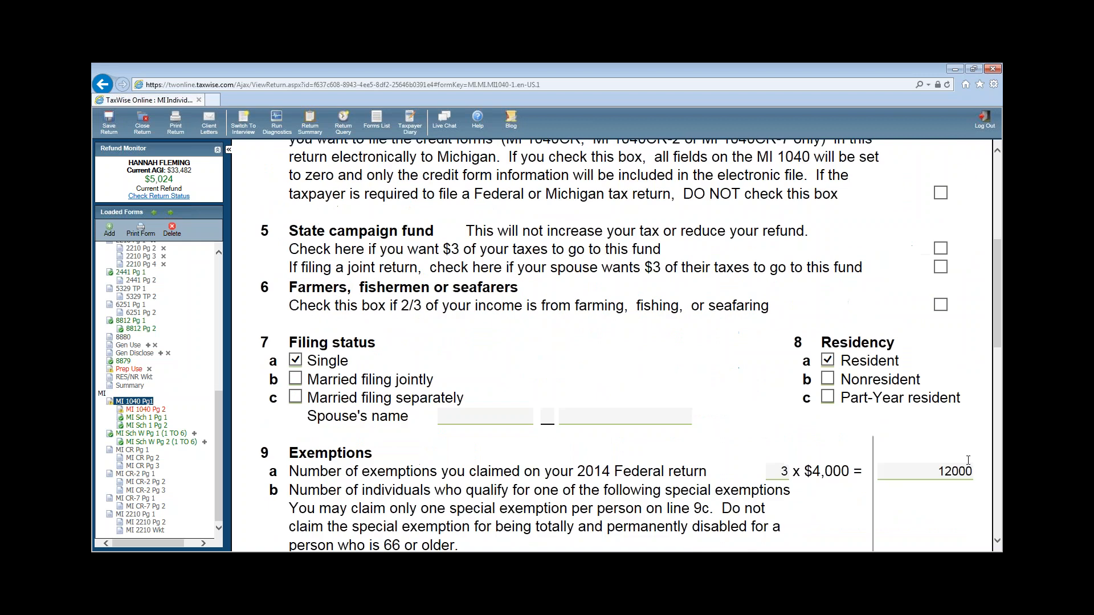
{"action": "scroll", "coordinate": [969, 463], "scroll_direction": "down", "scroll_amount": 1}
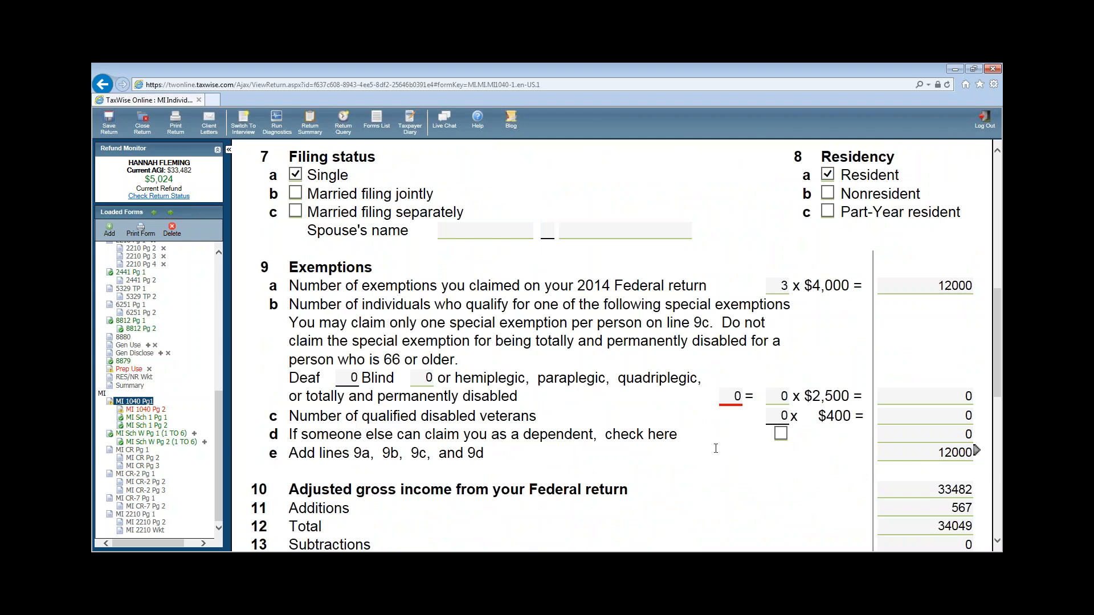
- Enter 1 totally disabled individual on line 9b, then open MI 1040 page 2
{"action": "left_click", "coordinate": [737, 397]}
{"action": "type", "text": "1"}
{"action": "left_click", "coordinate": [764, 439]}
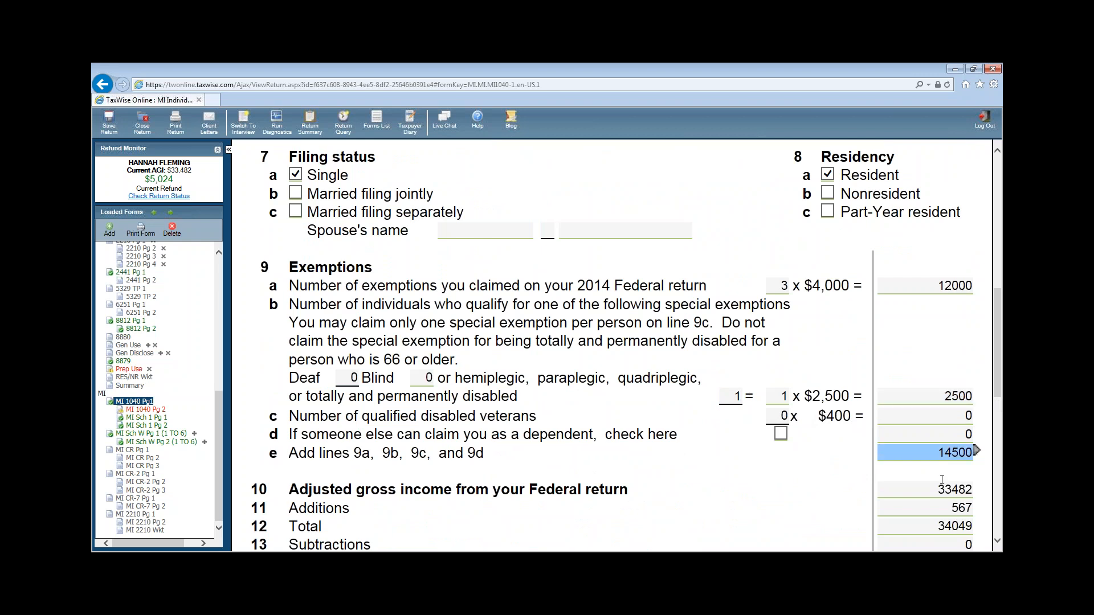
{"action": "scroll", "coordinate": [809, 495], "scroll_direction": "down", "scroll_amount": 1}
{"action": "scroll", "coordinate": [811, 494], "scroll_direction": "down", "scroll_amount": 3}
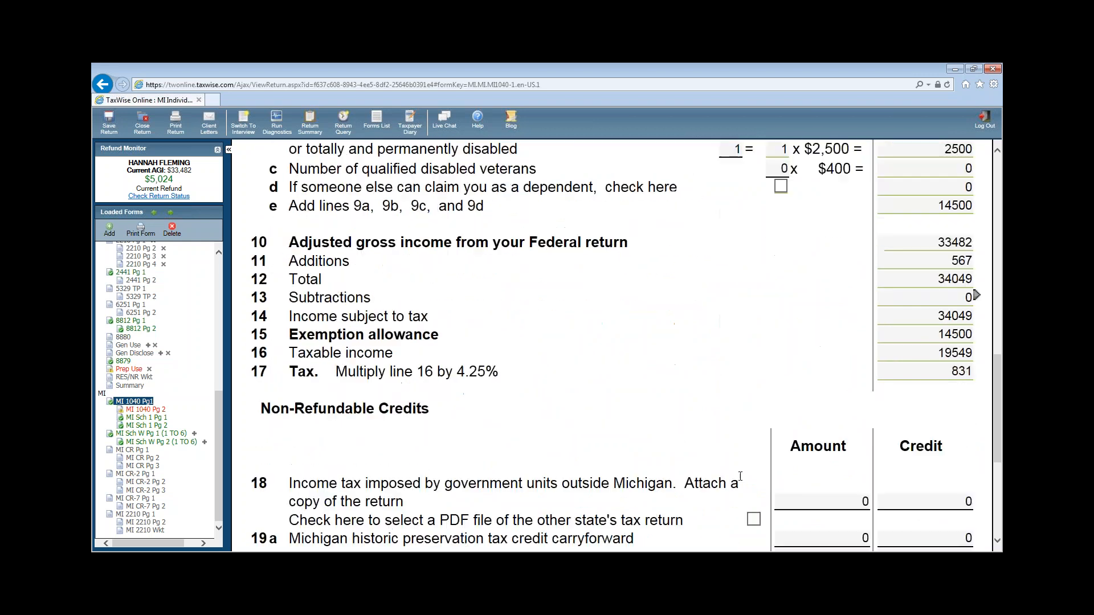
{"action": "scroll", "coordinate": [713, 438], "scroll_direction": "down", "scroll_amount": 5}
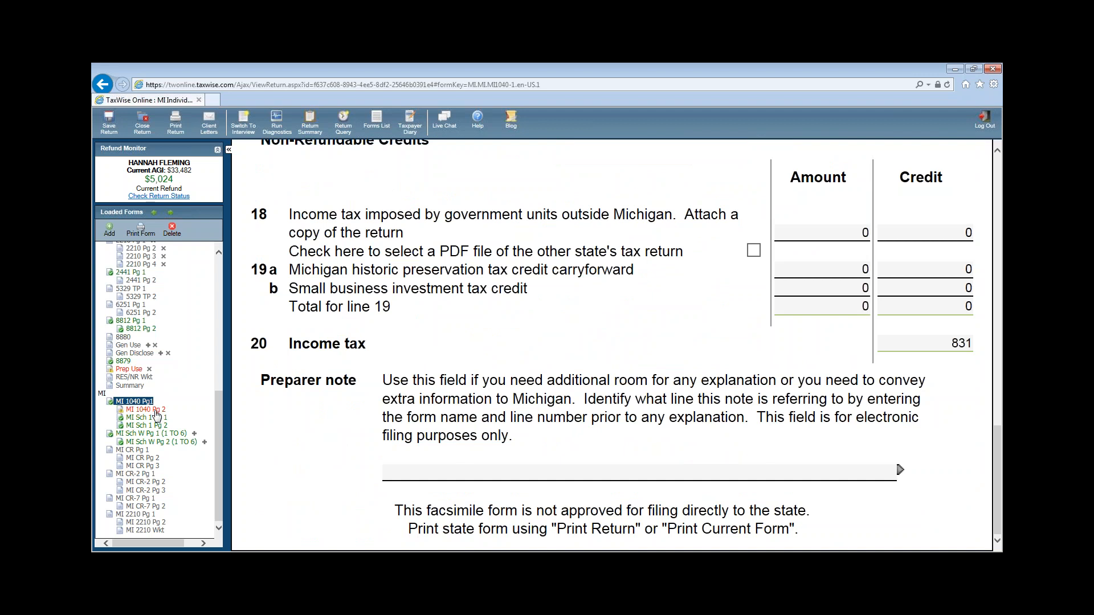
{"action": "left_click", "coordinate": [156, 411]}
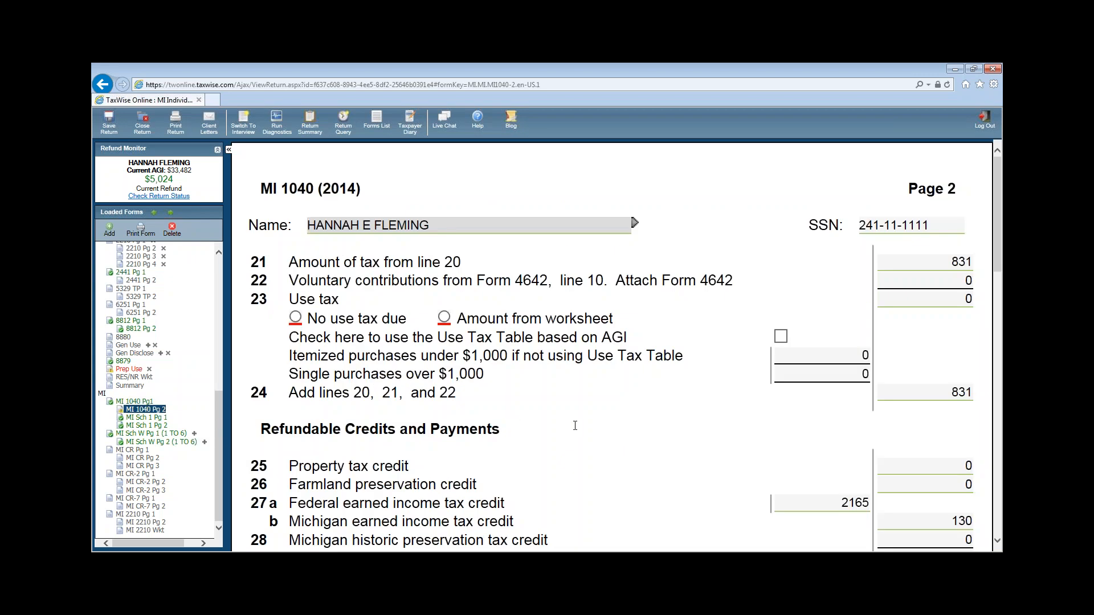
- Record no use tax due and elect to e-file the Michigan return
{"action": "left_click", "coordinate": [297, 318]}
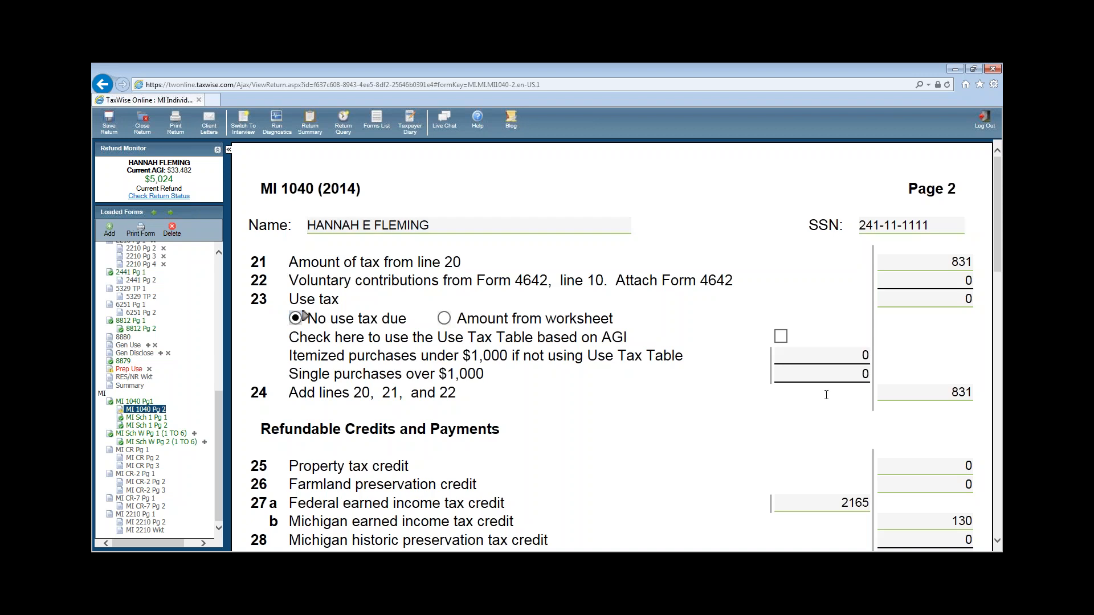
{"action": "scroll", "coordinate": [827, 394], "scroll_direction": "down", "scroll_amount": 2}
{"action": "scroll", "coordinate": [725, 395], "scroll_direction": "down", "scroll_amount": 3}
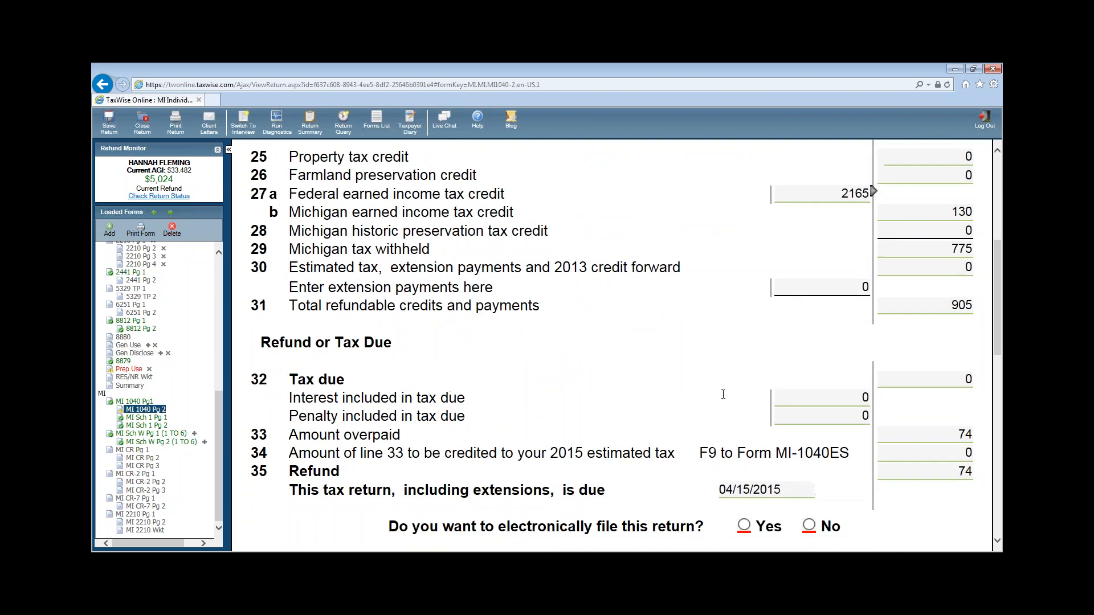
{"action": "scroll", "coordinate": [723, 395], "scroll_direction": "down", "scroll_amount": 4}
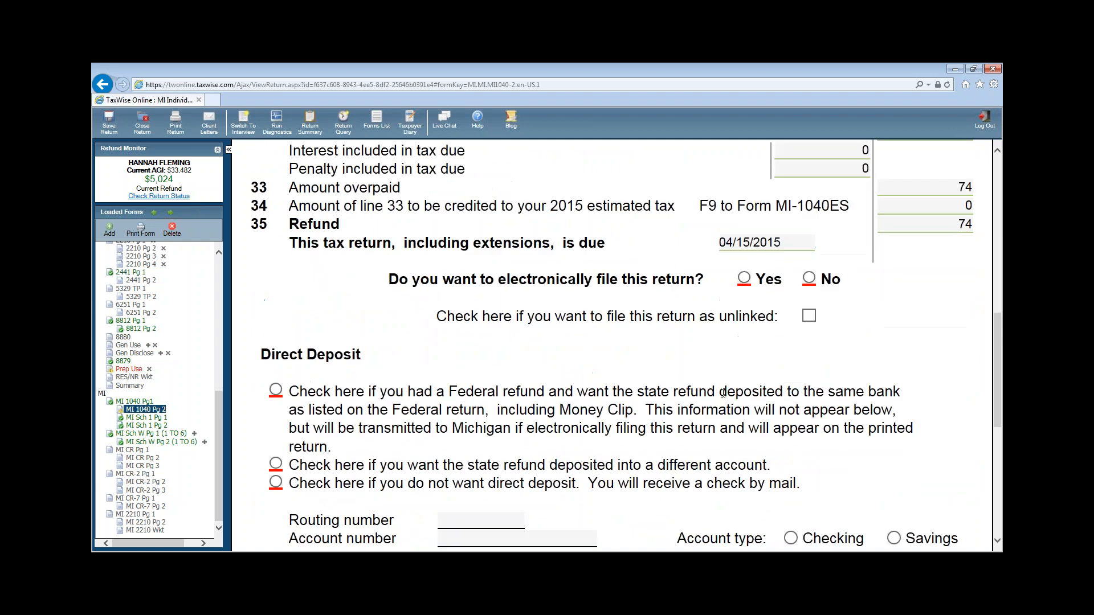
{"action": "left_click", "coordinate": [742, 279]}
- Deposit the state refund in the federal refund's bank, an account not outside the U.S
{"action": "left_click", "coordinate": [276, 390]}
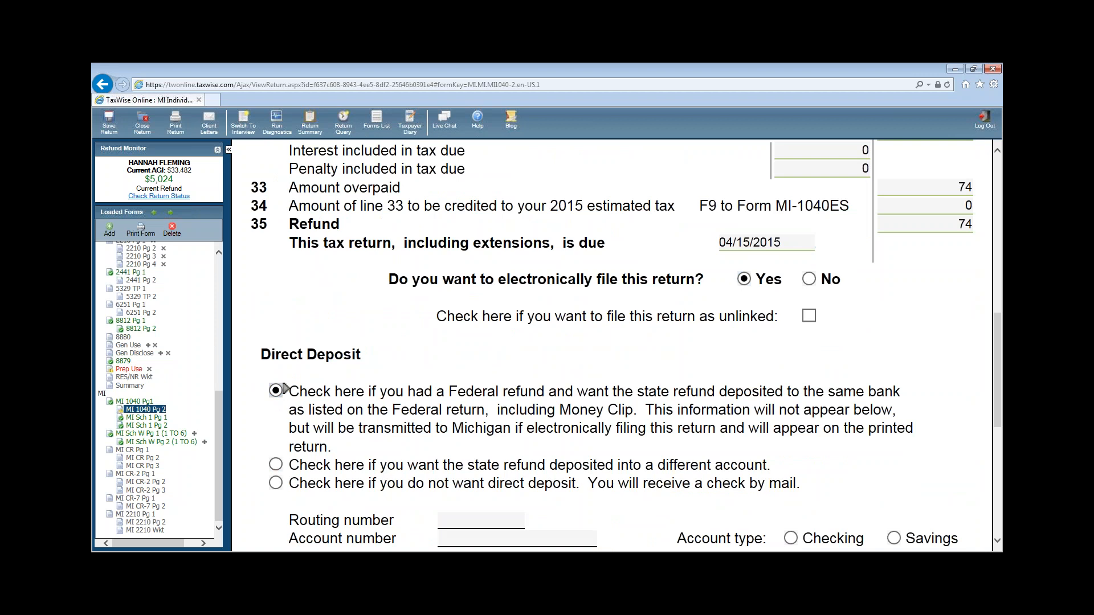
{"action": "scroll", "coordinate": [590, 391], "scroll_direction": "down", "scroll_amount": 4}
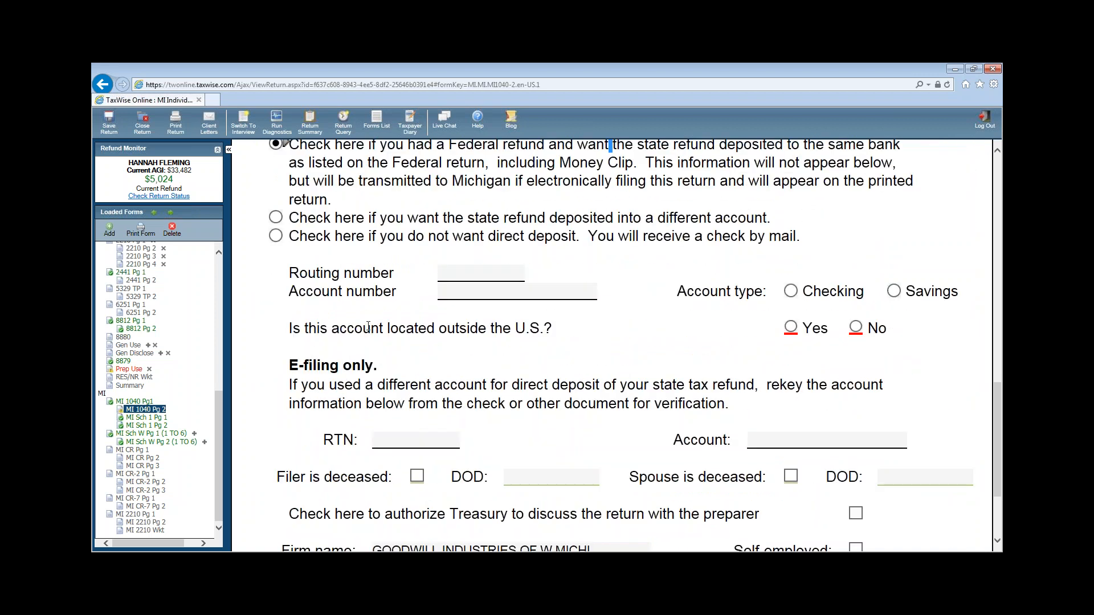
{"action": "left_click", "coordinate": [856, 329]}
- Open the MI 1040CR claim and check its 61060 school district code
{"action": "left_click", "coordinate": [142, 450]}
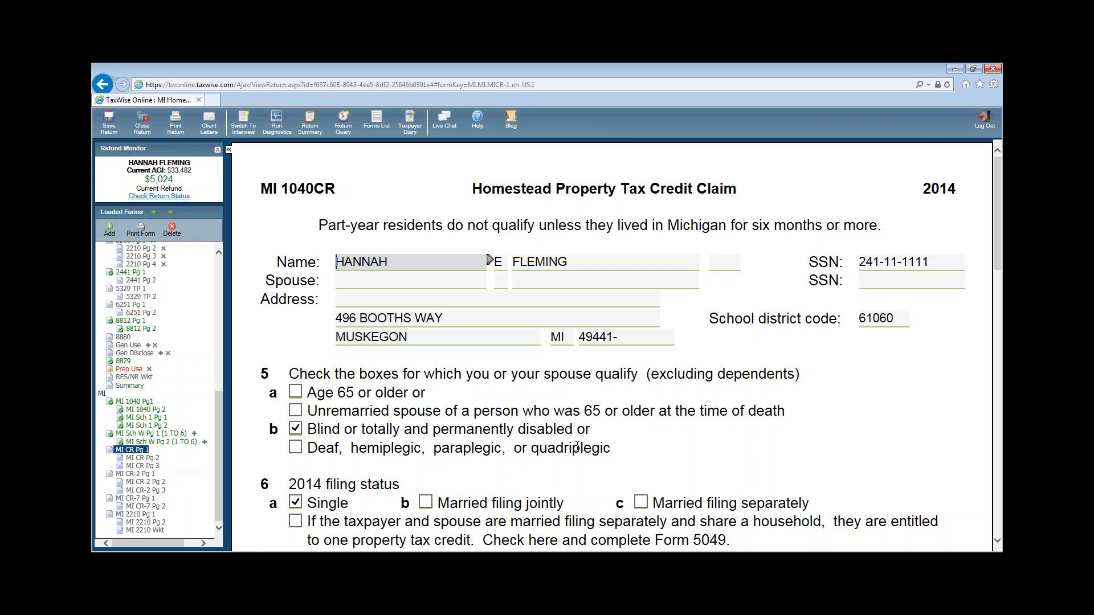
{"action": "left_click", "coordinate": [878, 322]}
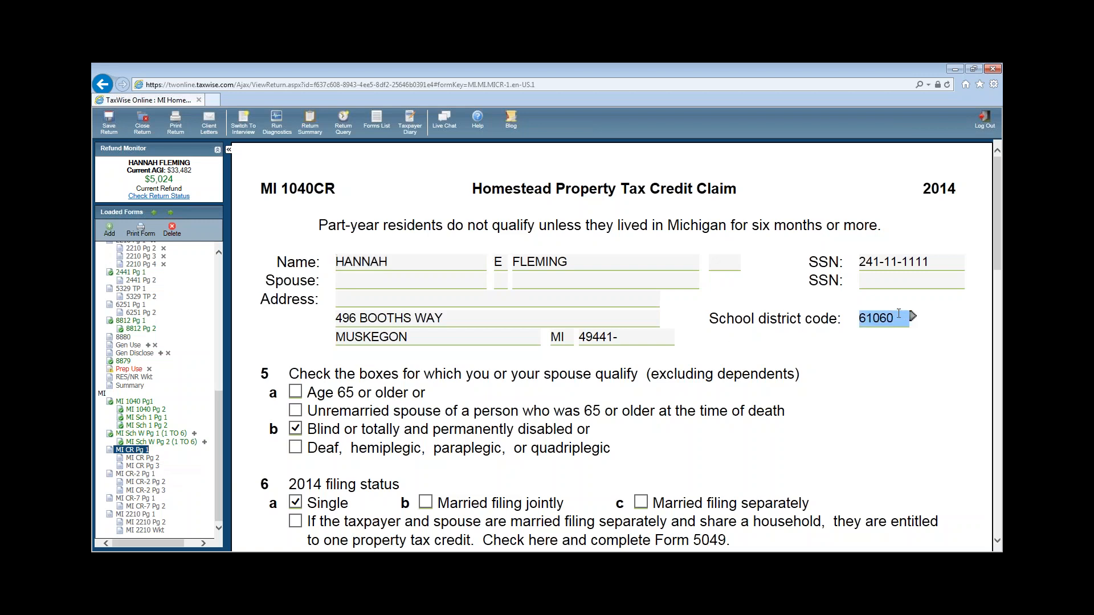
{"action": "double_click", "coordinate": [875, 326]}
{"action": "left_click", "coordinate": [875, 326]}
- Enter 42000 as the line 9 homestead taxable value, then select the property taxes levied field
{"action": "scroll", "coordinate": [922, 362], "scroll_direction": "down", "scroll_amount": 3}
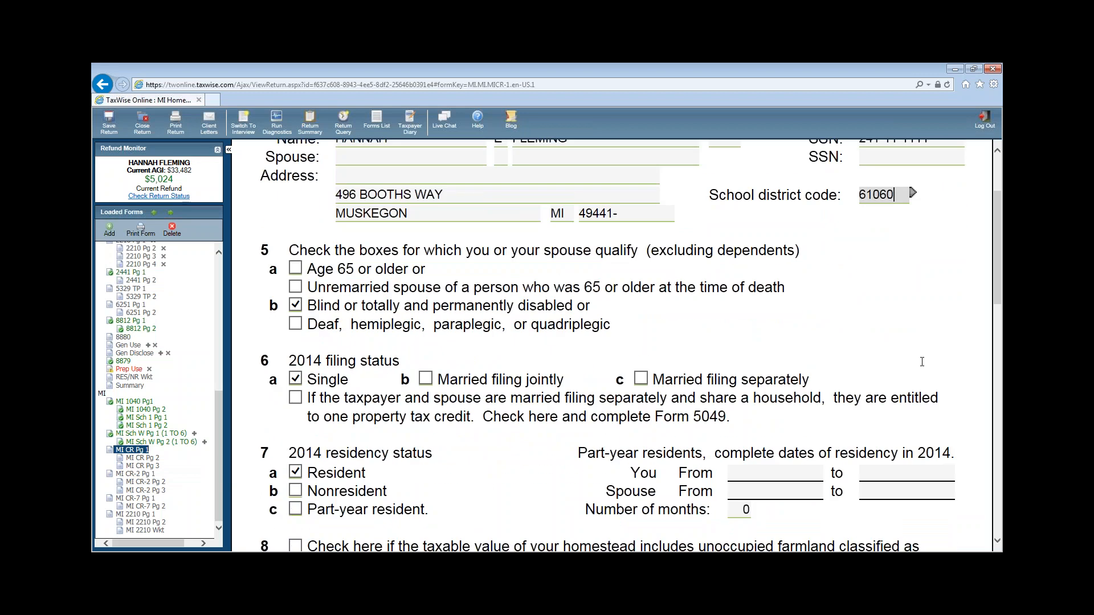
{"action": "scroll", "coordinate": [922, 362], "scroll_direction": "down", "scroll_amount": 6}
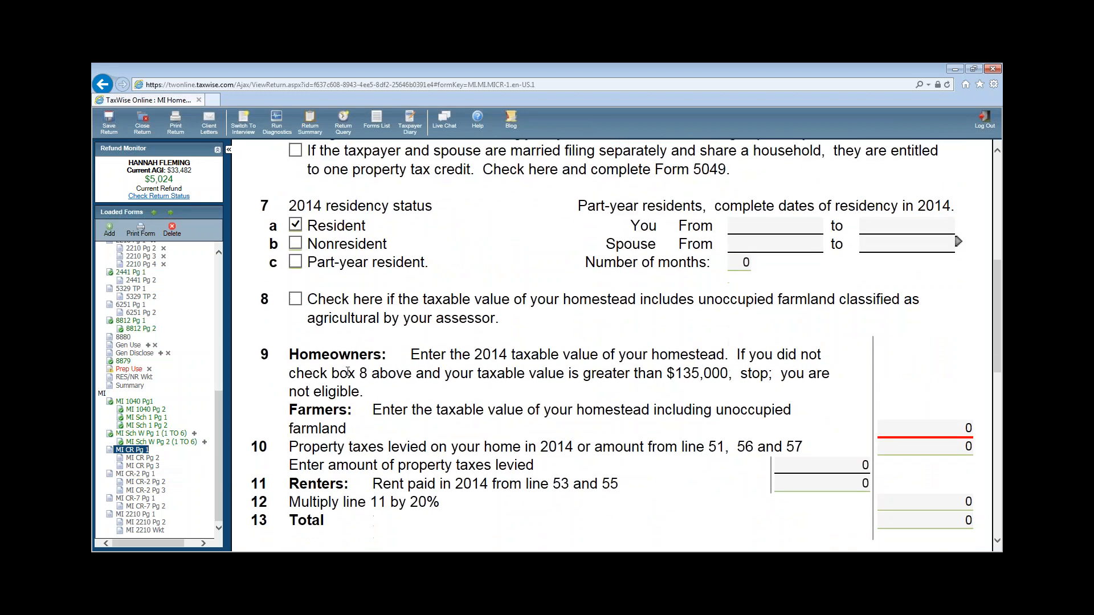
{"action": "left_click", "coordinate": [935, 428]}
{"action": "left_click", "coordinate": [932, 421]}
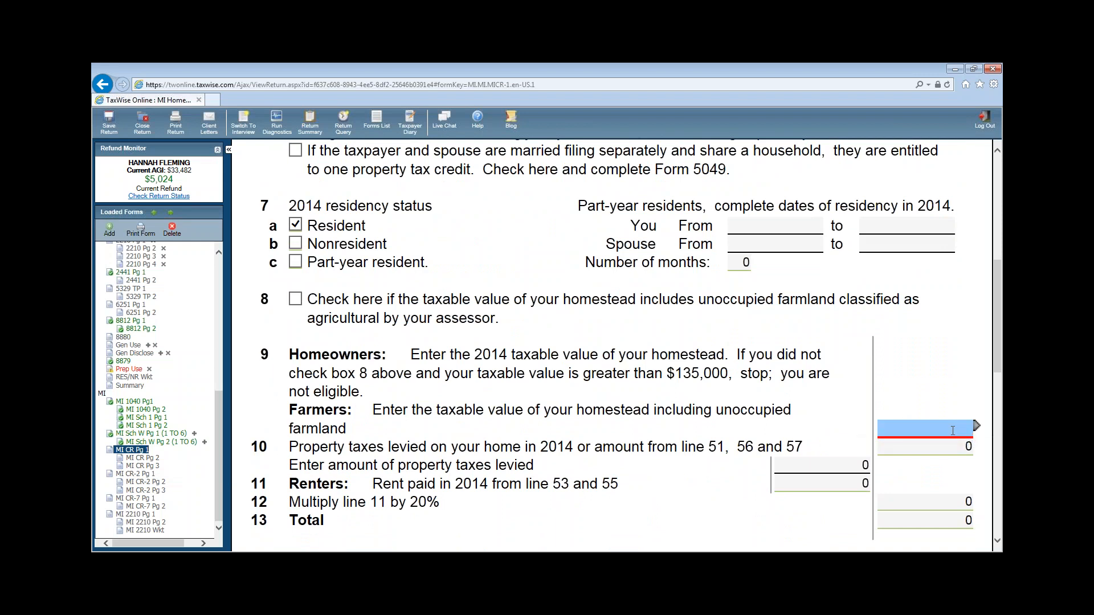
{"action": "type", "text": "42000"}
{"action": "key", "text": "Tab"}
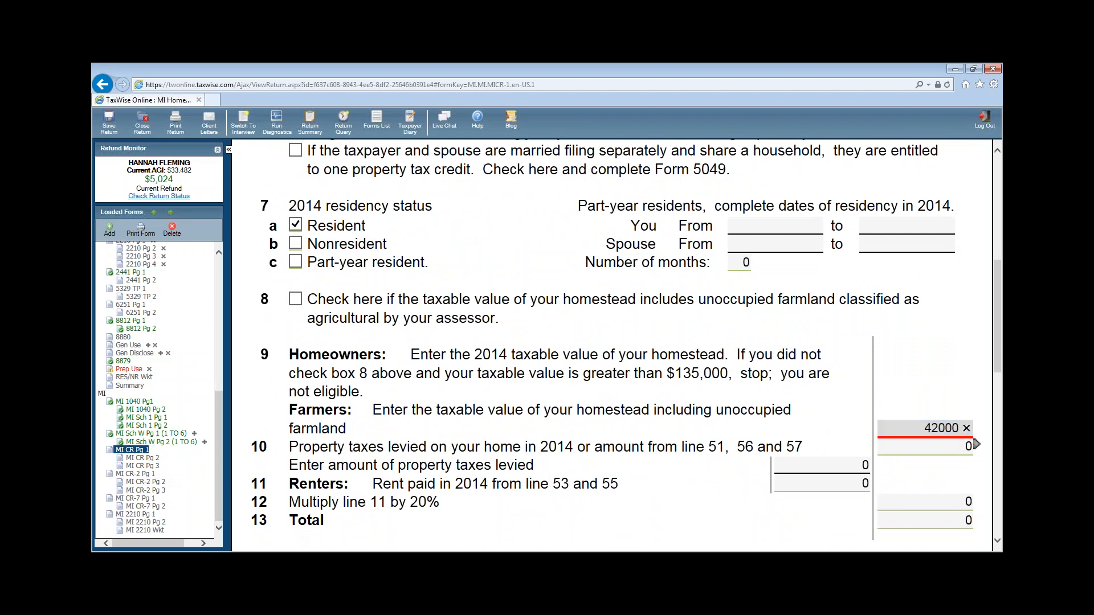
{"action": "key", "text": "Tab"}
{"action": "left_click", "coordinate": [842, 461]}
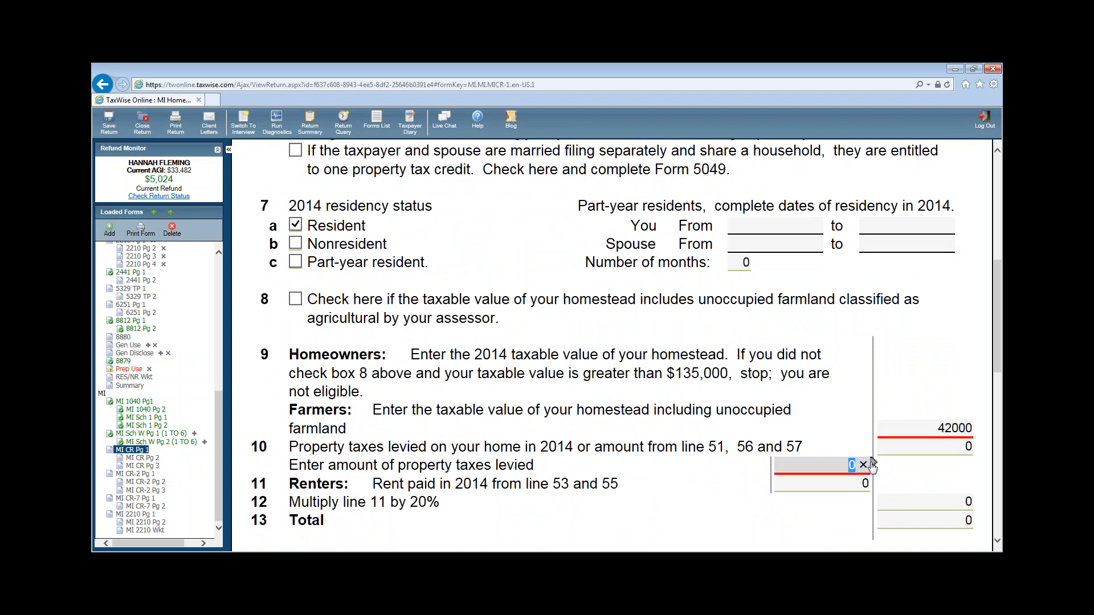
{"action": "left_click", "coordinate": [873, 464]}
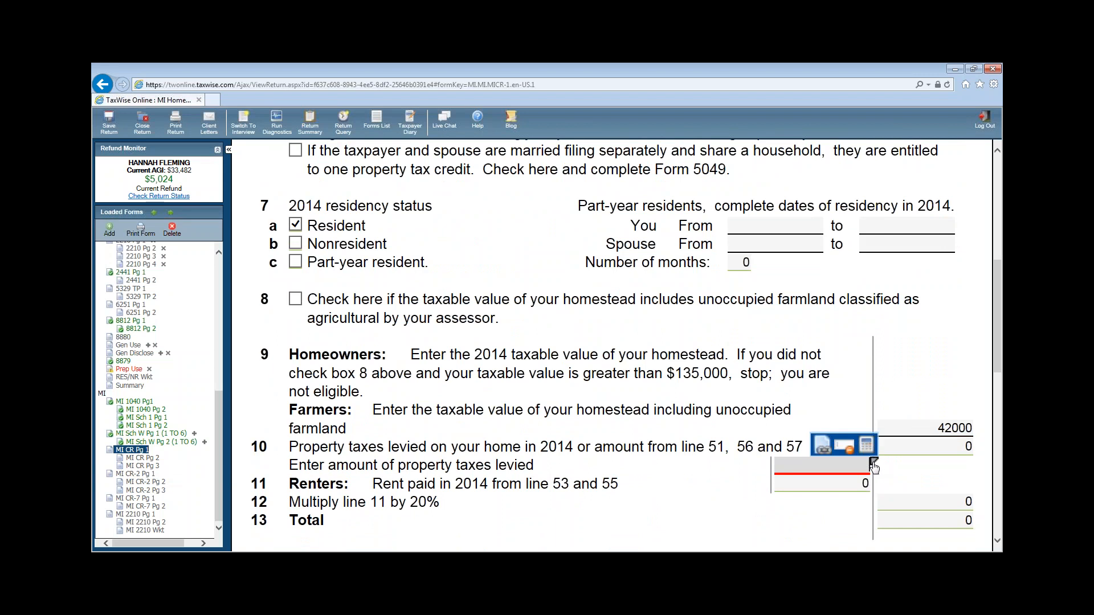
- Link a new scratch pad to taxes levied, described as PROPERTY TAXES
{"action": "left_click", "coordinate": [822, 446]}
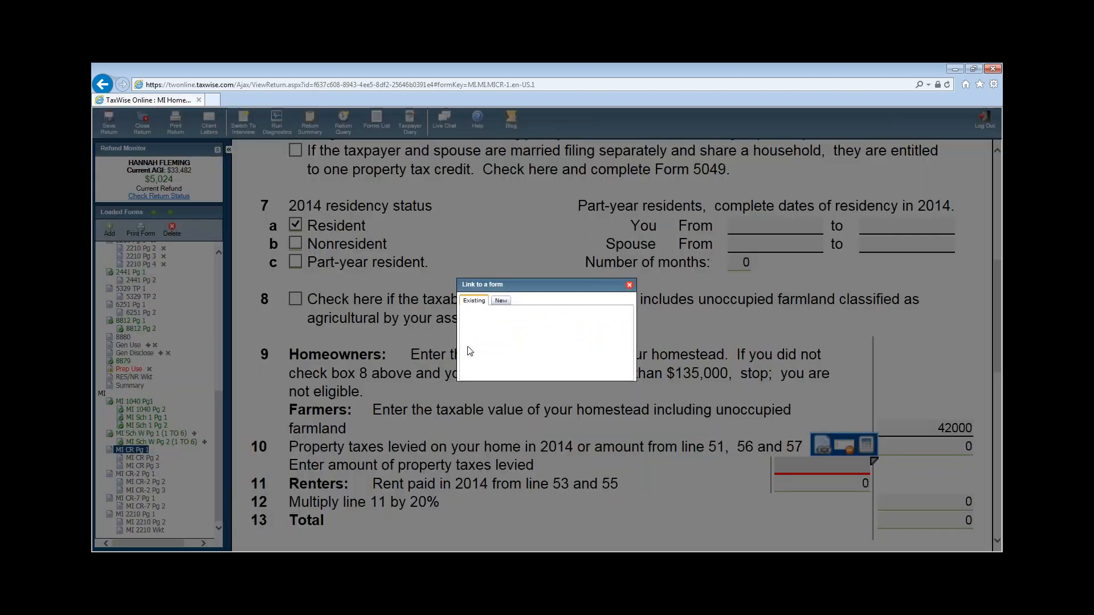
{"action": "left_click", "coordinate": [500, 302]}
{"action": "left_click", "coordinate": [492, 312]}
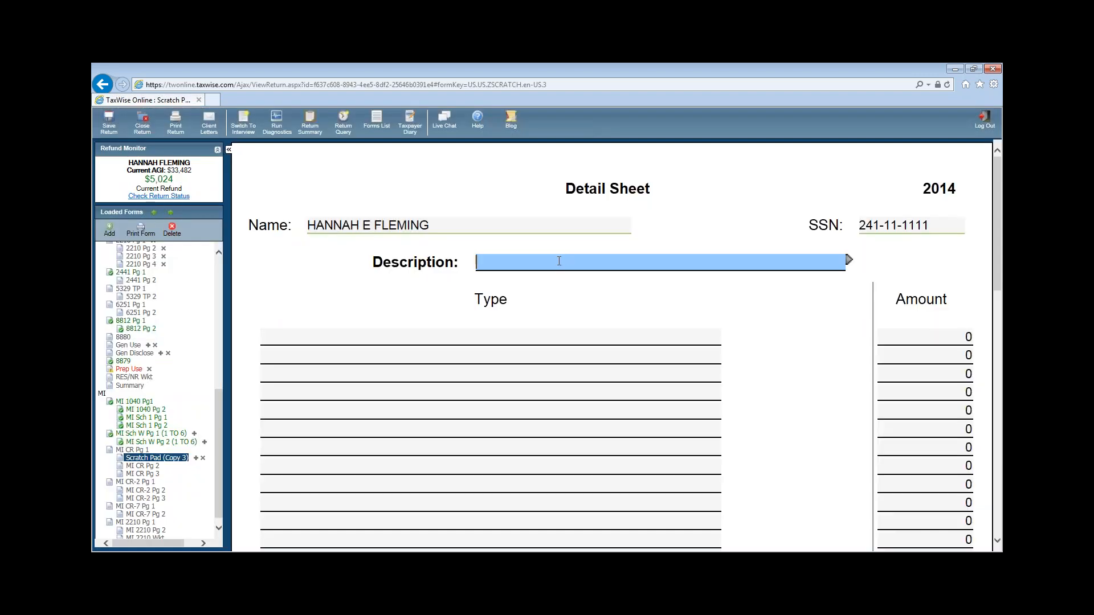
{"action": "type", "text": "PROPERTY TAXES"}
- List SUMMER 562 and WINTER 1179 on the sheet, then return to MI 1040CR page 1
{"action": "left_click", "coordinate": [474, 337]}
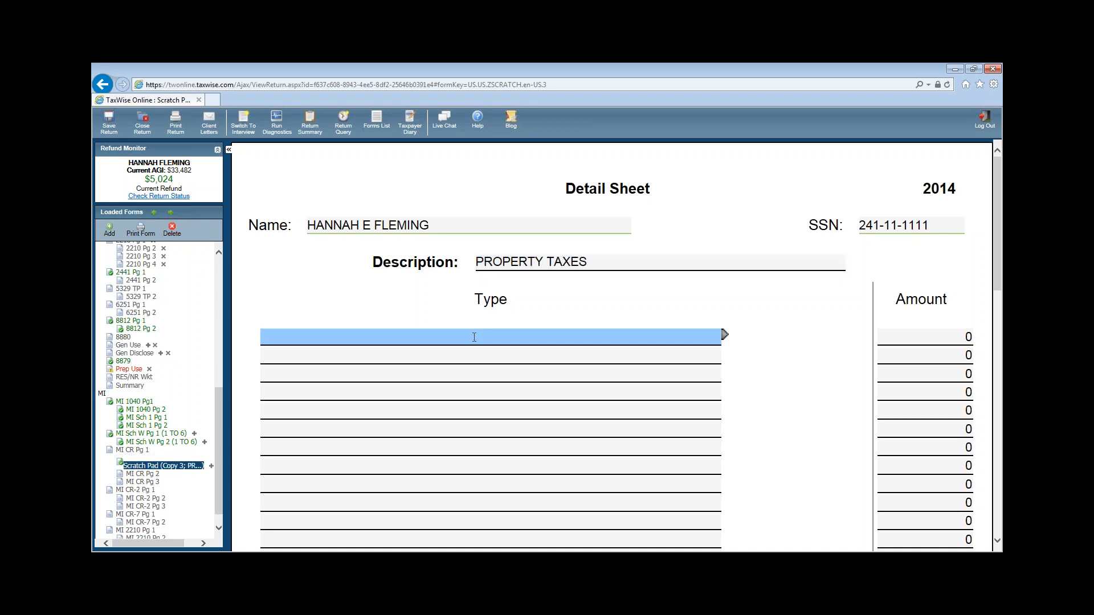
{"action": "type", "text": "SUMMER"}
{"action": "key", "text": "Tab"}
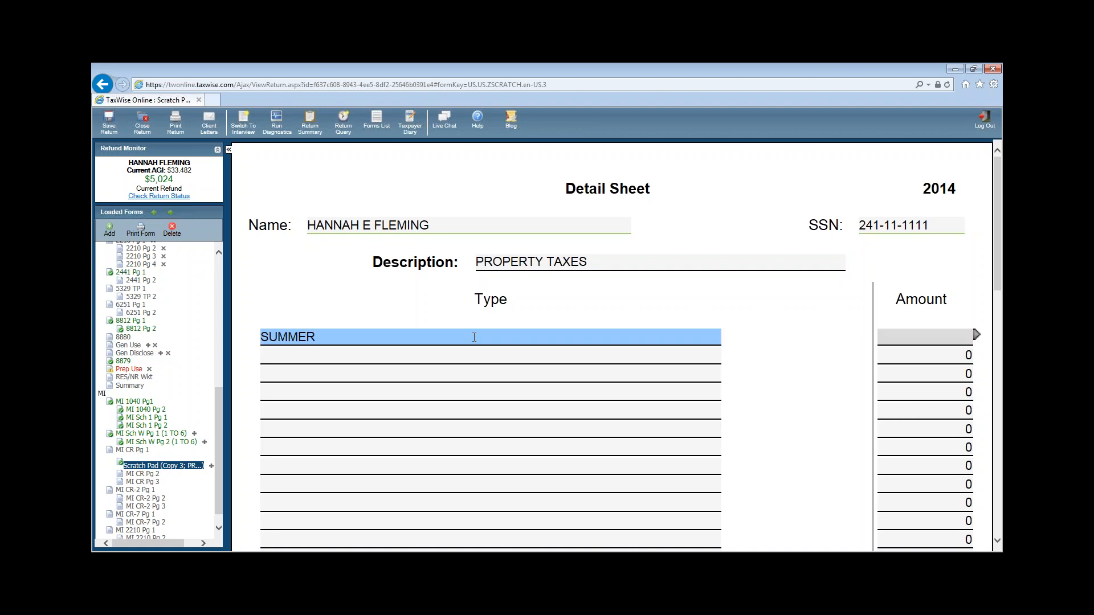
{"action": "type", "text": "562"}
{"action": "type", "text": "WINTER"}
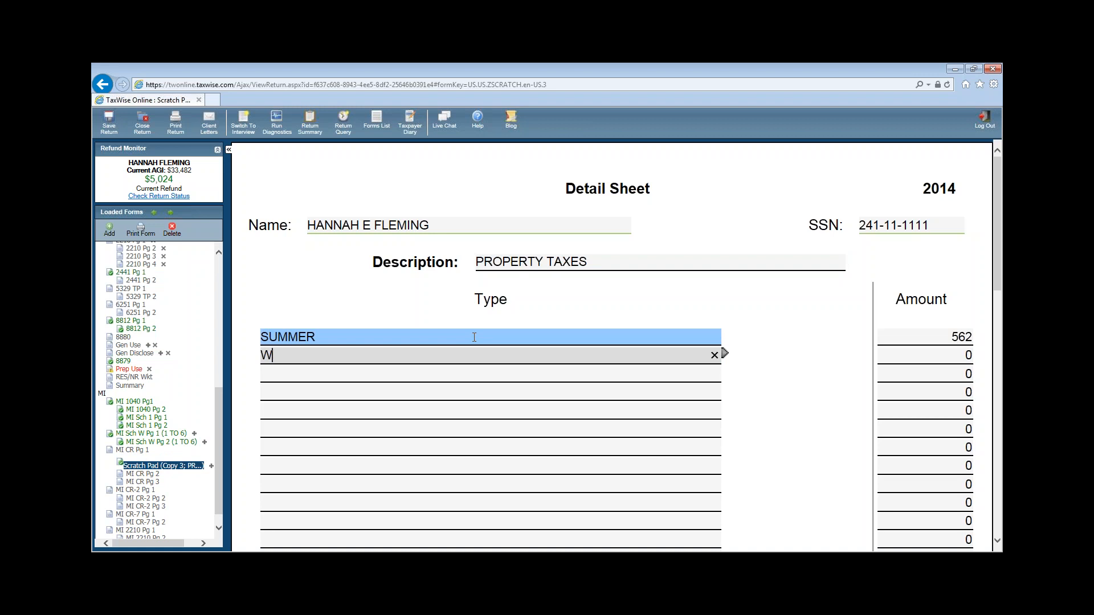
{"action": "key", "text": "Tab"}
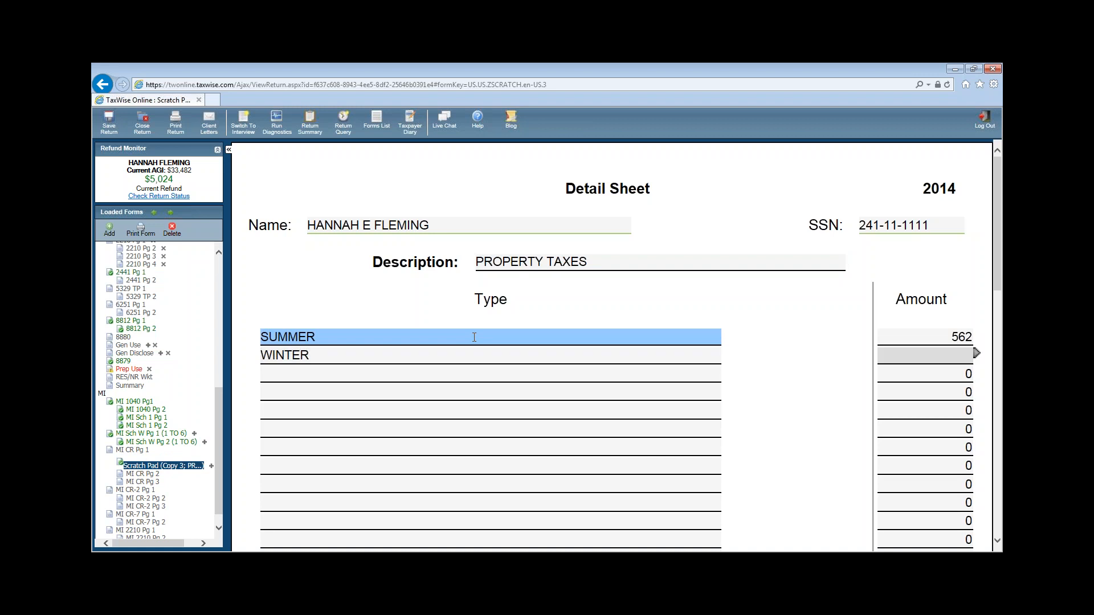
{"action": "type", "text": "1179"}
{"action": "left_click", "coordinate": [136, 450]}
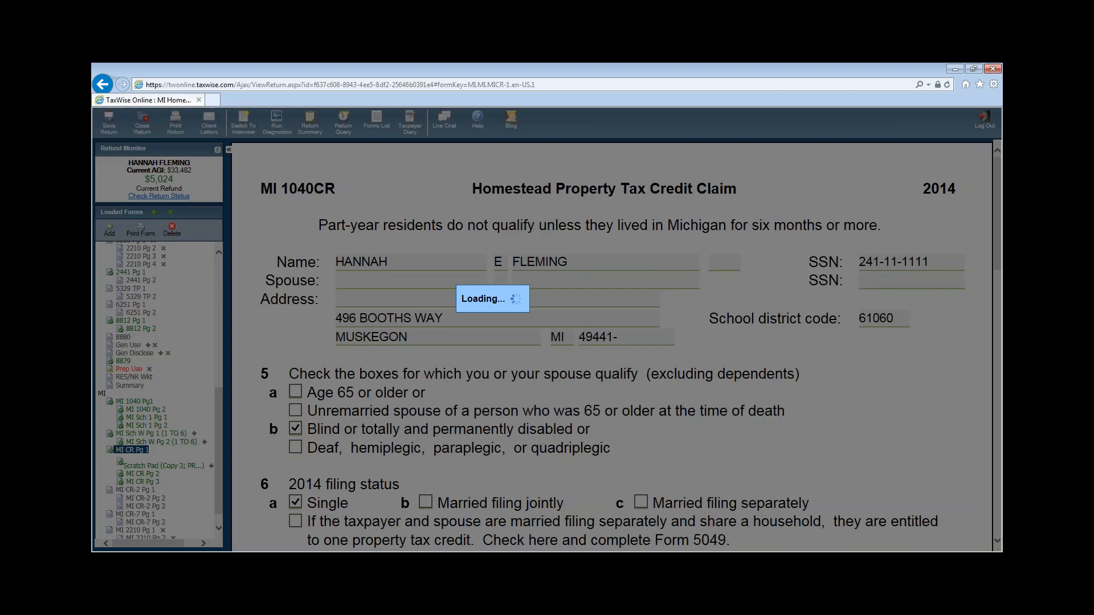
{"action": "scroll", "coordinate": [835, 428], "scroll_direction": "down", "scroll_amount": 7}
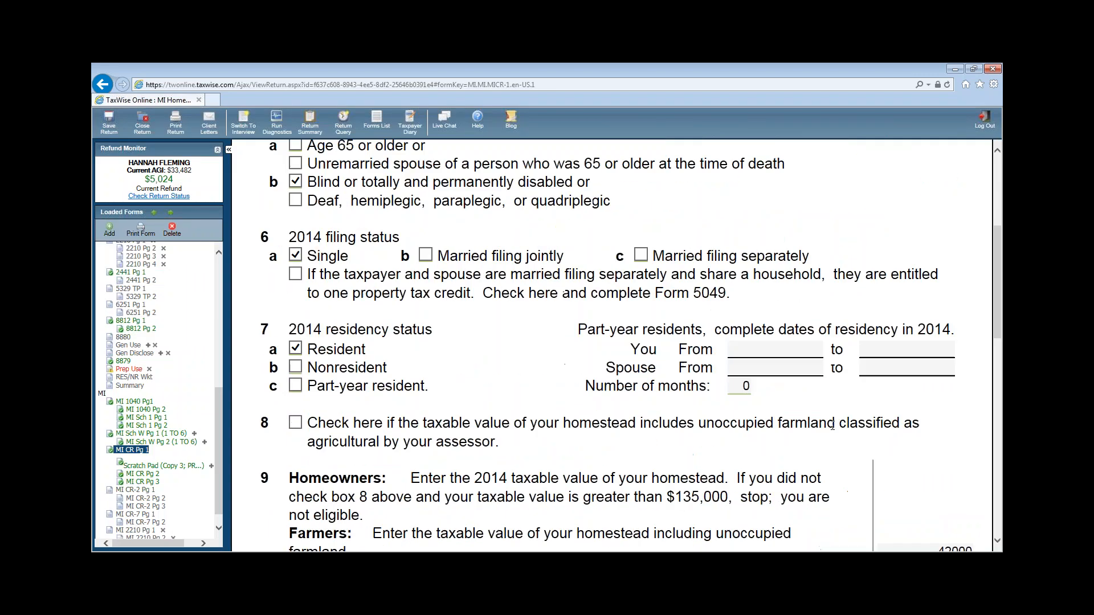
{"action": "scroll", "coordinate": [902, 423], "scroll_direction": "up", "scroll_amount": 1}
{"action": "scroll", "coordinate": [902, 423], "scroll_direction": "down", "scroll_amount": 2}
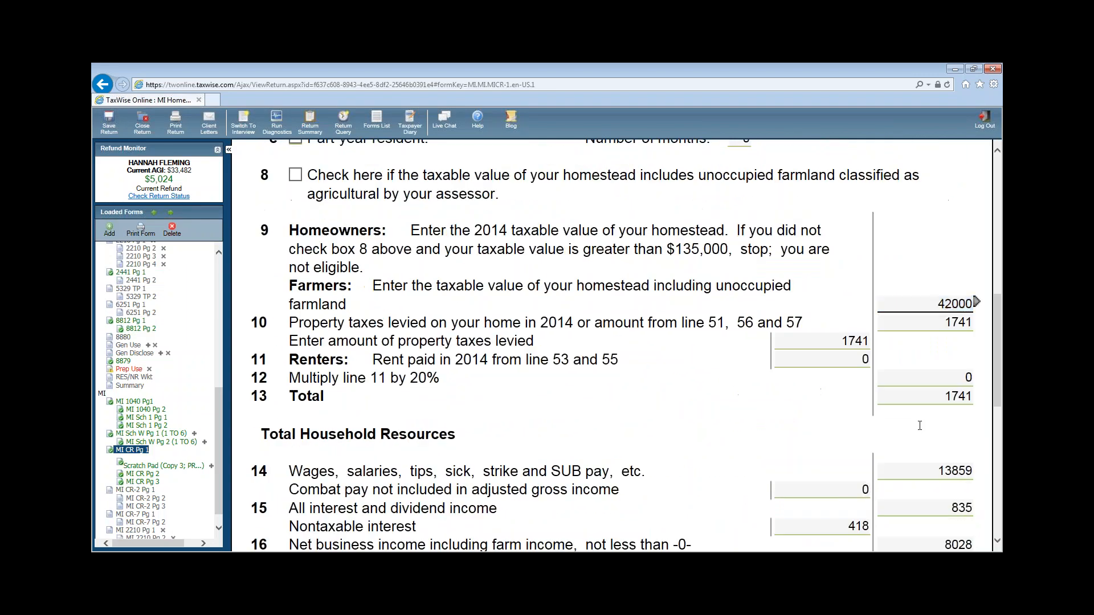
{"action": "scroll", "coordinate": [930, 363], "scroll_direction": "down", "scroll_amount": 3}
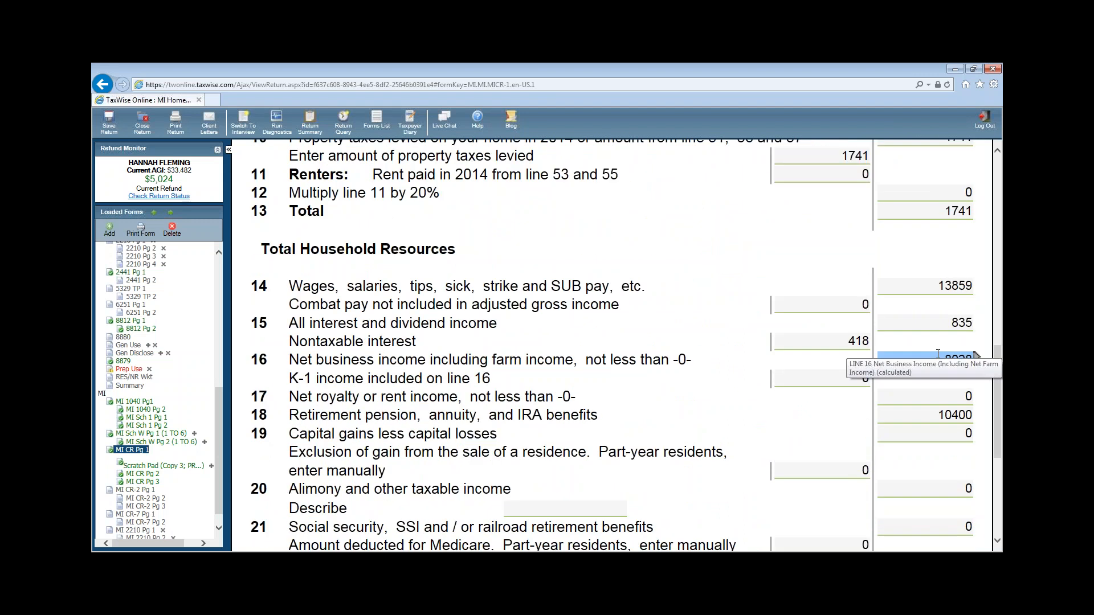
{"action": "scroll", "coordinate": [936, 354], "scroll_direction": "down", "scroll_amount": 5}
{"action": "scroll", "coordinate": [937, 355], "scroll_direction": "up", "scroll_amount": 3}
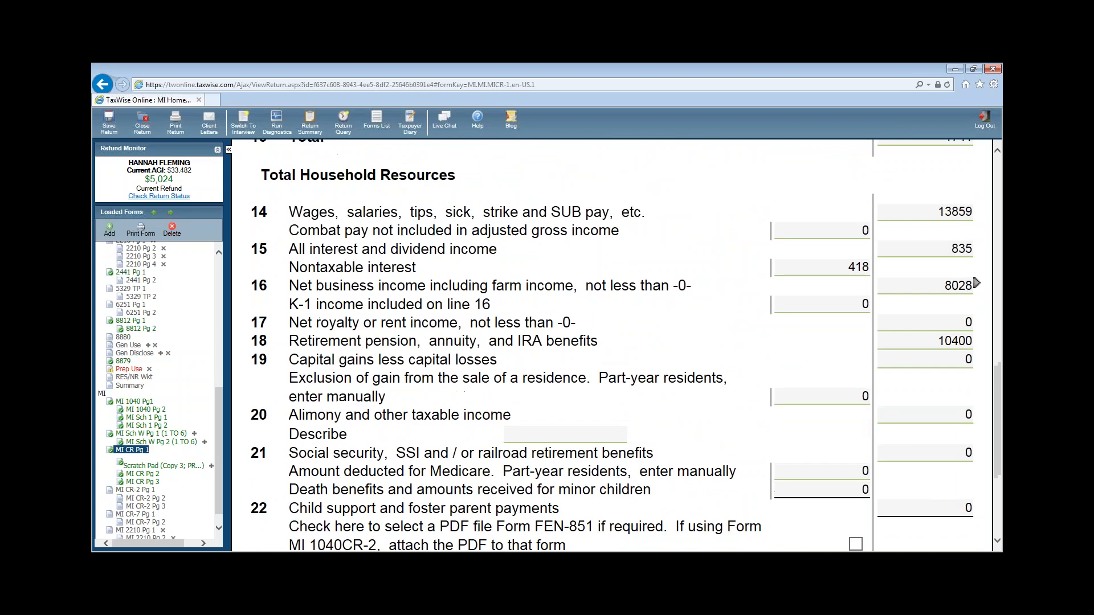
{"action": "scroll", "coordinate": [938, 357], "scroll_direction": "down", "scroll_amount": 1}
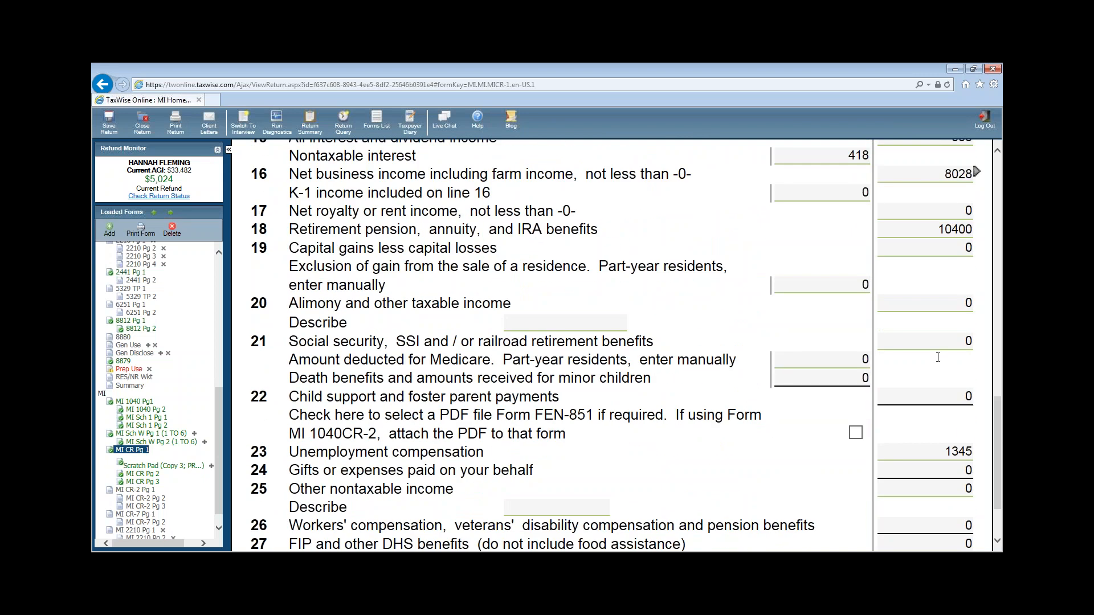
{"action": "left_click", "coordinate": [625, 324]}
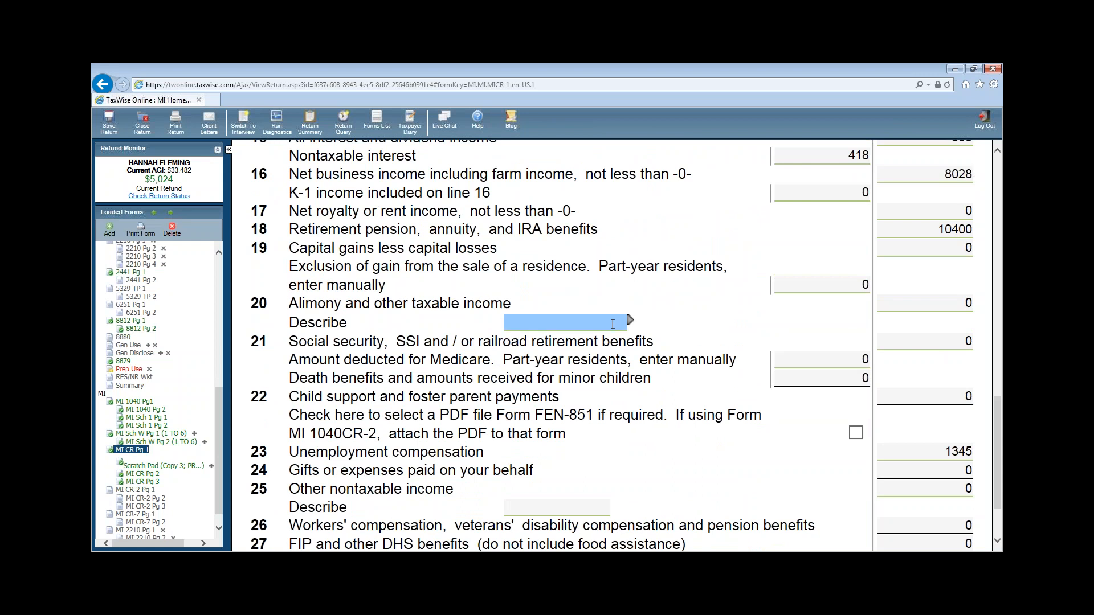
{"action": "left_click", "coordinate": [912, 305]}
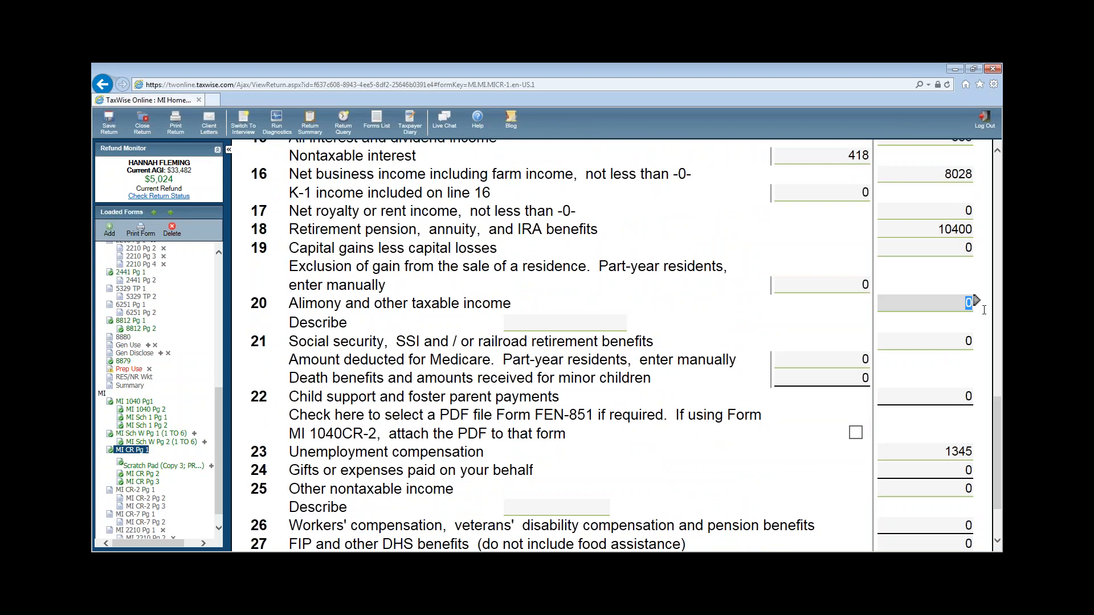
{"action": "left_click_drag", "start_coordinate": [218, 425], "coordinate": [217, 307]}
- On 1040 page 1, select line 11 alimony received and choose to link a supporting form
{"action": "left_click", "coordinate": [127, 279]}
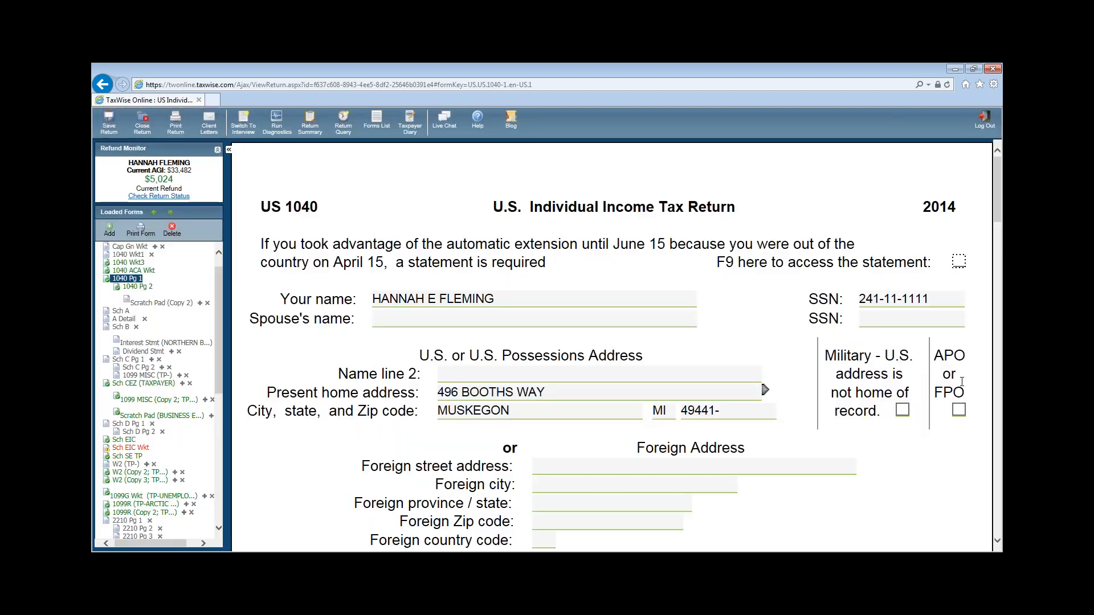
{"action": "scroll", "coordinate": [911, 380], "scroll_direction": "down", "scroll_amount": 10}
{"action": "left_click", "coordinate": [963, 384]}
{"action": "scroll", "coordinate": [957, 378], "scroll_direction": "down", "scroll_amount": 6}
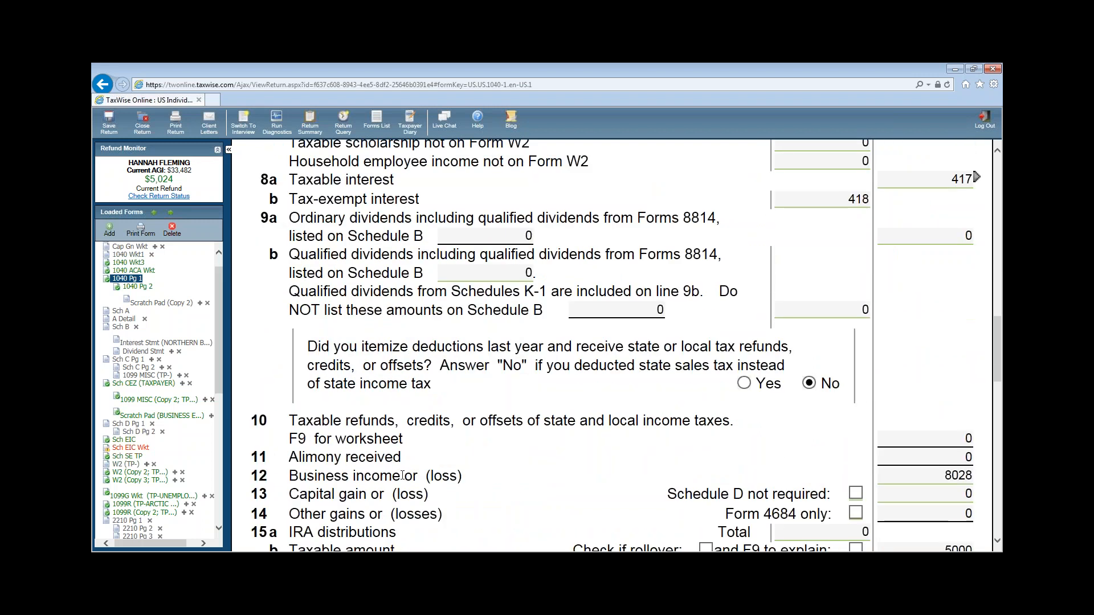
{"action": "left_click", "coordinate": [940, 457]}
{"action": "left_click", "coordinate": [976, 456]}
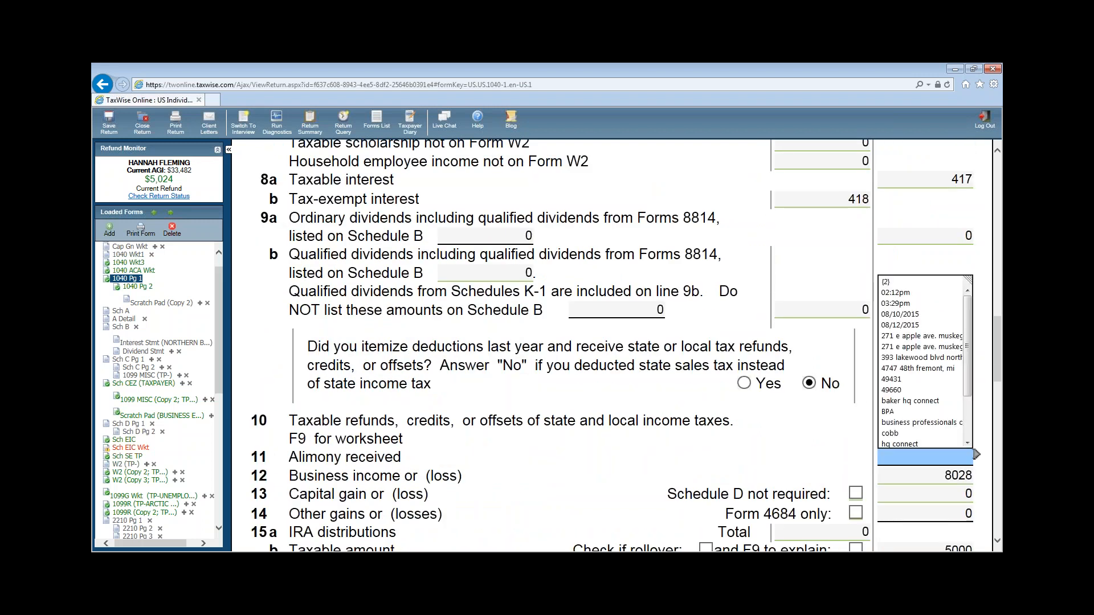
{"action": "left_click", "coordinate": [978, 457]}
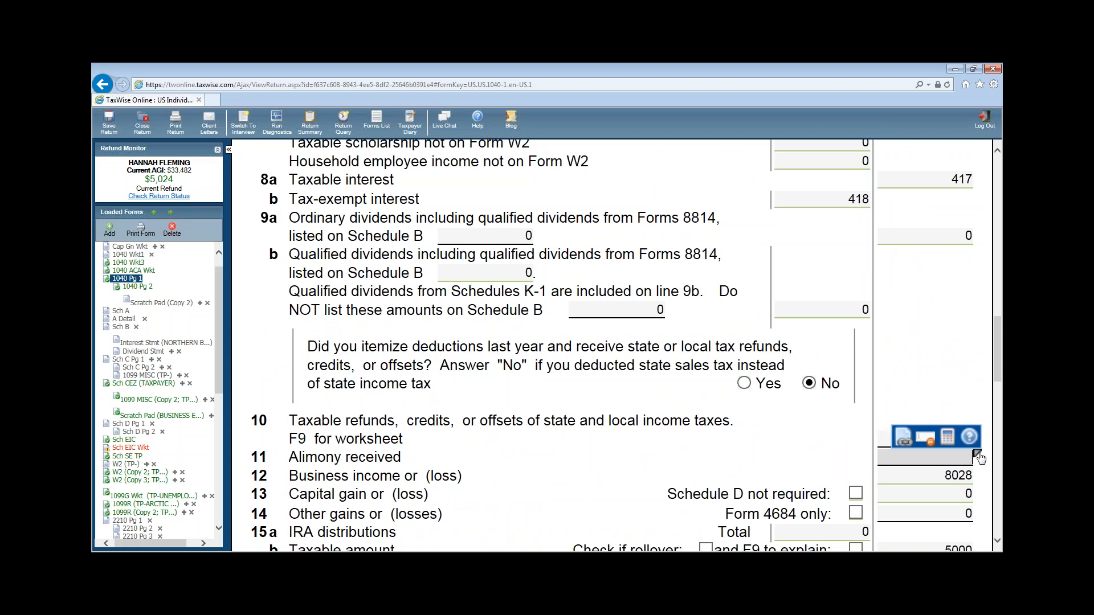
{"action": "left_click", "coordinate": [905, 440]}
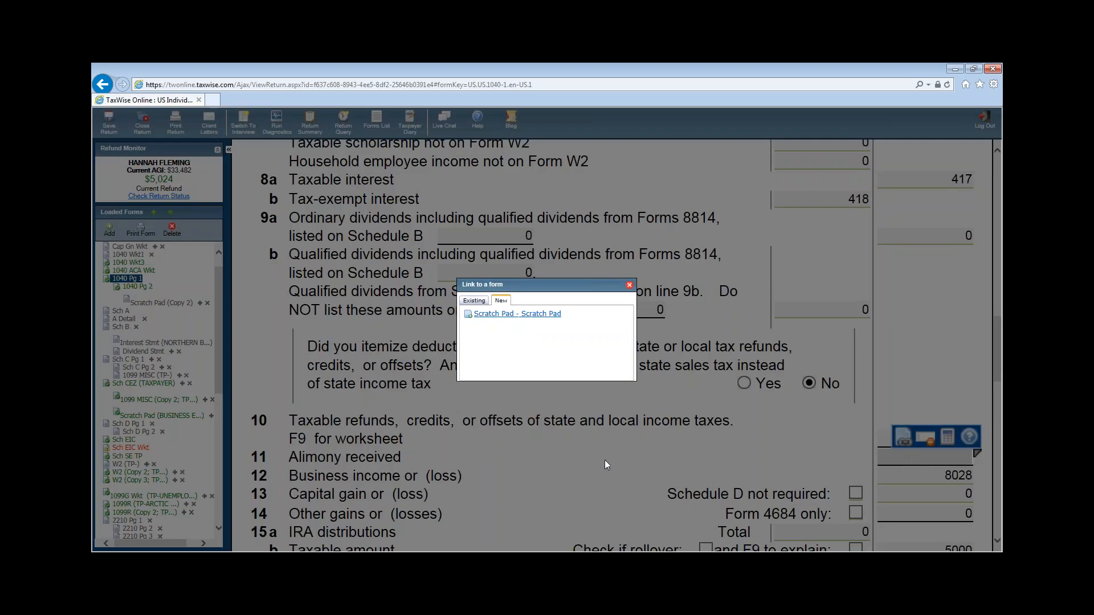
- Create a new scratch pad detail sheet described as ALIMONY
{"action": "left_click", "coordinate": [478, 302]}
{"action": "left_click", "coordinate": [501, 302]}
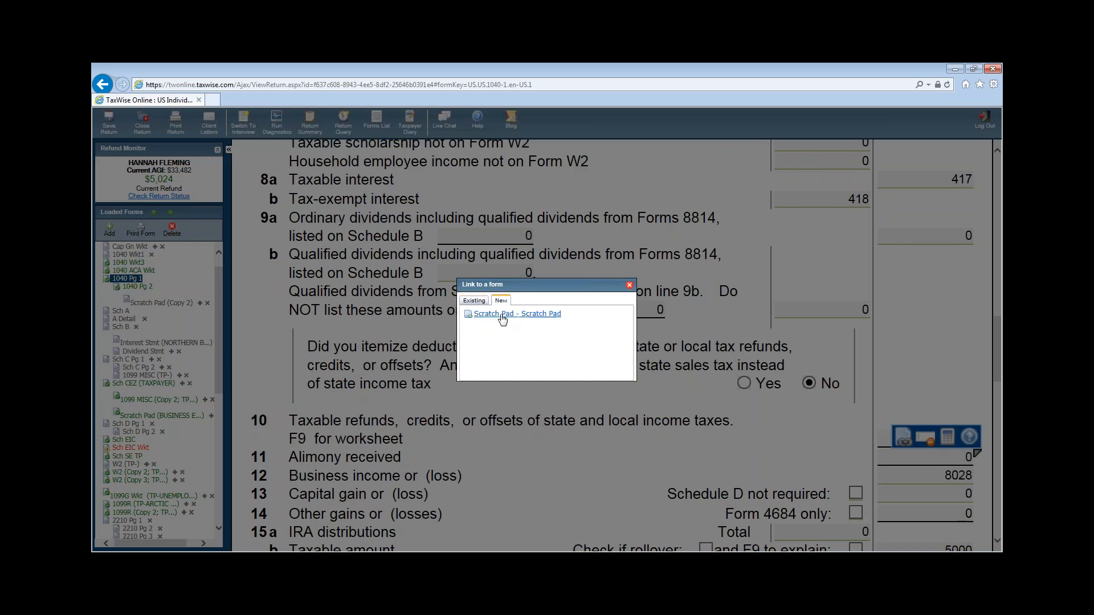
{"action": "left_click", "coordinate": [502, 314]}
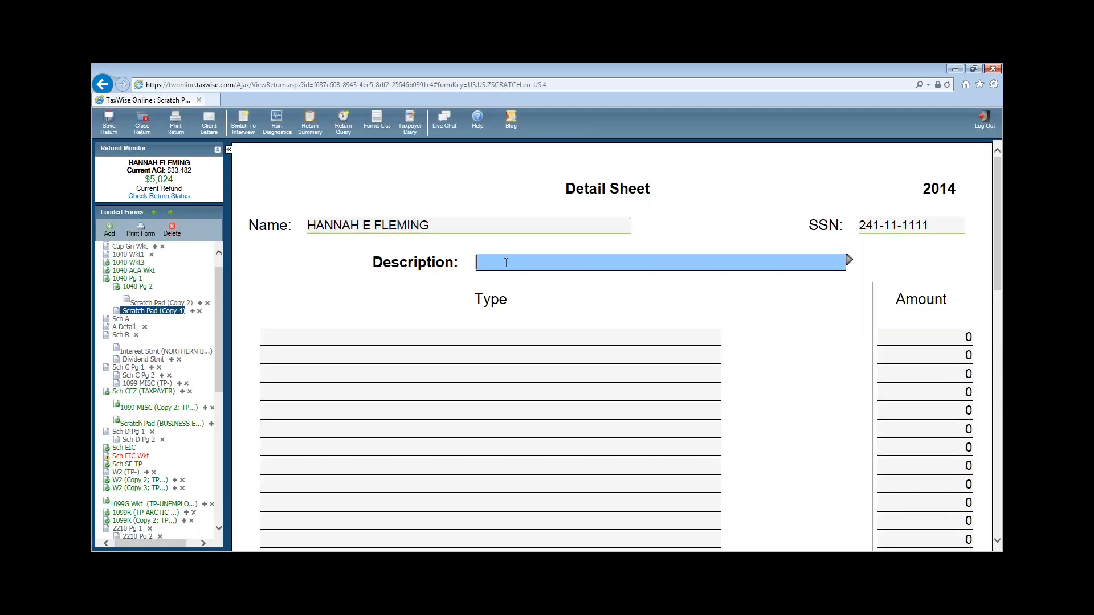
{"action": "type", "text": "ALIMONY RE"}
{"action": "key", "text": "BackSpace"}
{"action": "key", "text": "BackSpace"}
- Add the row '300 PER MONTH FOR 8 MONTHS' at 2400, then open the Sch EIC worksheet
{"action": "left_click", "coordinate": [546, 353]}
{"action": "left_click", "coordinate": [539, 341]}
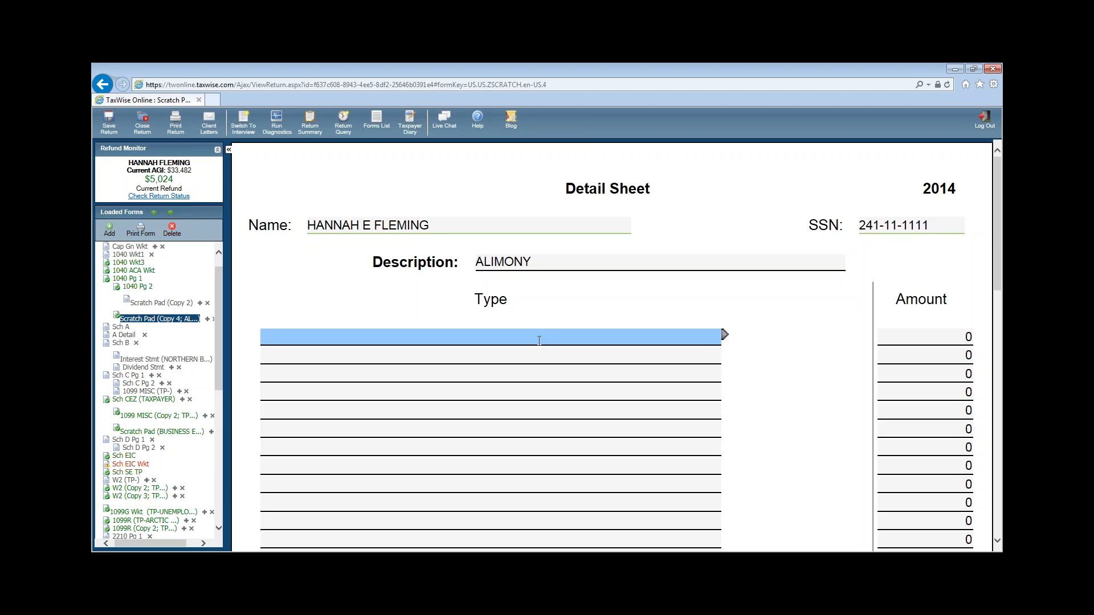
{"action": "type", "text": "300 PER MONTH "}
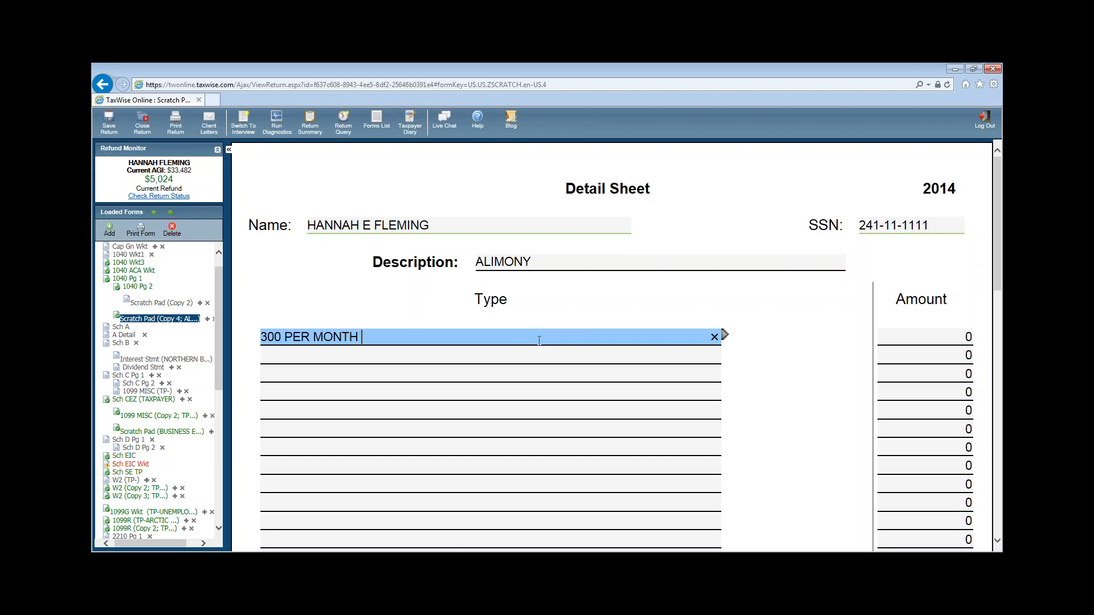
{"action": "type", "text": "FOR 8 MONTHS"}
{"action": "key", "text": "Tab"}
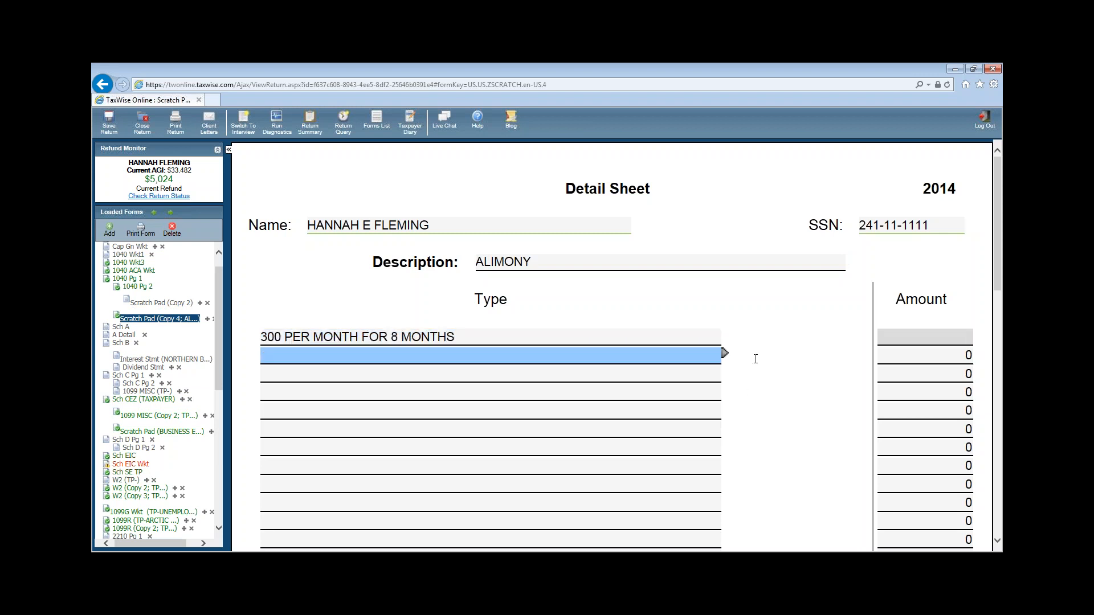
{"action": "type", "text": "2400"}
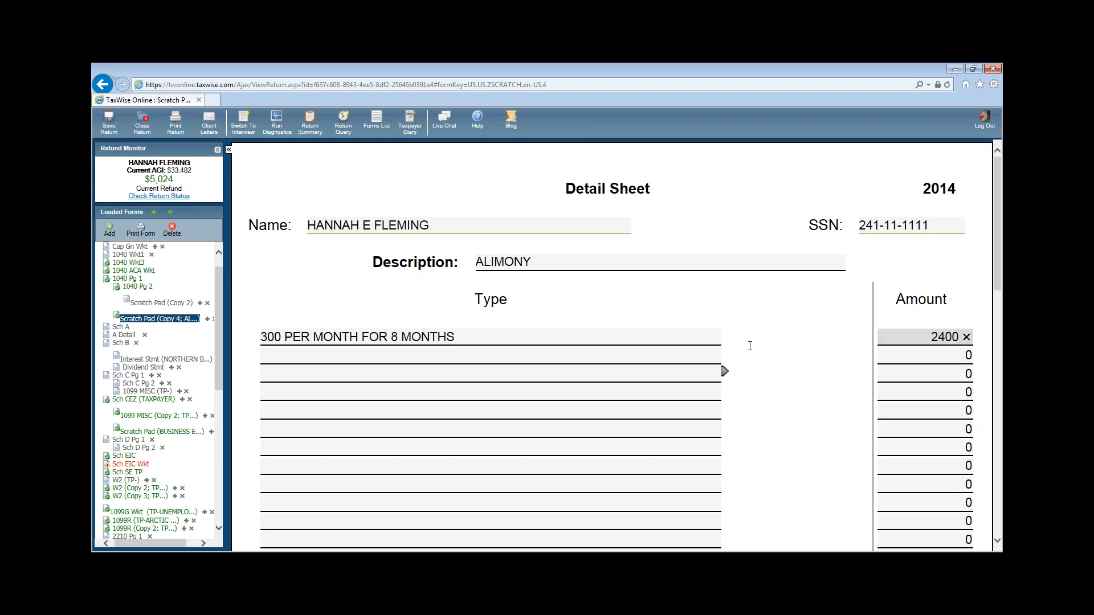
{"action": "left_click", "coordinate": [763, 349]}
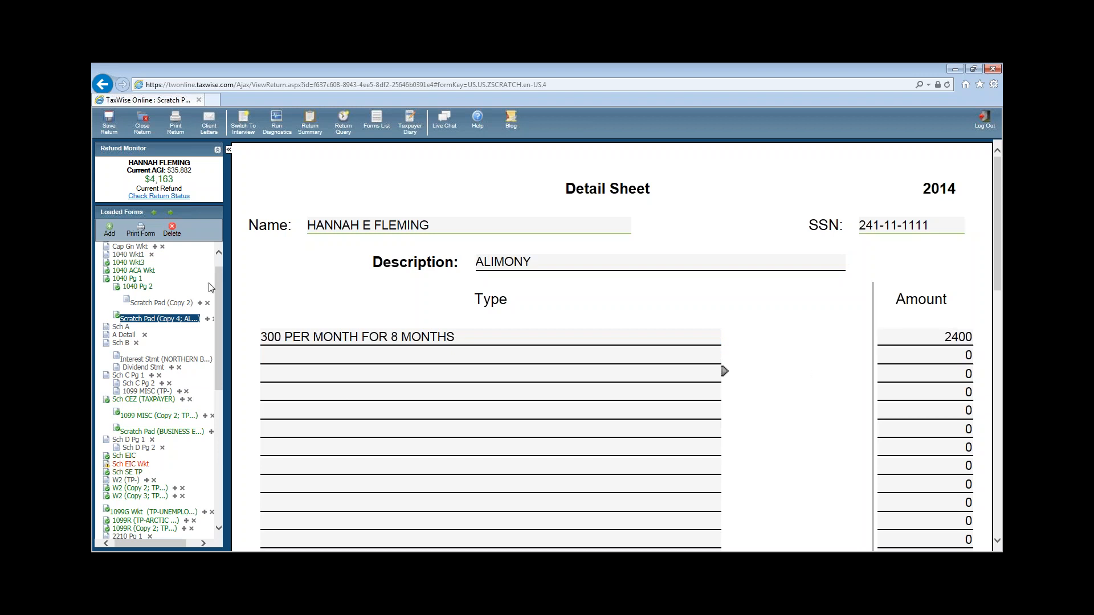
{"action": "left_click_drag", "start_coordinate": [221, 309], "coordinate": [216, 378]}
{"action": "left_click", "coordinate": [130, 297]}
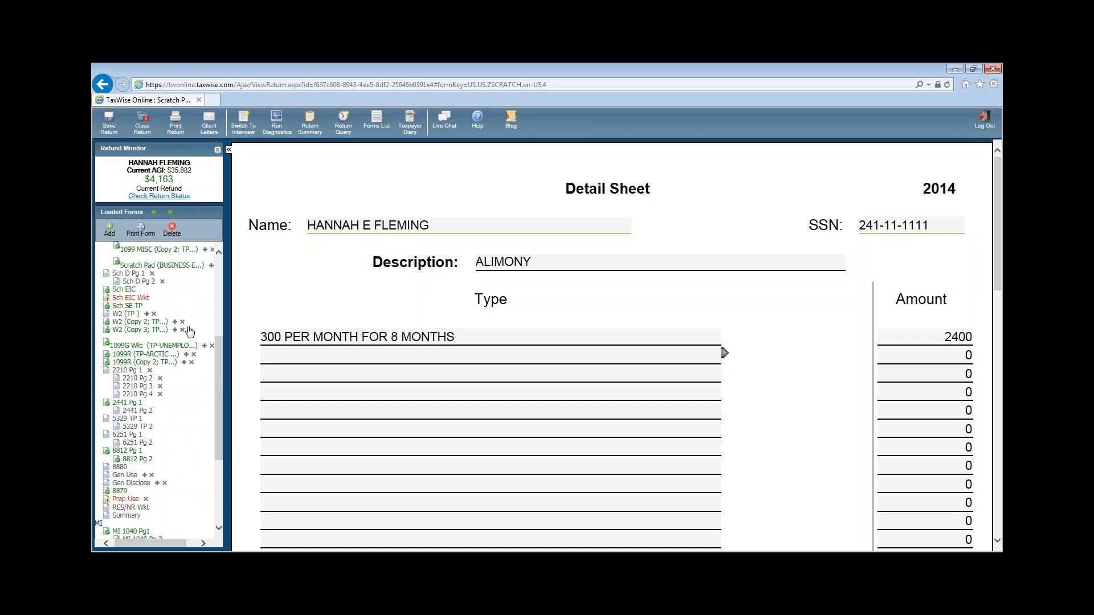
- Review MI 1040CR page 1 lines 9, 16 business income and 20 alimony, then open page 2
{"action": "scroll", "coordinate": [735, 479], "scroll_direction": "down", "scroll_amount": 15}
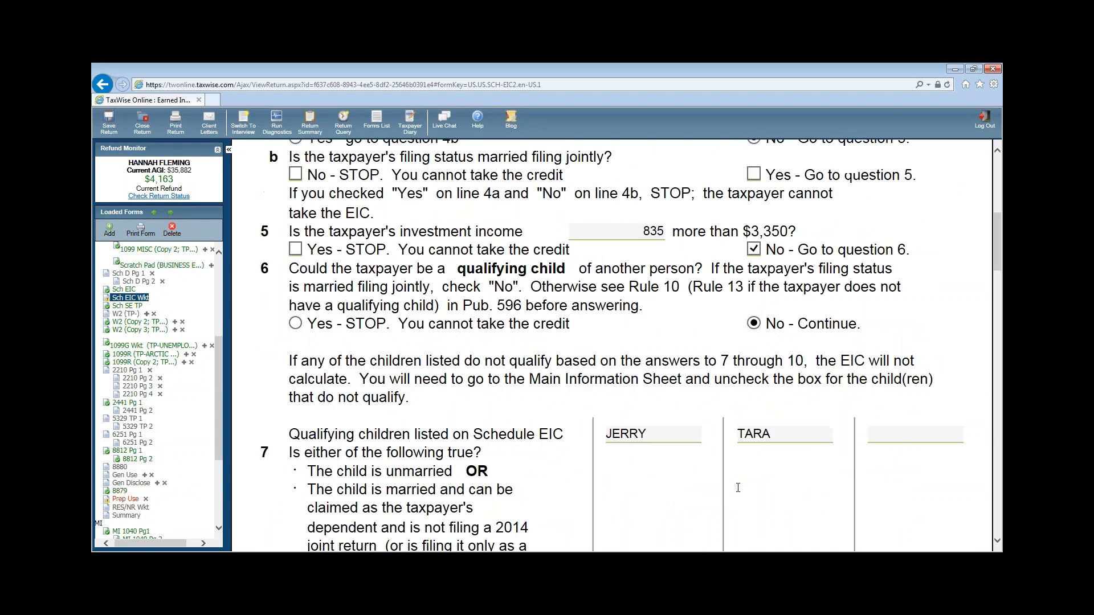
{"action": "scroll", "coordinate": [726, 468], "scroll_direction": "down", "scroll_amount": 5}
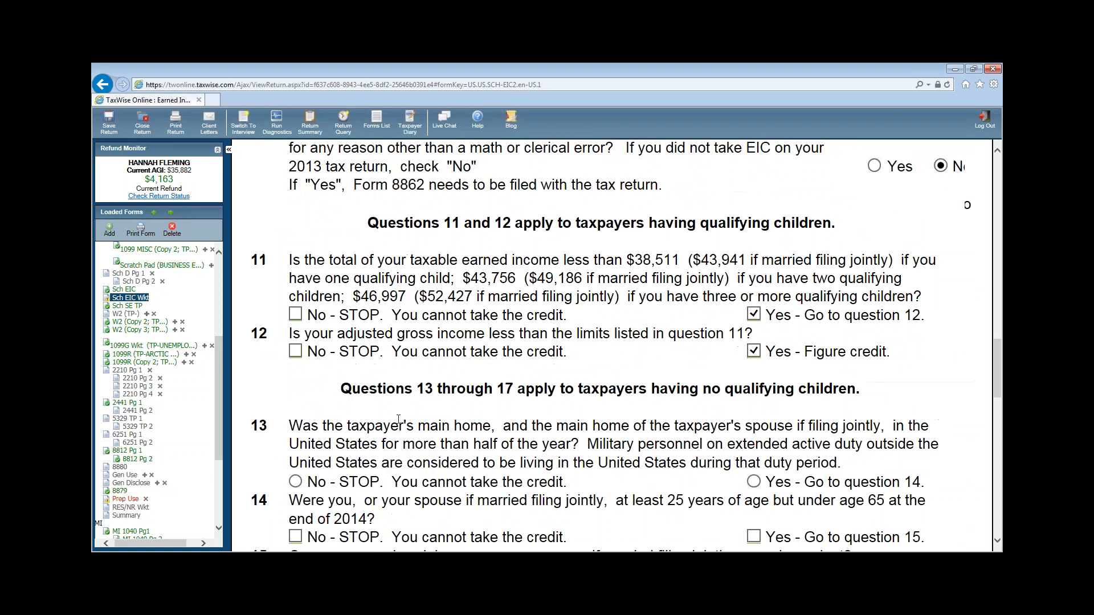
{"action": "left_click_drag", "start_coordinate": [219, 414], "coordinate": [220, 477]}
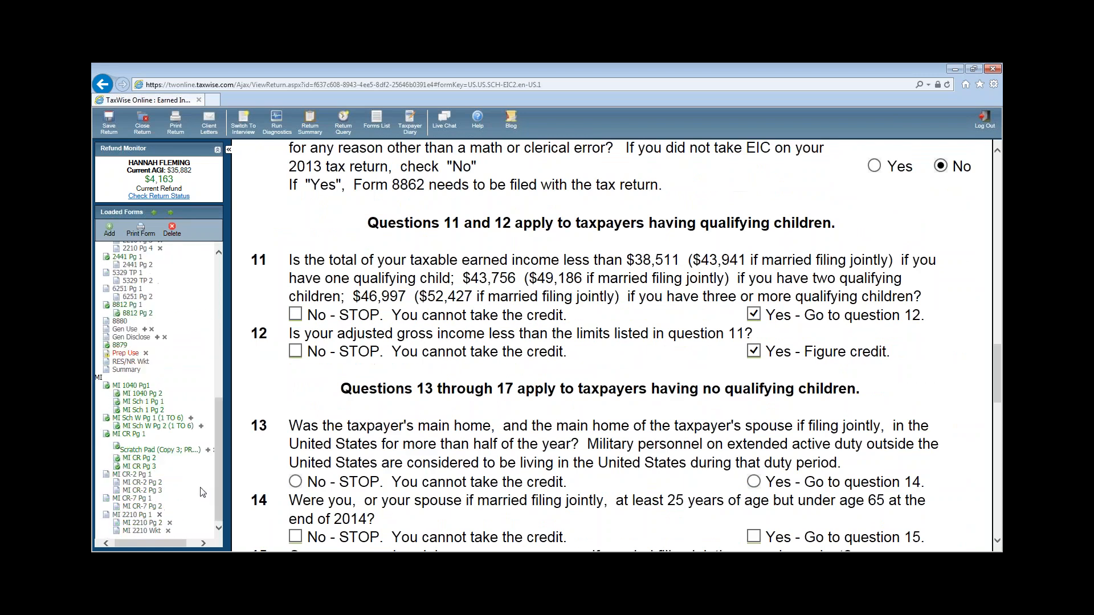
{"action": "left_click", "coordinate": [154, 436]}
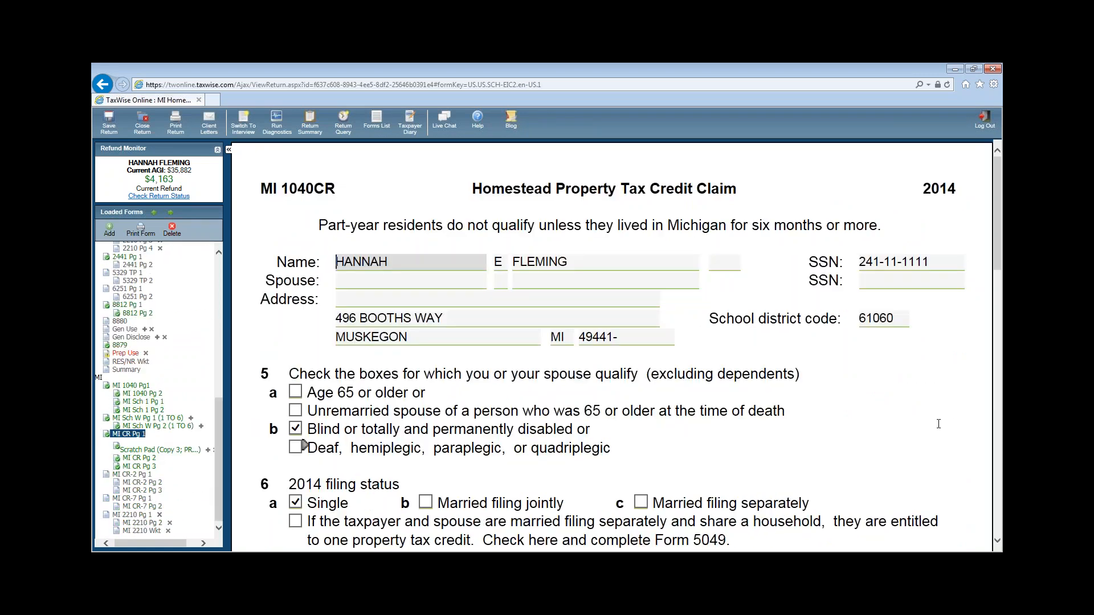
{"action": "scroll", "coordinate": [937, 423], "scroll_direction": "down", "scroll_amount": 6}
{"action": "left_click", "coordinate": [897, 427]}
{"action": "scroll", "coordinate": [897, 427], "scroll_direction": "down", "scroll_amount": 5}
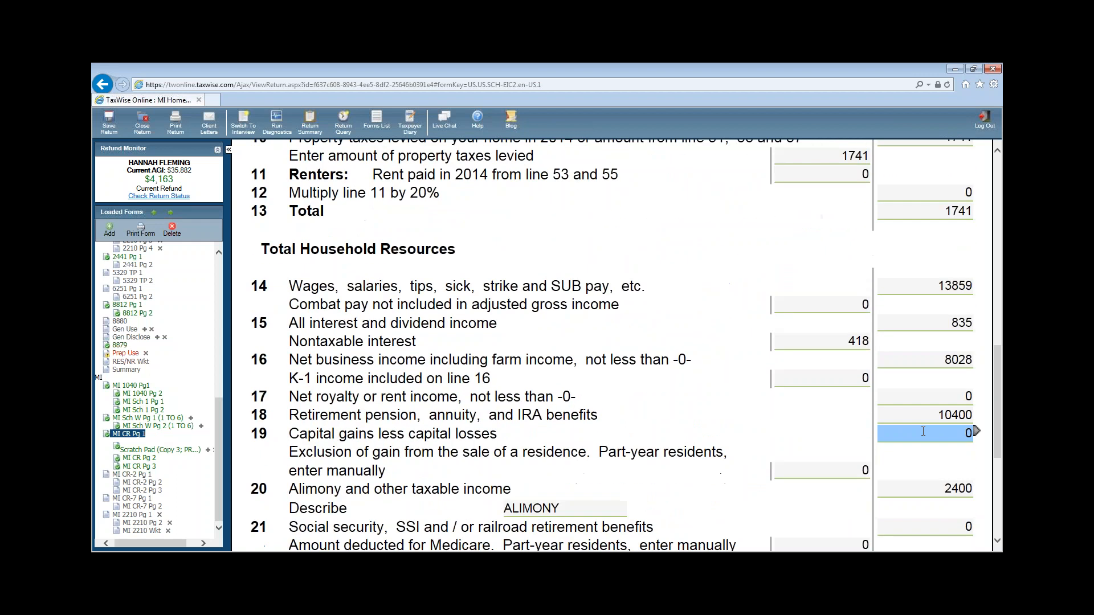
{"action": "left_click", "coordinate": [942, 357]}
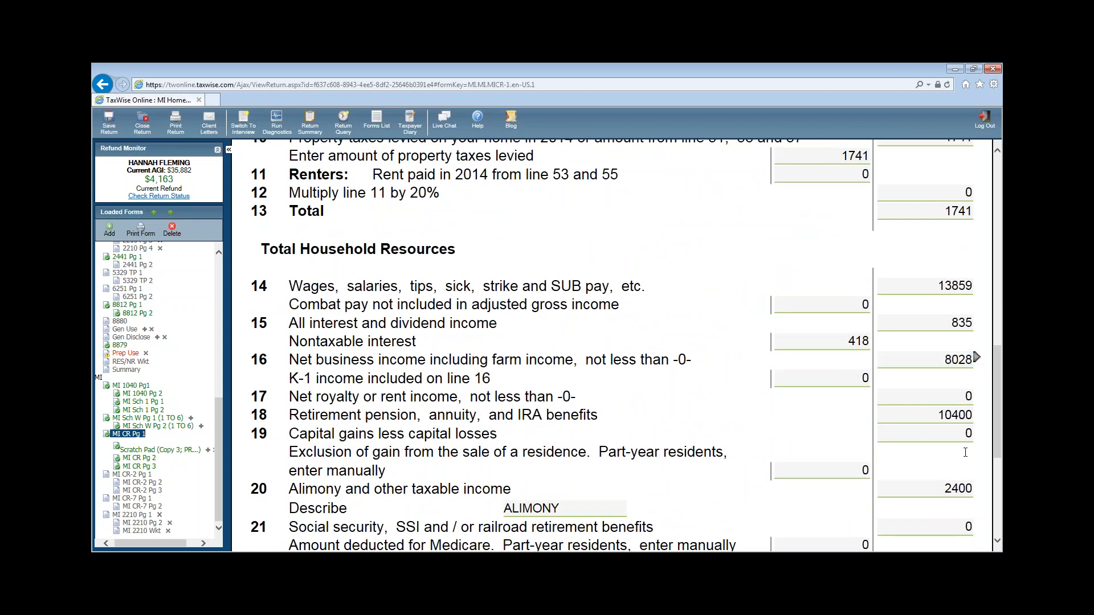
{"action": "scroll", "coordinate": [965, 452], "scroll_direction": "down", "scroll_amount": 3}
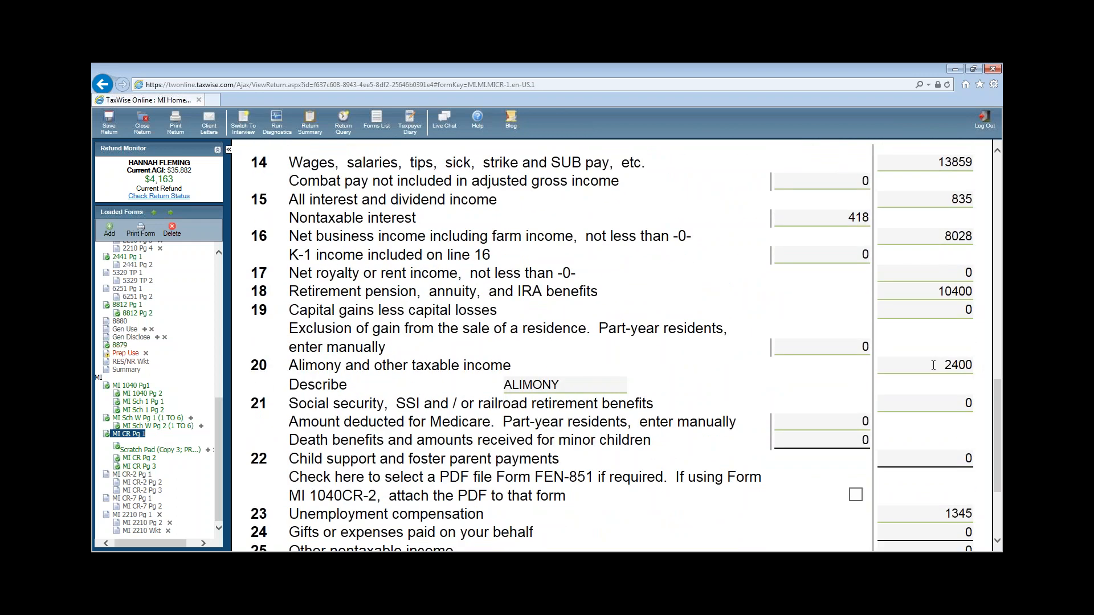
{"action": "left_click", "coordinate": [933, 365]}
{"action": "scroll", "coordinate": [932, 367], "scroll_direction": "down", "scroll_amount": 3}
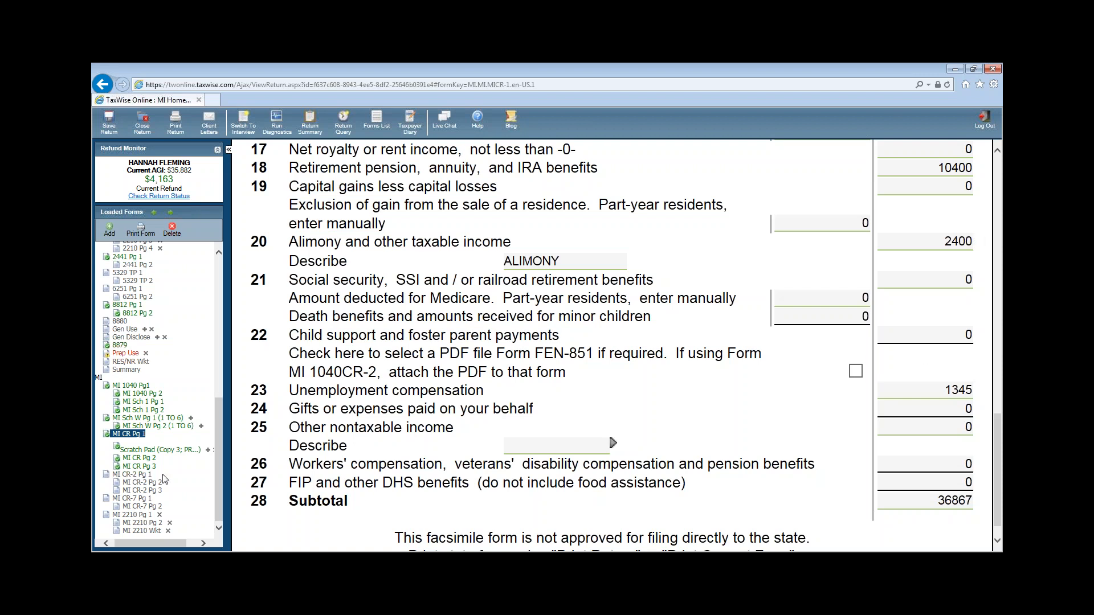
{"action": "left_click", "coordinate": [144, 462]}
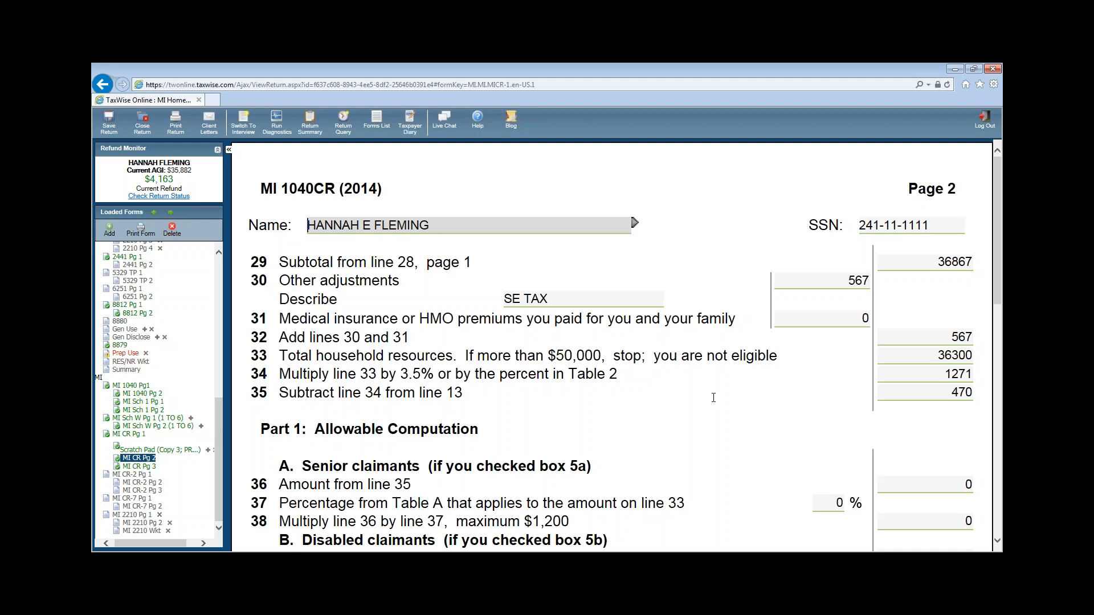
- Check the line 30 SE TAX adjustment, then select line 31's 0 premiums and show its link options
{"action": "left_click", "coordinate": [623, 296]}
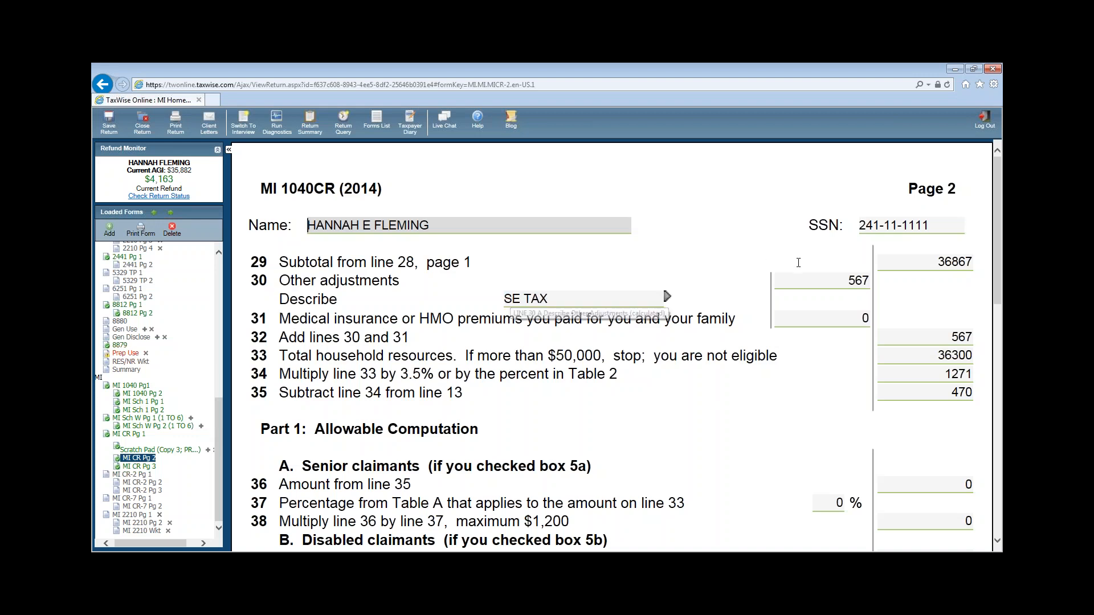
{"action": "left_click", "coordinate": [844, 280]}
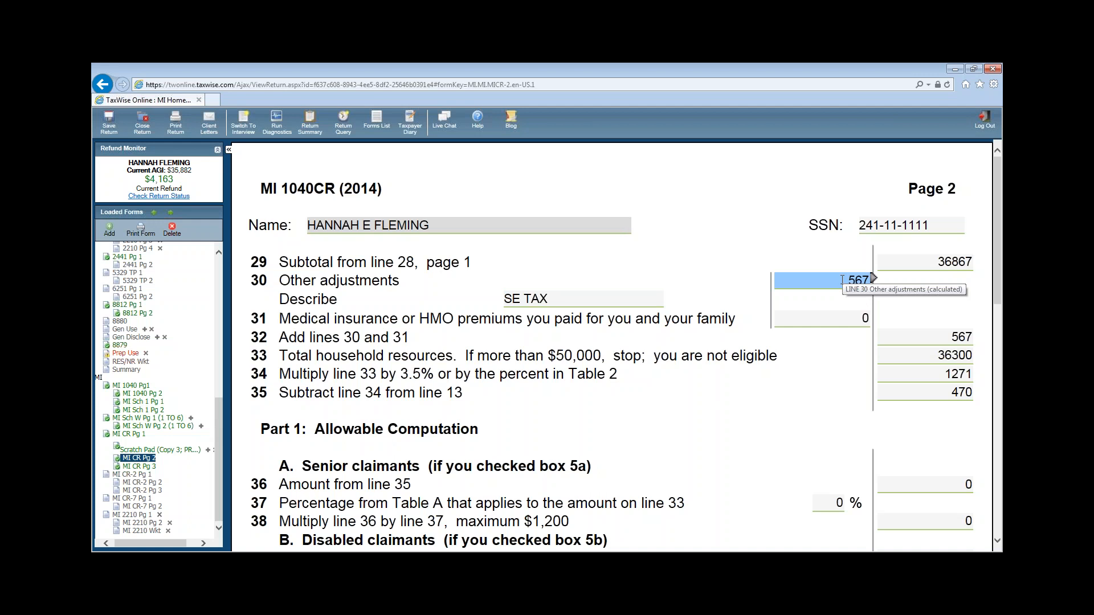
{"action": "left_click", "coordinate": [810, 320]}
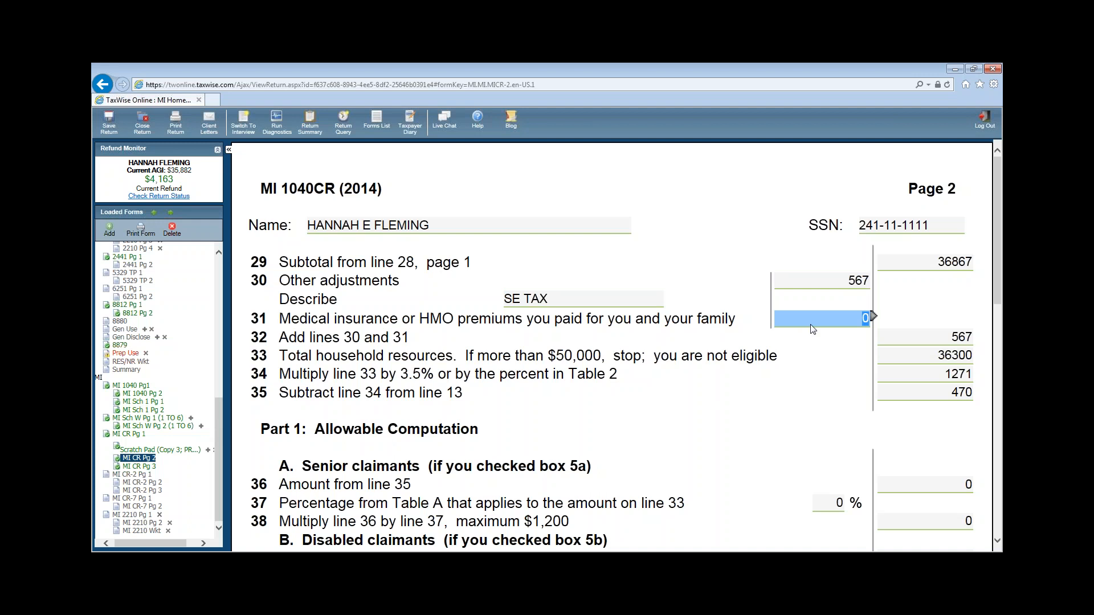
{"action": "left_click", "coordinate": [874, 317]}
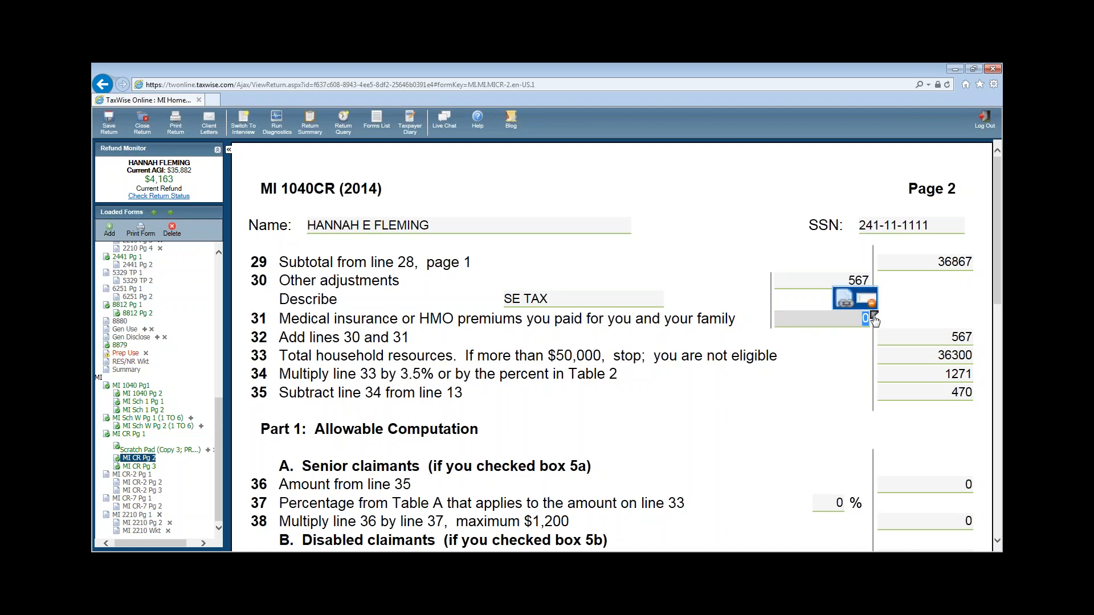
{"action": "left_click", "coordinate": [843, 312]}
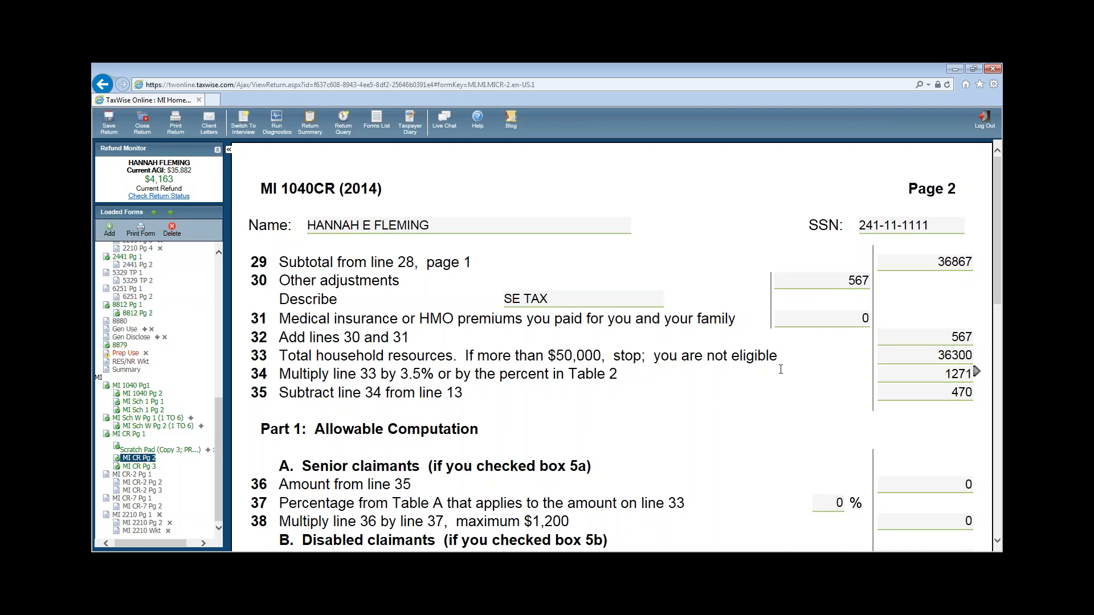
{"action": "left_click", "coordinate": [812, 321]}
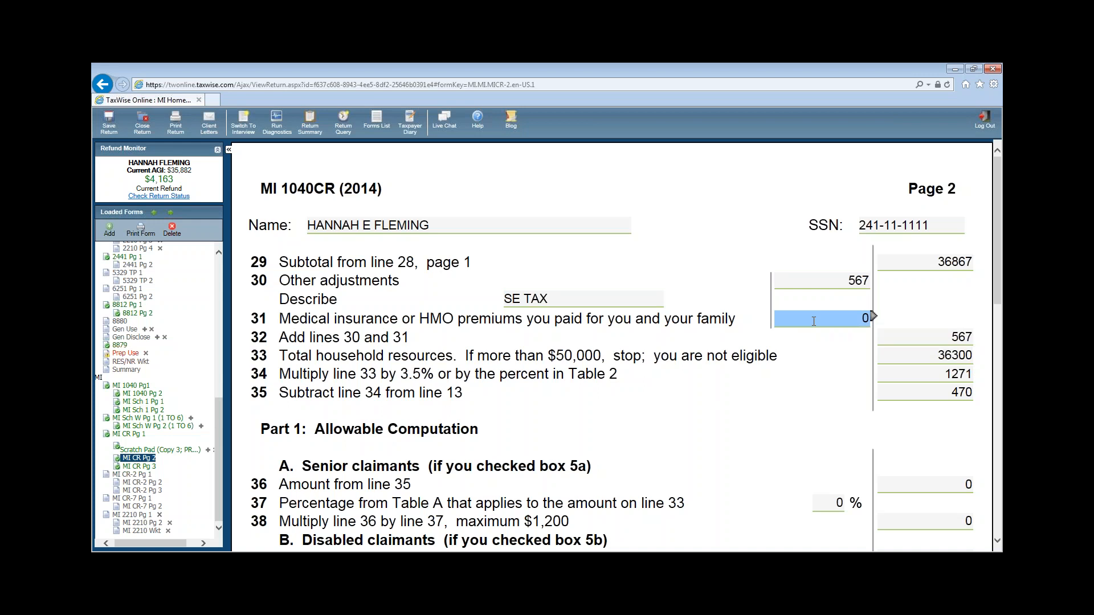
{"action": "double_click", "coordinate": [818, 317]}
{"action": "left_click", "coordinate": [874, 320]}
- Create a new scratch pad linked to line 31, described as AUTO INSURANCE
{"action": "left_click", "coordinate": [839, 305]}
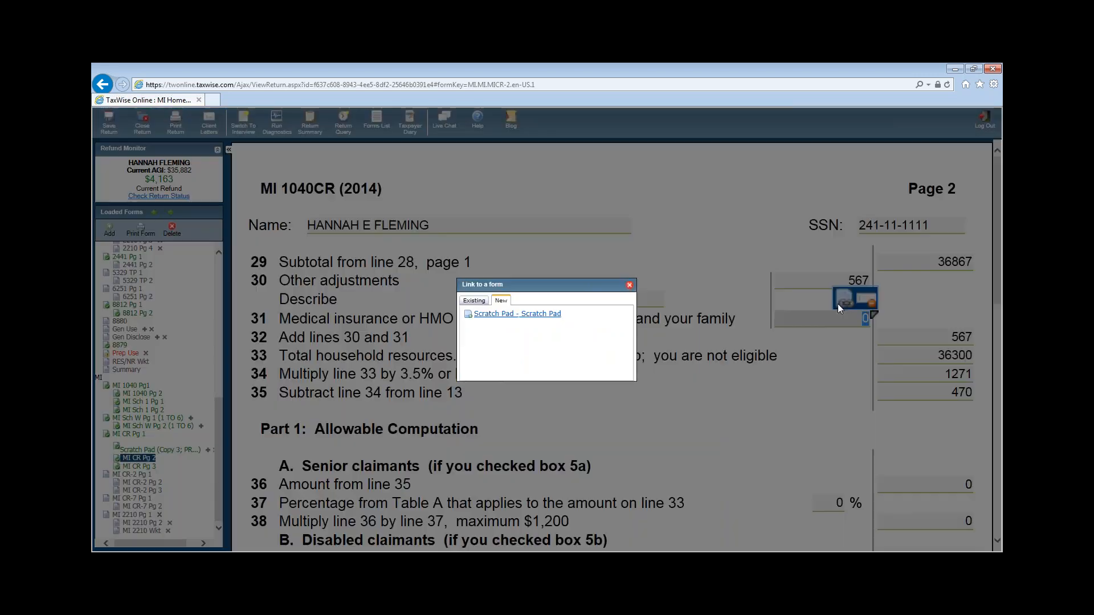
{"action": "left_click", "coordinate": [516, 314]}
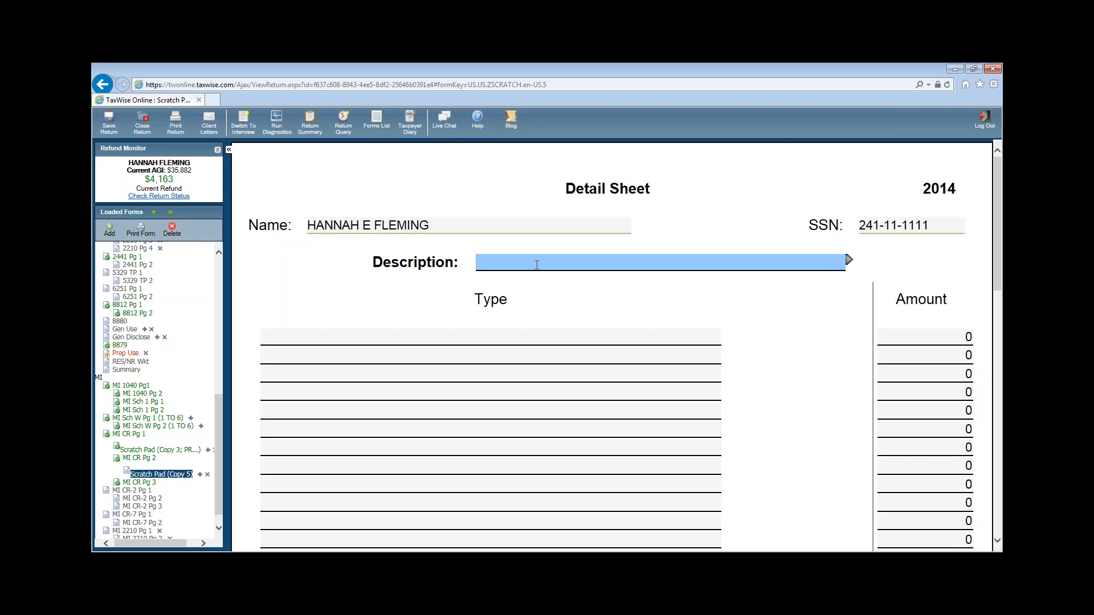
{"action": "type", "text": "C"}
{"action": "key", "text": "BackSpace"}
{"action": "type", "text": "AUTO A"}
{"action": "key", "text": "BackSpace"}
{"action": "type", "text": "INSURANCE"}
- Add HEALTH PREMIUM FOR AUTO INSURANCE at 130, then return to MI 1040CR page 1
{"action": "left_click", "coordinate": [433, 337]}
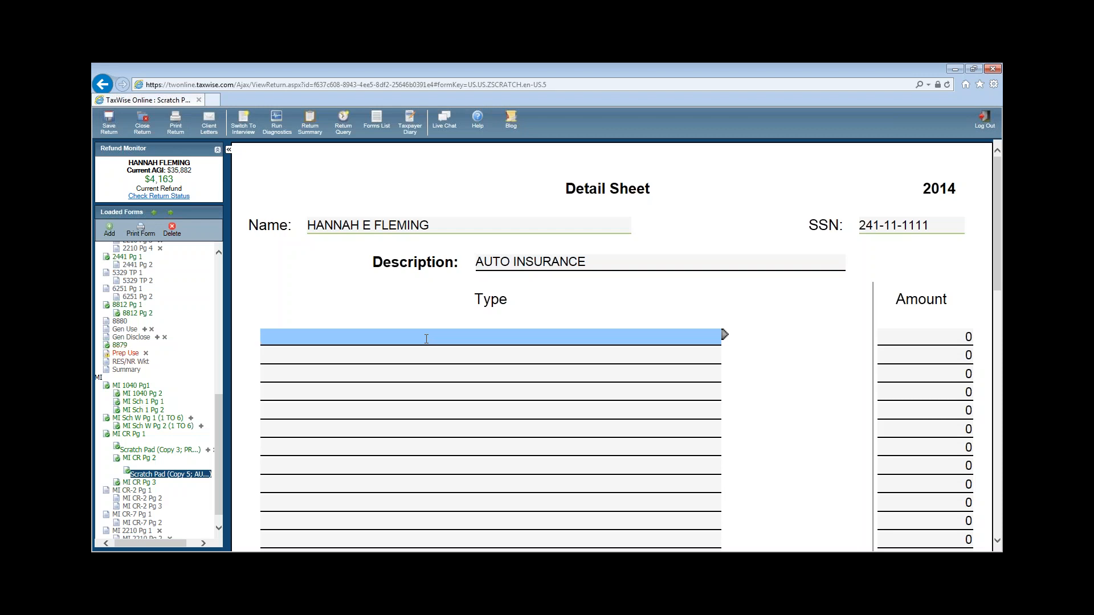
{"action": "type", "text": "HEALTH PREMIUM FOR AUTO I"}
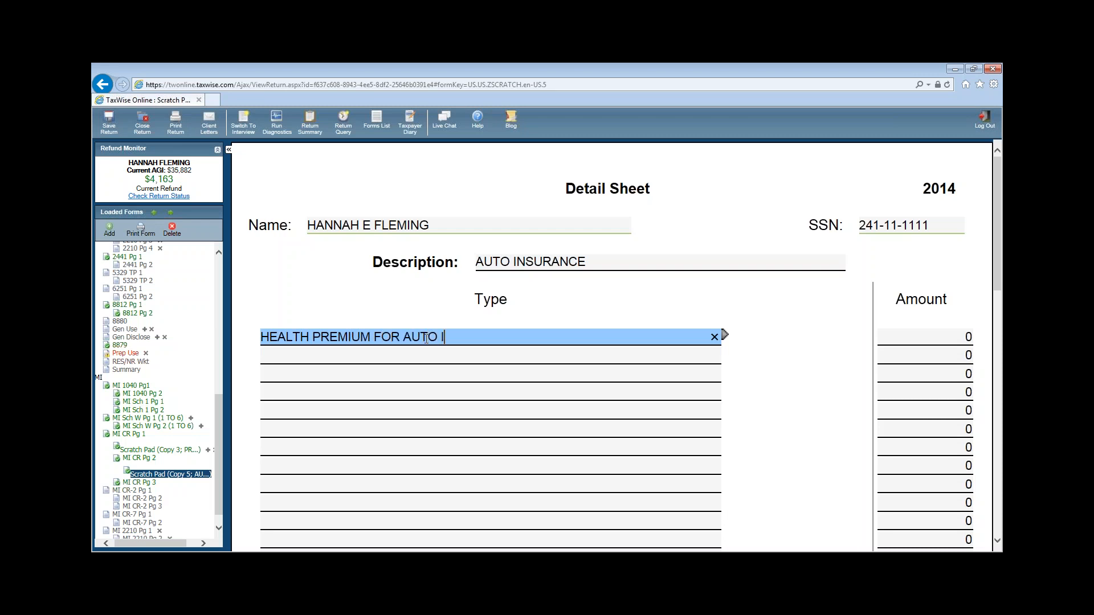
{"action": "type", "text": "NSURANCE"}
{"action": "key", "text": "Tab"}
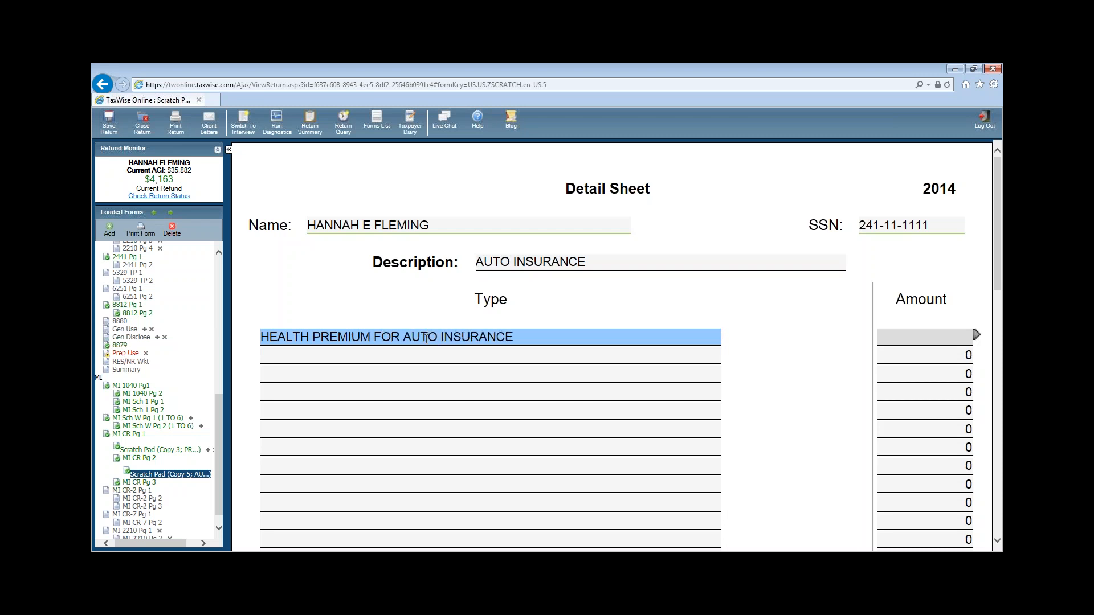
{"action": "type", "text": "130"}
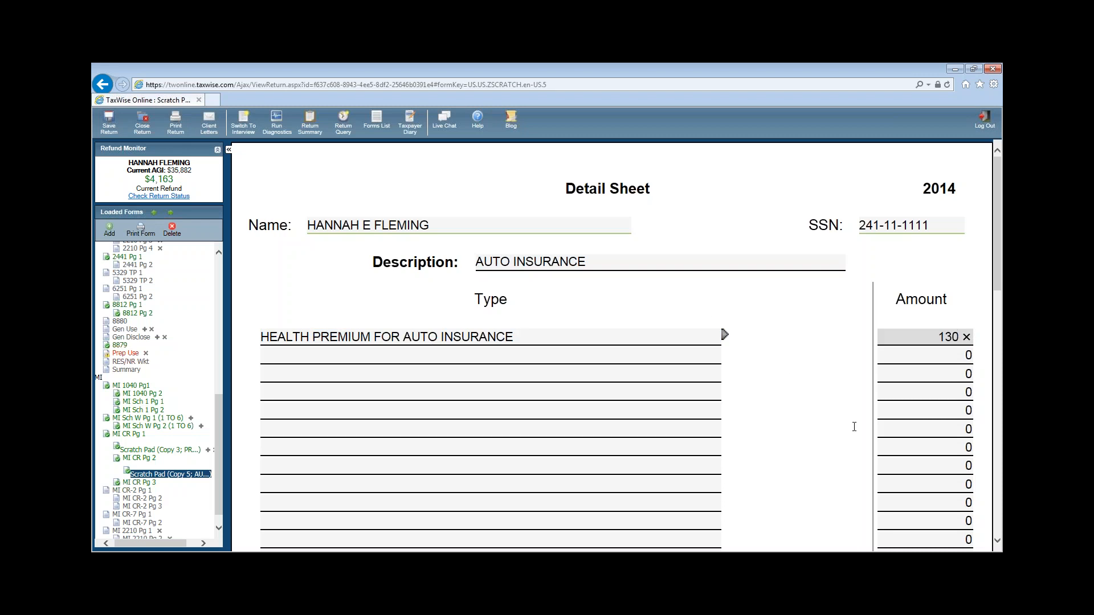
{"action": "left_click", "coordinate": [854, 426]}
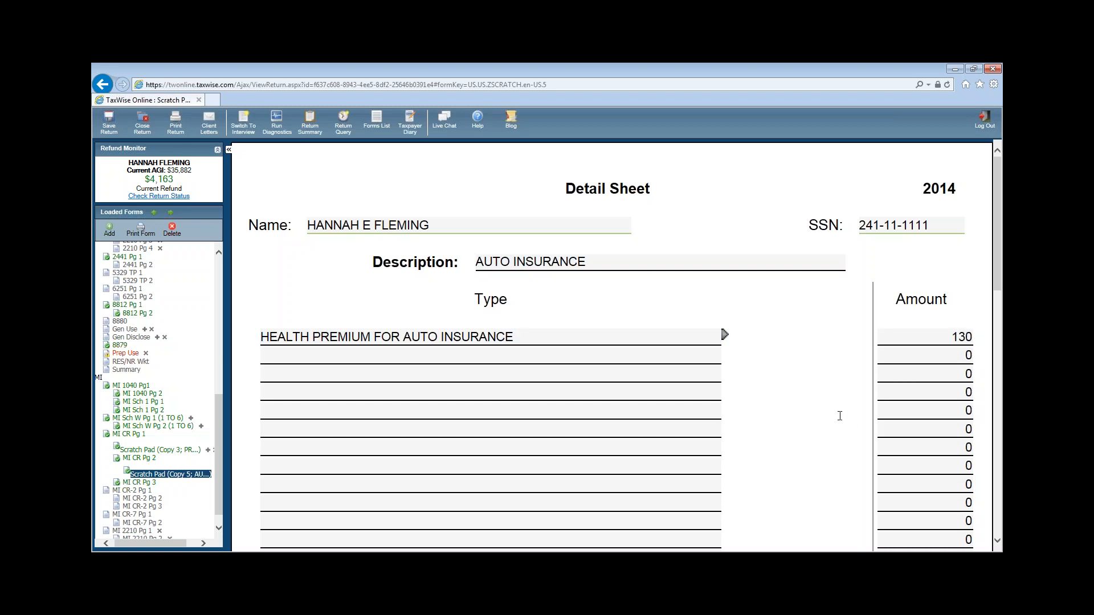
{"action": "left_click", "coordinate": [127, 435]}
- Confirm MI 1040CR page 2 shows 130 on line 31 and a 475 property tax credit on line 44
{"action": "left_click", "coordinate": [143, 457]}
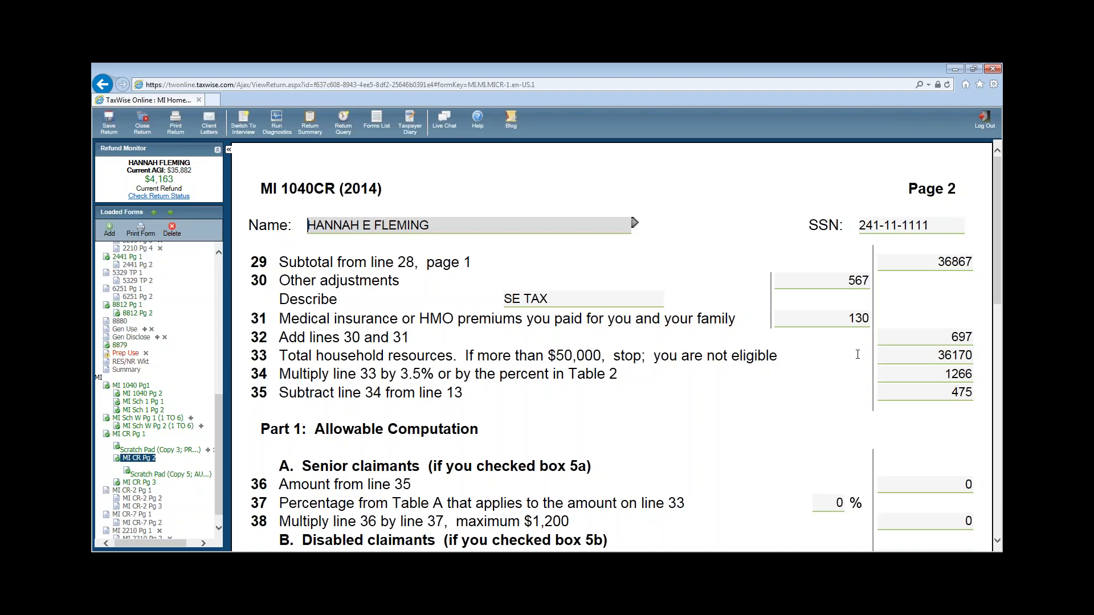
{"action": "left_click", "coordinate": [837, 315]}
{"action": "scroll", "coordinate": [864, 366], "scroll_direction": "down", "scroll_amount": 2}
{"action": "scroll", "coordinate": [858, 358], "scroll_direction": "down", "scroll_amount": 3}
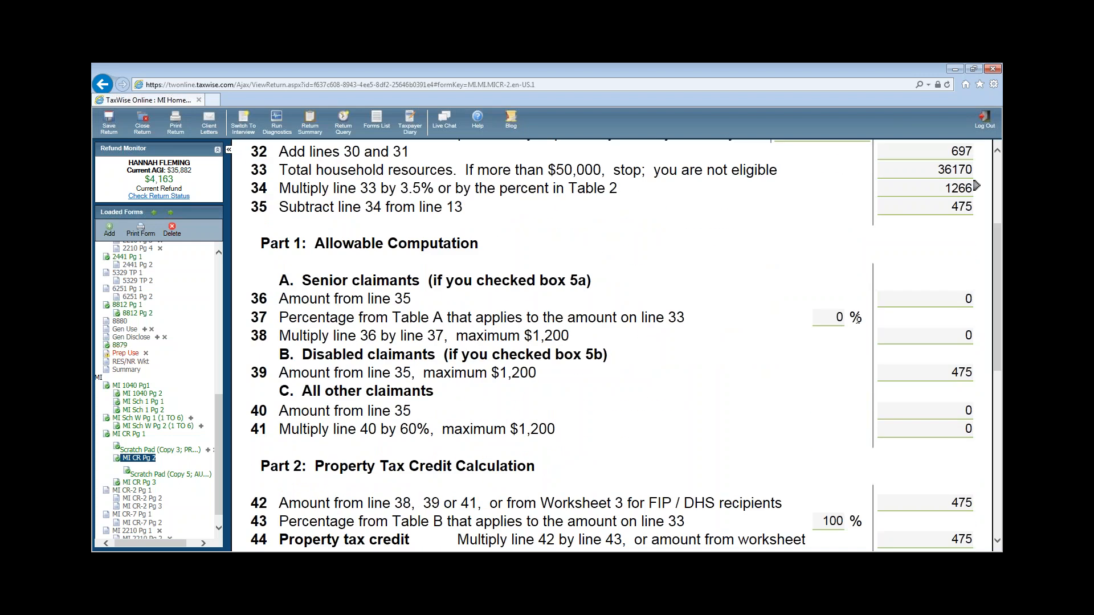
{"action": "scroll", "coordinate": [858, 362], "scroll_direction": "down", "scroll_amount": 3}
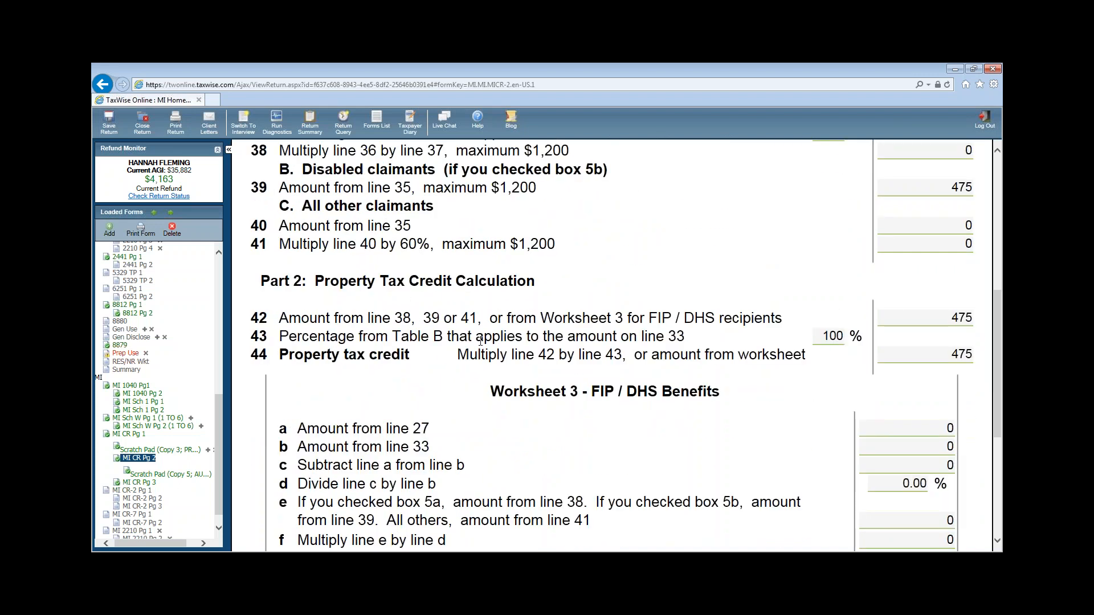
{"action": "left_click", "coordinate": [937, 356]}
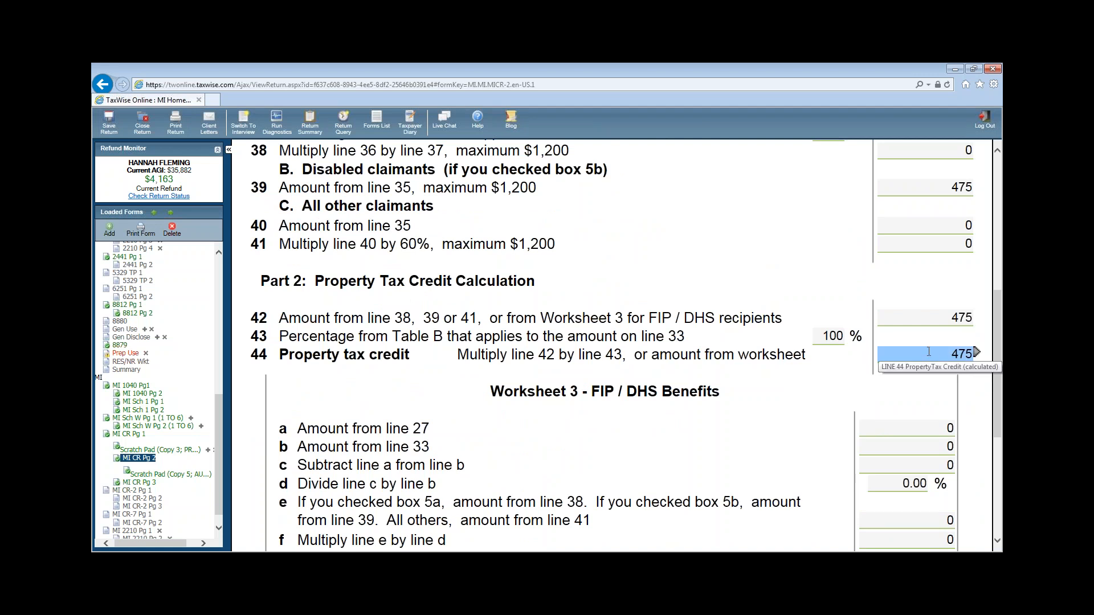
- Review MI 1040CR page 3, then open page 1 of the MI 1040CR-7 Home Heating Credit Claim
{"action": "left_click", "coordinate": [140, 483]}
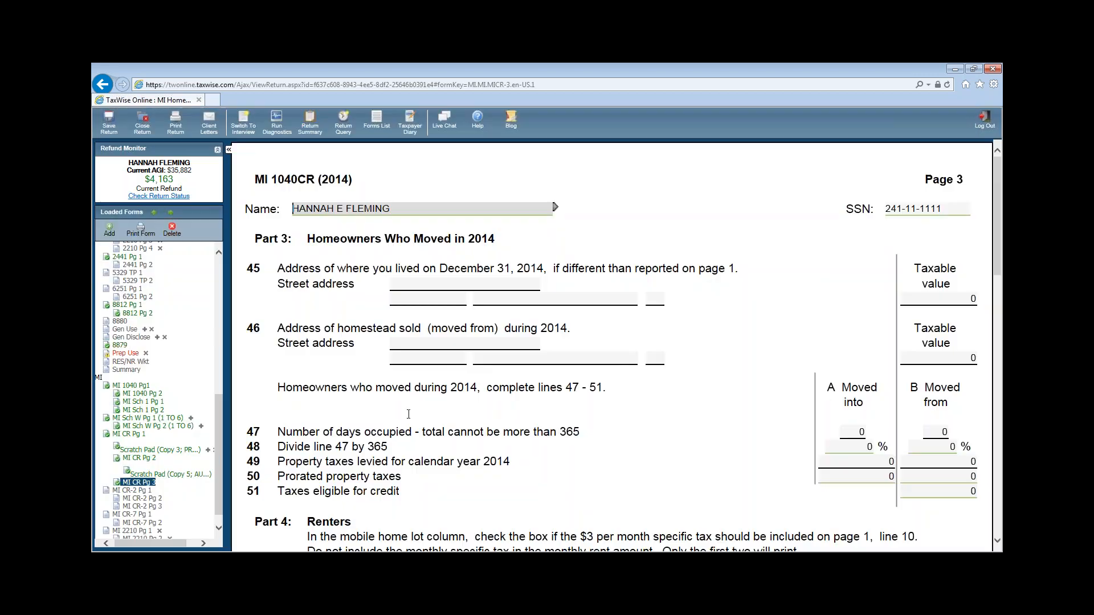
{"action": "scroll", "coordinate": [408, 417], "scroll_direction": "down", "scroll_amount": 5}
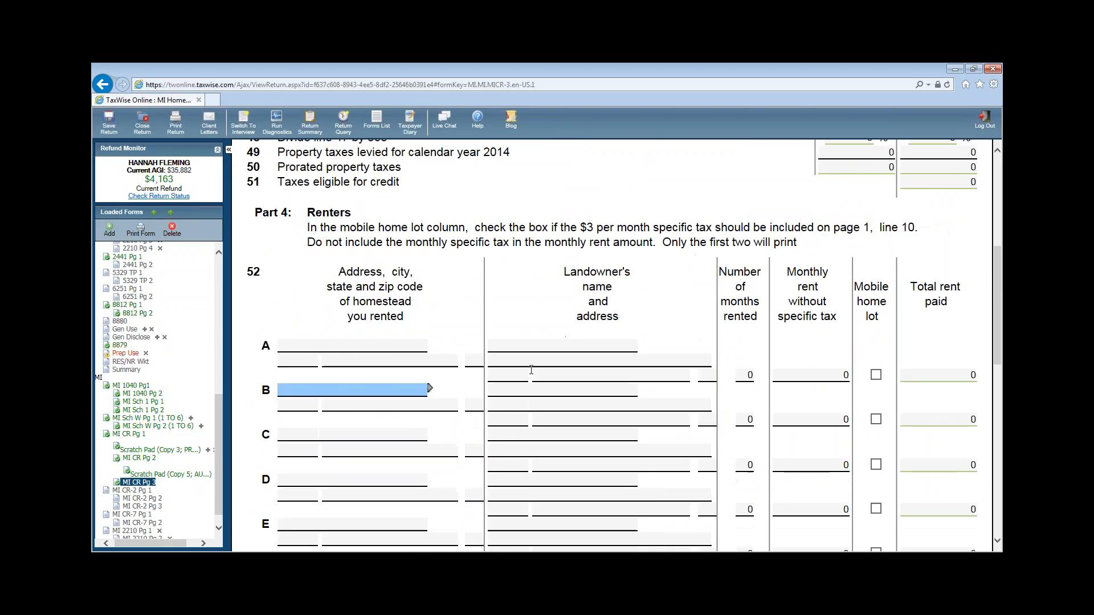
{"action": "scroll", "coordinate": [427, 467], "scroll_direction": "down", "scroll_amount": 5}
{"action": "scroll", "coordinate": [425, 464], "scroll_direction": "up", "scroll_amount": 5}
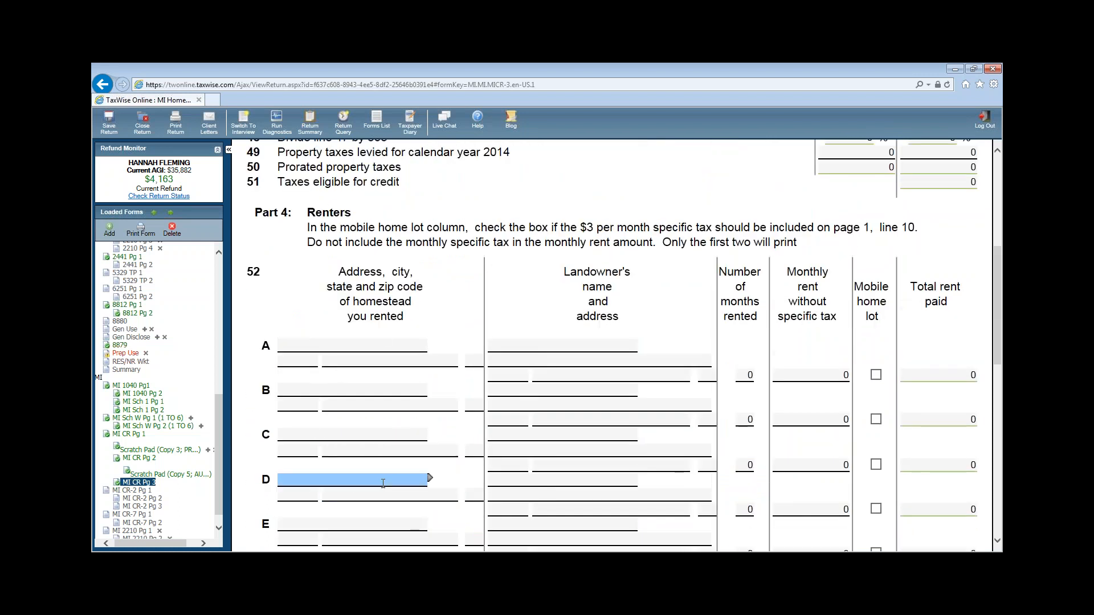
{"action": "scroll", "coordinate": [393, 478], "scroll_direction": "down", "scroll_amount": 5}
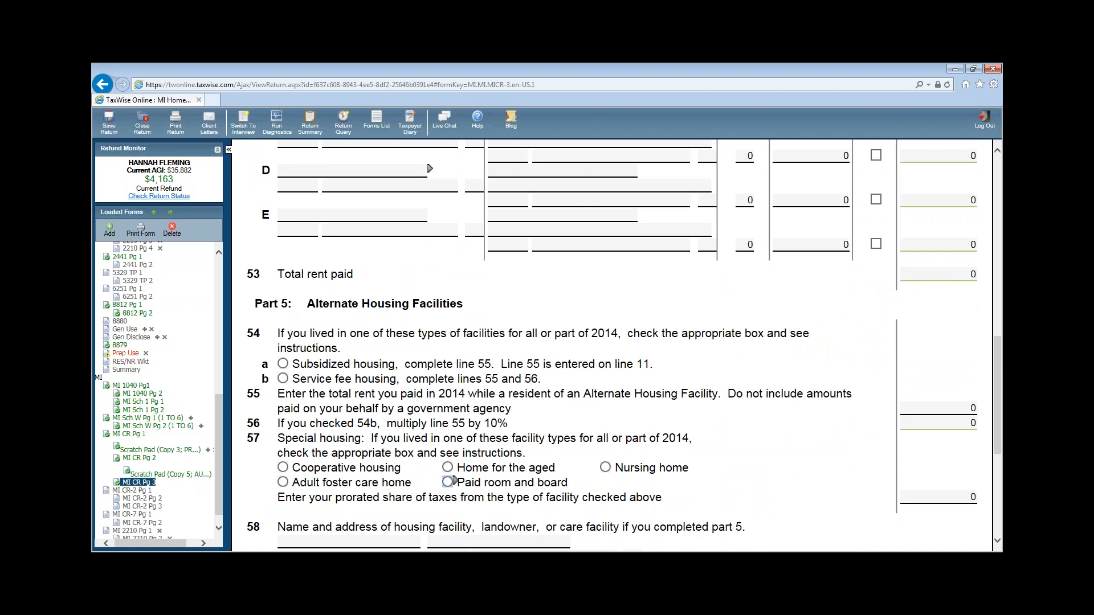
{"action": "scroll", "coordinate": [532, 427], "scroll_direction": "down", "scroll_amount": 5}
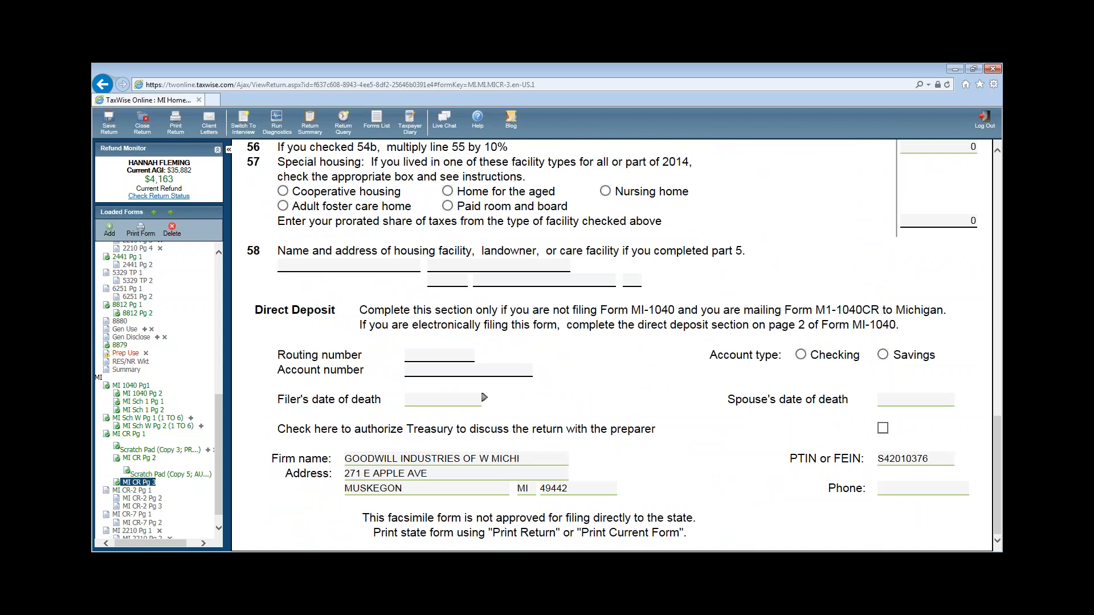
{"action": "left_click", "coordinate": [219, 529]}
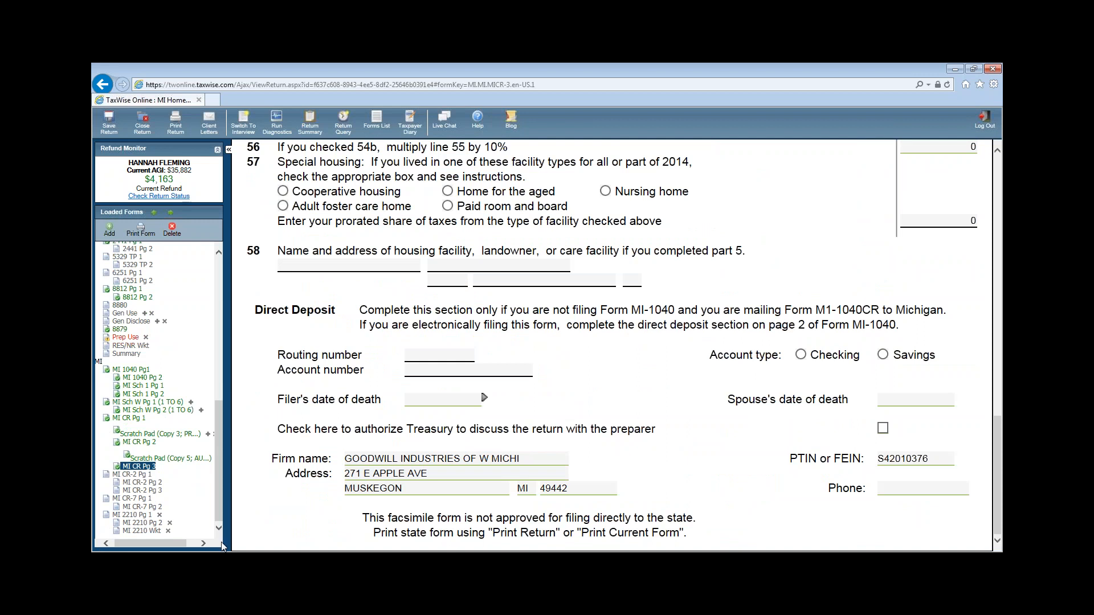
{"action": "left_click", "coordinate": [135, 507]}
{"action": "left_click", "coordinate": [131, 499]}
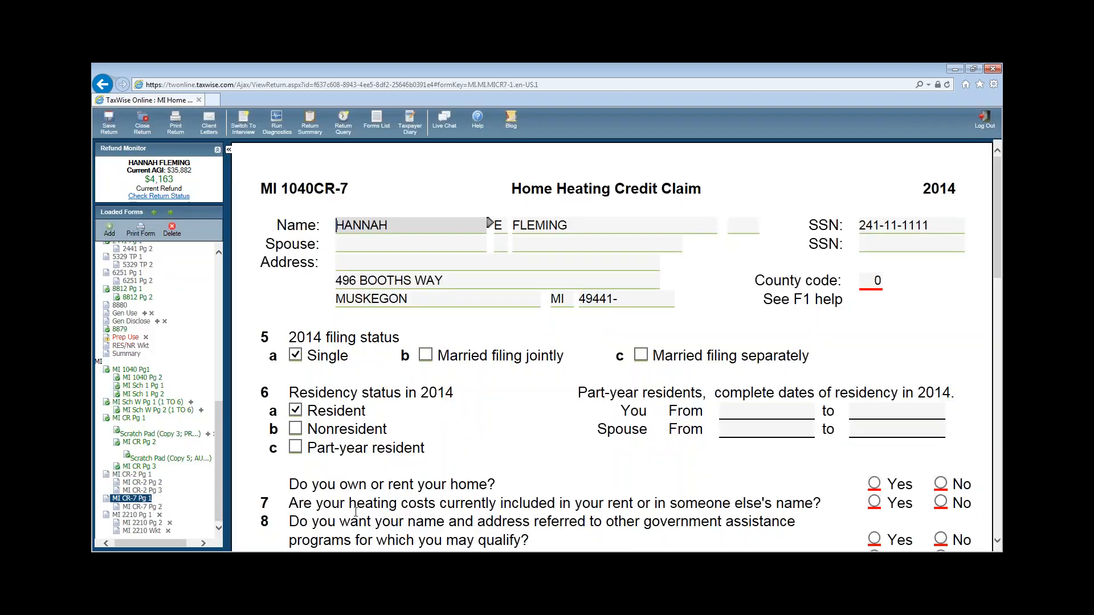
{"action": "left_click", "coordinate": [868, 282]}
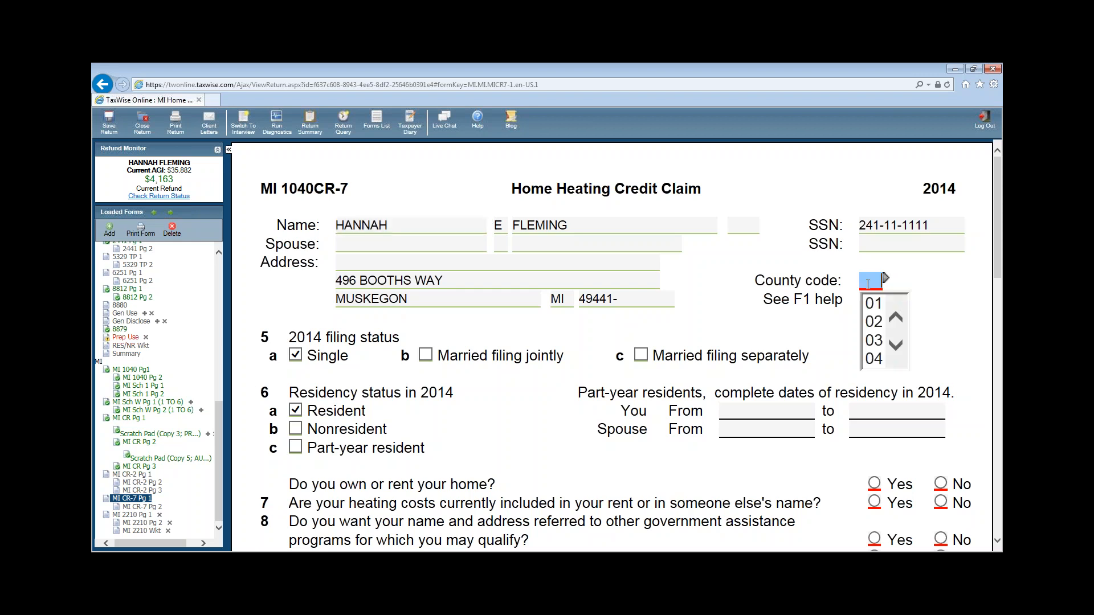
{"action": "type", "text": "0"}
{"action": "left_click", "coordinate": [158, 508]}
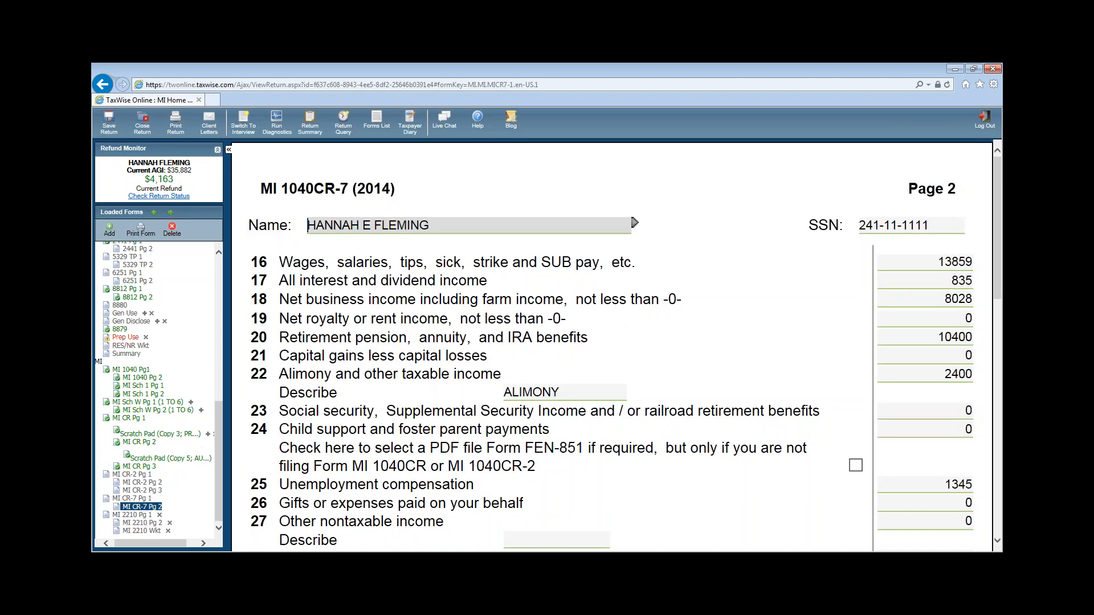
{"action": "scroll", "coordinate": [753, 482], "scroll_direction": "down", "scroll_amount": 3}
{"action": "scroll", "coordinate": [753, 482], "scroll_direction": "down", "scroll_amount": 1}
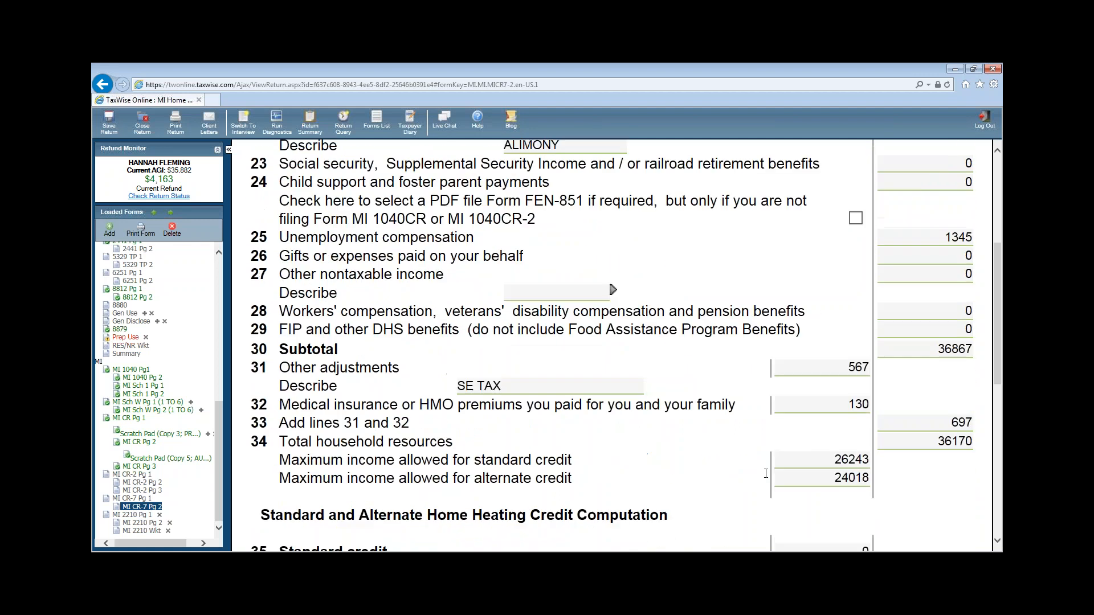
{"action": "left_click", "coordinate": [938, 443]}
{"action": "left_click", "coordinate": [837, 479]}
{"action": "left_click", "coordinate": [837, 461]}
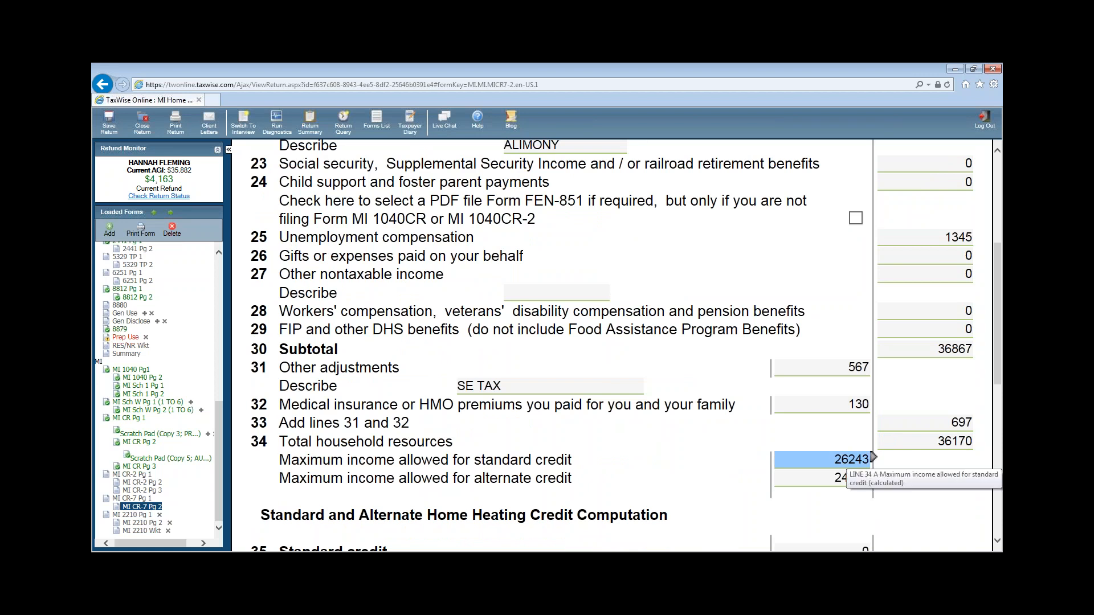
{"action": "left_click", "coordinate": [918, 444]}
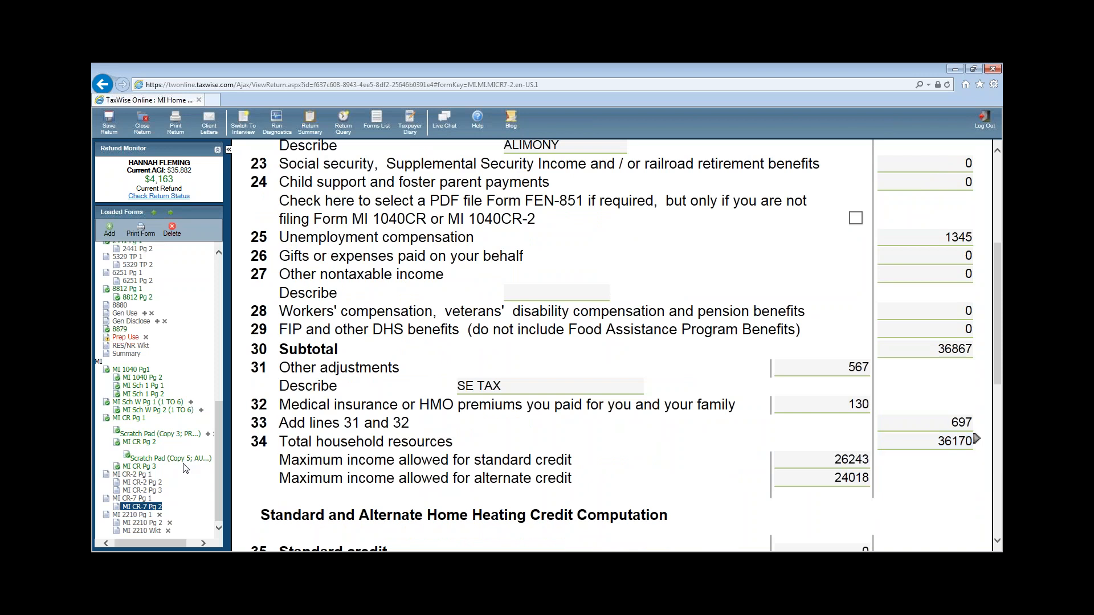
{"action": "left_click", "coordinate": [128, 498]}
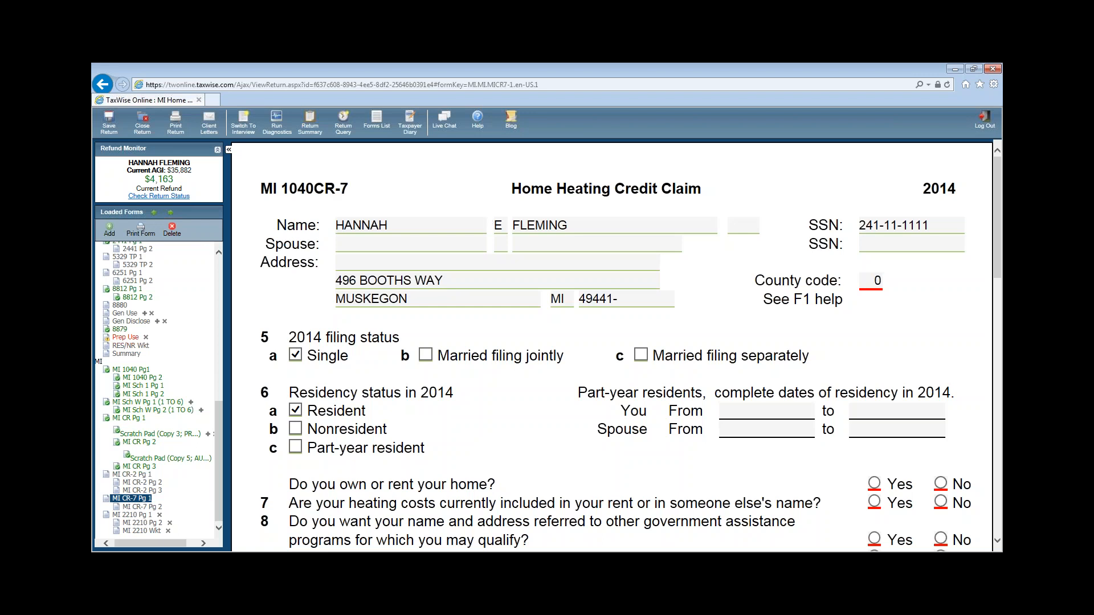
- Enter county code 61 and answer Yes to owning or renting the home
{"action": "left_click", "coordinate": [870, 283]}
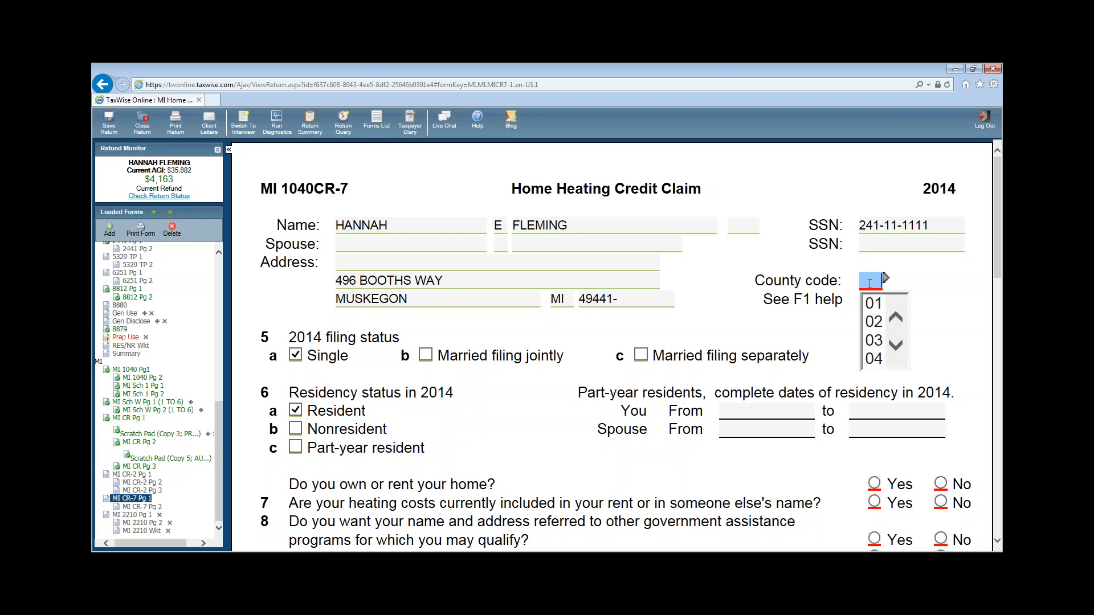
{"action": "type", "text": "61"}
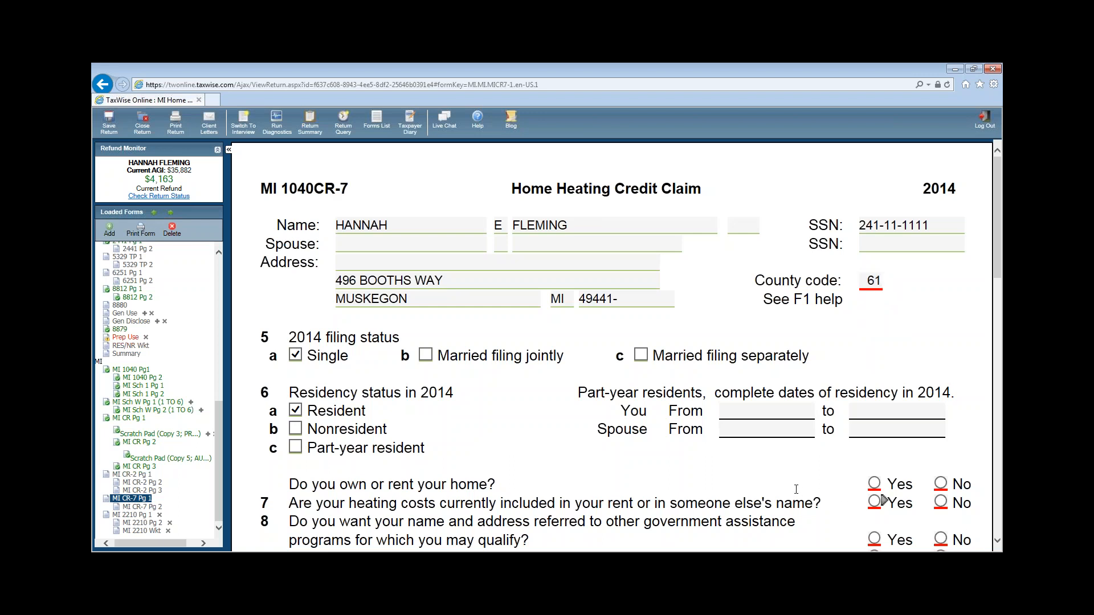
{"action": "scroll", "coordinate": [805, 481], "scroll_direction": "down", "scroll_amount": 2}
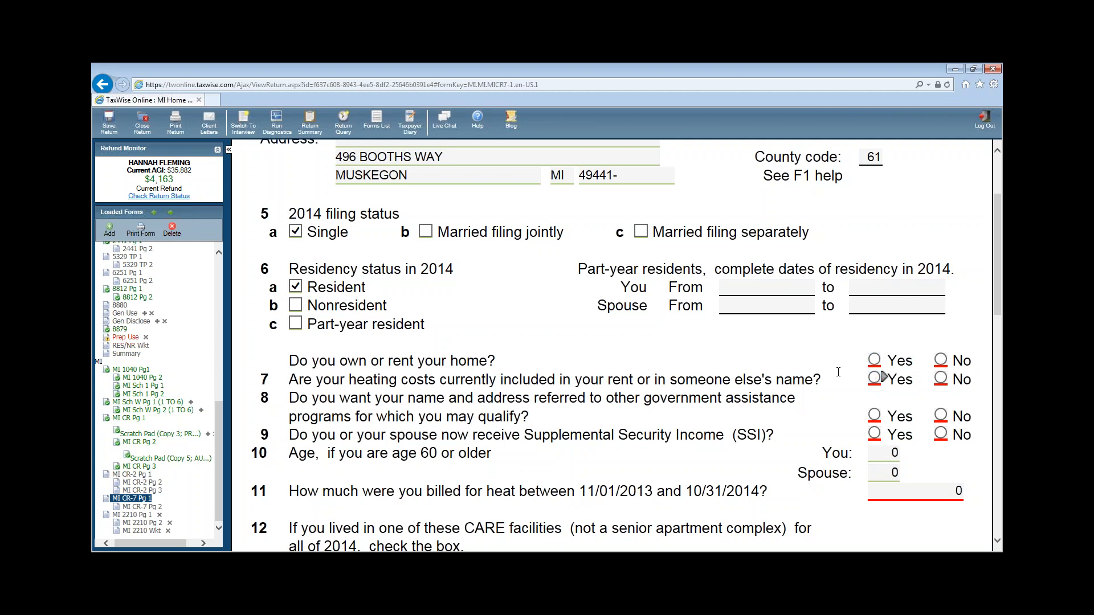
{"action": "left_click", "coordinate": [874, 360]}
{"action": "left_click", "coordinate": [892, 453]}
- Answer No on lines 7, 8 and 9 and enter 413 billed for heat on line 11
{"action": "left_click", "coordinate": [941, 379]}
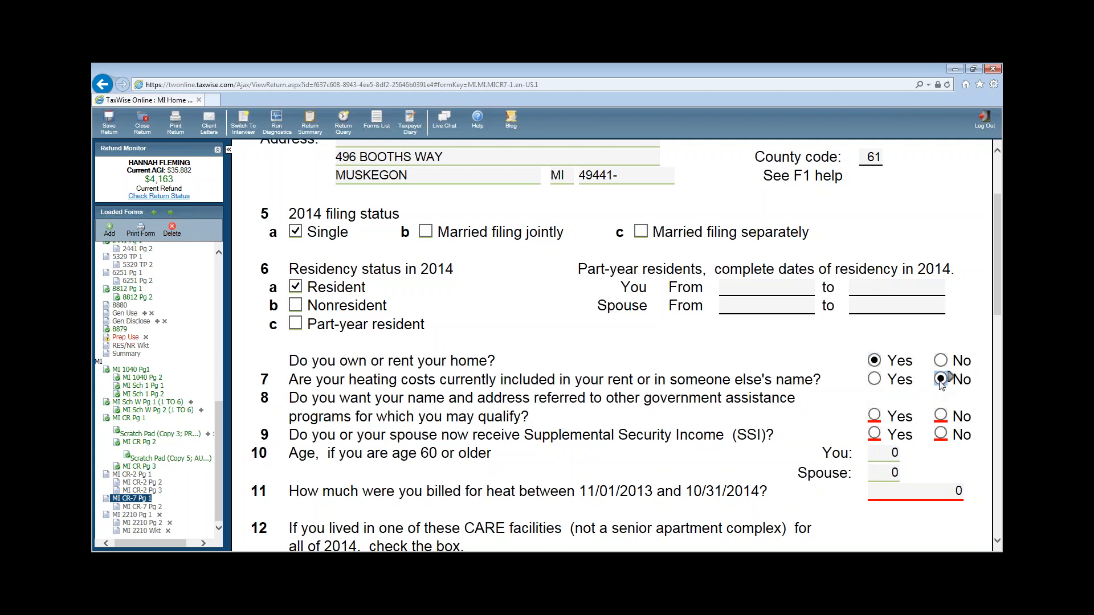
{"action": "left_click", "coordinate": [939, 418]}
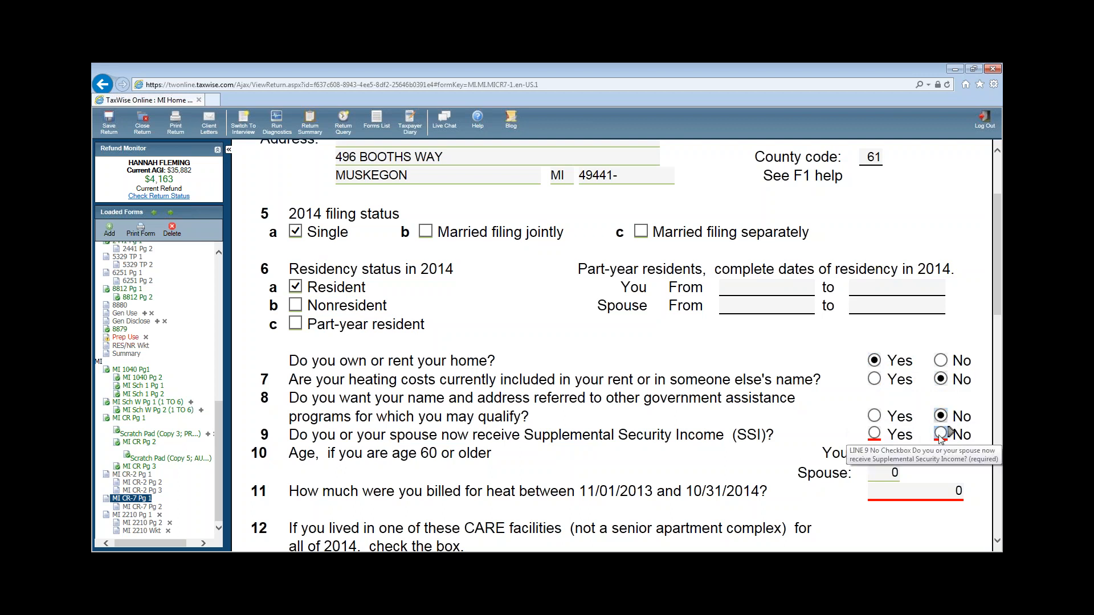
{"action": "left_click", "coordinate": [941, 435]}
{"action": "left_click", "coordinate": [941, 492]}
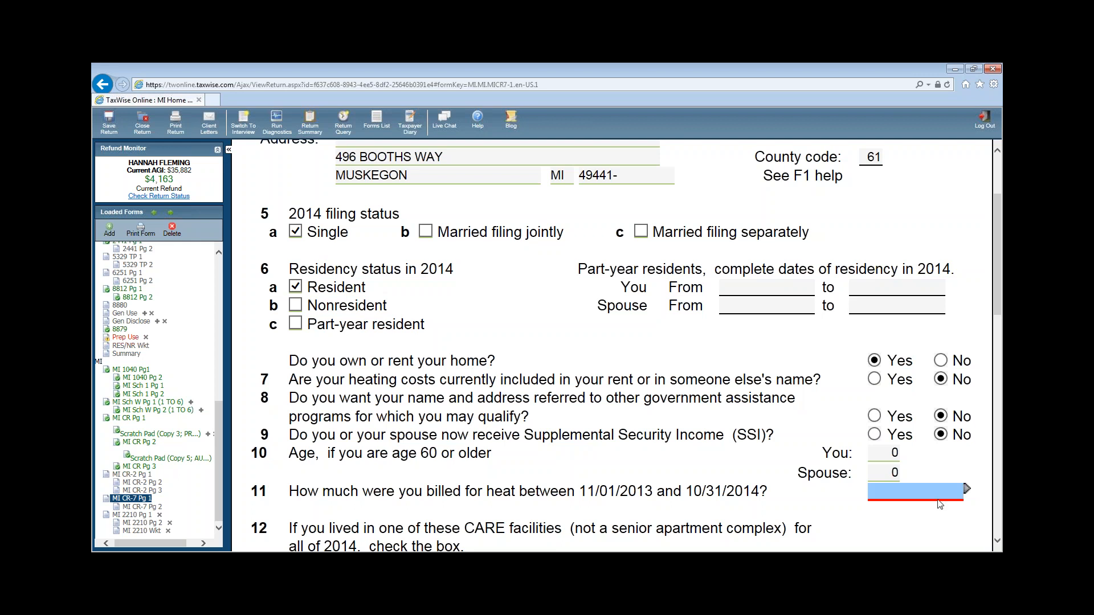
{"action": "left_click", "coordinate": [940, 495]}
{"action": "type", "text": "413"}
{"action": "left_click", "coordinate": [934, 512]}
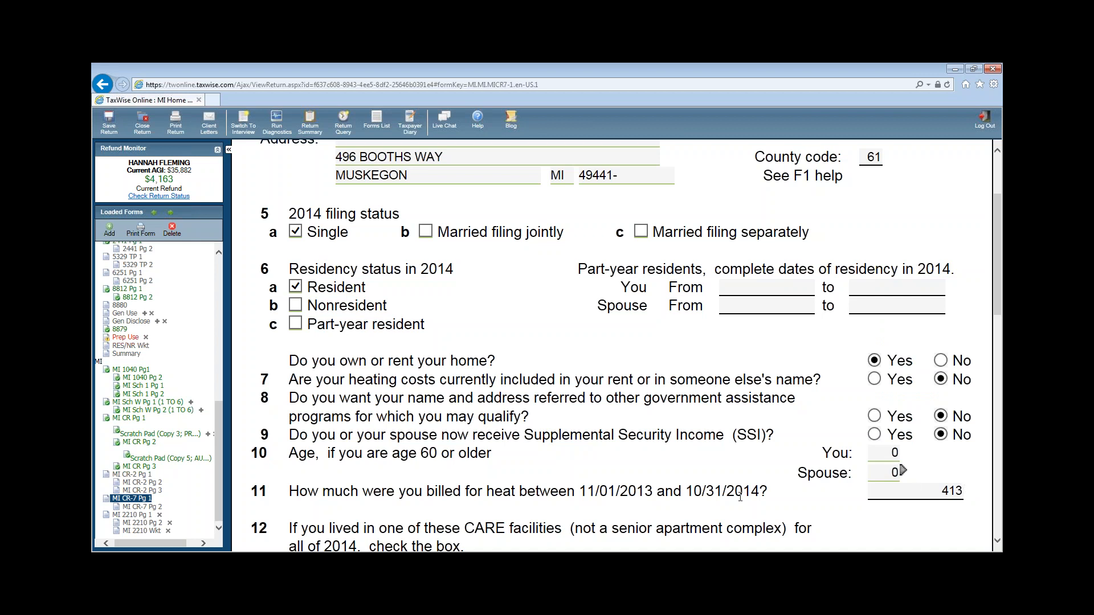
{"action": "scroll", "coordinate": [778, 479], "scroll_direction": "down", "scroll_amount": 3}
{"action": "scroll", "coordinate": [950, 429], "scroll_direction": "down", "scroll_amount": 6}
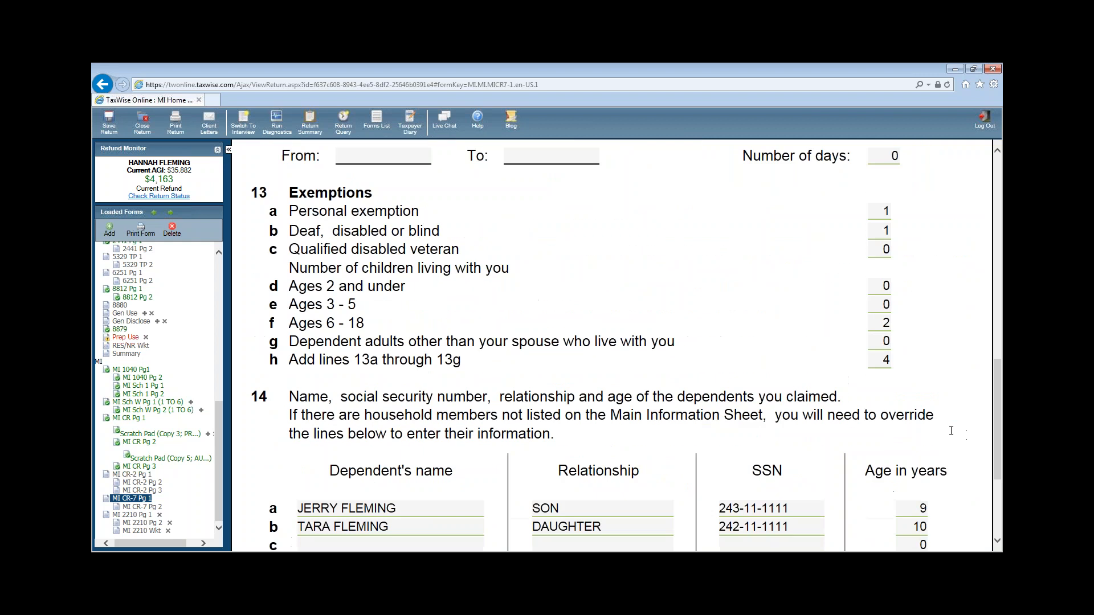
- Open page 2 of the Home Heating Credit Claim and review lines 25–37
{"action": "scroll", "coordinate": [950, 428], "scroll_direction": "up", "scroll_amount": 5}
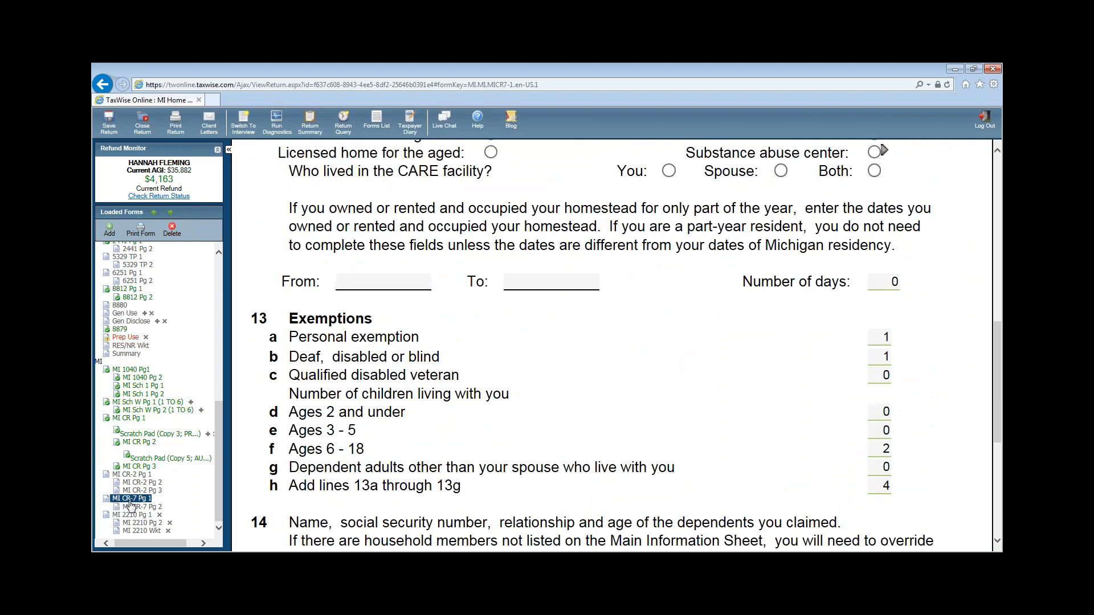
{"action": "scroll", "coordinate": [556, 406], "scroll_direction": "up", "scroll_amount": 1}
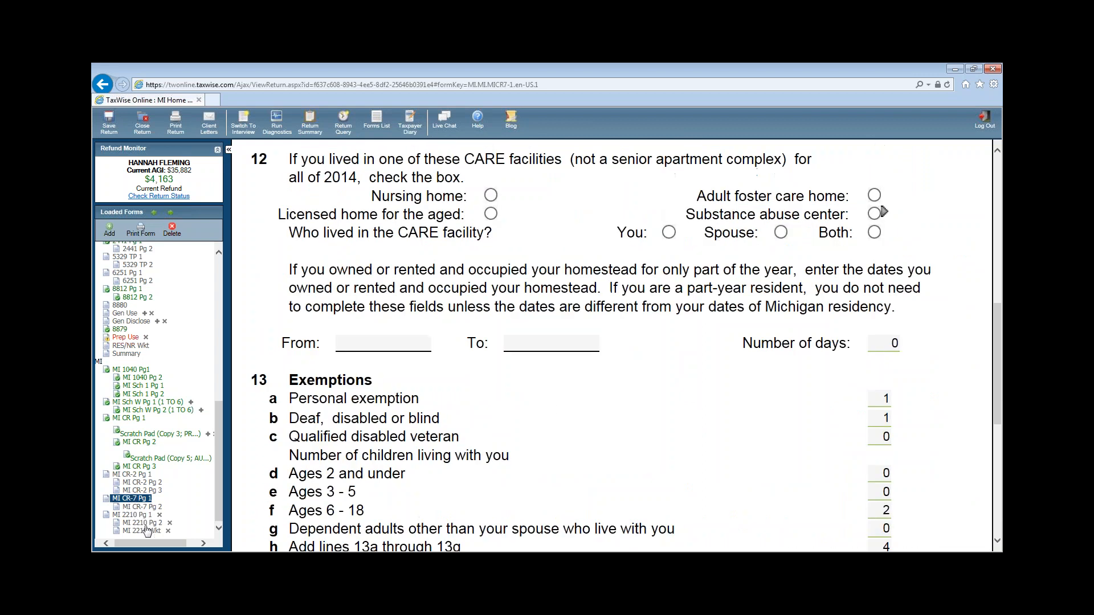
{"action": "left_click", "coordinate": [158, 507]}
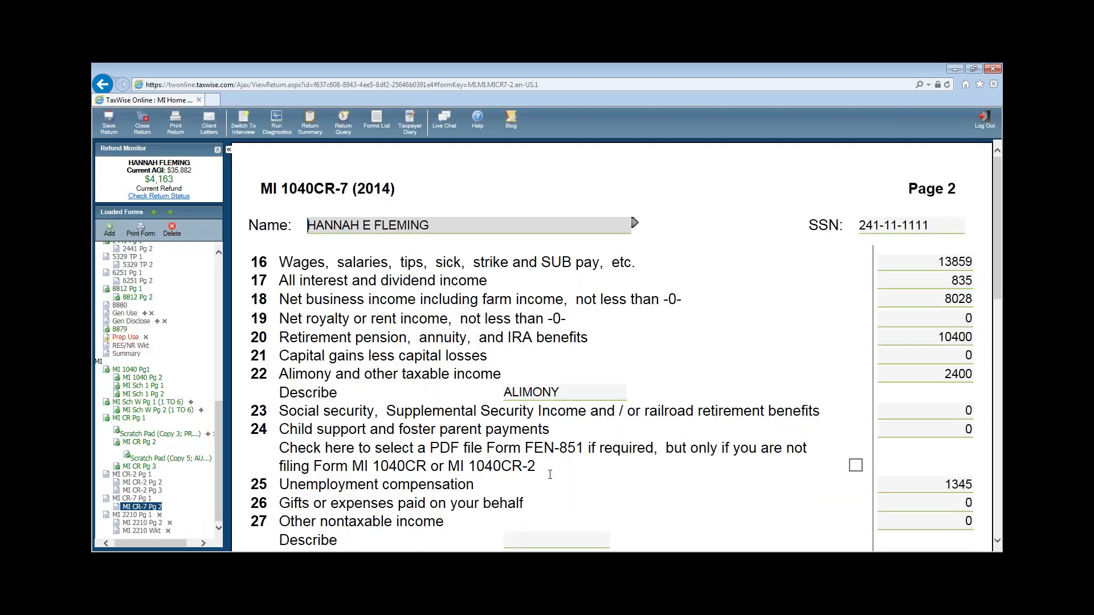
{"action": "scroll", "coordinate": [562, 482], "scroll_direction": "down", "scroll_amount": 5}
{"action": "scroll", "coordinate": [563, 481], "scroll_direction": "down", "scroll_amount": 2}
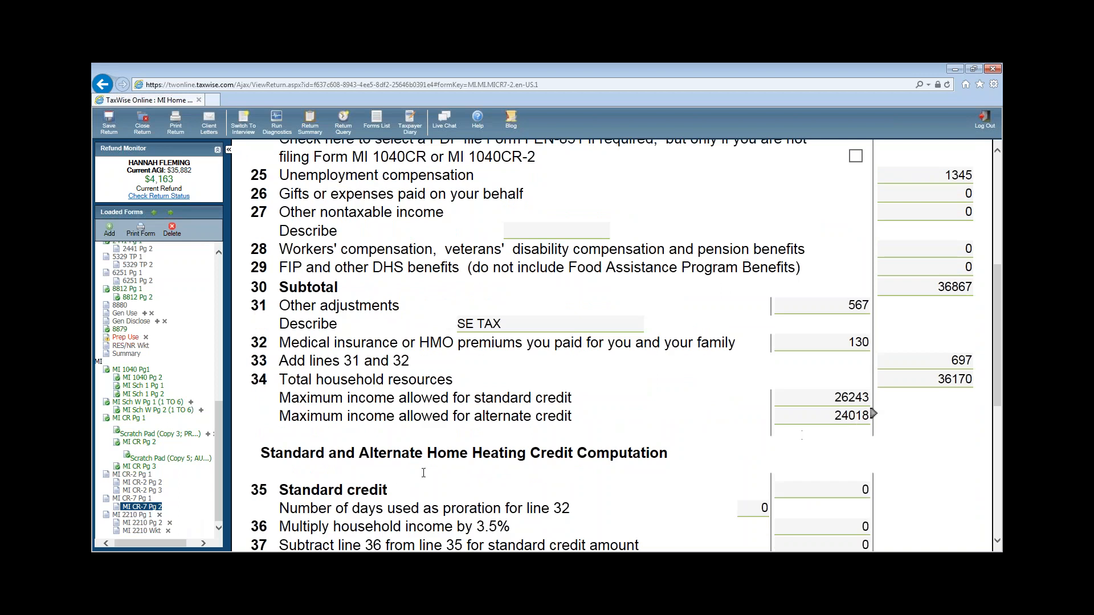
{"action": "left_click", "coordinate": [846, 414]}
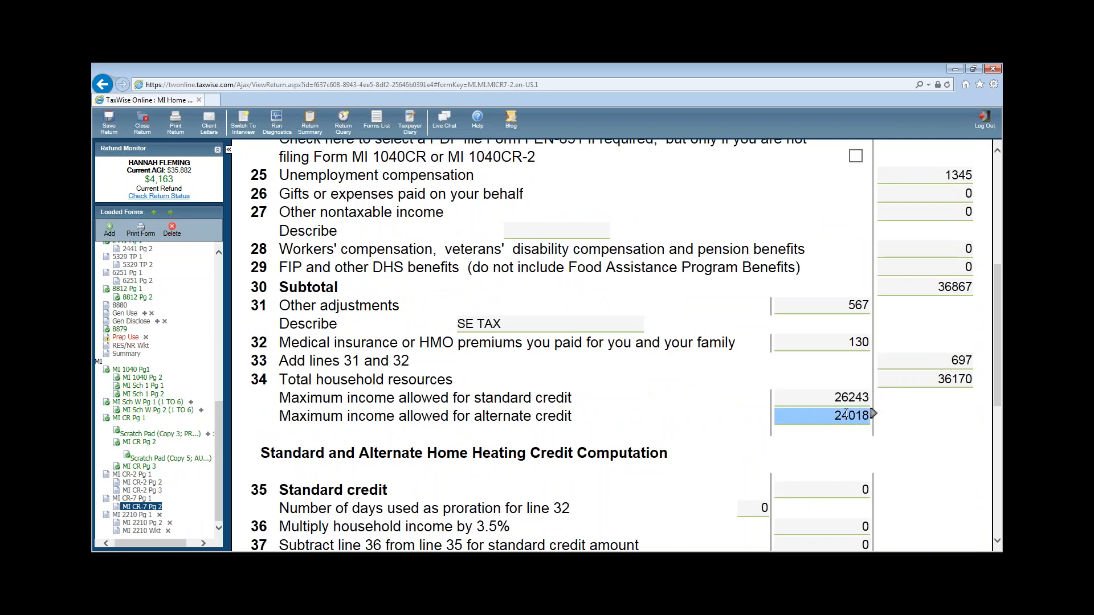
{"action": "left_click", "coordinate": [929, 401]}
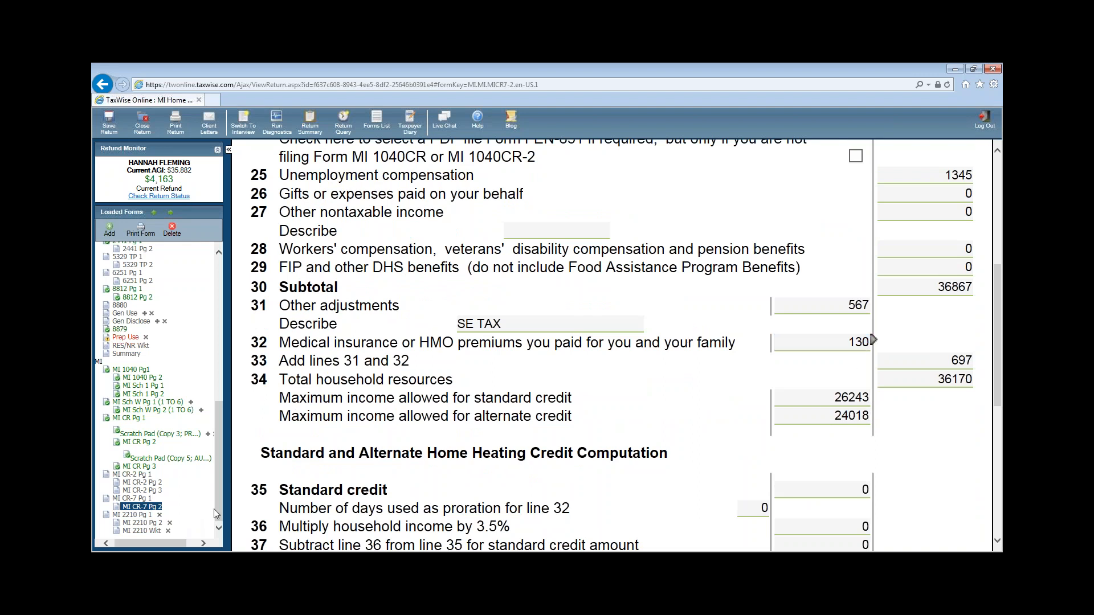
- Return to the top of the Loaded Forms tree and bring up the Add a Form search
{"action": "left_click_drag", "start_coordinate": [214, 508], "coordinate": [216, 518]}
{"action": "left_click_drag", "start_coordinate": [159, 543], "coordinate": [118, 543]}
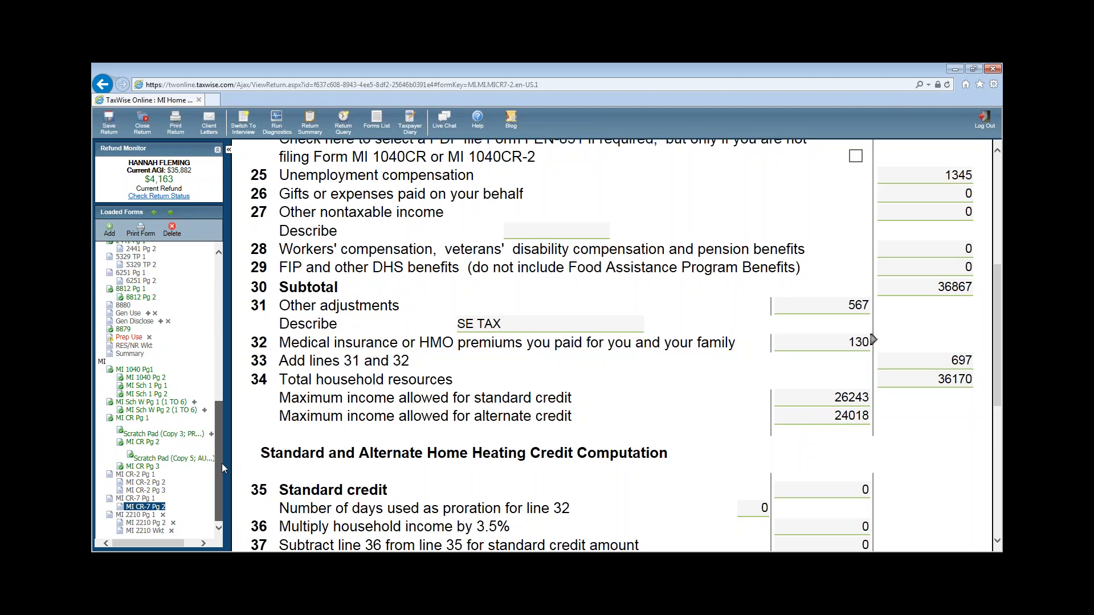
{"action": "left_click_drag", "start_coordinate": [221, 463], "coordinate": [219, 327]}
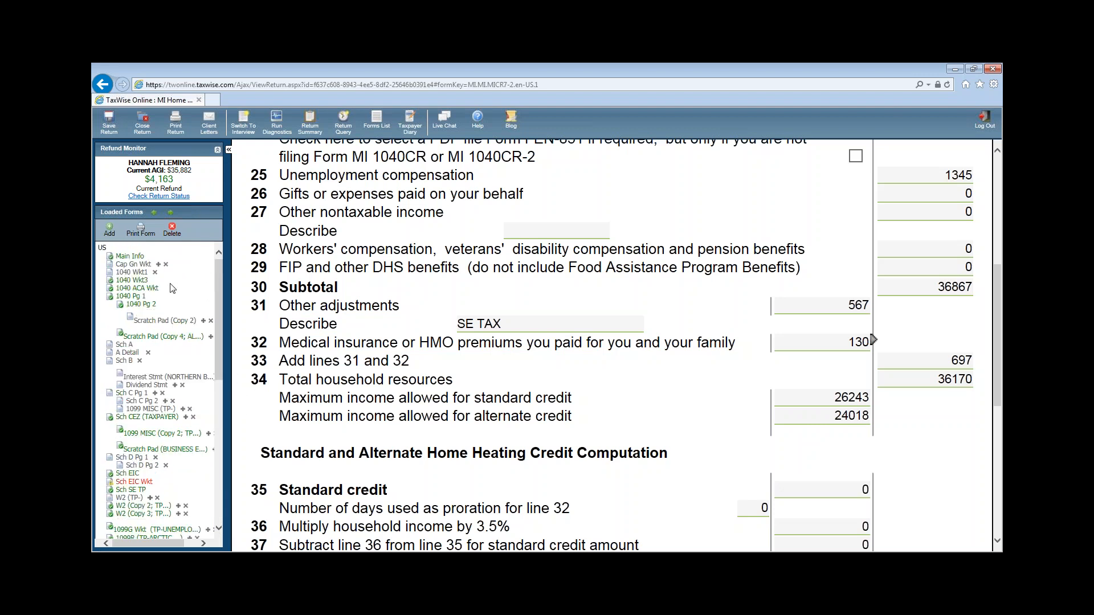
{"action": "left_click", "coordinate": [109, 229]}
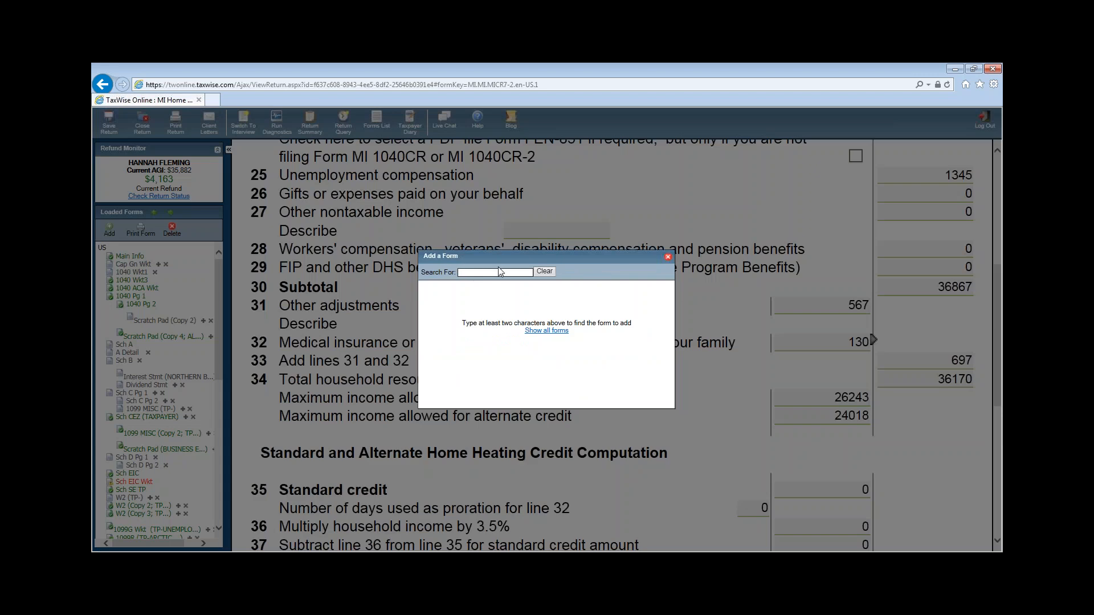
- Add MI CF Pg 1 with Muskegon as the city and Nonresident residency status
{"action": "type", "text": "CF"}
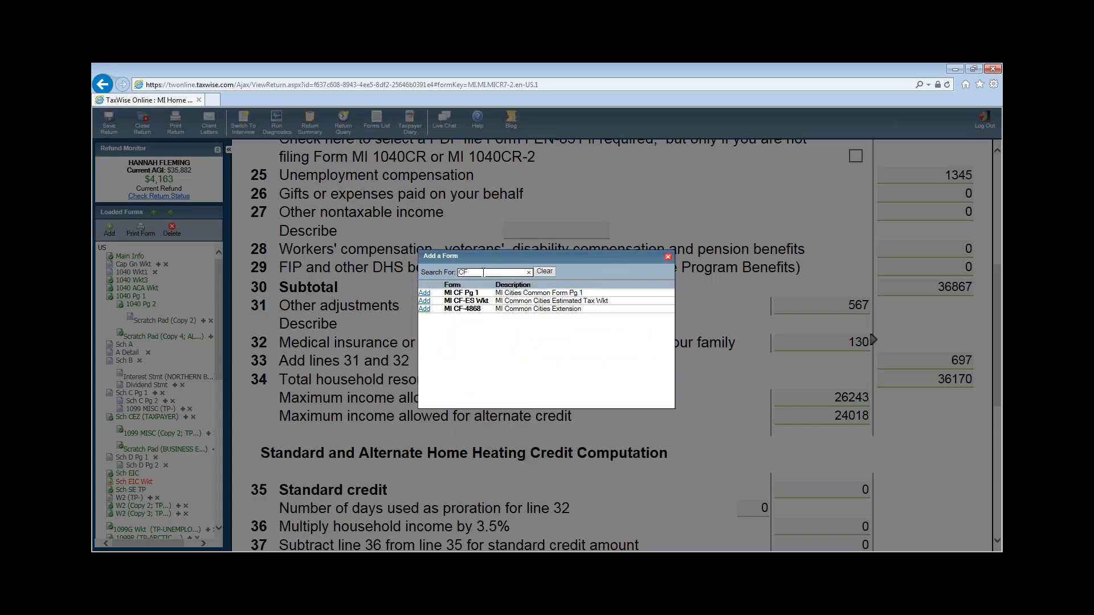
{"action": "left_click", "coordinate": [424, 293]}
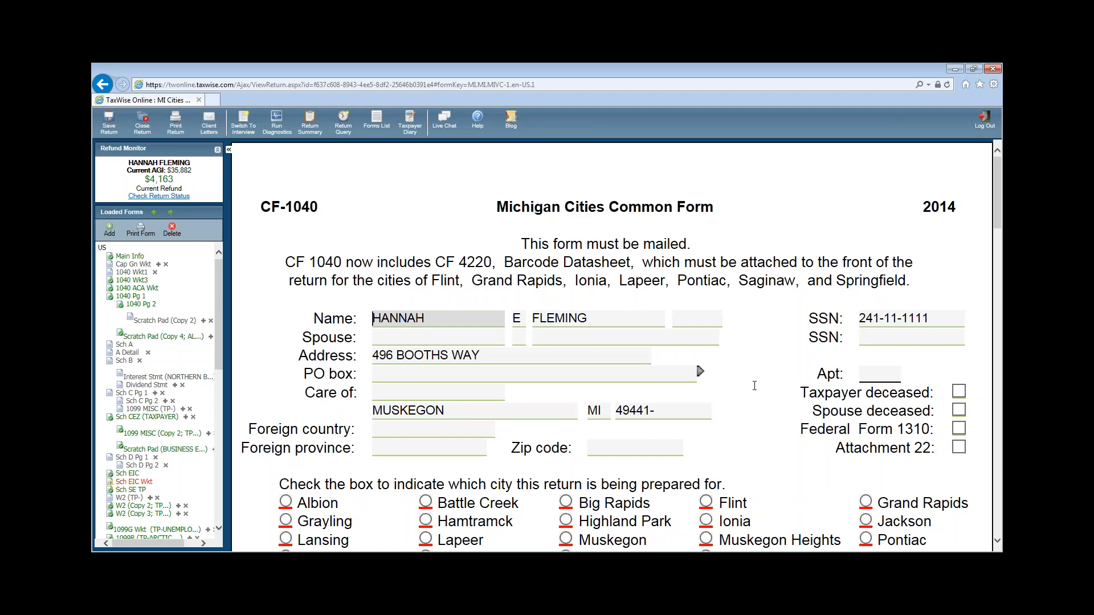
{"action": "scroll", "coordinate": [754, 386], "scroll_direction": "down", "scroll_amount": 3}
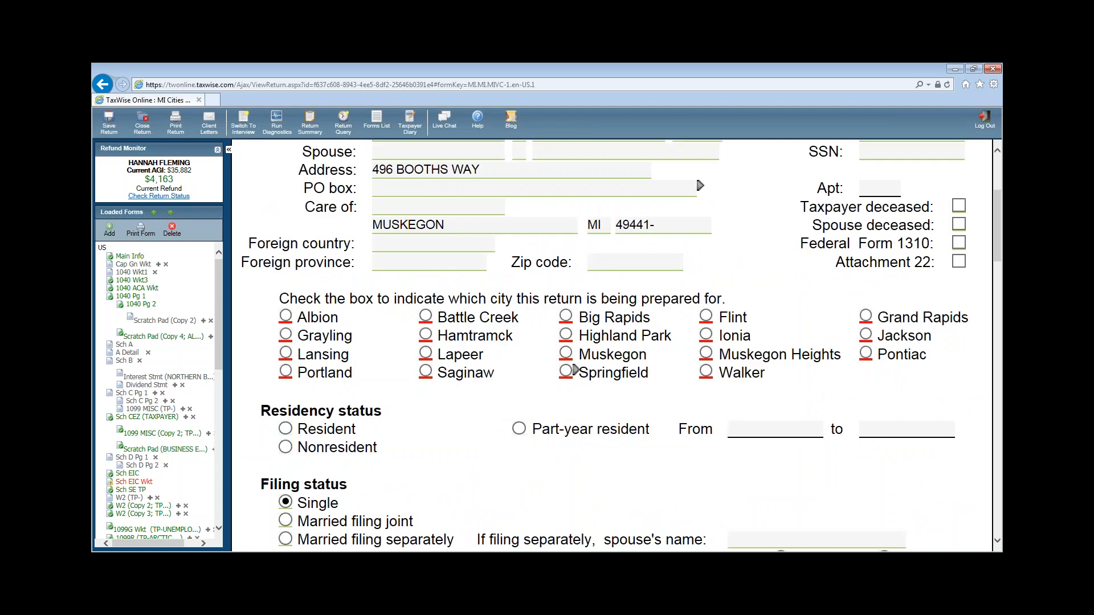
{"action": "left_click", "coordinate": [566, 353]}
{"action": "left_click", "coordinate": [286, 431]}
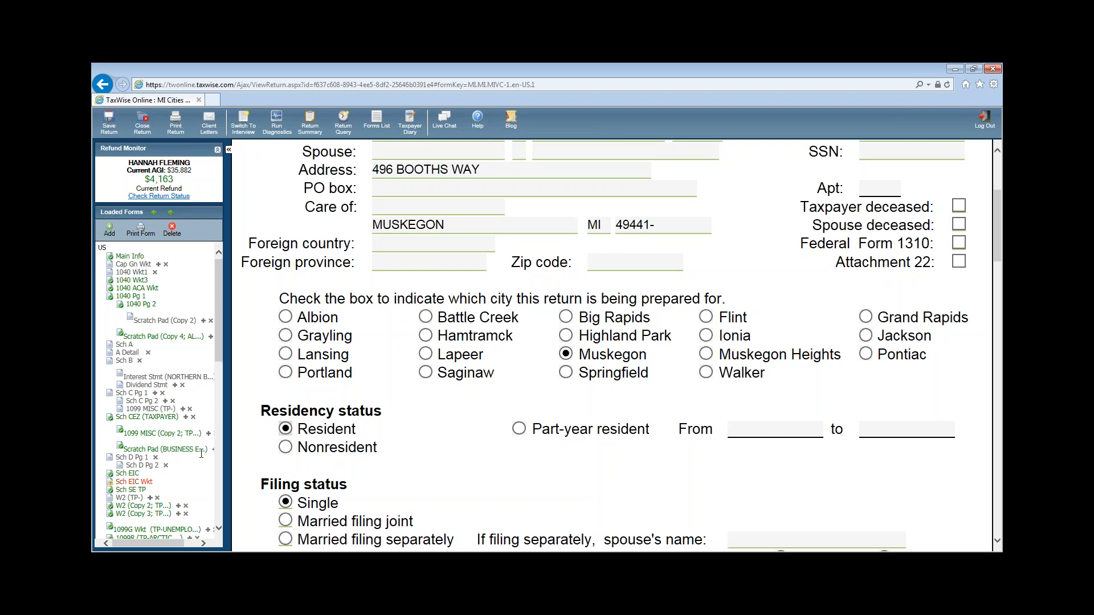
{"action": "left_click", "coordinate": [292, 447]}
- Review the Income lines, including line 1 wages of 13859 and line 2 interest
{"action": "scroll", "coordinate": [758, 484], "scroll_direction": "down", "scroll_amount": 5}
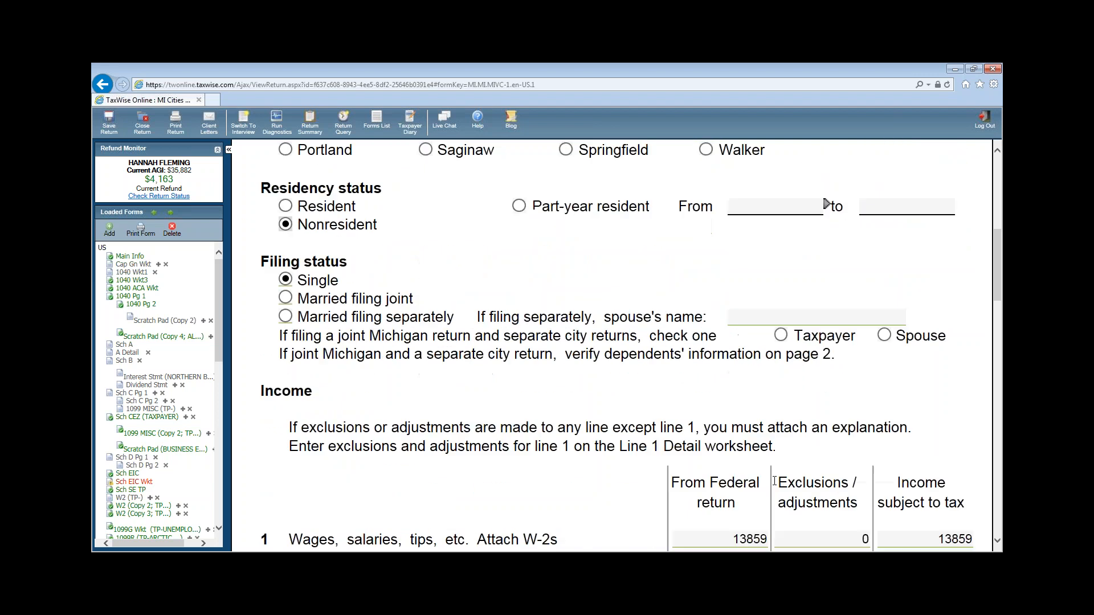
{"action": "left_click", "coordinate": [798, 365]}
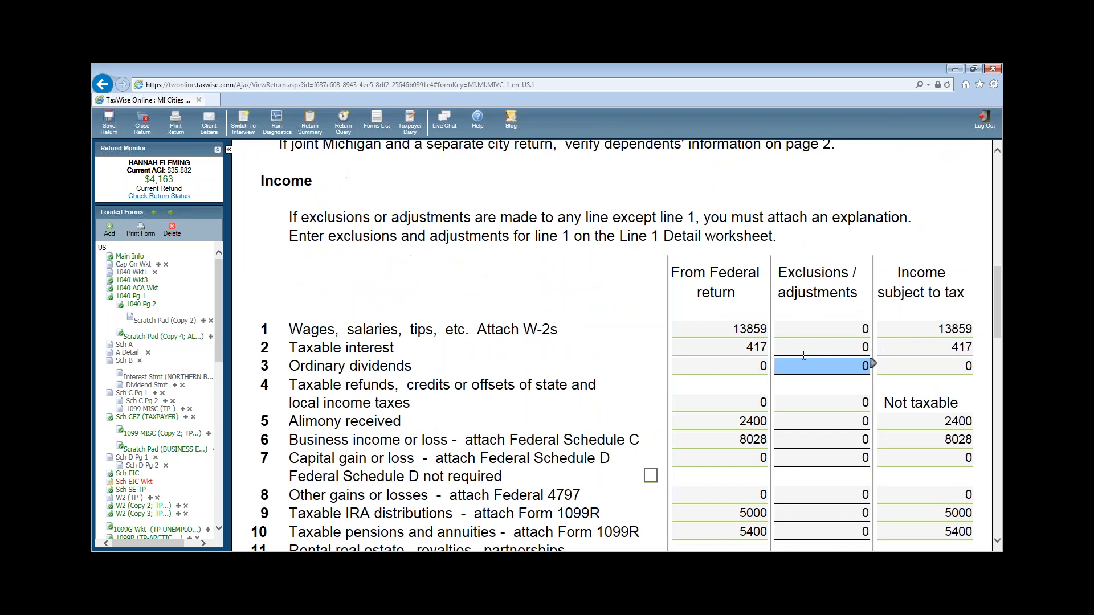
{"action": "left_click", "coordinate": [858, 329]}
{"action": "left_click", "coordinate": [941, 330]}
{"action": "left_click", "coordinate": [942, 332]}
{"action": "scroll", "coordinate": [977, 371], "scroll_direction": "down", "scroll_amount": 1}
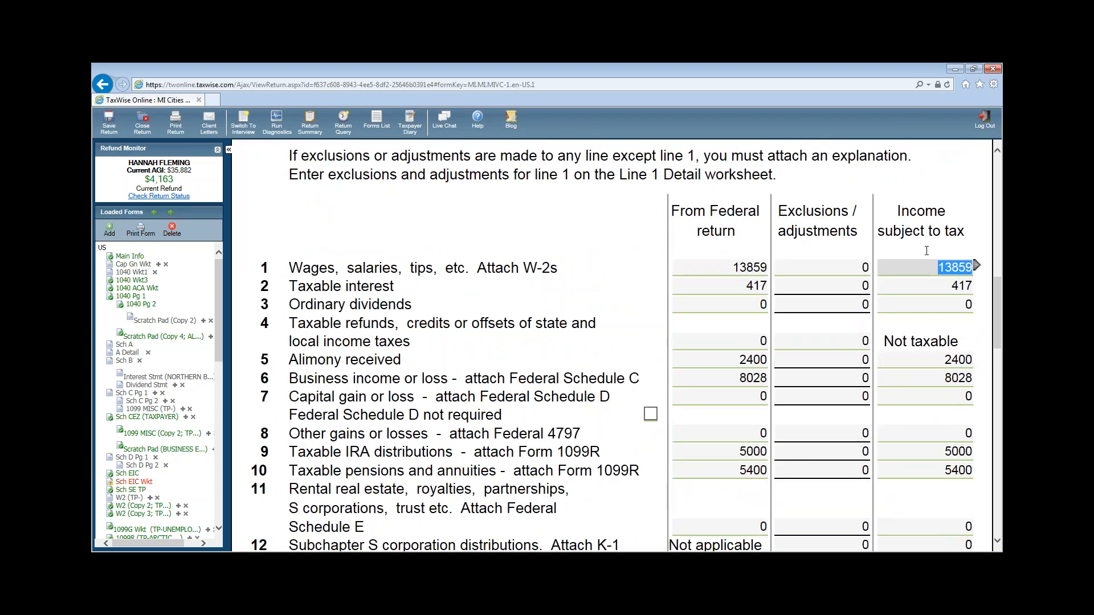
{"action": "left_click", "coordinate": [906, 286]}
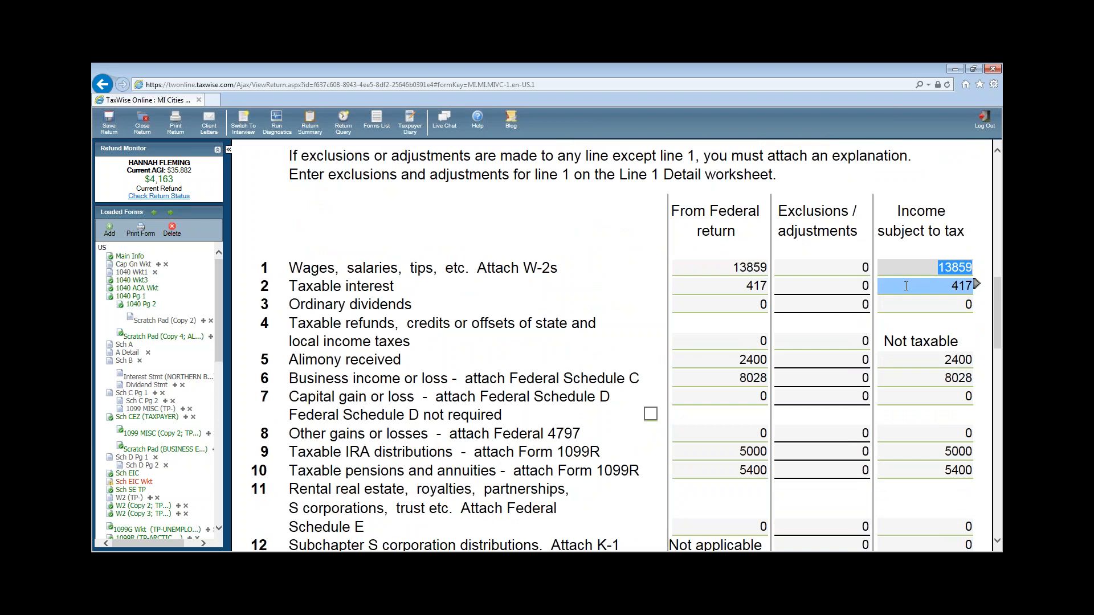
{"action": "scroll", "coordinate": [928, 362], "scroll_direction": "down", "scroll_amount": 5}
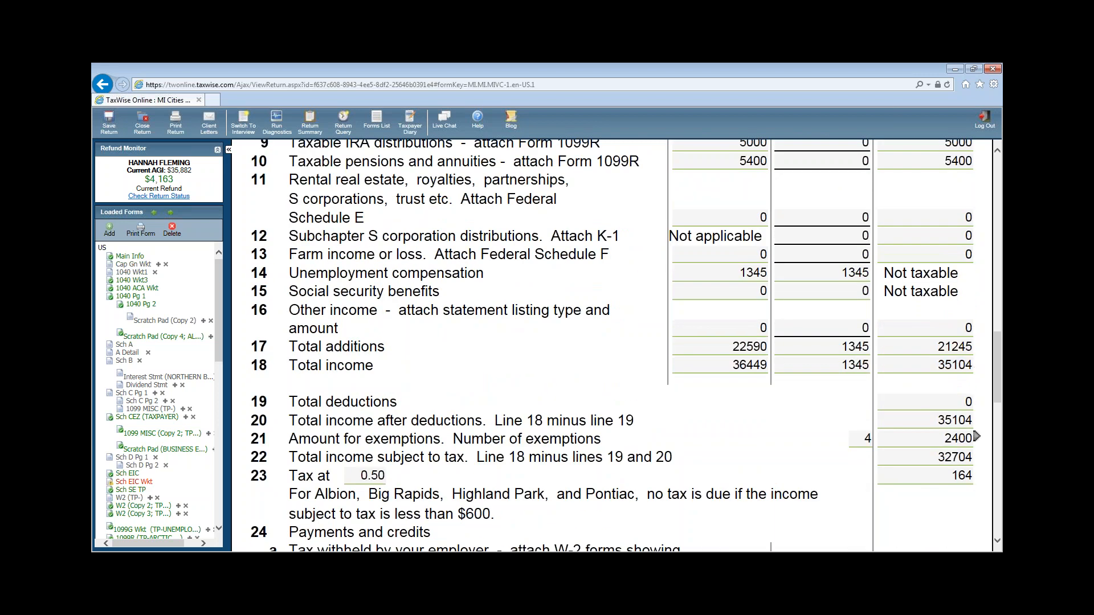
{"action": "scroll", "coordinate": [968, 445], "scroll_direction": "up", "scroll_amount": 4}
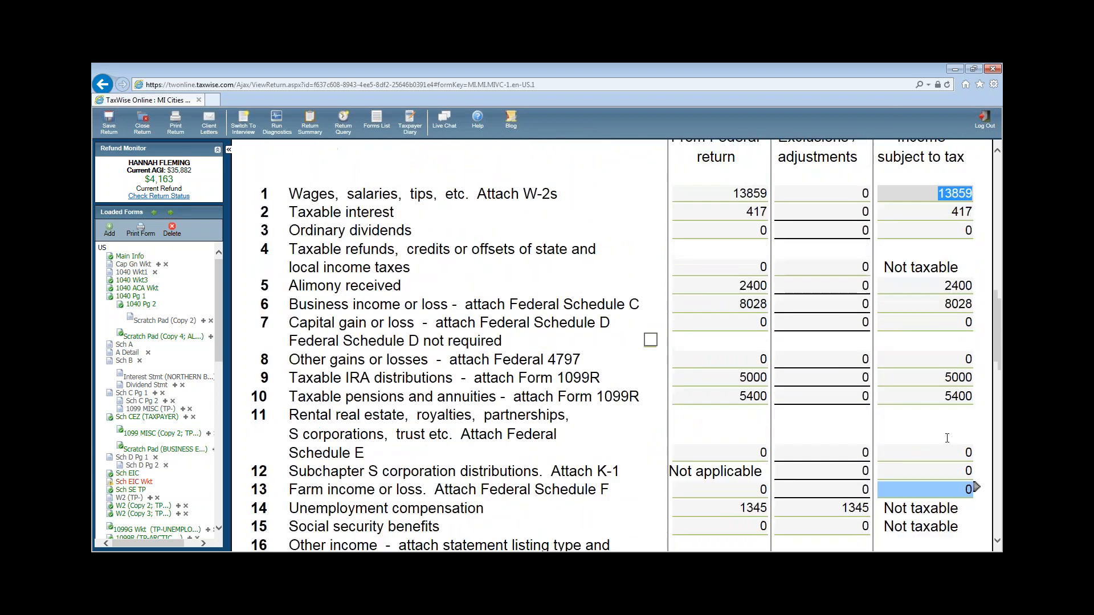
{"action": "scroll", "coordinate": [971, 433], "scroll_direction": "up", "scroll_amount": 3}
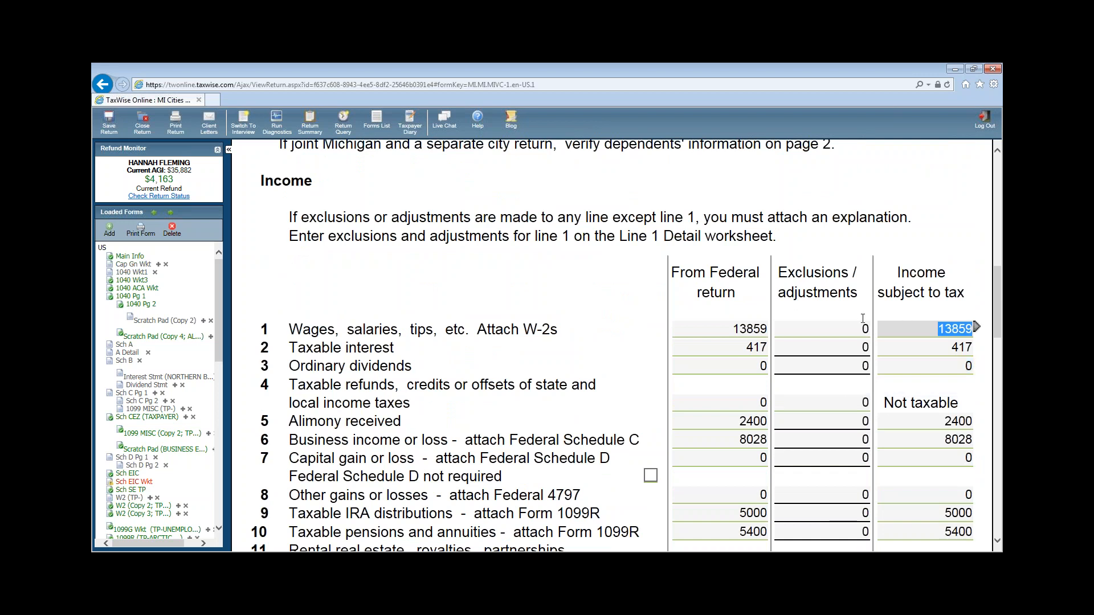
{"action": "key", "text": "shift+Tab"}
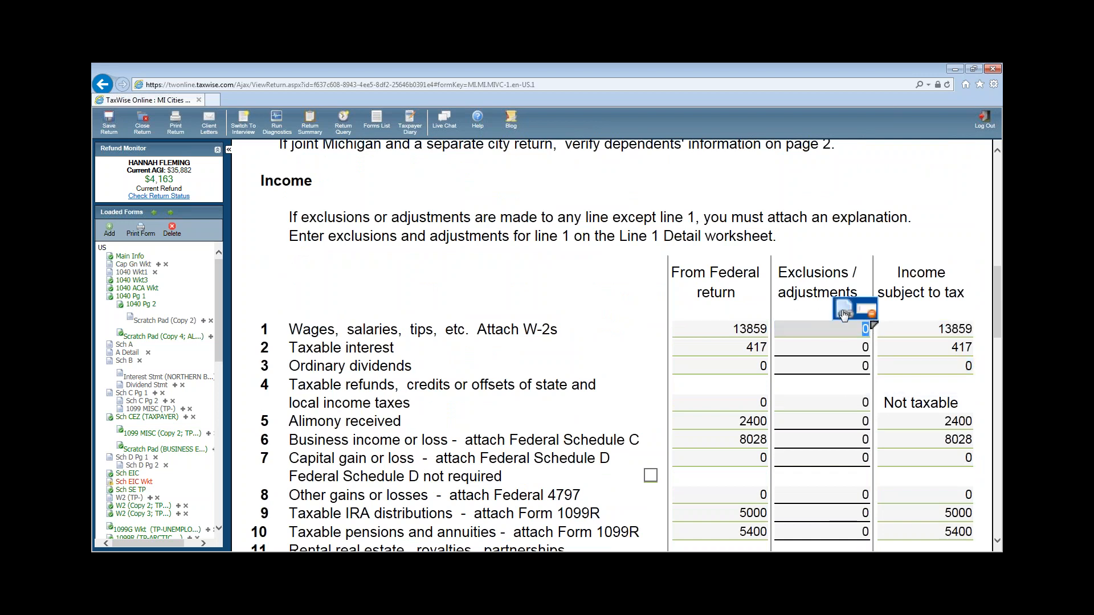
- Link line 1 exclusions to the MI Cities Line 1 Detail worksheet and check the second W-2's wages
{"action": "left_click", "coordinate": [844, 308]}
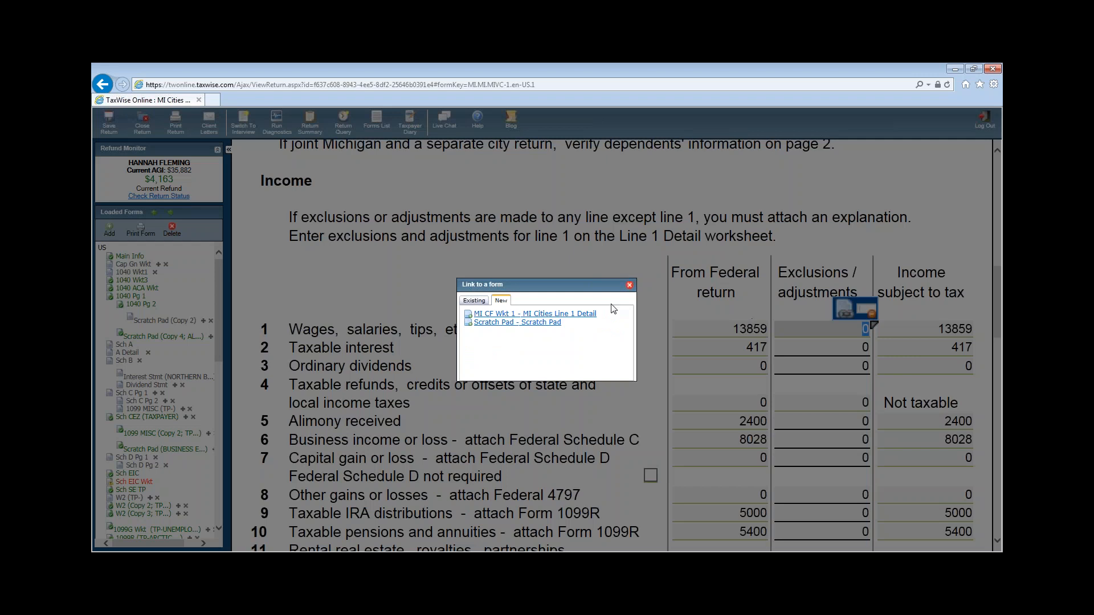
{"action": "left_click", "coordinate": [571, 314]}
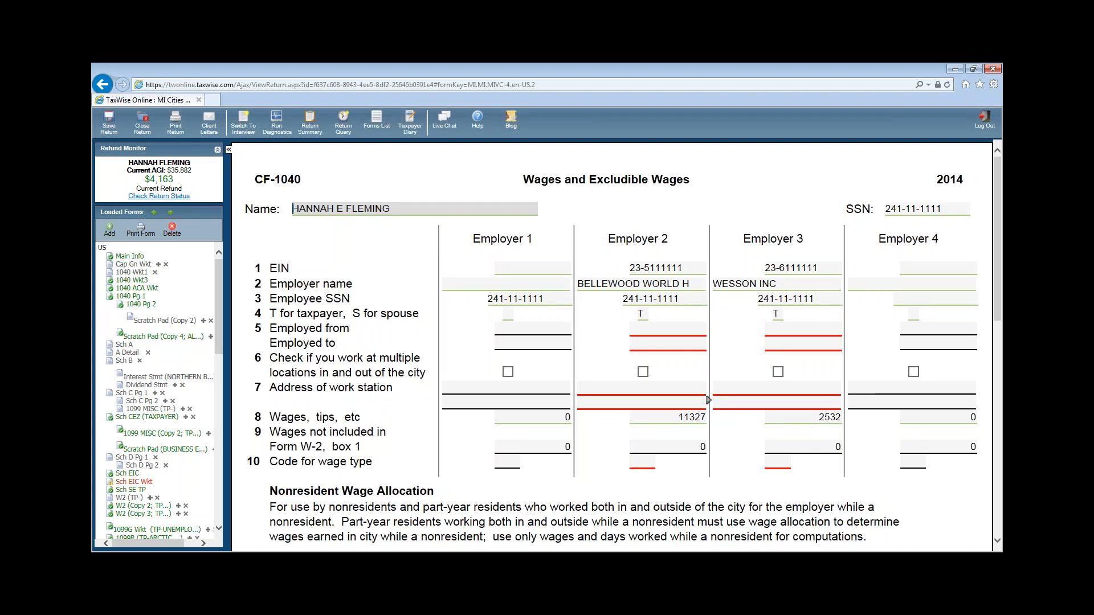
{"action": "left_click", "coordinate": [136, 507]}
{"action": "scroll", "coordinate": [593, 416], "scroll_direction": "down", "scroll_amount": 5}
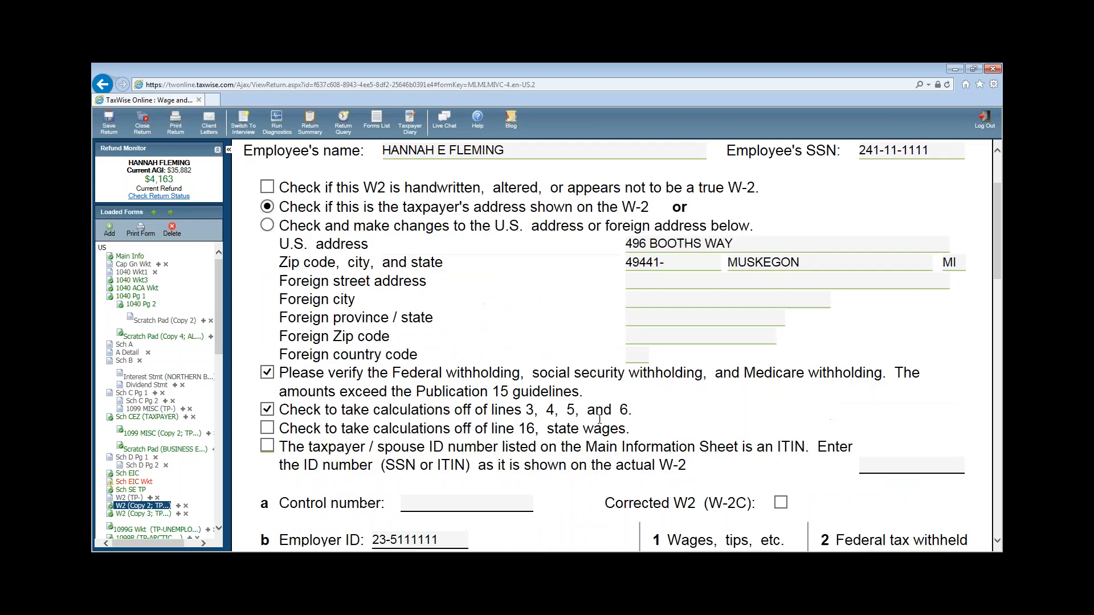
{"action": "scroll", "coordinate": [594, 418], "scroll_direction": "down", "scroll_amount": 2}
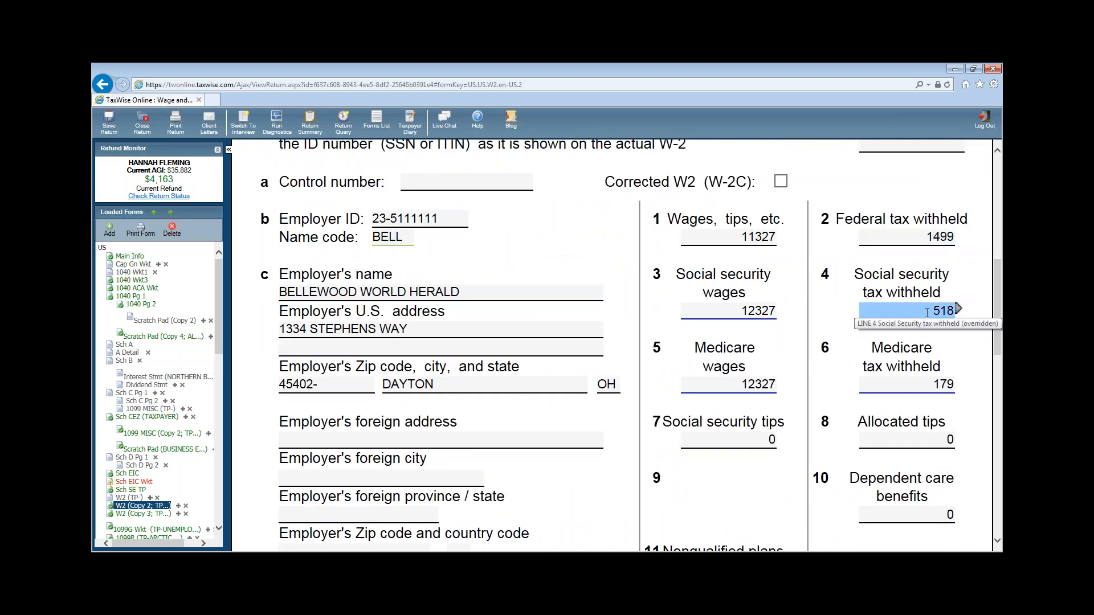
{"action": "scroll", "coordinate": [926, 310], "scroll_direction": "down", "scroll_amount": 7}
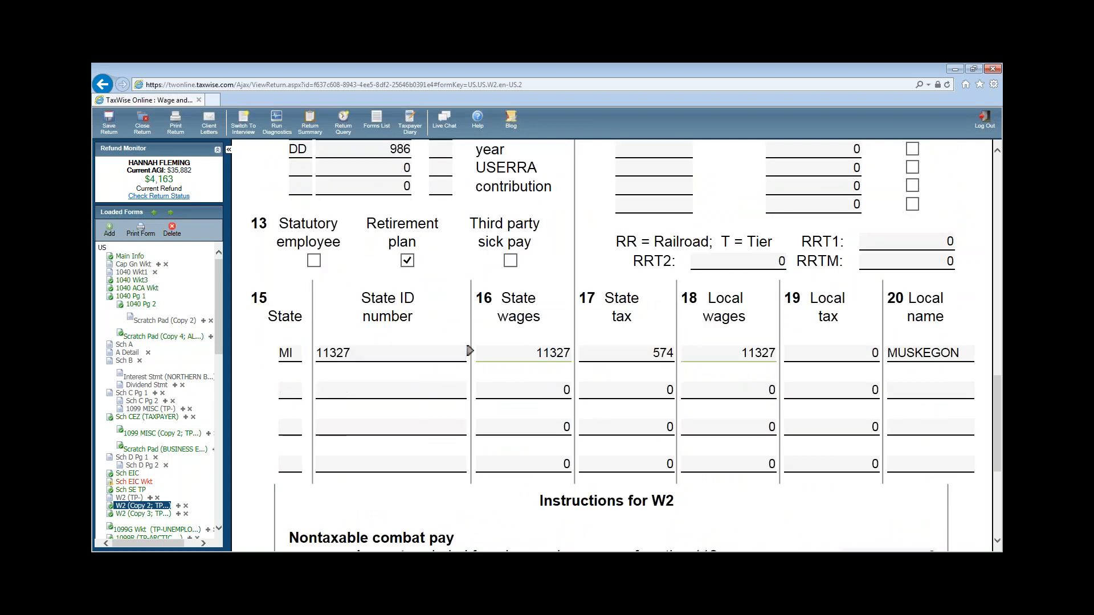
{"action": "left_click_drag", "start_coordinate": [220, 337], "coordinate": [218, 406]}
{"action": "scroll", "coordinate": [217, 402], "scroll_direction": "down", "scroll_amount": 4}
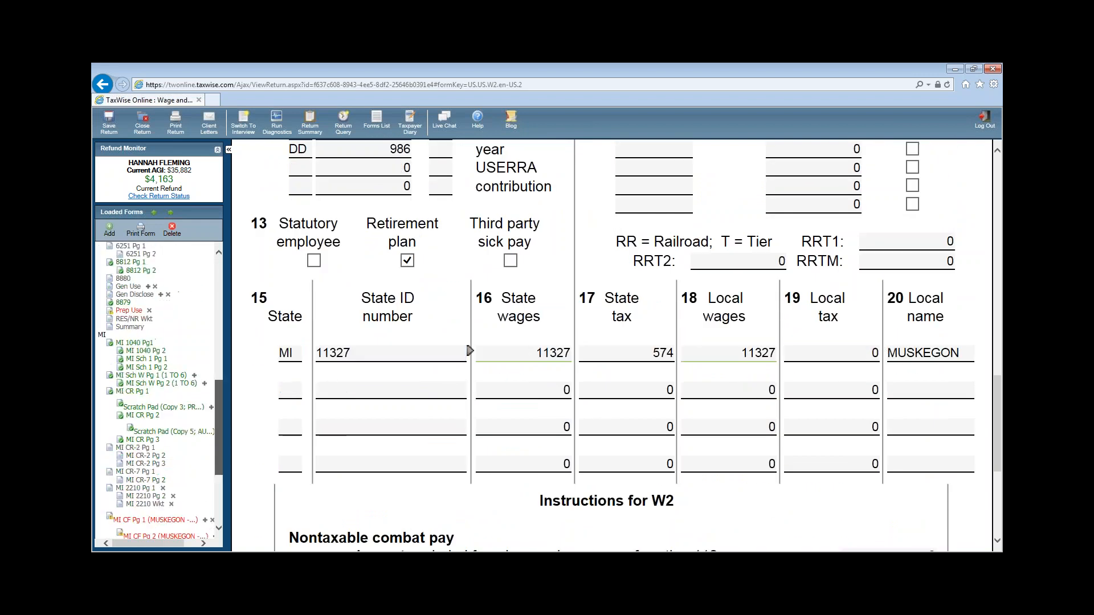
- Open the MI CF Wkt 1 Wages and Excludible Wages worksheet from Loaded Forms
{"action": "left_click", "coordinate": [143, 477]}
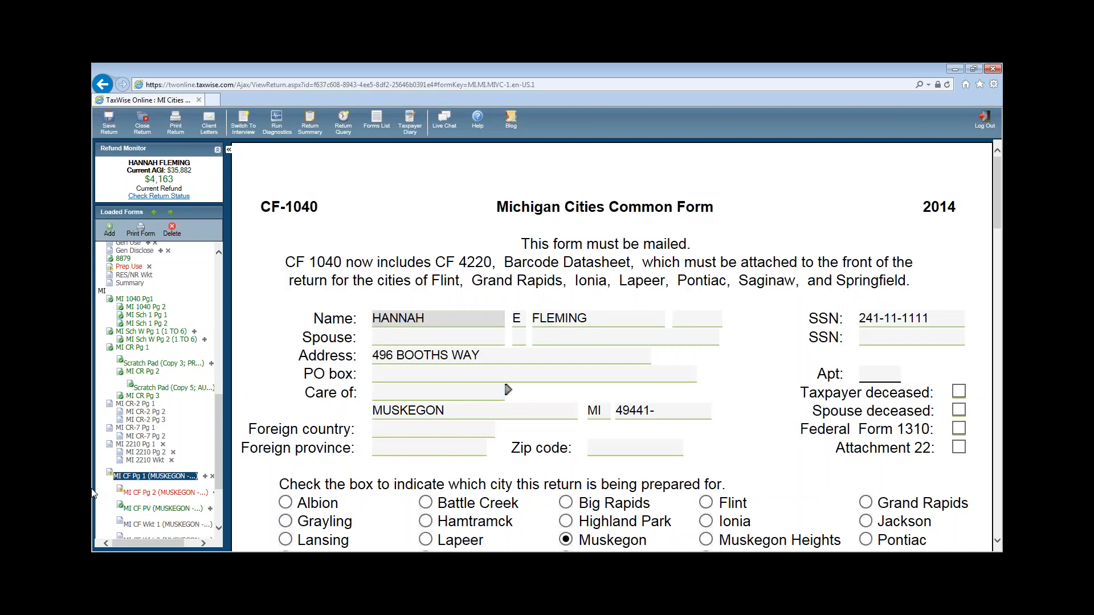
{"action": "left_click", "coordinate": [165, 494]}
{"action": "scroll", "coordinate": [543, 415], "scroll_direction": "down", "scroll_amount": 8}
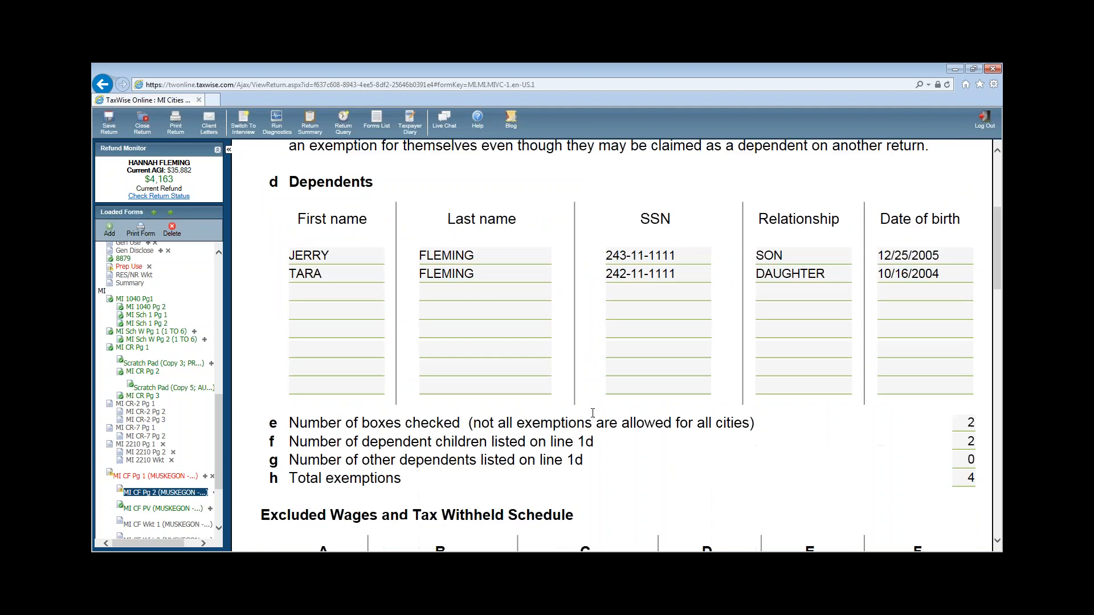
{"action": "scroll", "coordinate": [543, 415], "scroll_direction": "down", "scroll_amount": 15}
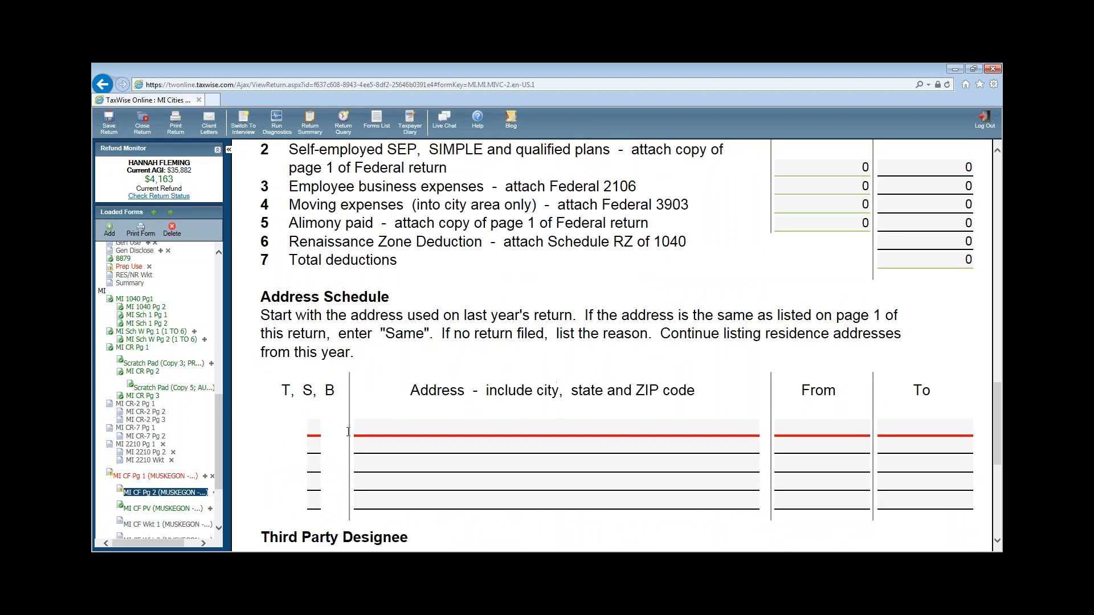
{"action": "scroll", "coordinate": [218, 414], "scroll_direction": "down", "scroll_amount": 4}
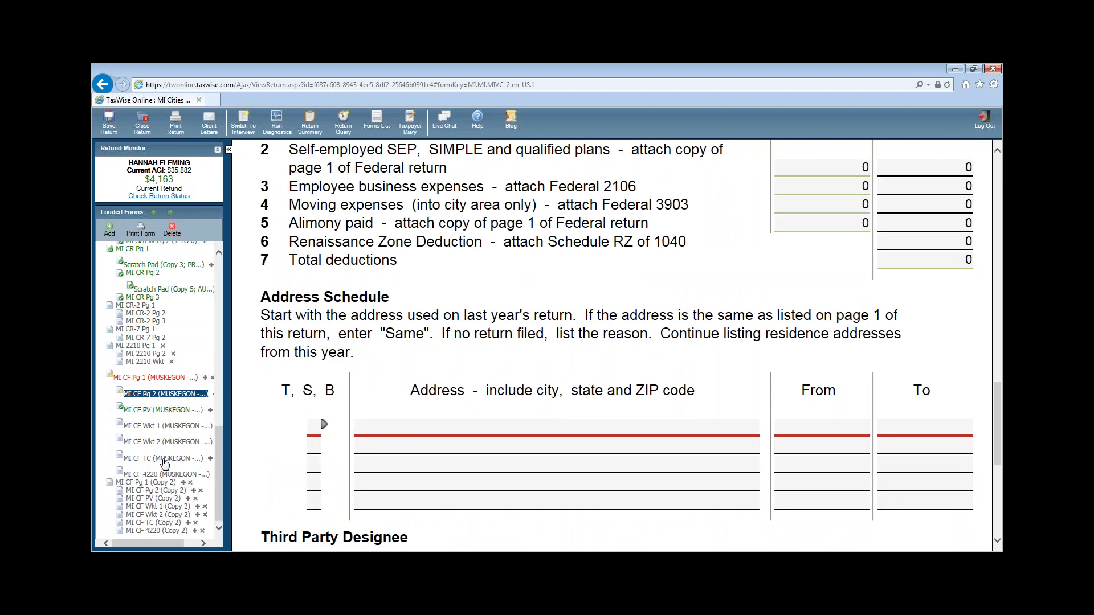
{"action": "left_click", "coordinate": [157, 432]}
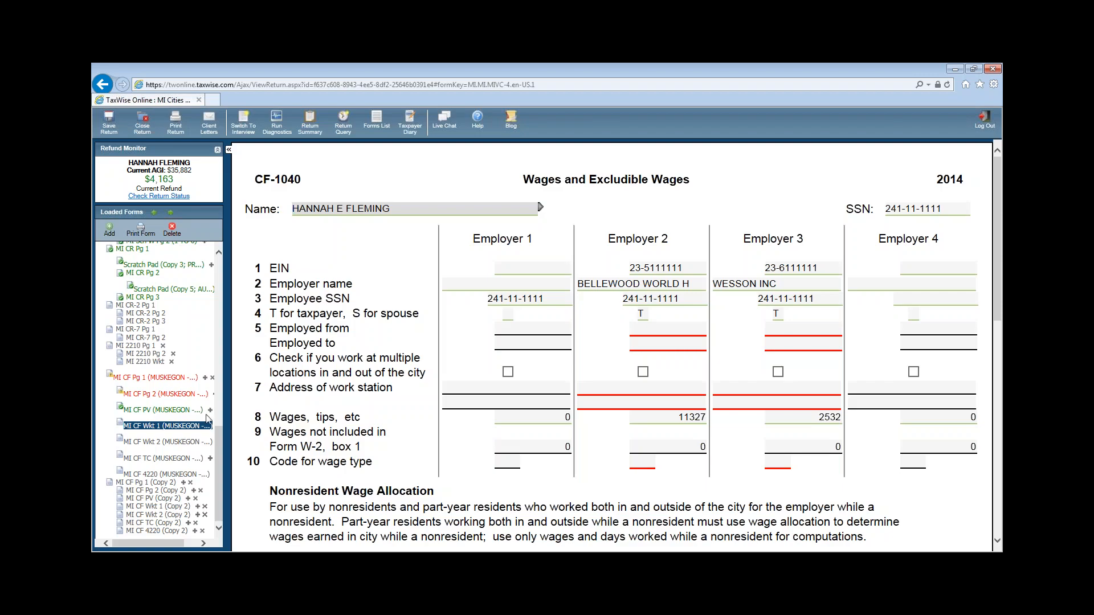
- Locate Employer 3, WESSON INC, and dismiss the calculated-entry warning on its total excludible wages
{"action": "left_click", "coordinate": [641, 396]}
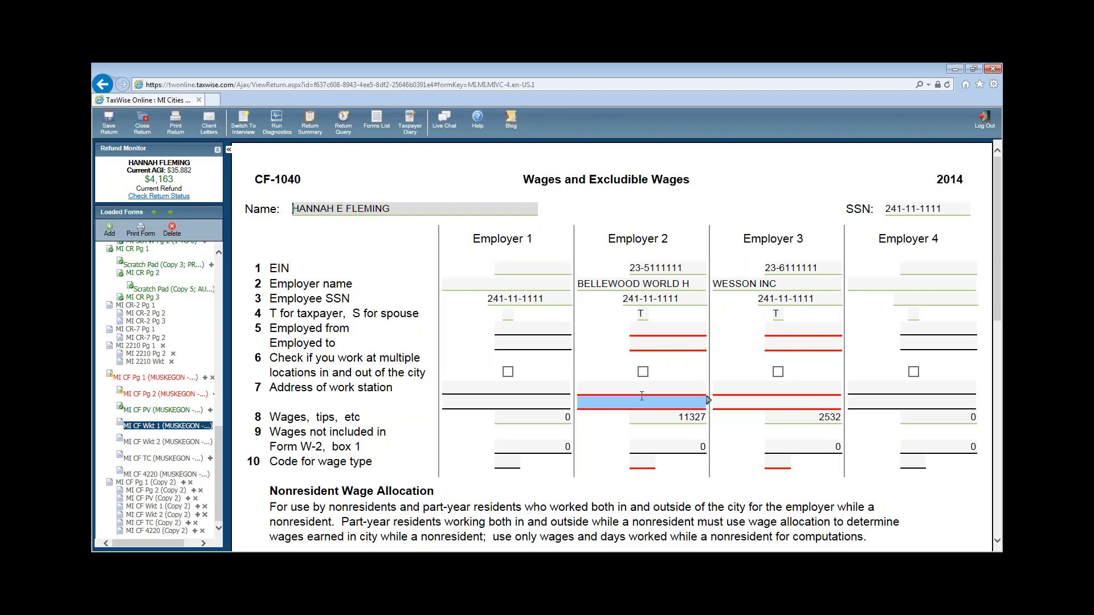
{"action": "scroll", "coordinate": [786, 480], "scroll_direction": "down", "scroll_amount": 2}
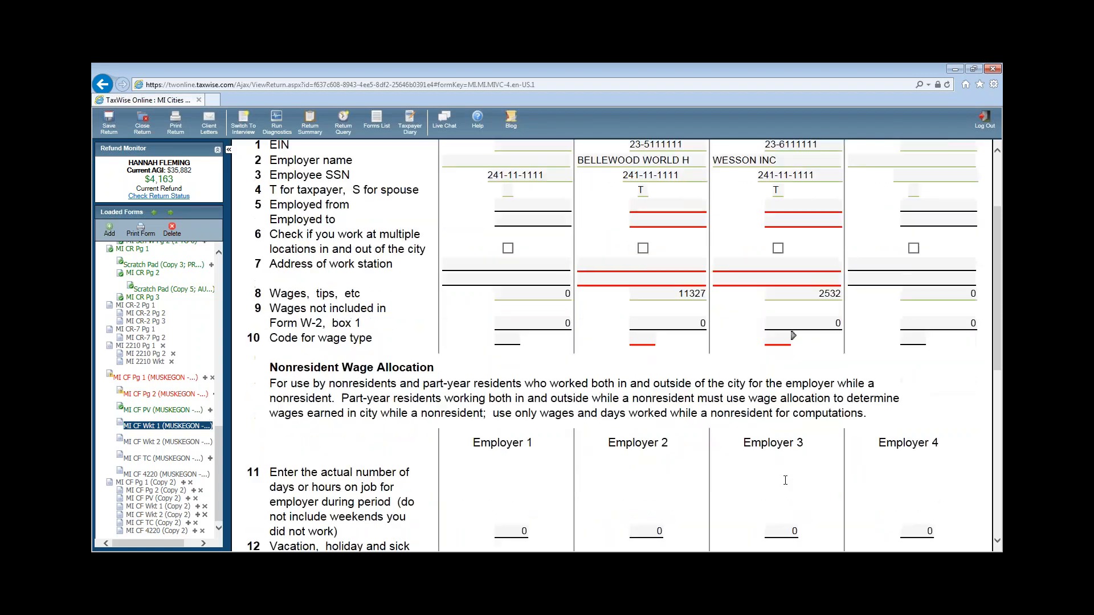
{"action": "scroll", "coordinate": [785, 481], "scroll_direction": "down", "scroll_amount": 5}
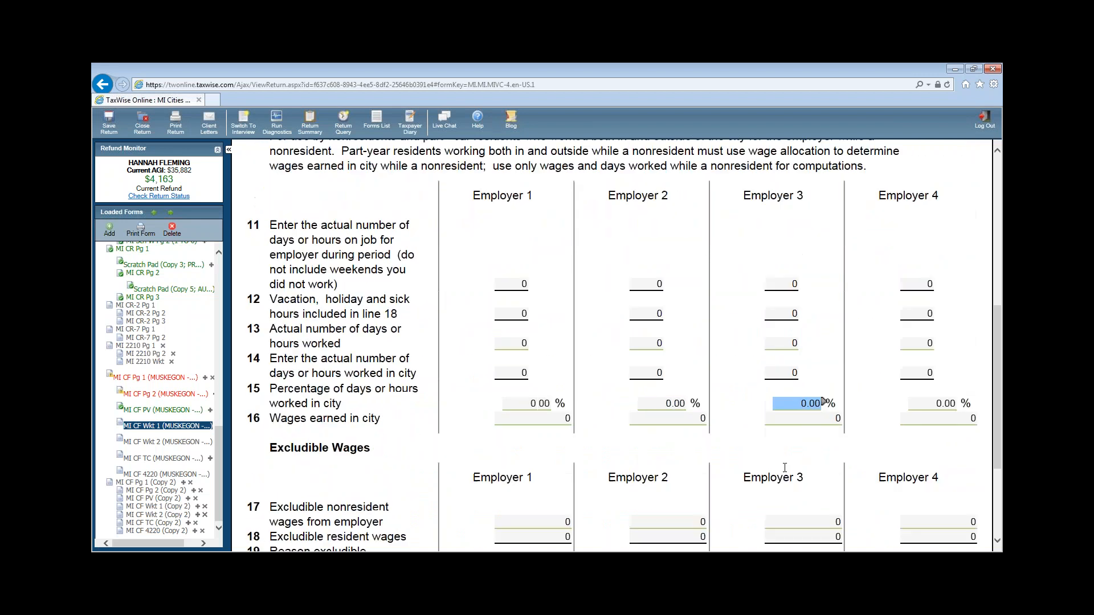
{"action": "scroll", "coordinate": [785, 468], "scroll_direction": "down", "scroll_amount": 1}
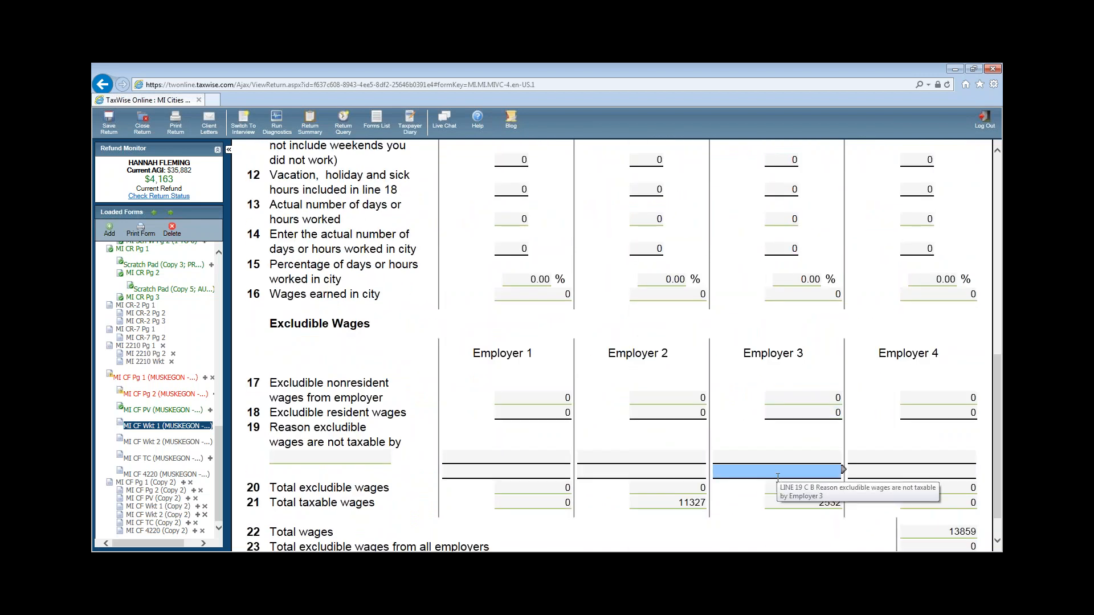
{"action": "scroll", "coordinate": [412, 372], "scroll_direction": "up", "scroll_amount": 8}
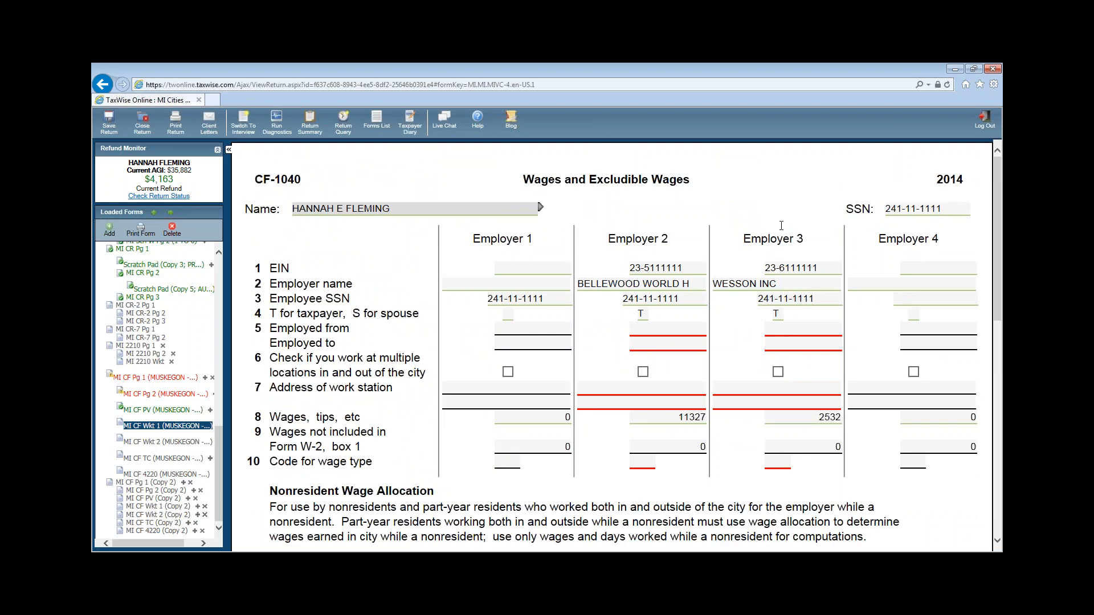
{"action": "left_click", "coordinate": [747, 283]}
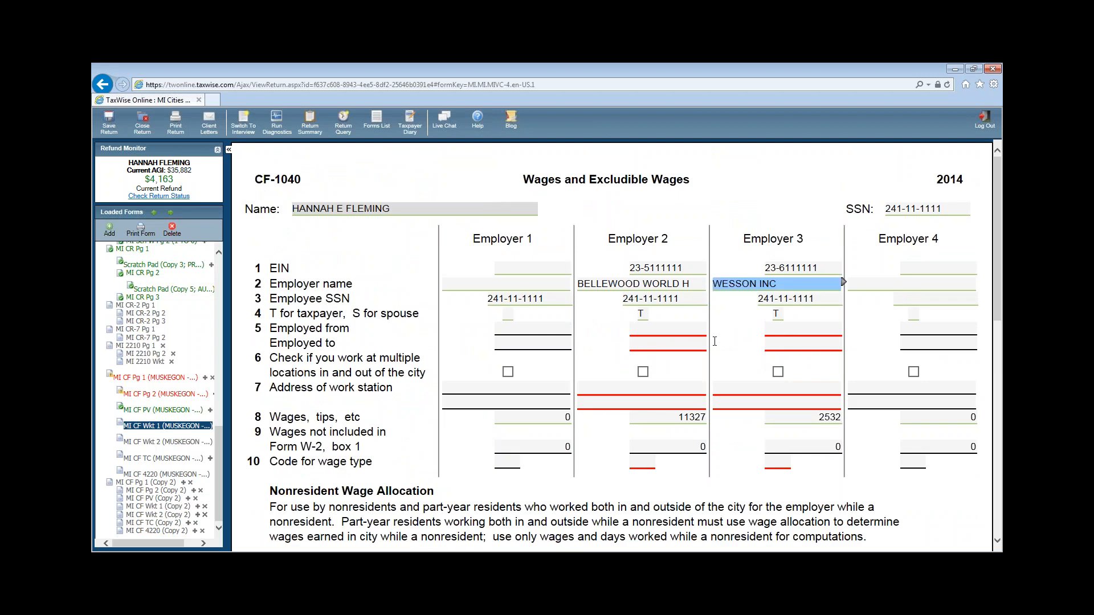
{"action": "scroll", "coordinate": [707, 325], "scroll_direction": "down", "scroll_amount": 5}
{"action": "scroll", "coordinate": [707, 326], "scroll_direction": "down", "scroll_amount": 2}
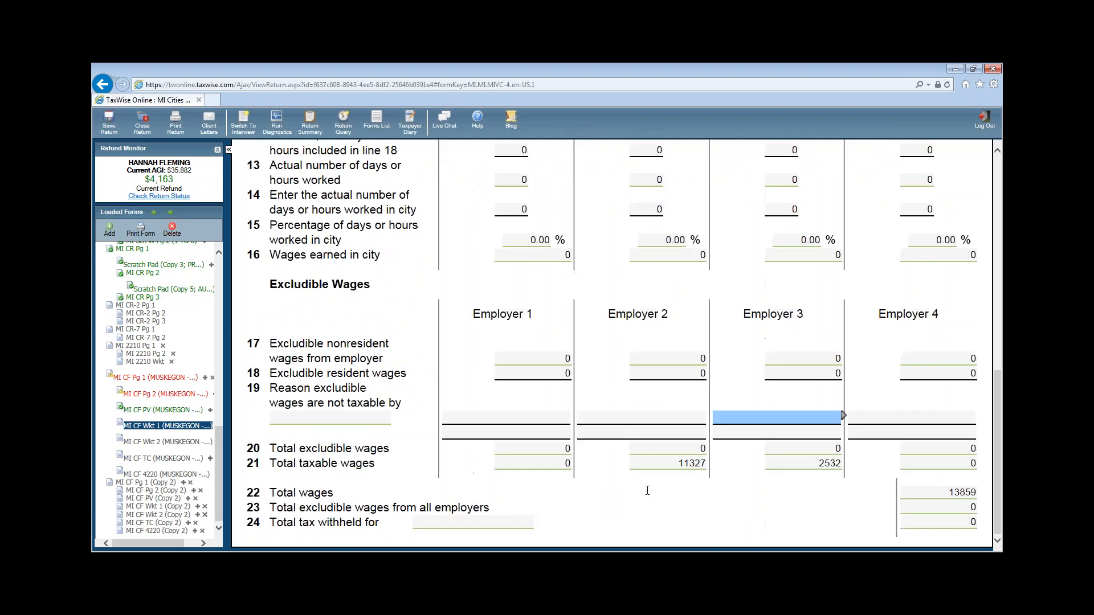
{"action": "left_click", "coordinate": [808, 445]}
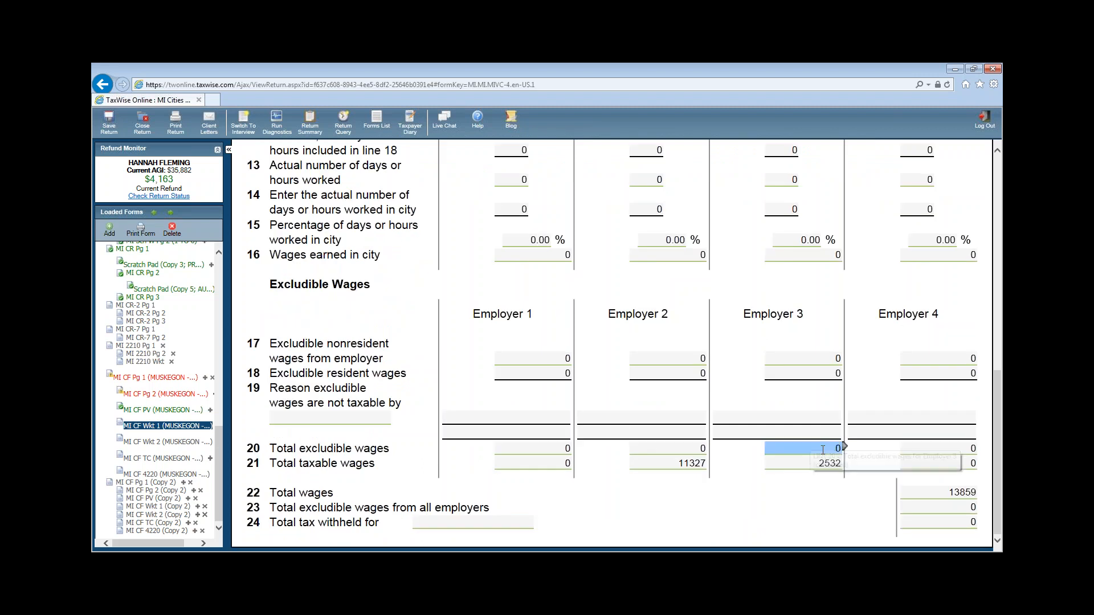
{"action": "left_click", "coordinate": [818, 452]}
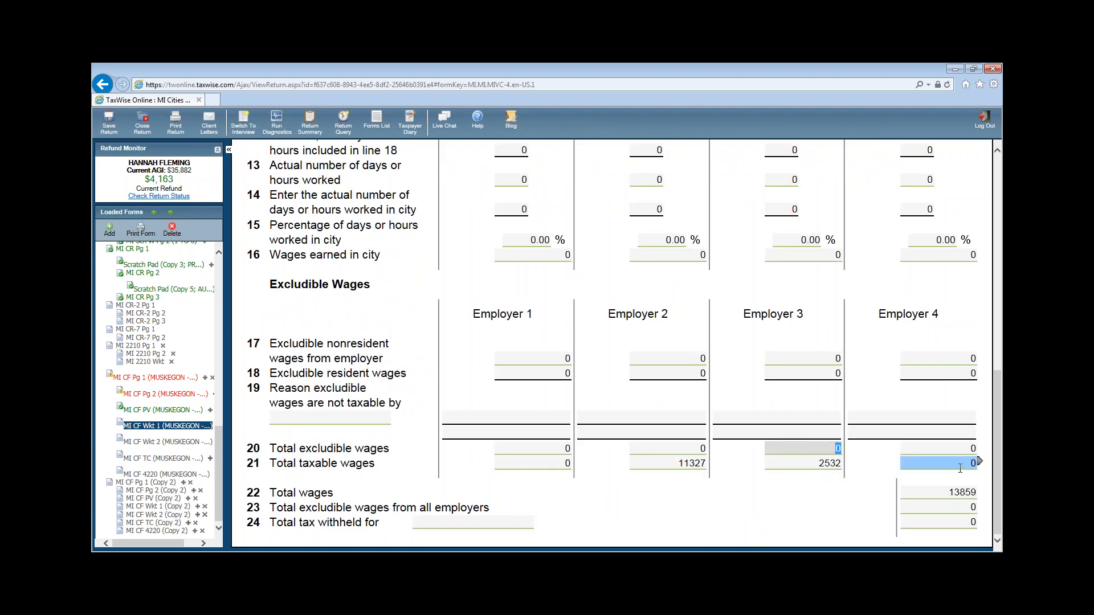
{"action": "double_click", "coordinate": [963, 468]}
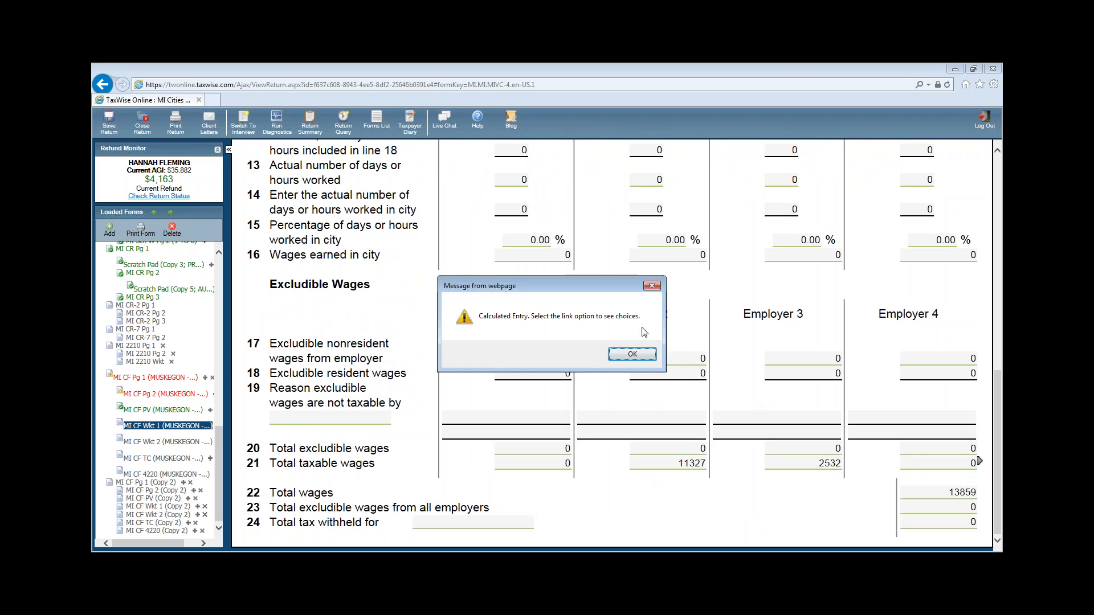
{"action": "left_click", "coordinate": [652, 285]}
- Enter 2532 as Employer 3's line 18 excludible resident wages
{"action": "left_click", "coordinate": [812, 372]}
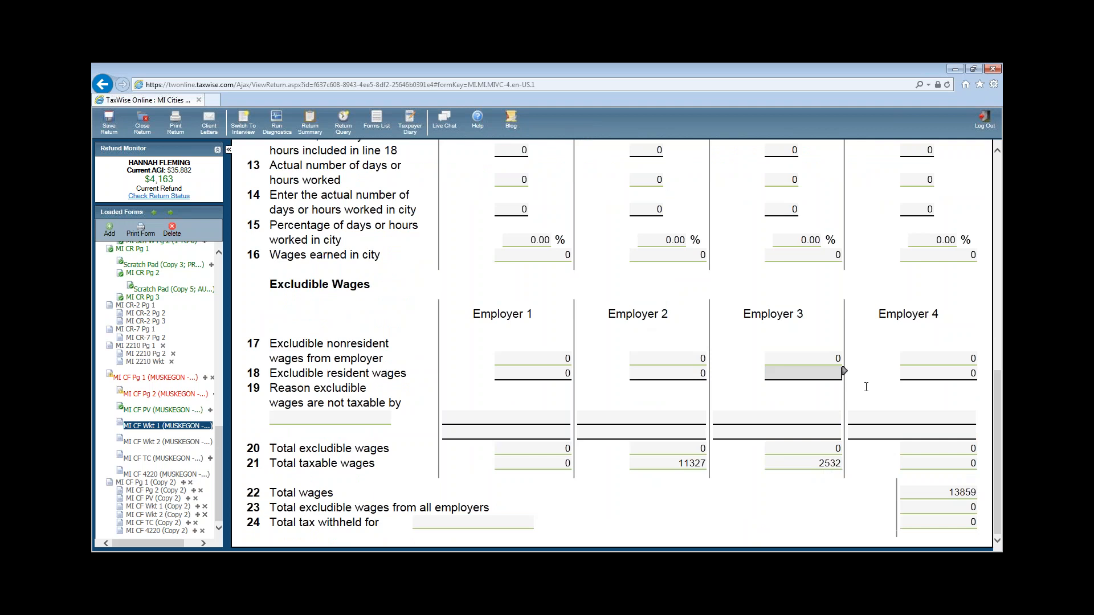
{"action": "type", "text": "2532"}
{"action": "left_click", "coordinate": [725, 463]}
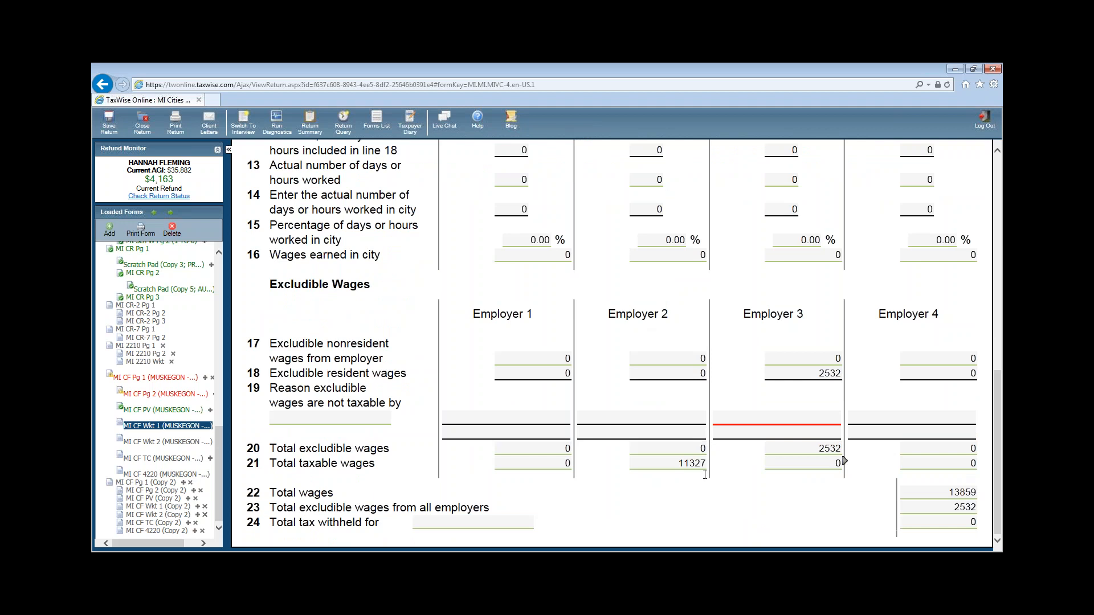
{"action": "scroll", "coordinate": [705, 474], "scroll_direction": "up", "scroll_amount": 10}
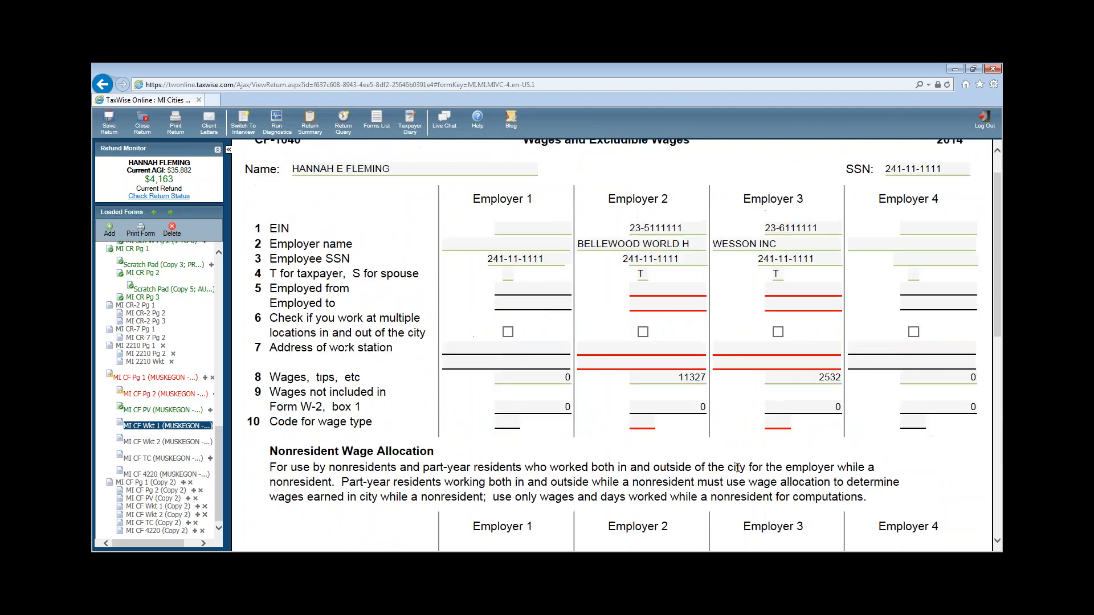
{"action": "scroll", "coordinate": [794, 421], "scroll_direction": "up", "scroll_amount": 1}
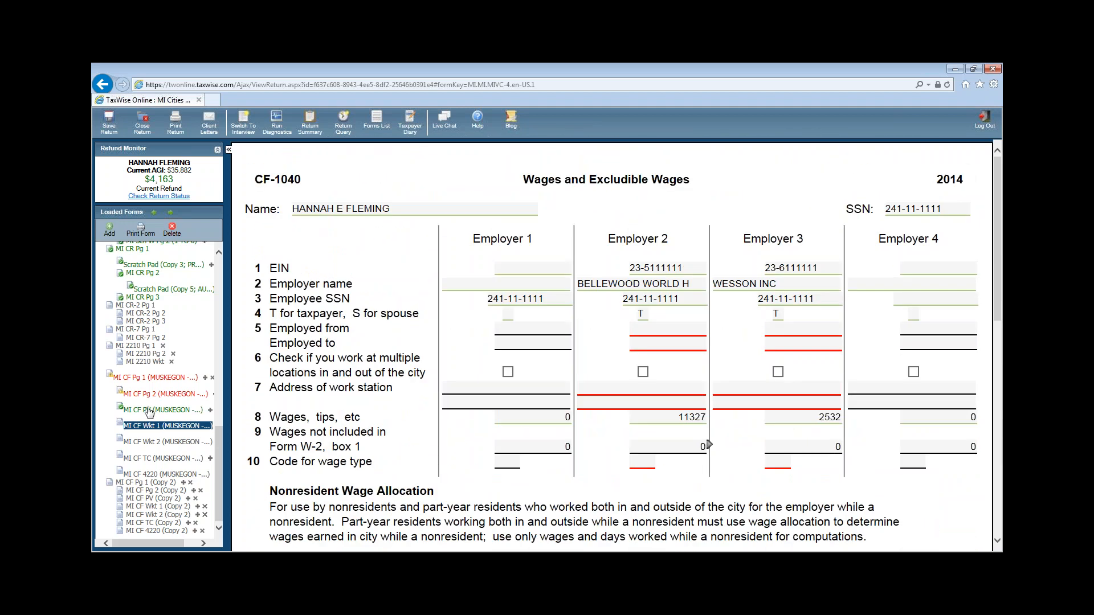
- Open MI CF Pg 1 (MUSKEGON) and review the income table showing the 2532 wage exclusion
{"action": "left_click", "coordinate": [144, 378]}
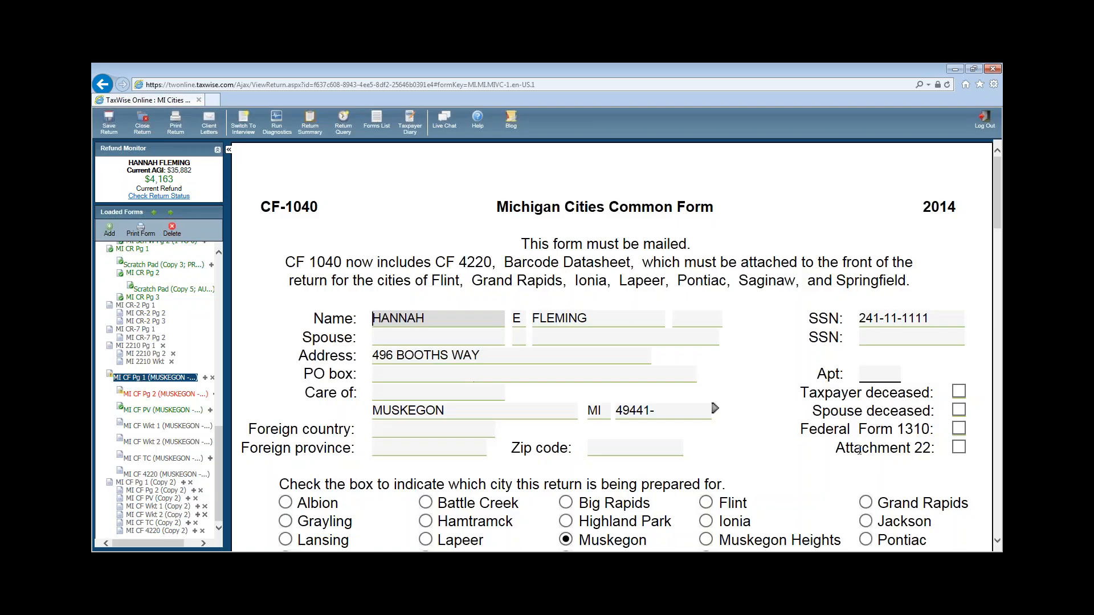
{"action": "scroll", "coordinate": [476, 386], "scroll_direction": "down", "scroll_amount": 15}
{"action": "left_click", "coordinate": [843, 440]}
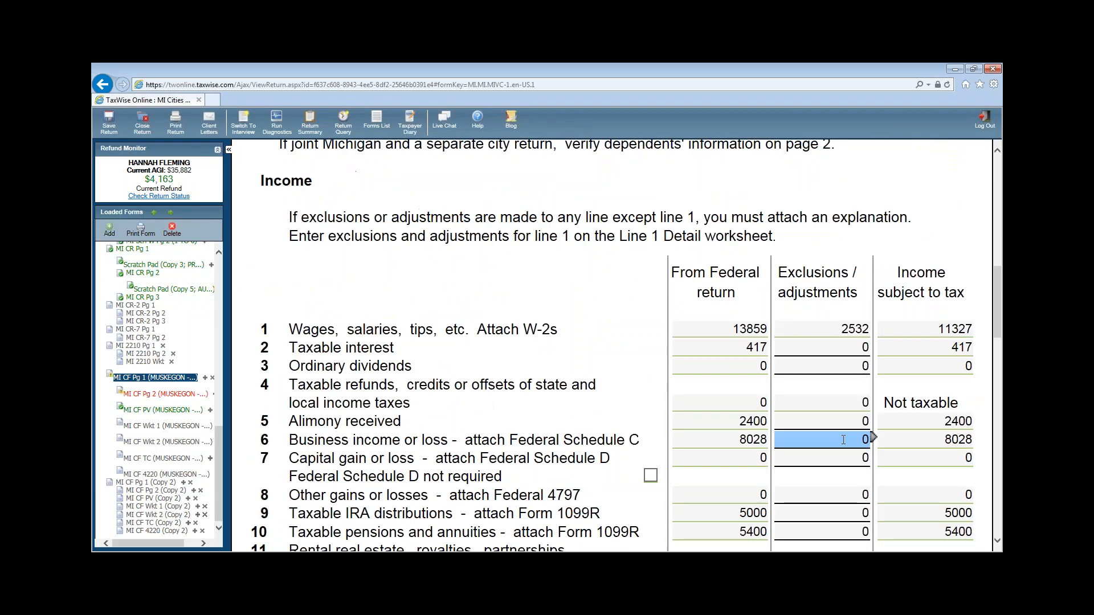
{"action": "left_click", "coordinate": [929, 325]}
{"action": "scroll", "coordinate": [948, 326], "scroll_direction": "down", "scroll_amount": 1}
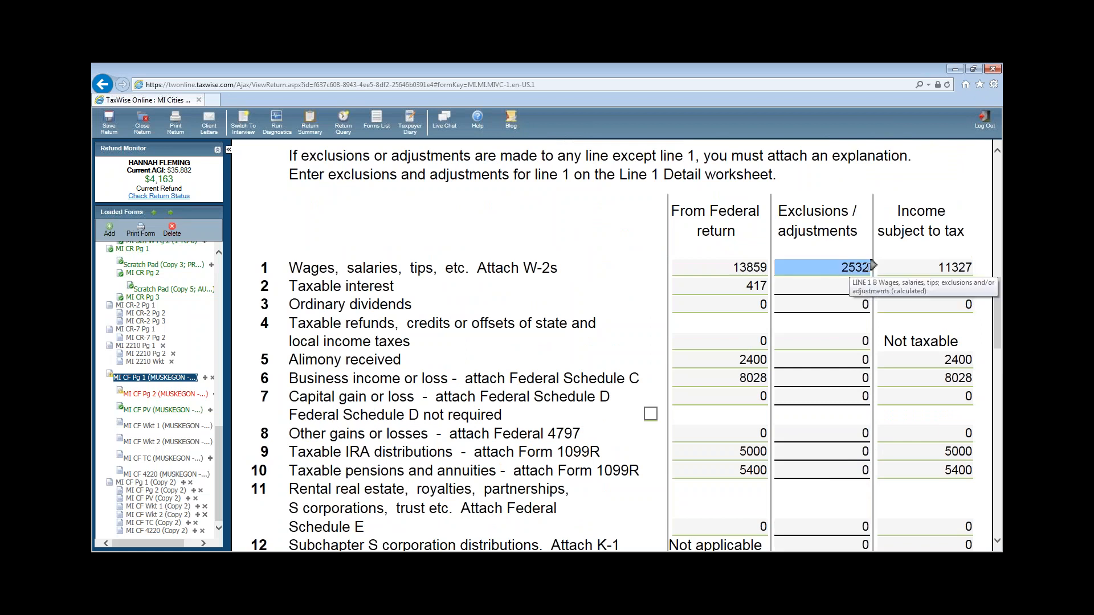
{"action": "scroll", "coordinate": [913, 274], "scroll_direction": "down", "scroll_amount": 3}
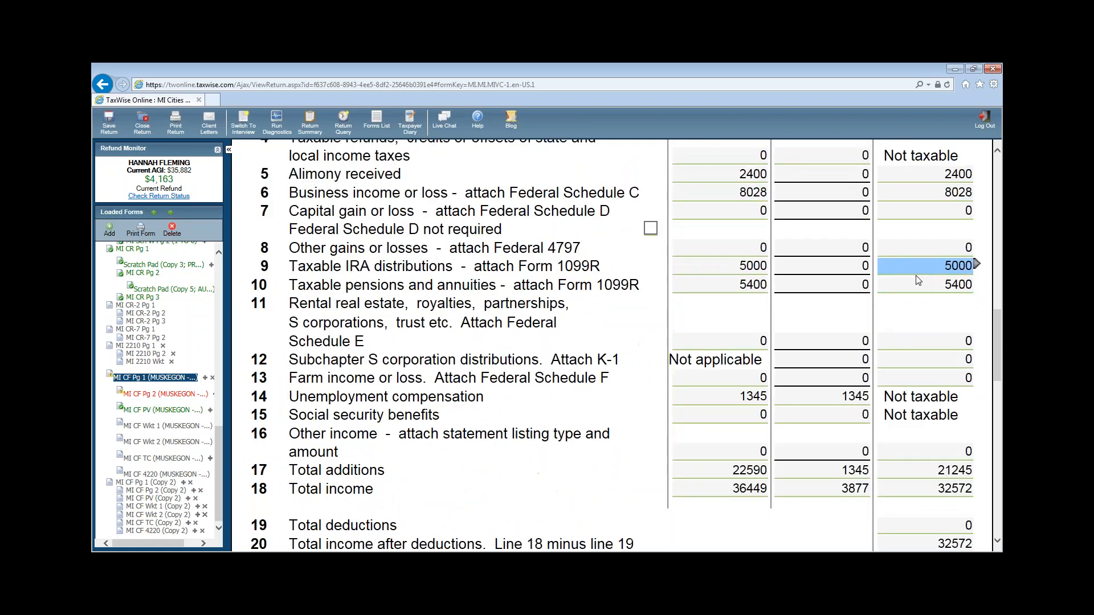
{"action": "scroll", "coordinate": [840, 280], "scroll_direction": "down", "scroll_amount": 1}
{"action": "scroll", "coordinate": [843, 278], "scroll_direction": "up", "scroll_amount": 1}
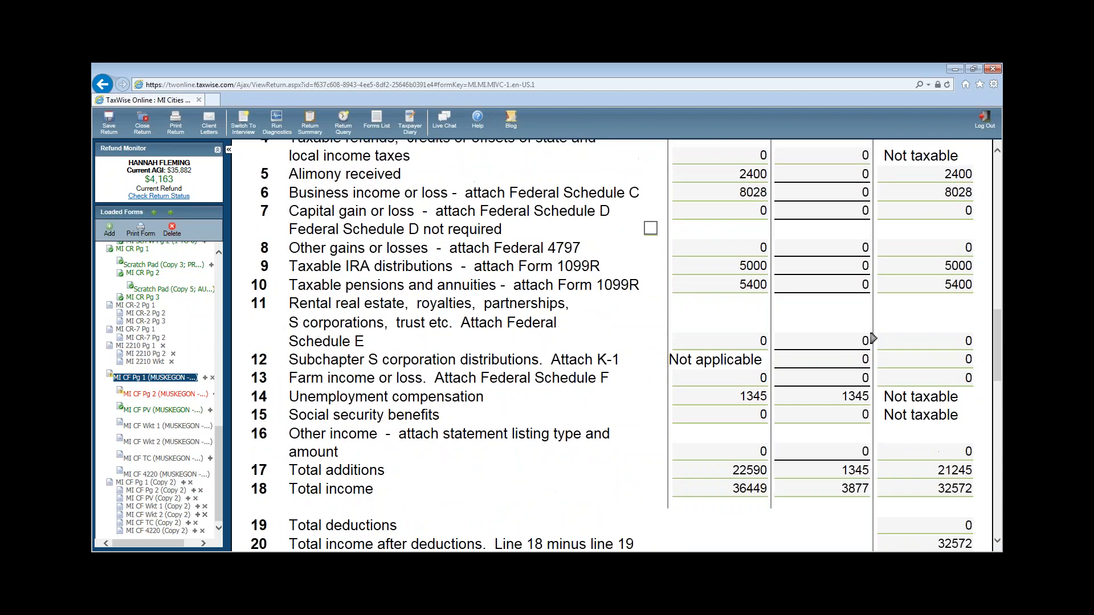
{"action": "scroll", "coordinate": [855, 274], "scroll_direction": "up", "scroll_amount": 3}
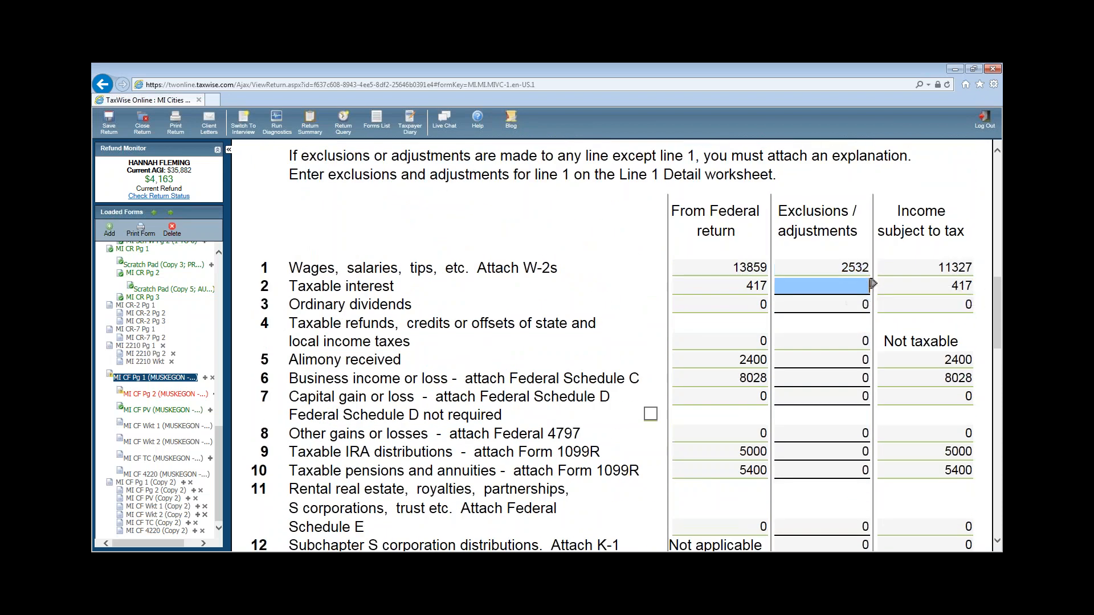
{"action": "left_click", "coordinate": [873, 283]}
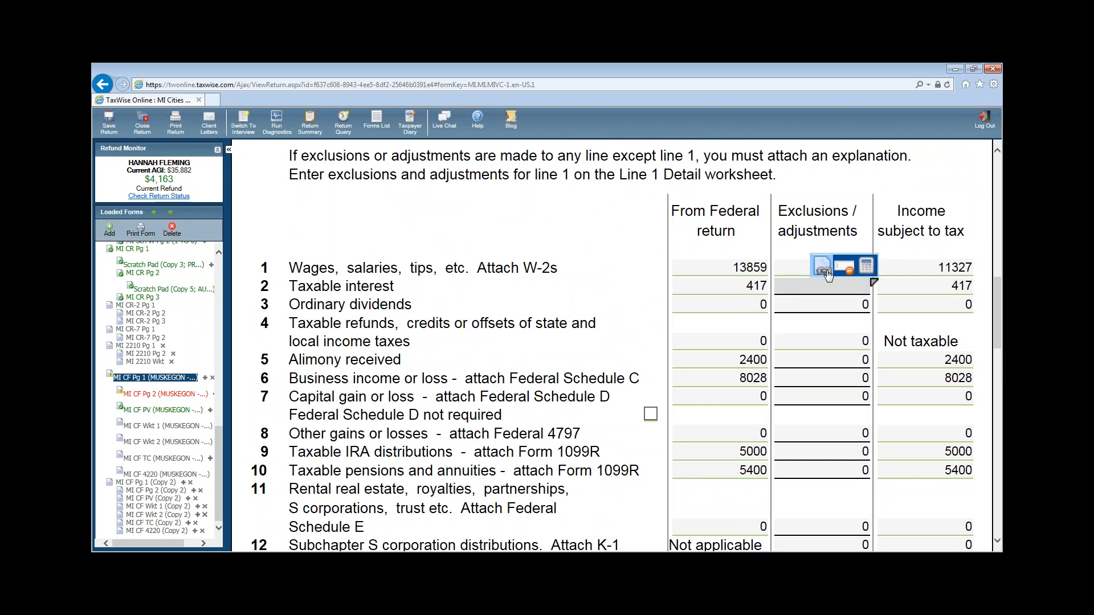
{"action": "left_click", "coordinate": [818, 289]}
- Exclude 417 of interest on line 2 and 2400 of alimony on line 5
{"action": "left_click", "coordinate": [917, 379]}
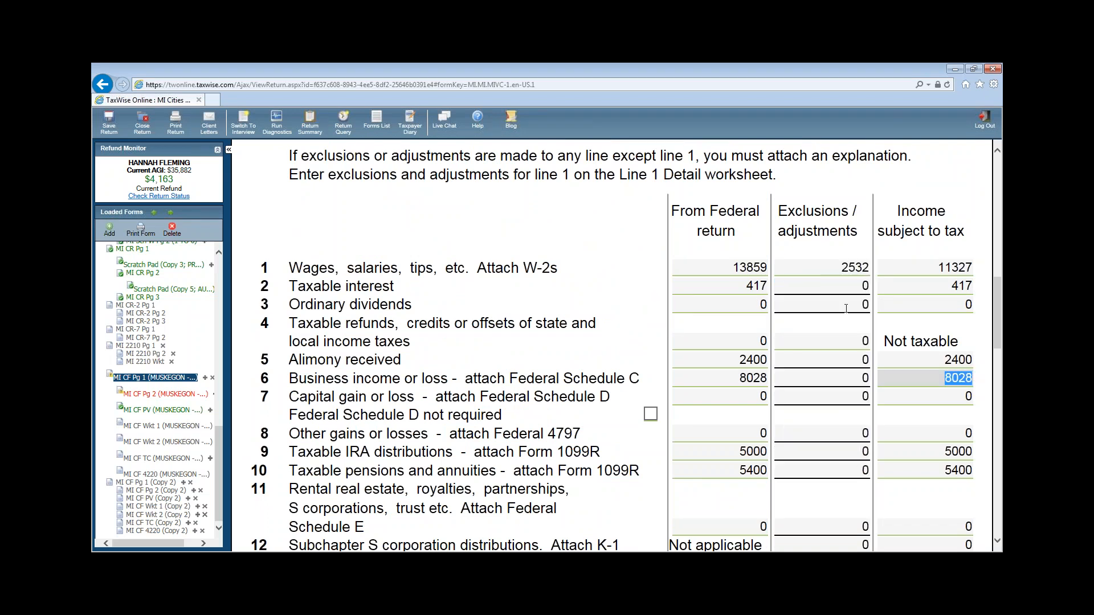
{"action": "left_click", "coordinate": [842, 287]}
{"action": "type", "text": "417"}
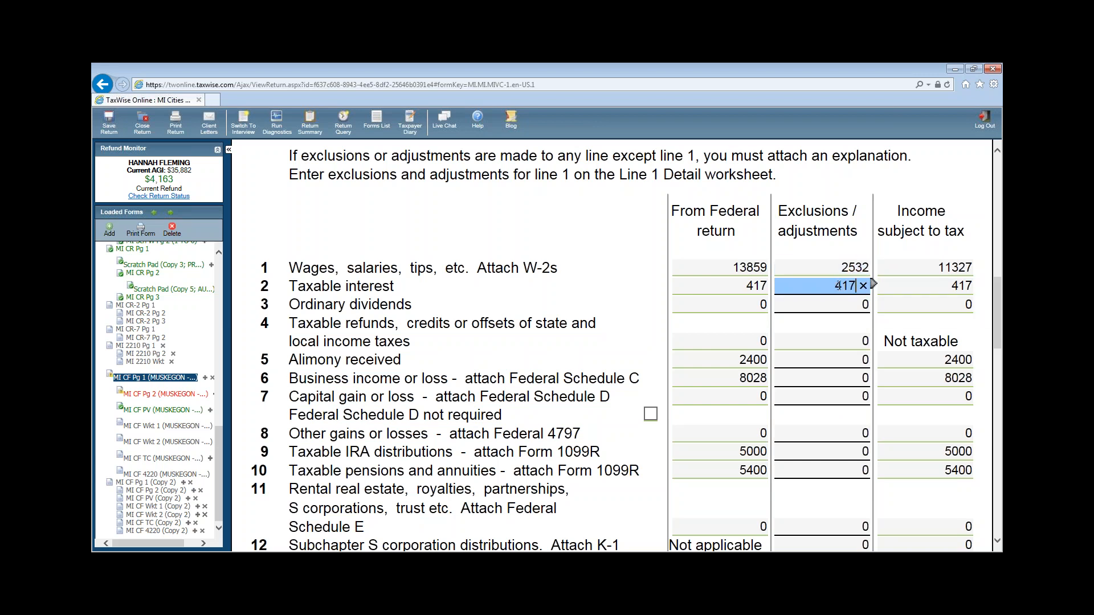
{"action": "left_click", "coordinate": [829, 360]}
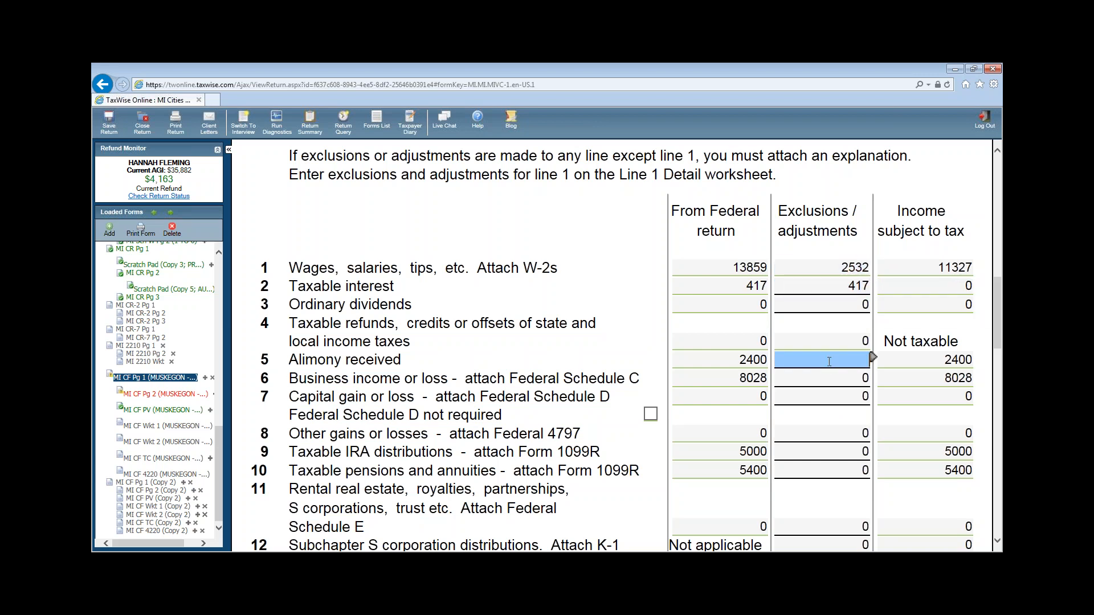
{"action": "type", "text": "2400"}
{"action": "left_click", "coordinate": [816, 379]}
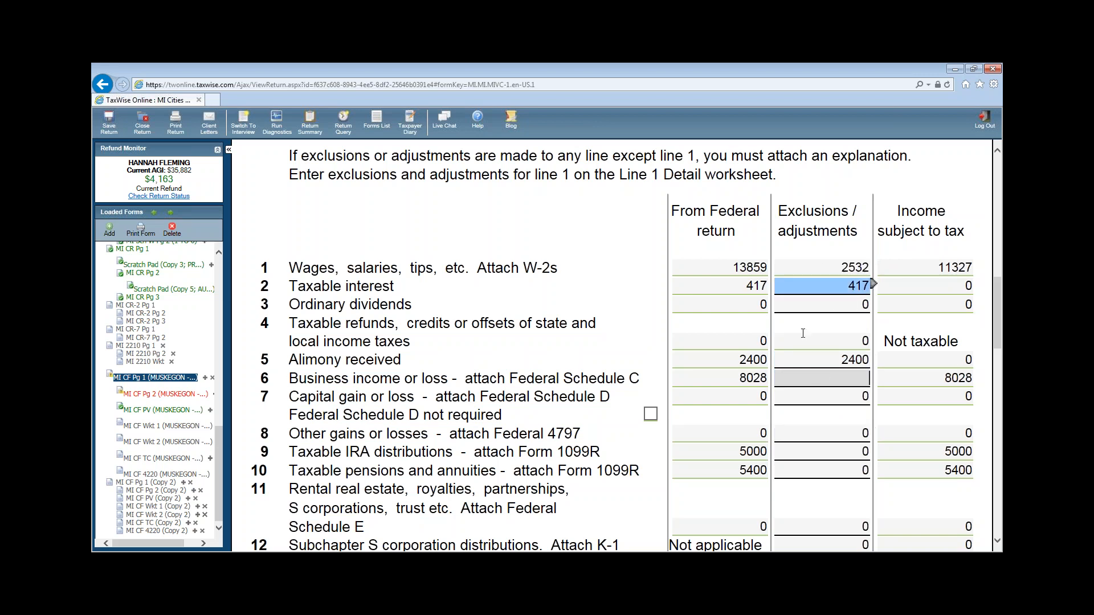
{"action": "left_click", "coordinate": [829, 267]}
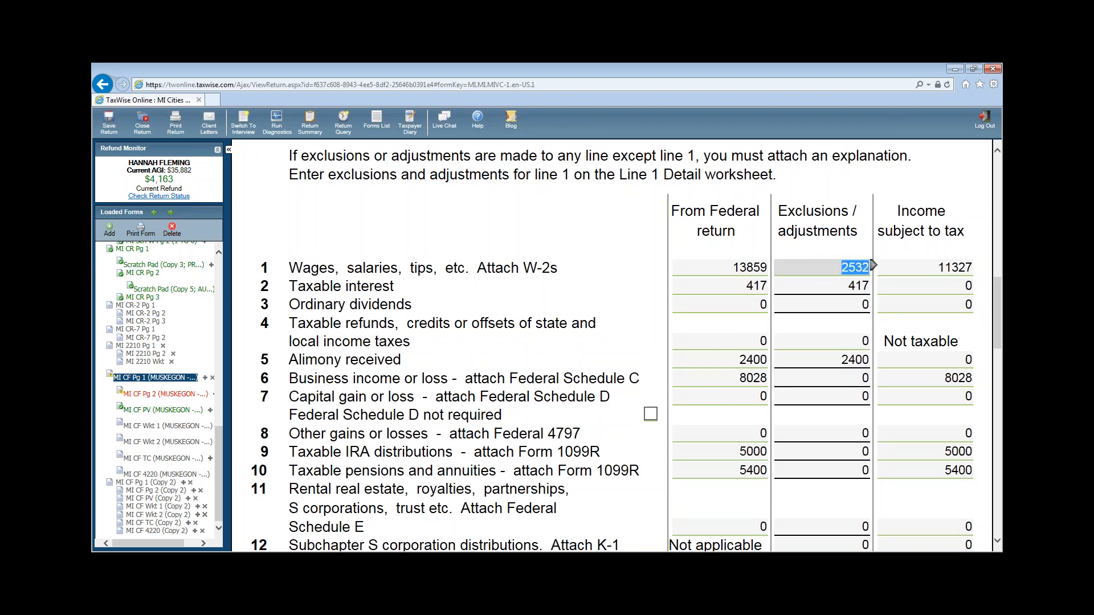
- Exclude 8028 business income, 5000 IRA and 5400 pension on lines 6, 9 and 10
{"action": "left_click", "coordinate": [843, 379]}
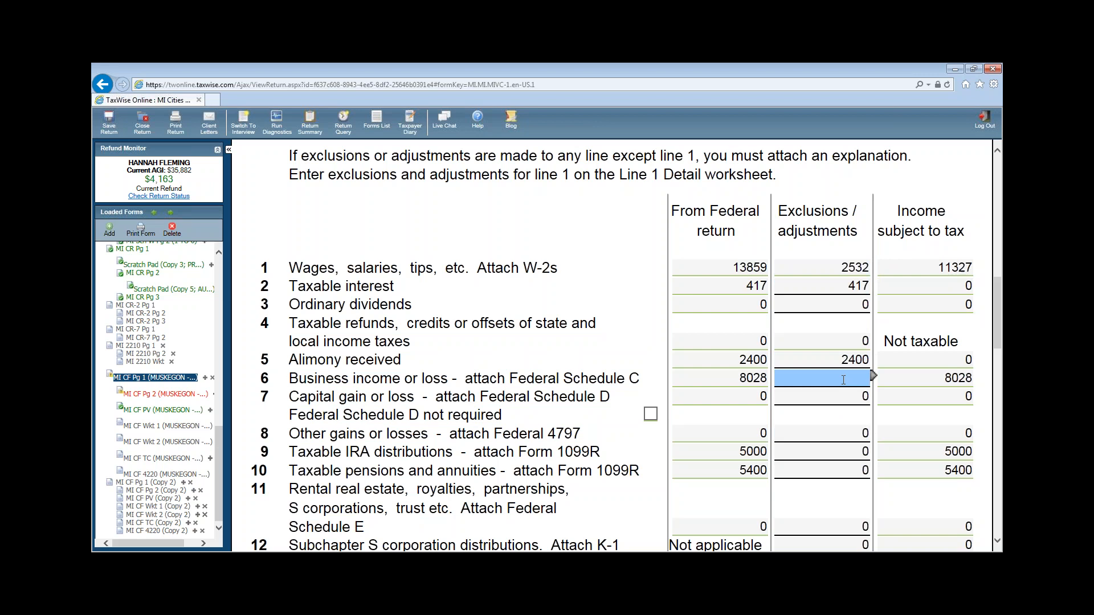
{"action": "type", "text": "8028"}
{"action": "left_click", "coordinate": [841, 451]}
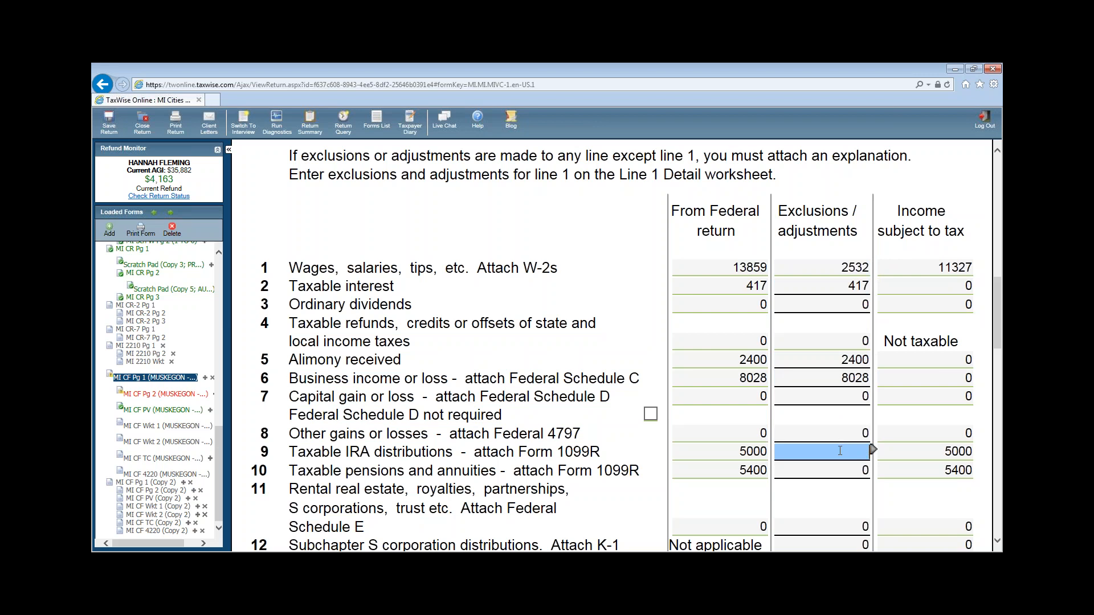
{"action": "type", "text": "5000"}
{"action": "left_click", "coordinate": [822, 465]}
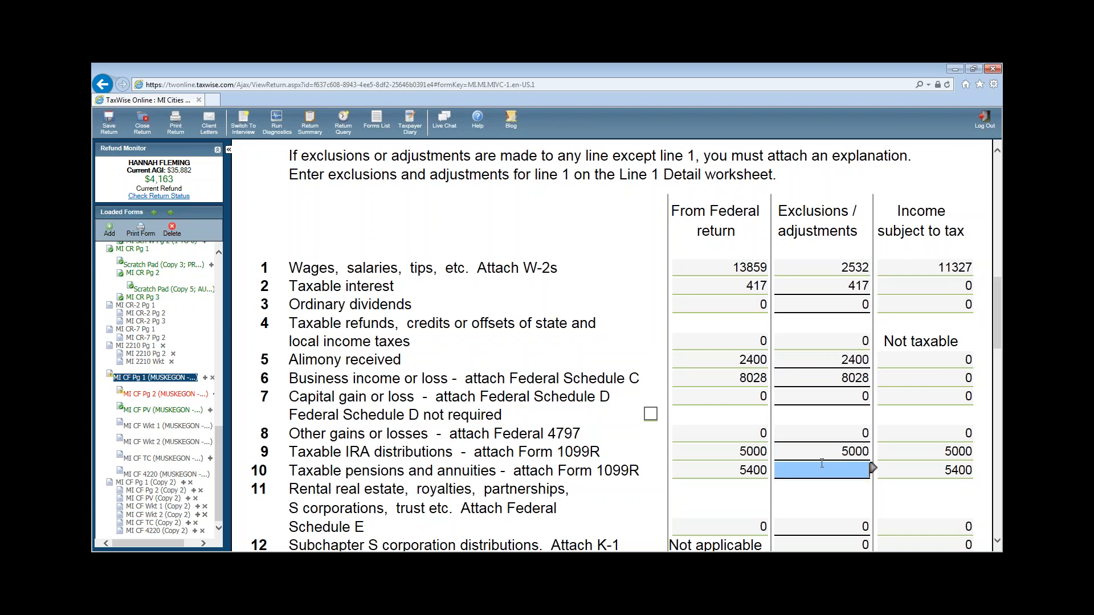
{"action": "type", "text": "5400"}
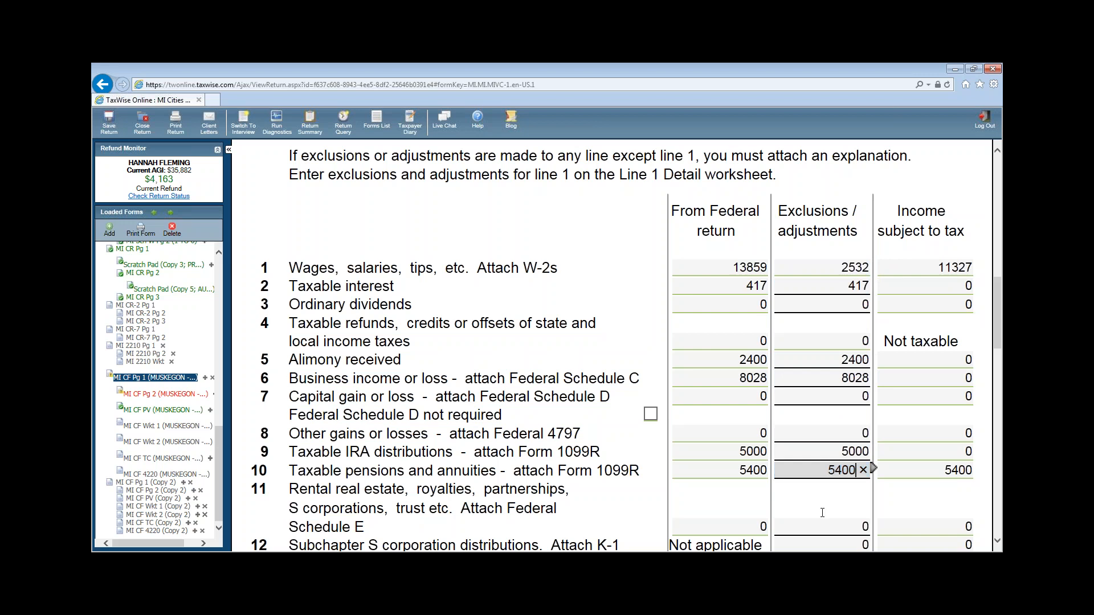
{"action": "left_click", "coordinate": [823, 502]}
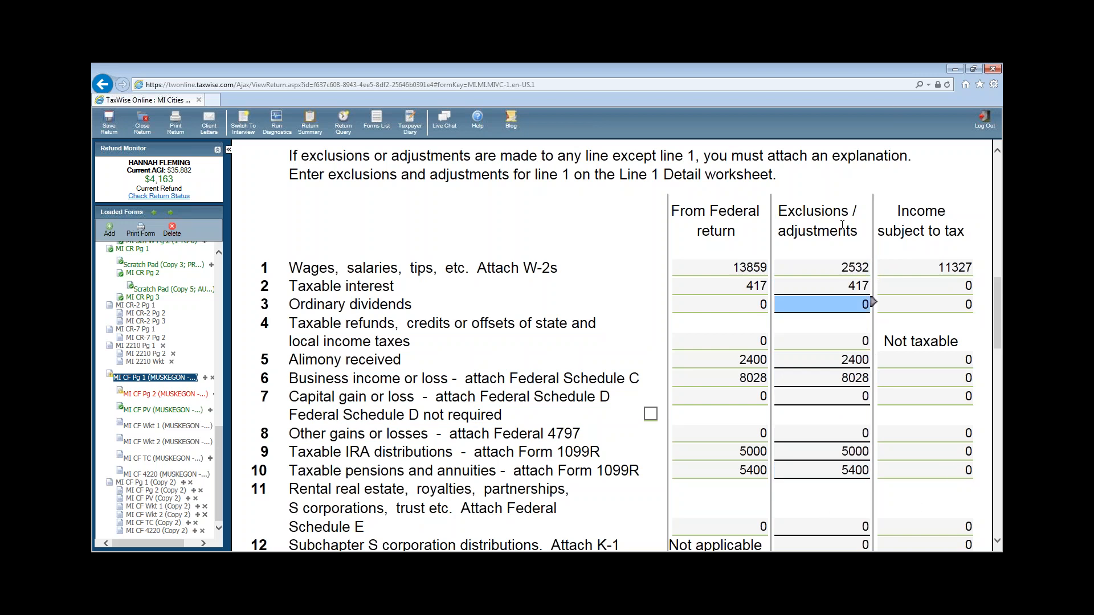
{"action": "scroll", "coordinate": [974, 314], "scroll_direction": "down", "scroll_amount": 4}
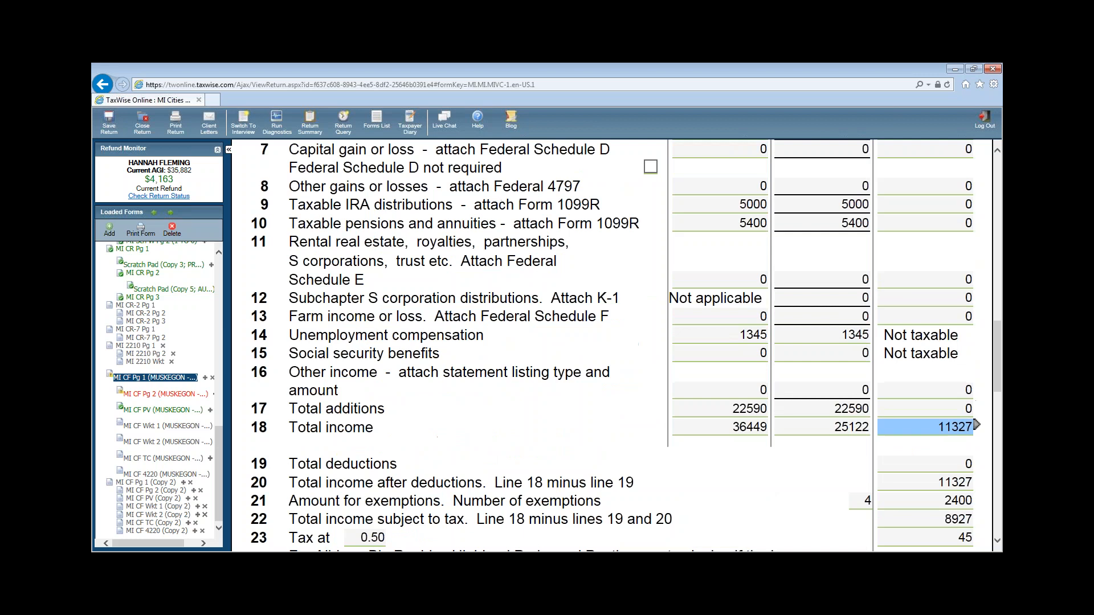
- Review line 20 total income after deductions on the Muskegon CF-1040
{"action": "left_click", "coordinate": [908, 483]}
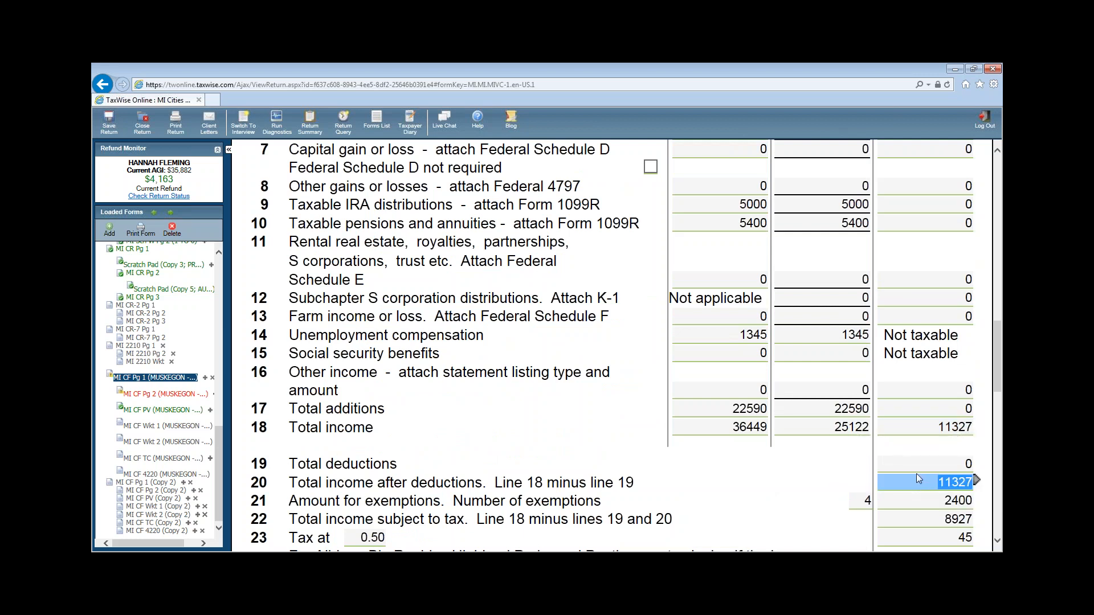
{"action": "scroll", "coordinate": [916, 473], "scroll_direction": "down", "scroll_amount": 1}
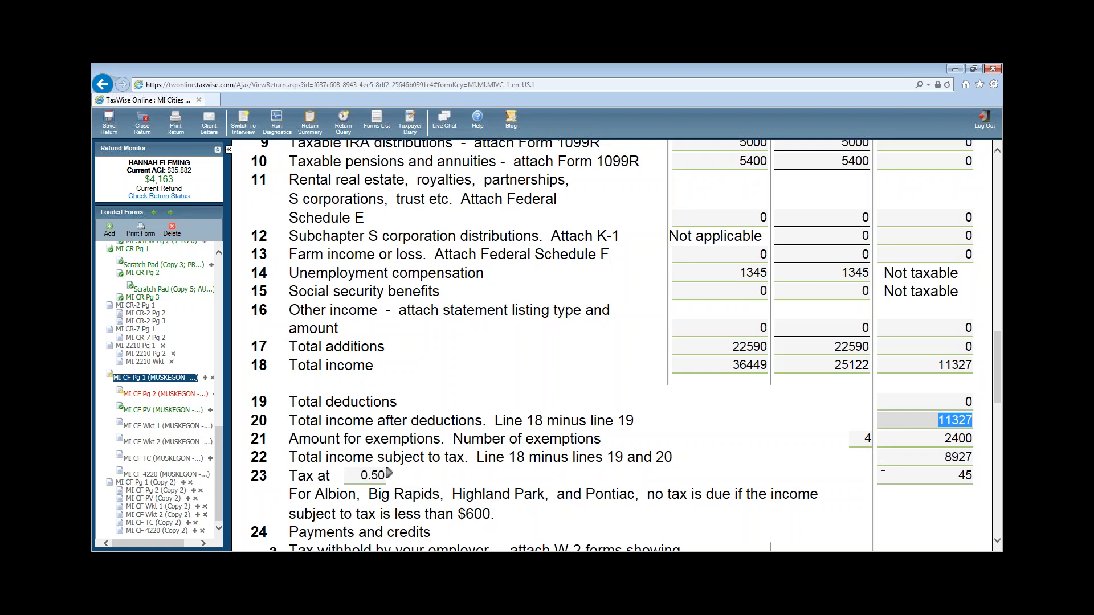
{"action": "scroll", "coordinate": [969, 463], "scroll_direction": "down", "scroll_amount": 5}
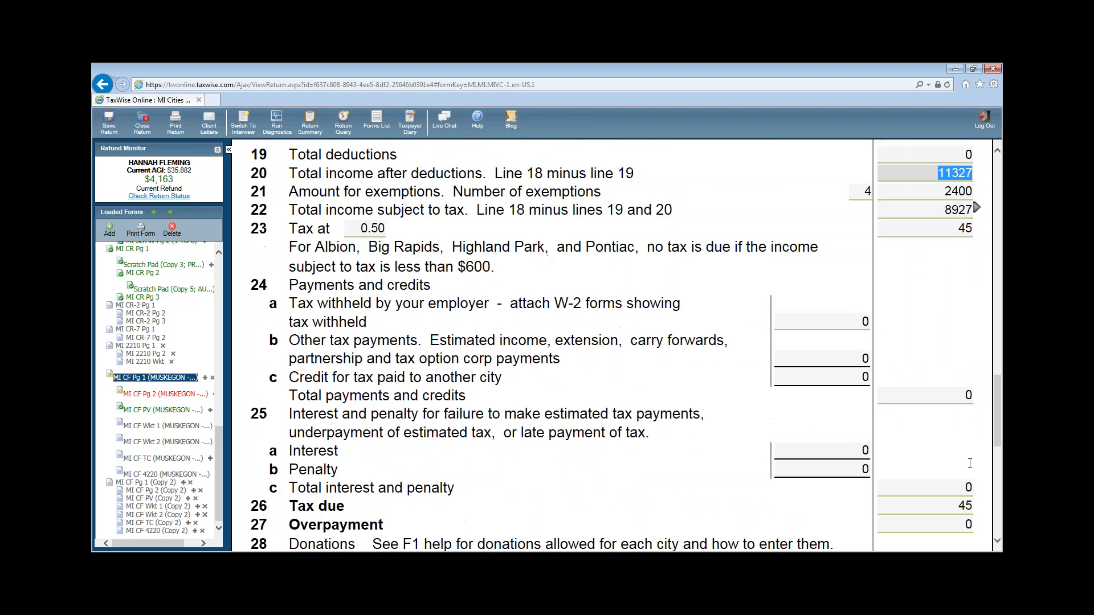
{"action": "scroll", "coordinate": [962, 456], "scroll_direction": "up", "scroll_amount": 1}
{"action": "scroll", "coordinate": [963, 453], "scroll_direction": "down", "scroll_amount": 1}
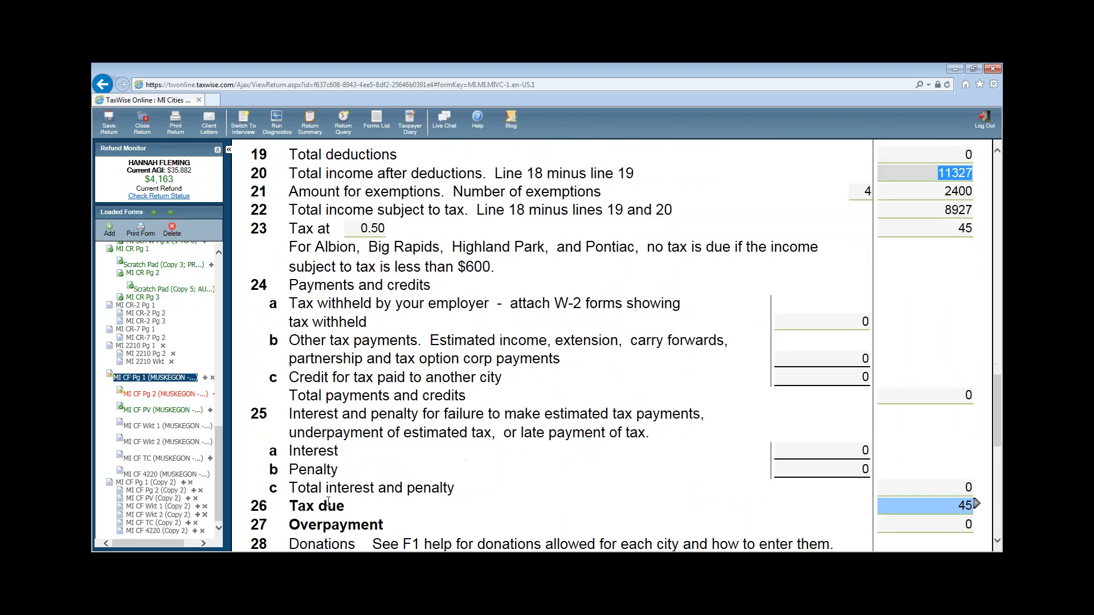
{"action": "left_click_drag", "start_coordinate": [308, 506], "coordinate": [972, 501]}
{"action": "left_click", "coordinate": [739, 488]}
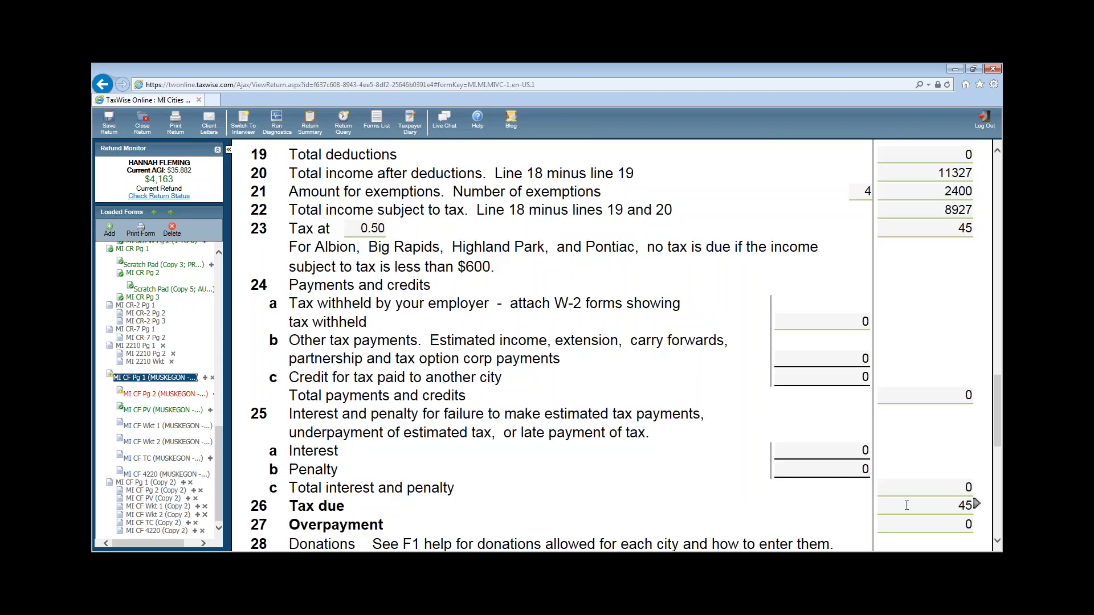
{"action": "scroll", "coordinate": [864, 256], "scroll_direction": "up", "scroll_amount": 2}
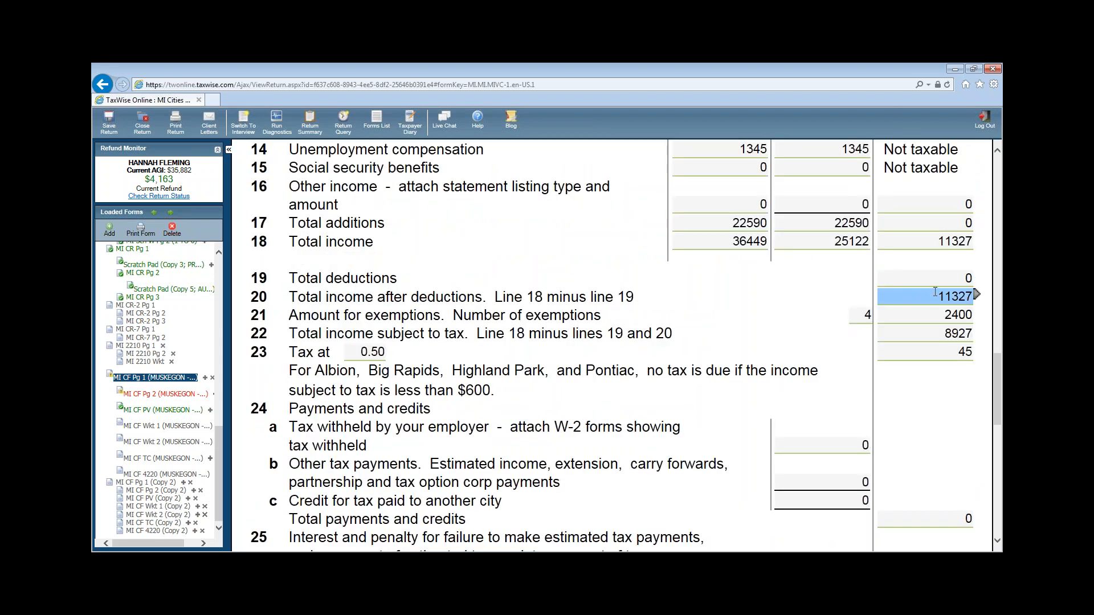
{"action": "scroll", "coordinate": [938, 291], "scroll_direction": "up", "scroll_amount": 1}
{"action": "scroll", "coordinate": [963, 285], "scroll_direction": "up", "scroll_amount": 2}
{"action": "scroll", "coordinate": [931, 368], "scroll_direction": "down", "scroll_amount": 2}
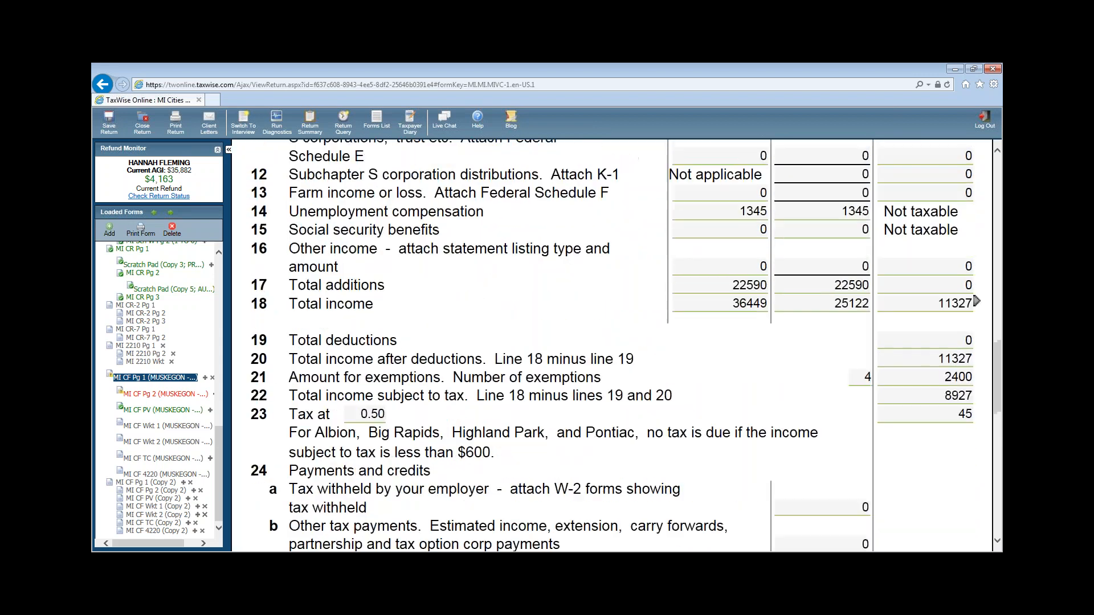
{"action": "left_click", "coordinate": [930, 359]}
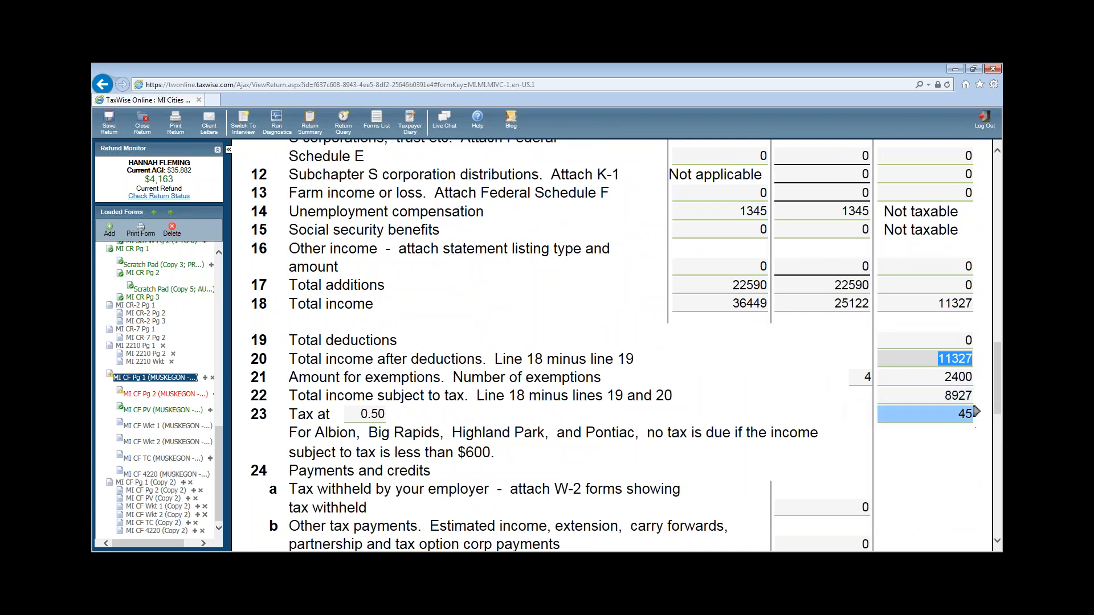
- Check the line 26 tax due of 45 and elect to pay the balance by mailed check
{"action": "scroll", "coordinate": [976, 411], "scroll_direction": "down", "scroll_amount": 3}
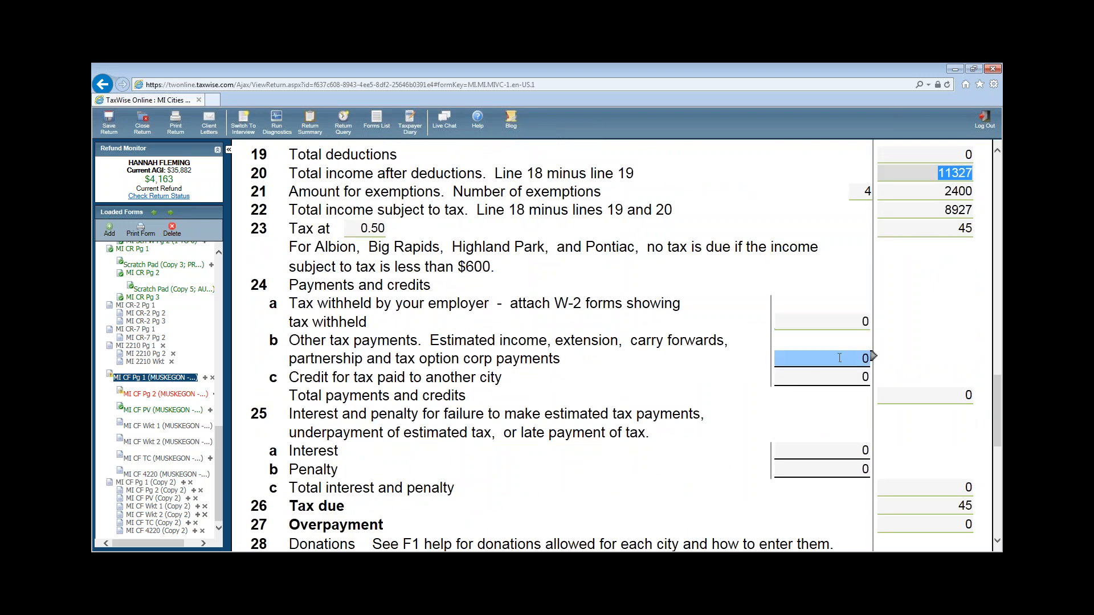
{"action": "scroll", "coordinate": [950, 338], "scroll_direction": "down", "scroll_amount": 1}
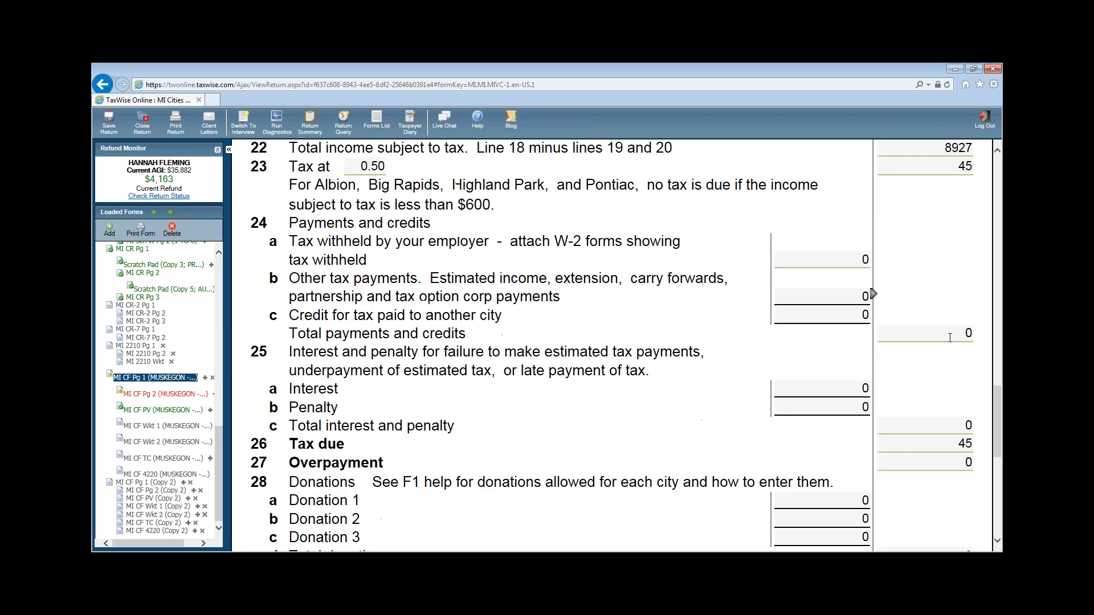
{"action": "left_click", "coordinate": [975, 445]}
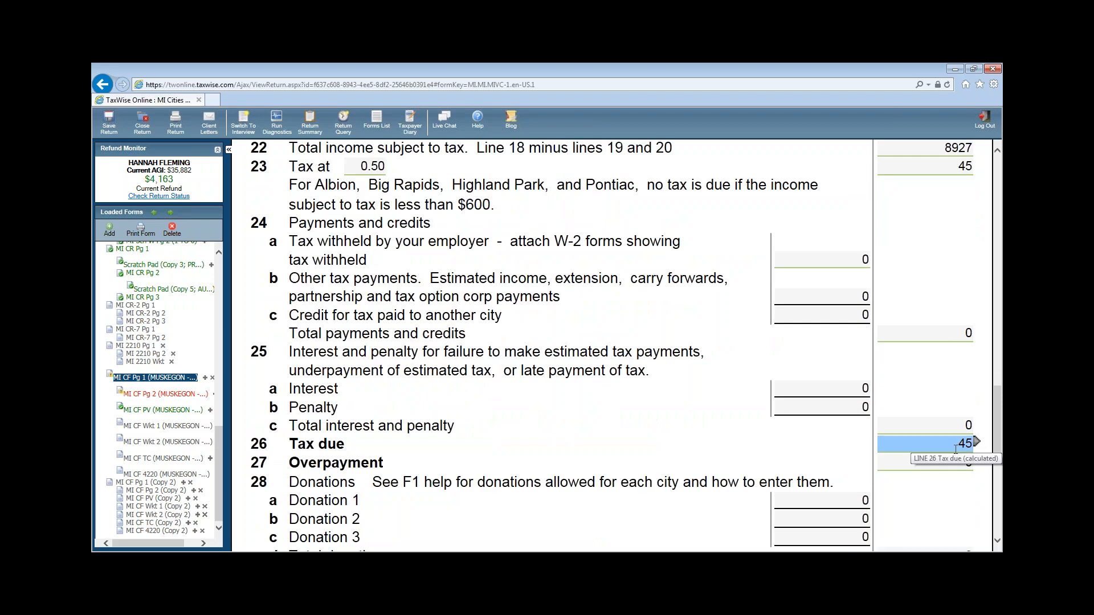
{"action": "scroll", "coordinate": [956, 450], "scroll_direction": "down", "scroll_amount": 3}
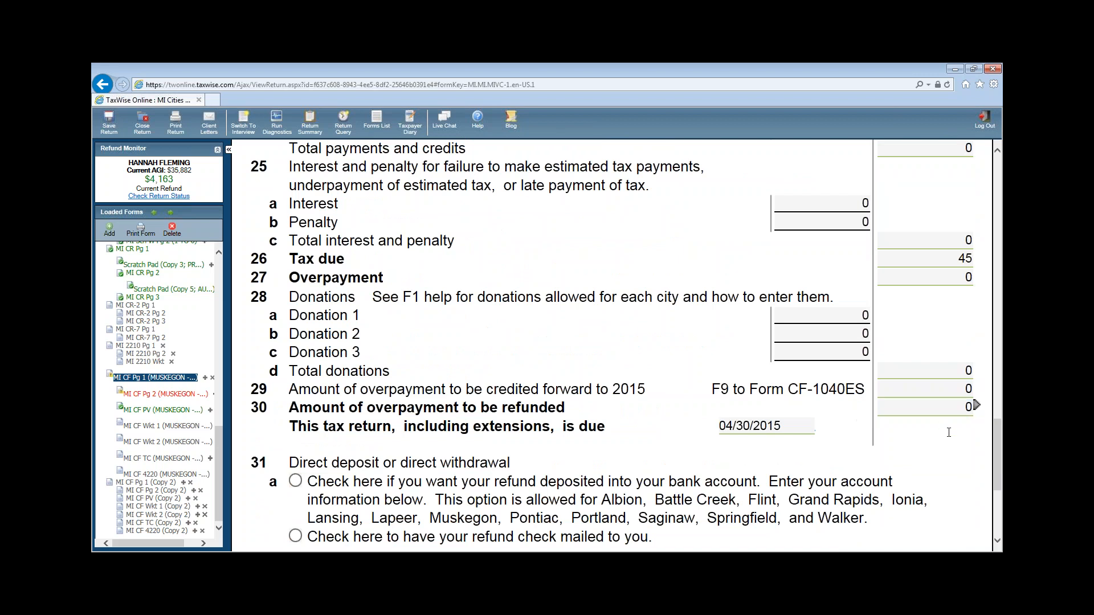
{"action": "scroll", "coordinate": [981, 476], "scroll_direction": "down", "scroll_amount": 1}
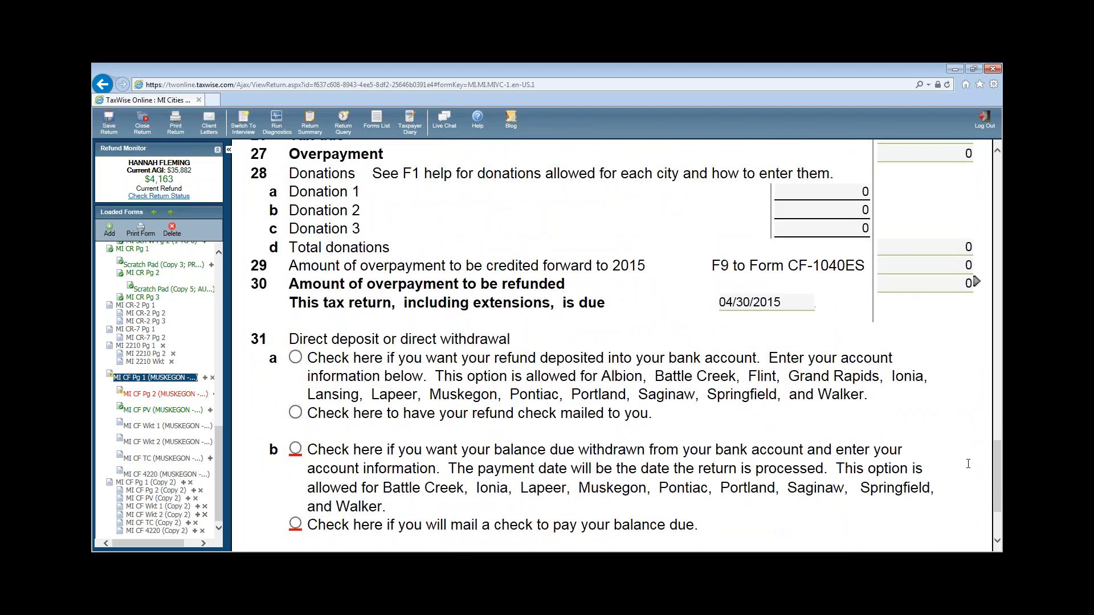
{"action": "scroll", "coordinate": [972, 462], "scroll_direction": "down", "scroll_amount": 2}
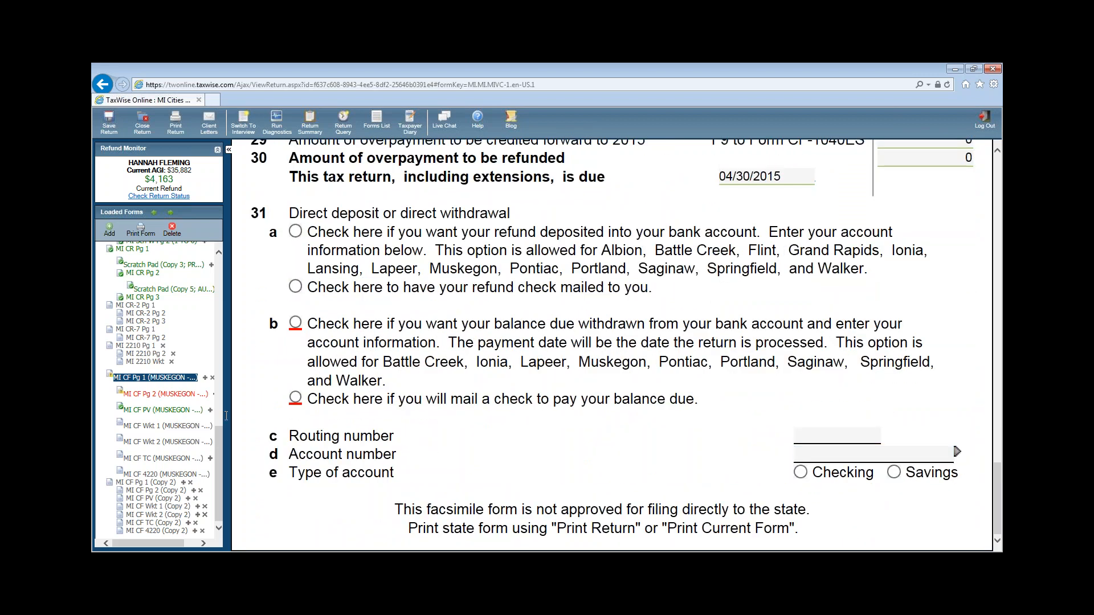
{"action": "left_click", "coordinate": [296, 398]}
- On MI CF Pg 2, enter filer code T and the taxpayer's home address in the Address Schedule
{"action": "left_click", "coordinate": [165, 394]}
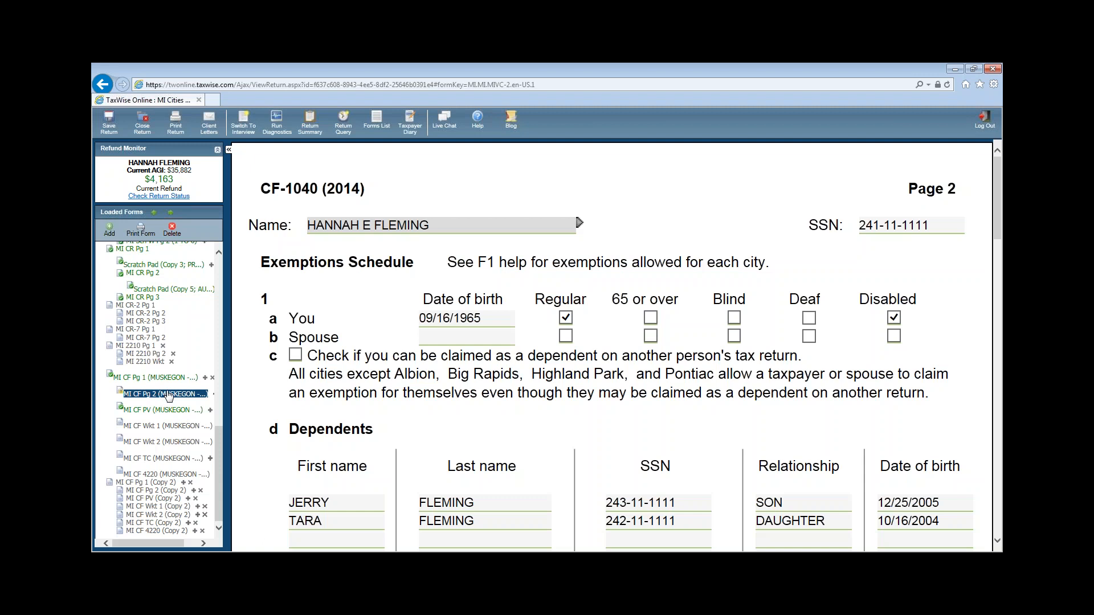
{"action": "scroll", "coordinate": [688, 433], "scroll_direction": "down", "scroll_amount": 5}
{"action": "scroll", "coordinate": [688, 433], "scroll_direction": "down", "scroll_amount": 12}
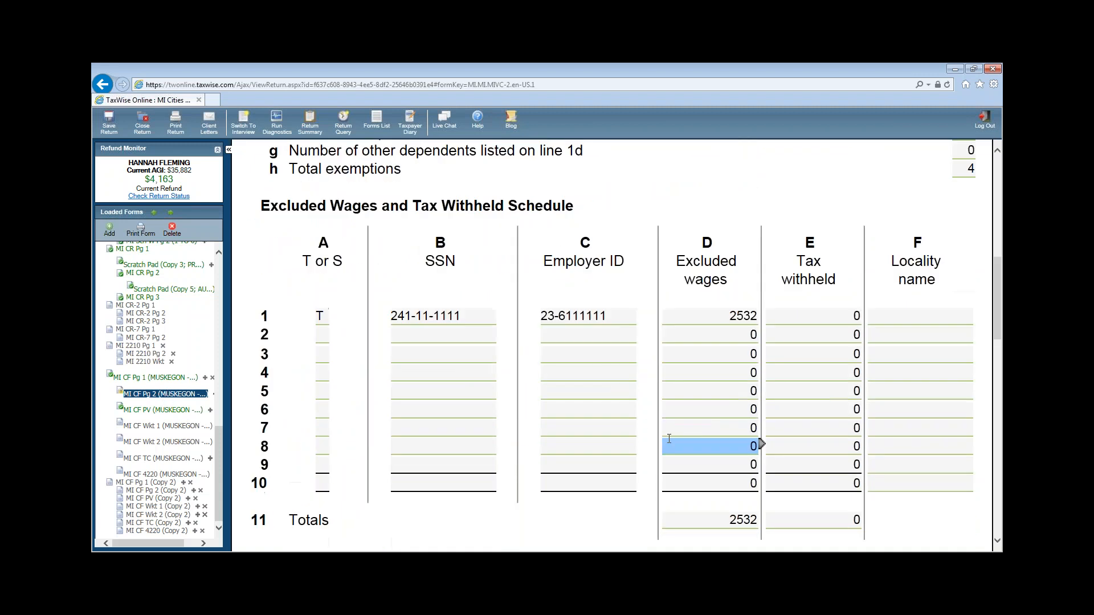
{"action": "scroll", "coordinate": [632, 435], "scroll_direction": "down", "scroll_amount": 3}
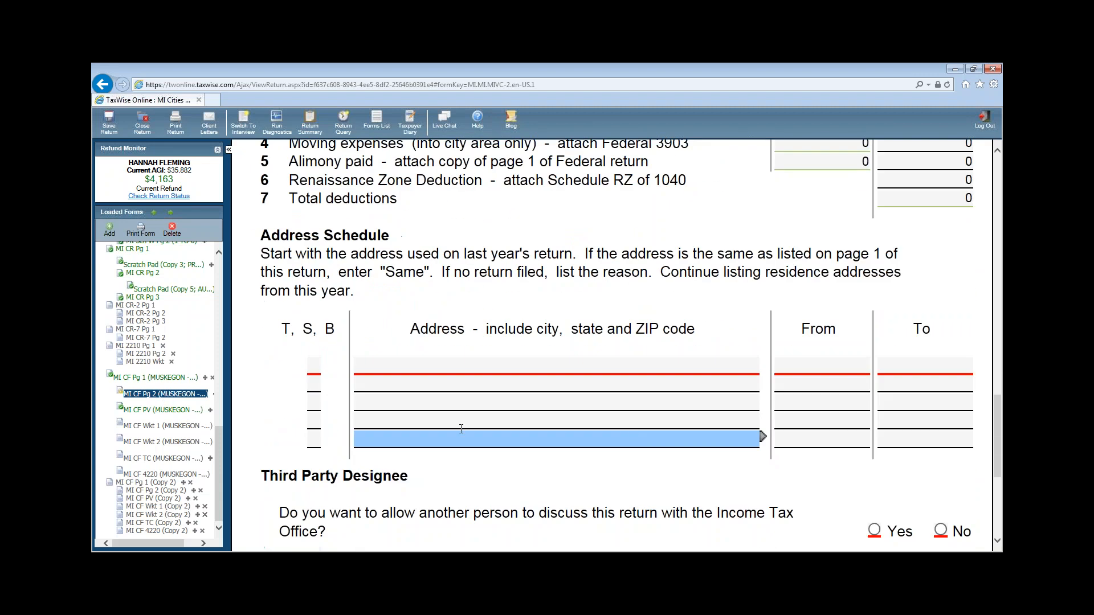
{"action": "left_click", "coordinate": [313, 365]}
{"action": "type", "text": "T"}
{"action": "key", "text": "Tab"}
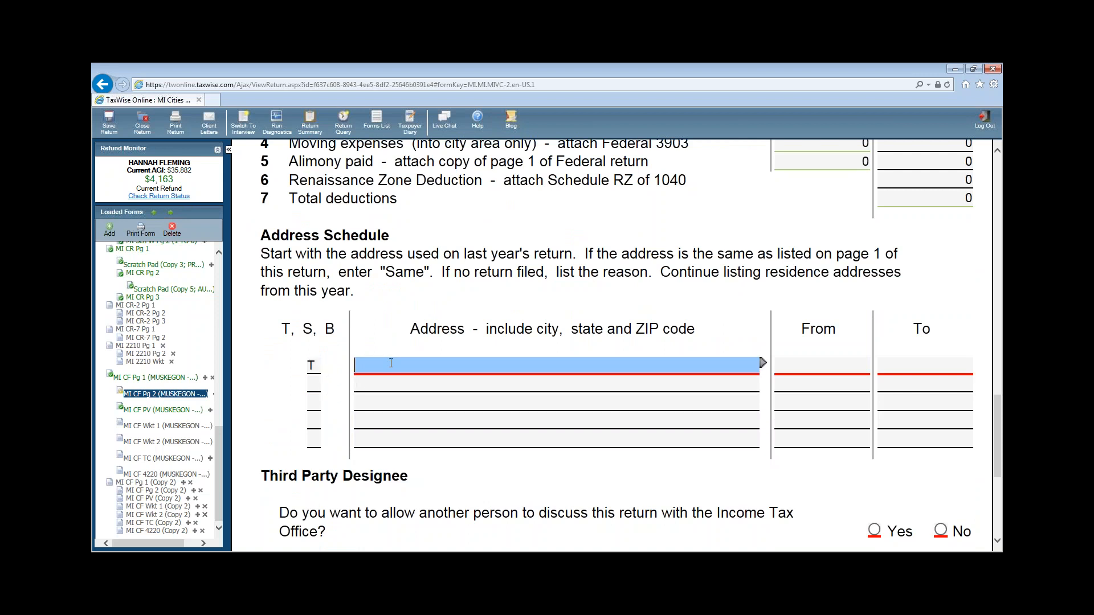
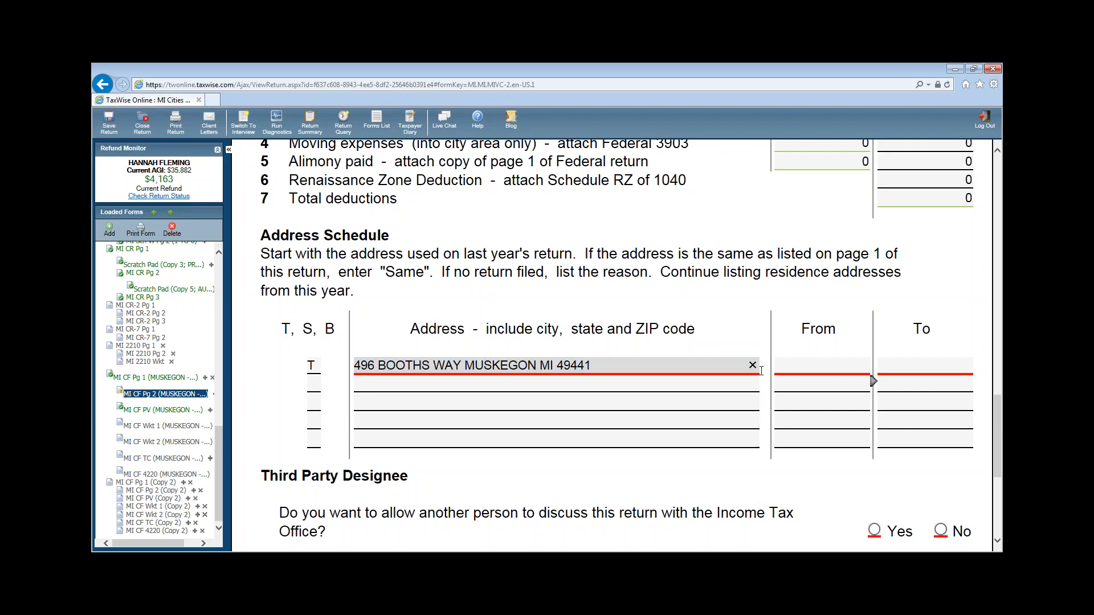
- Set the address period from 01/01/2015 to 12/31/2015 and decline a third party designee
{"action": "left_click", "coordinate": [798, 370]}
{"action": "type", "text": "01/15/"}
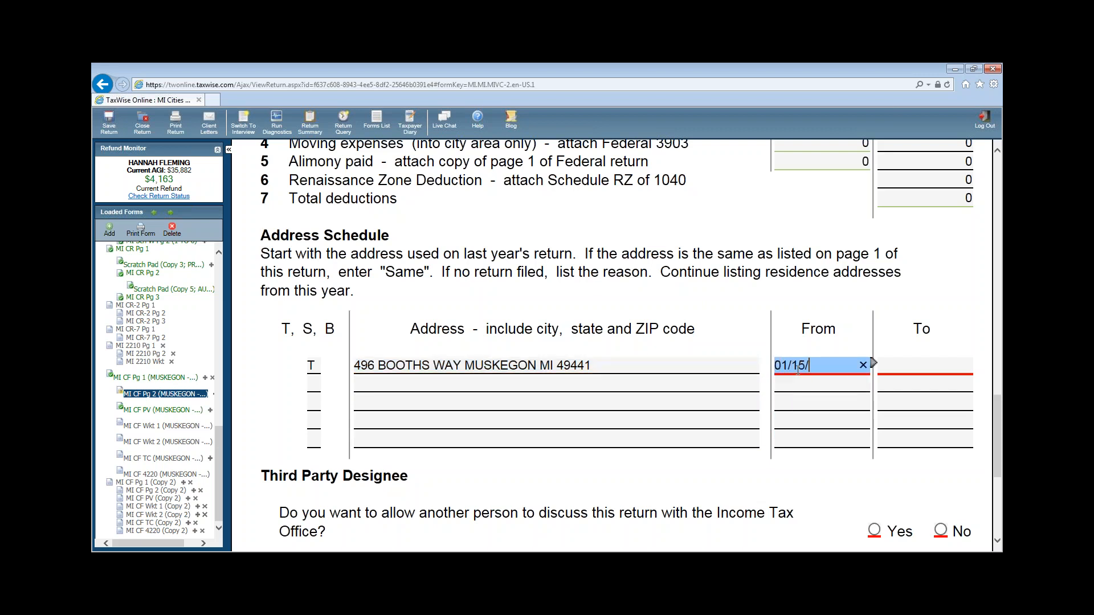
{"action": "key", "text": "BackSpace"}
{"action": "key", "text": "BackSpace"}
{"action": "key", "text": "BackSpace"}
{"action": "type", "text": "01/2015"}
{"action": "key", "text": "Tab"}
{"action": "type", "text": "12/31/2015"}
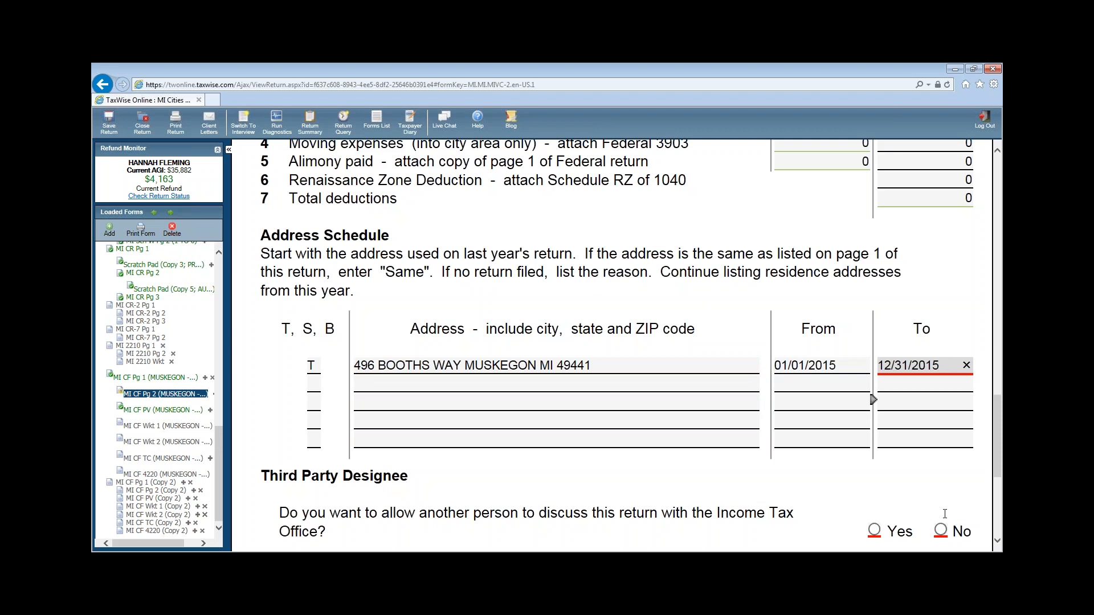
{"action": "left_click", "coordinate": [940, 534]}
{"action": "left_click", "coordinate": [941, 530]}
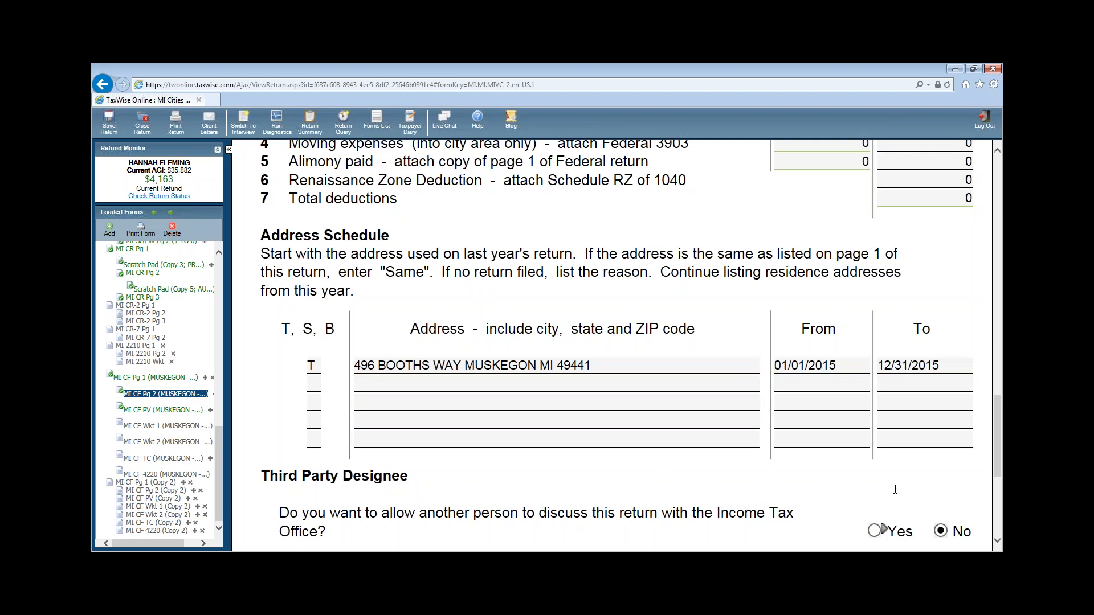
{"action": "mouse_move", "coordinate": [997, 477]}
{"action": "left_mouse_down"}
{"action": "mouse_move", "coordinate": [996, 533]}
{"action": "mouse_move", "coordinate": [997, 465]}
{"action": "left_mouse_up"}
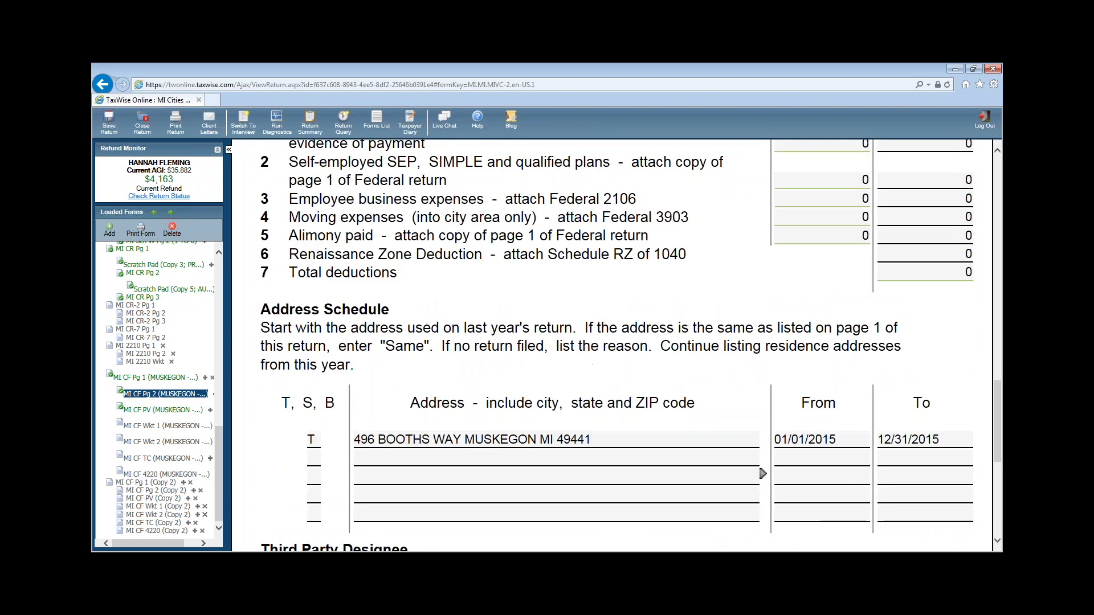
- Run diagnostics and follow the routing/account number error to the Main Information Sheet, closing the diagnostics list
{"action": "left_click_drag", "start_coordinate": [221, 459], "coordinate": [231, 295]}
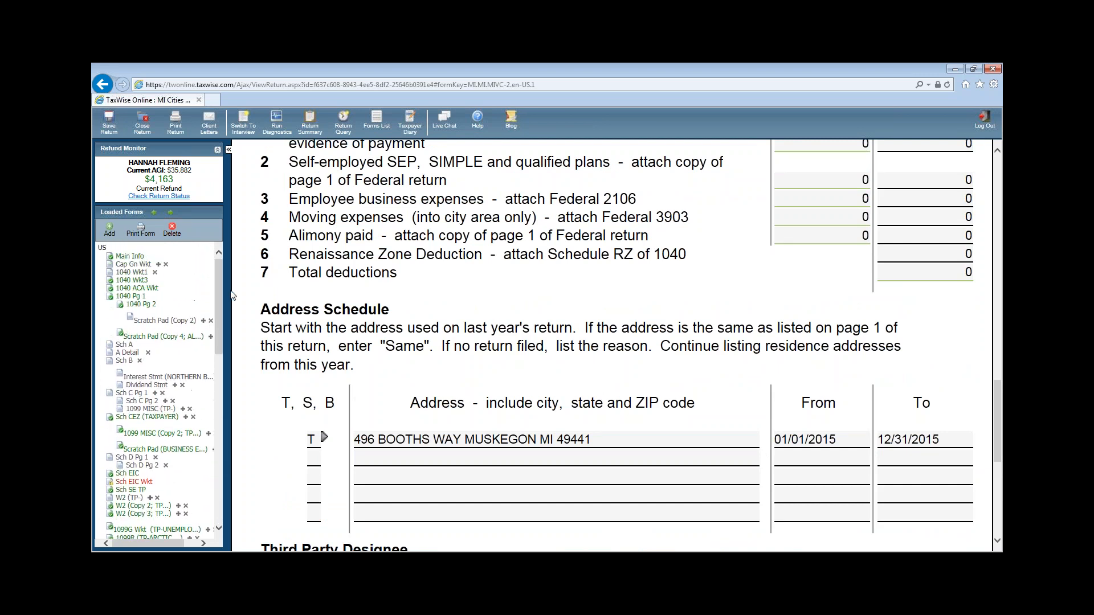
{"action": "left_click", "coordinate": [277, 126]}
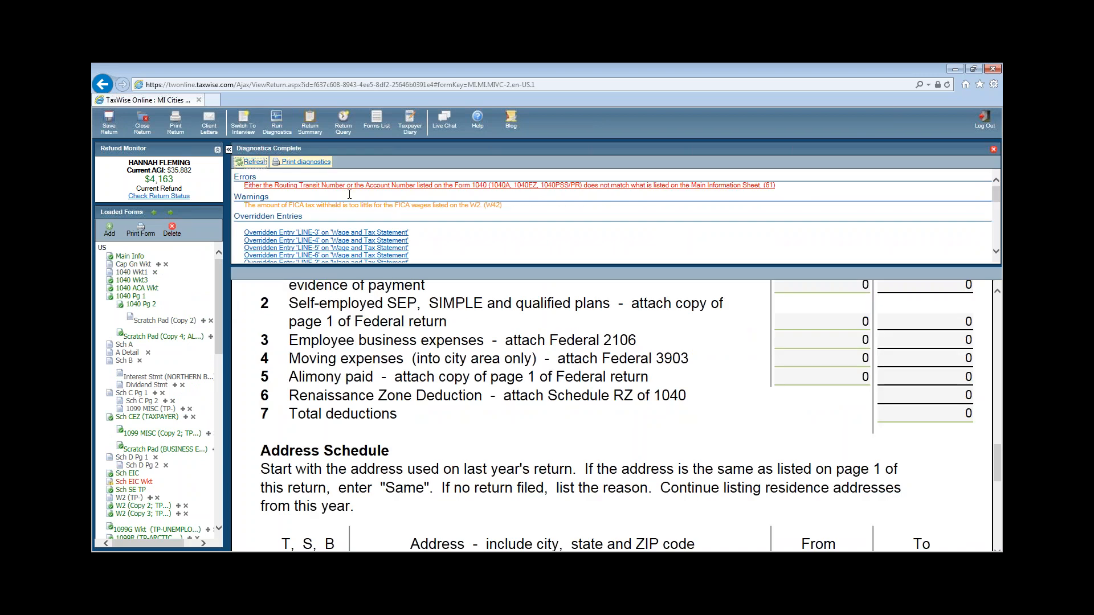
{"action": "left_click", "coordinate": [448, 186]}
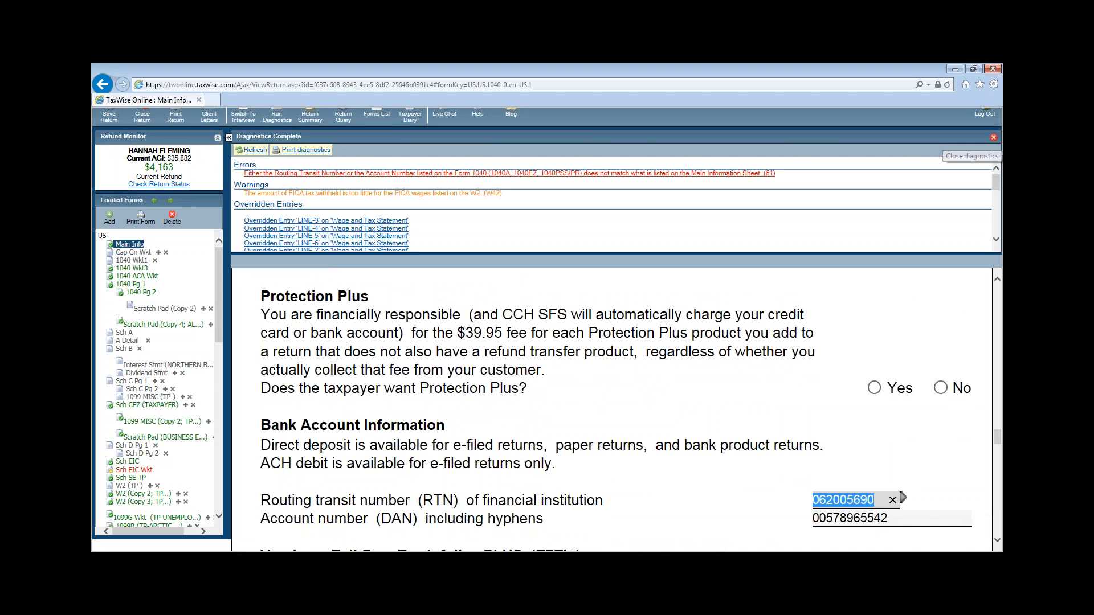
{"action": "left_click", "coordinate": [993, 138]}
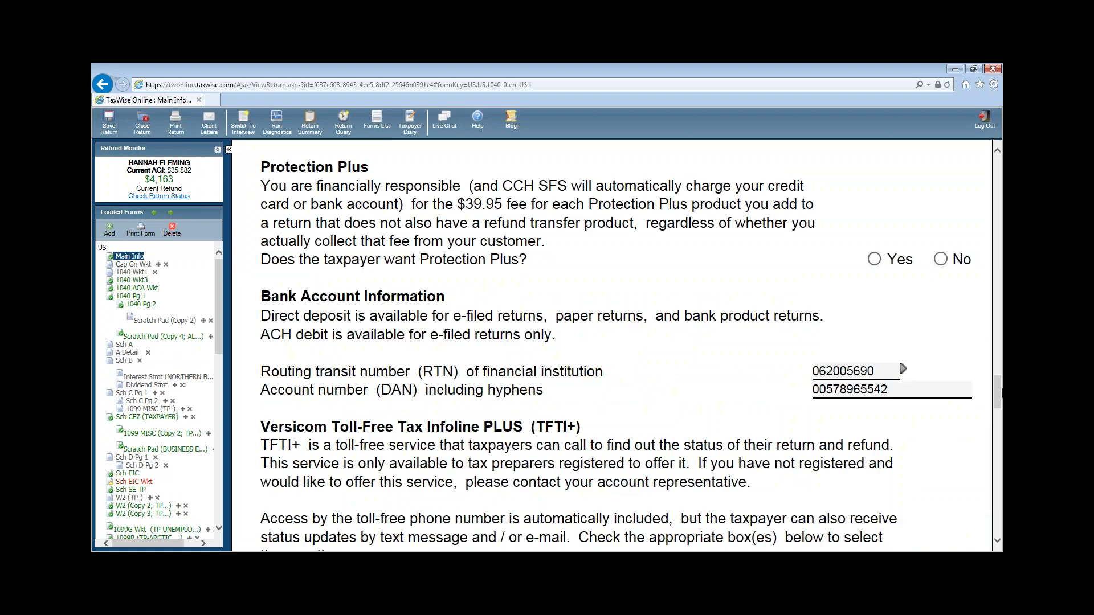
{"action": "left_click_drag", "start_coordinate": [997, 399], "coordinate": [997, 179]}
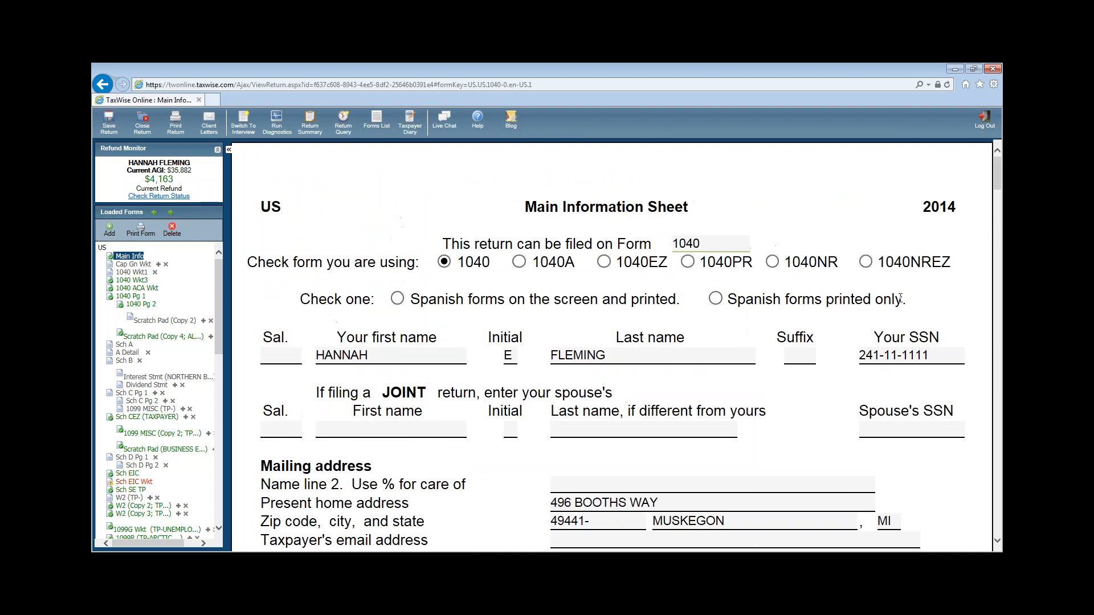